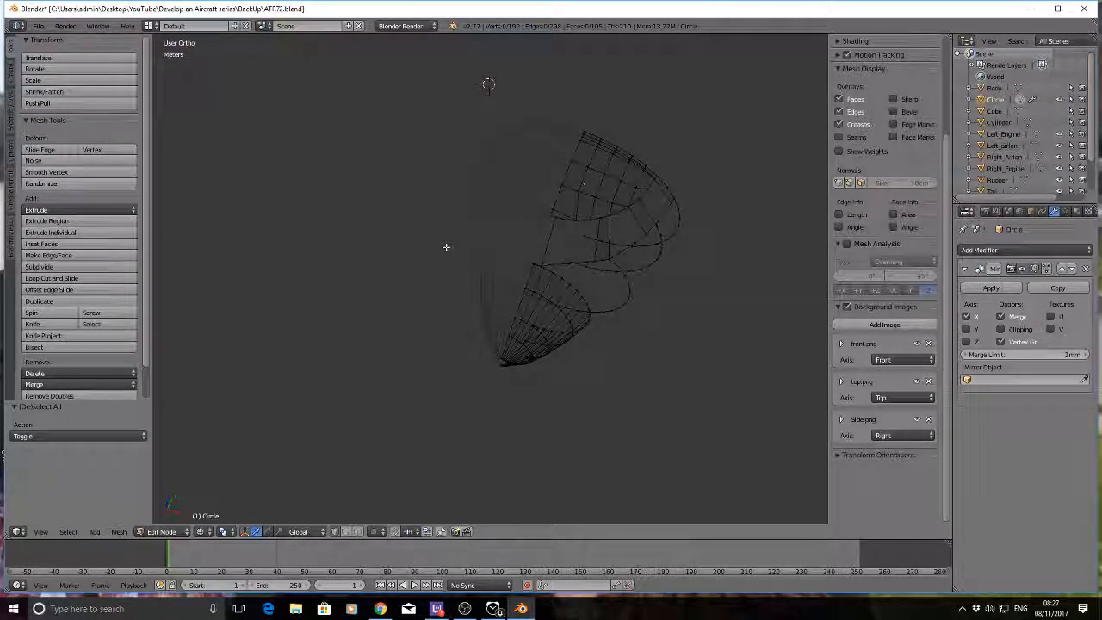
middle_drag(615, 298, 368, 87)
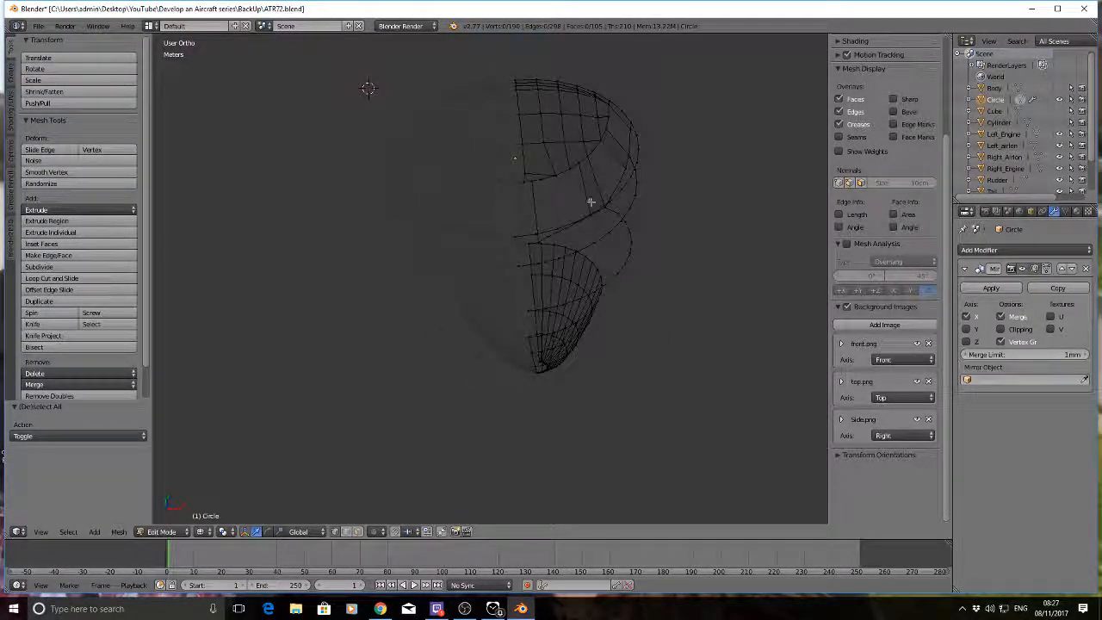
middle_drag(590, 201, 638, 175)
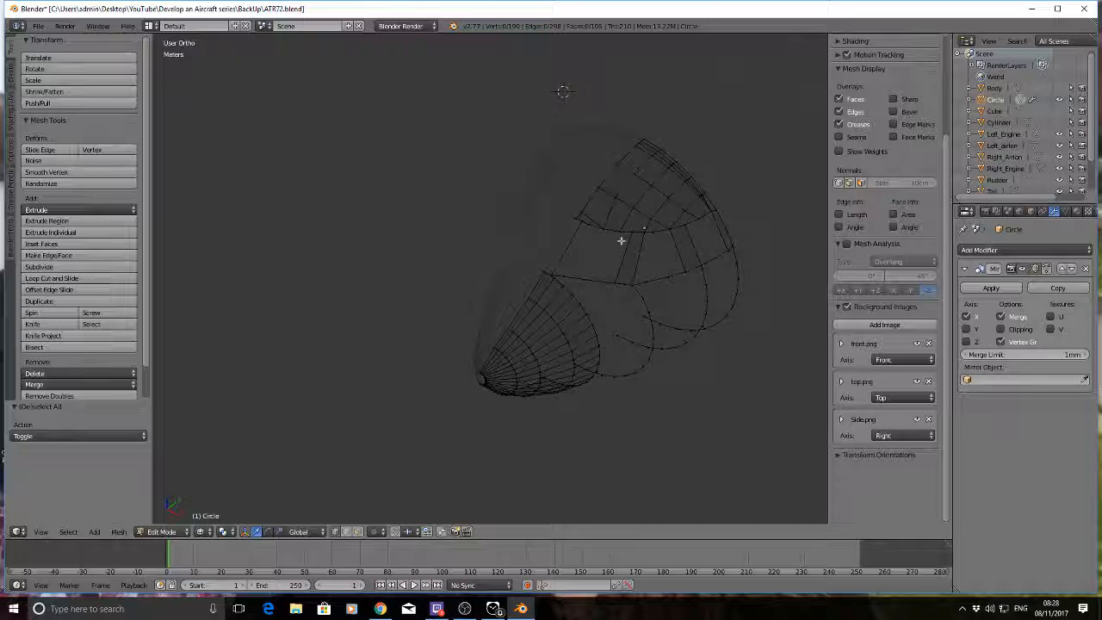
middle_drag(621, 242, 565, 217)
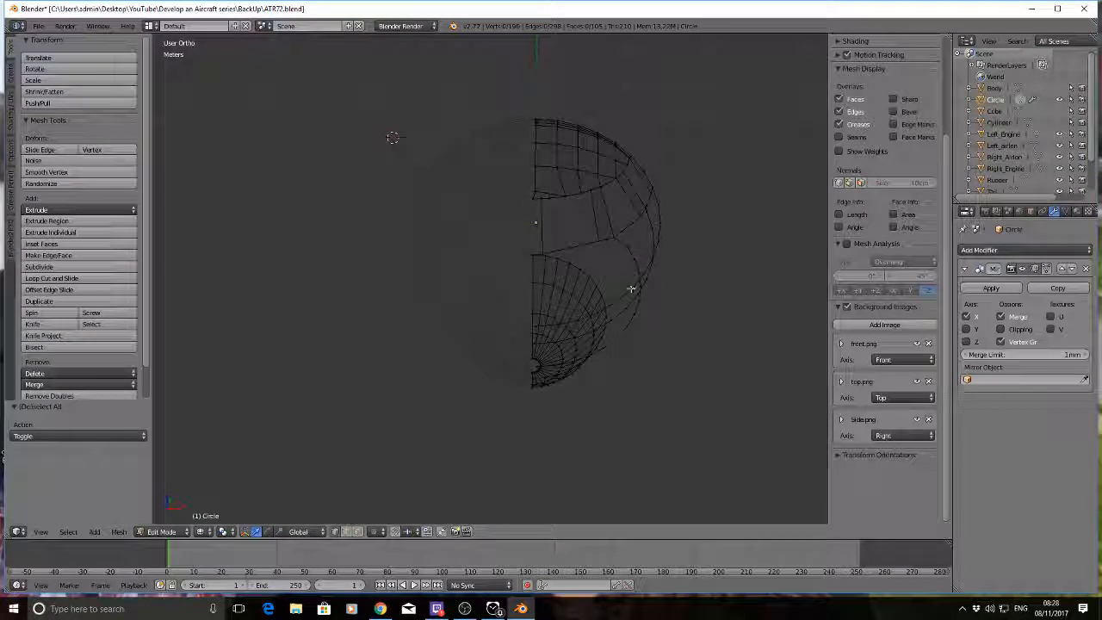
middle_drag(654, 315, 553, 285)
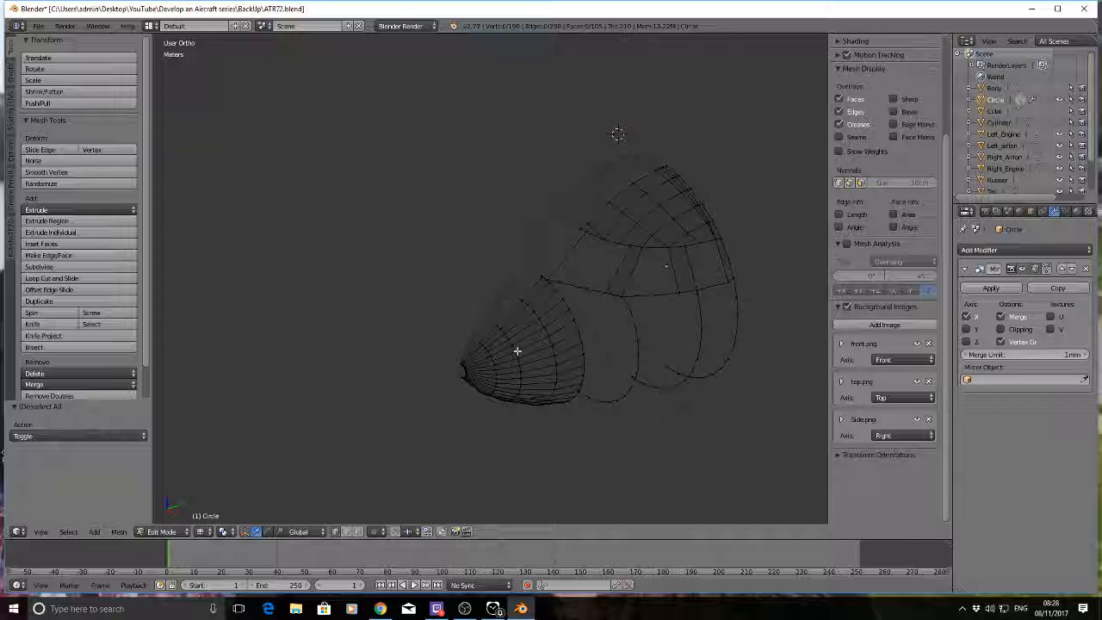
Step: Open the file ATR72.blend again from the BackUp folder
click(38, 26)
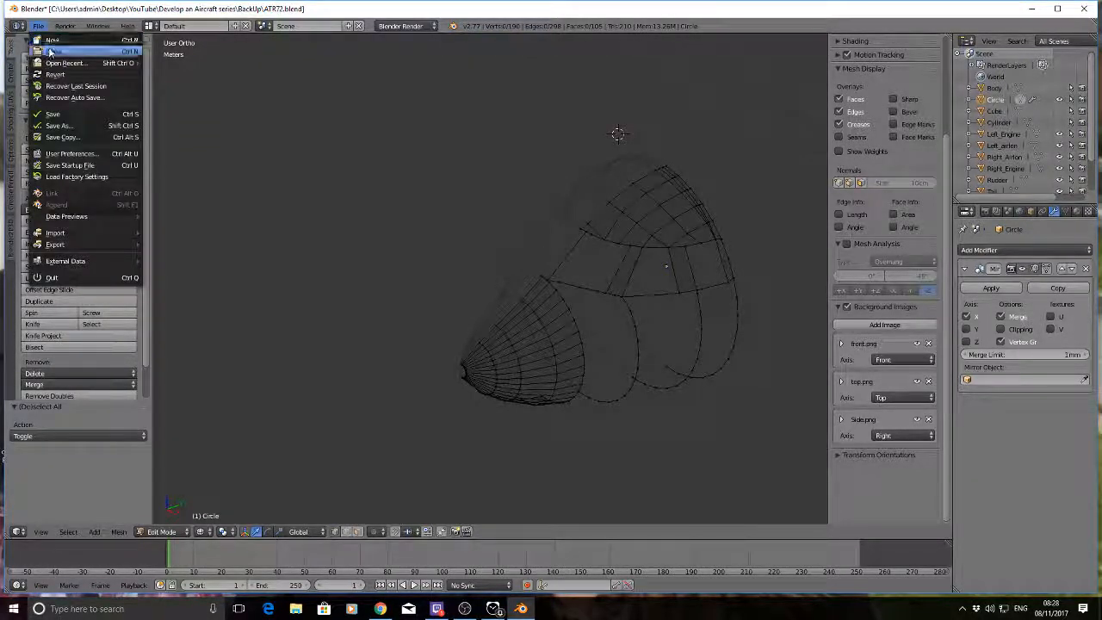
click(50, 53)
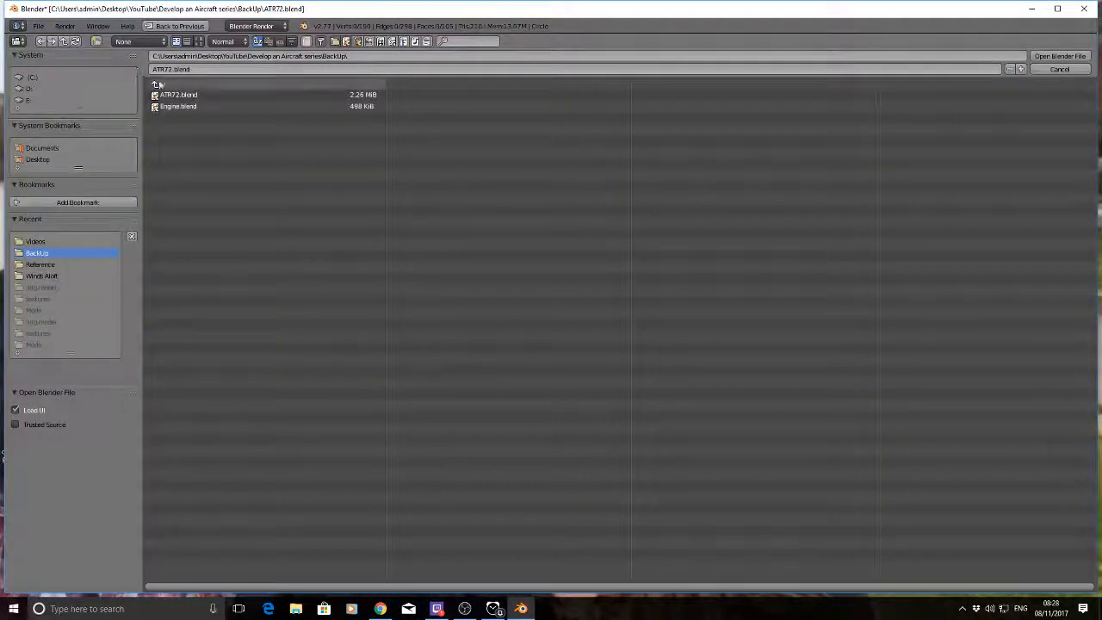
click(166, 96)
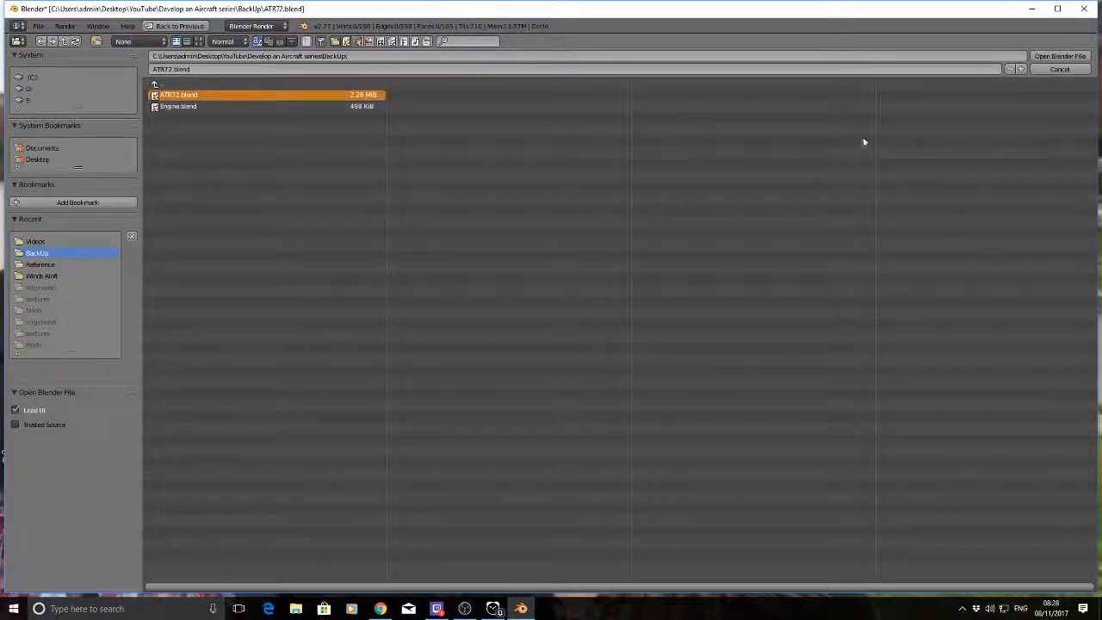
click(1046, 59)
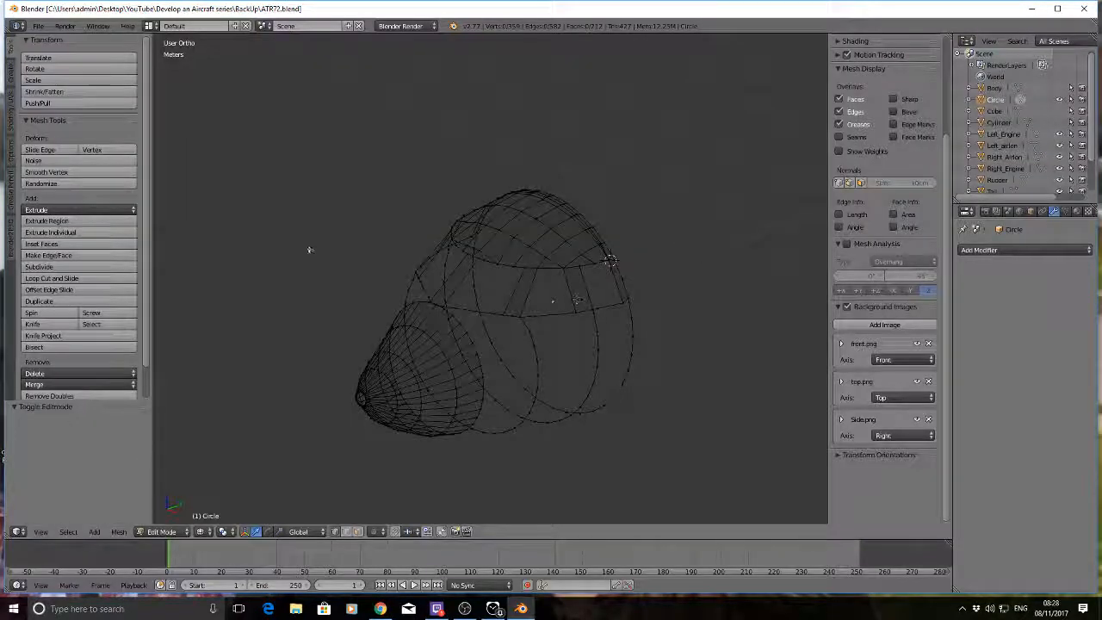
Step: Delete the vertices of the nose mesh's left half, selecting them in the top orthographic view
scroll(363, 264, up, 1)
middle_drag(310, 250, 368, 275)
scroll(362, 264, down, 1)
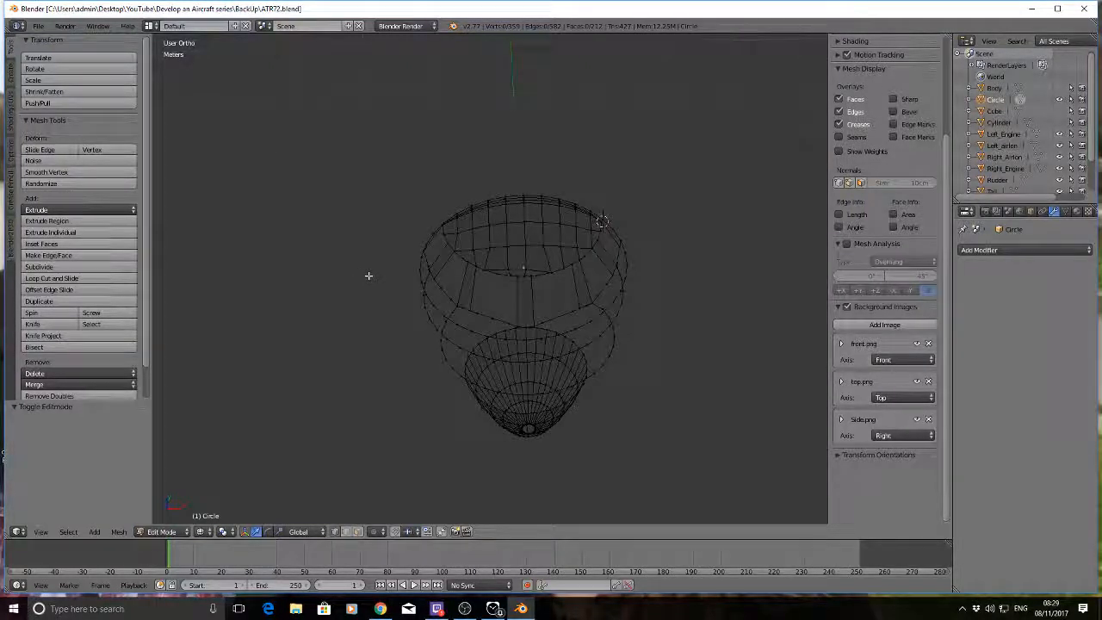
key(KP_7)
key(b)
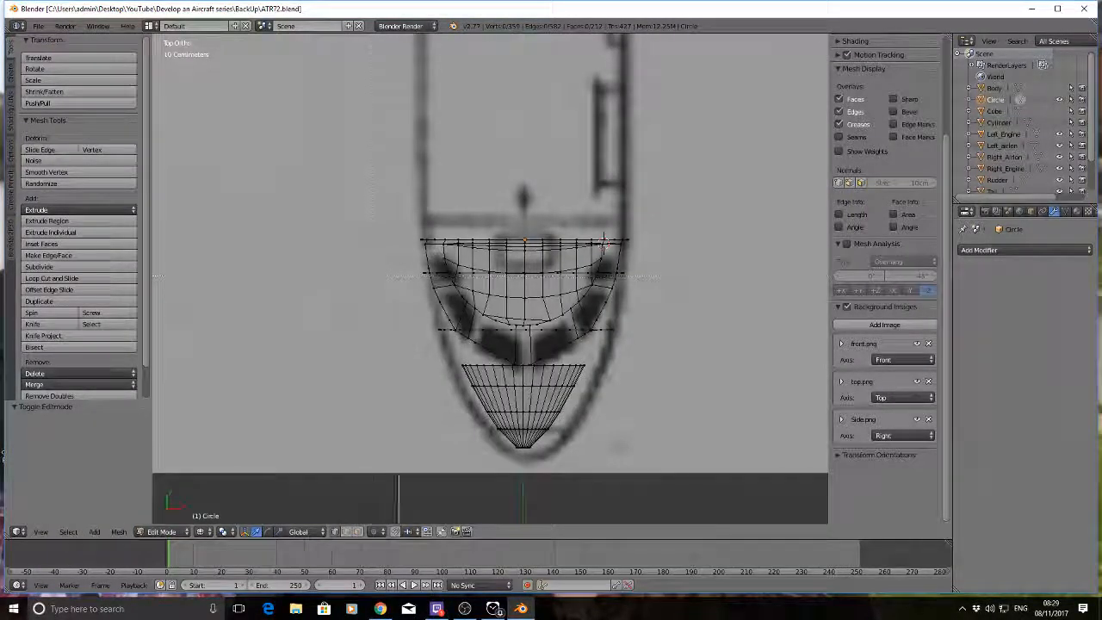
drag(443, 292, 523, 469)
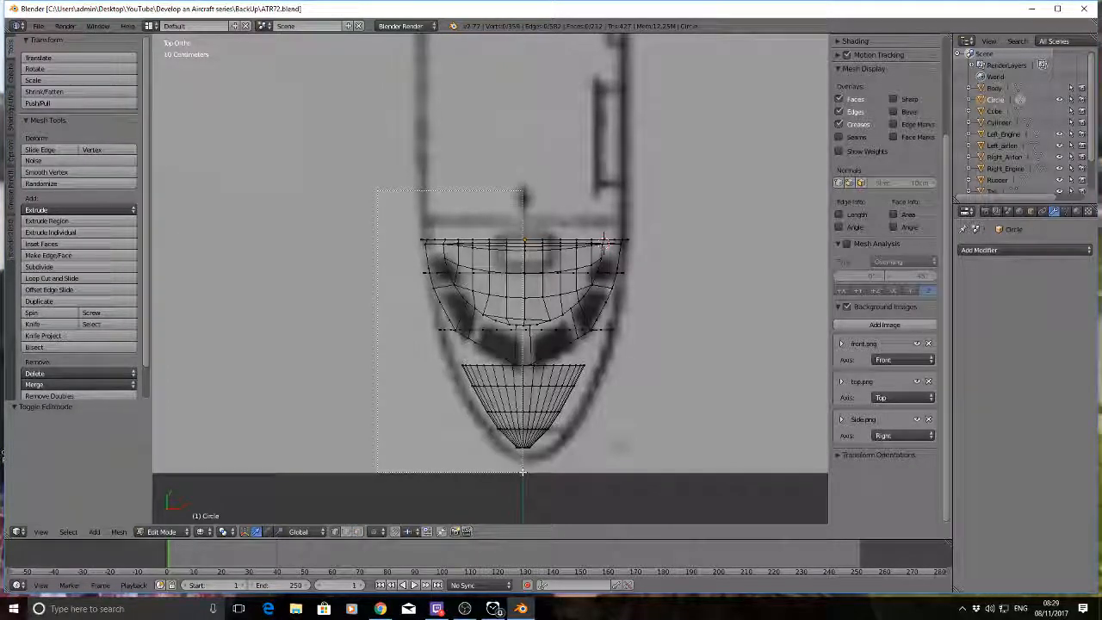
drag(523, 469, 523, 469)
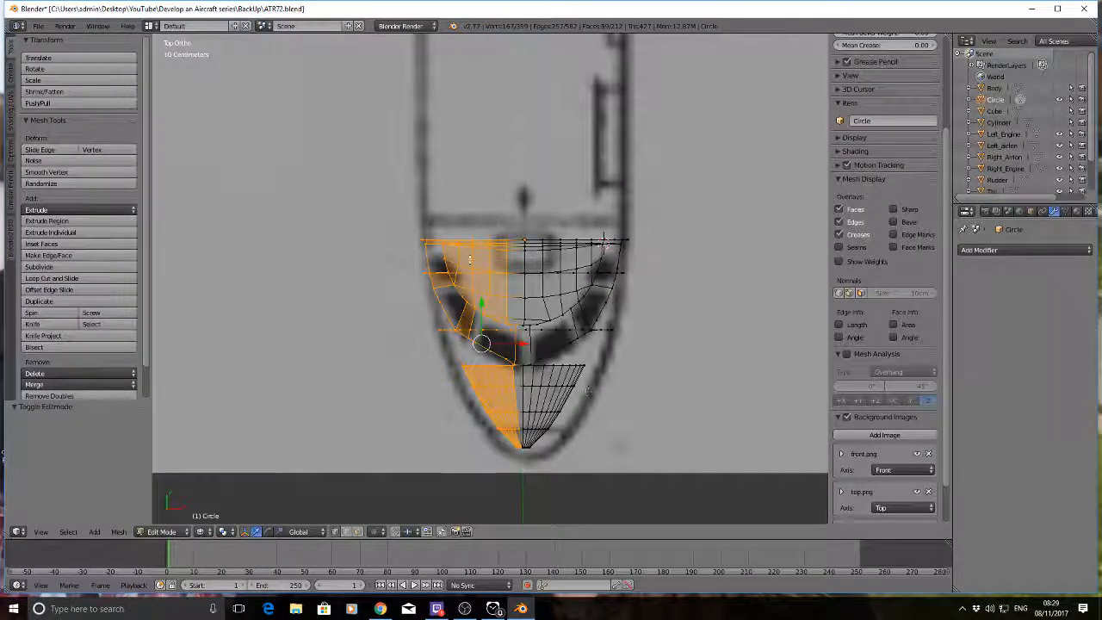
key(x)
click(385, 305)
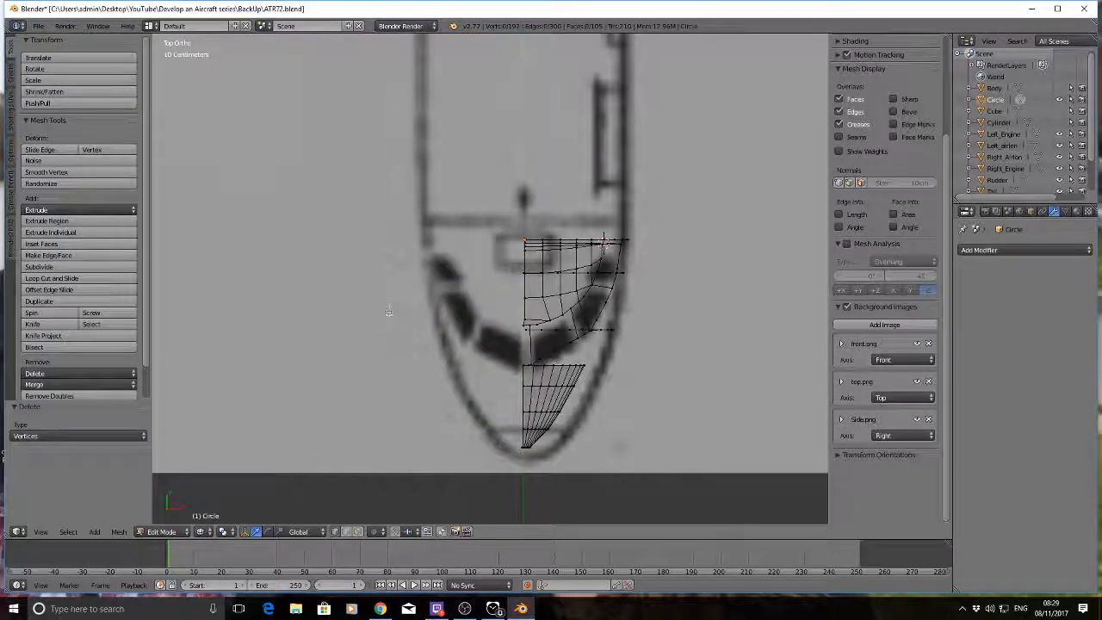
Step: Delete the leftover vertices just left of the centreline at the tip of the nose
scroll(533, 455, up, 1)
shift+middle_drag(533, 456, 527, 248)
scroll(521, 255, up, 4)
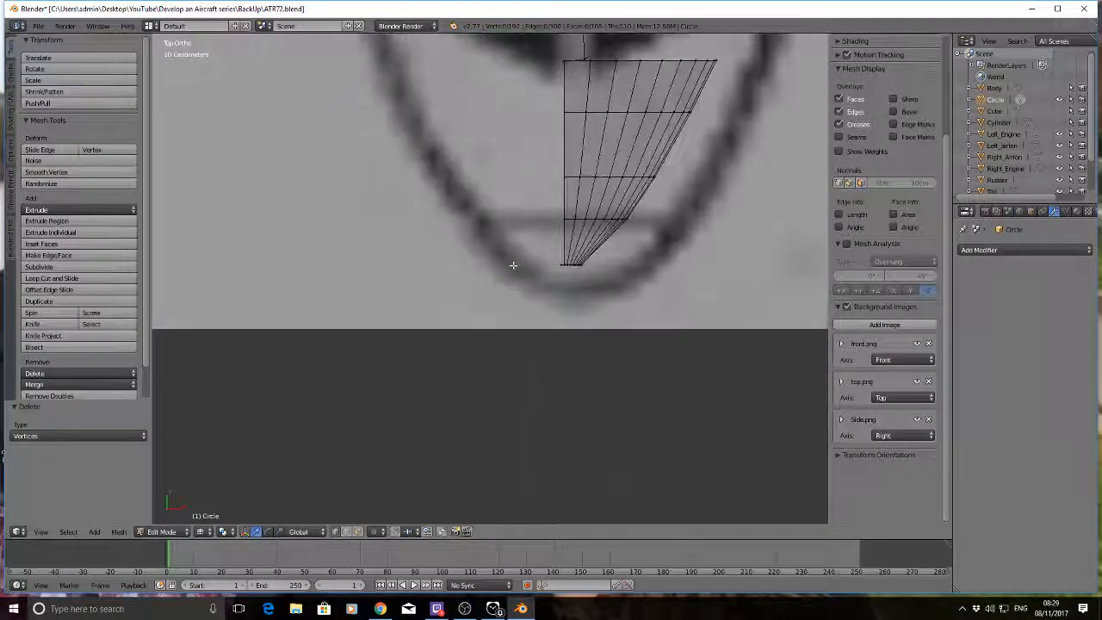
key(b)
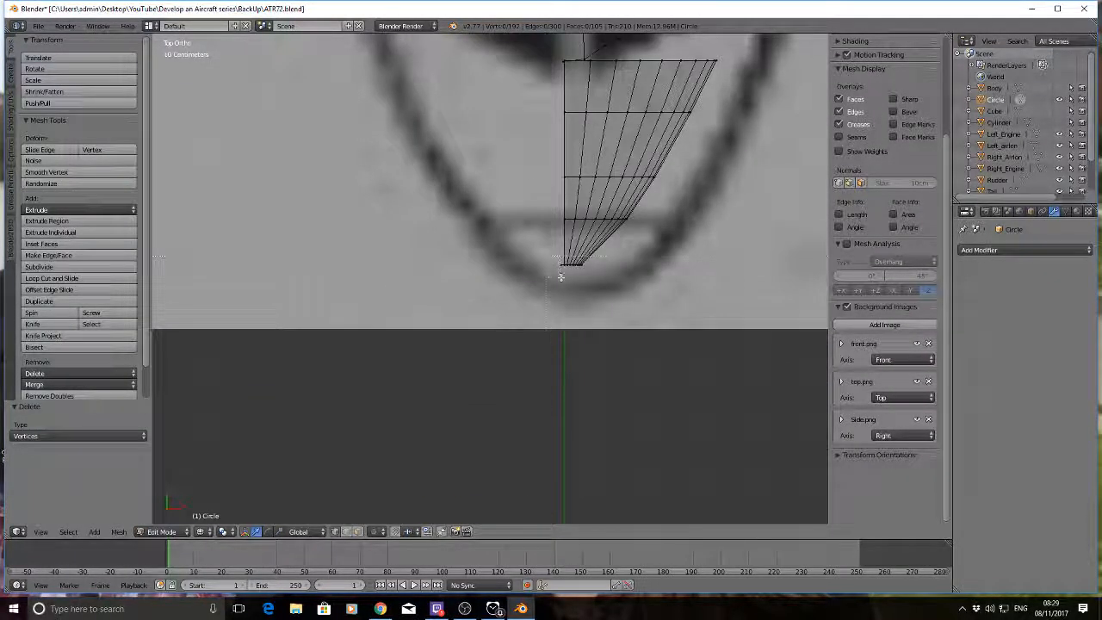
drag(546, 256, 561, 276)
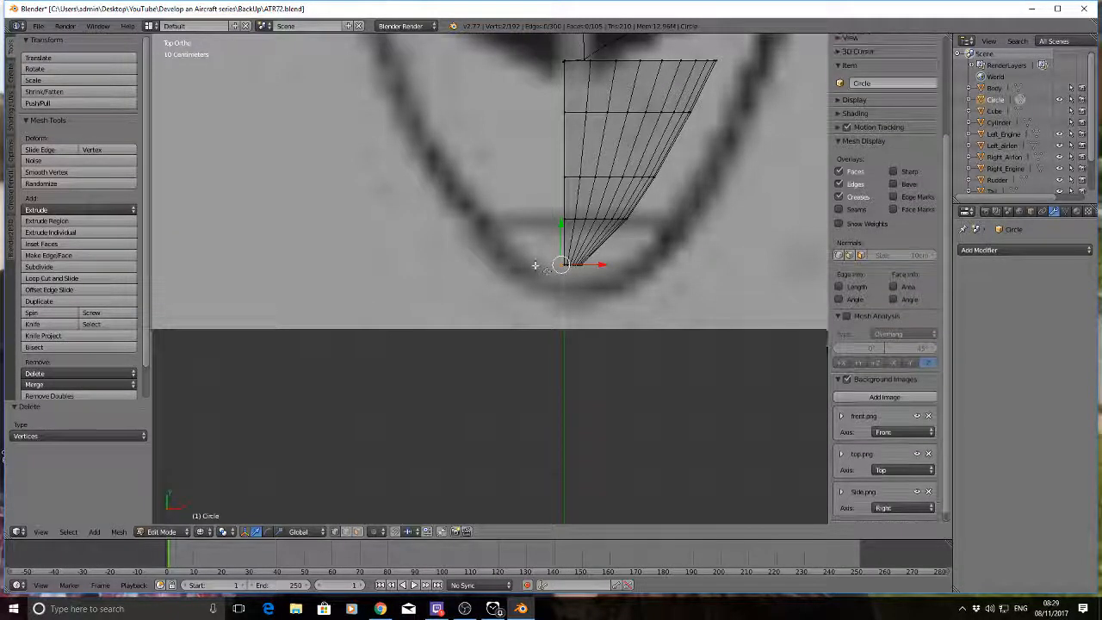
key(x)
click(536, 266)
scroll(539, 261, down, 5)
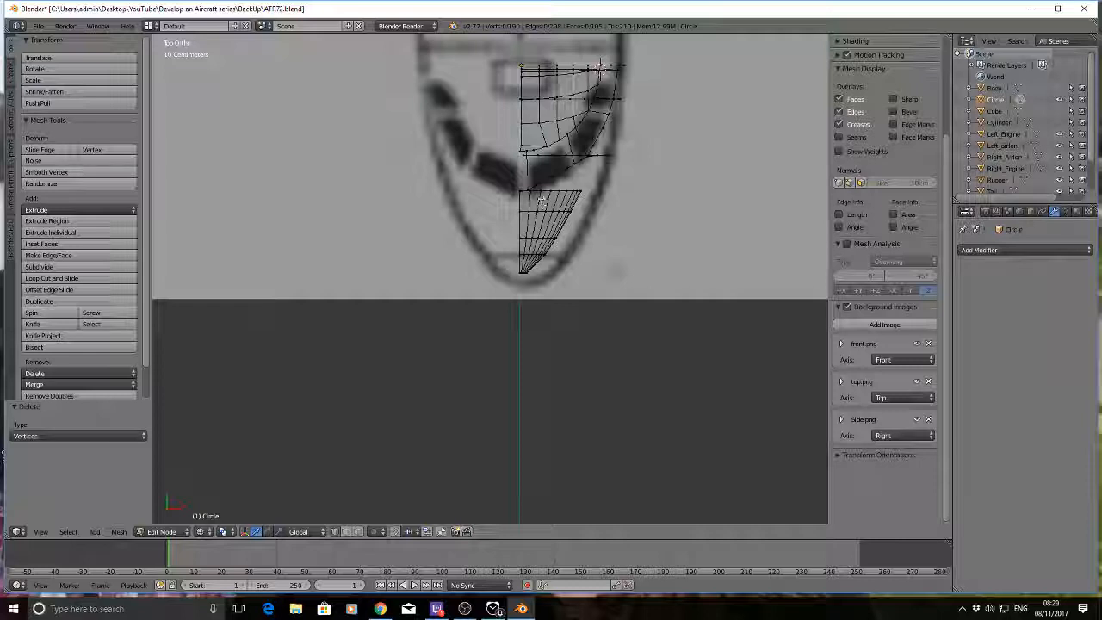
Step: Add a Mirror modifier to the remaining half of the nose mesh and clear the vertex selection
shift+middle_drag(490, 136, 486, 238)
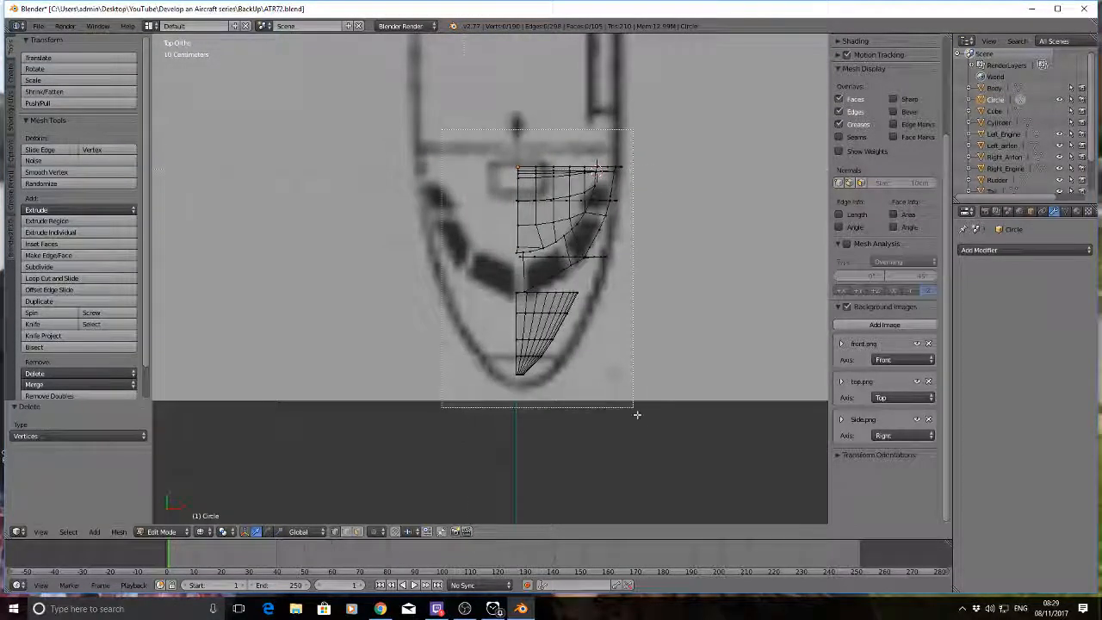
key(a)
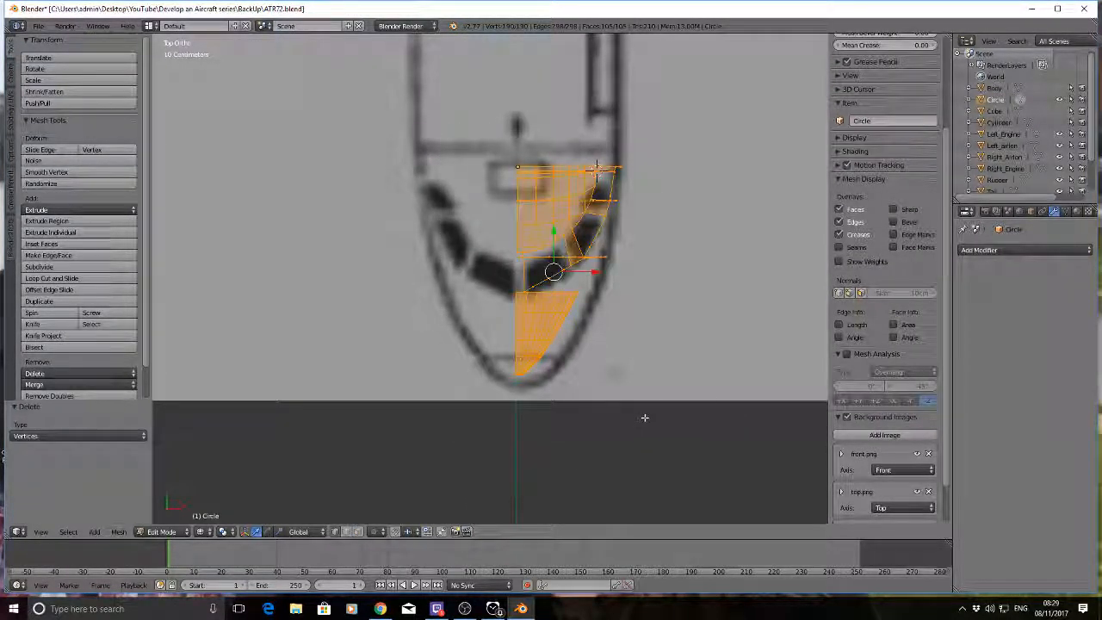
click(1025, 249)
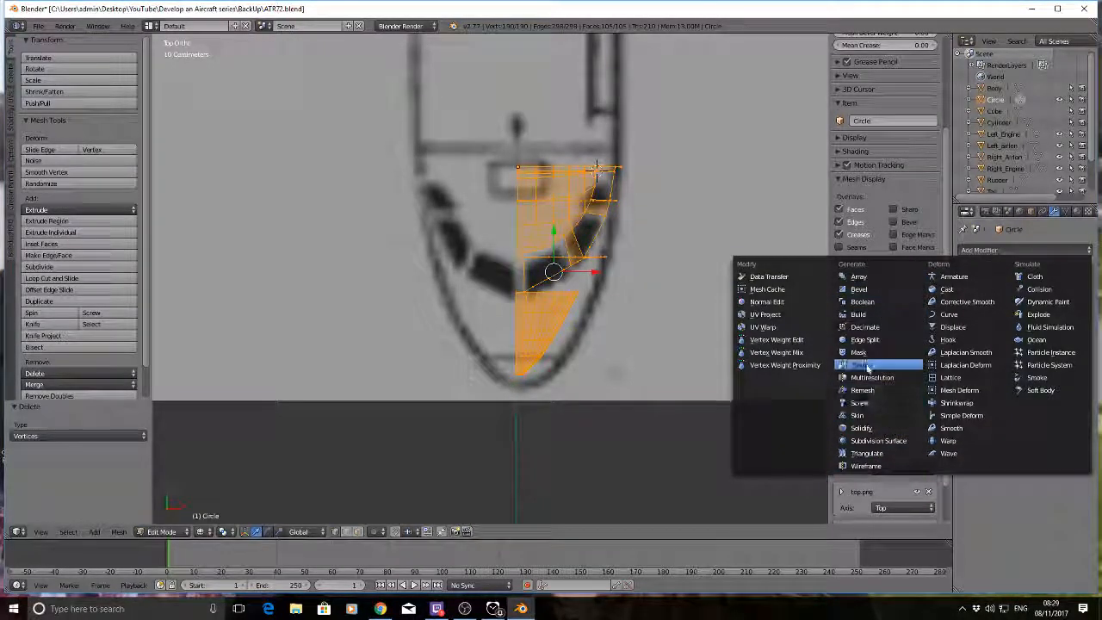
click(866, 365)
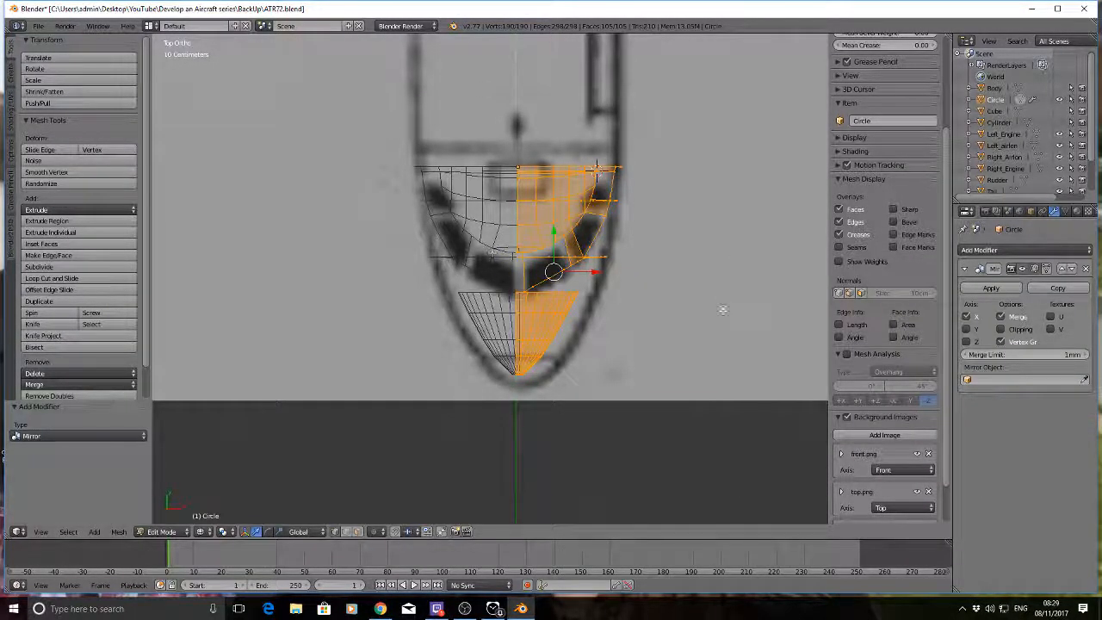
middle_drag(588, 352, 549, 324)
key(a)
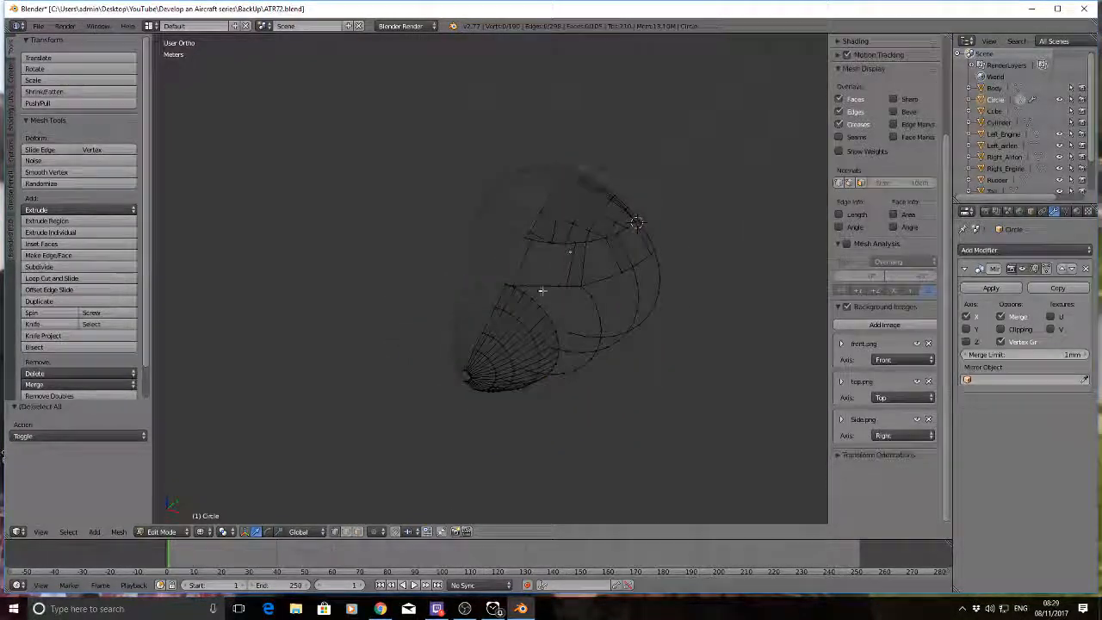
Step: Delete the nose cone's vertices ahead of its rearmost ring, keeping that ring
middle_drag(500, 352, 544, 350)
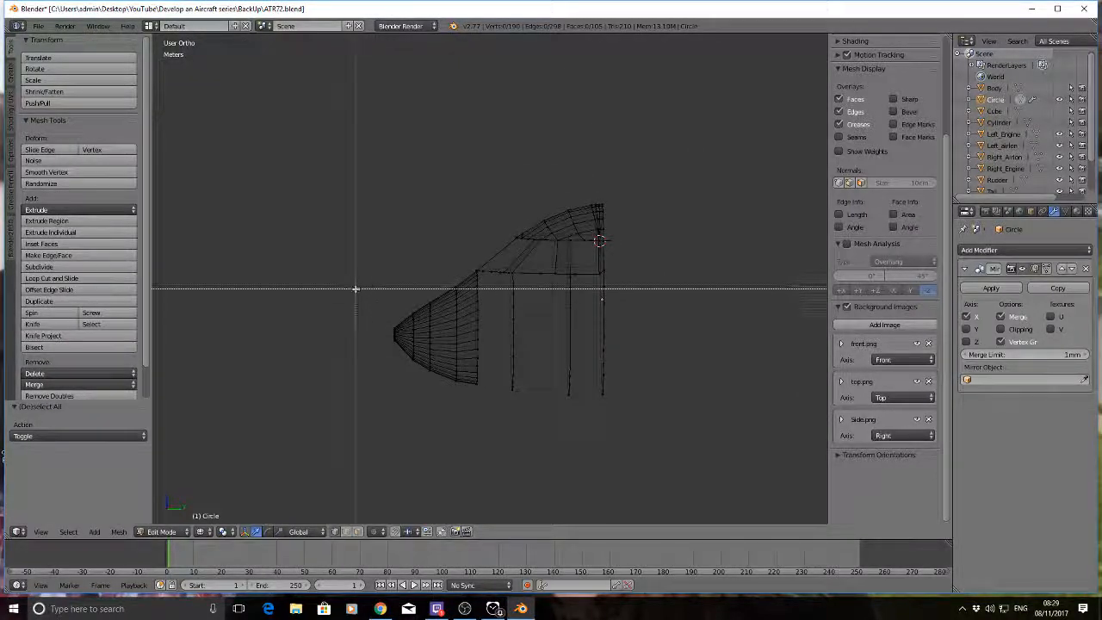
drag(376, 247, 469, 407)
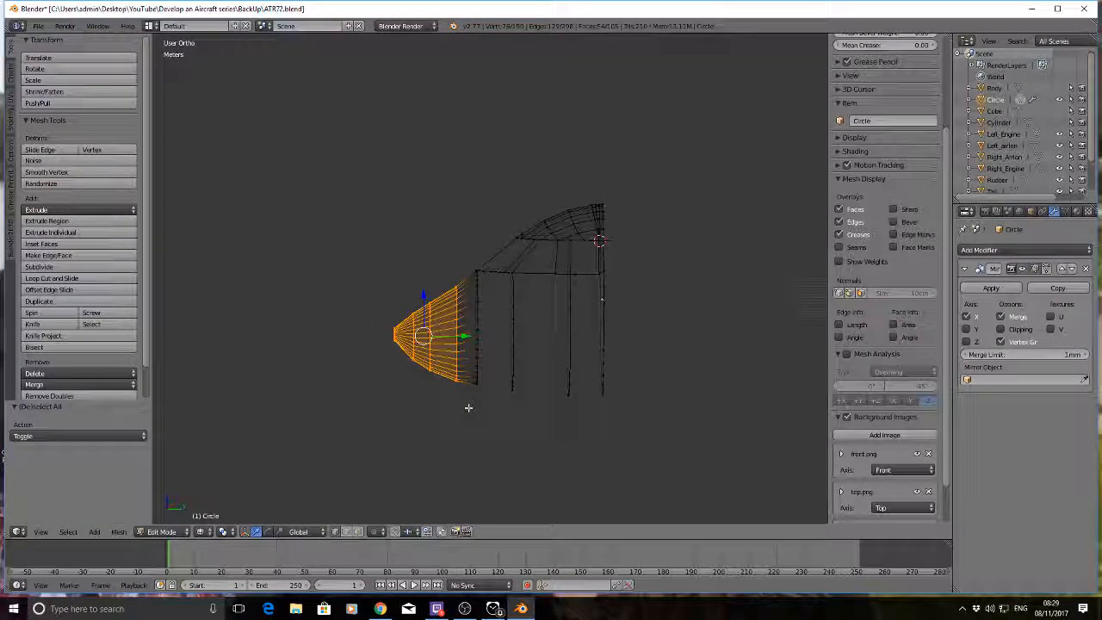
key(x)
click(469, 408)
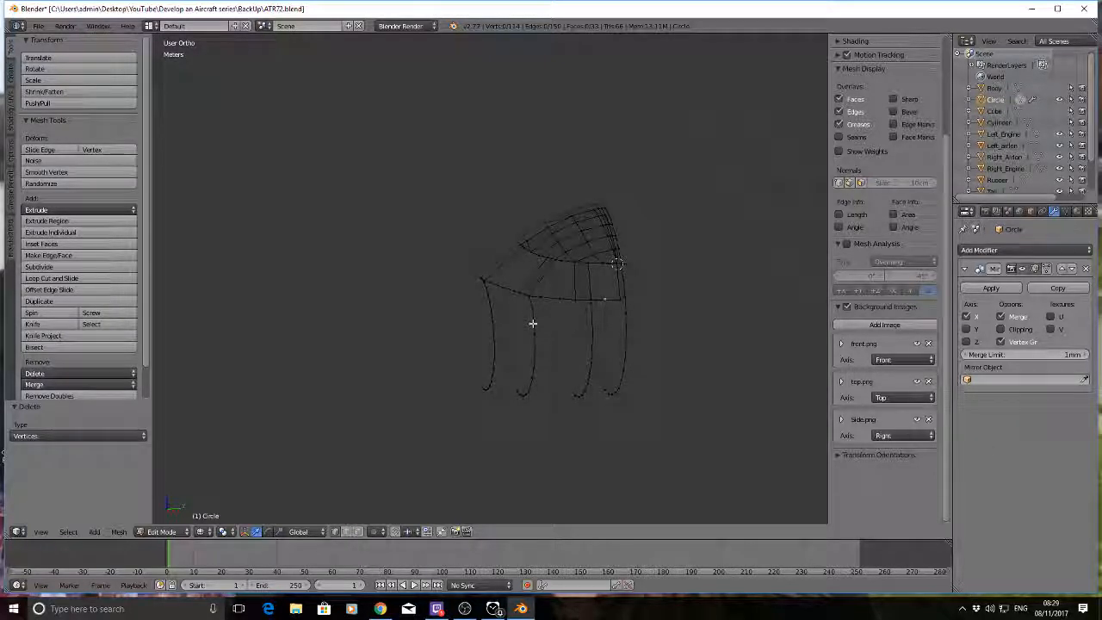
Step: Delete the vertices of the two intermediate cross-section curves below the cockpit windows, keeping the front and rear curves
key(b)
drag(509, 303, 544, 416)
key(x)
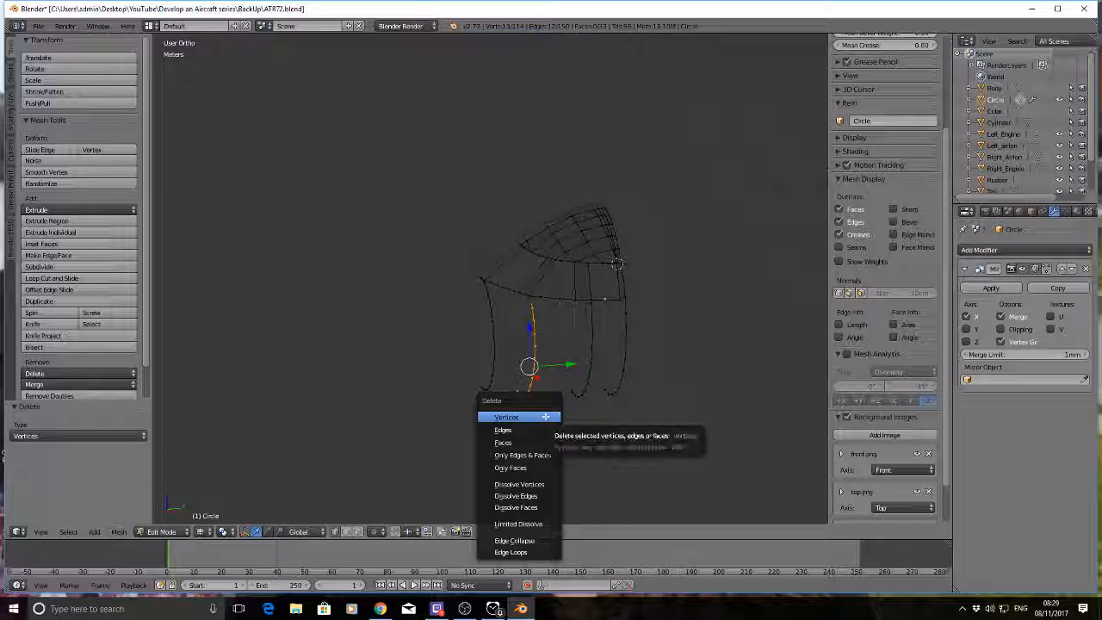
click(545, 417)
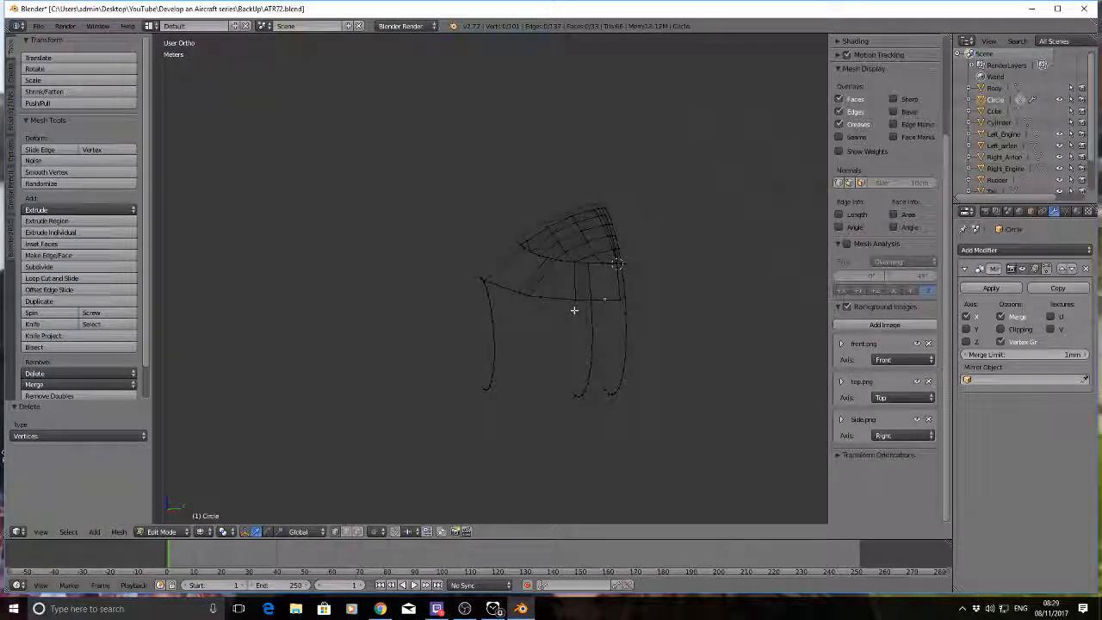
key(b)
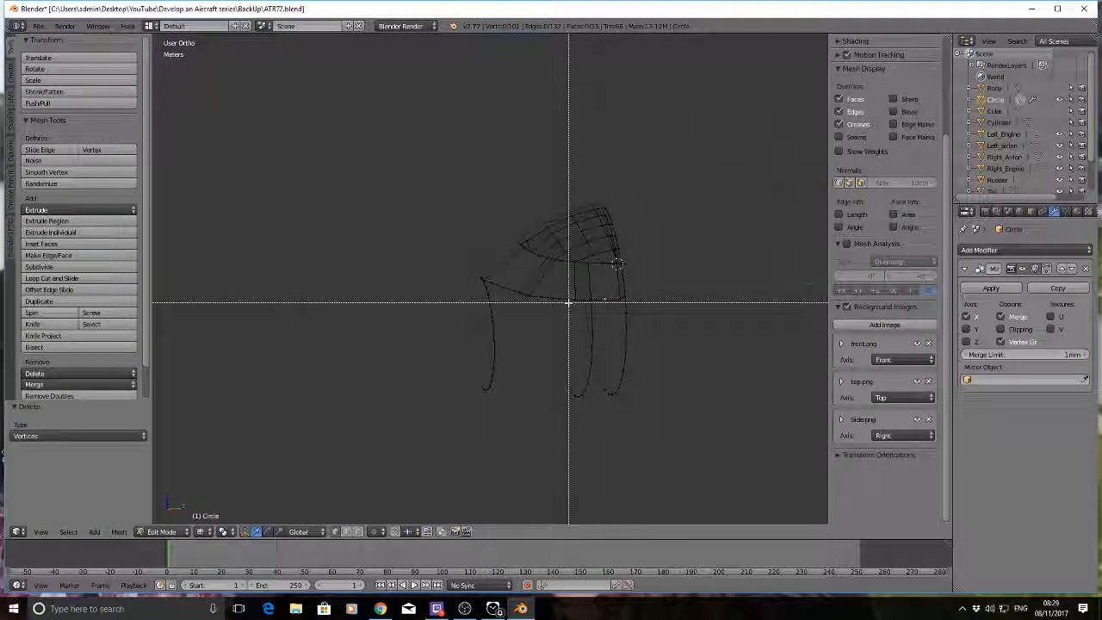
drag(568, 303, 599, 433)
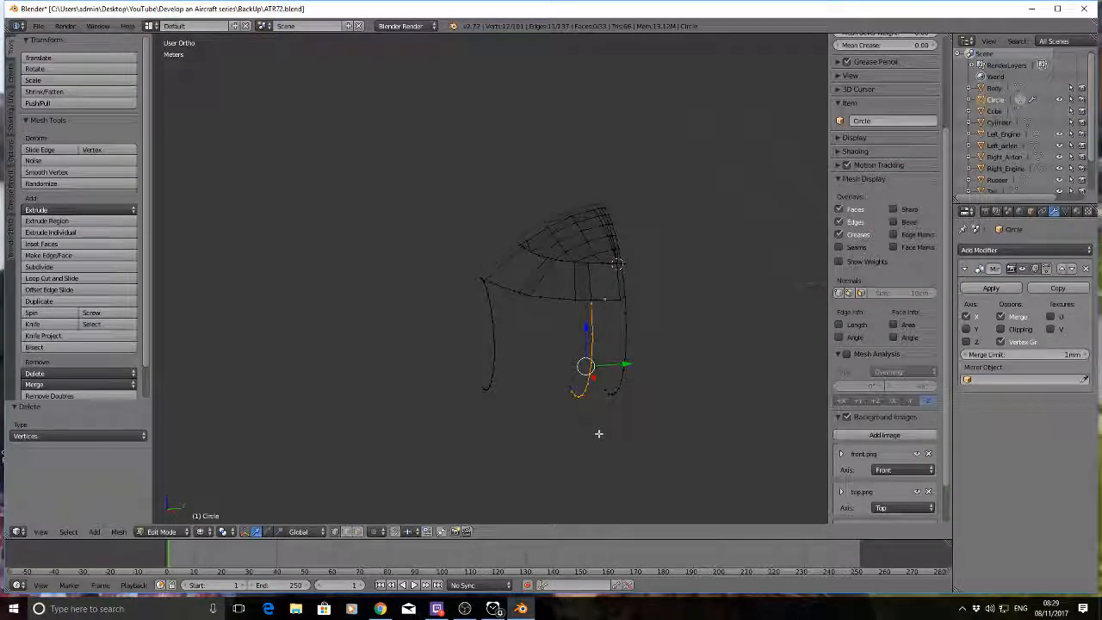
key(x)
click(598, 433)
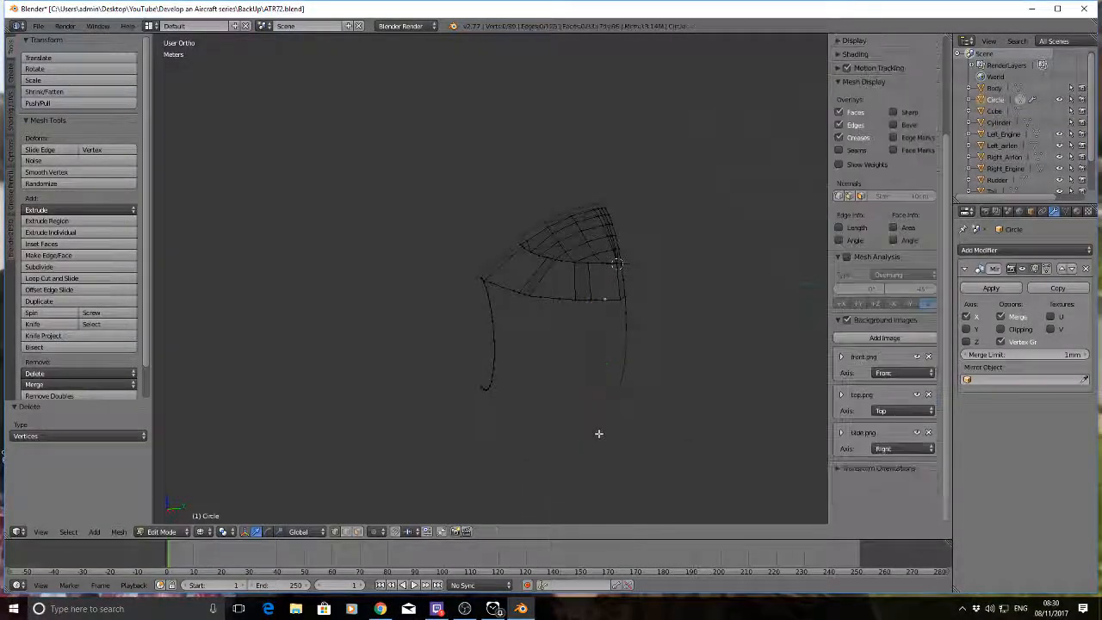
Step: Select the vertices of the nose's front and rear cross-section curves in the side view
middle_drag(497, 424, 574, 364)
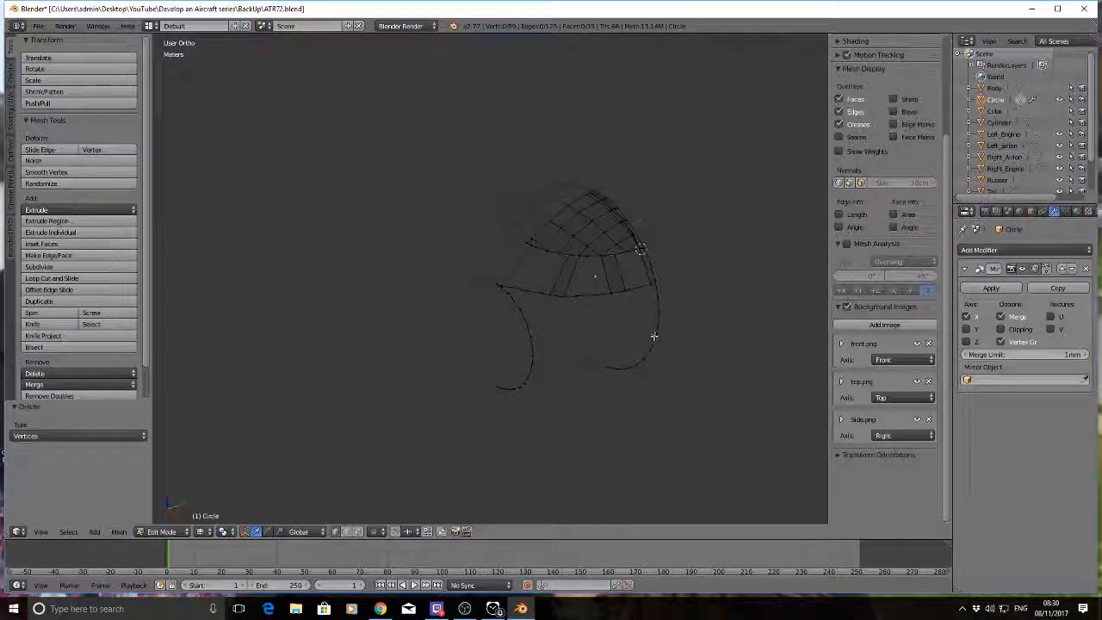
middle_drag(720, 283, 686, 291)
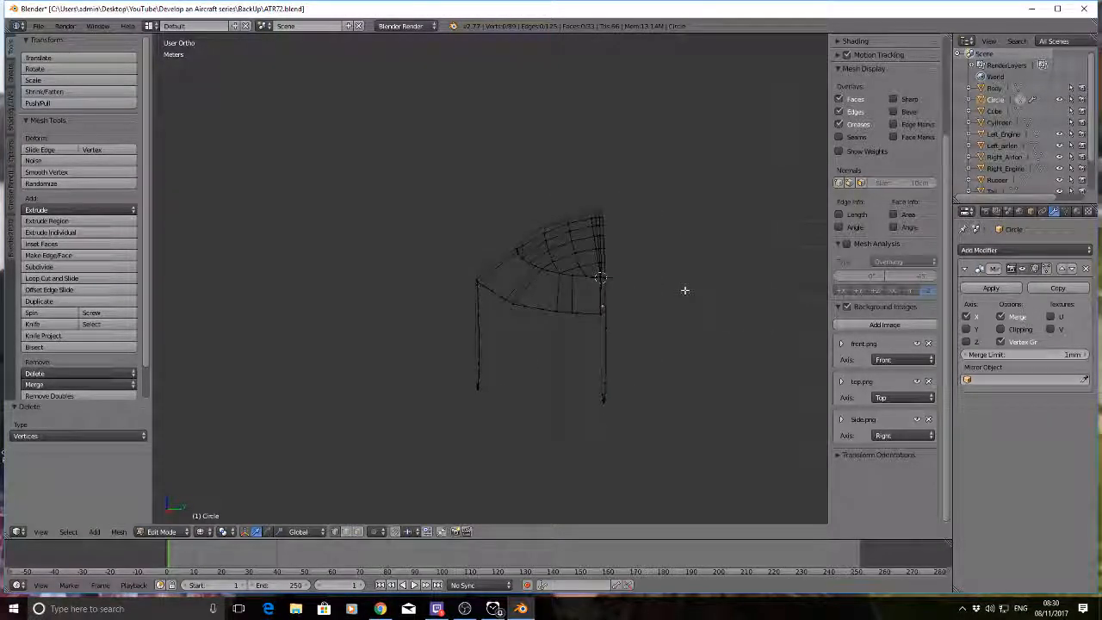
key(KP_3)
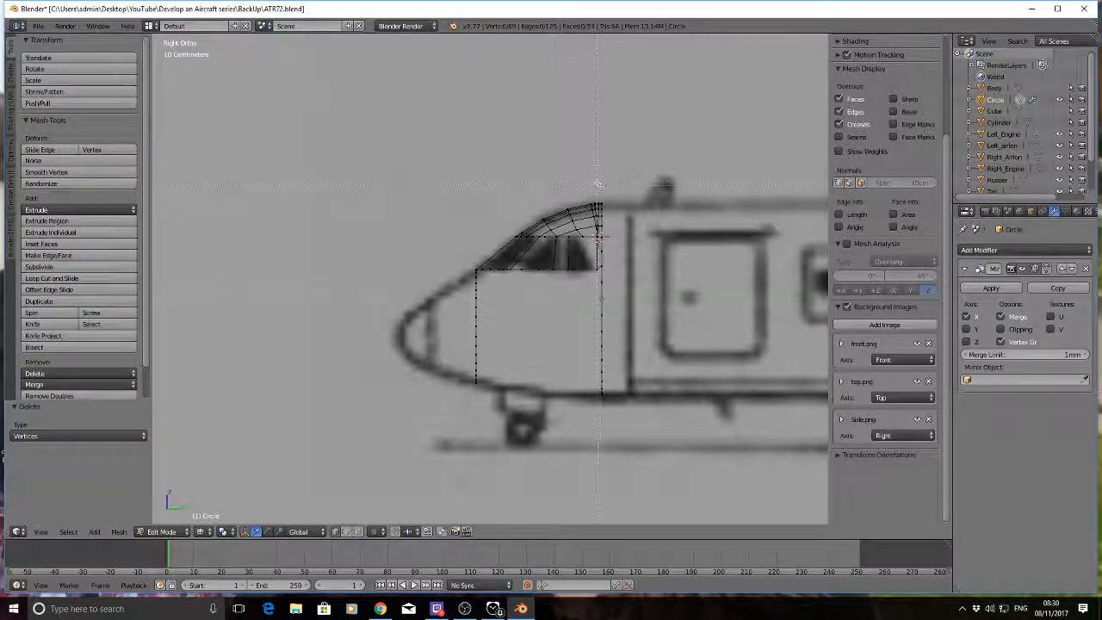
drag(600, 189, 631, 407)
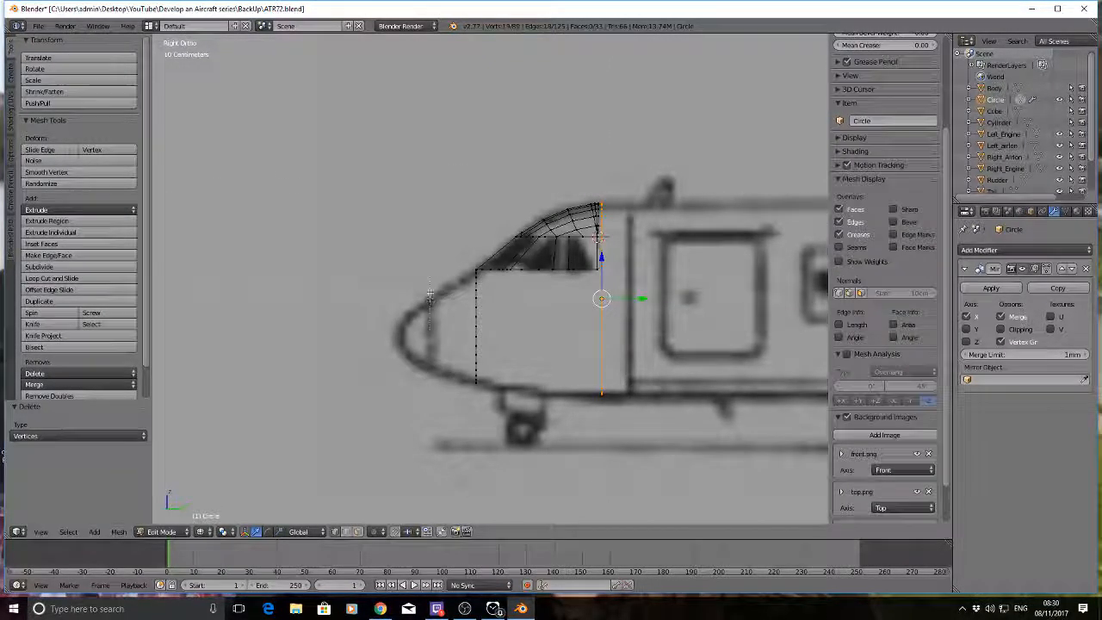
drag(481, 399, 481, 405)
middle_drag(416, 237, 507, 291)
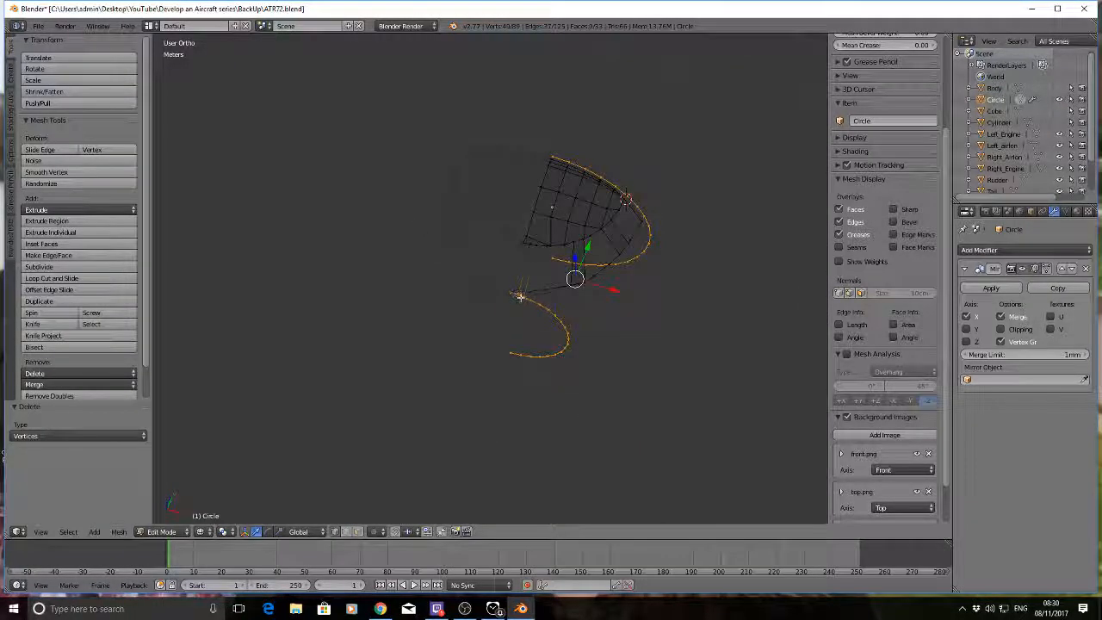
Step: Deselect the two window-frame vertices beside the top end of the front curve, leaving only the cross-section curves selected
scroll(519, 296, up, 5)
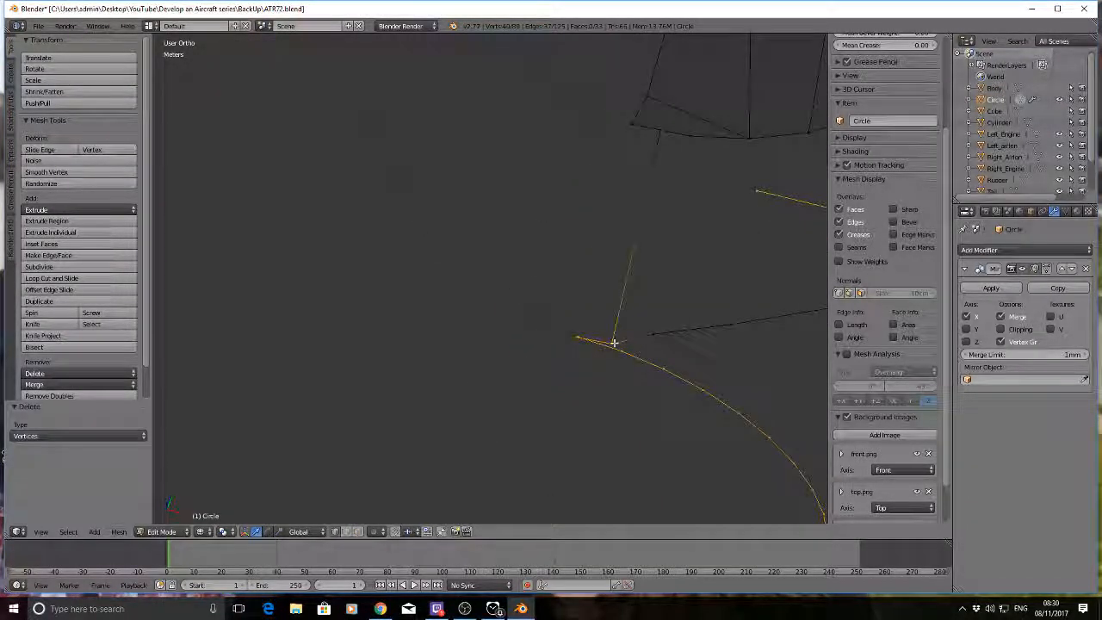
shift+right_click(615, 341)
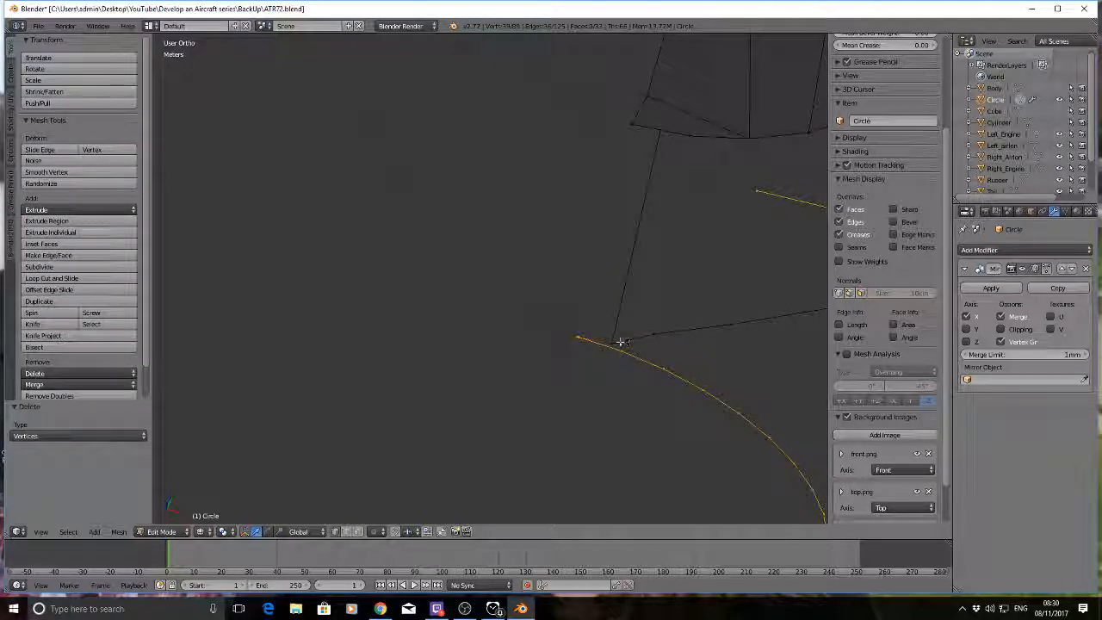
scroll(598, 356, up, 2)
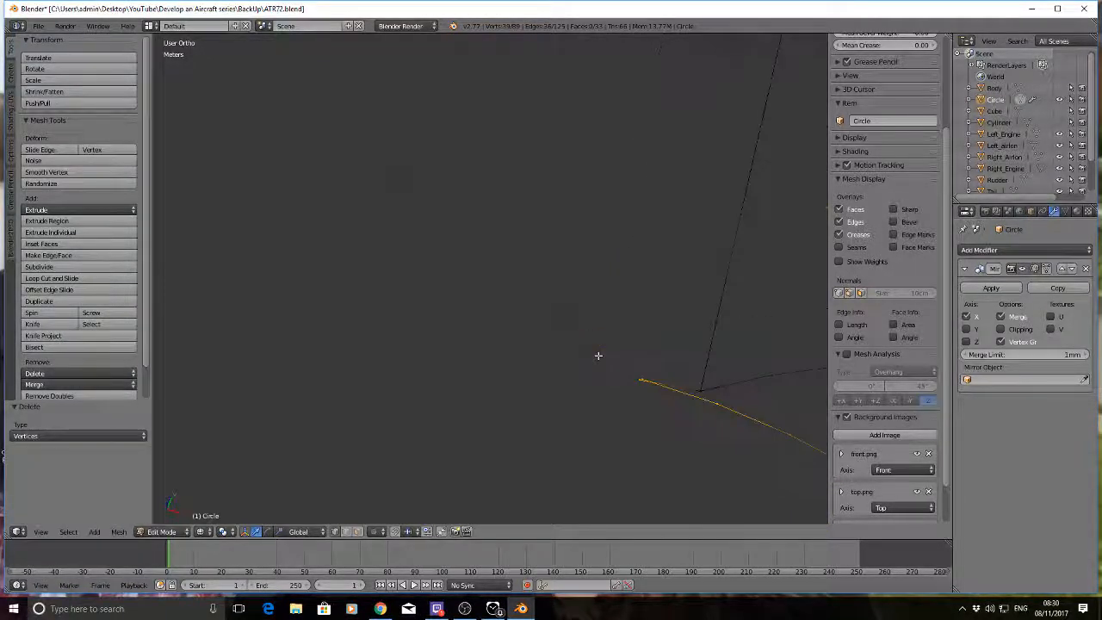
scroll(598, 356, up, 3)
shift+middle_drag(716, 440, 396, 261)
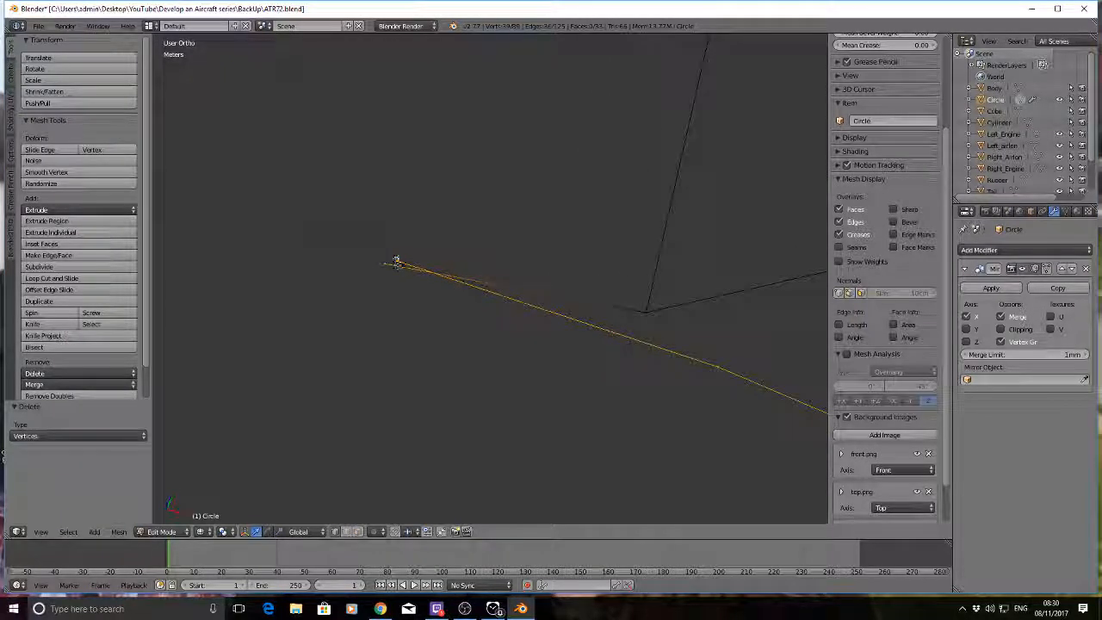
shift+right_click(385, 266)
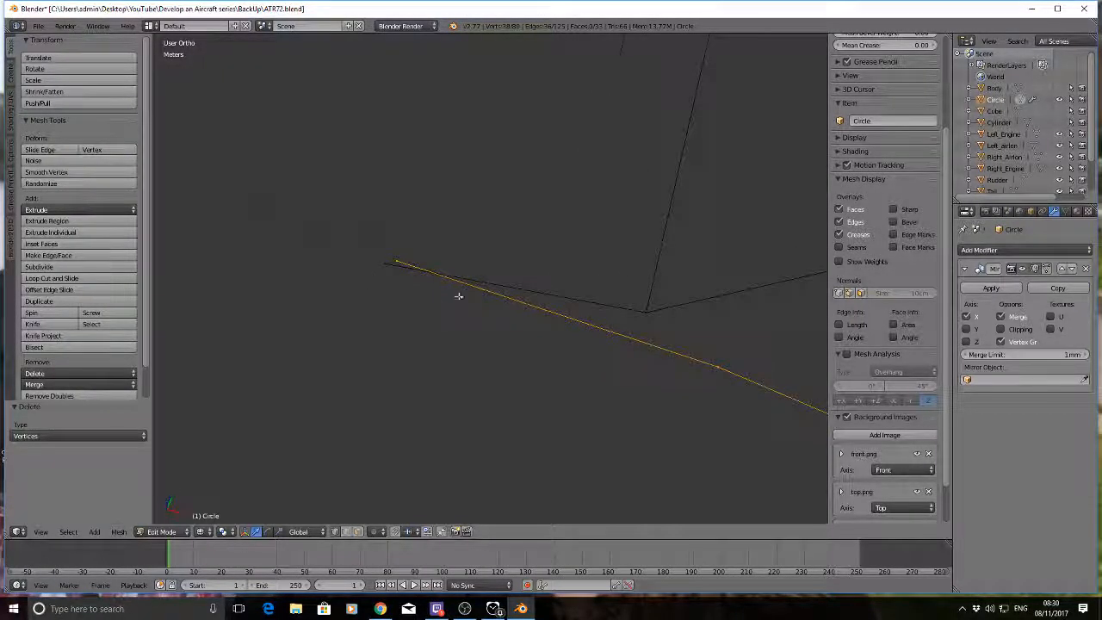
scroll(459, 295, down, 5)
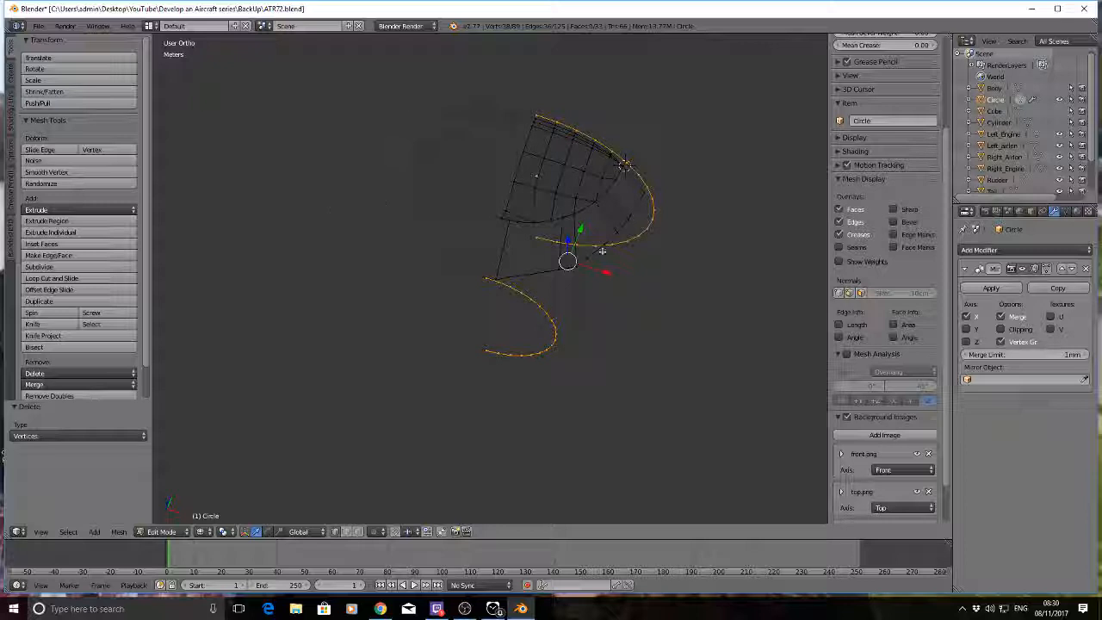
Step: Separate the selected front and rear cross-section curves from the cockpit mesh into their own object
middle_drag(602, 251, 563, 249)
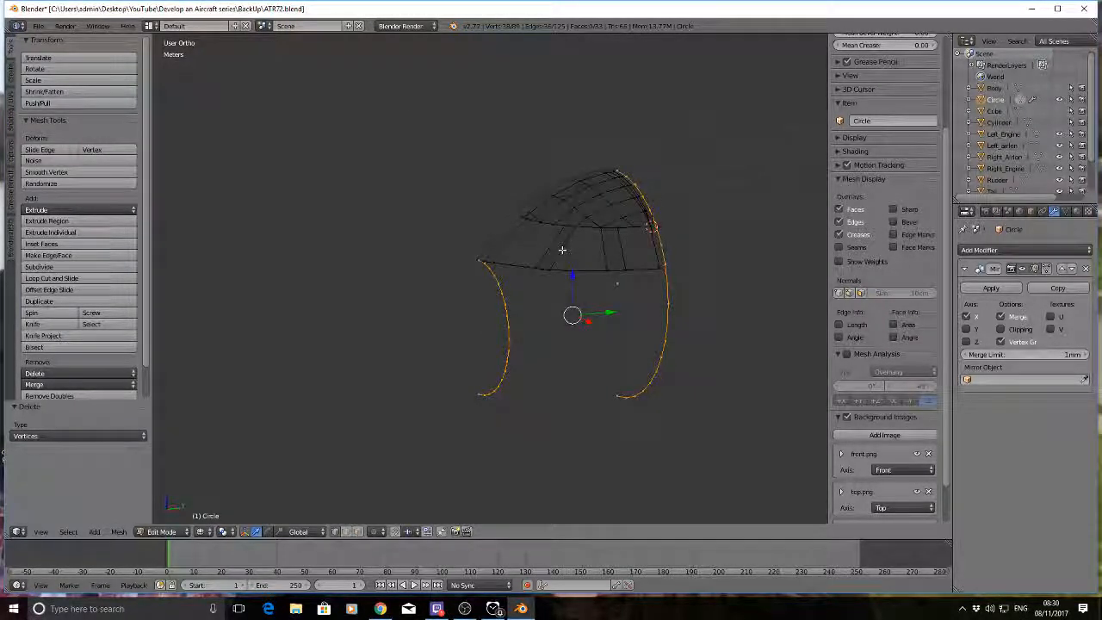
key(p)
click(562, 251)
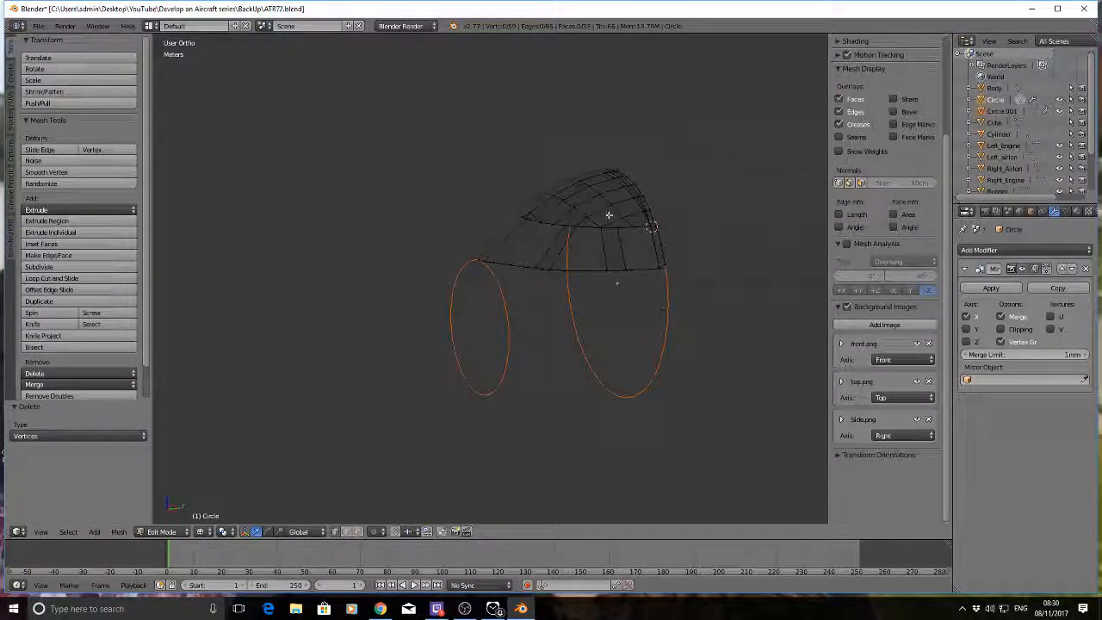
middle_drag(692, 276, 652, 334)
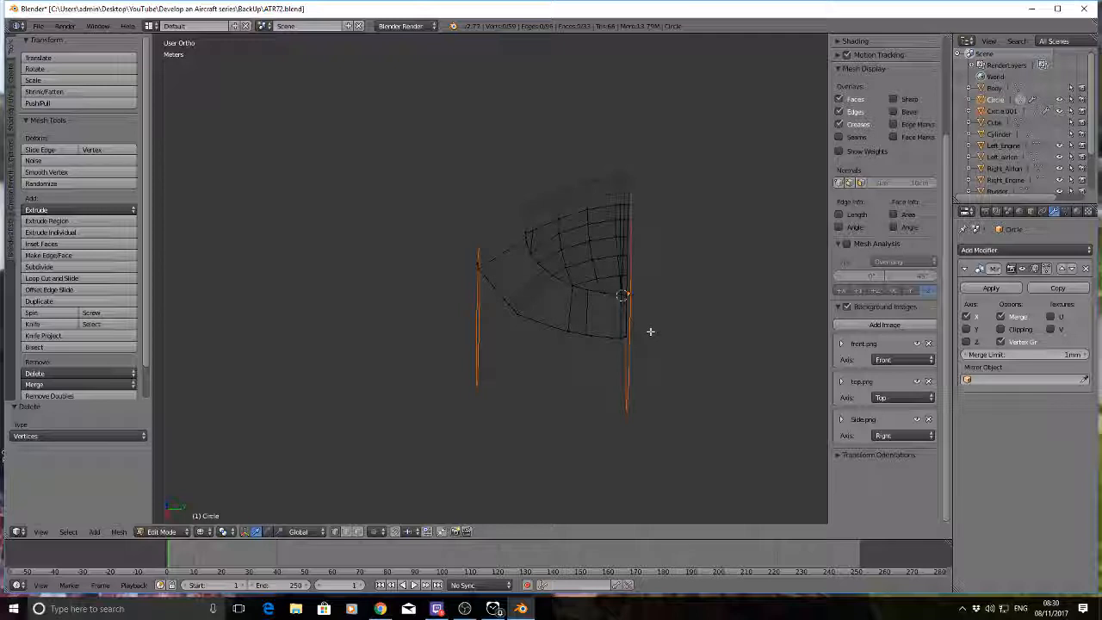
Step: Leave Edit Mode on the cockpit mesh and select only the separated cross-section curves object
key(y)
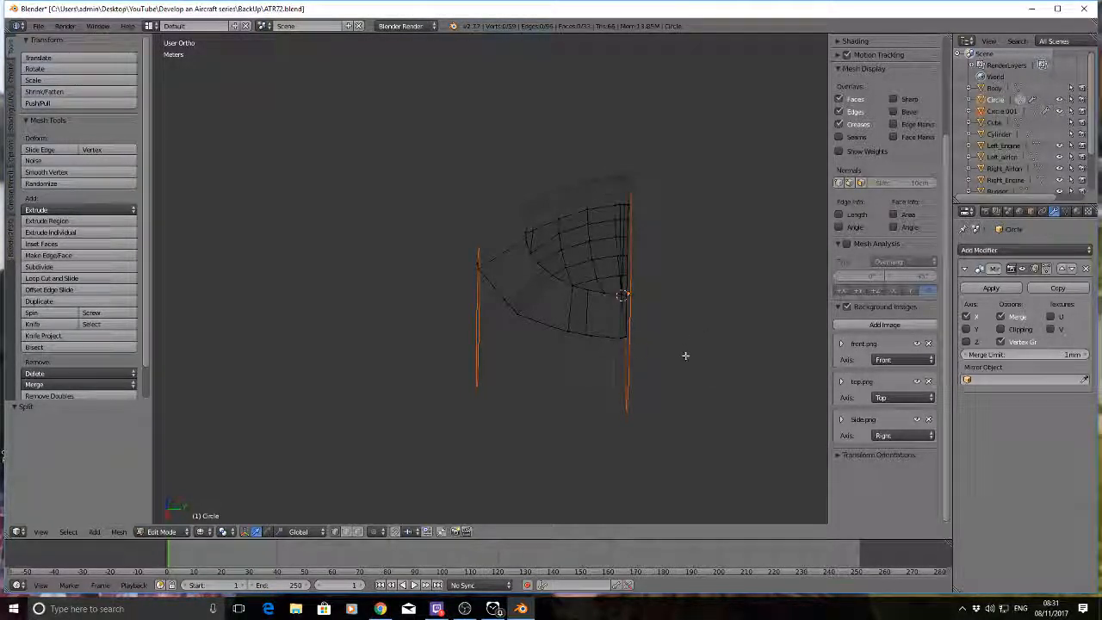
middle_drag(589, 369, 588, 320)
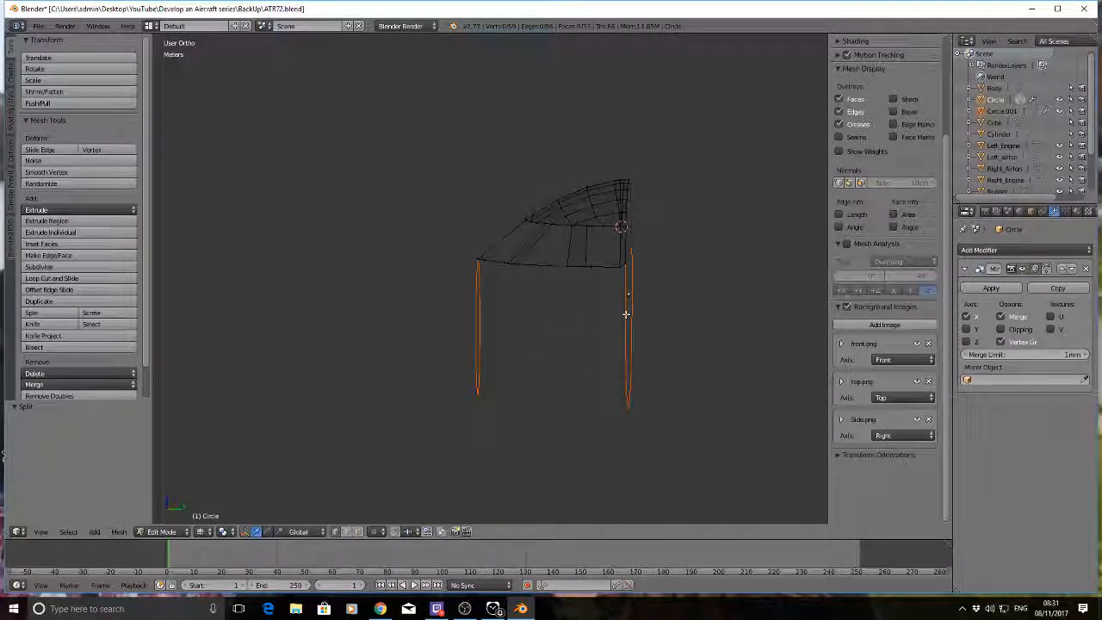
key(a)
key(a)
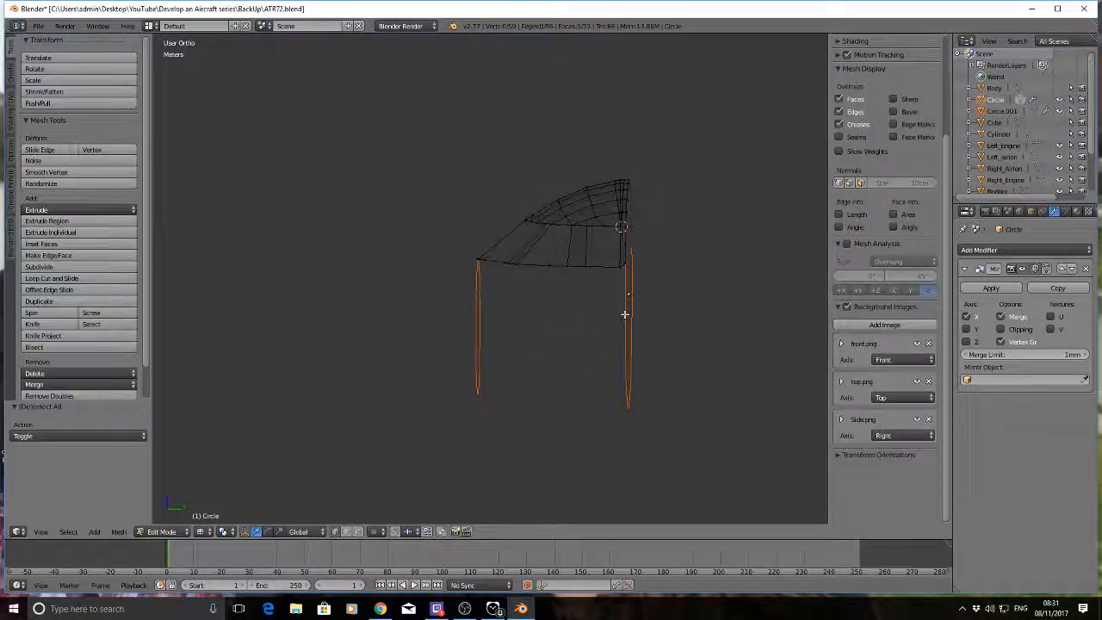
key(Tab)
key(a)
right_click(626, 312)
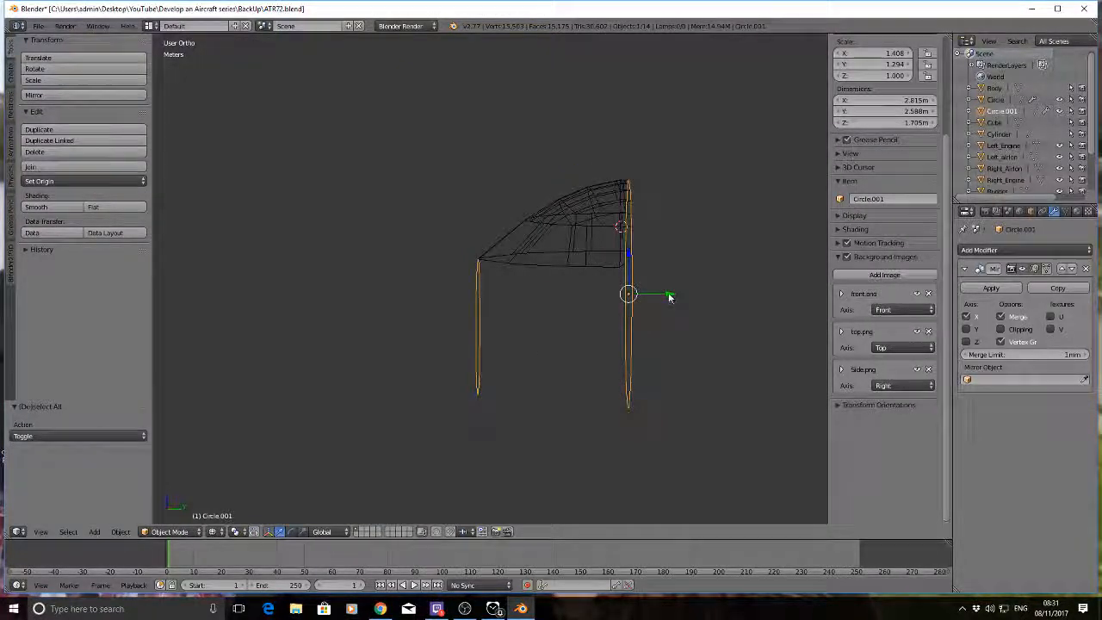
Step: Try moving the separated curves object along the Y axis and undo the move
drag(670, 297, 705, 305)
key(ctrl+z)
key(ctrl+z)
key(ctrl+z)
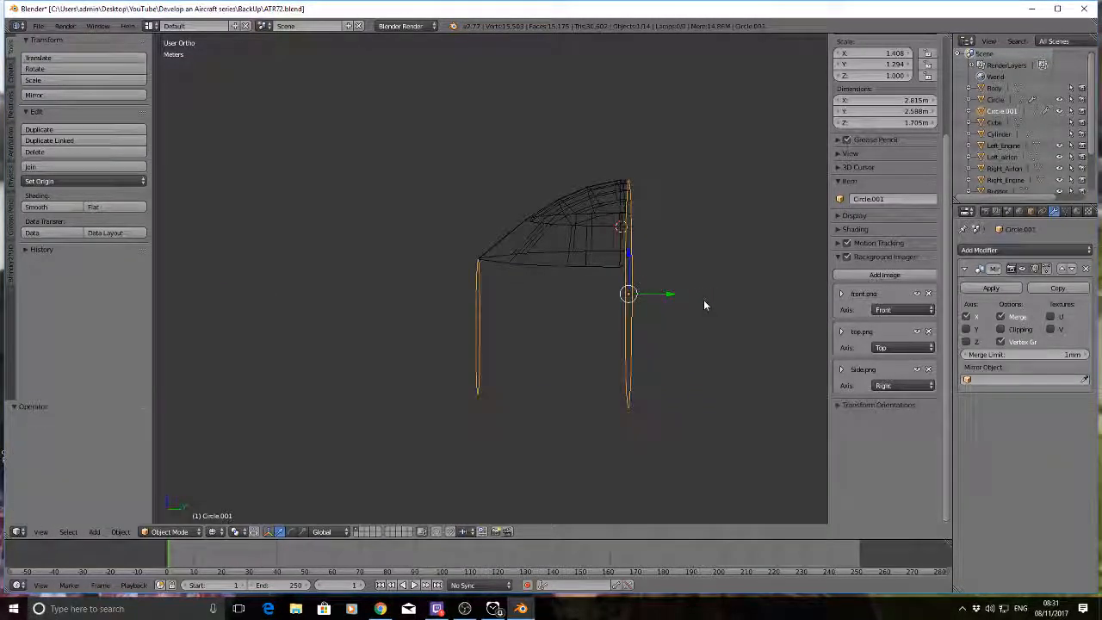
Step: Enter Edit Mode on the separated curves object with both curves selected
middle_drag(514, 334, 611, 348)
right_click(484, 335)
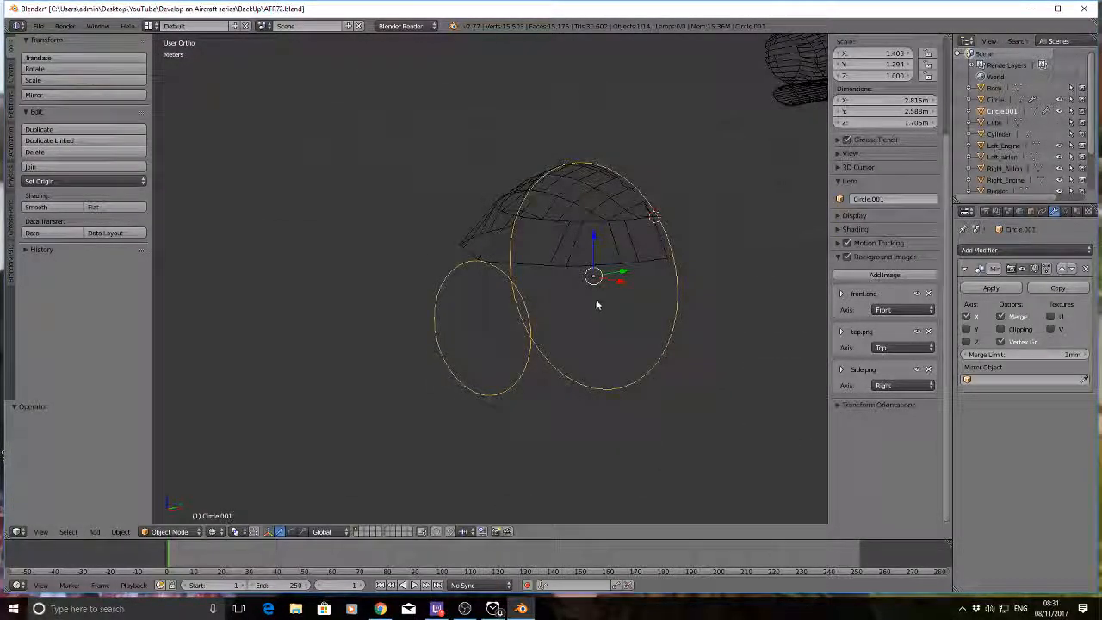
middle_drag(596, 304, 561, 288)
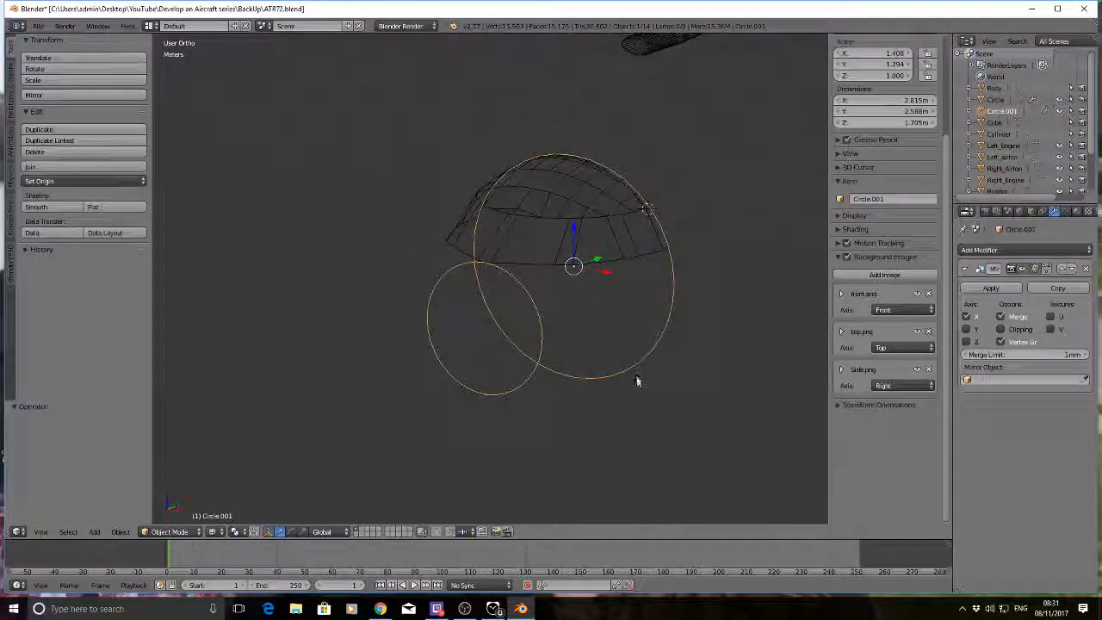
key(Tab)
middle_drag(591, 332, 556, 322)
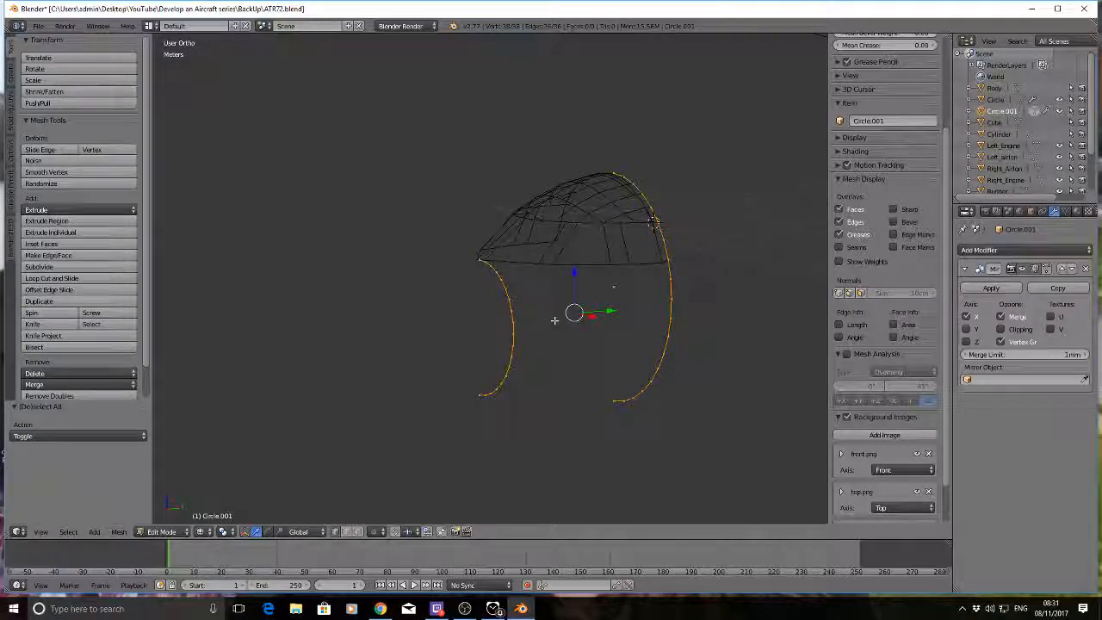
Step: Try filling between the two curves with a single face, inspect it in solid shading, and undo the face
key(f)
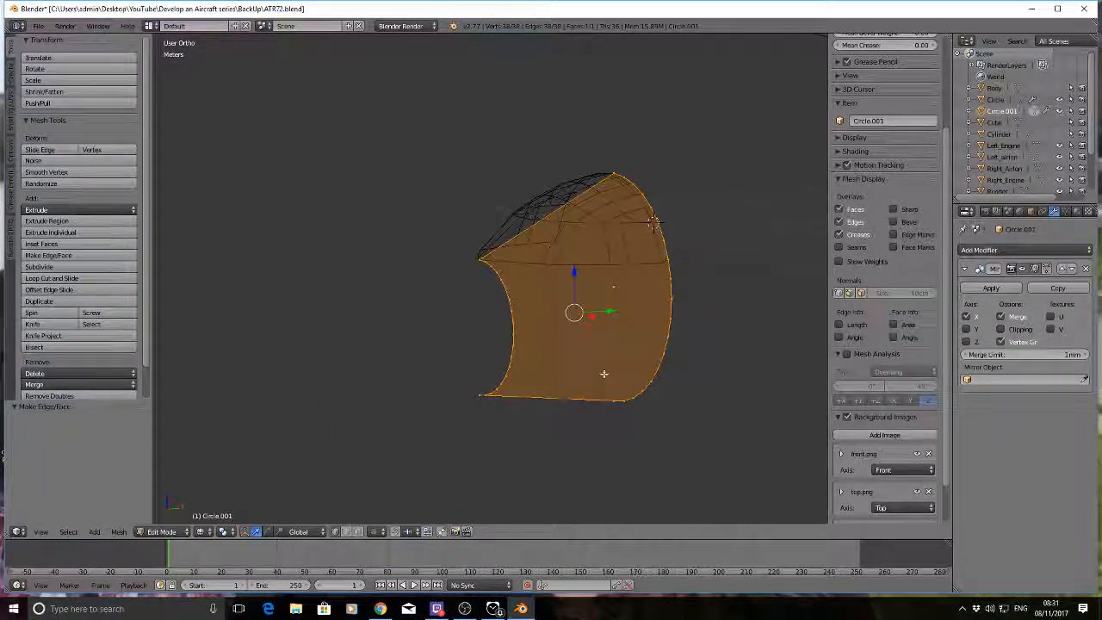
middle_drag(418, 256, 644, 202)
key(z)
mouse_move(514, 106)
middle_down()
mouse_move(543, 157)
mouse_move(554, 230)
middle_up()
middle_drag(594, 134, 559, 205)
key(ctrl+z)
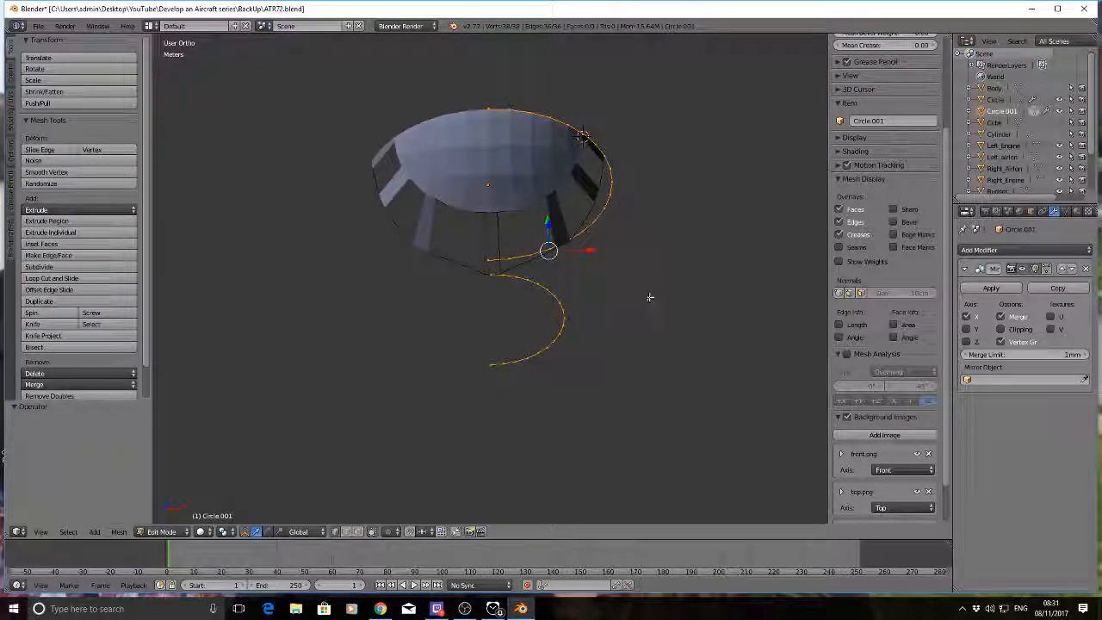
middle_drag(652, 299, 589, 256)
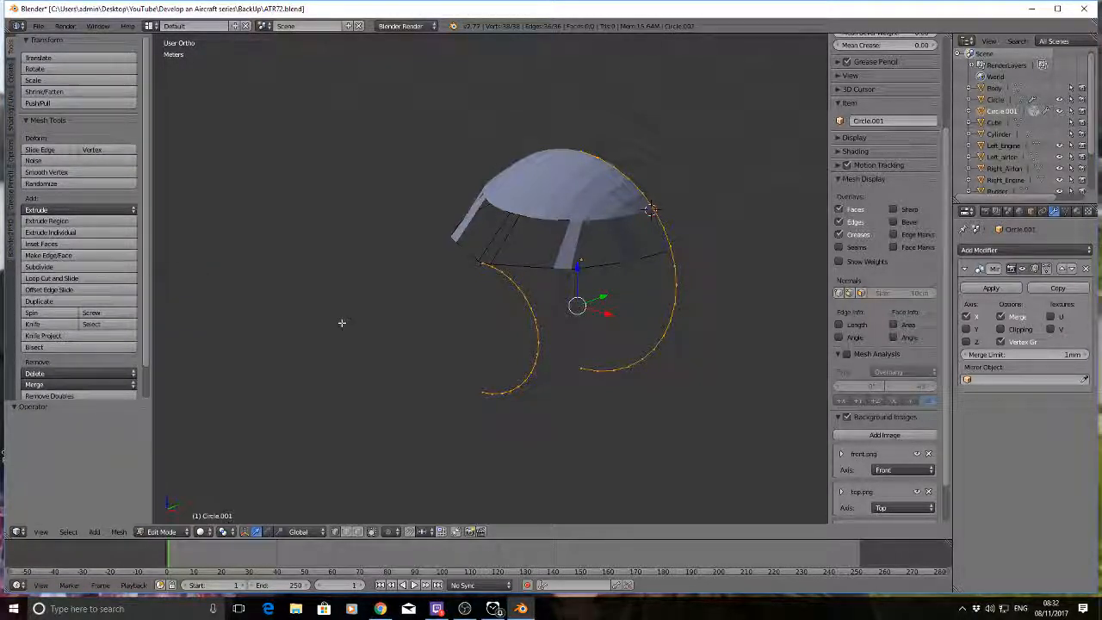
scroll(95, 314, down, 2)
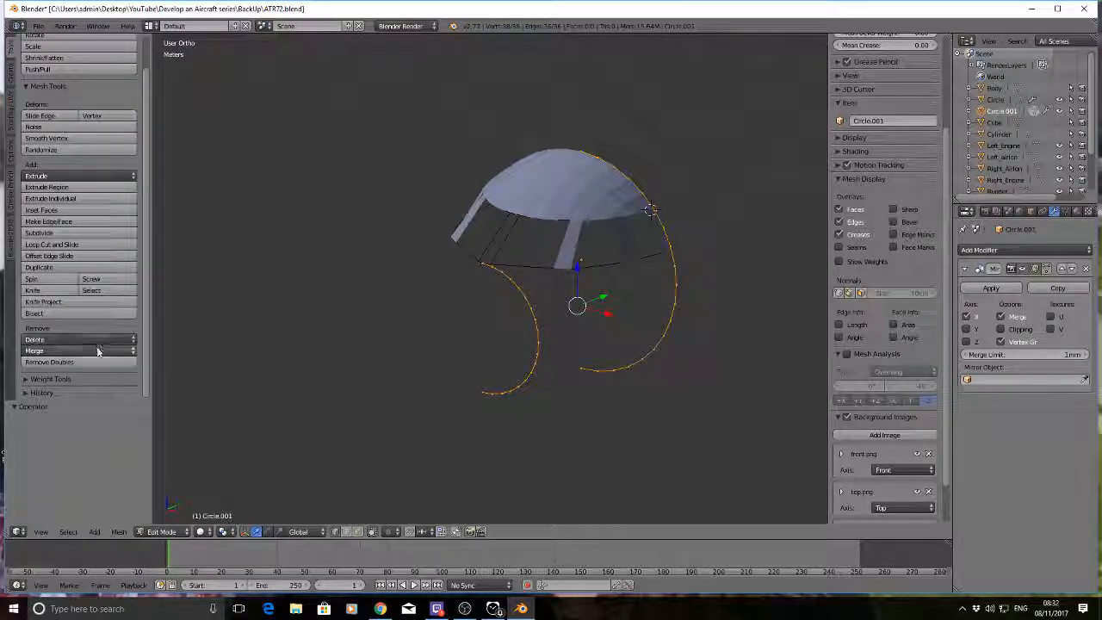
click(98, 351)
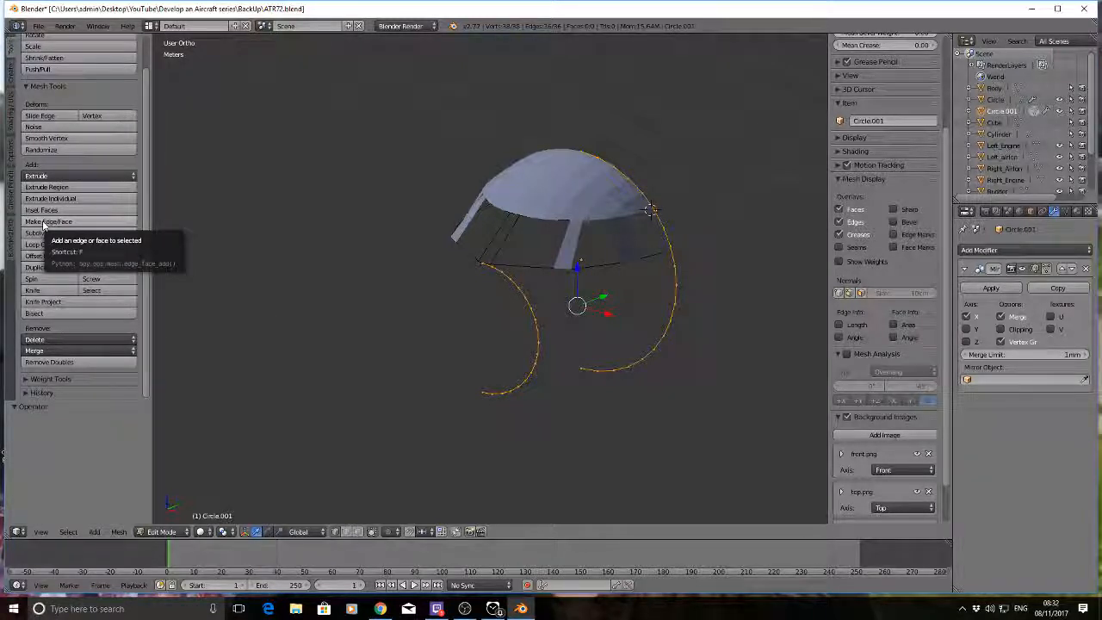
Step: Try Make Edge/Face on the two curves and Flip Normals on the resulting face, and undo both operations
key(ctrl+f)
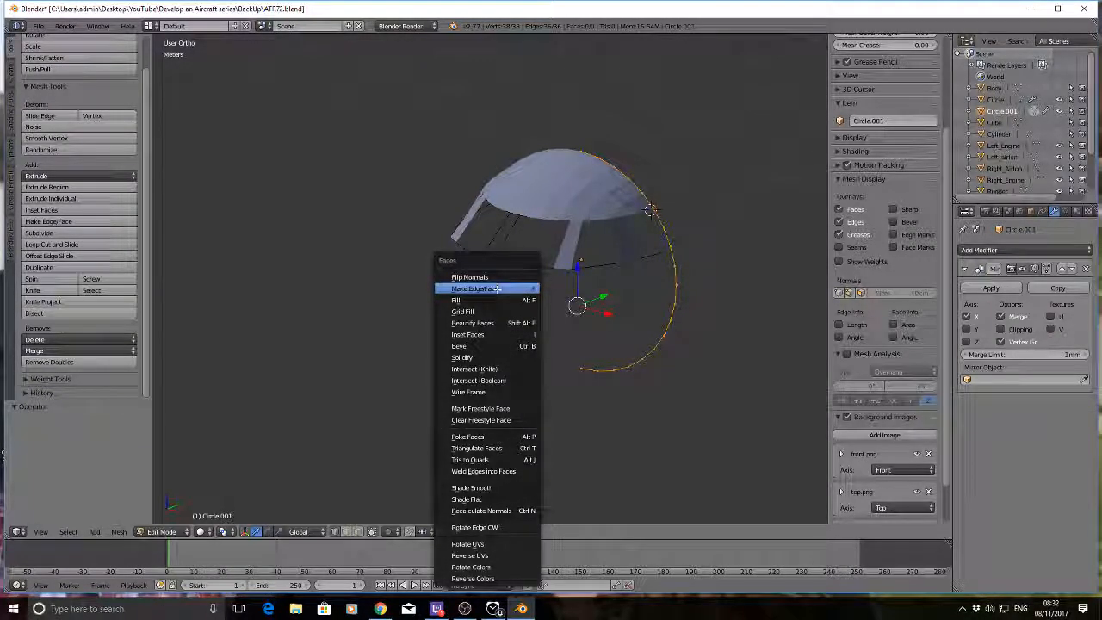
click(498, 290)
key(ctrl+f)
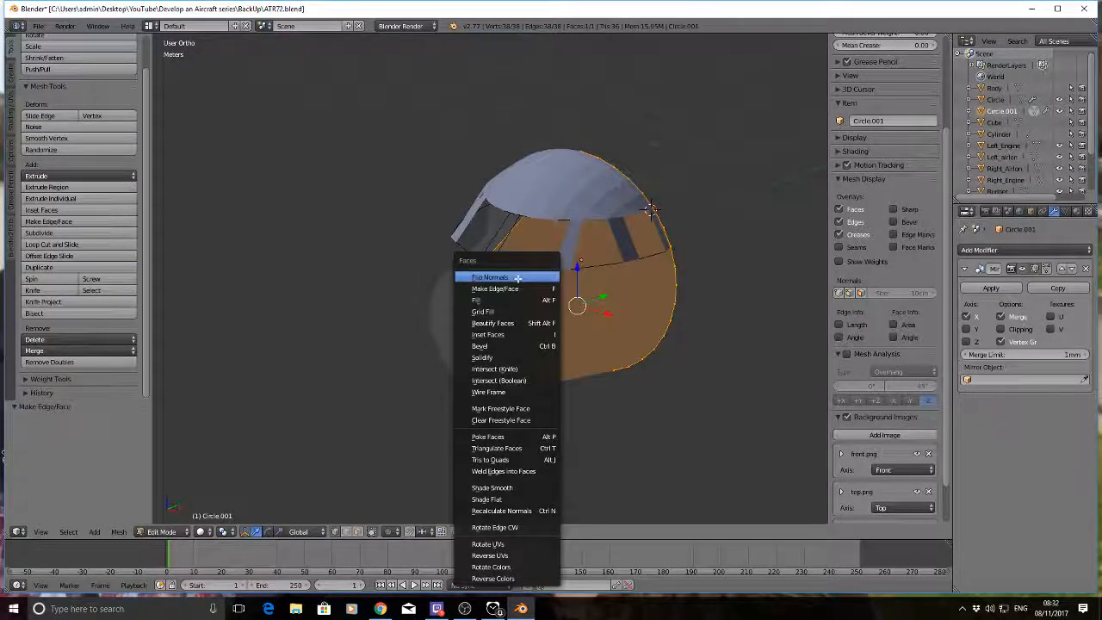
click(517, 277)
key(ctrl+z)
key(ctrl+z)
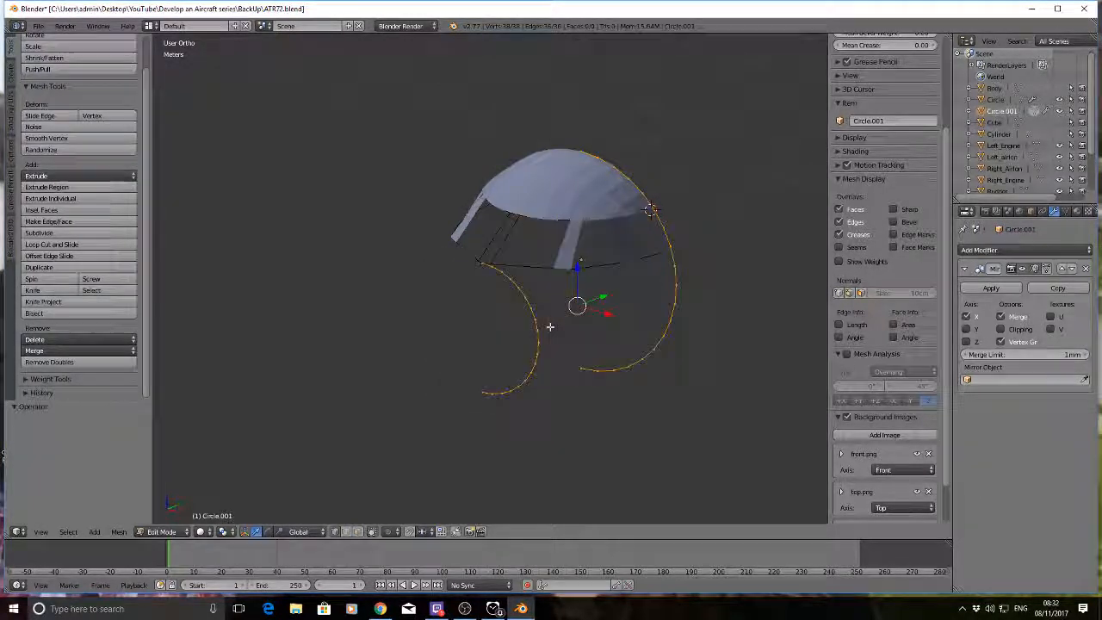
key(a)
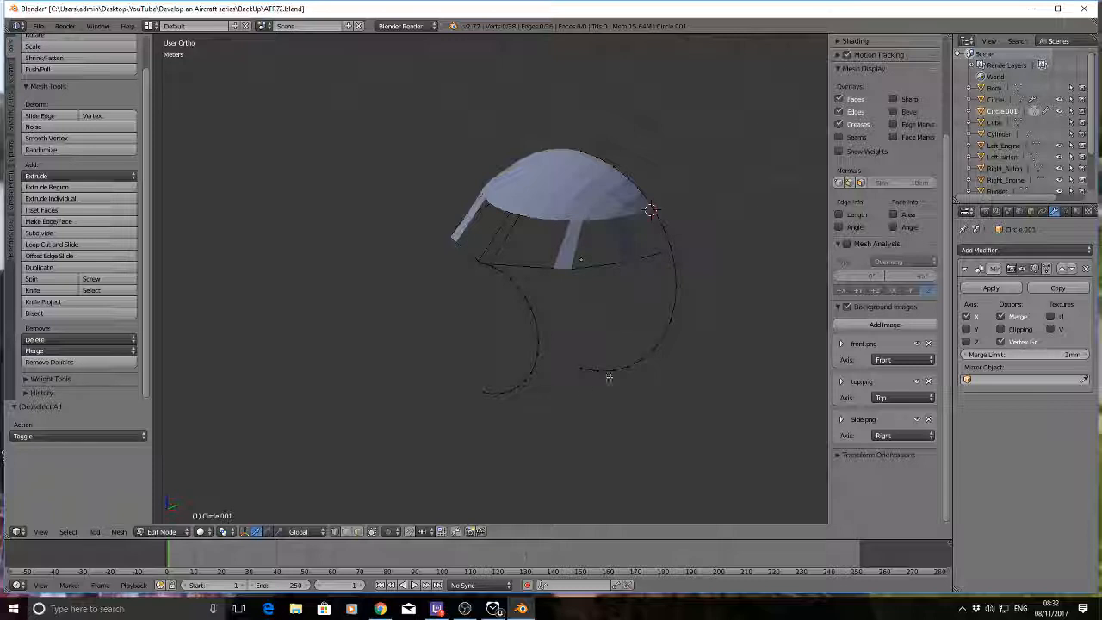
middle_drag(470, 364, 434, 331)
key(a)
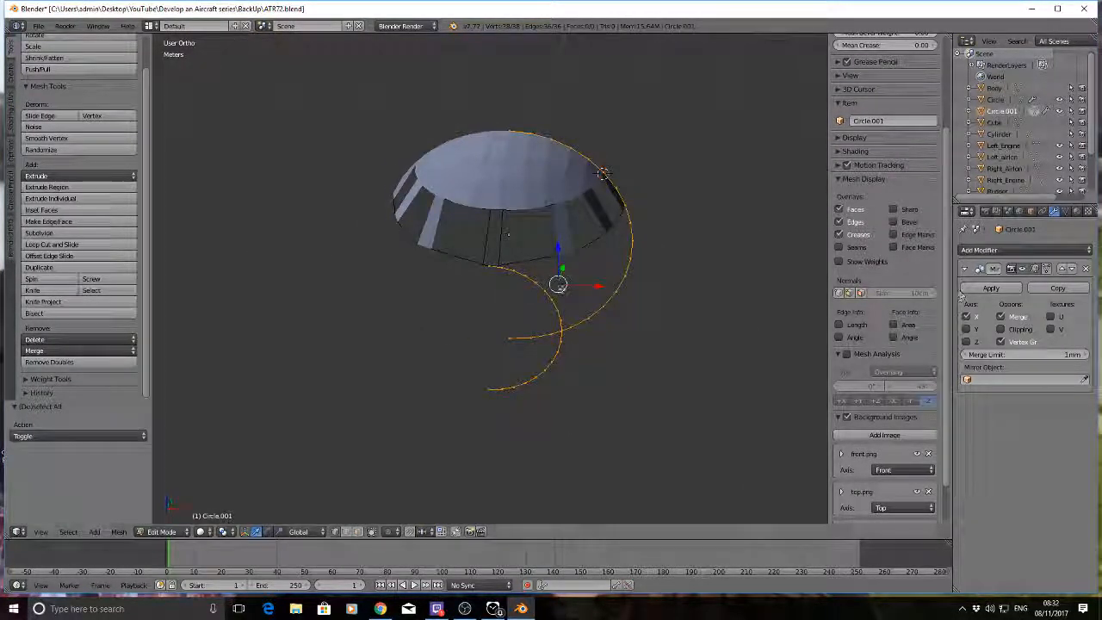
middle_drag(552, 299, 524, 288)
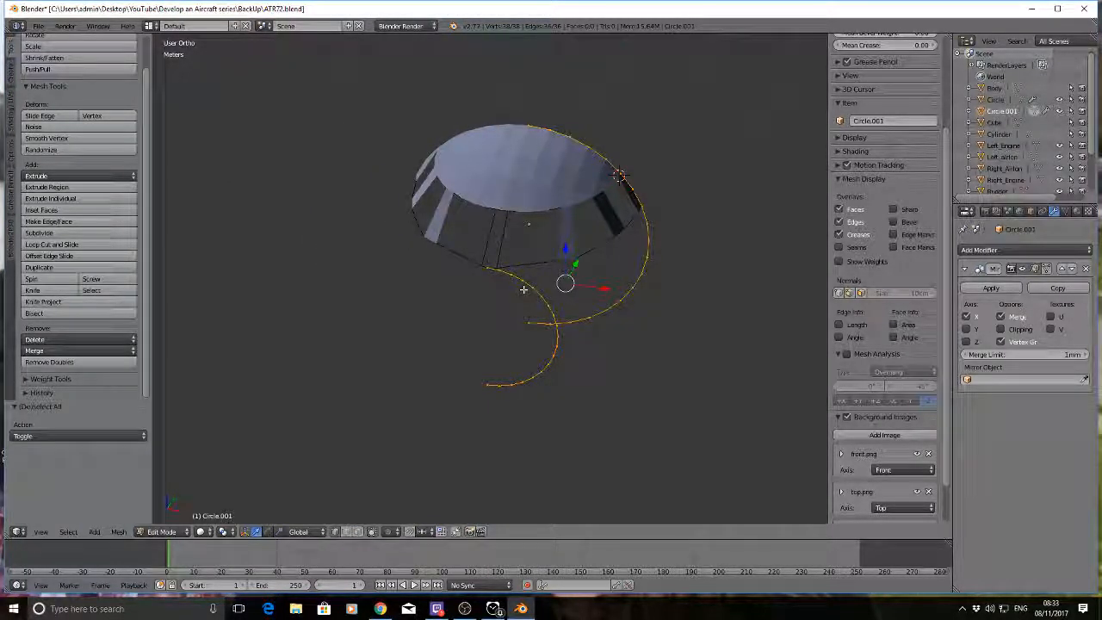
middle_drag(524, 289, 484, 273)
Step: Try to apply the Mirror modifier on the separated curves object
click(992, 288)
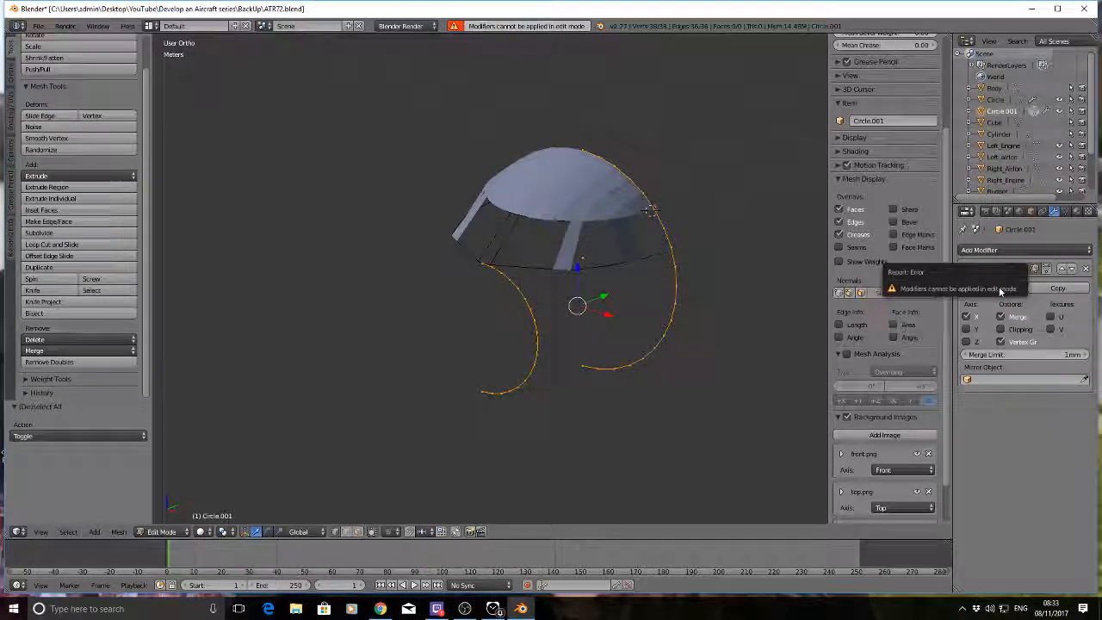
key(Tab)
key(Tab)
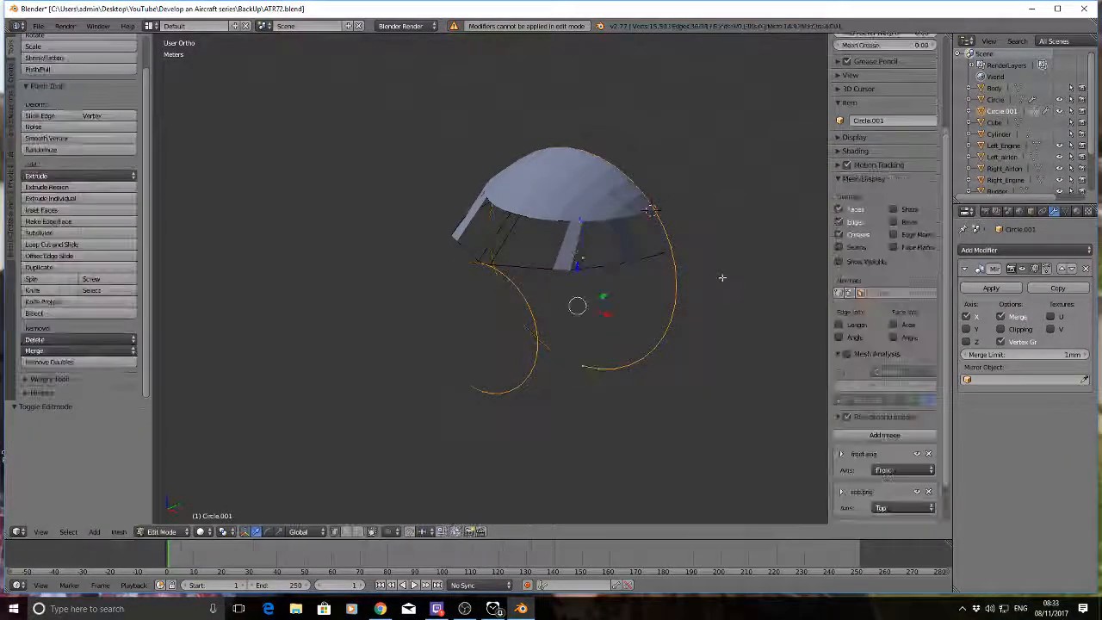
Step: Replace the curves object's Mirror modifier with a fresh Mirror modifier and check the mirrored curves in Object Mode
middle_drag(416, 305, 474, 342)
click(1085, 269)
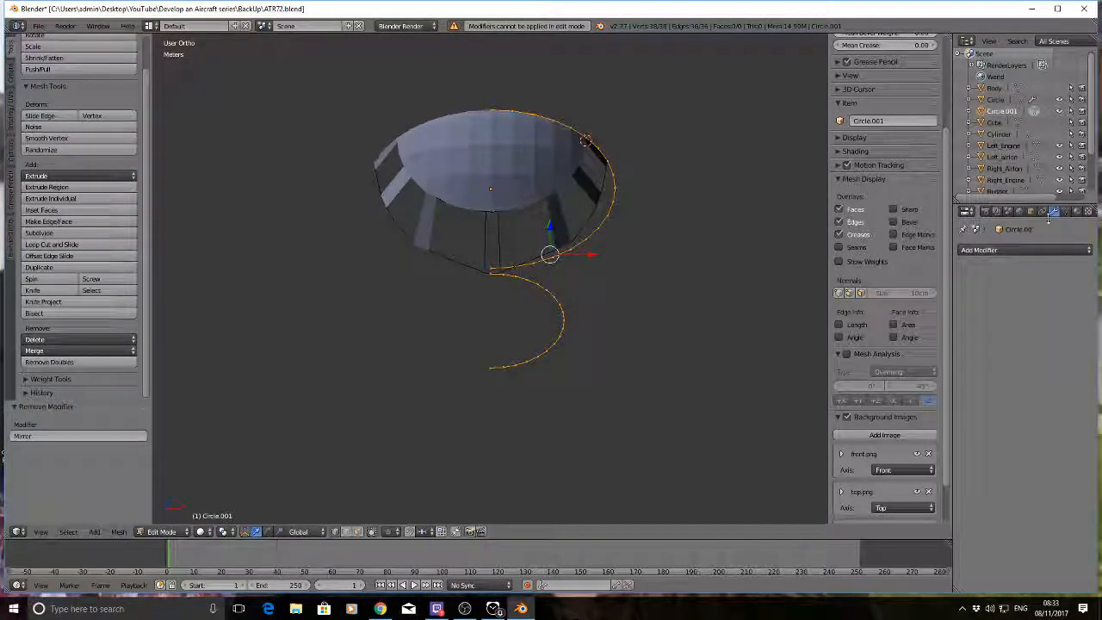
click(1016, 250)
click(862, 365)
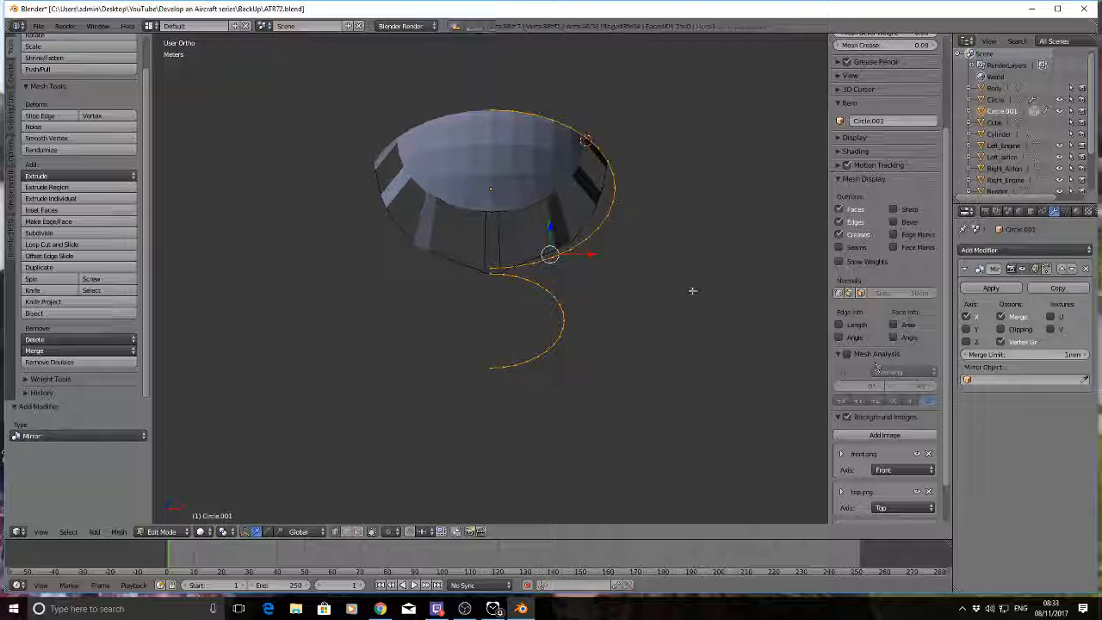
middle_drag(701, 322, 629, 284)
key(Tab)
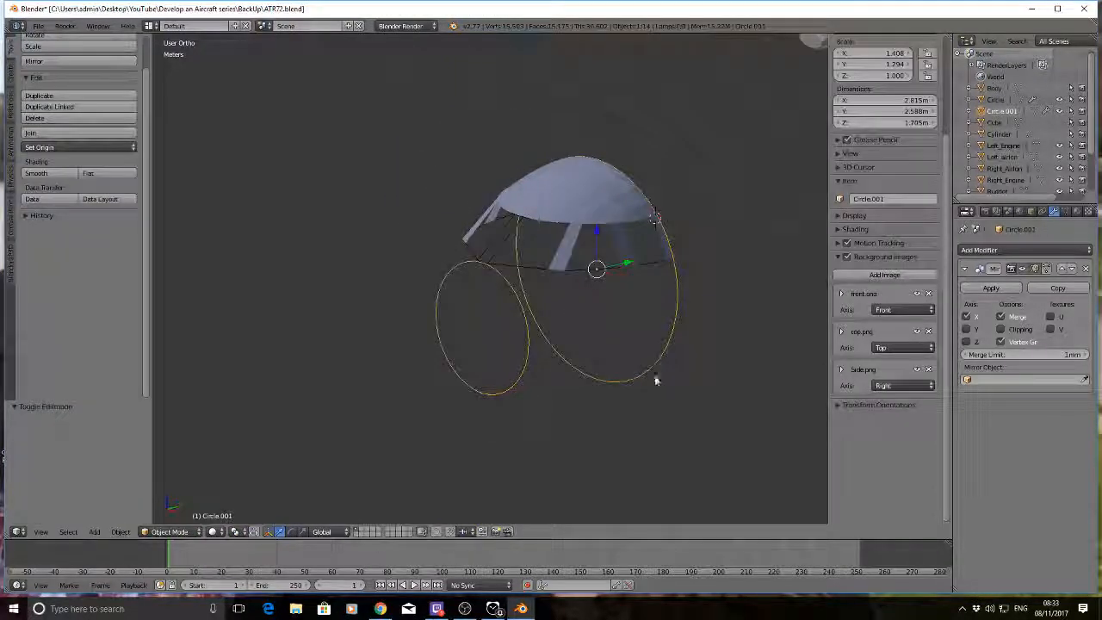
key(Tab)
Step: Connect the bottom end vertices and the next two vertex pairs of the front and rear curves with edges
middle_drag(733, 322, 514, 424)
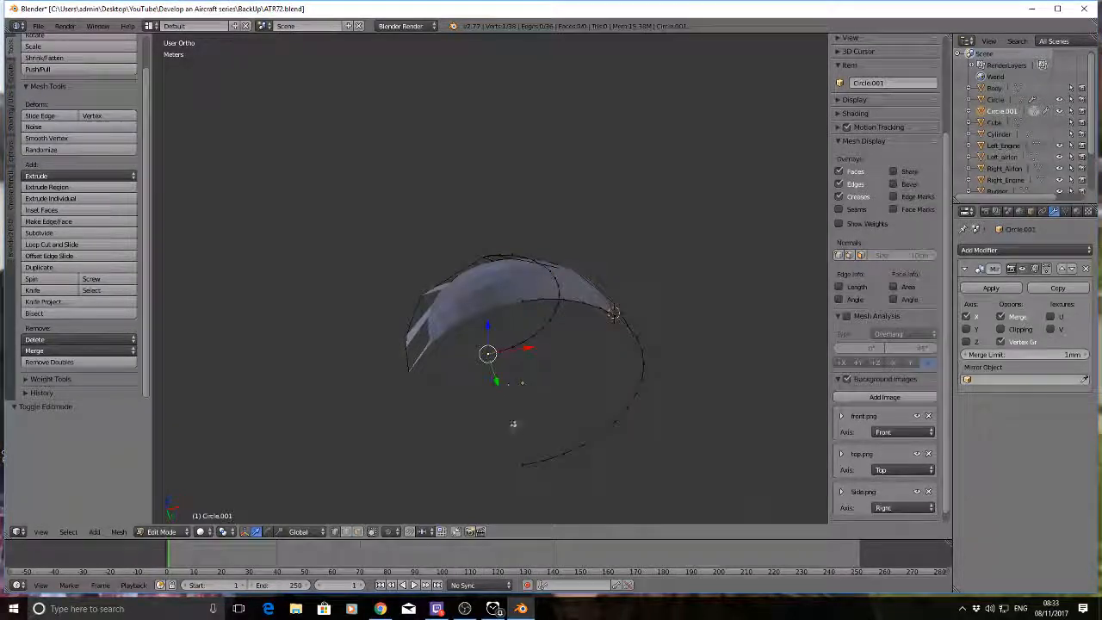
shift+right_click(522, 465)
key(a)
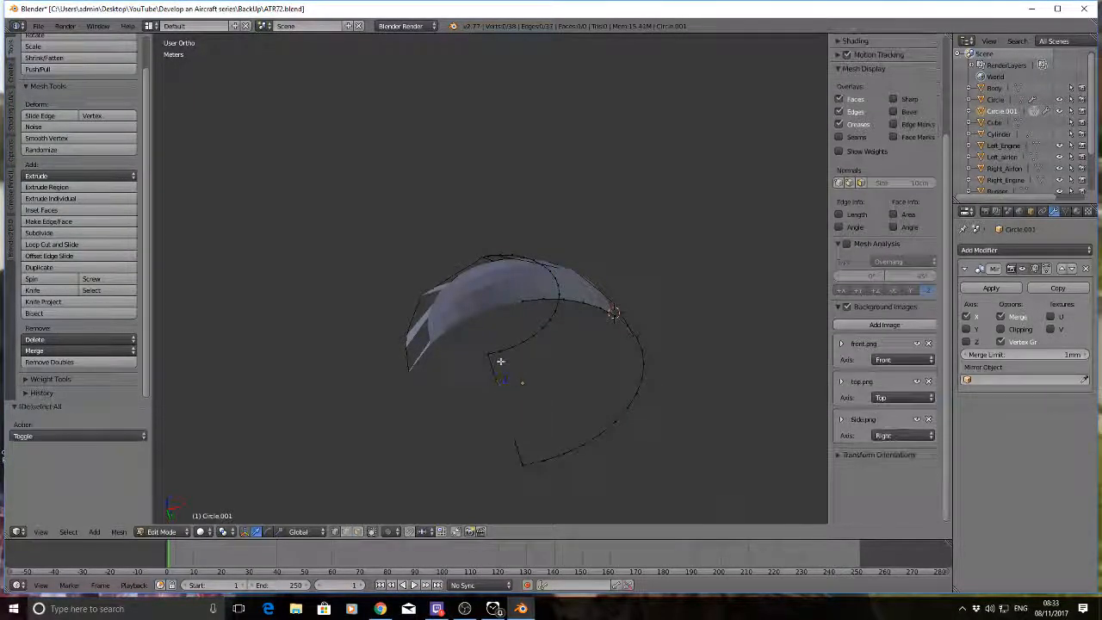
right_click(500, 351)
shift+right_click(542, 457)
key(f)
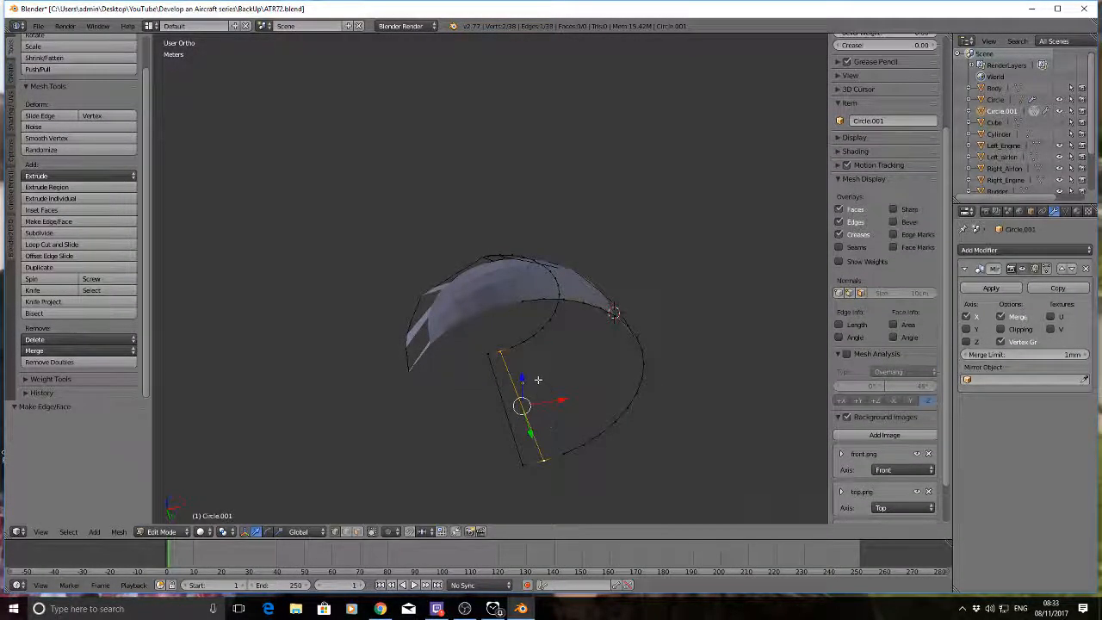
key(a)
right_click(512, 347)
shift+right_click(563, 453)
key(f)
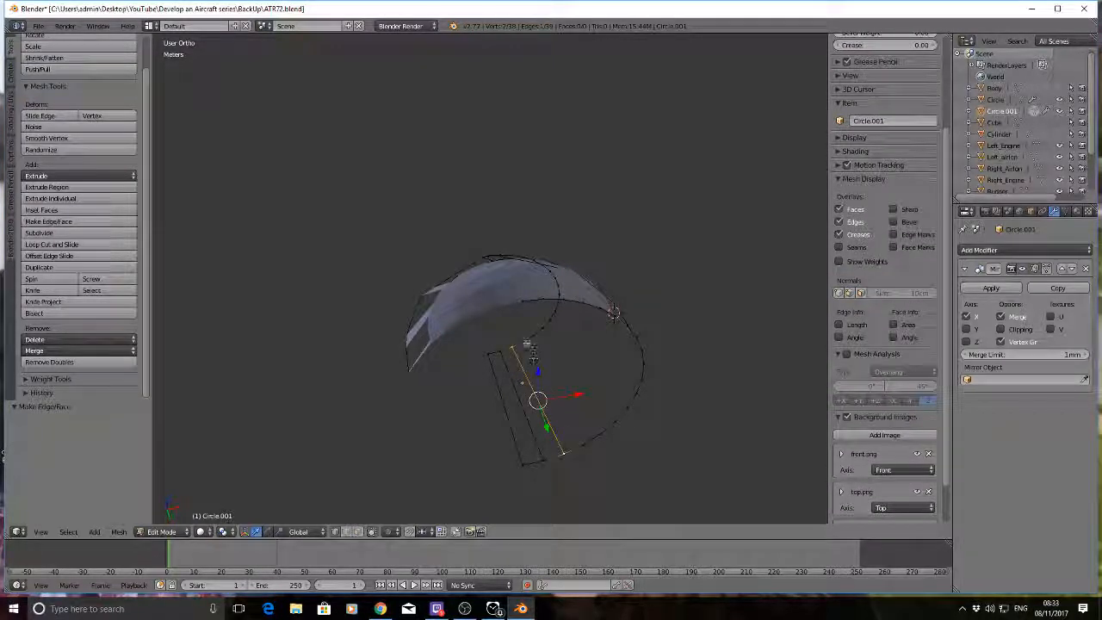
Step: Continue up the lower side, joining three more matching vertex pairs of the front and rear curves with edges
key(a)
right_click(523, 343)
shift+right_click(582, 445)
key(f)
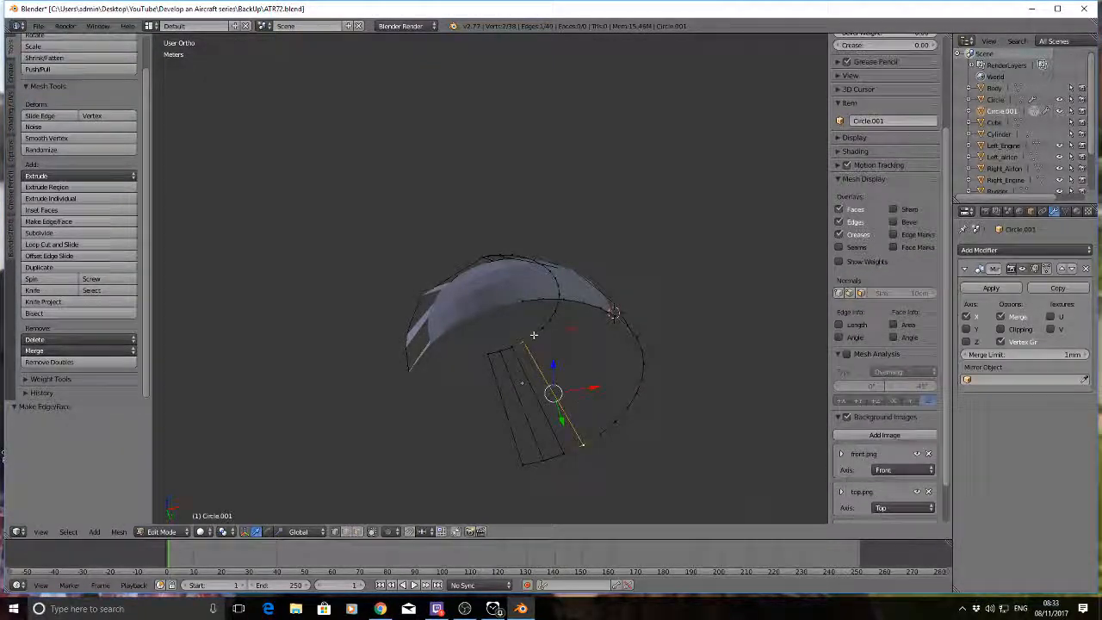
key(a)
right_click(535, 337)
shift+right_click(600, 433)
key(f)
key(a)
right_click(545, 328)
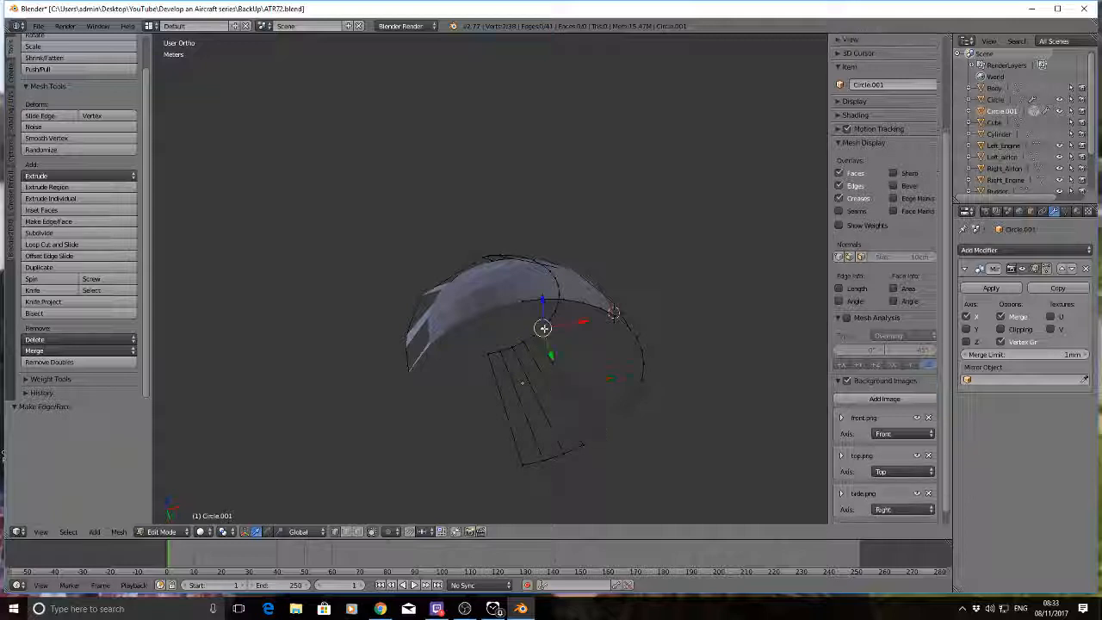
shift+right_click(614, 422)
key(f)
key(f)
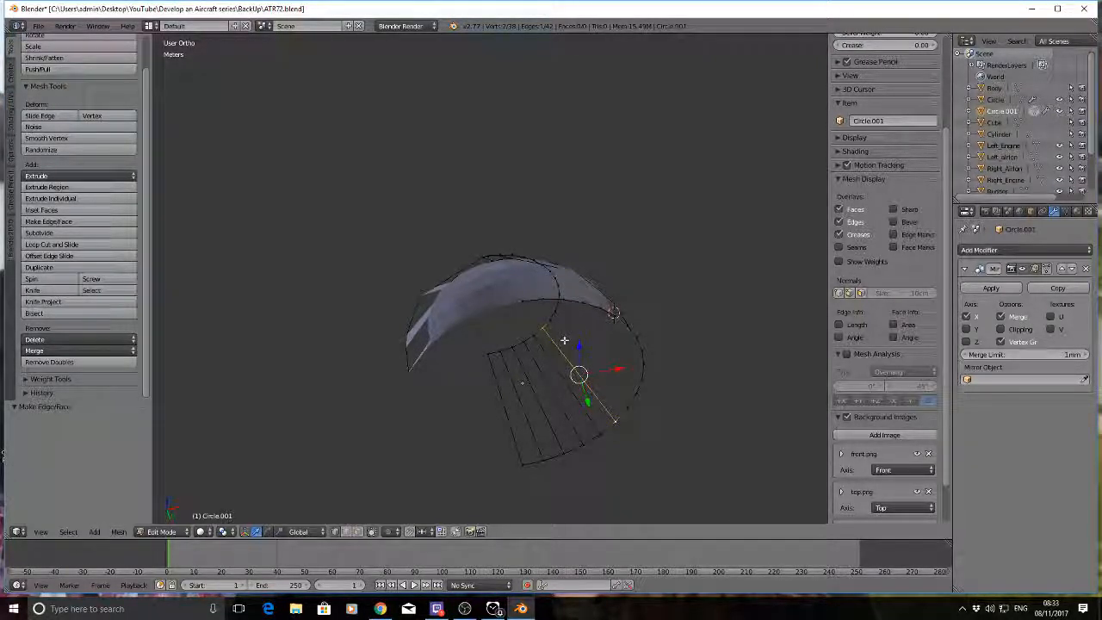
Step: Join two upper front-curve vertices beside the cockpit windows to the rear curve with edges
middle_drag(564, 341, 504, 298)
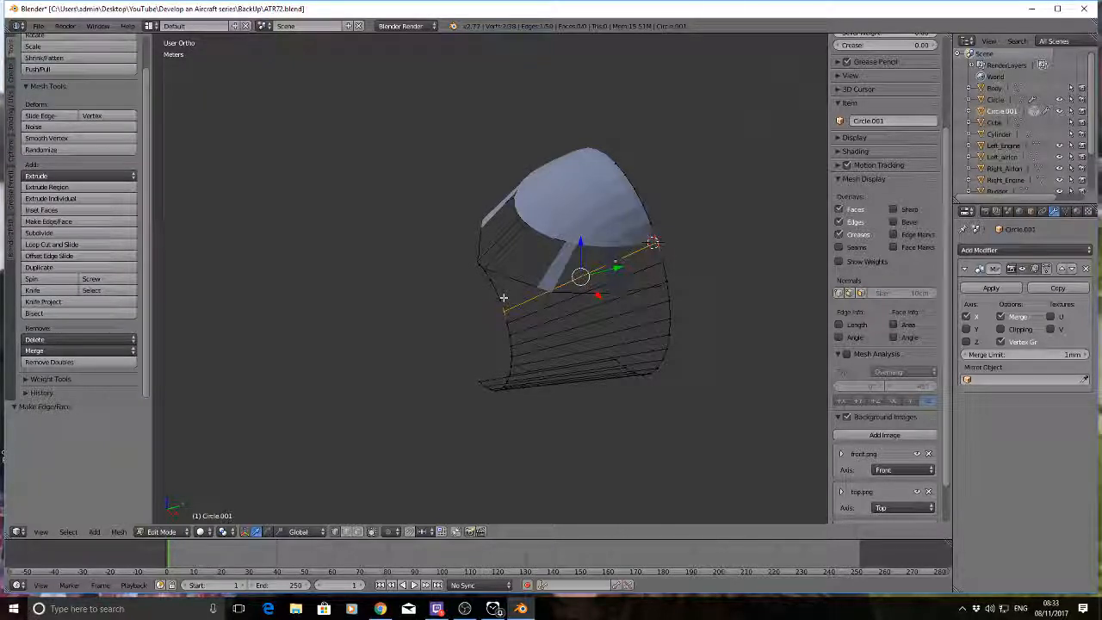
right_click(504, 297)
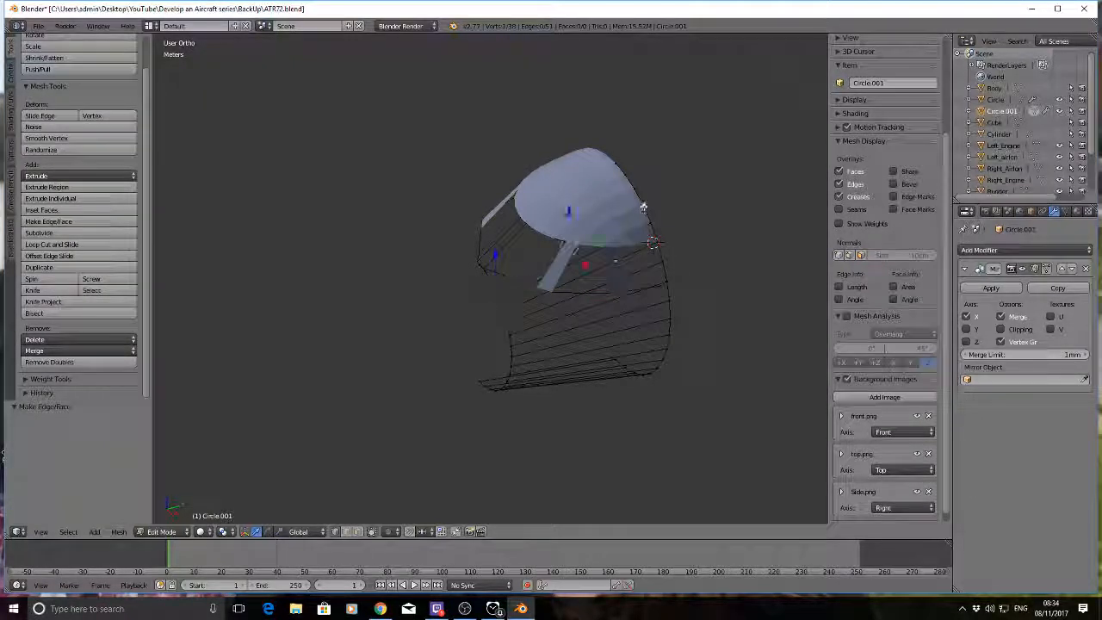
shift+right_click(644, 207)
key(f)
middle_drag(644, 208, 515, 257)
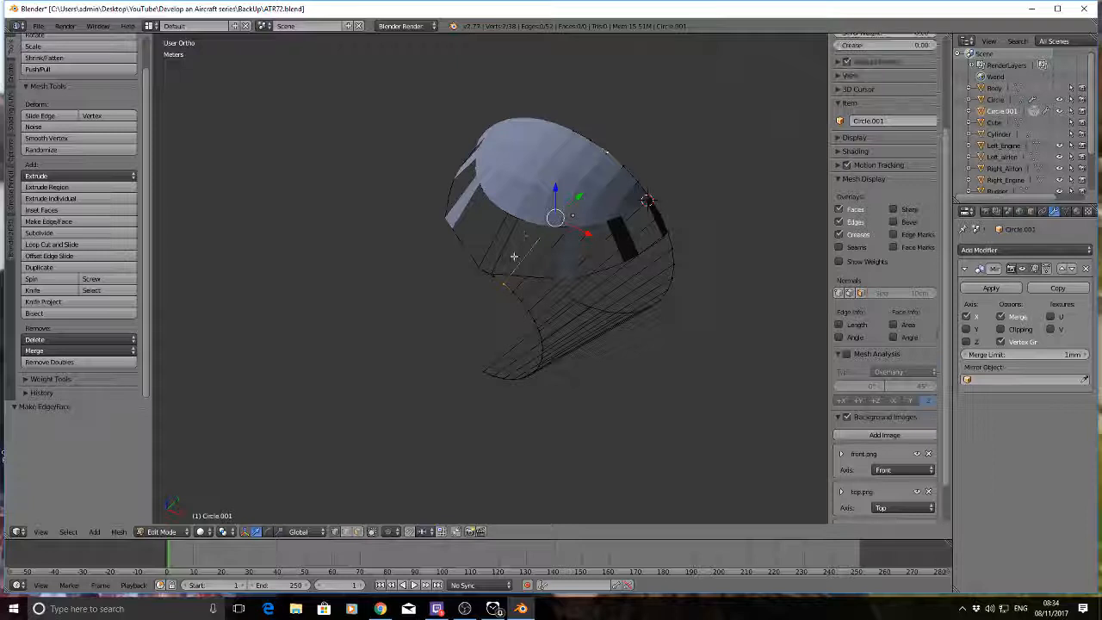
right_click(495, 275)
shift+right_click(603, 153)
key(f)
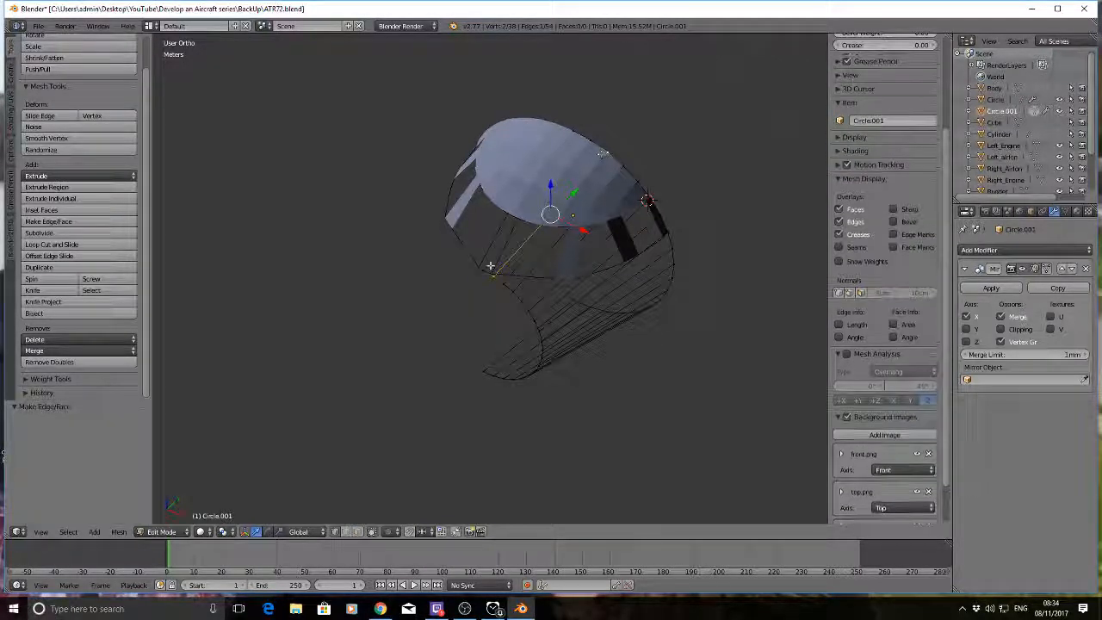
Step: Undo the last misplaced edge and join the same front-curve vertex to the next rear-curve vertex up
right_click(490, 266)
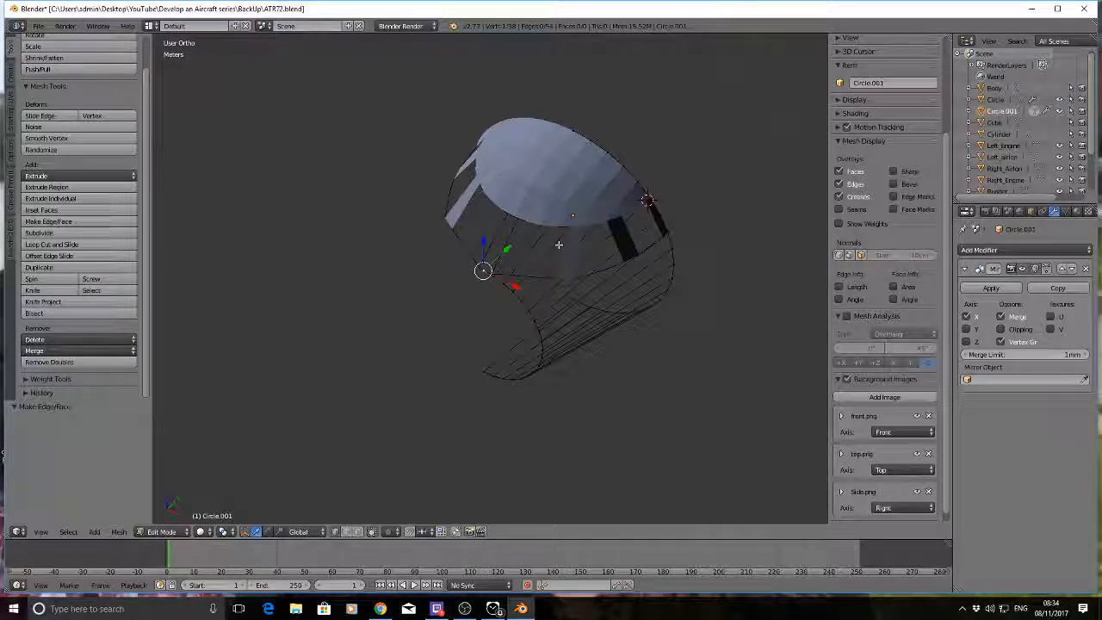
key(ctrl+z)
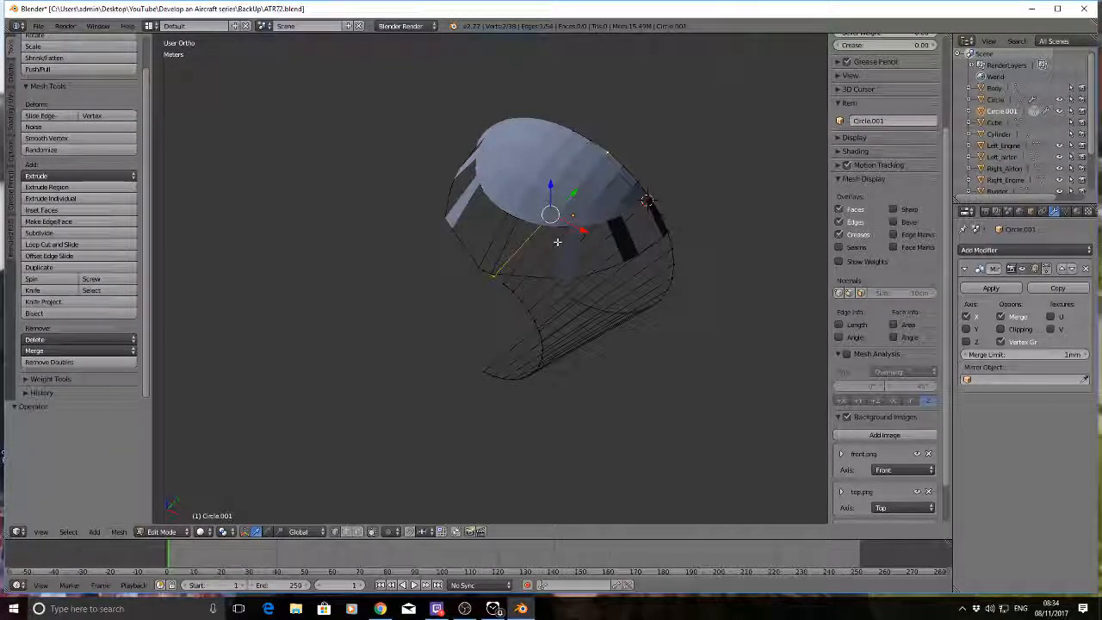
key(ctrl+shift+z)
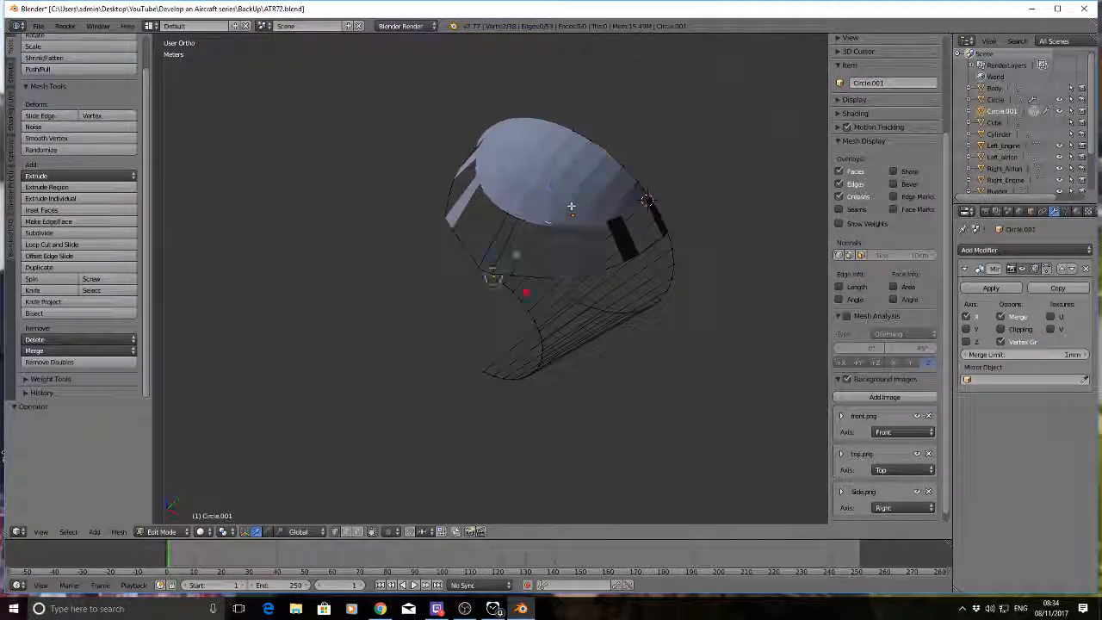
key(ctrl+z)
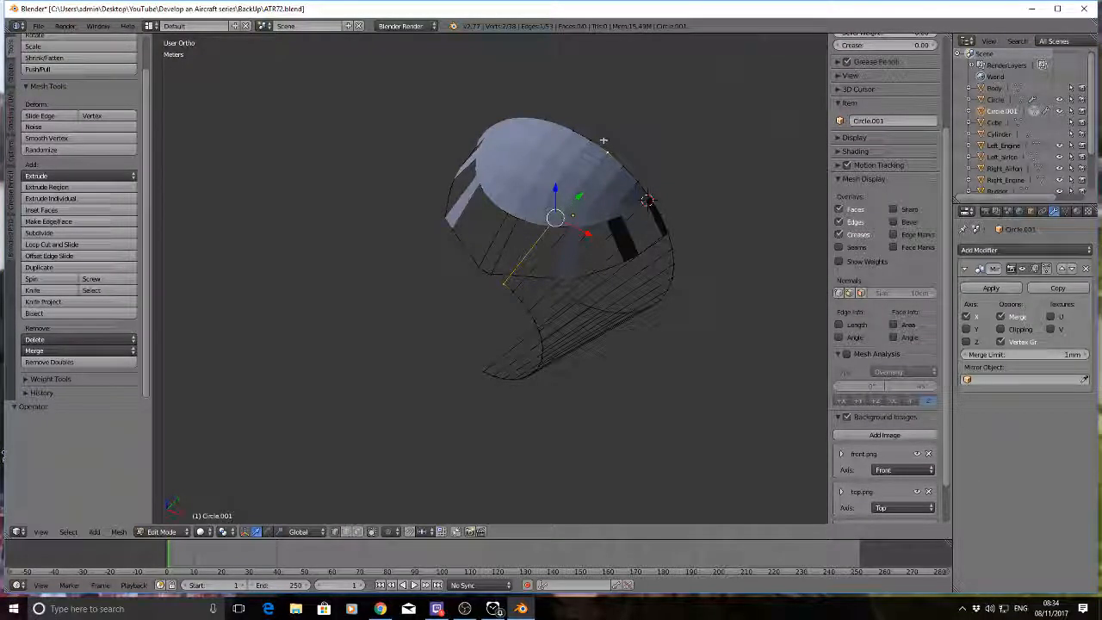
key(ctrl+shift+z)
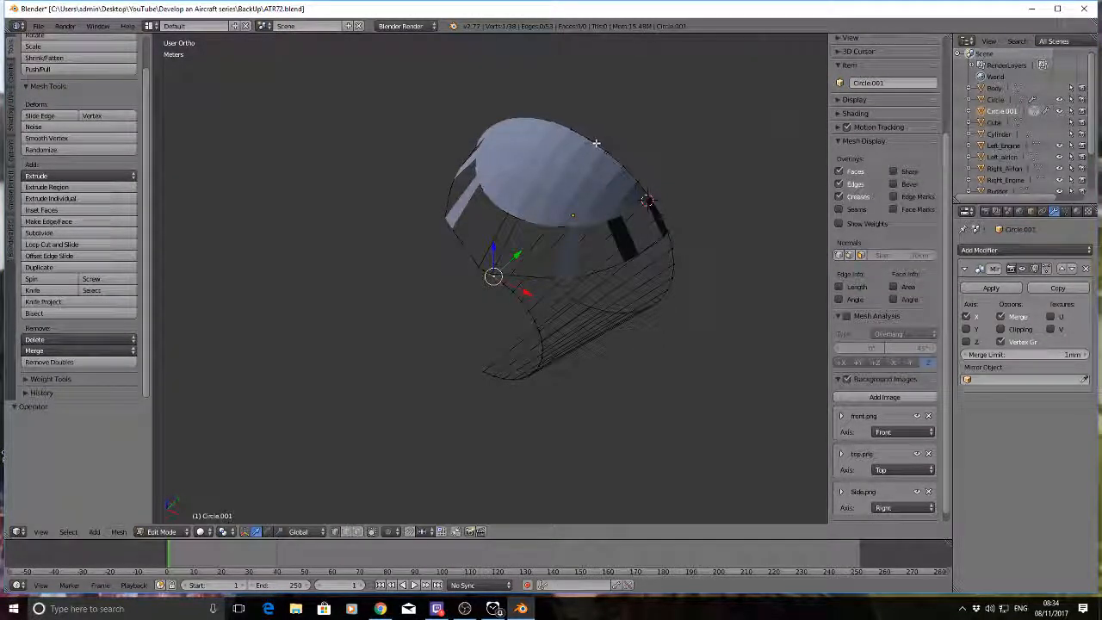
key(ctrl+z)
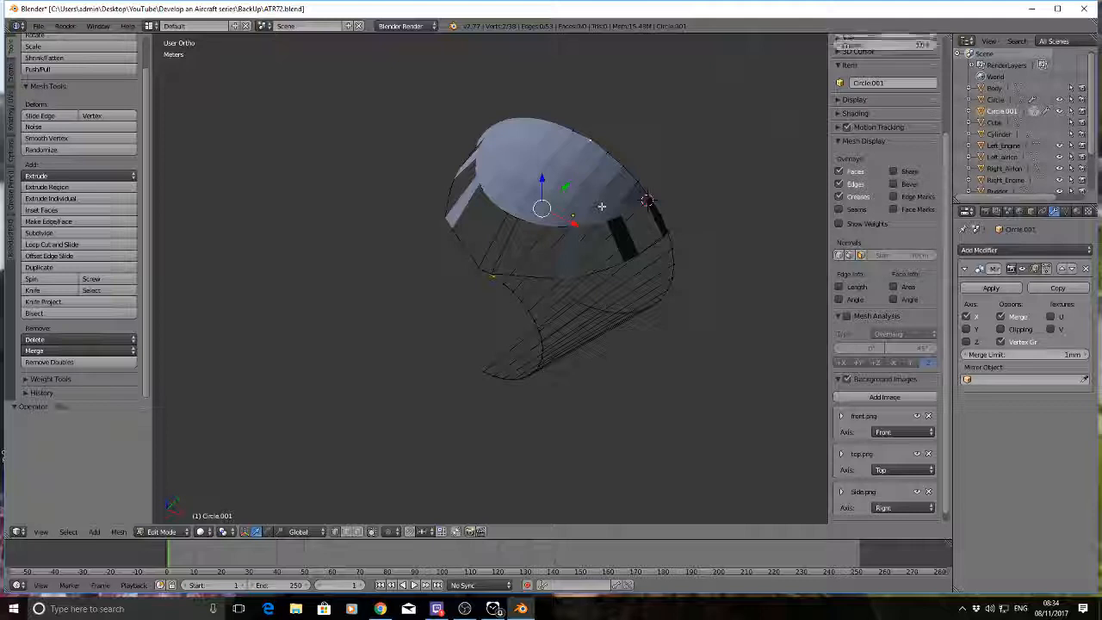
key(f)
Step: Connect the top end vertices of the front and rear curves with an edge and clear the selection
right_click(483, 270)
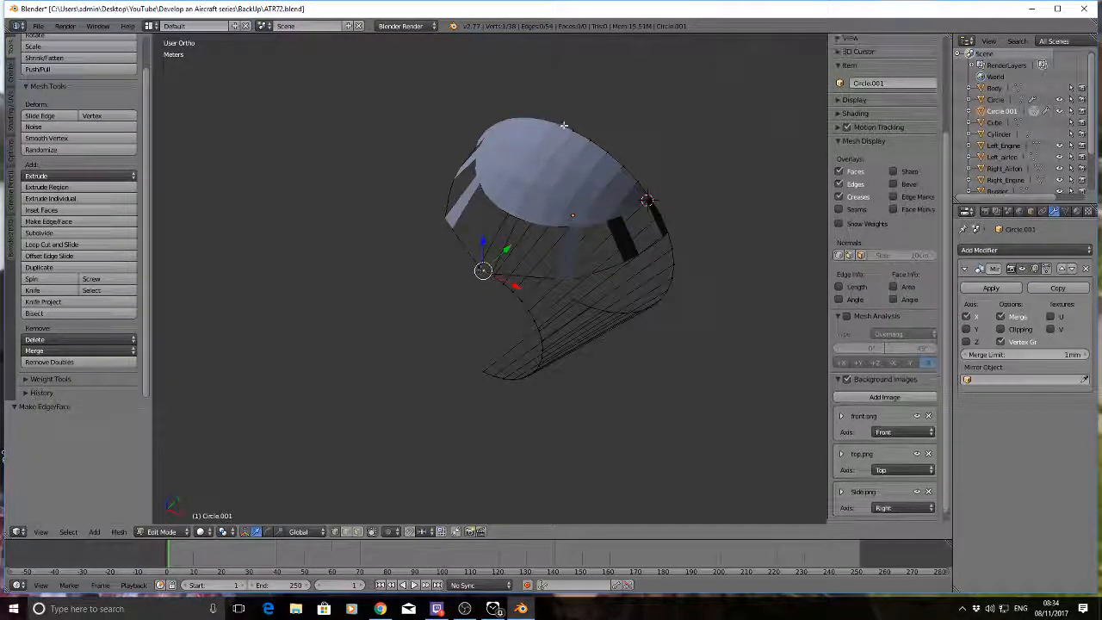
shift+right_click(564, 126)
key(f)
key(a)
Step: Fill the whole edge grid between the two curves with faces and inspect the nose surface from several sides
middle_drag(657, 254, 697, 304)
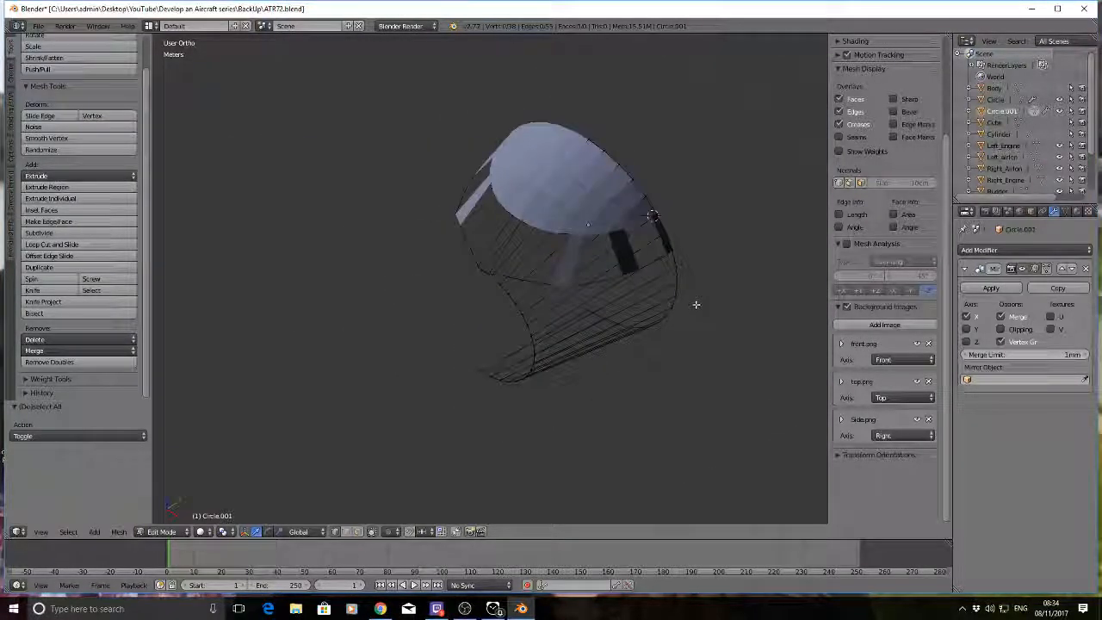
key(a)
key(f)
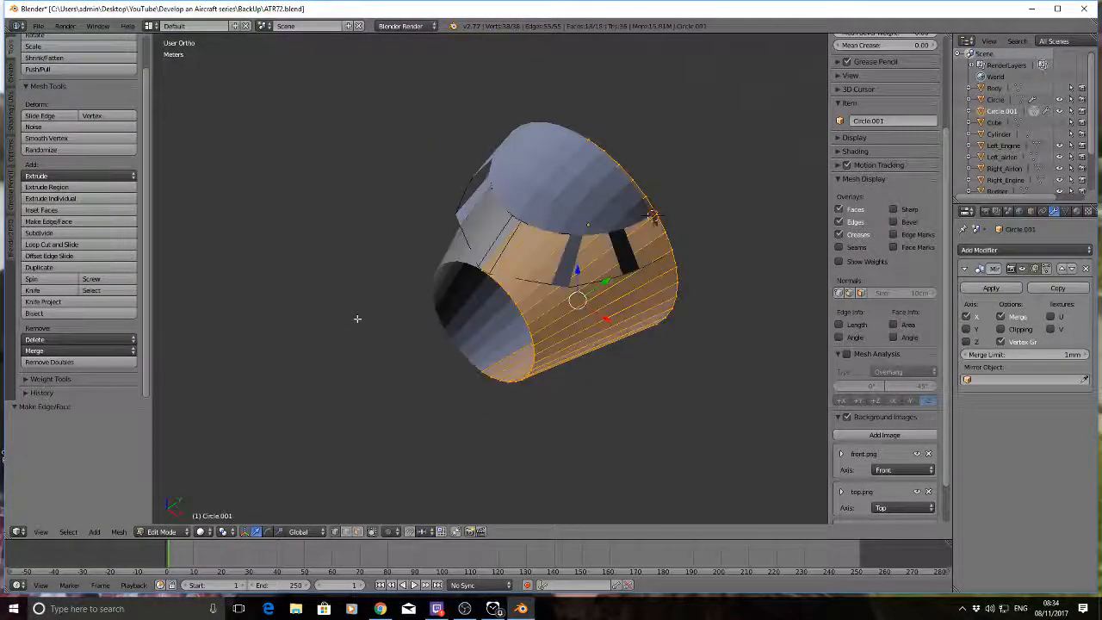
middle_drag(457, 371, 347, 318)
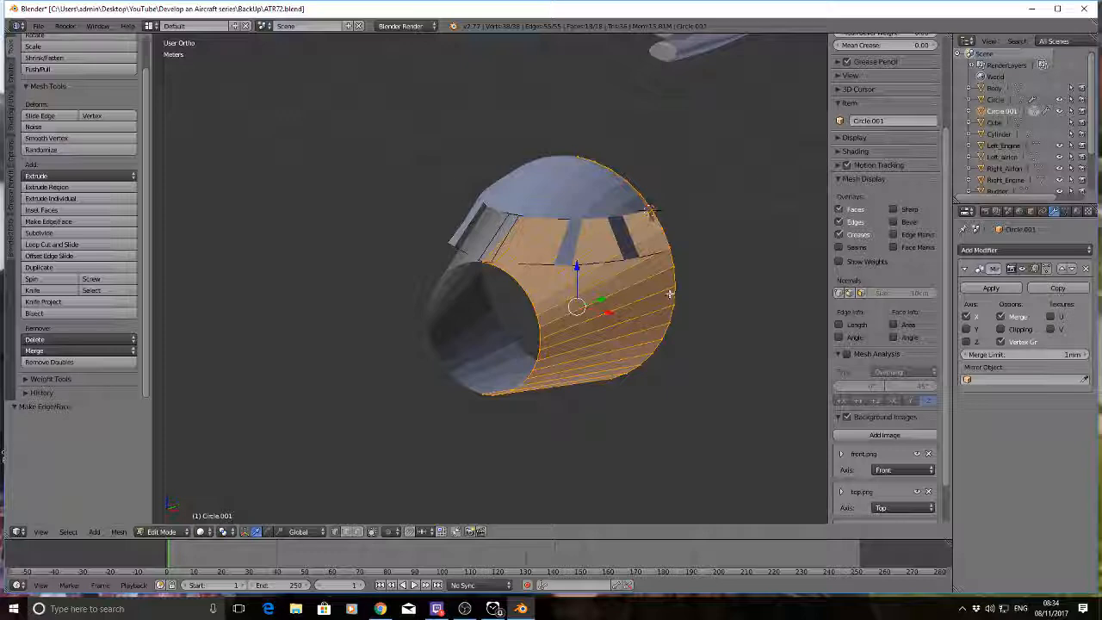
middle_drag(732, 286, 593, 271)
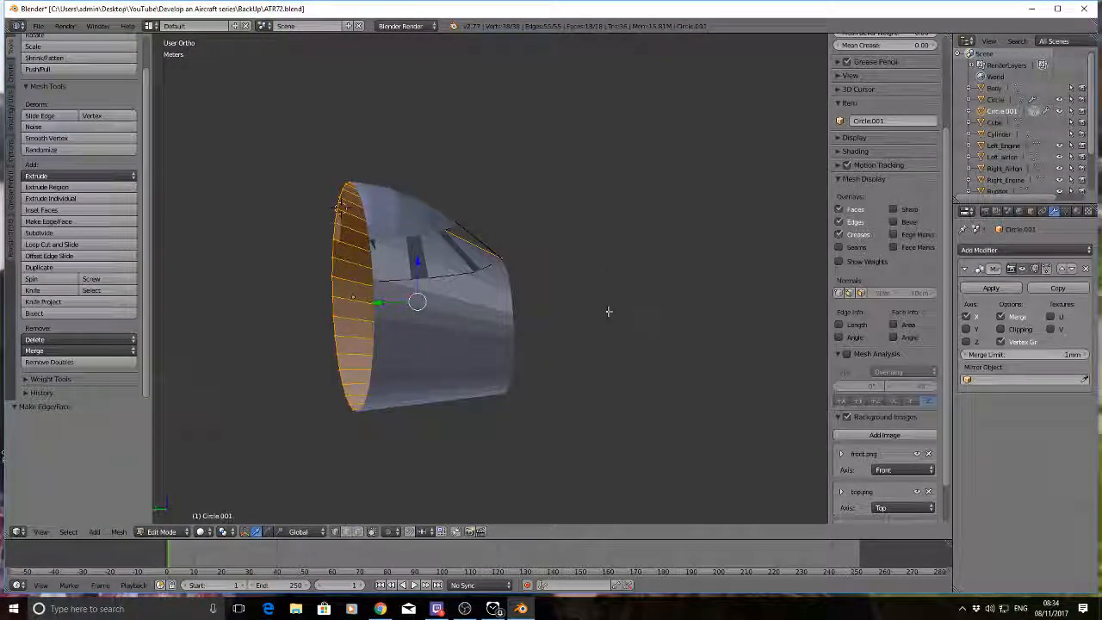
Step: In wireframe right side view, add a single loop cut to the nose surface and slide it close to the rear cross-section
key(KP_3)
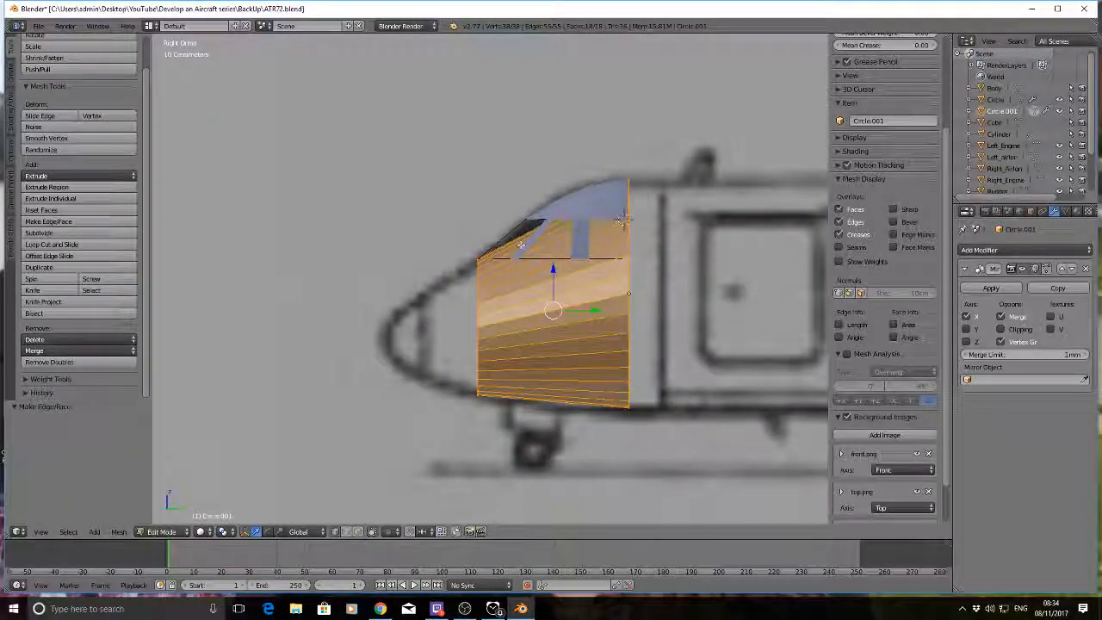
key(a)
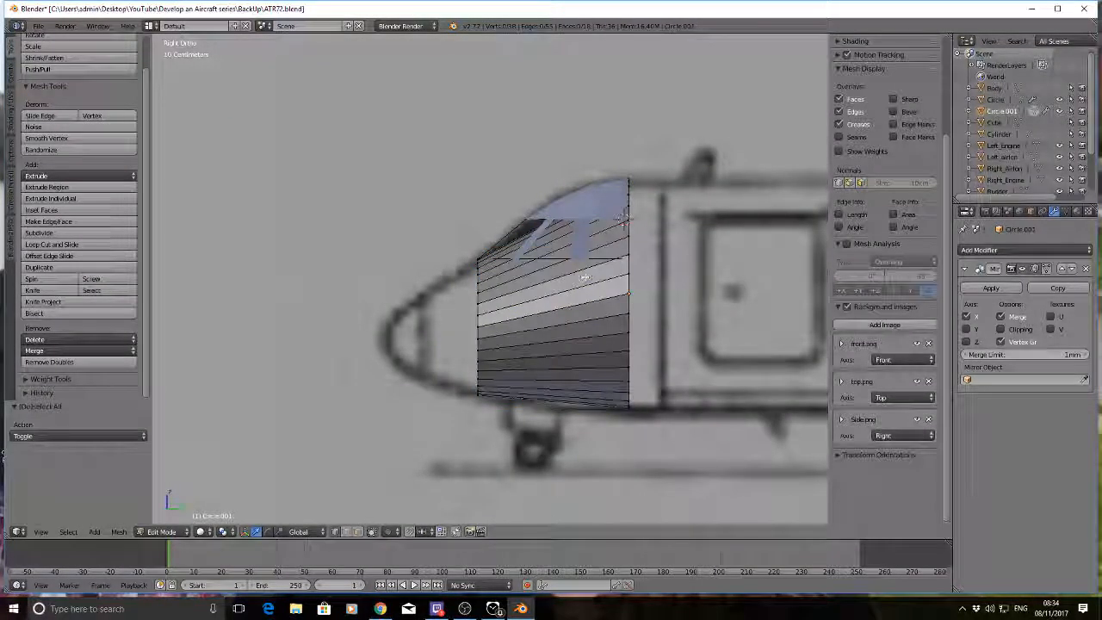
key(z)
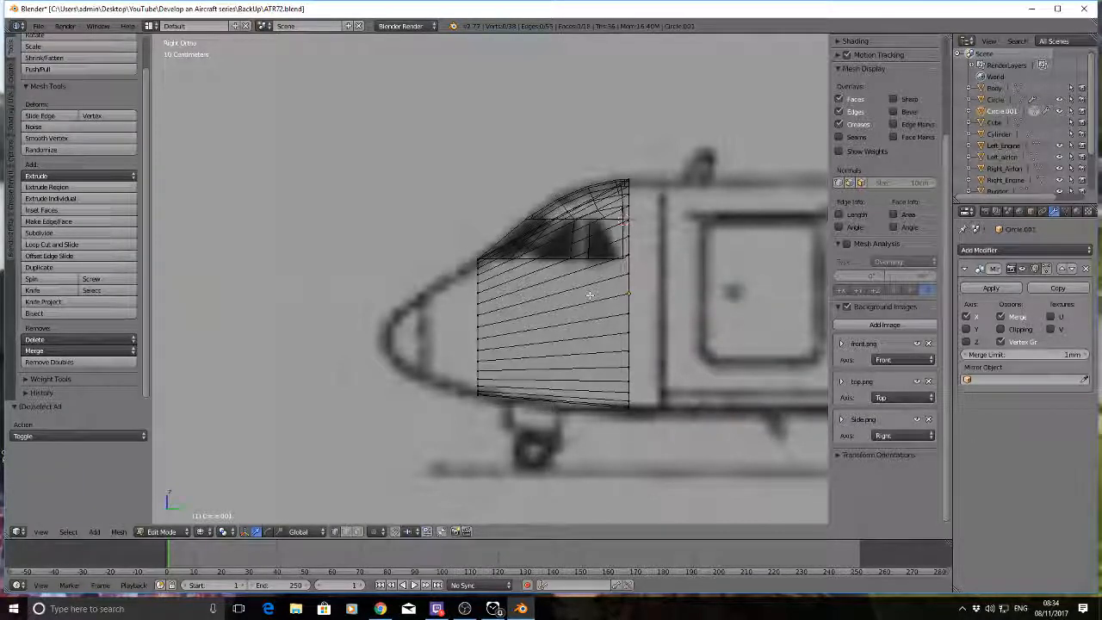
key(ctrl+r)
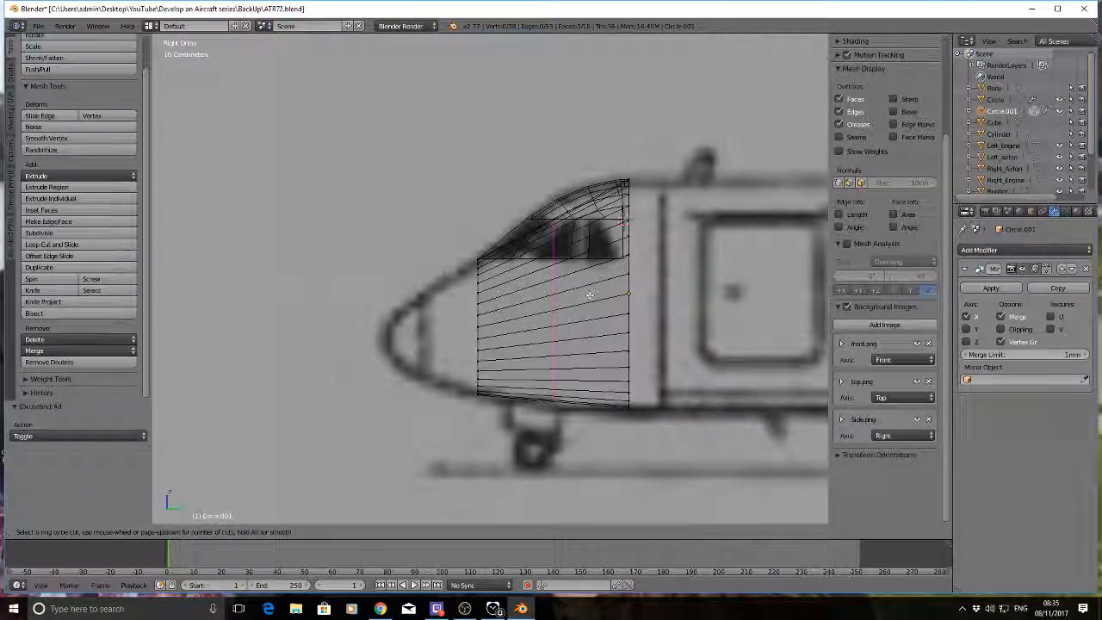
click(590, 295)
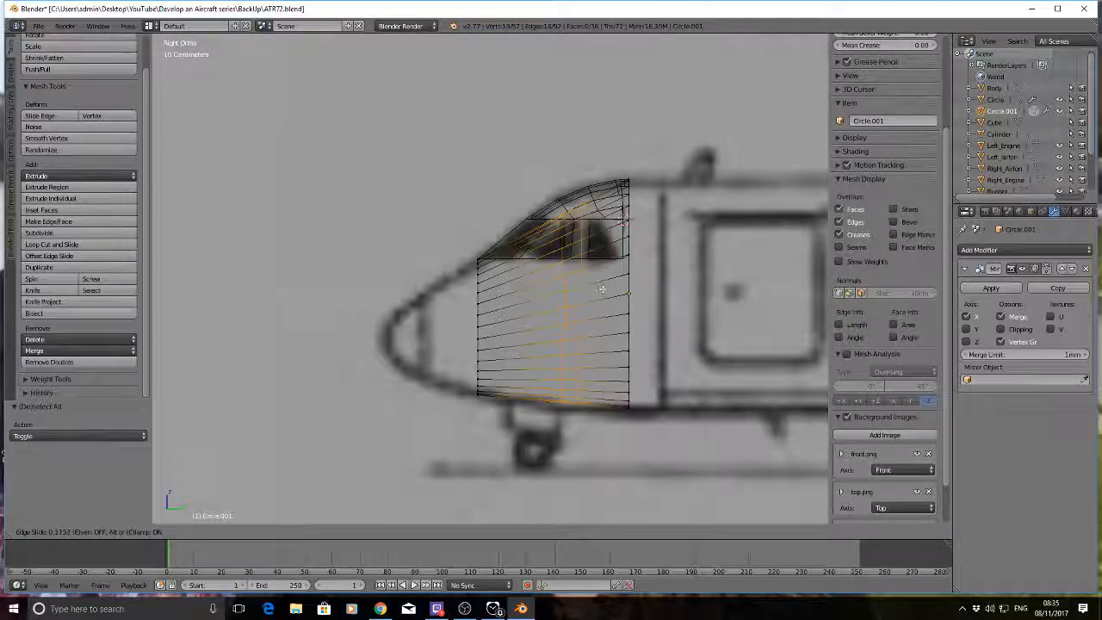
click(645, 276)
key(a)
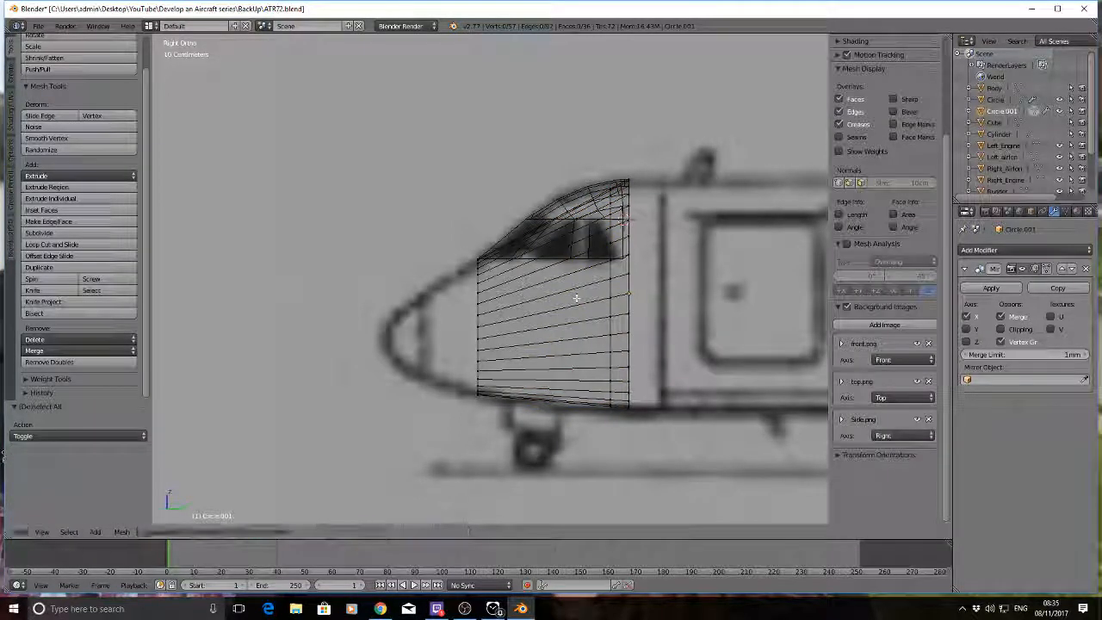
Step: Add a second loop cut ahead of the first, aligned with the front edge of the rearmost side window
key(ctrl+r)
click(607, 287)
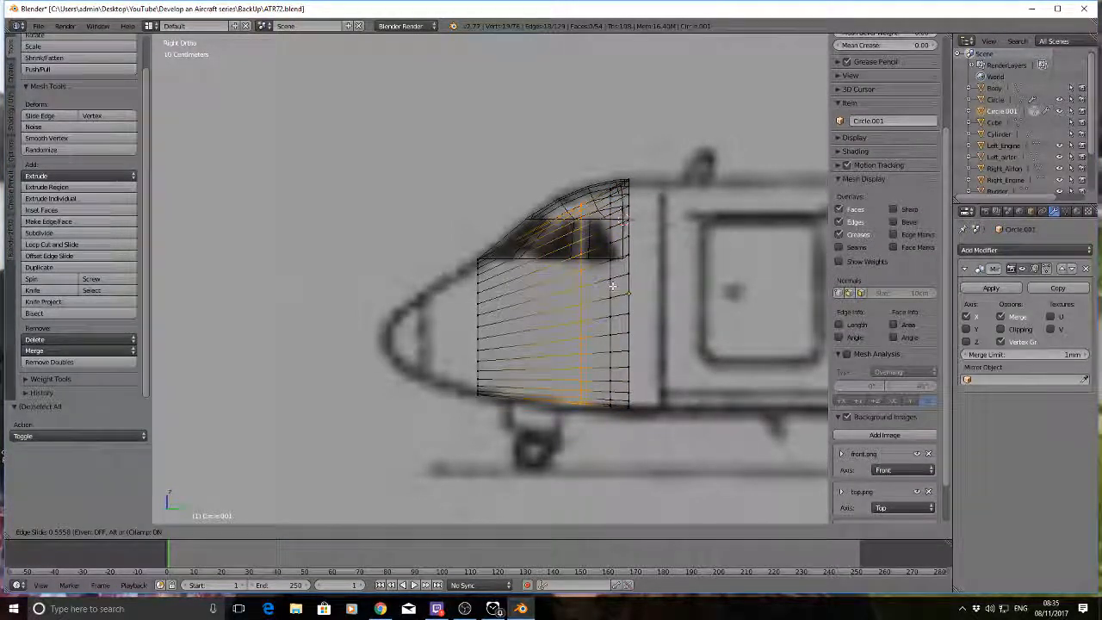
click(616, 293)
key(a)
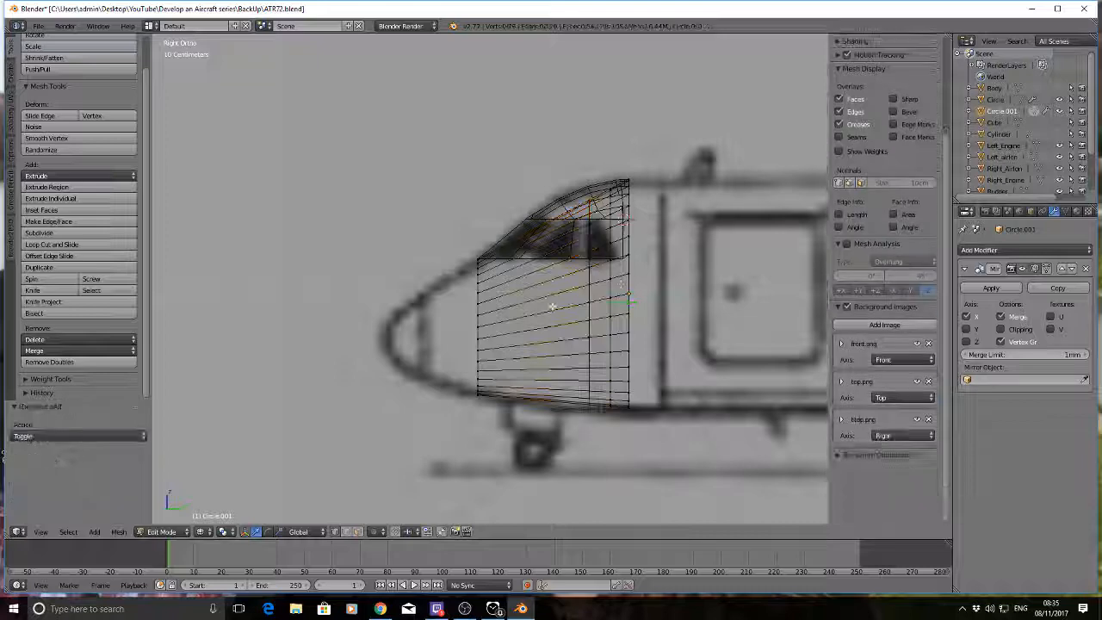
Step: Add a third loop cut through the front part of the nose surface, slid forward to just above the nose gear
key(ctrl+r)
click(556, 305)
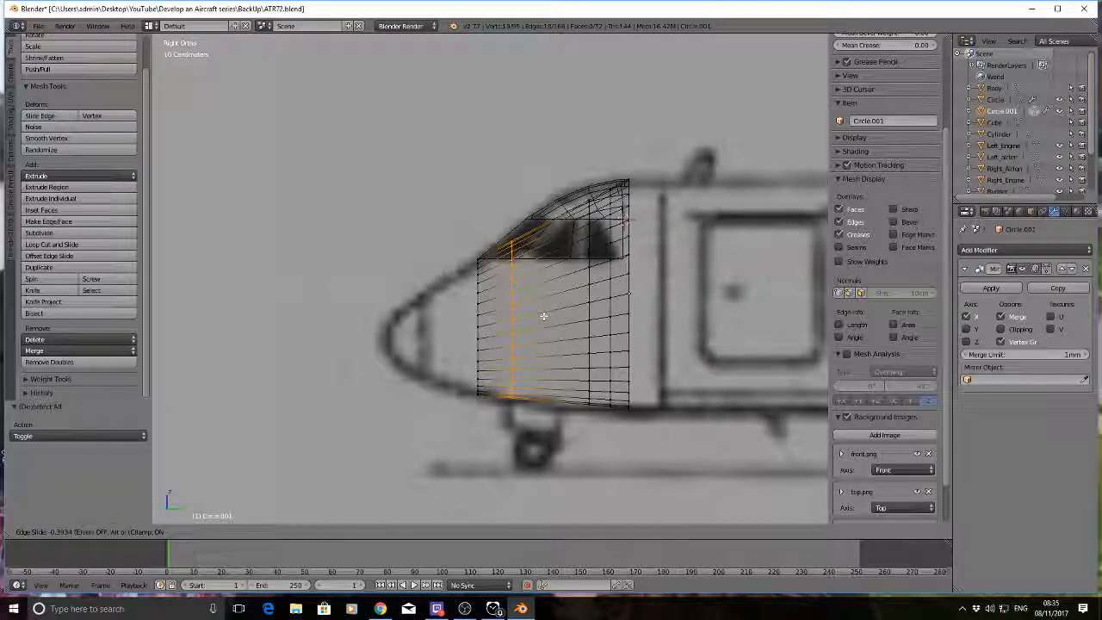
click(546, 315)
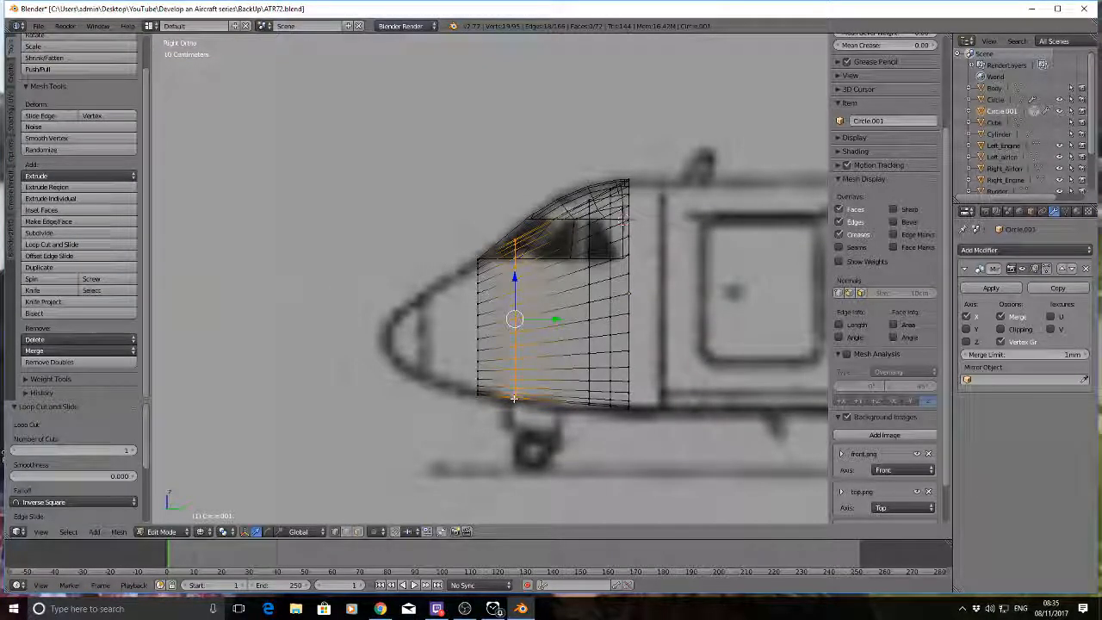
Step: Select the bottom vertex of the foremost loop cut, place the 3D cursor there, and set the pivot point to 3D Cursor
right_click(515, 397)
middle_drag(393, 327, 435, 305)
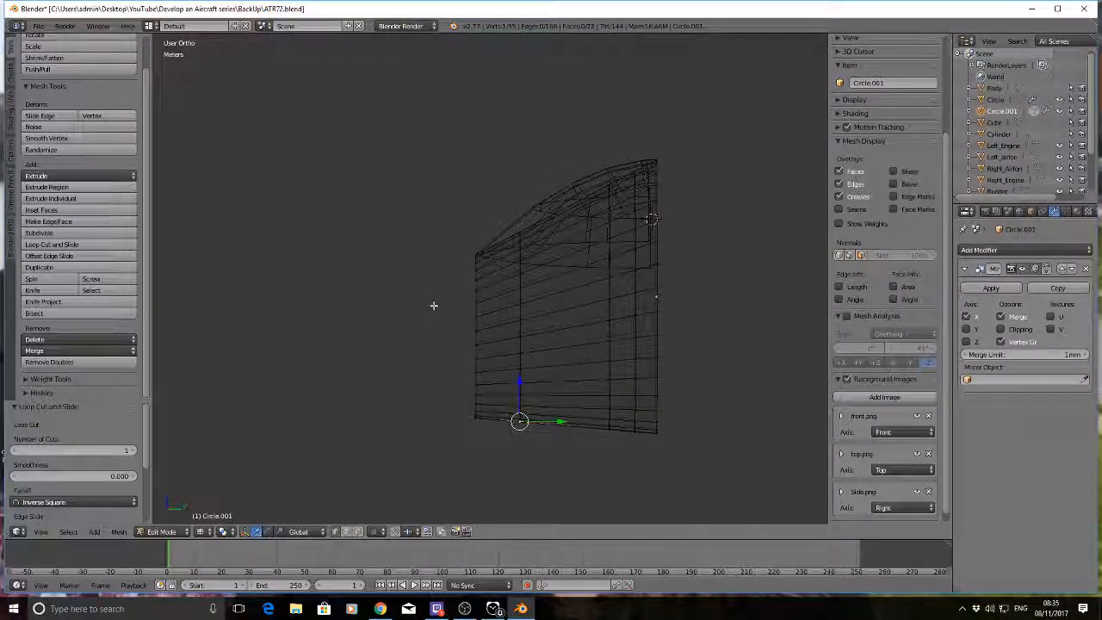
click(224, 532)
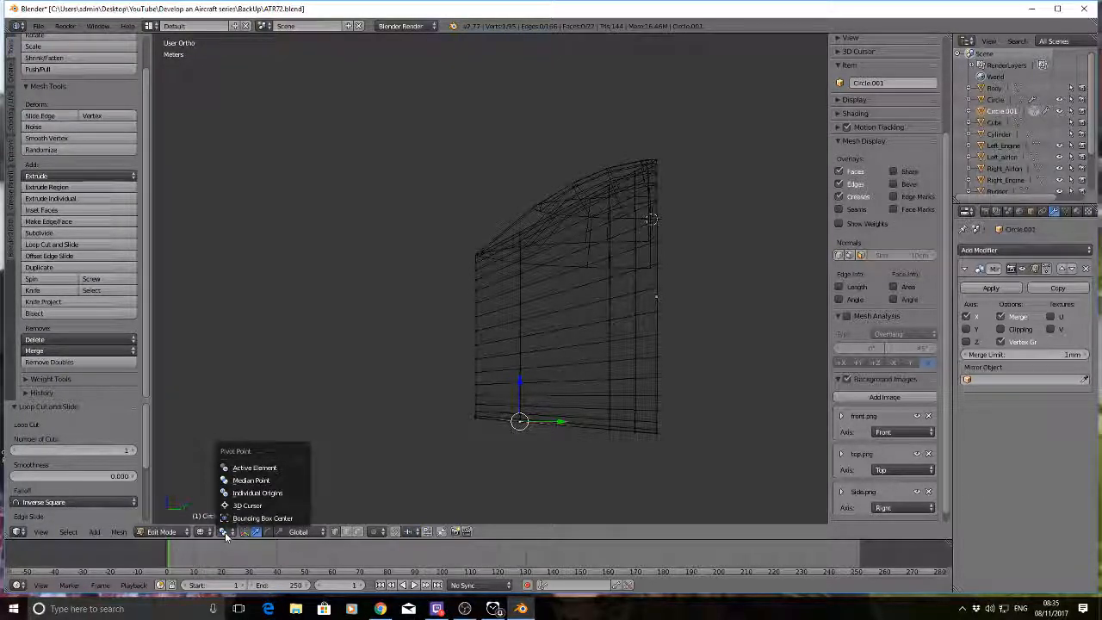
click(226, 535)
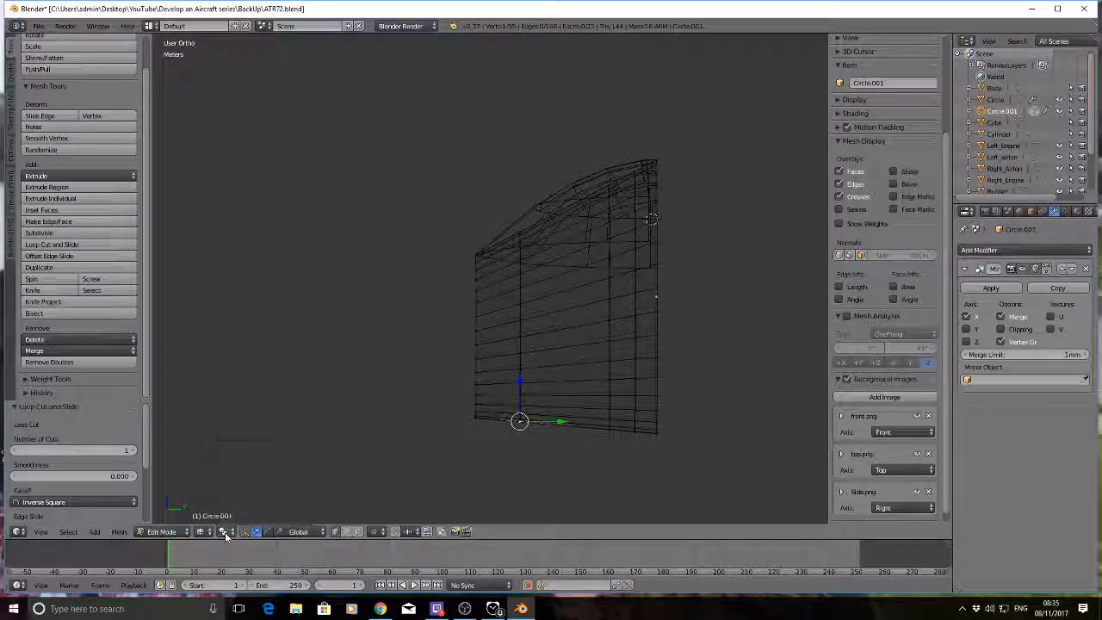
middle_drag(374, 350, 497, 366)
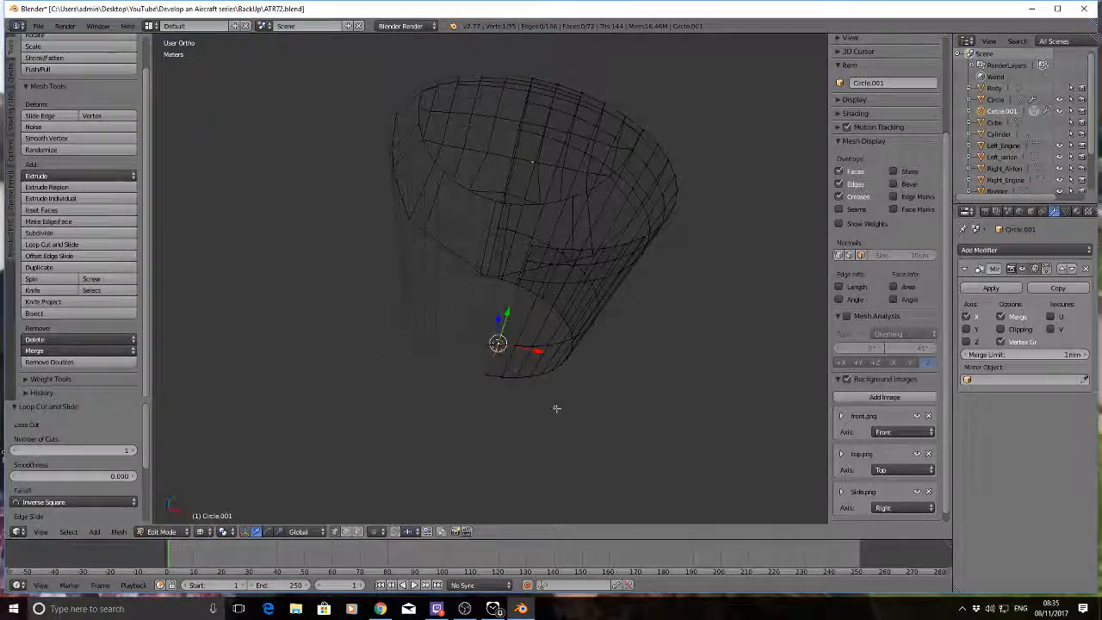
middle_drag(556, 408, 401, 365)
key(KP_3)
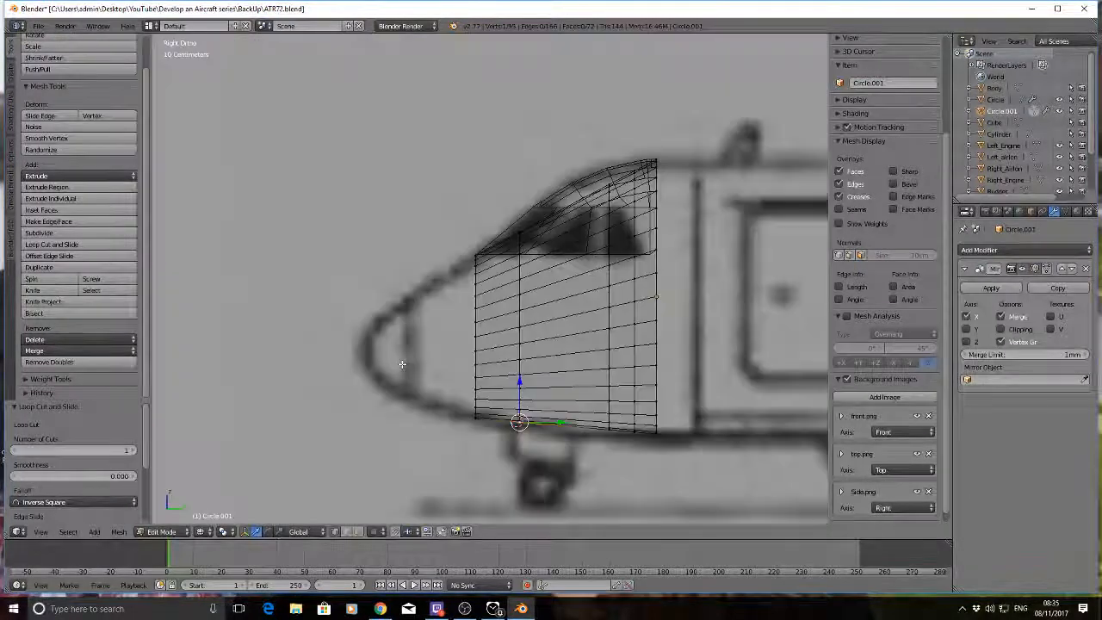
click(223, 532)
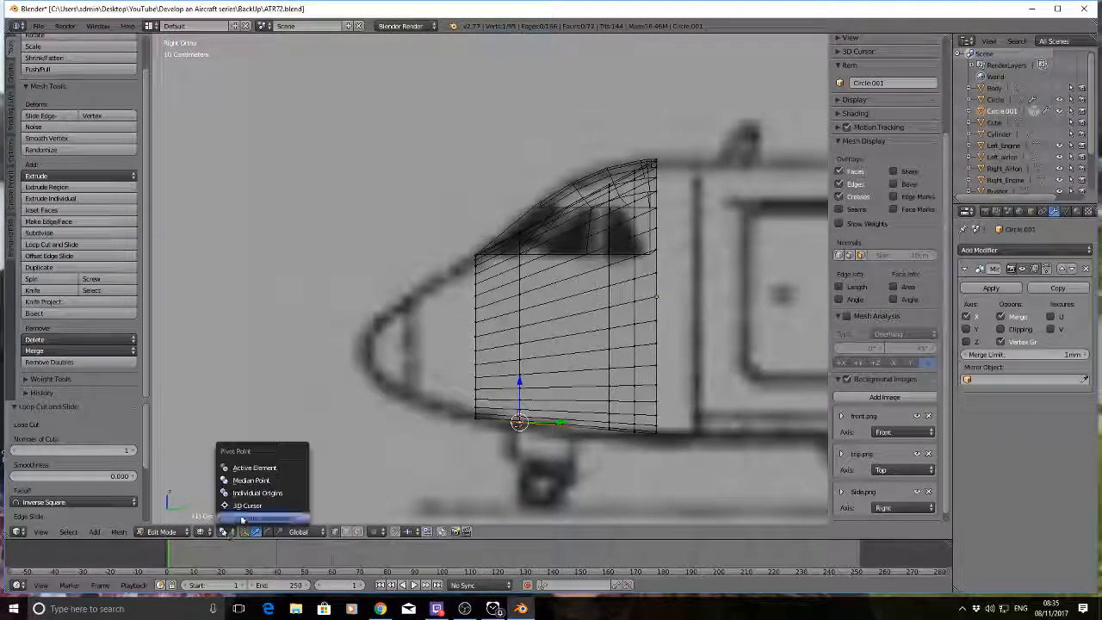
click(248, 516)
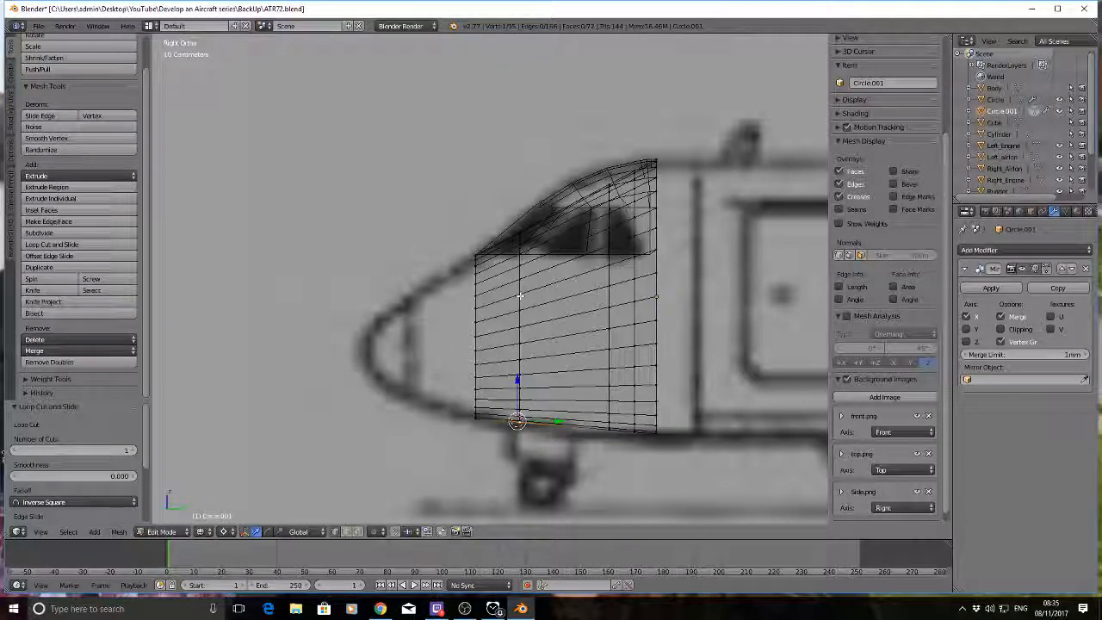
Step: Select the whole foremost loop and scale it along Z from the 3D cursor until its top meets the reference's cockpit outline
key(b)
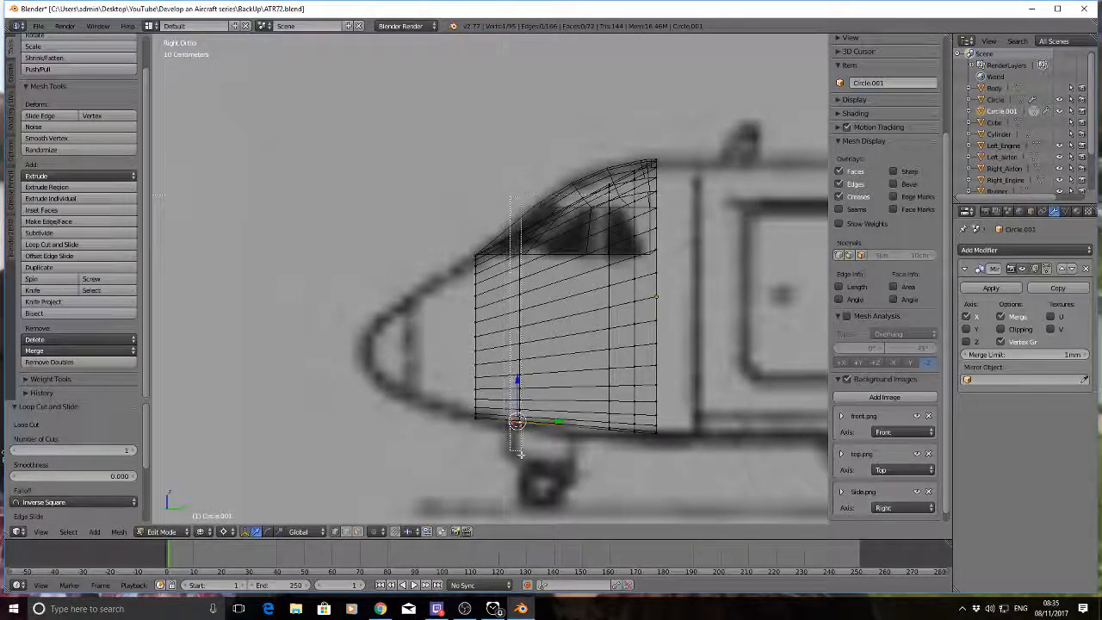
drag(520, 454, 520, 453)
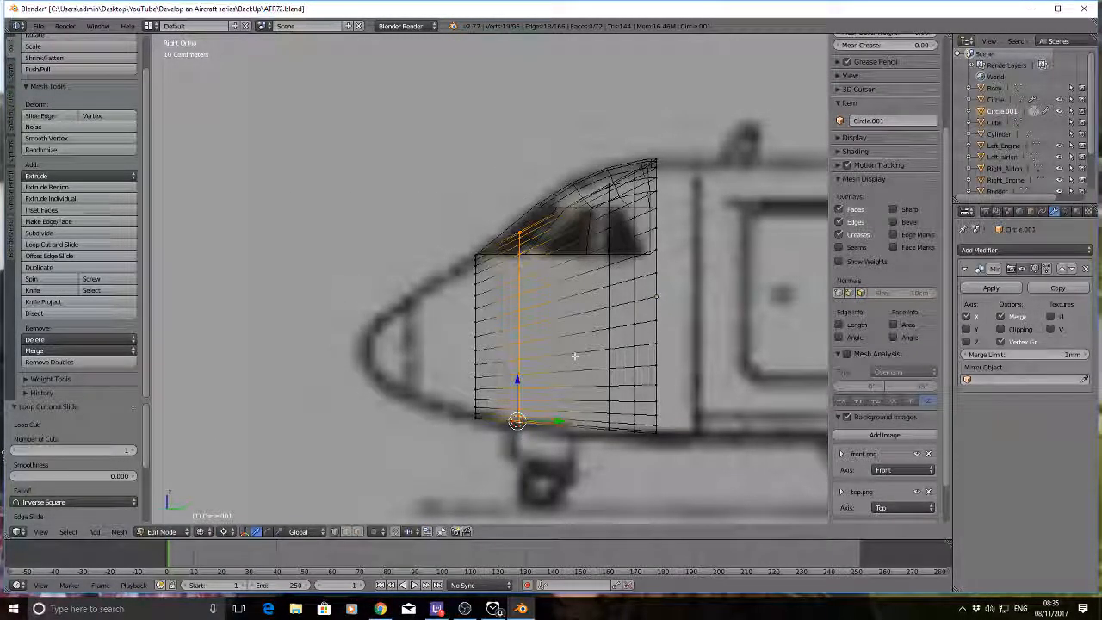
key(s)
key(z)
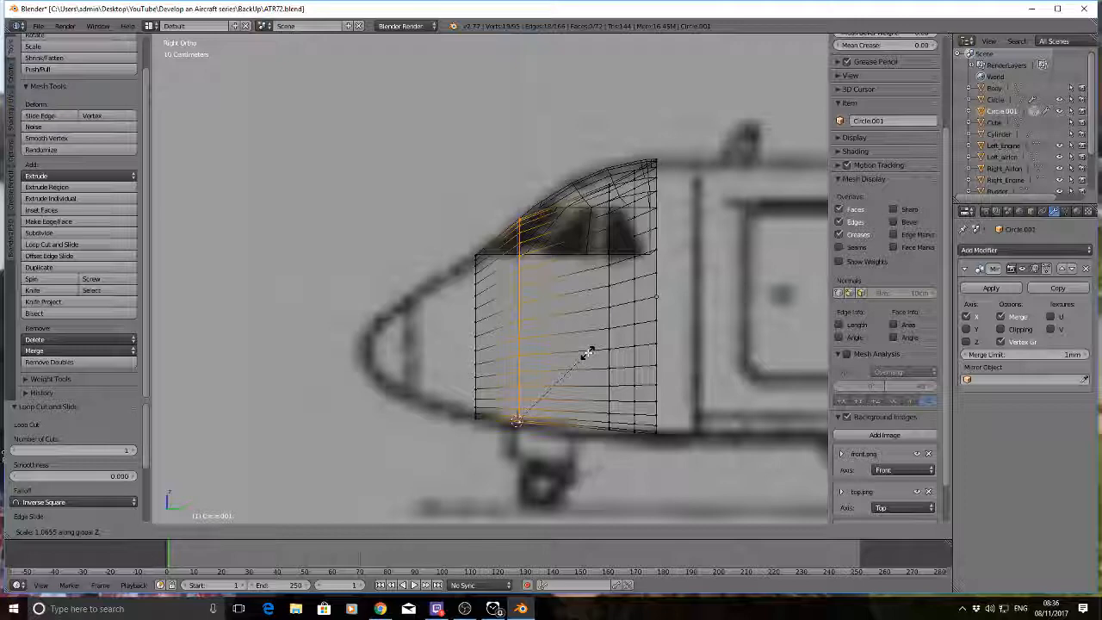
click(585, 352)
key(a)
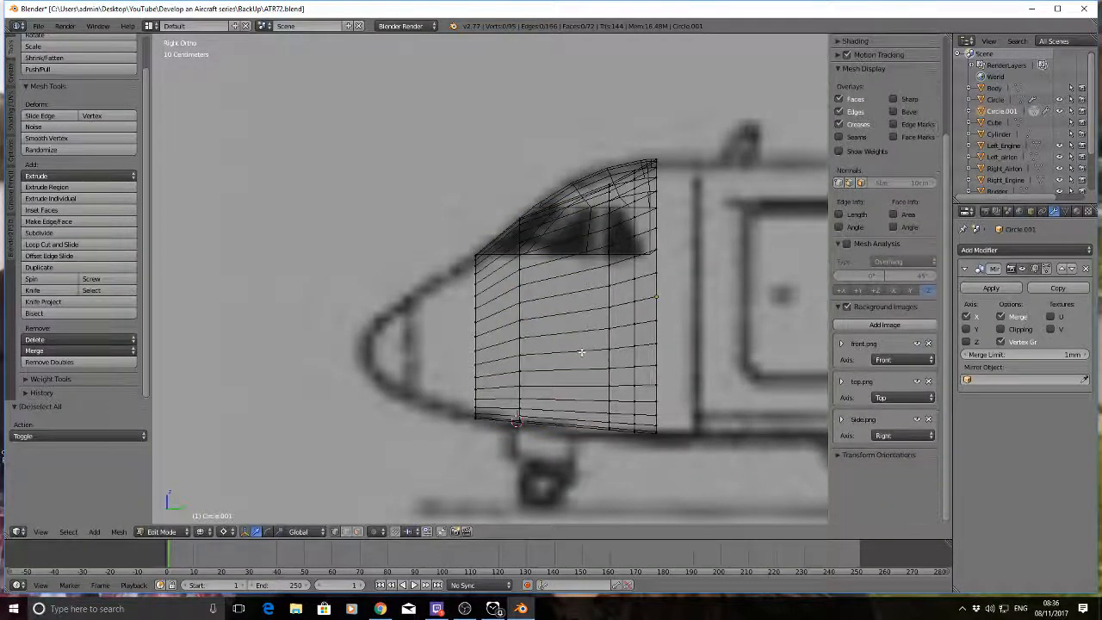
Step: Place the 3D cursor at the bottom of the loop by the rearmost side window and scale that loop along Z by 1.069
click(609, 428)
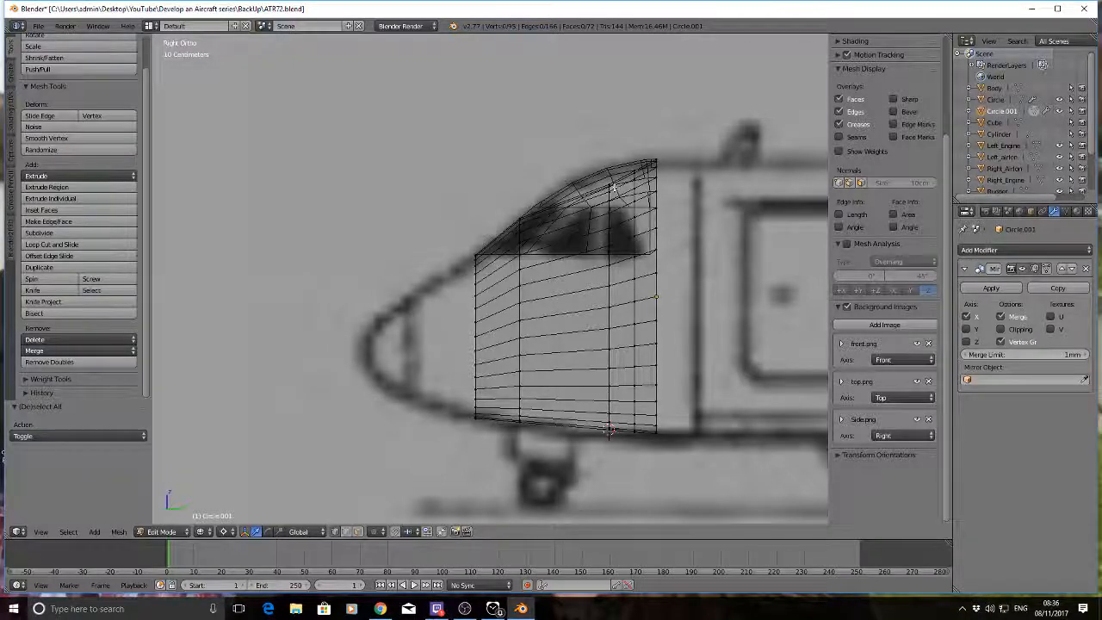
drag(626, 445, 624, 444)
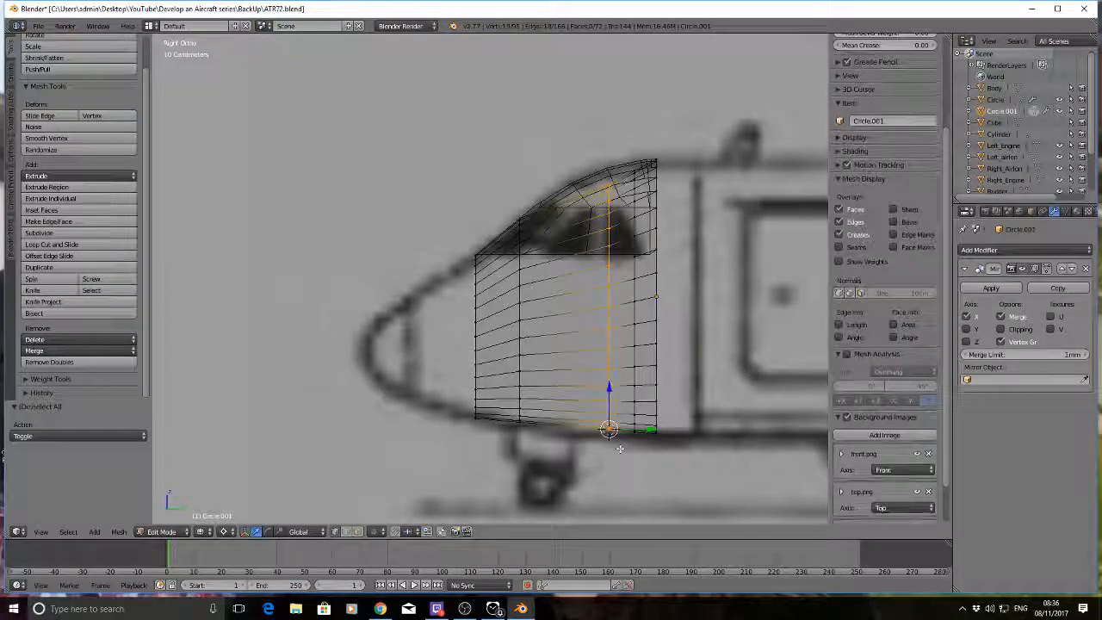
key(s)
key(z)
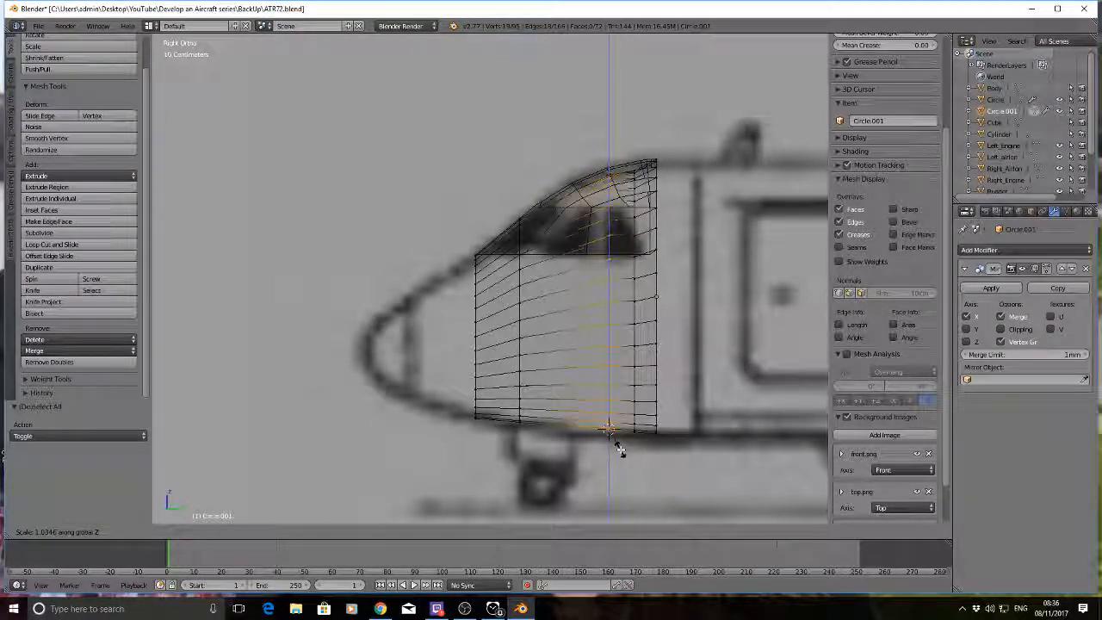
click(620, 450)
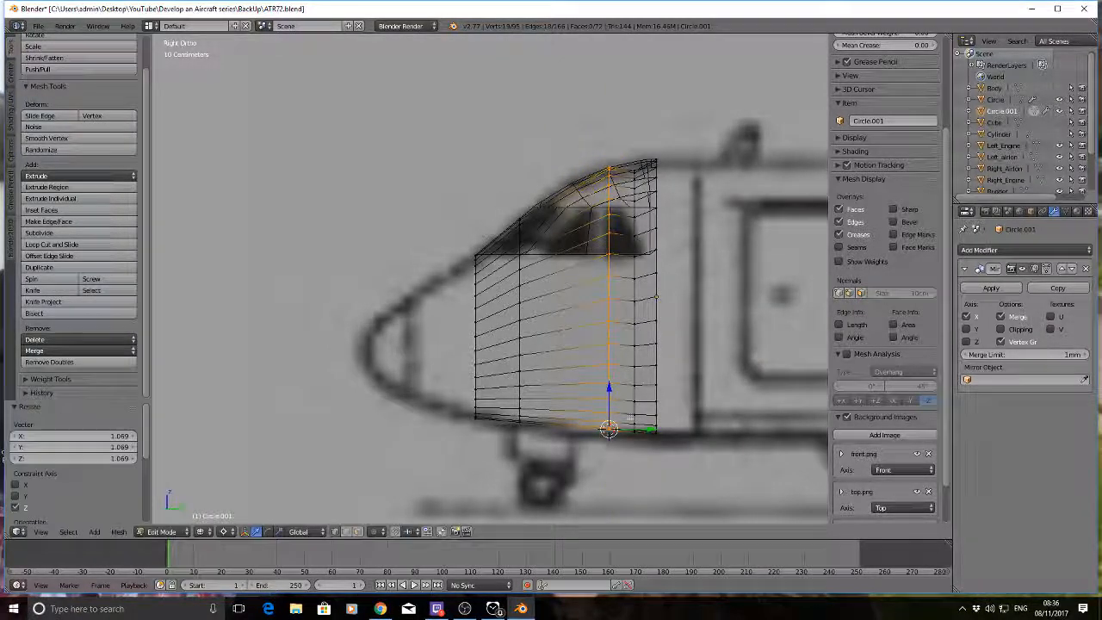
key(a)
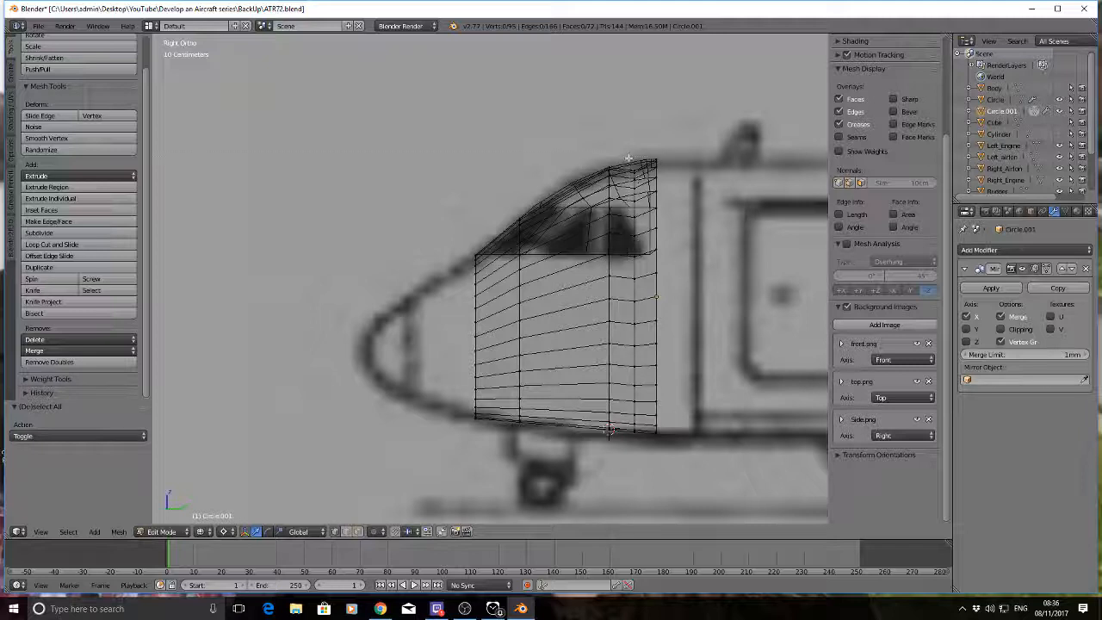
Step: Place the 3D cursor at the bottom of the loop nearest the rear cross-section and scale that loop along Z by 1.048
drag(647, 432, 646, 437)
click(635, 434)
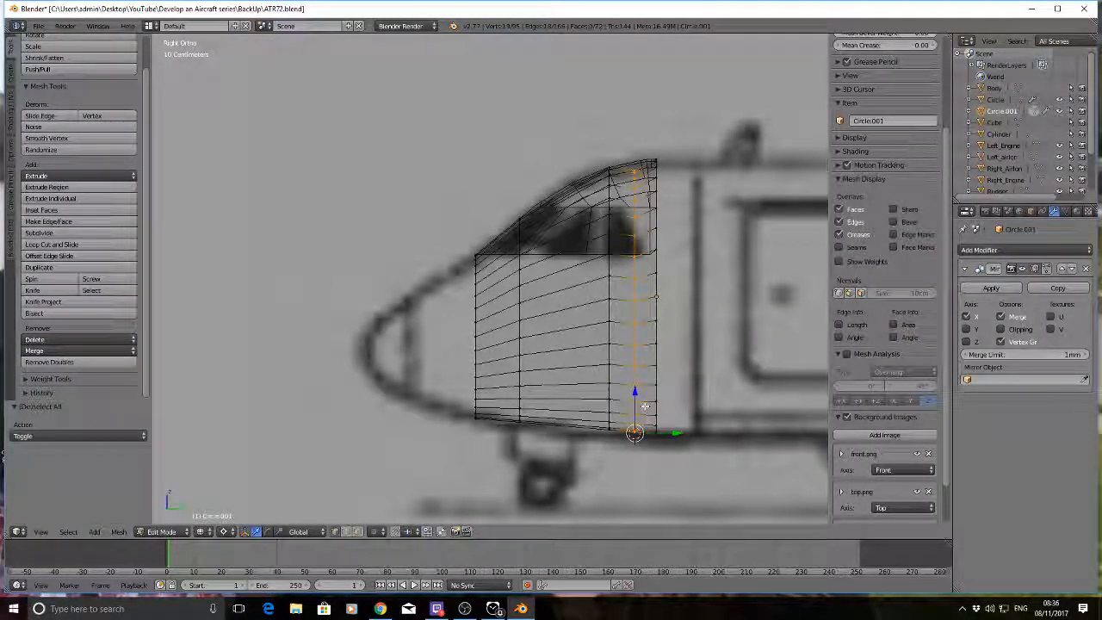
key(s)
key(z)
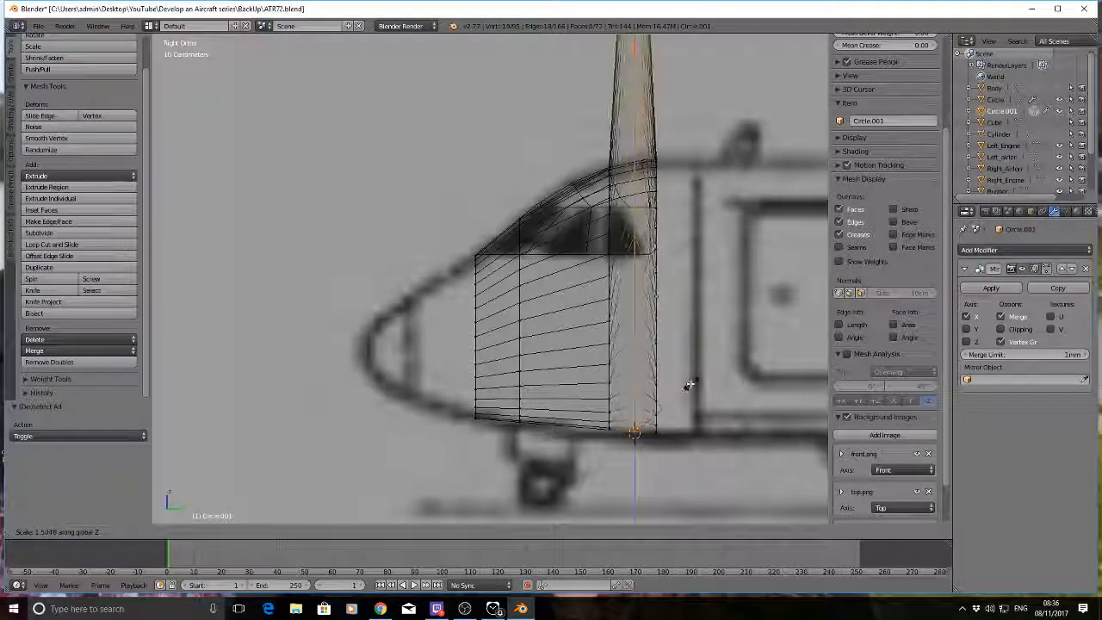
click(653, 415)
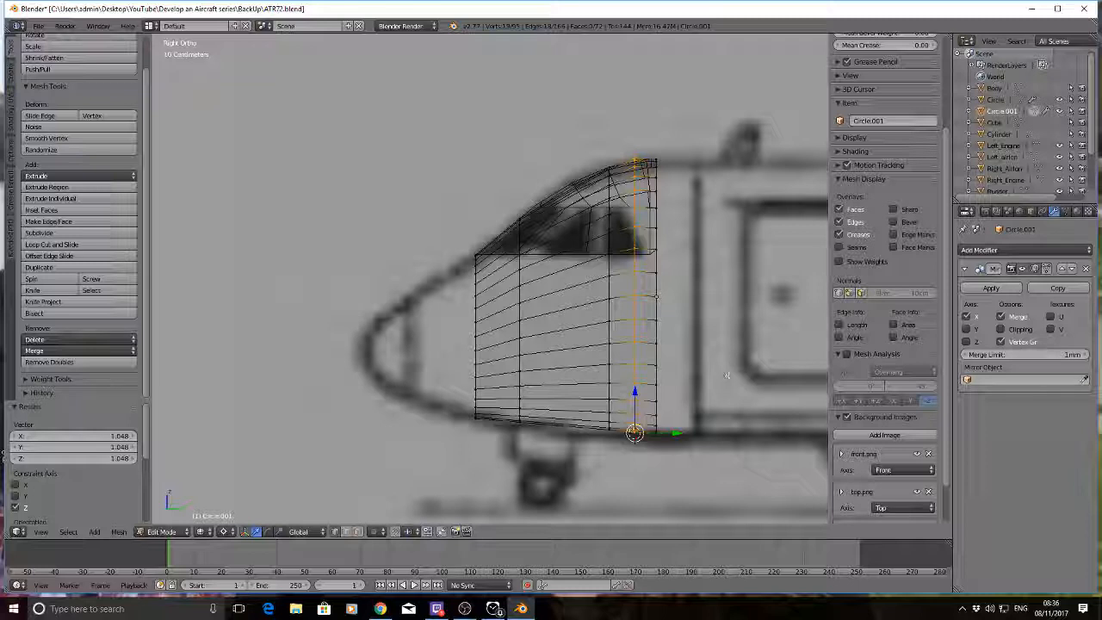
Step: Fine-tune the height of the loop nearest the rear cross-section by scaling it along Z by 0.989, and clear the selection
key(s)
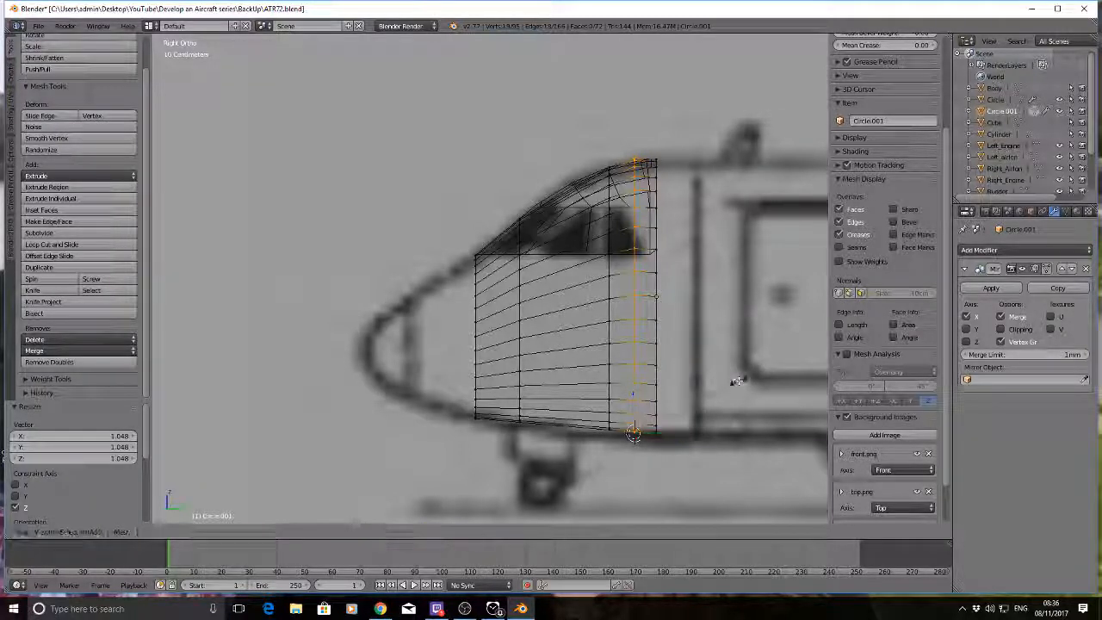
key(z)
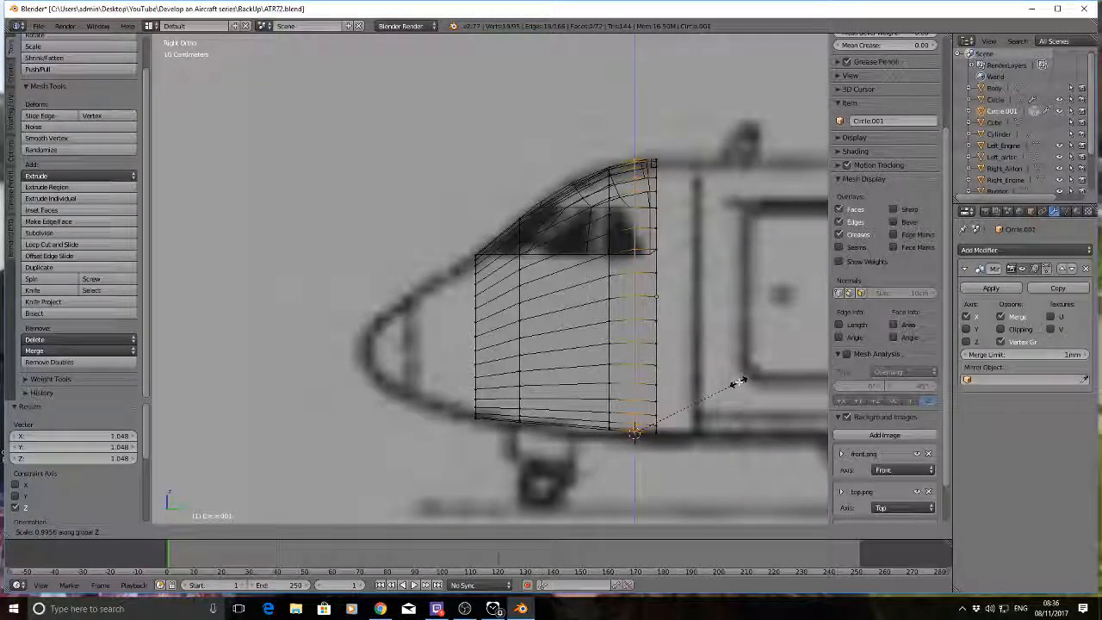
click(736, 386)
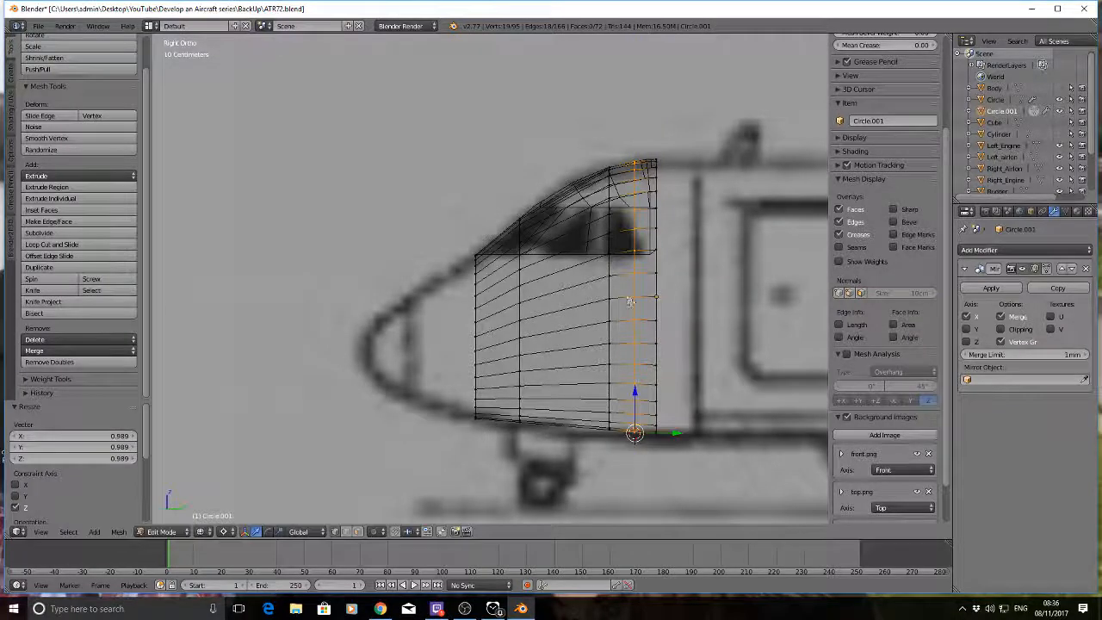
key(a)
Step: Add a single centred loop cut in the wide gap between the foremost loop and the one by the rearmost side window
middle_drag(423, 189, 451, 201)
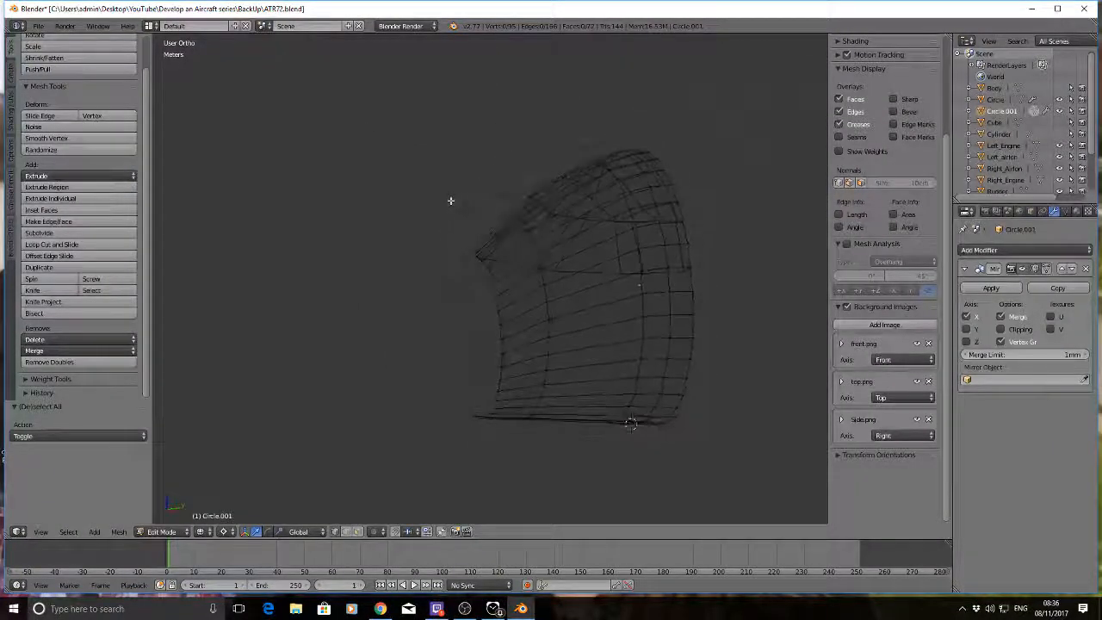
key(KP_3)
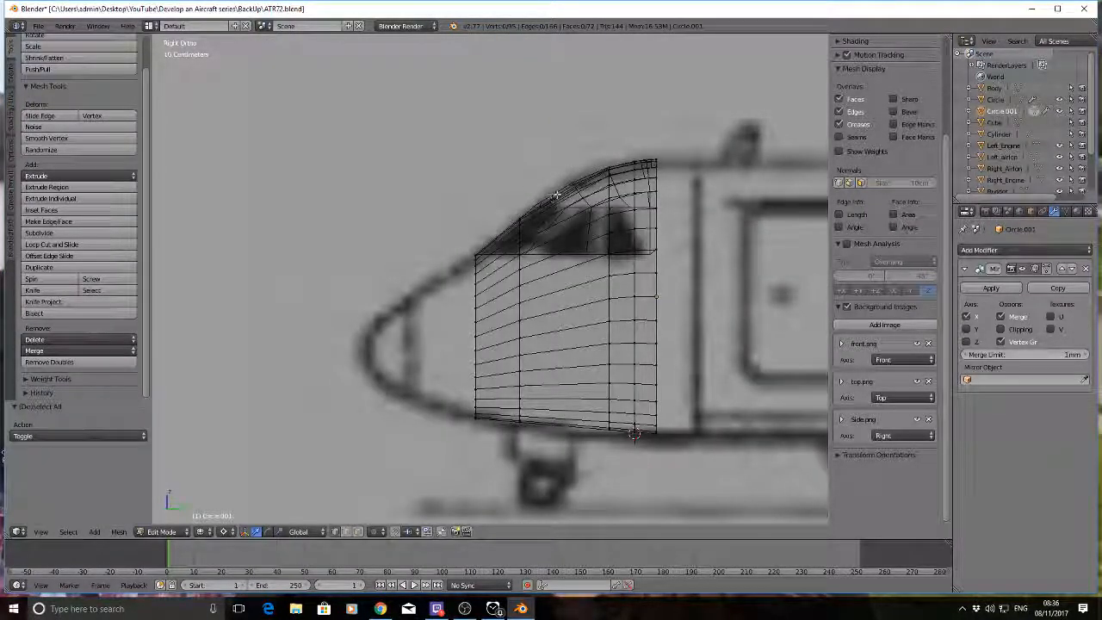
key(ctrl+r)
click(564, 313)
right_click(568, 313)
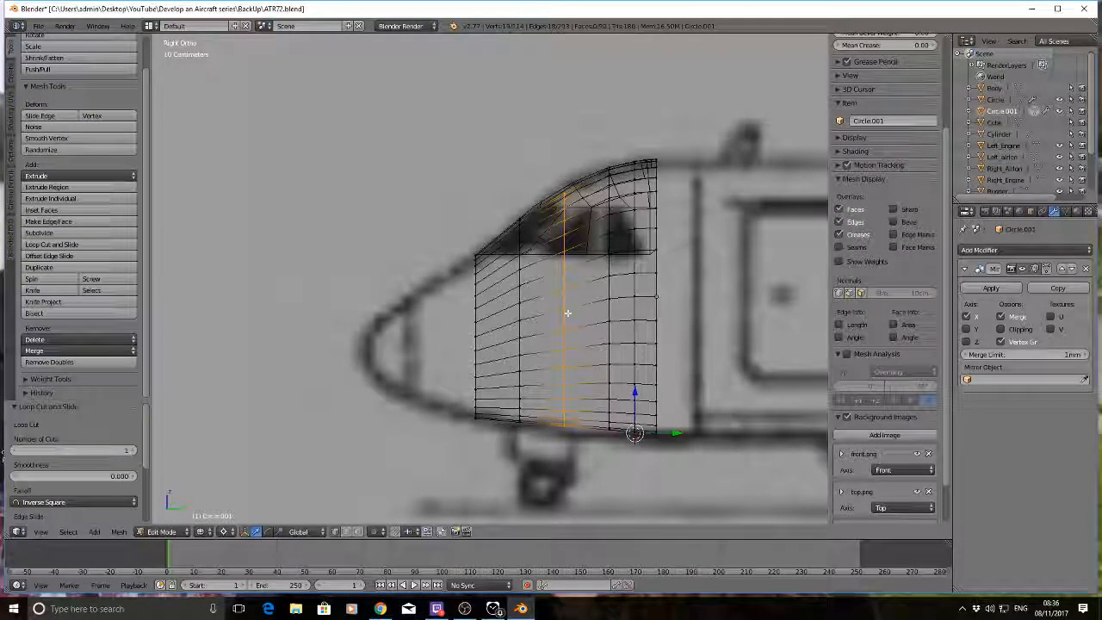
Step: Place the 3D cursor at the bottom of the new middle loop, scale the loop along Z by 1.023, and clear the selection
click(564, 424)
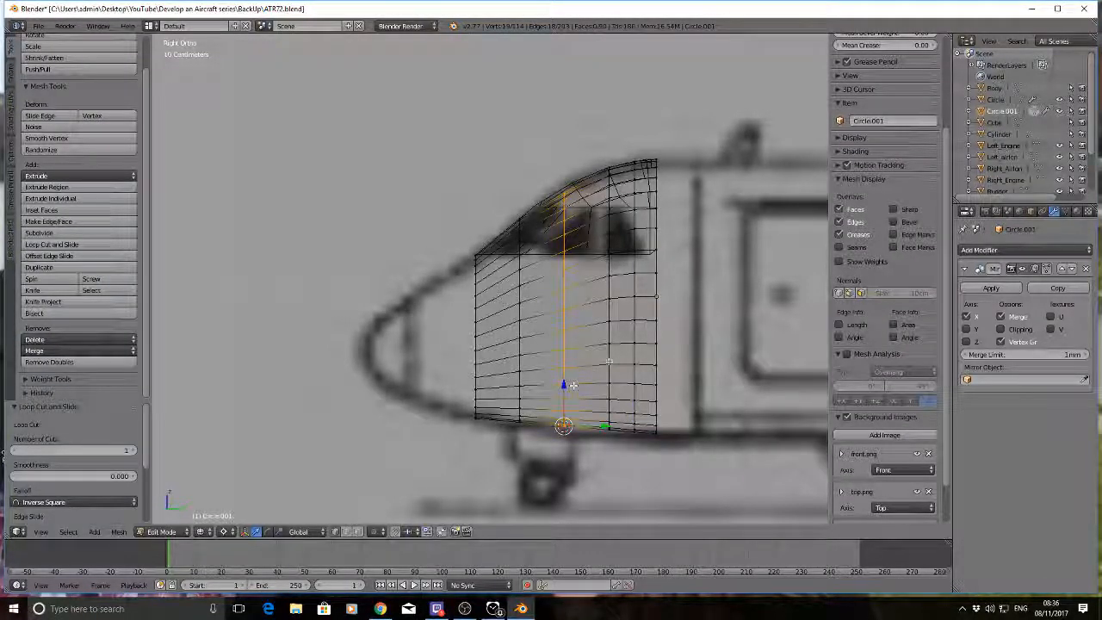
key(s)
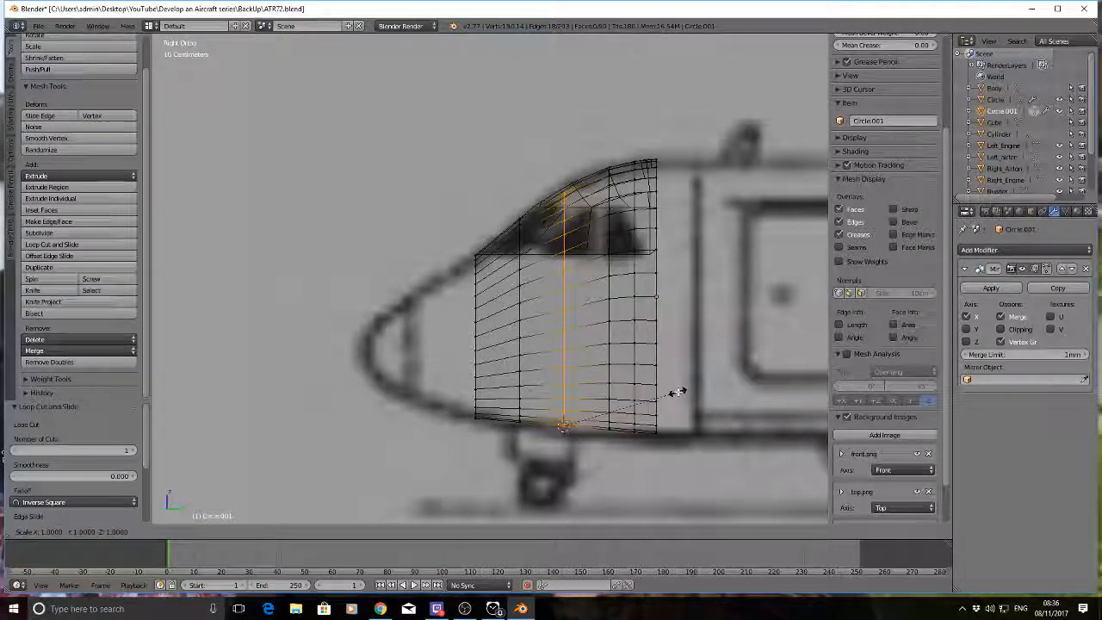
key(z)
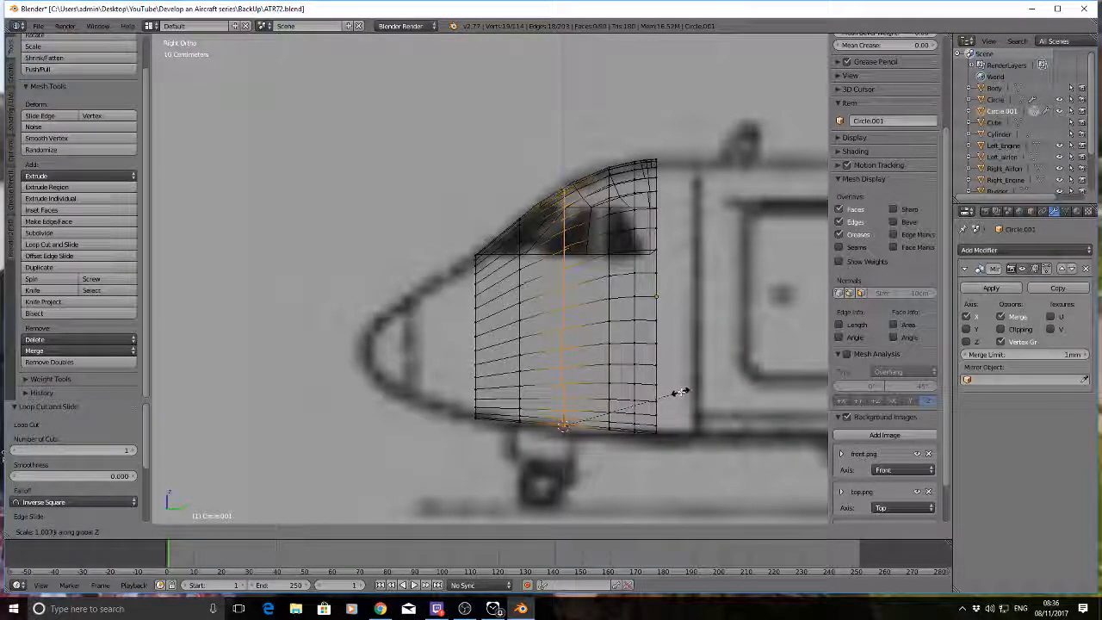
click(679, 389)
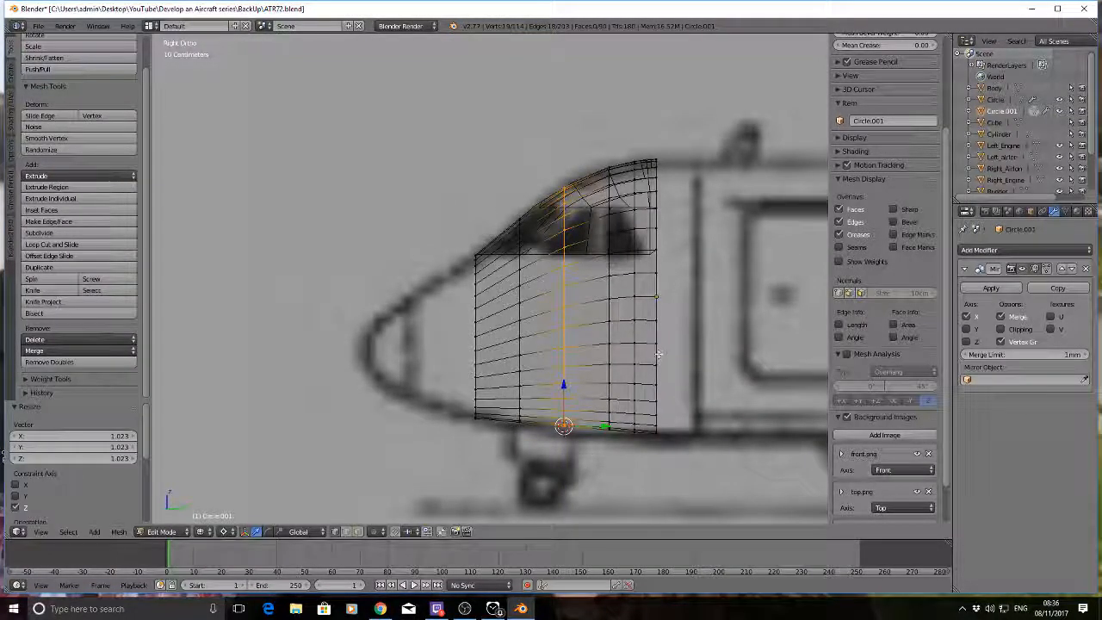
key(a)
Step: Examine the reshaped nose surface in solid shading from several angles, checking the roof and windshield area
key(z)
mouse_move(658, 354)
middle_down()
mouse_move(485, 226)
mouse_move(362, 204)
mouse_move(498, 205)
mouse_move(588, 222)
mouse_move(527, 222)
mouse_move(682, 286)
mouse_move(598, 287)
middle_up()
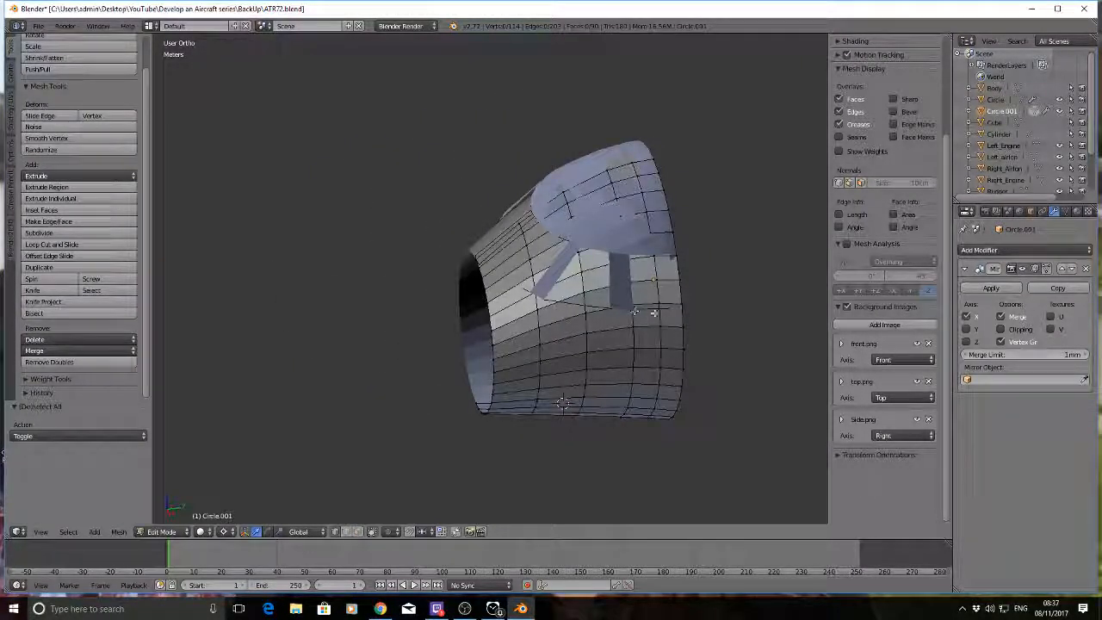
mouse_move(724, 329)
middle_down()
mouse_move(679, 328)
mouse_move(723, 372)
mouse_move(761, 330)
mouse_move(745, 298)
mouse_move(717, 307)
middle_up()
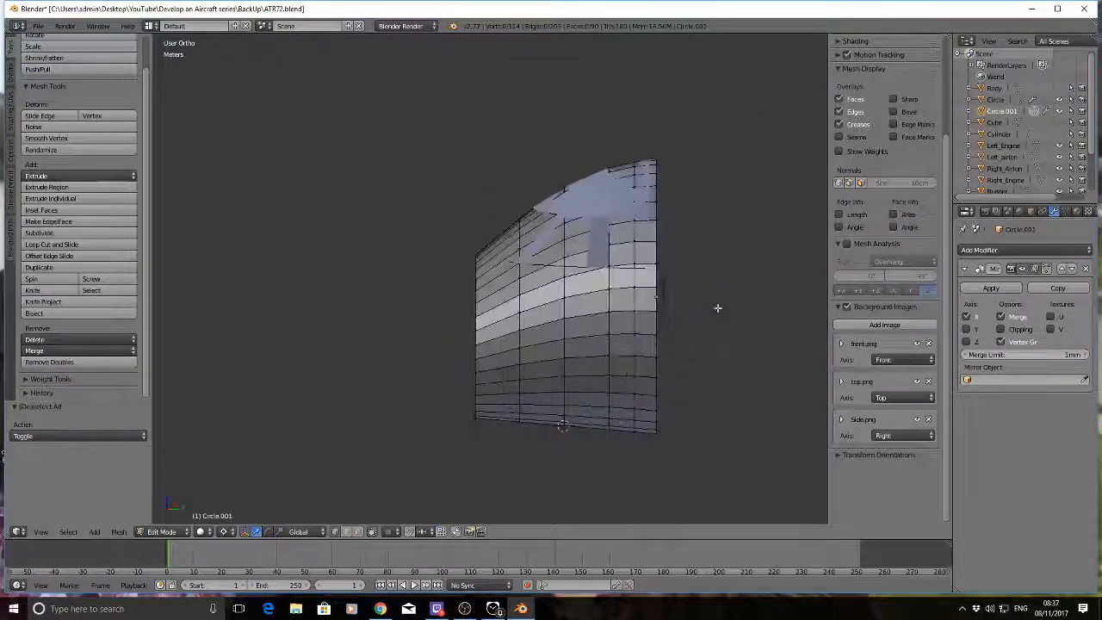
scroll(454, 195, up, 1)
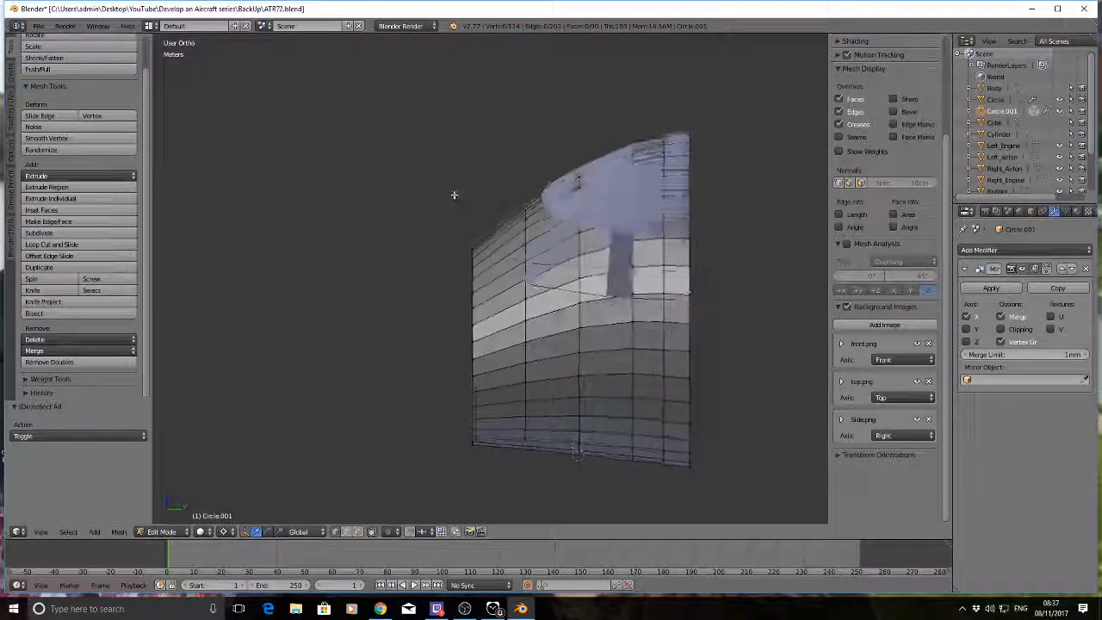
middle_drag(454, 195, 450, 190)
Step: Return to the wireframe right side view and try to box-select the vertices of the rear cross-section
key(KP_3)
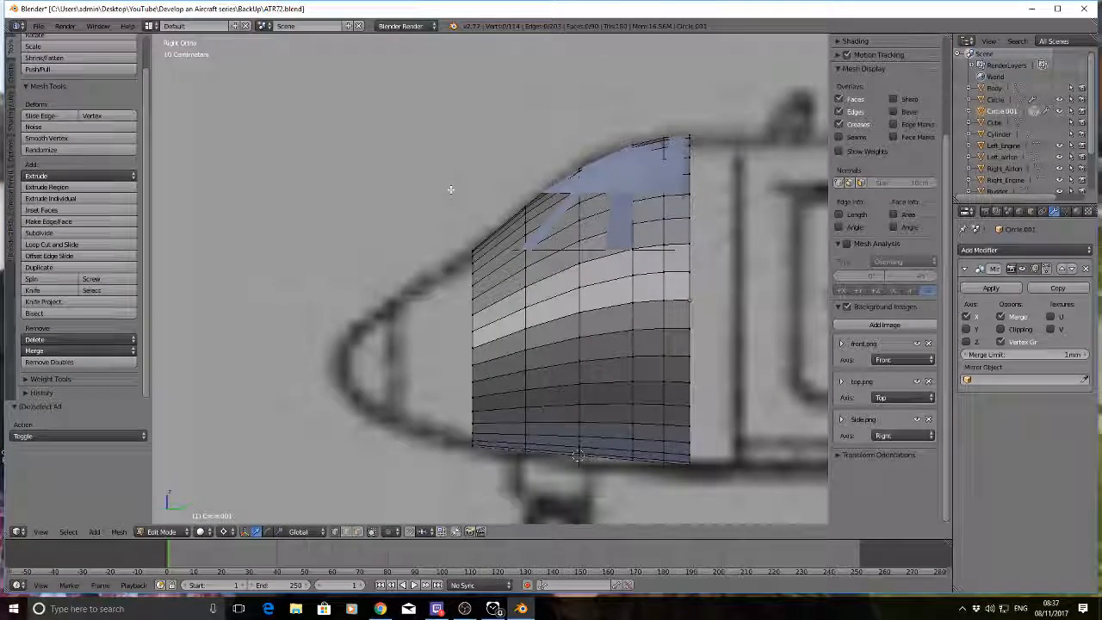
key(z)
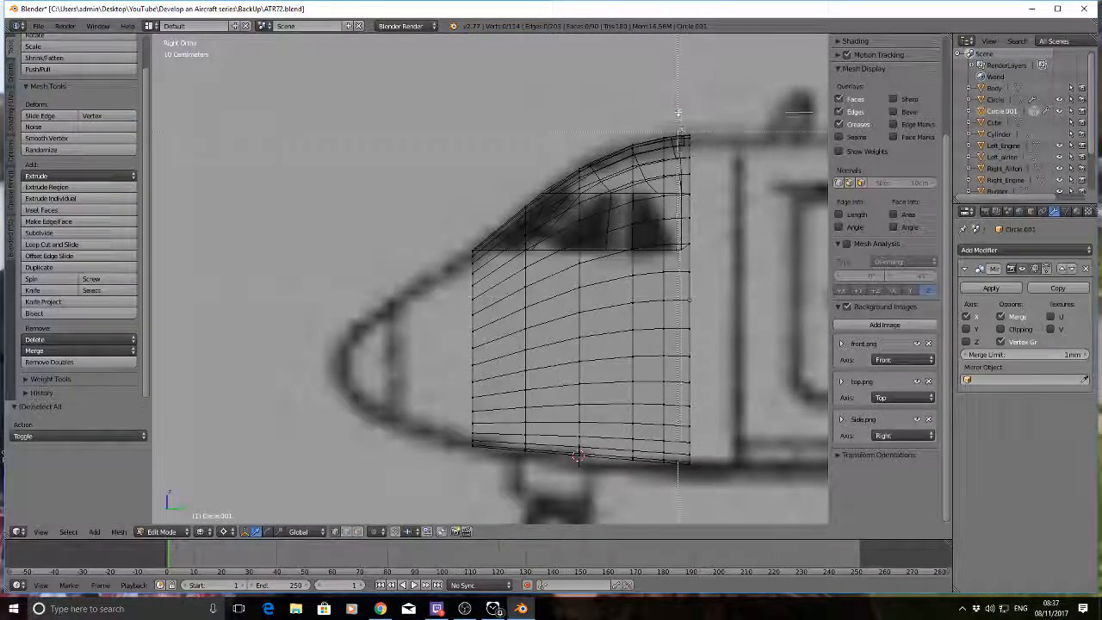
key(b)
drag(681, 106, 715, 505)
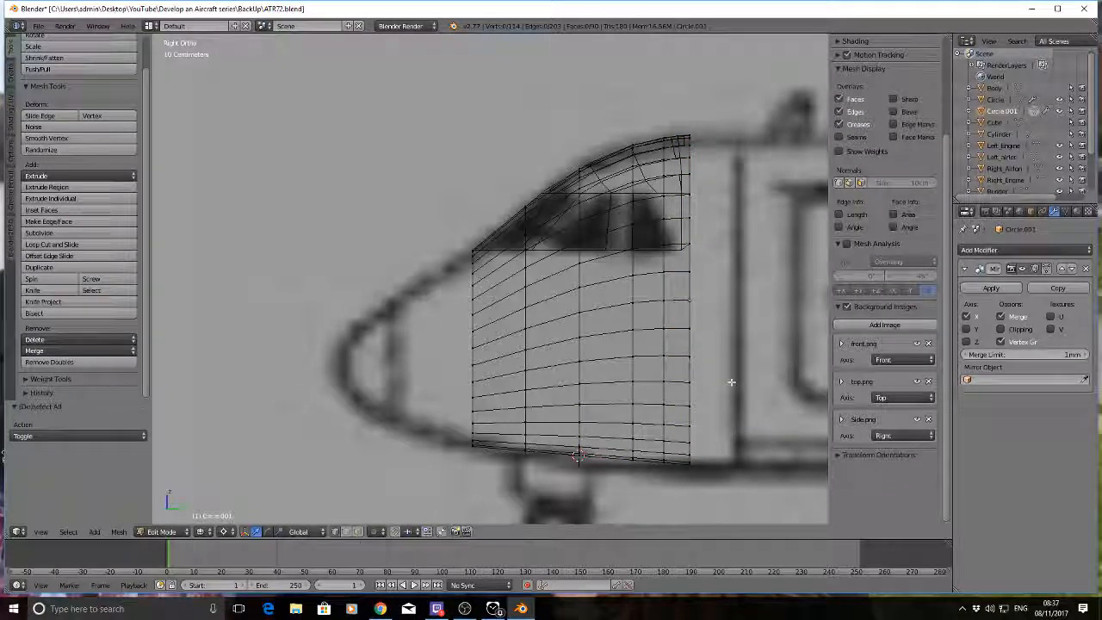
Step: Delete the lower nose surface's upper vertices that overlap the cockpit roof above the side windows
key(b)
drag(524, 118, 709, 187)
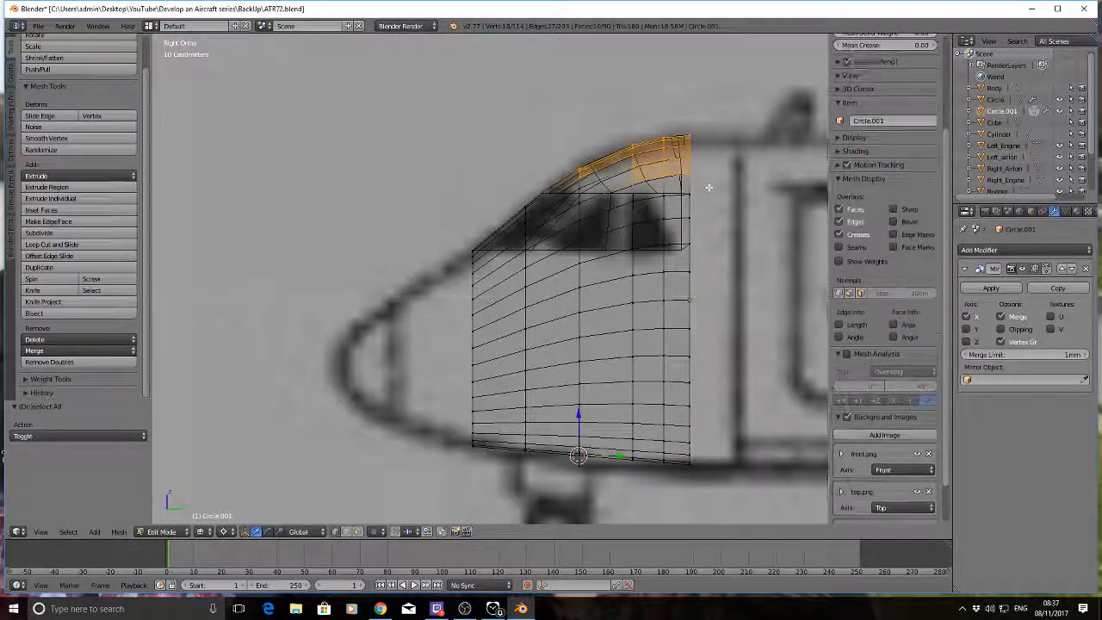
key(x)
click(709, 187)
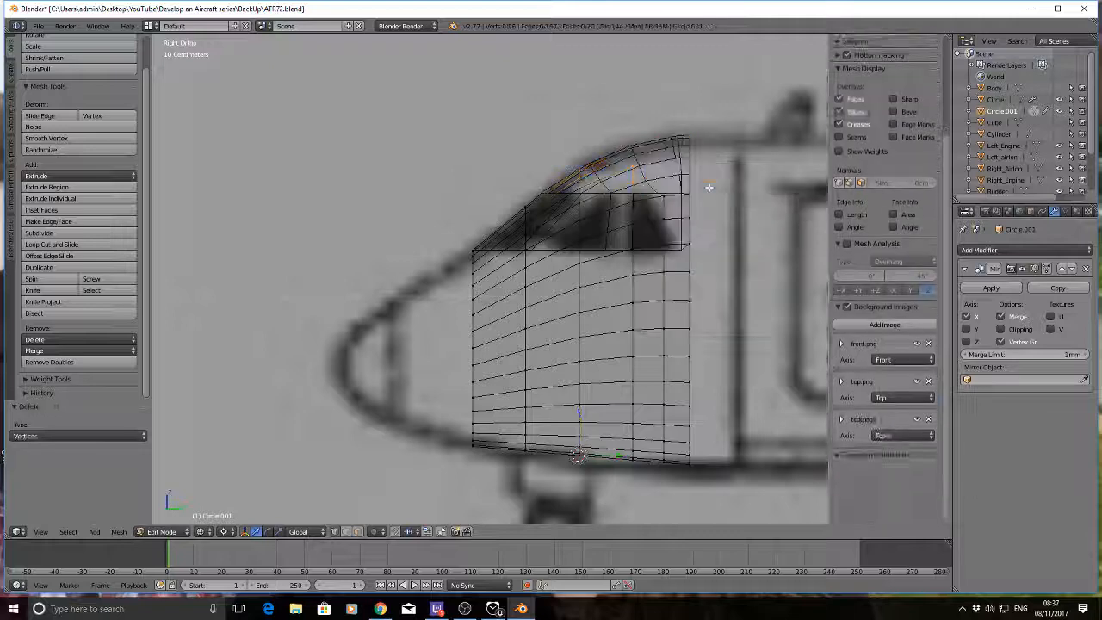
Step: In solid shading, delete the nose surface vertices covering the forward side window opening
key(z)
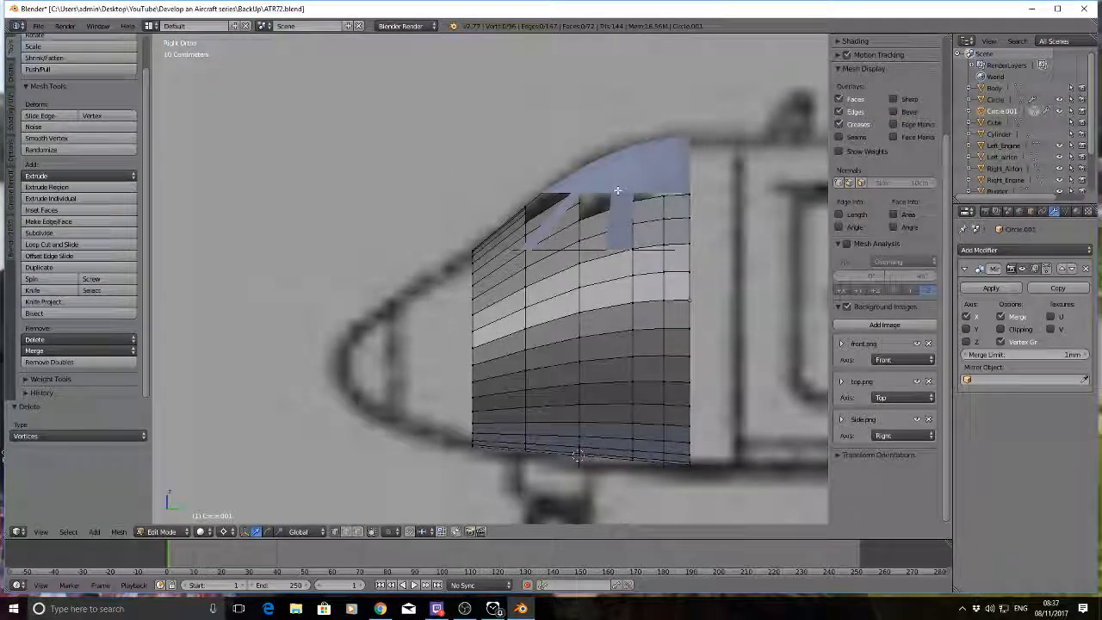
key(b)
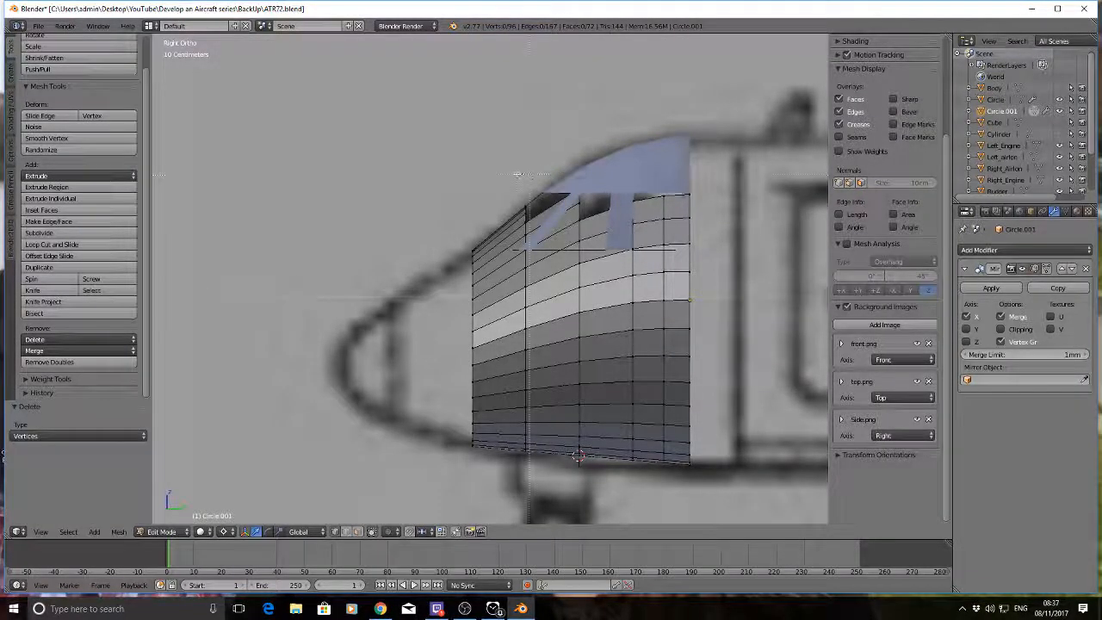
drag(541, 222, 541, 223)
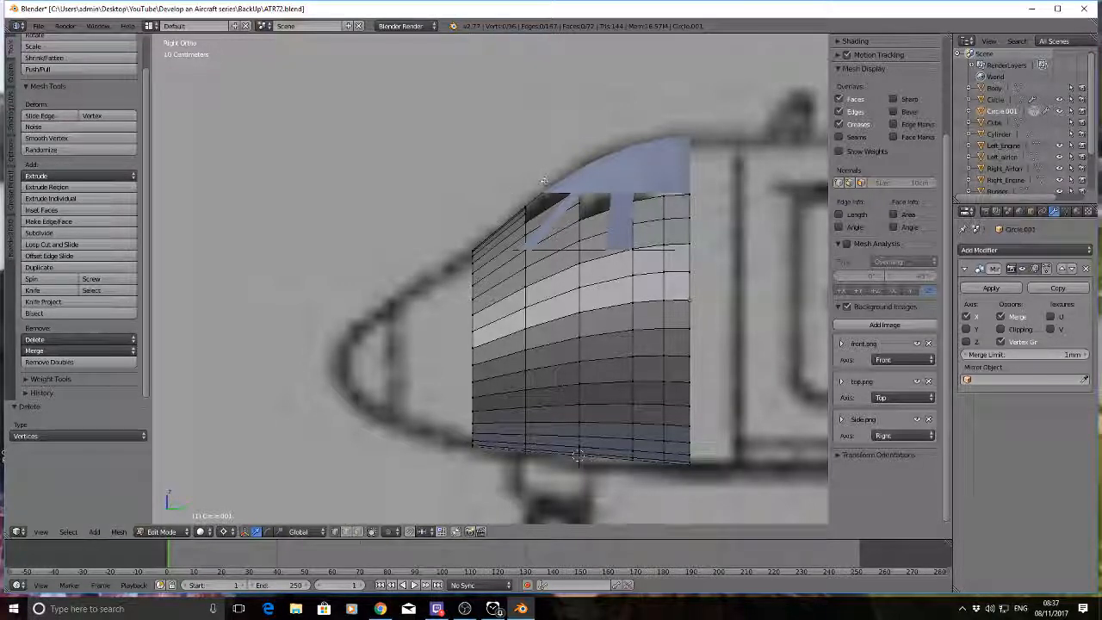
key(b)
drag(607, 233, 606, 232)
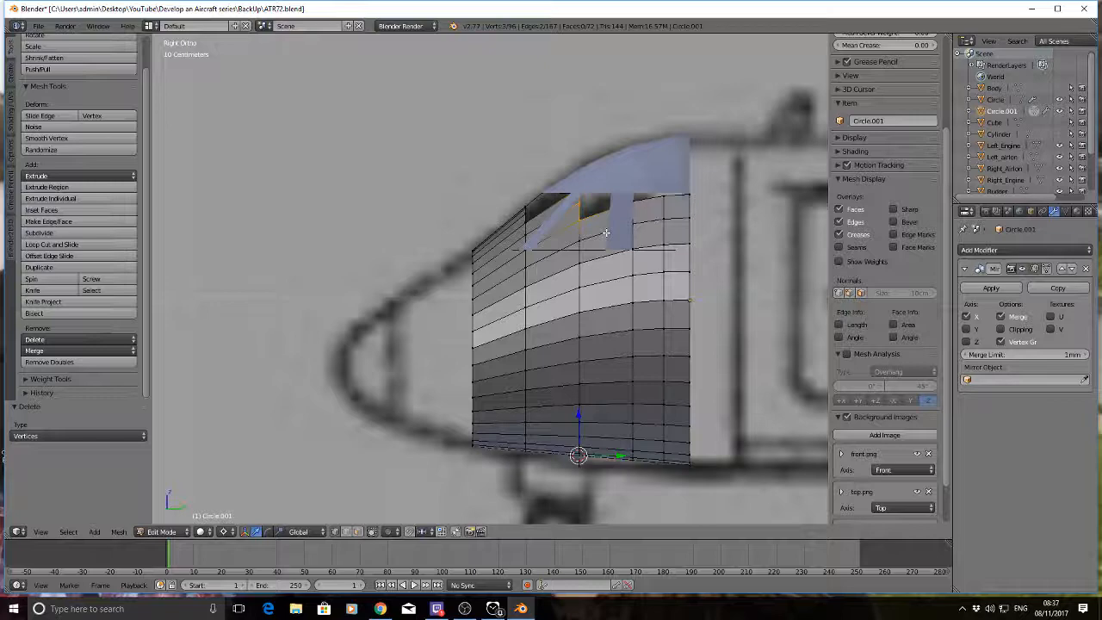
key(x)
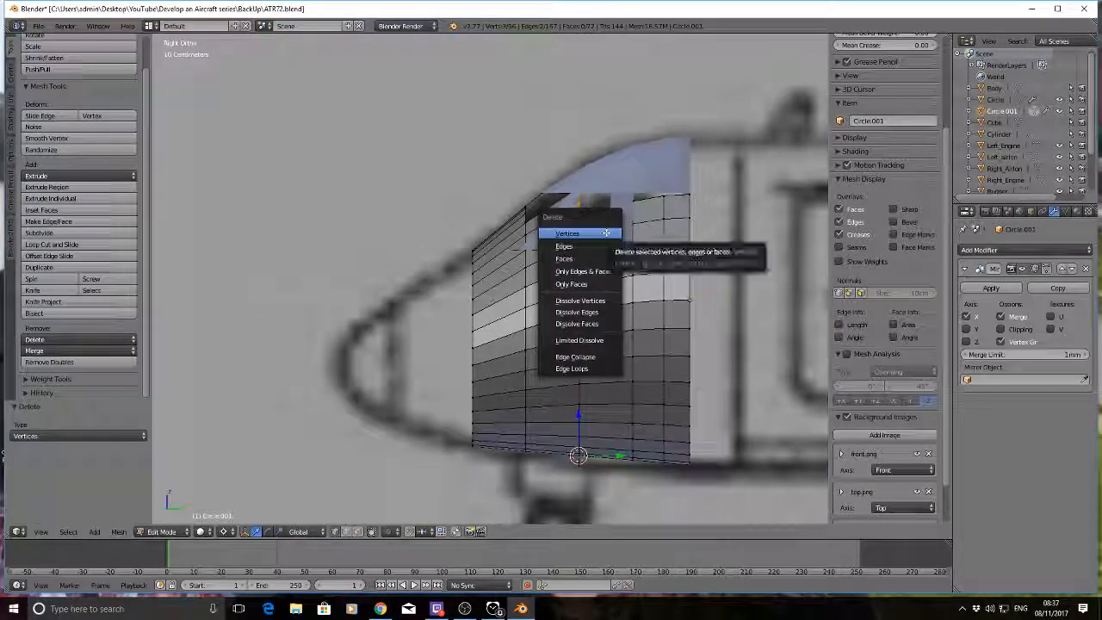
click(606, 233)
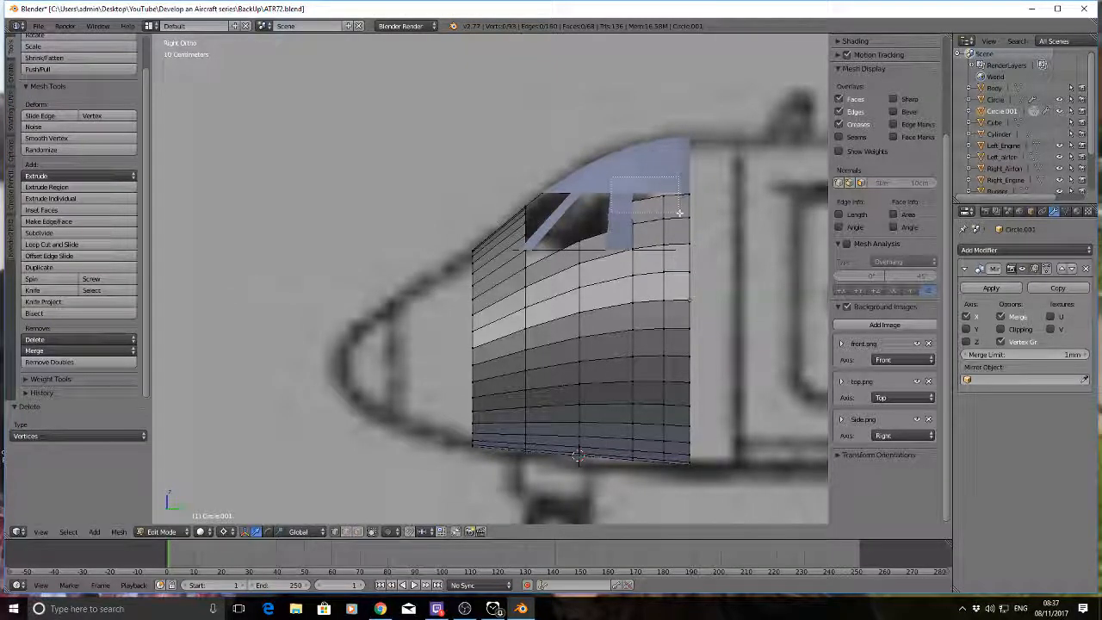
Step: Delete the nose surface vertices covering the rearmost side window and check the opening
drag(679, 212, 680, 213)
key(x)
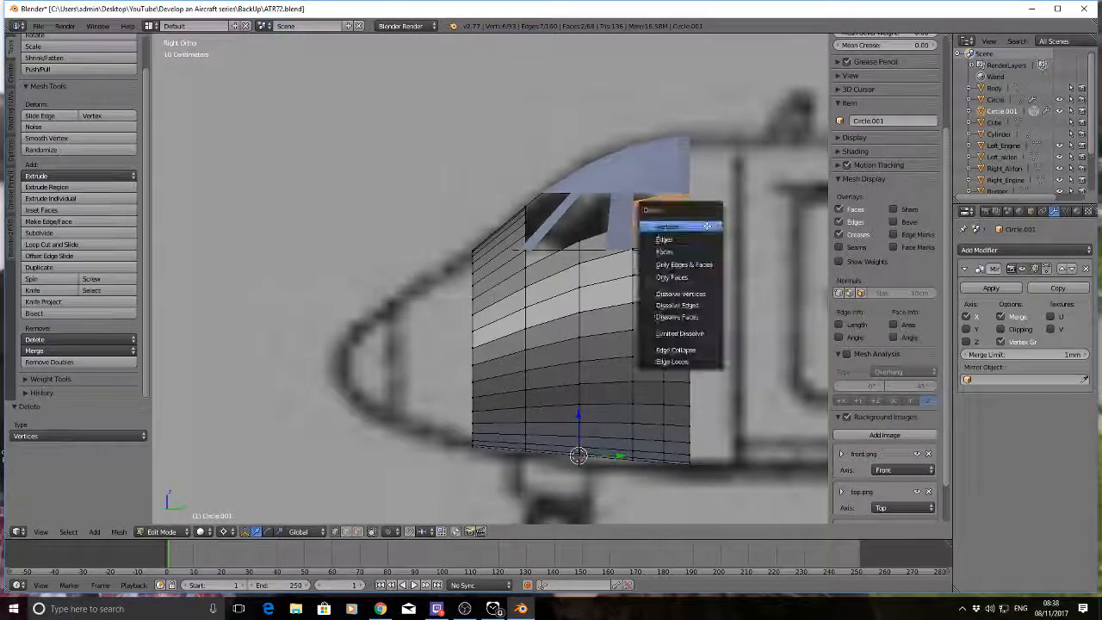
click(706, 226)
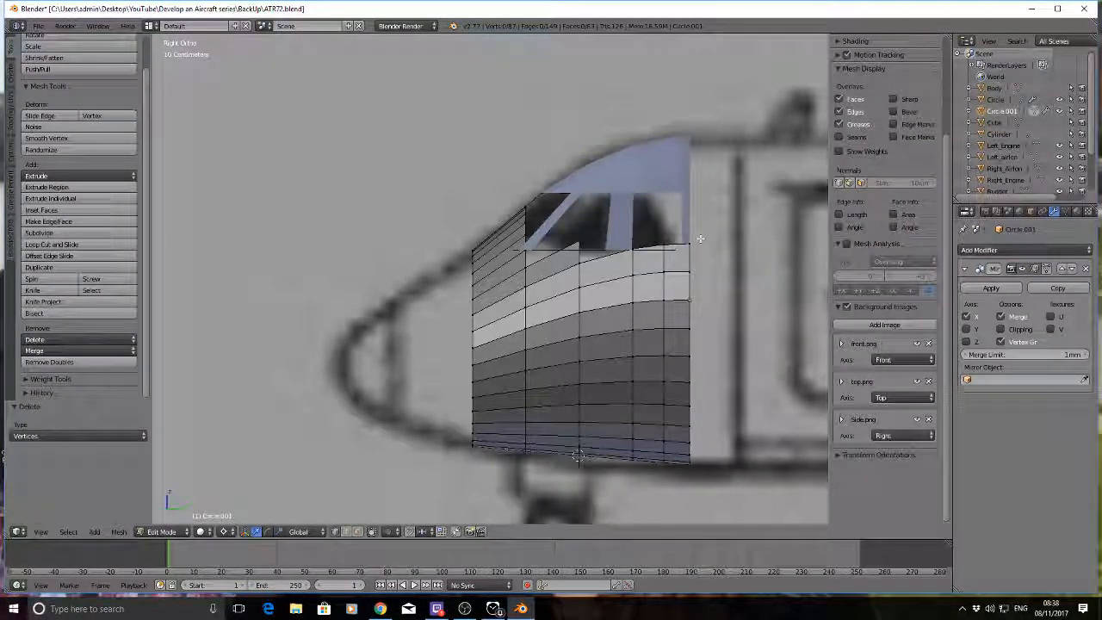
mouse_move(449, 178)
middle_down()
mouse_move(534, 228)
mouse_move(477, 231)
mouse_move(453, 177)
middle_up()
key(KP_3)
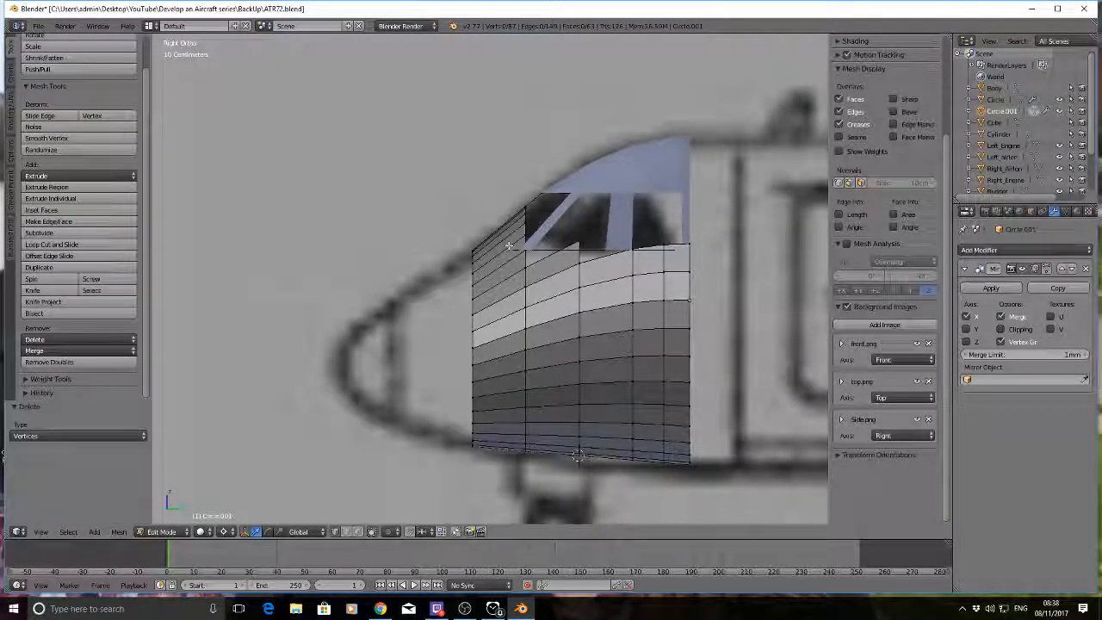
Step: In wireframe, add a single centred loop cut between the two foremost loops of the nose surface and clear the selection
key(z)
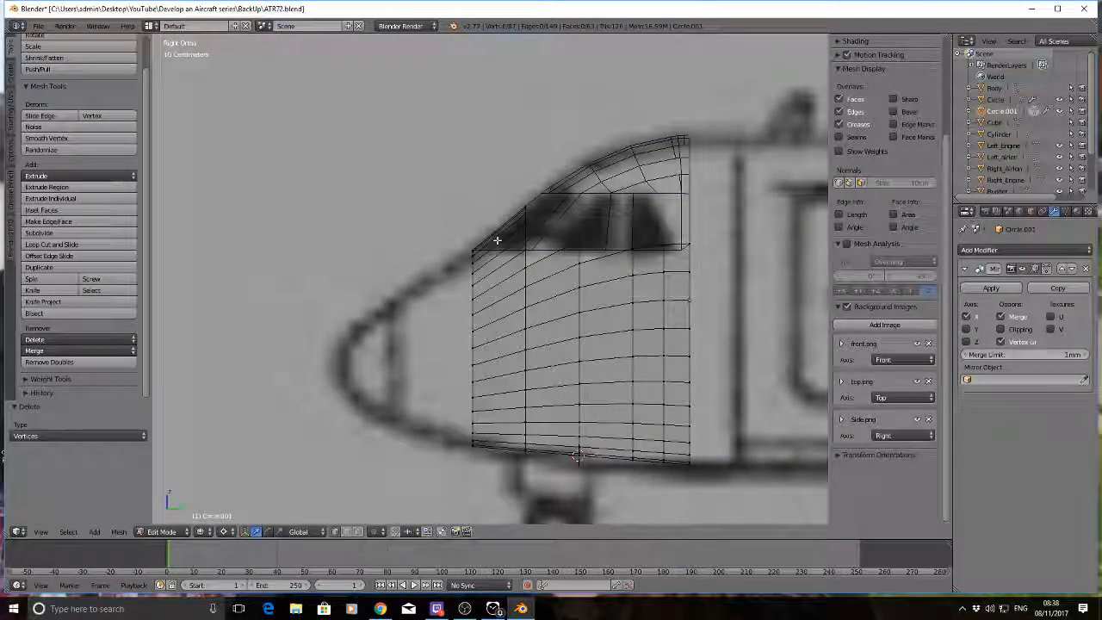
key(ctrl+r)
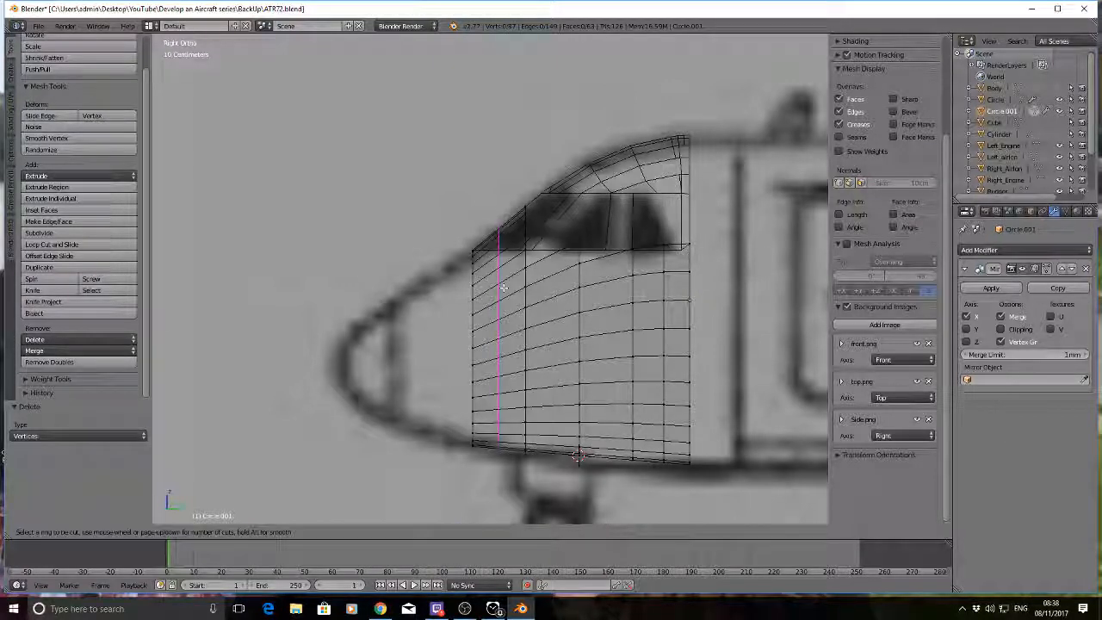
click(504, 287)
right_click(504, 288)
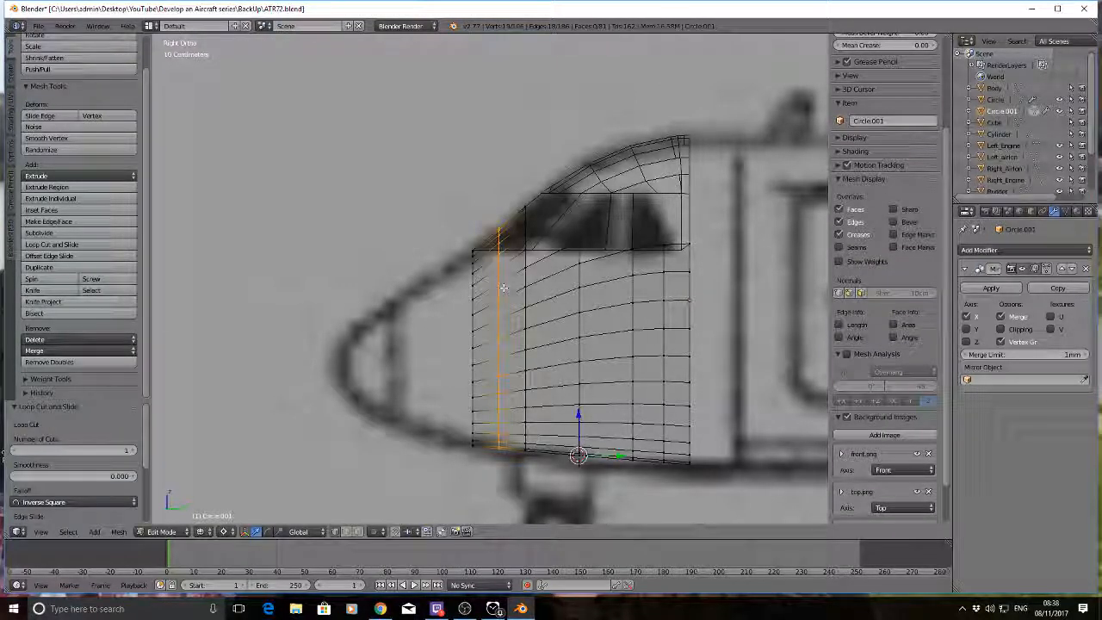
key(a)
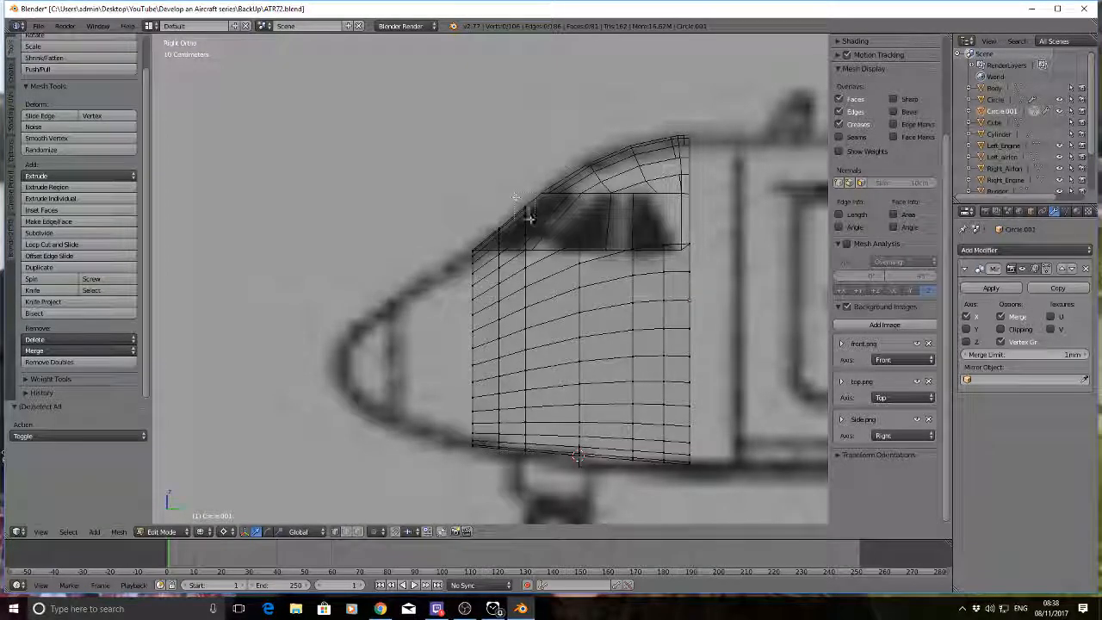
Step: Delete the upper vertices of the loop just behind the new cut to clear the windshield area, and check it in solid shading
right_click(523, 215)
key(x)
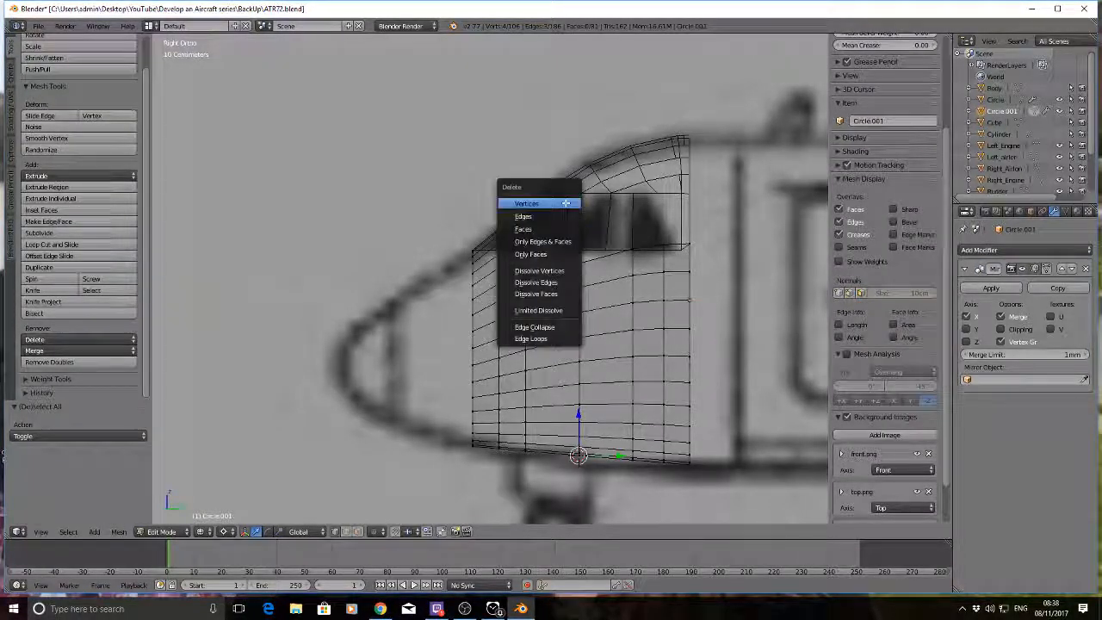
click(565, 202)
key(z)
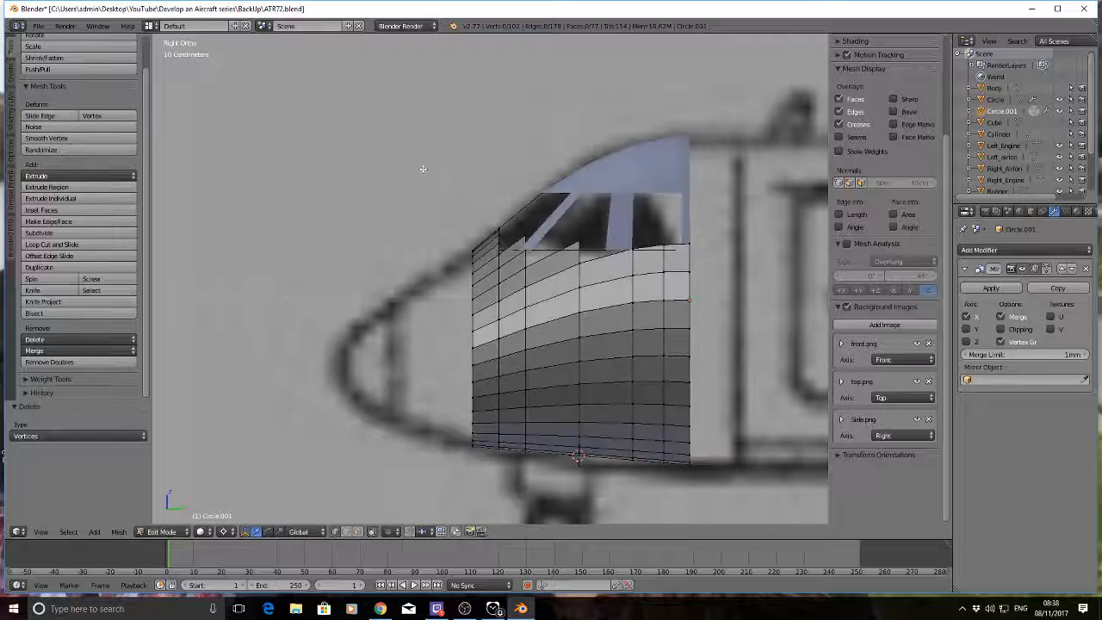
mouse_move(422, 169)
middle_down()
mouse_move(558, 217)
mouse_move(658, 327)
mouse_move(518, 304)
mouse_move(591, 290)
mouse_move(625, 246)
mouse_move(540, 267)
mouse_move(435, 255)
middle_up()
Step: In Object Mode, join the lower nose surface into the cockpit roof and window-frame object, and clear the selection
key(Tab)
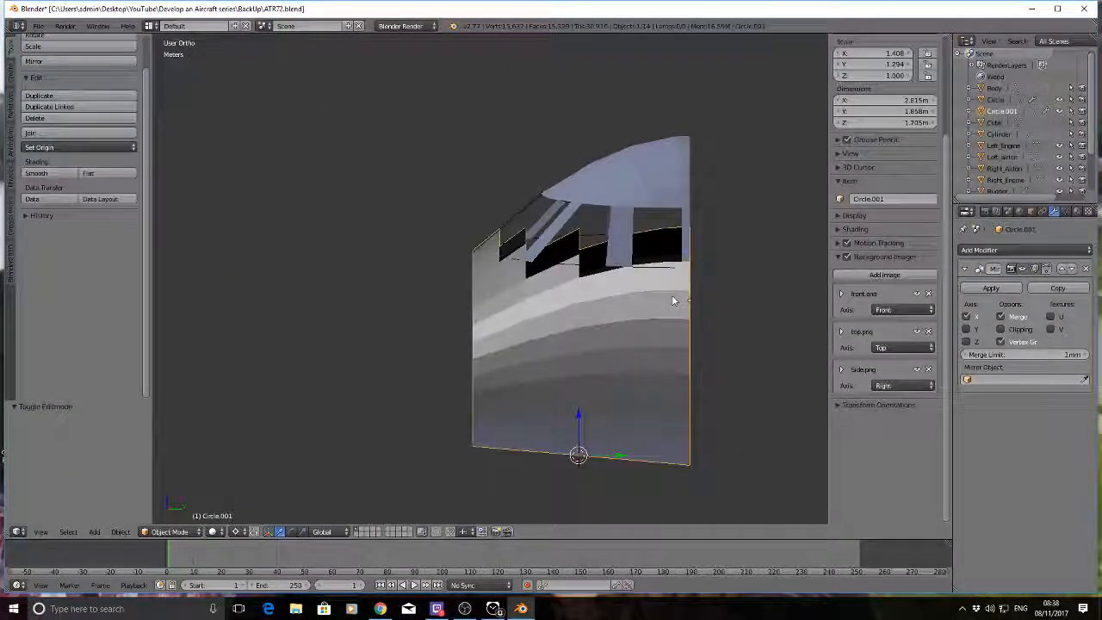
key(a)
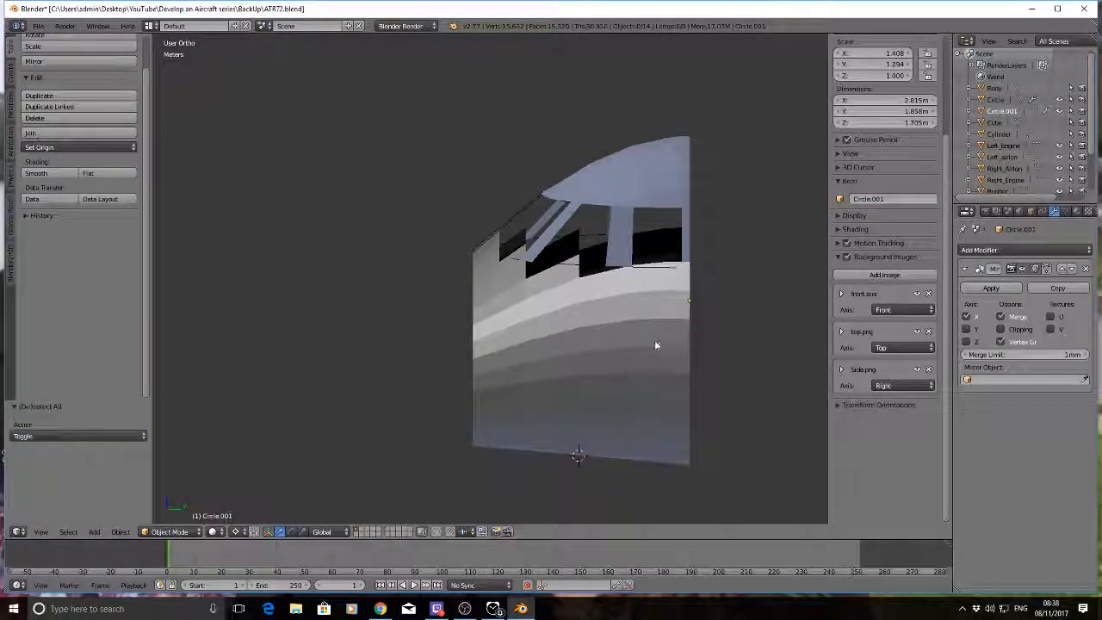
right_click(615, 345)
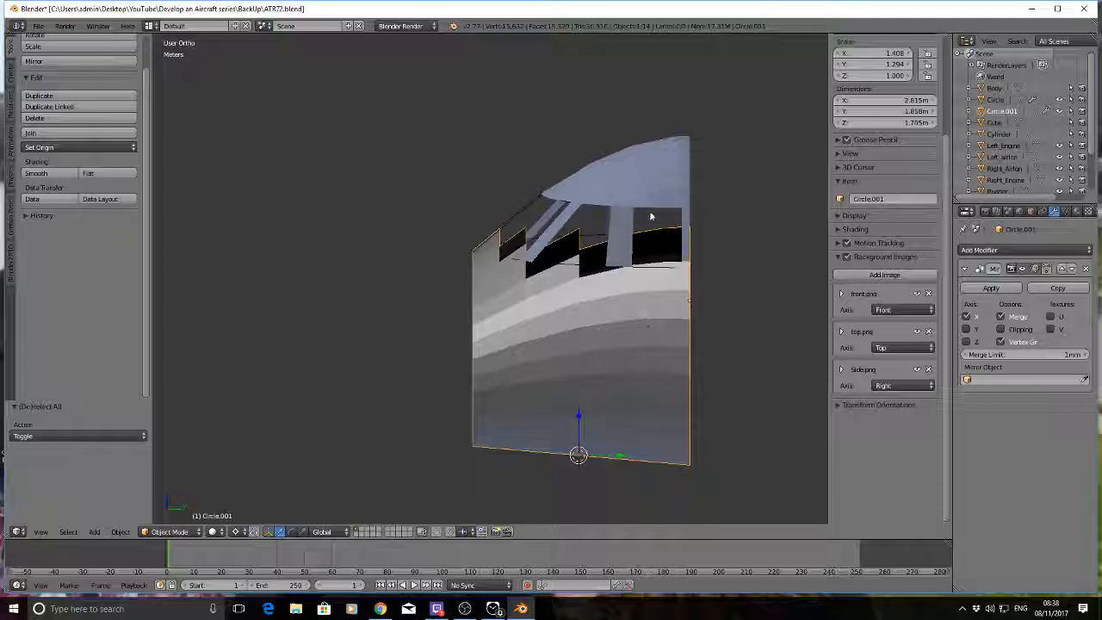
shift+right_click(653, 186)
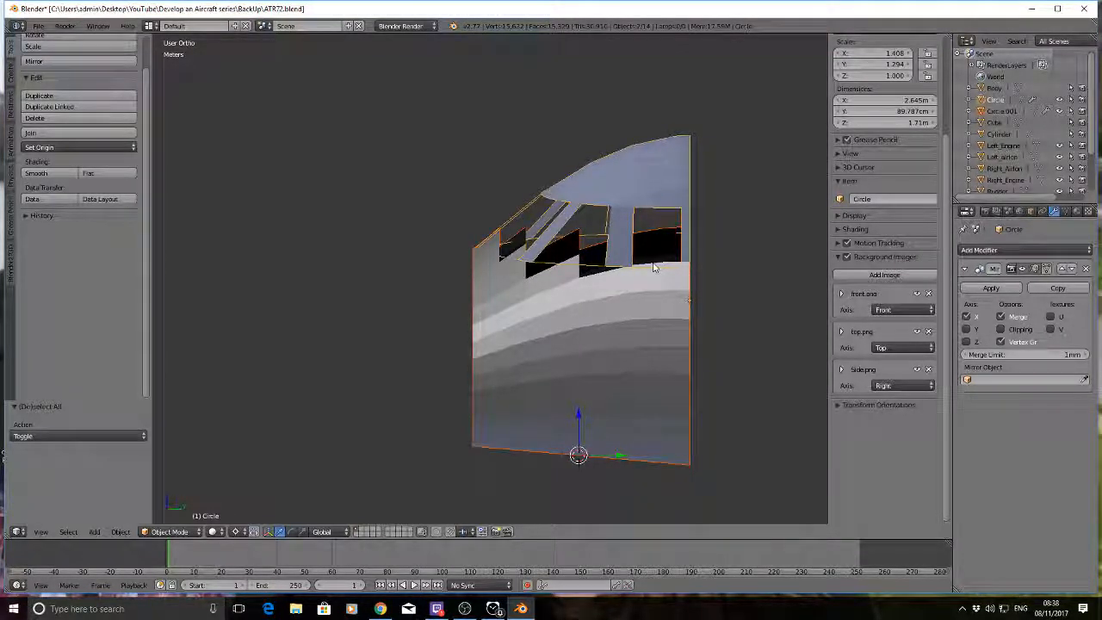
key(ctrl+j)
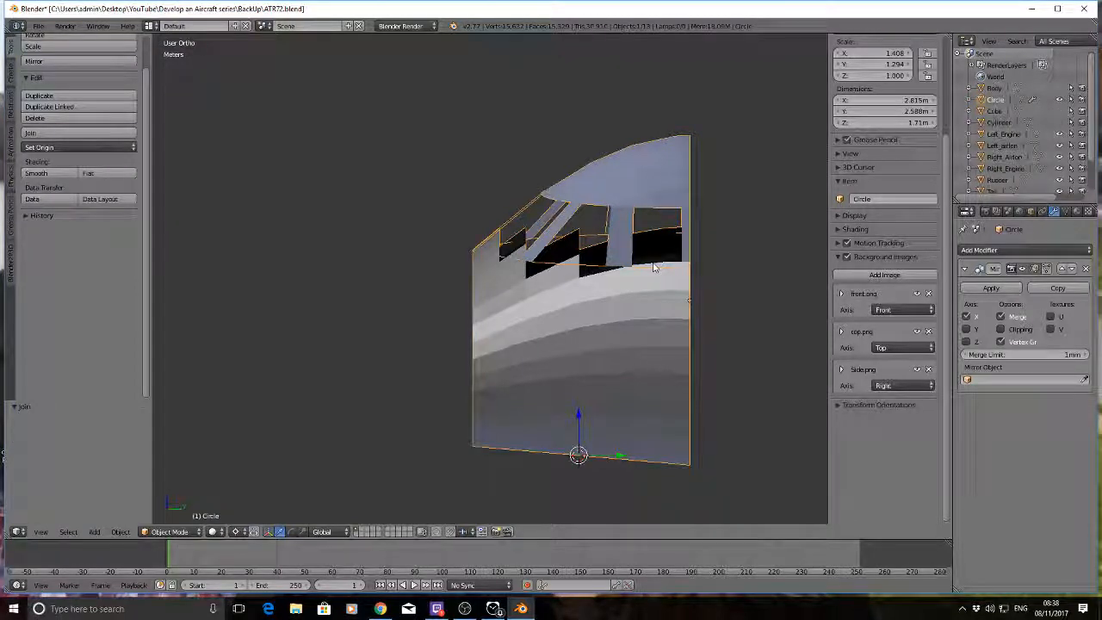
key(a)
Step: Select the joined nose object and open its mesh for editing with nothing selected
middle_drag(549, 188, 523, 192)
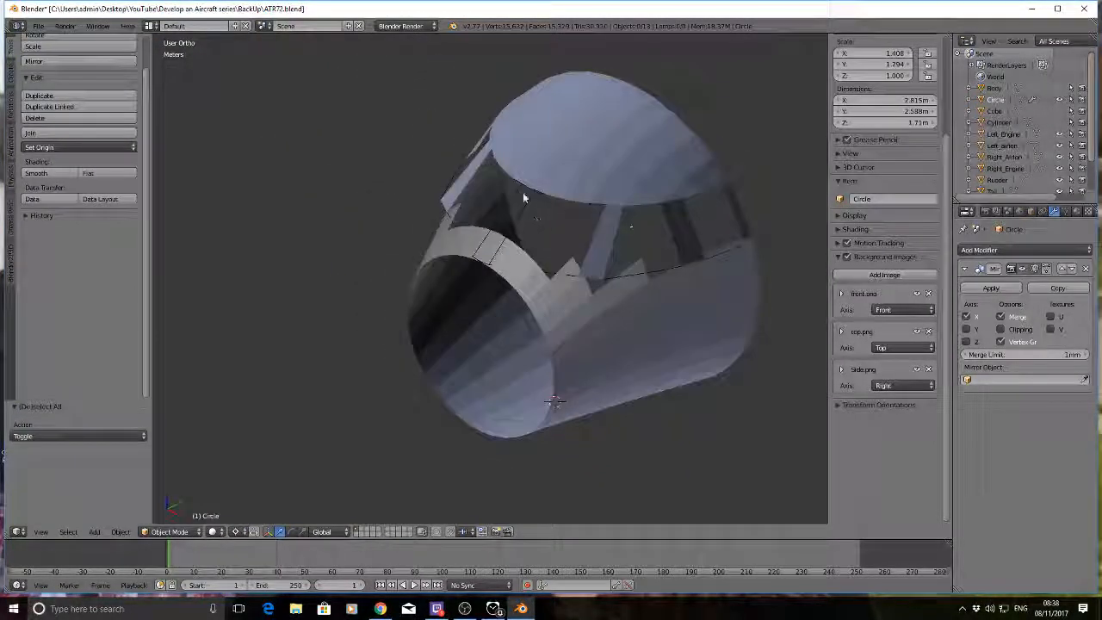
middle_drag(665, 347, 630, 321)
right_click(601, 327)
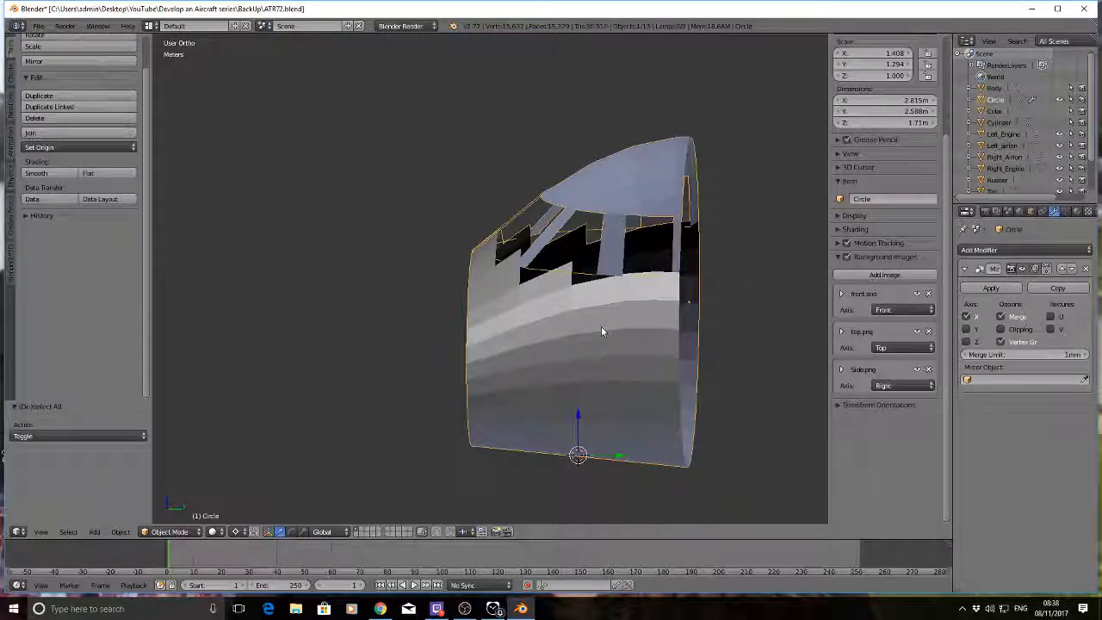
key(Tab)
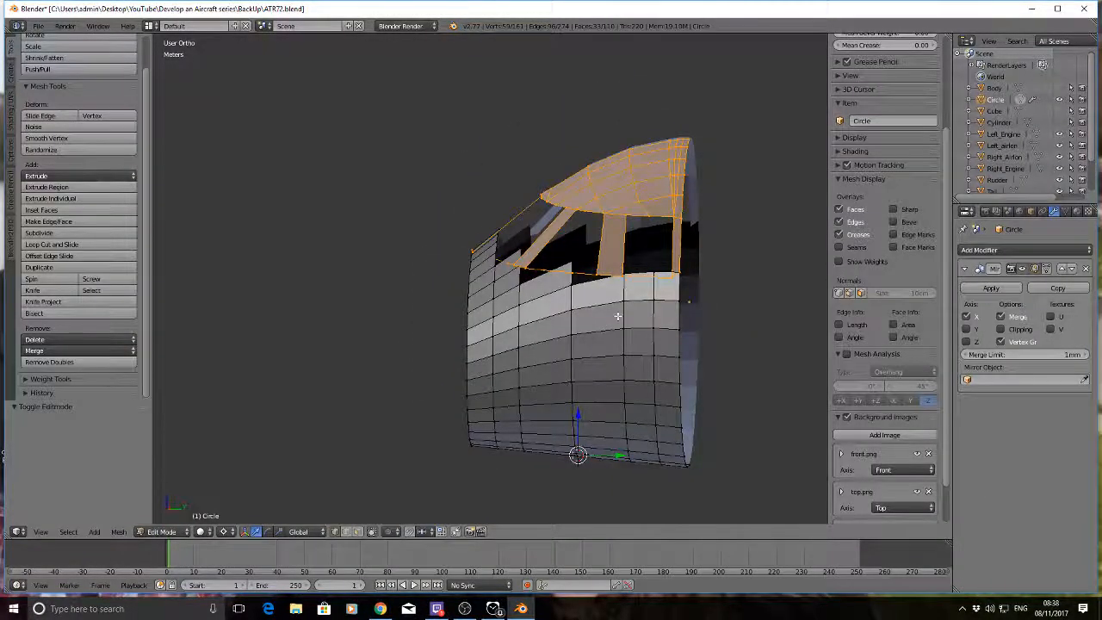
key(a)
Step: Examine the gaps between the window frames and the lower nose surface in solid shading, and the windshield's front centre edge in wireframe
middle_drag(507, 269, 511, 261)
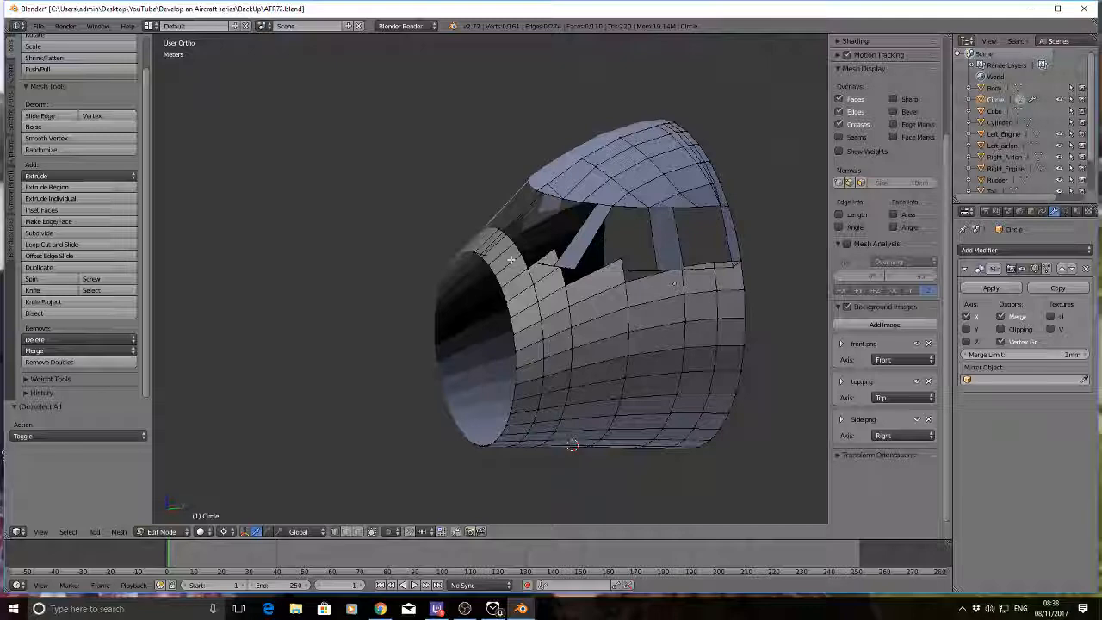
mouse_move(607, 308)
middle_down()
mouse_move(578, 296)
mouse_move(609, 319)
middle_up()
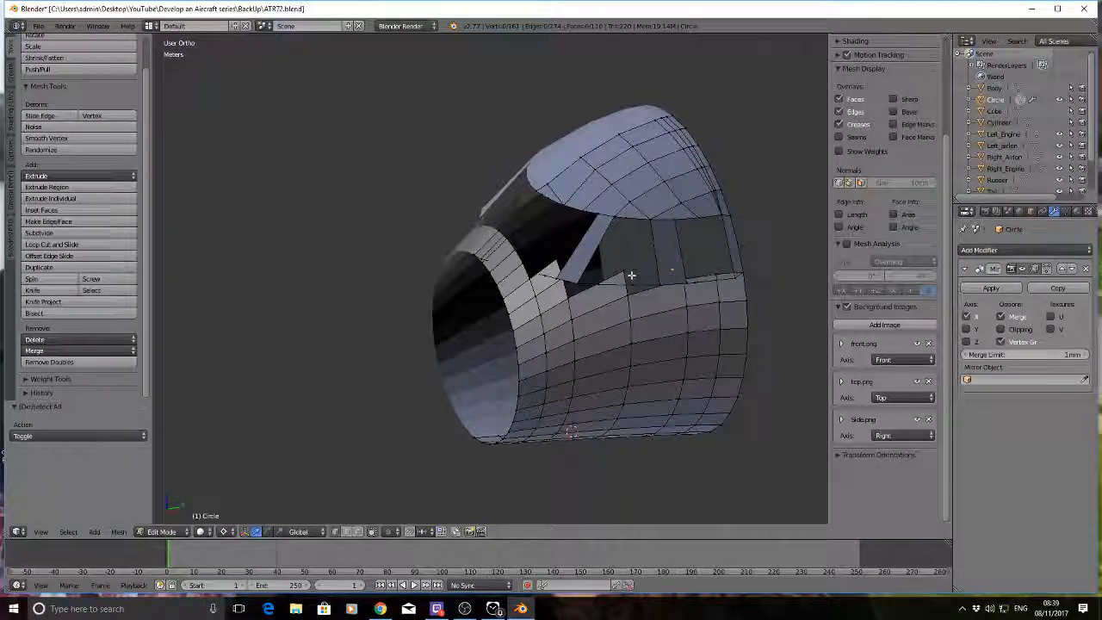
middle_drag(756, 291, 505, 237)
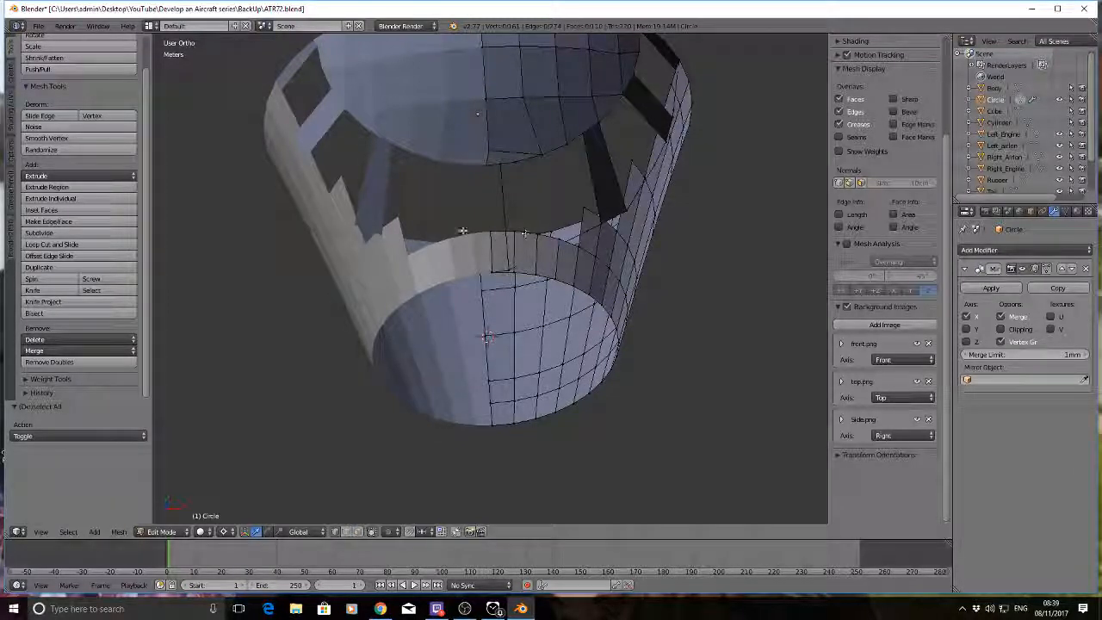
middle_drag(478, 113, 539, 255)
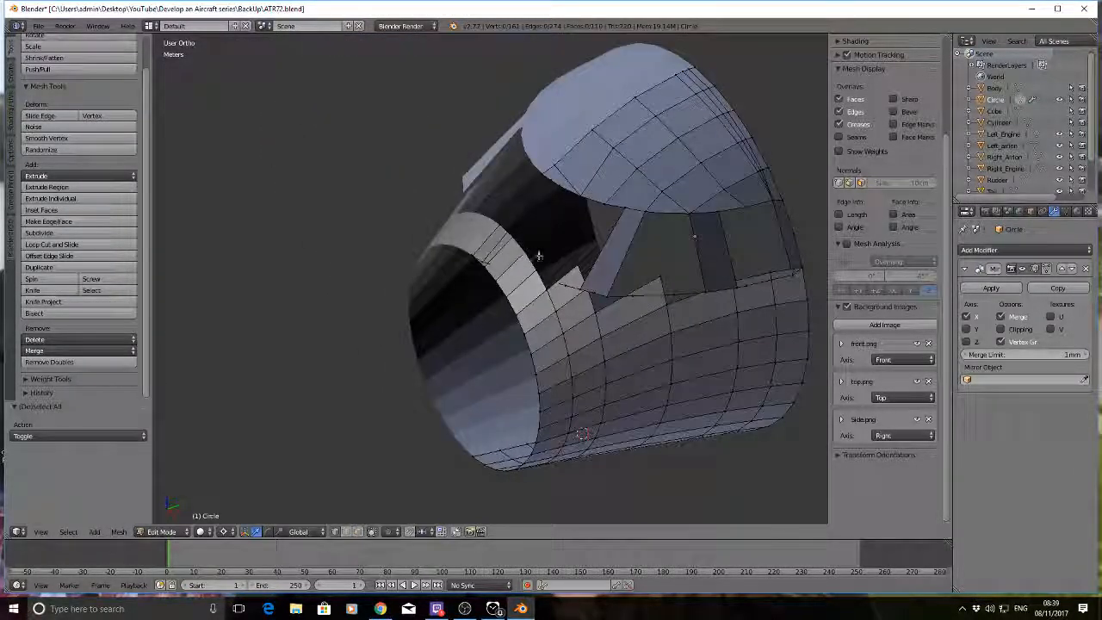
middle_drag(647, 385, 527, 210)
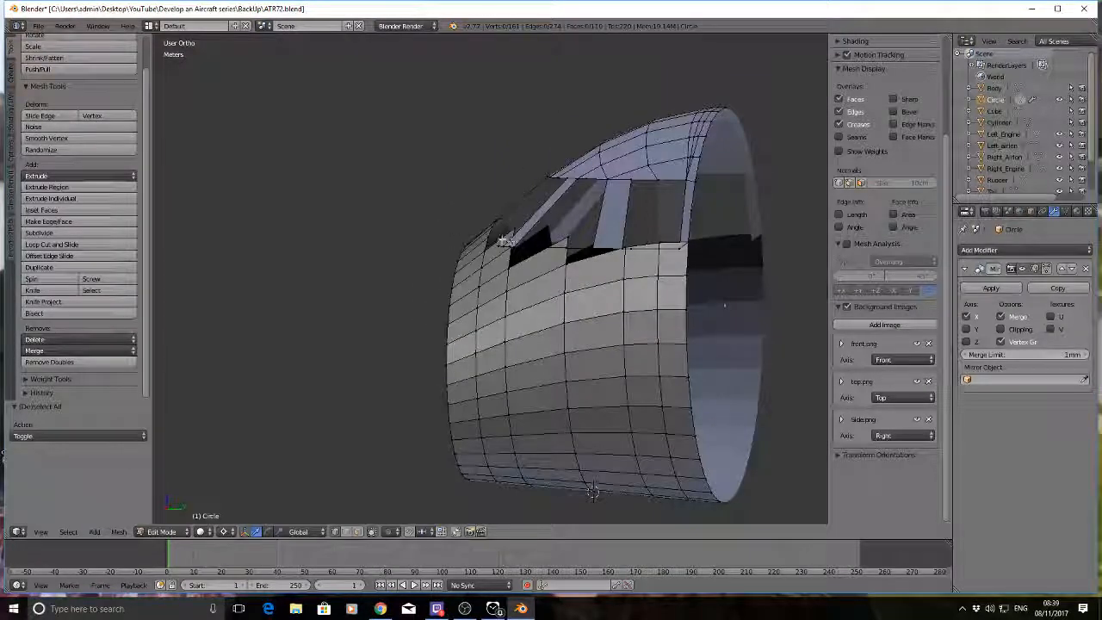
middle_drag(468, 250, 571, 259)
key(z)
scroll(530, 273, up, 2)
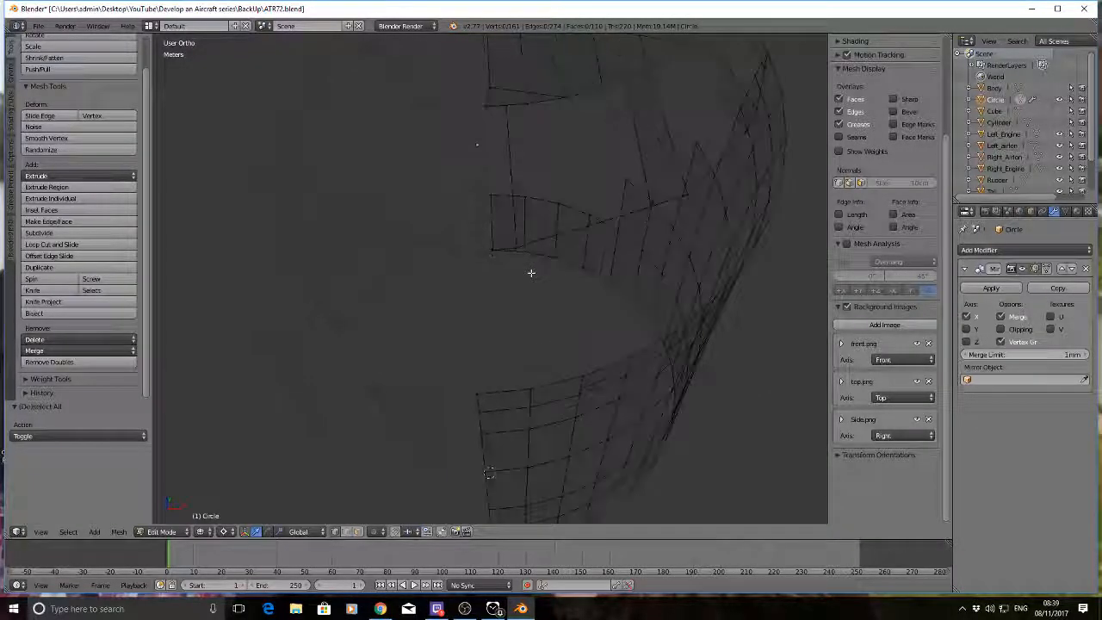
scroll(488, 258, up, 4)
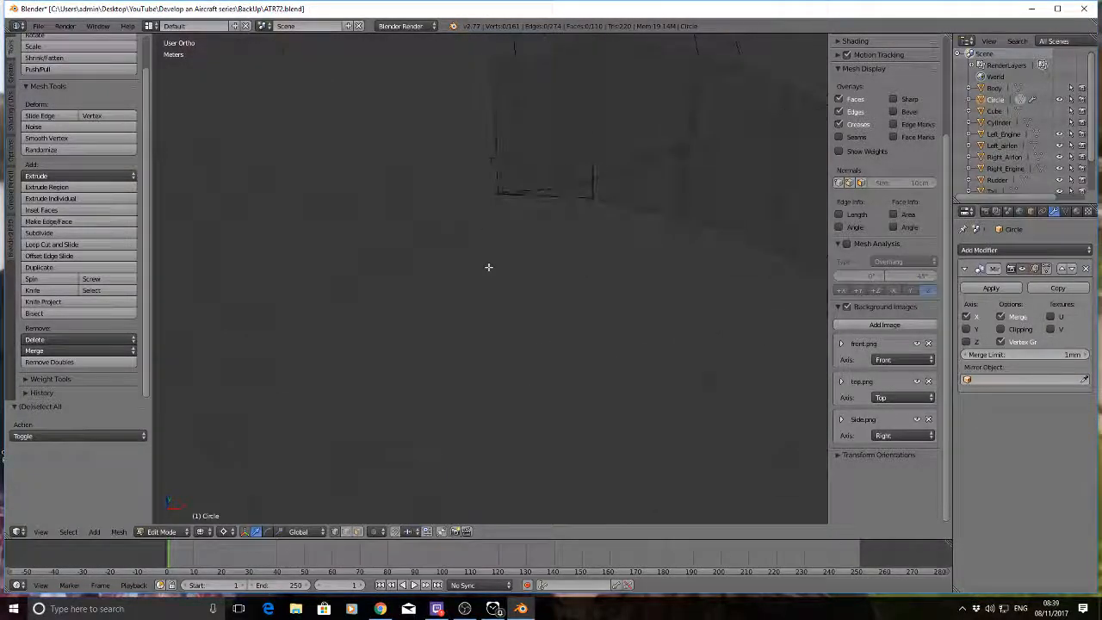
scroll(494, 181, down, 2)
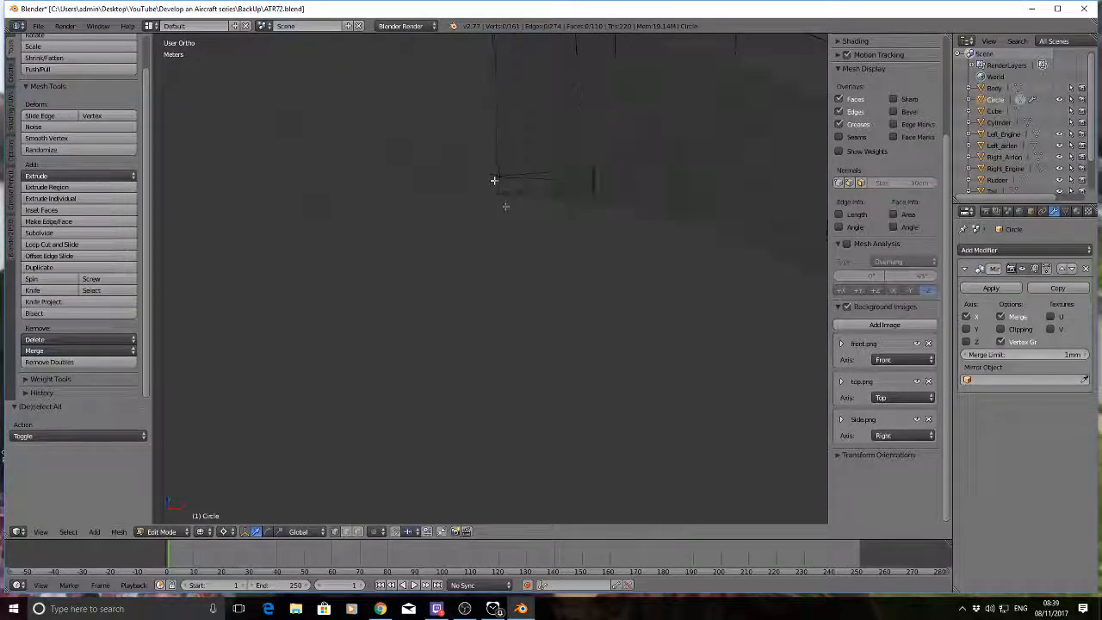
scroll(505, 224, down, 2)
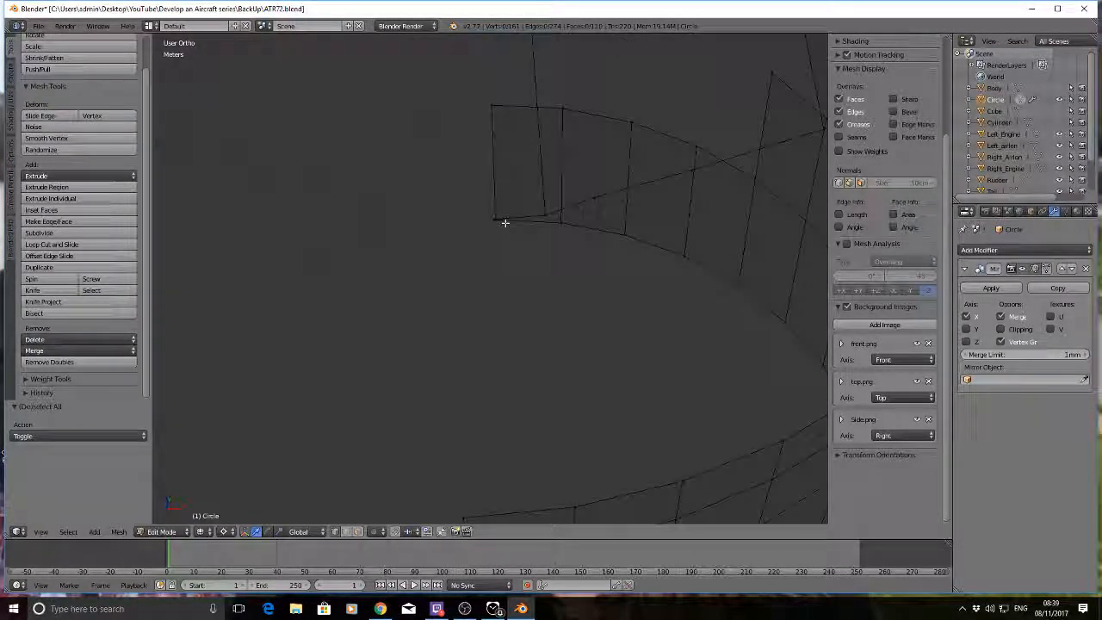
middle_drag(506, 224, 517, 274)
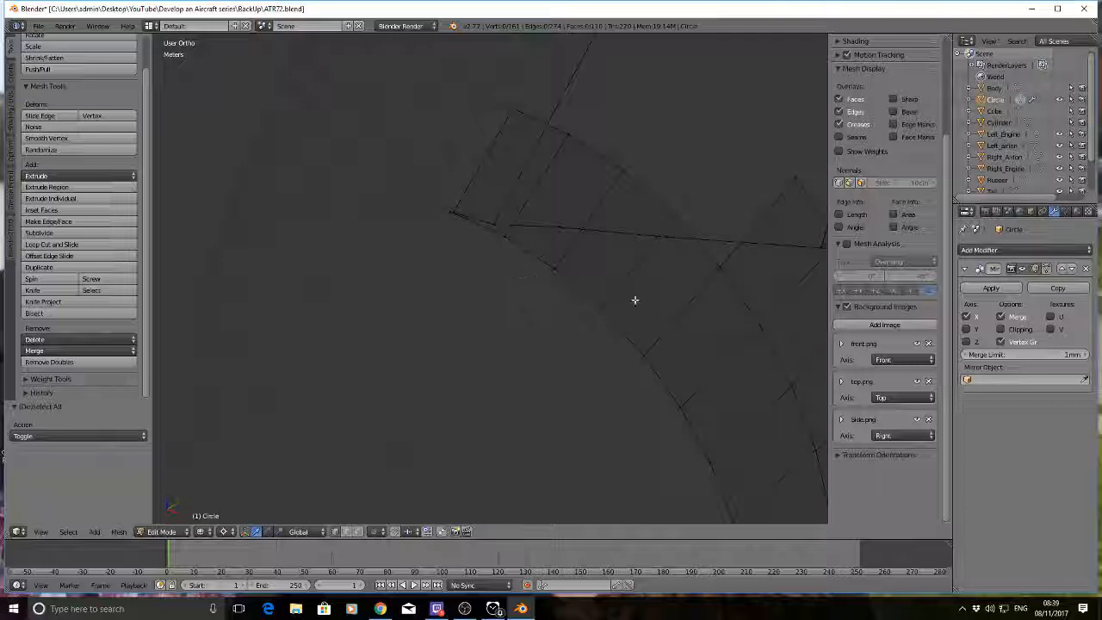
Step: Merge the lower nose surface's upper-edge vertex into the side window frame's rear lower corner, using At Last
middle_drag(635, 298, 626, 272)
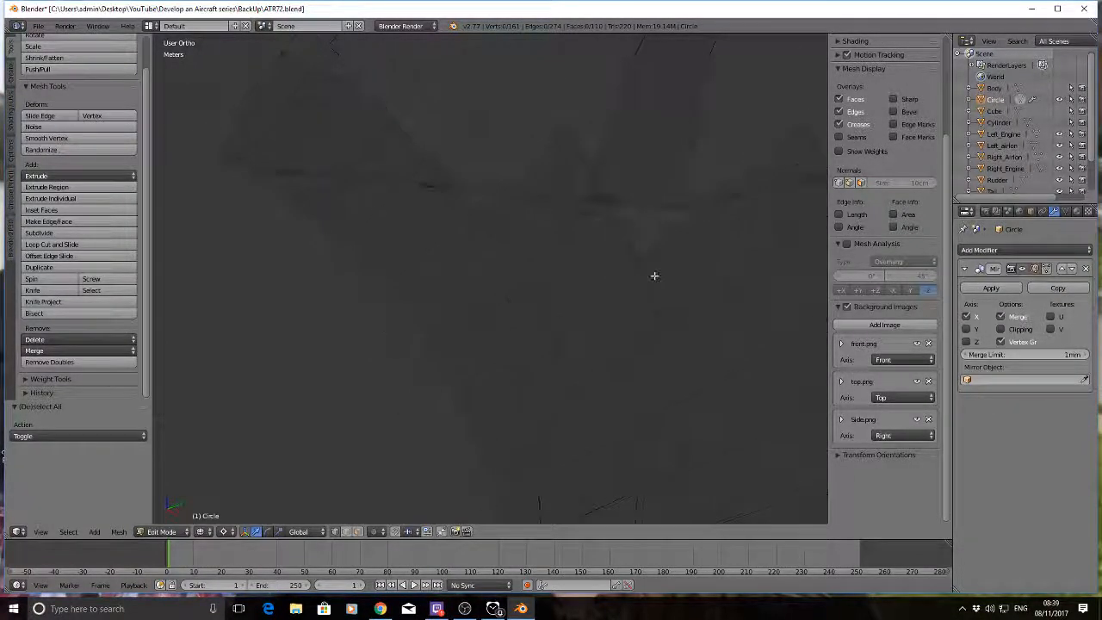
shift+middle_drag(710, 244, 222, 105)
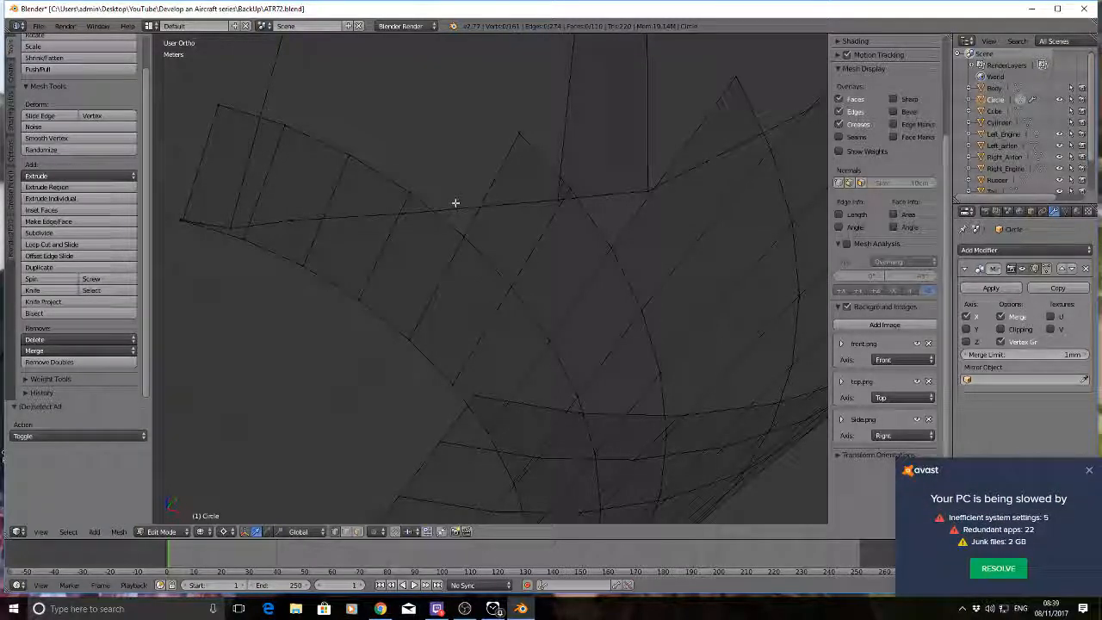
click(1087, 472)
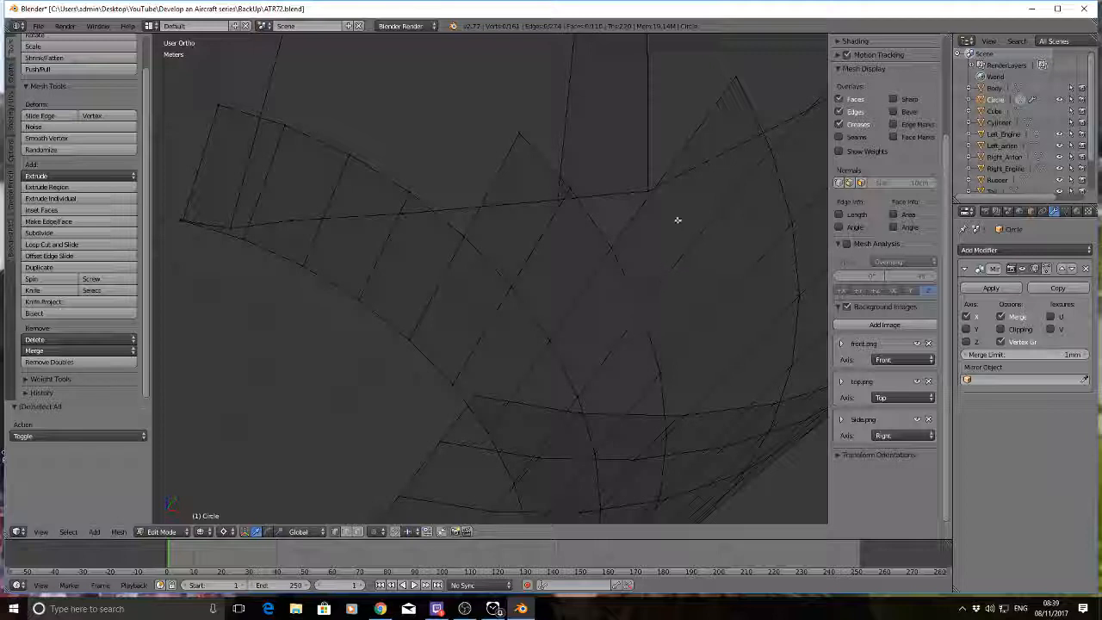
middle_drag(678, 221, 593, 232)
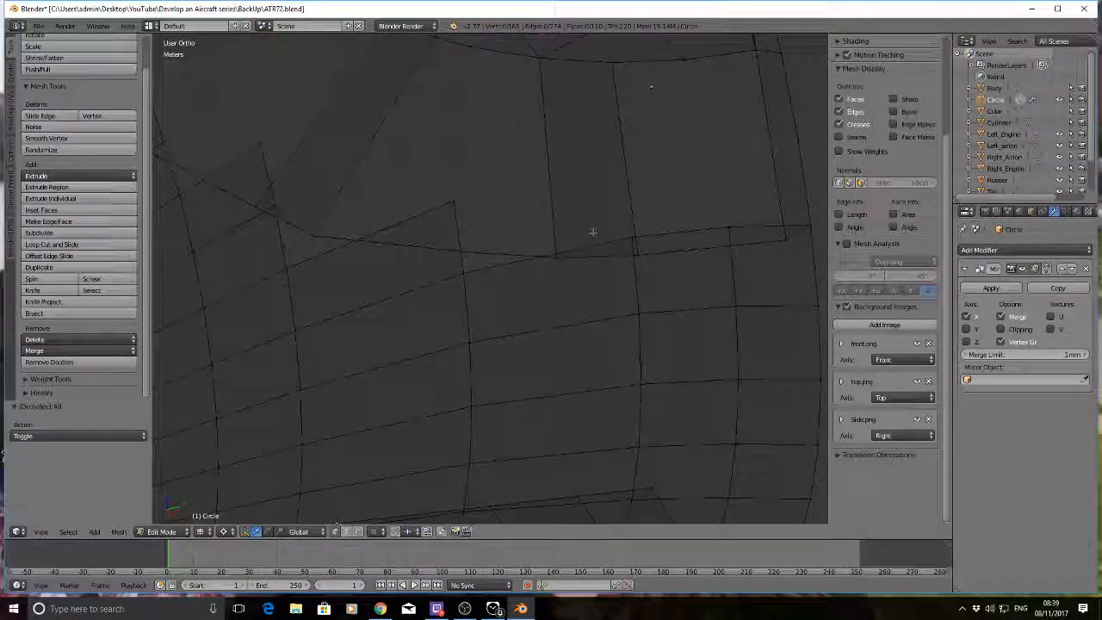
right_click(730, 227)
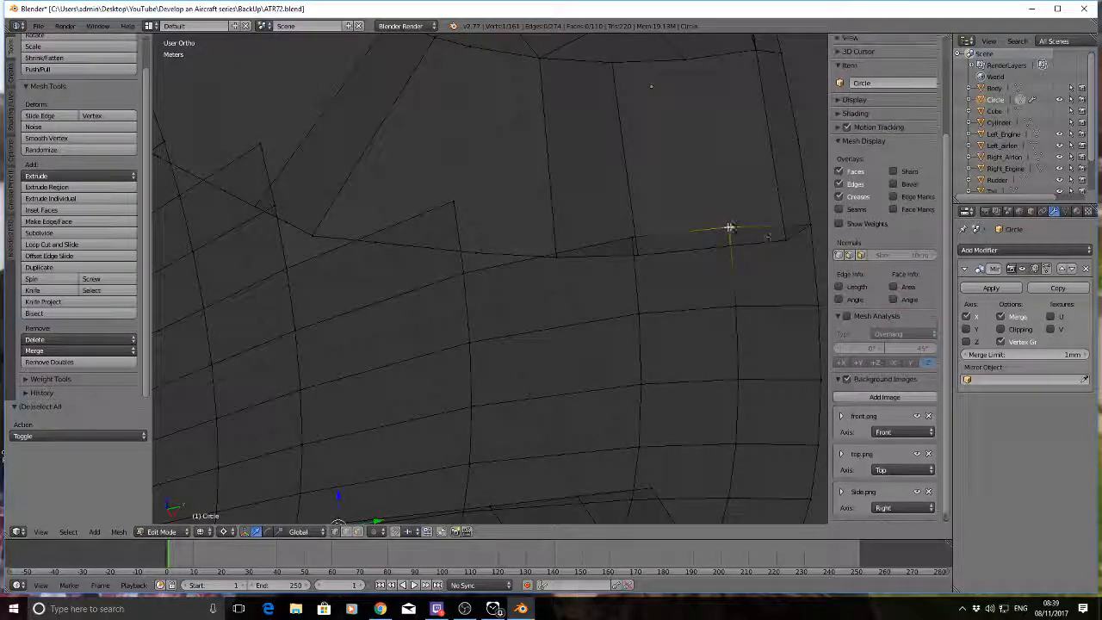
shift+right_click(785, 238)
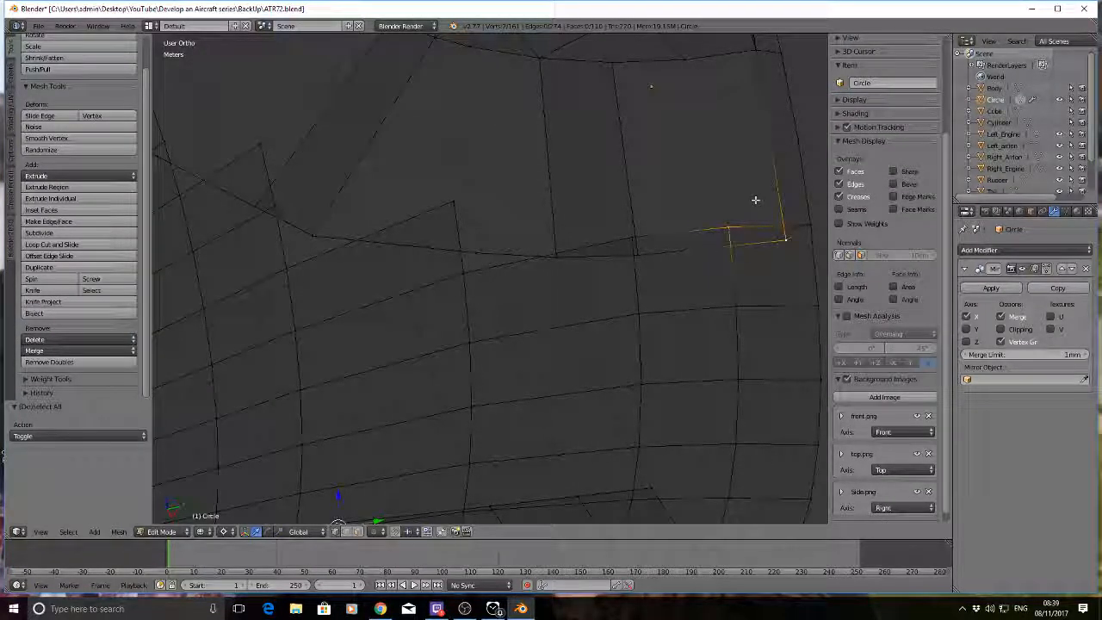
key(ctrl+m)
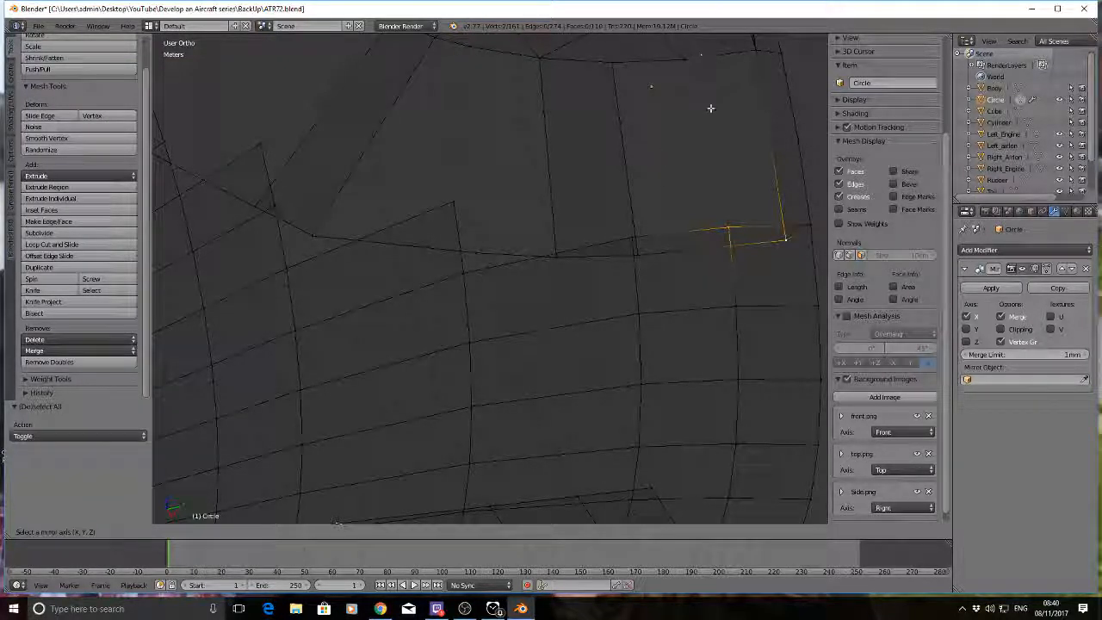
key(Escape)
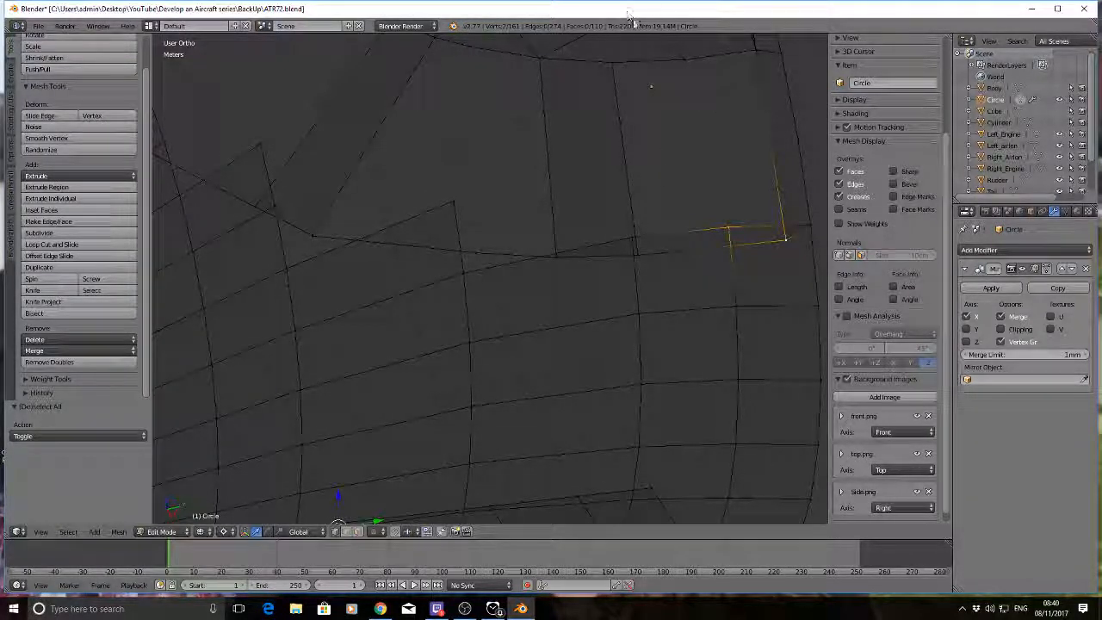
key(alt+m)
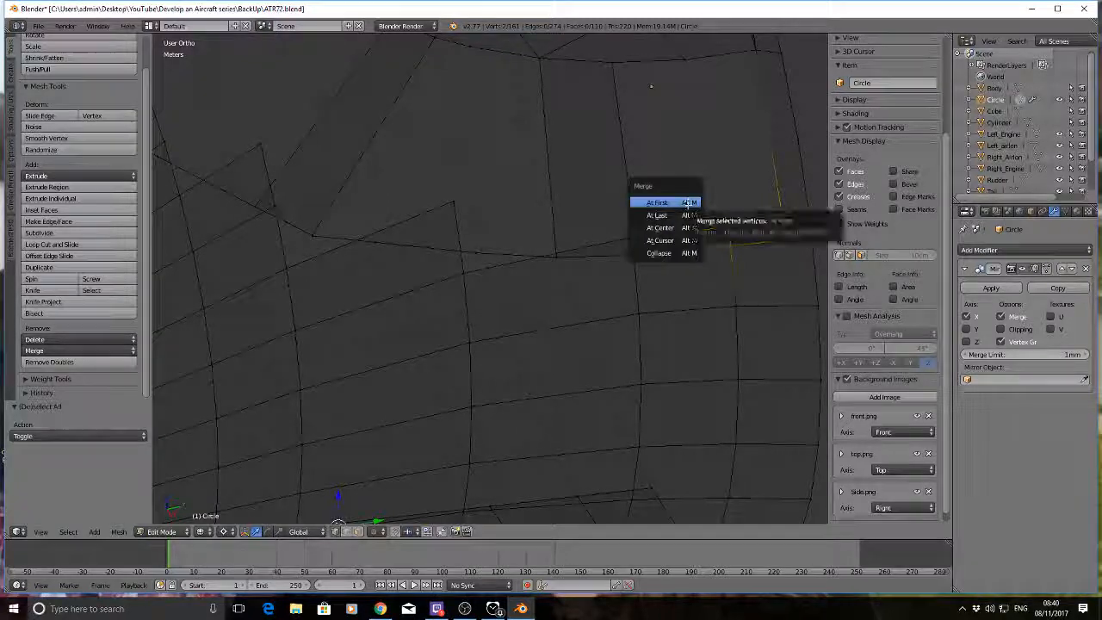
click(689, 214)
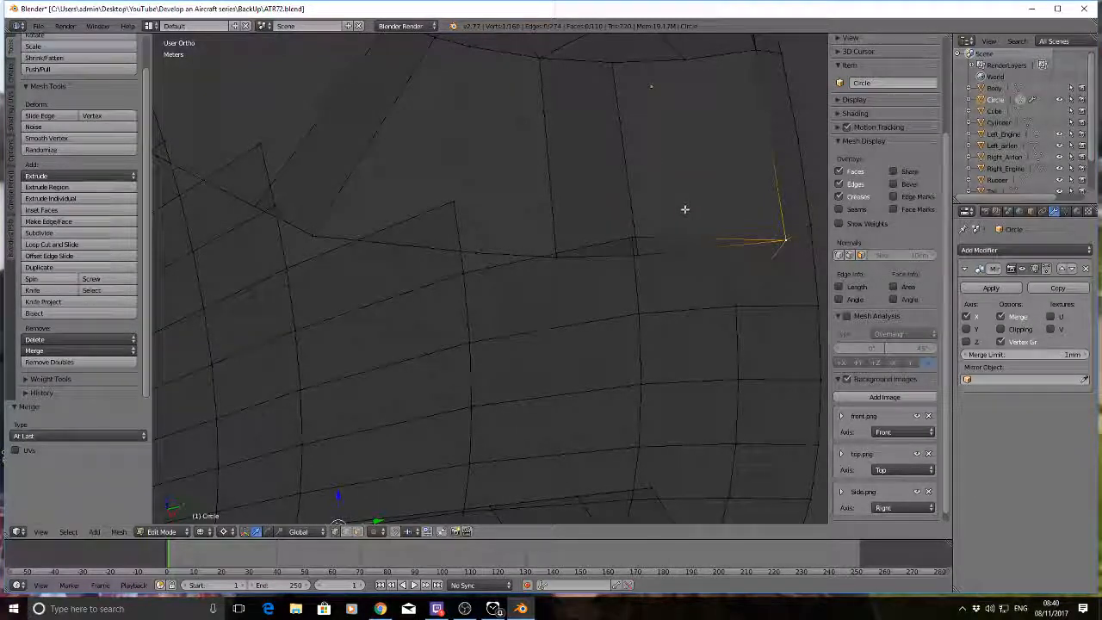
Step: Subdivide the nose edge running forward from the merged rear corner and merge its midpoint into the nearby side-window lower-edge vertex, using At Last
right_click(629, 238)
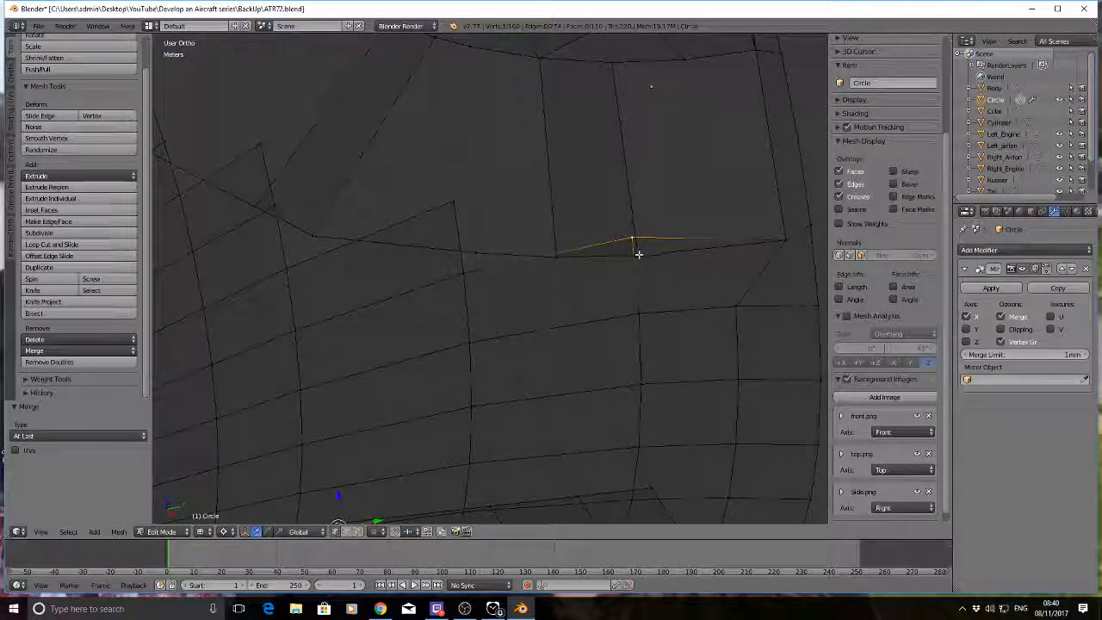
shift+right_click(784, 240)
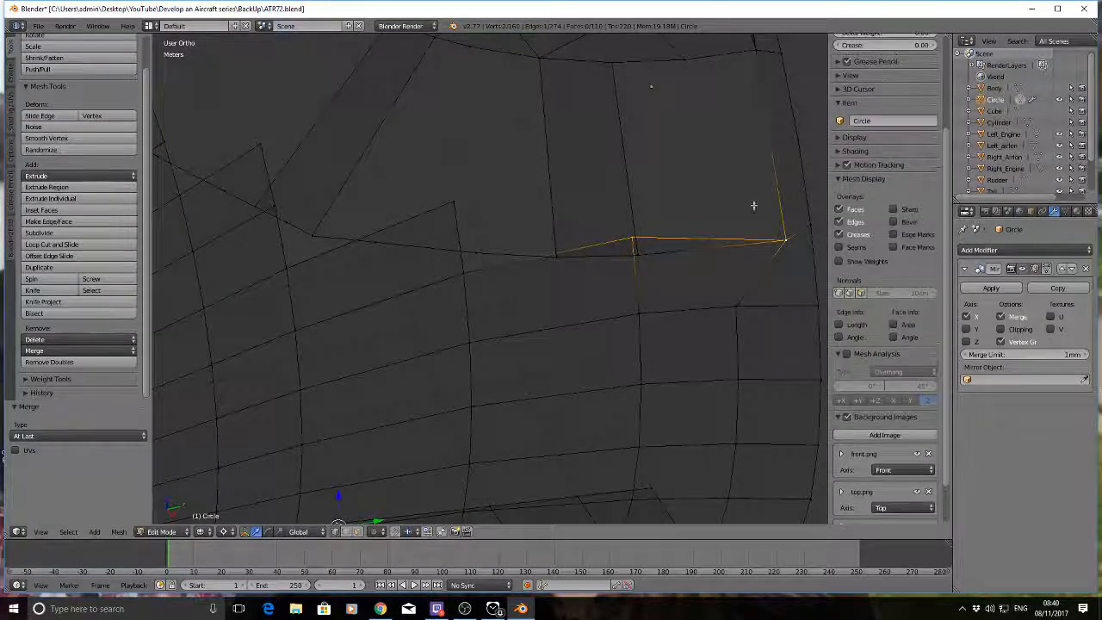
key(w)
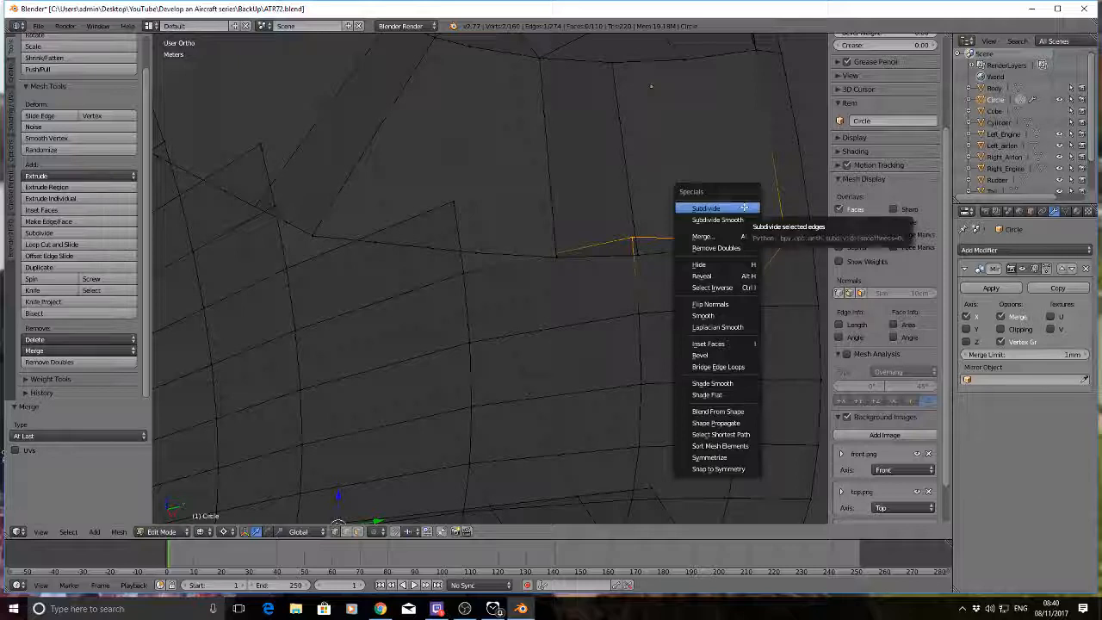
click(744, 207)
key(a)
right_click(711, 237)
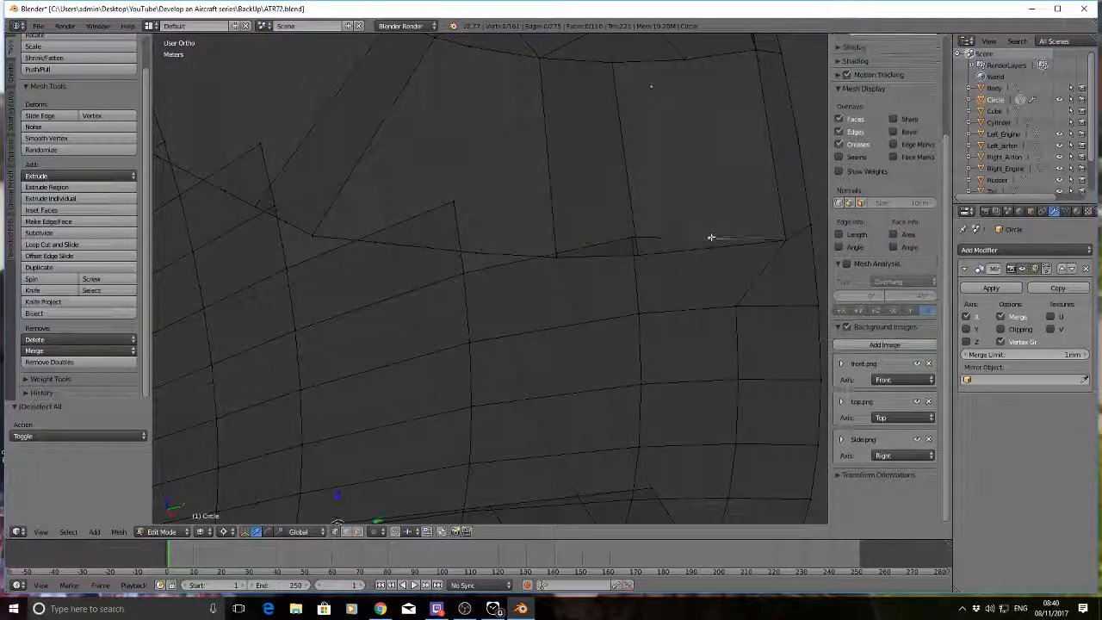
shift+right_click(660, 253)
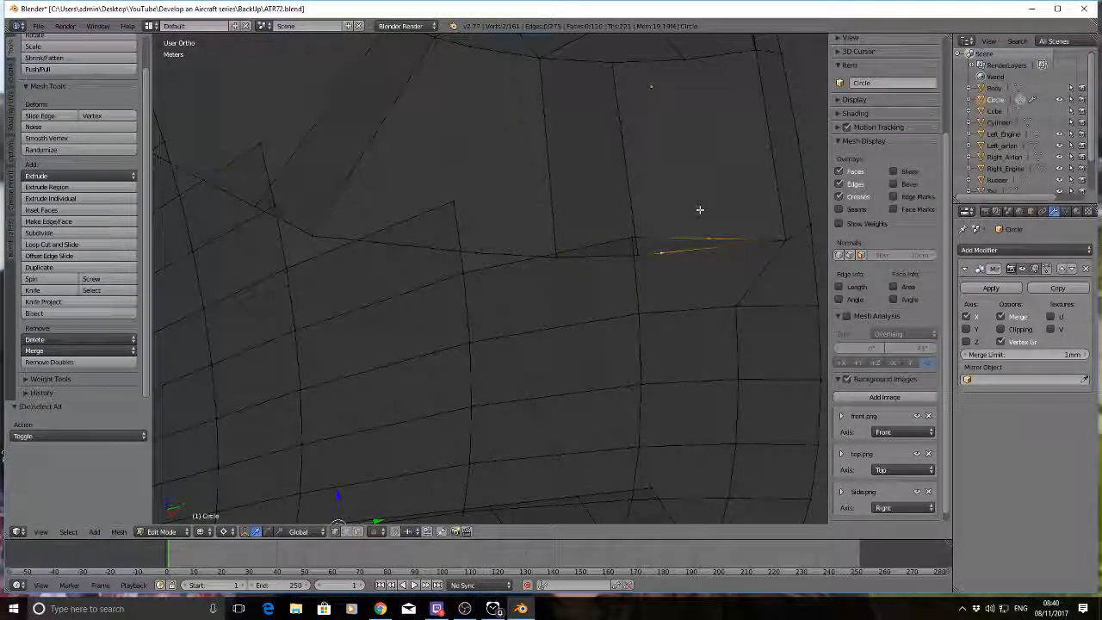
key(alt+m)
click(698, 211)
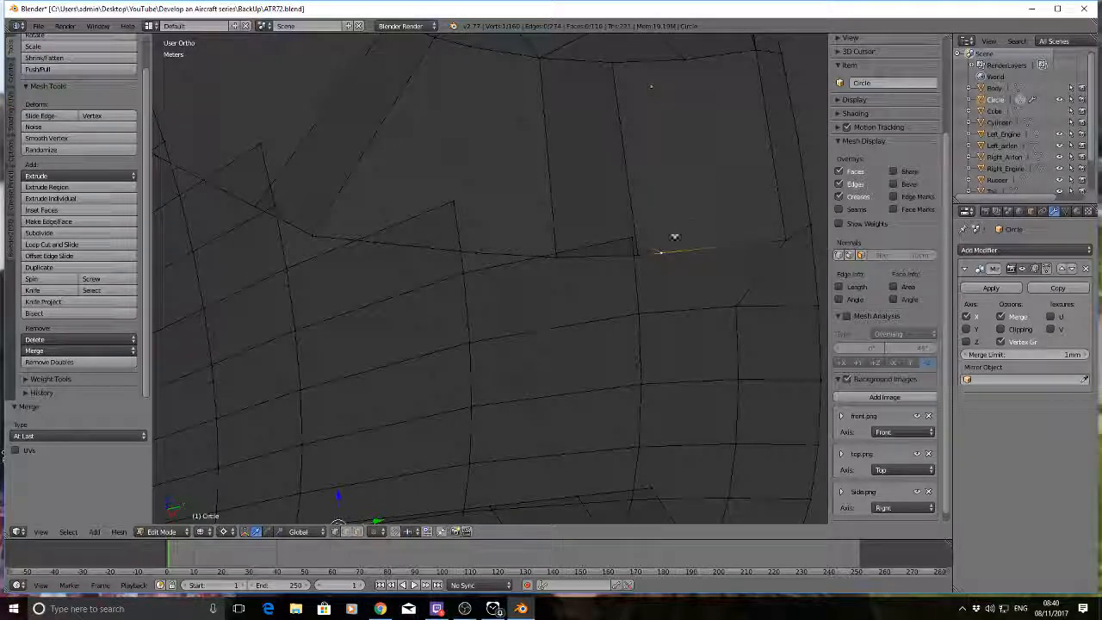
Step: Merge the nose vertex beside the side window's front lower corner into that corner, using At Last, and clear the selection
right_click(633, 239)
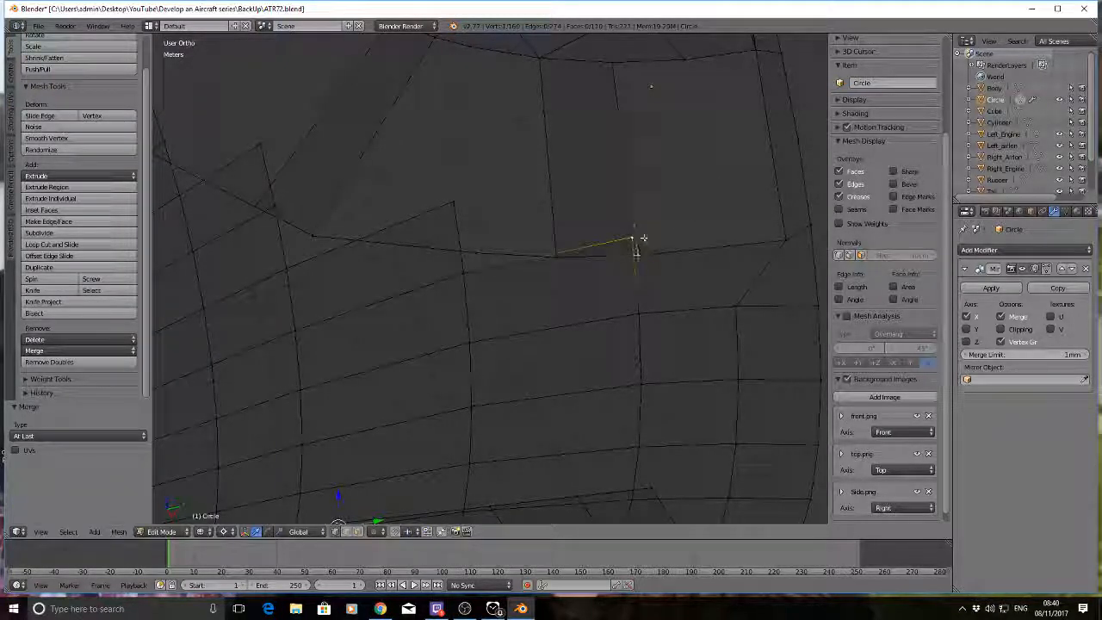
shift+right_click(642, 240)
key(alt+m)
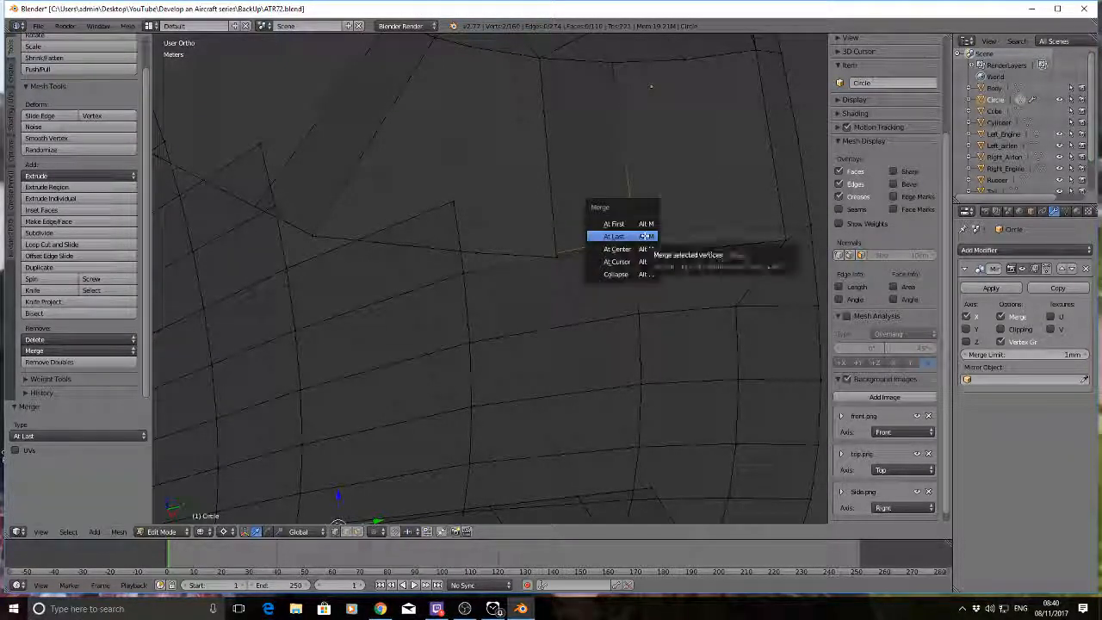
click(646, 236)
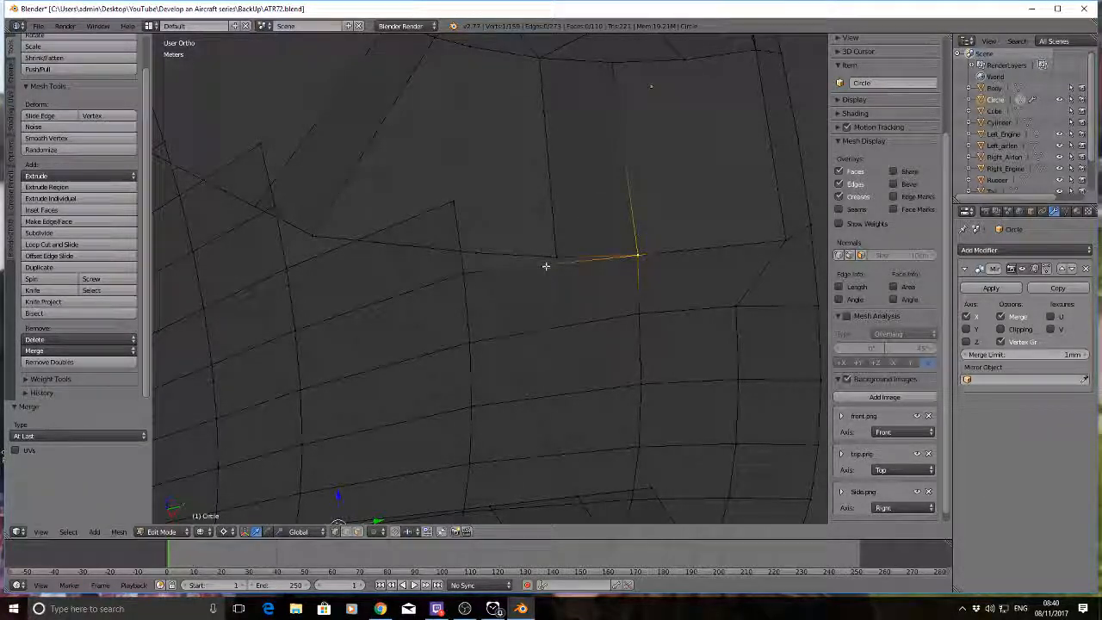
key(a)
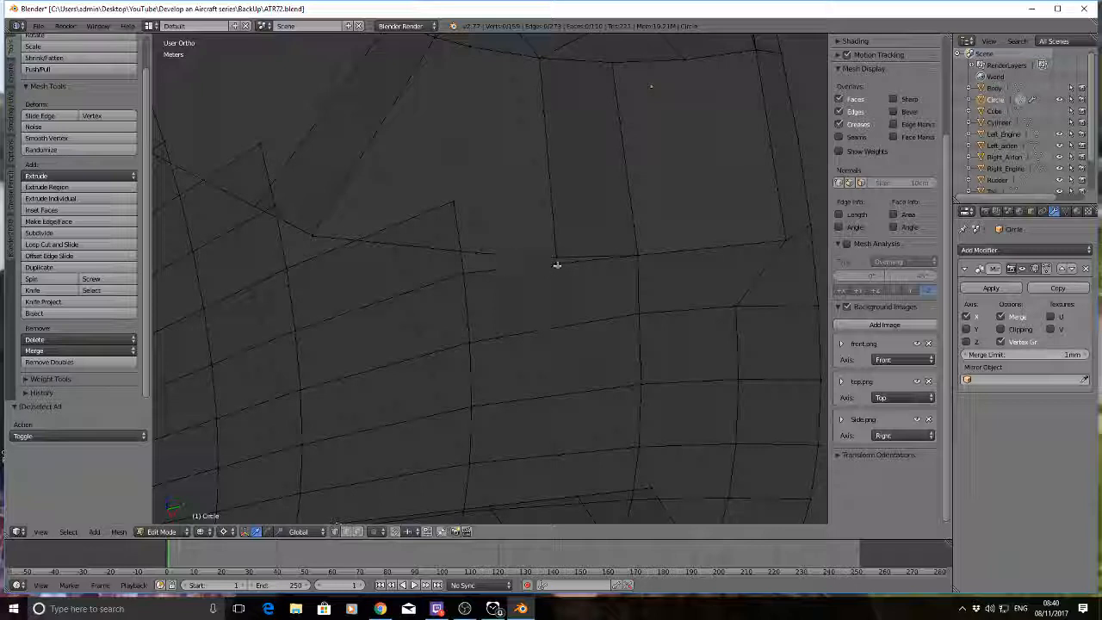
Step: Subdivide the nose edge between the side window's front lower corner and the next nose vertex forward with one cut
right_click(635, 253)
shift+right_click(461, 271)
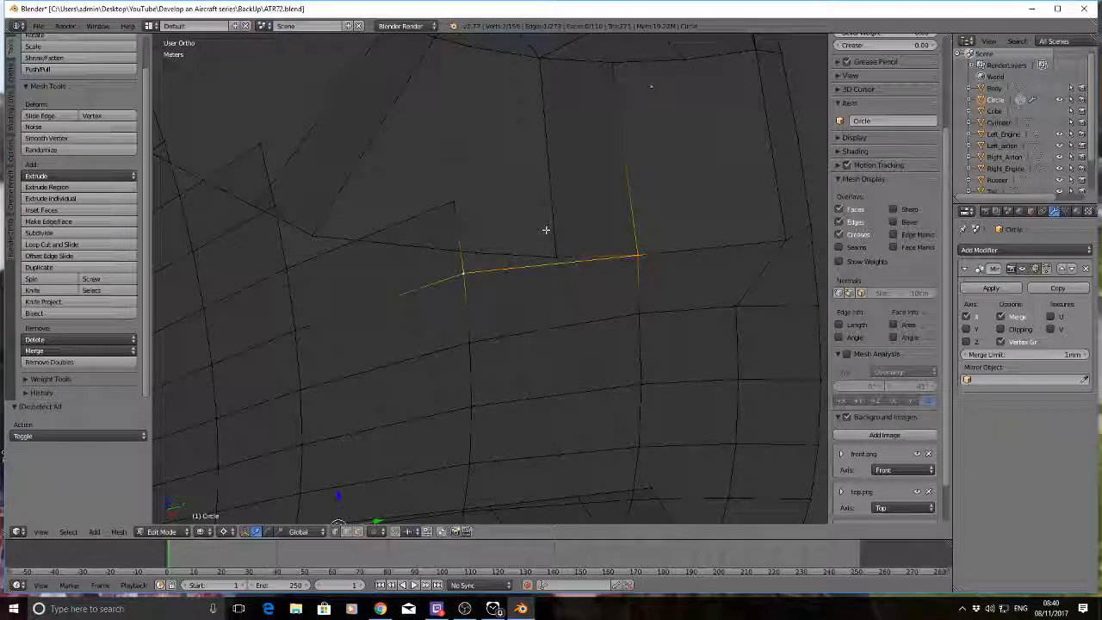
key(ctrl+r)
key(Escape)
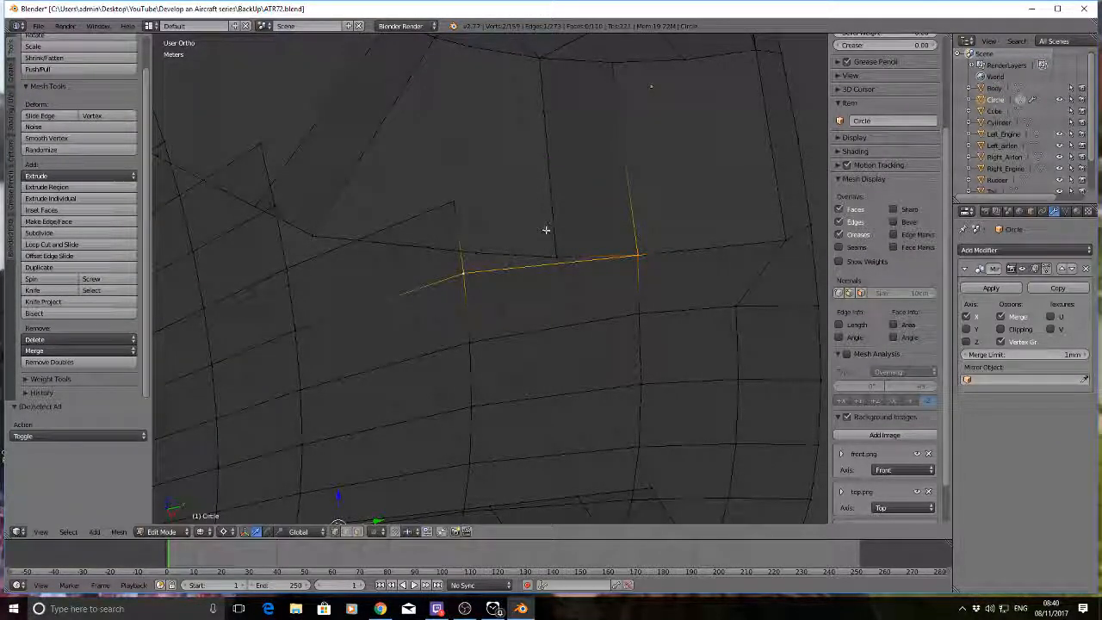
key(w)
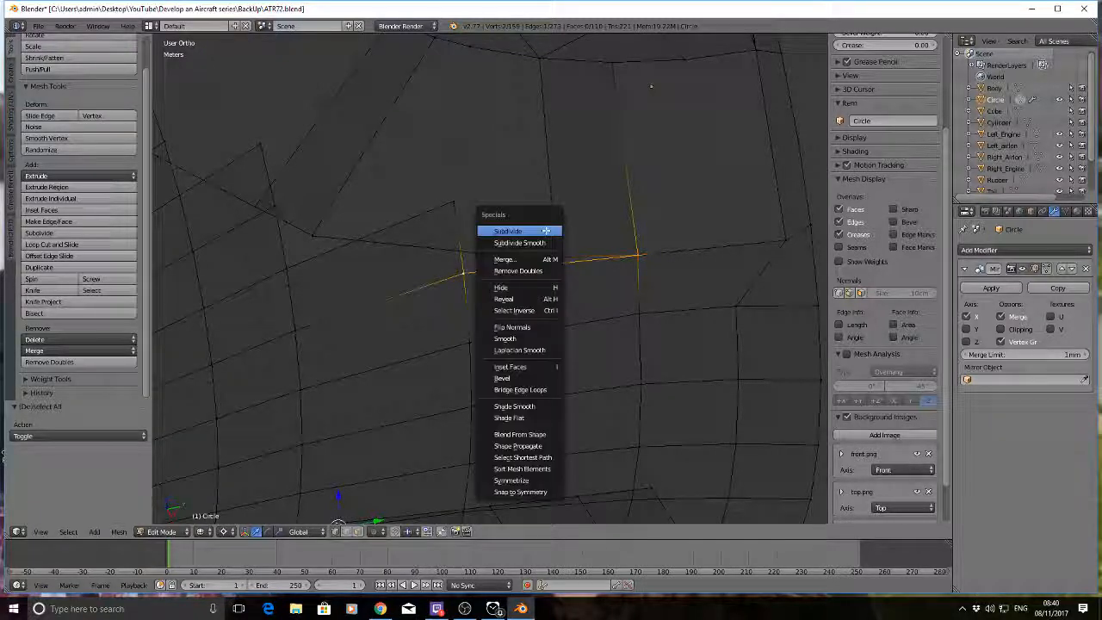
click(546, 231)
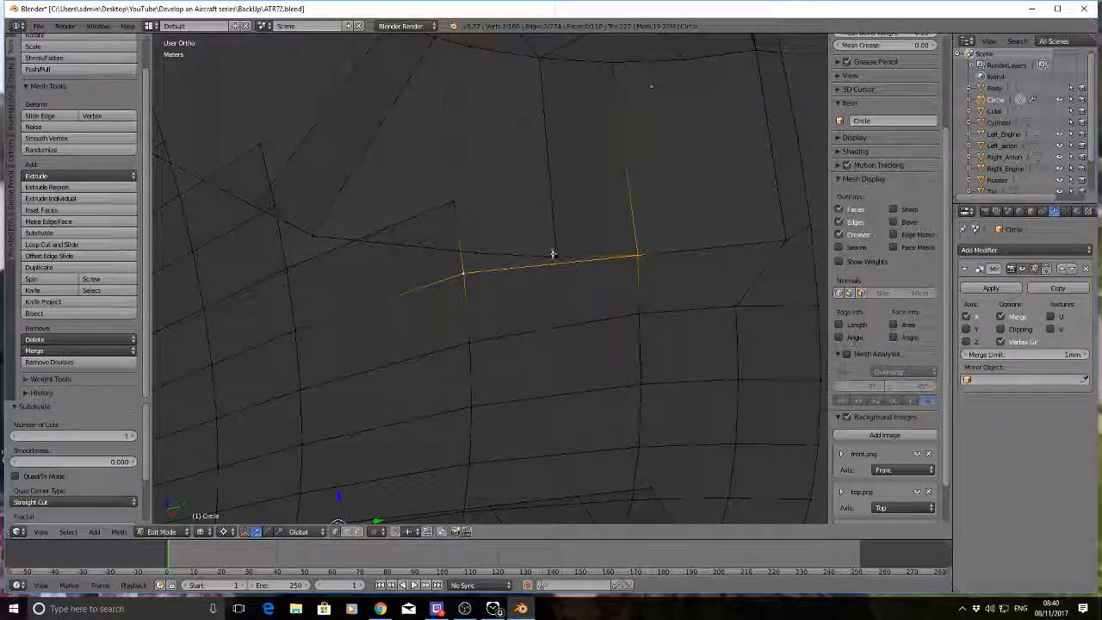
Step: Merge the new edge midpoint into the rear lower corner of the window in front of the pillar, using At Last
key(a)
click(549, 261)
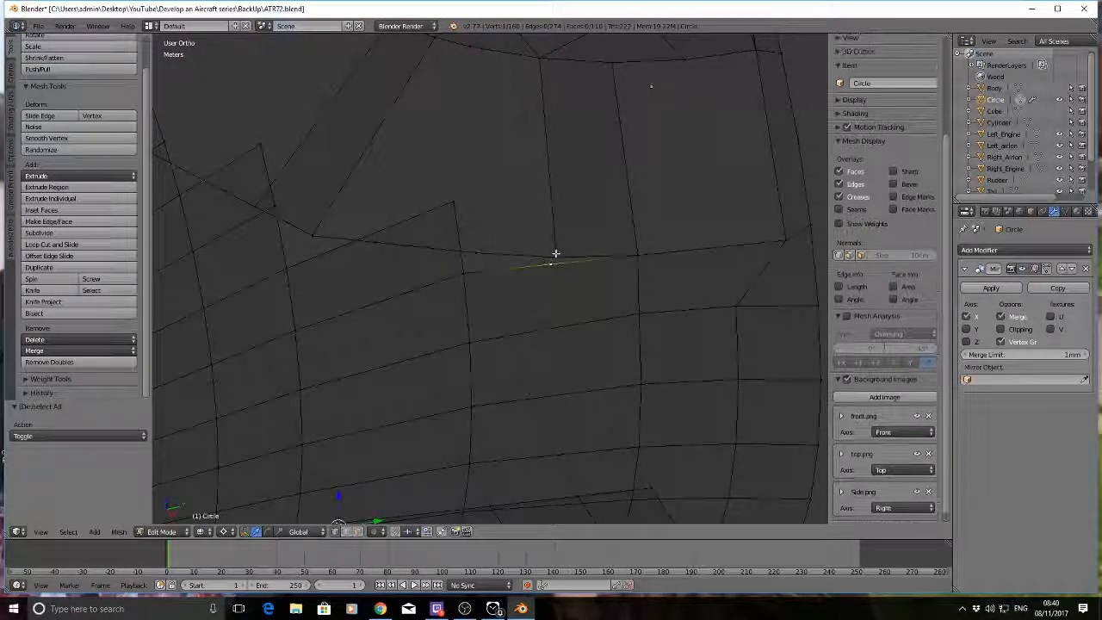
key(e)
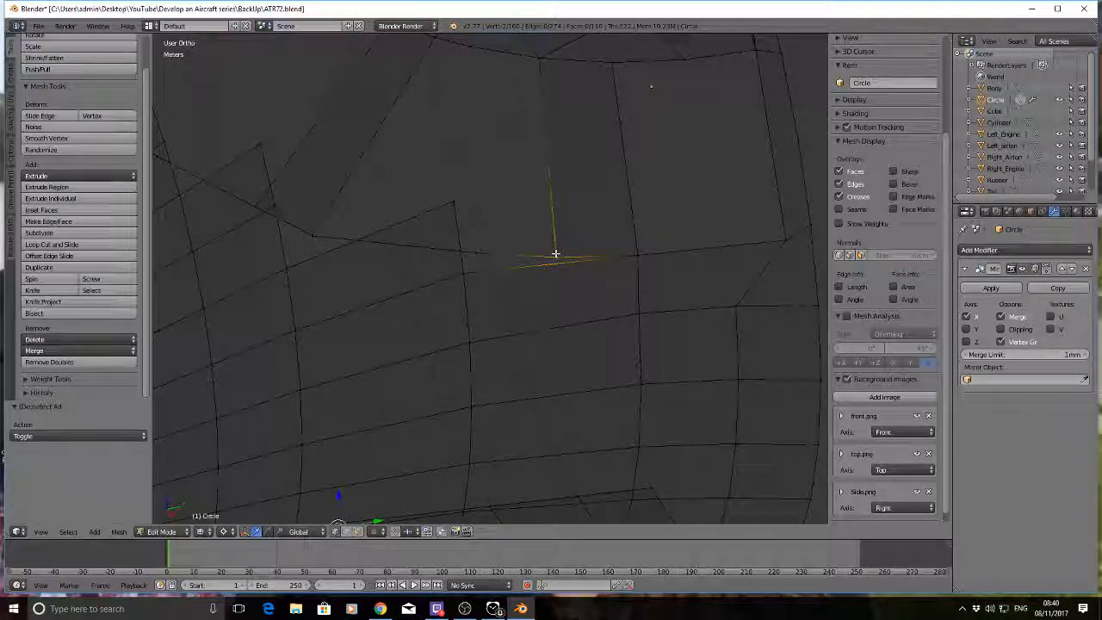
key(alt+m)
click(551, 252)
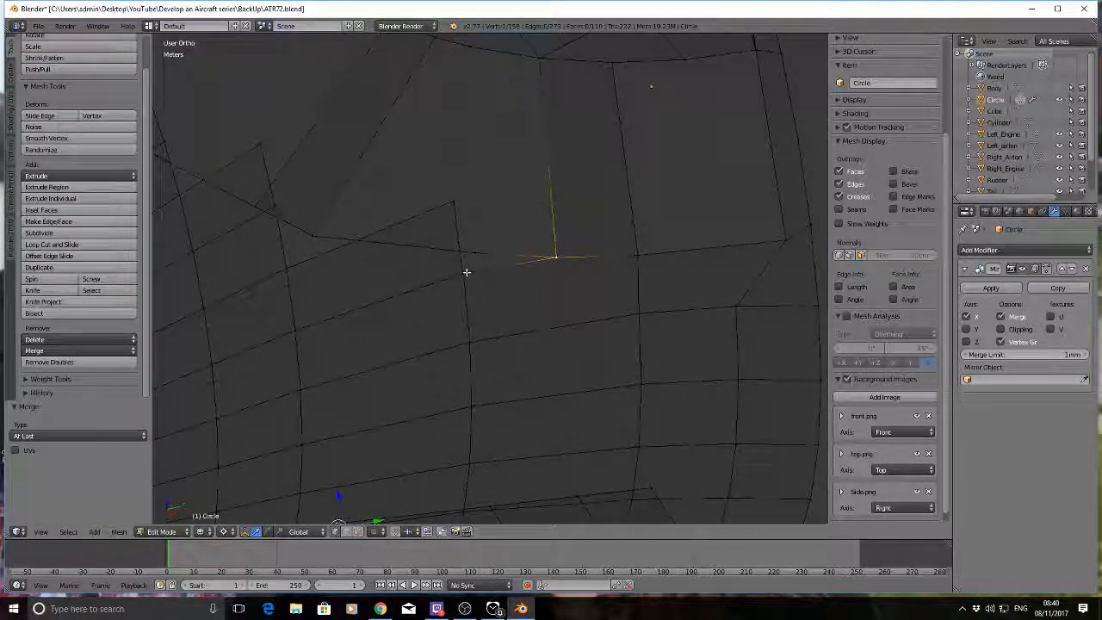
Step: Merge the next nose vertex forward into the closest vertex on the front window's lower edge, using At Last
right_click(467, 268)
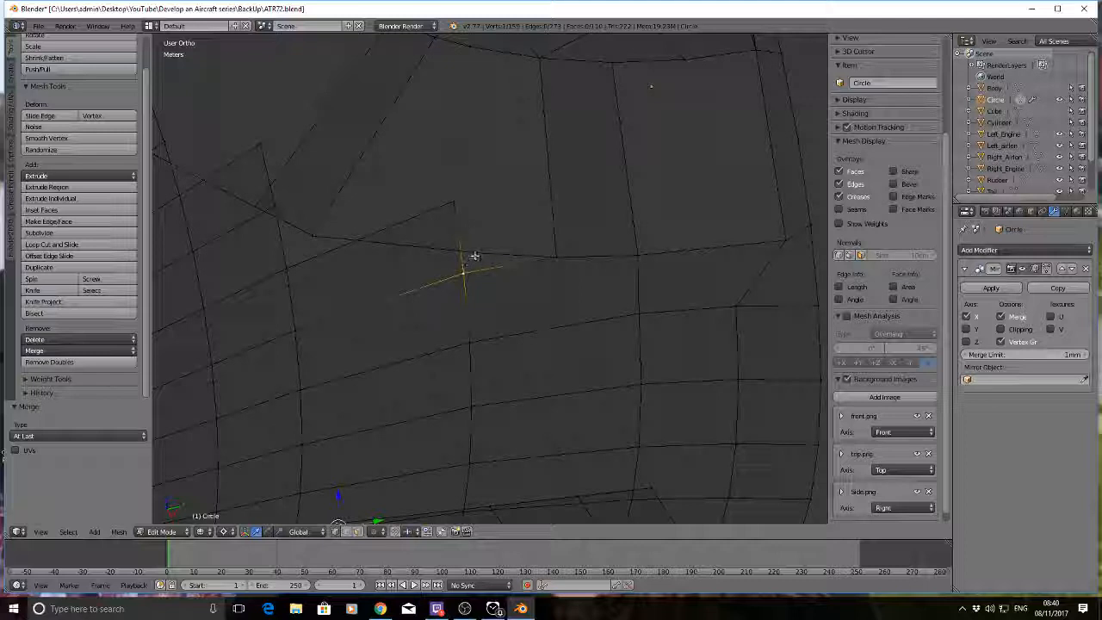
shift+right_click(472, 256)
key(alt+m)
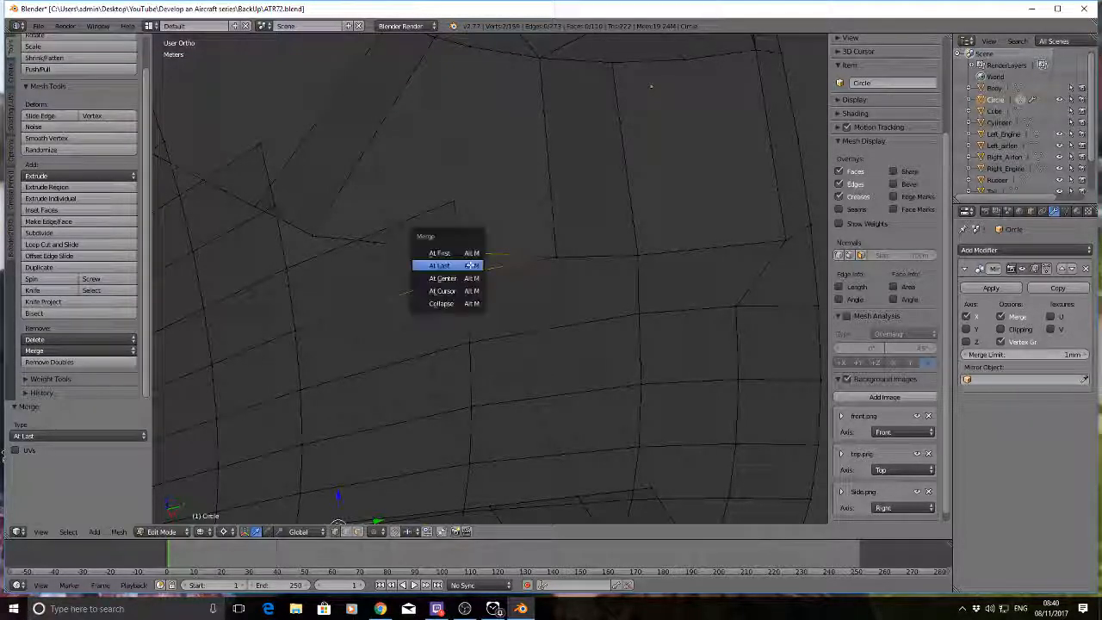
click(470, 265)
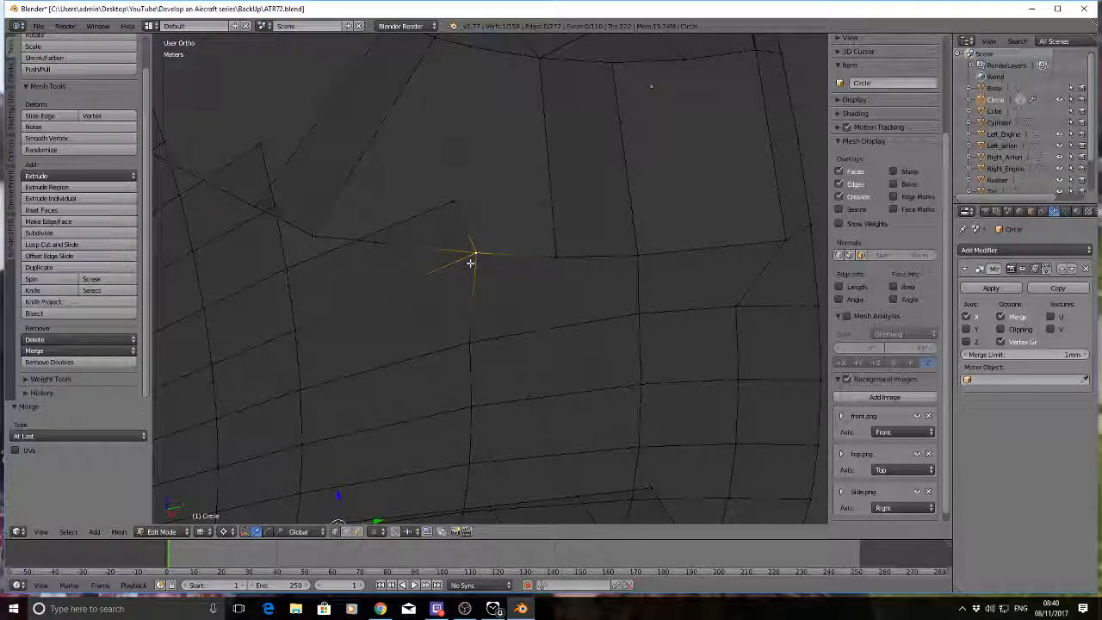
Step: Merge the nose vertex protruding into the front window opening into the lower-edge vertex near its front corner, using At Last, and clear the selection
right_click(456, 203)
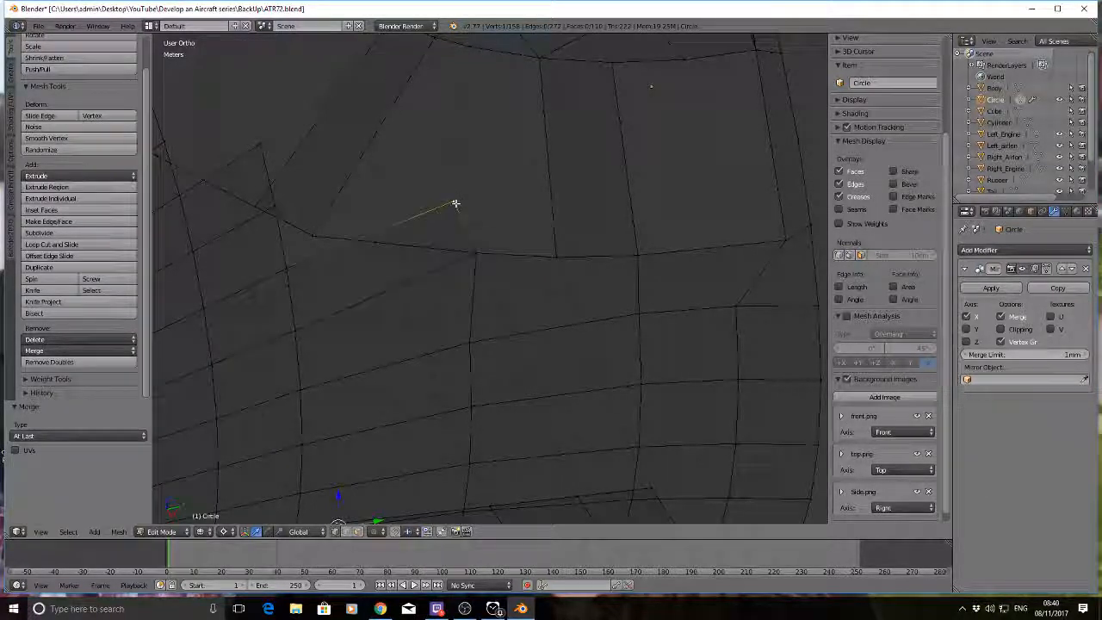
shift+right_click(373, 241)
key(alt+m)
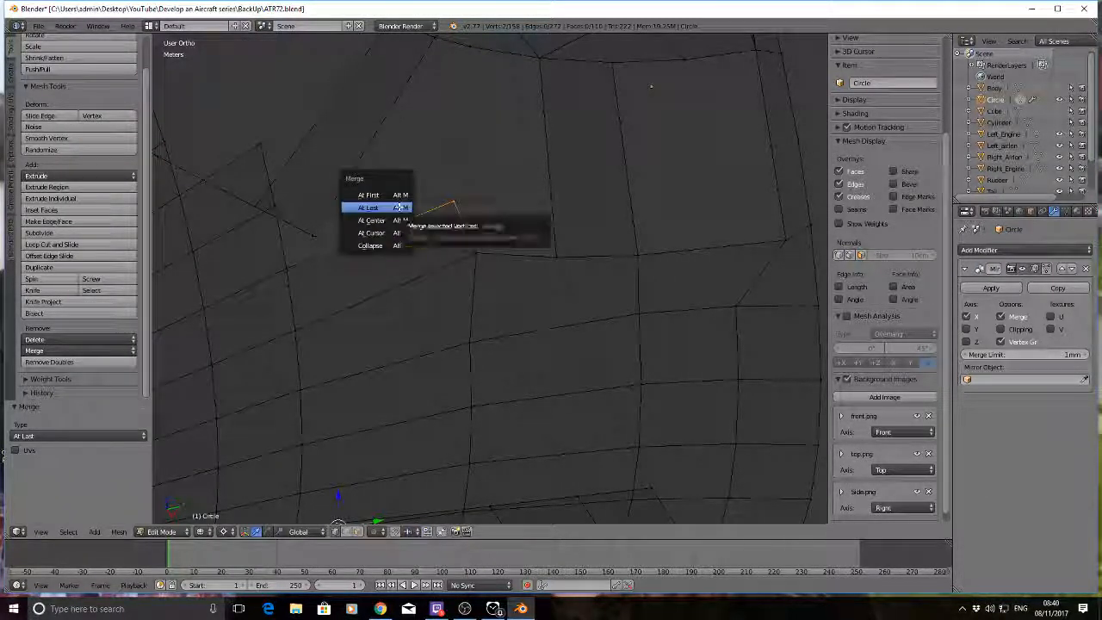
click(399, 207)
key(a)
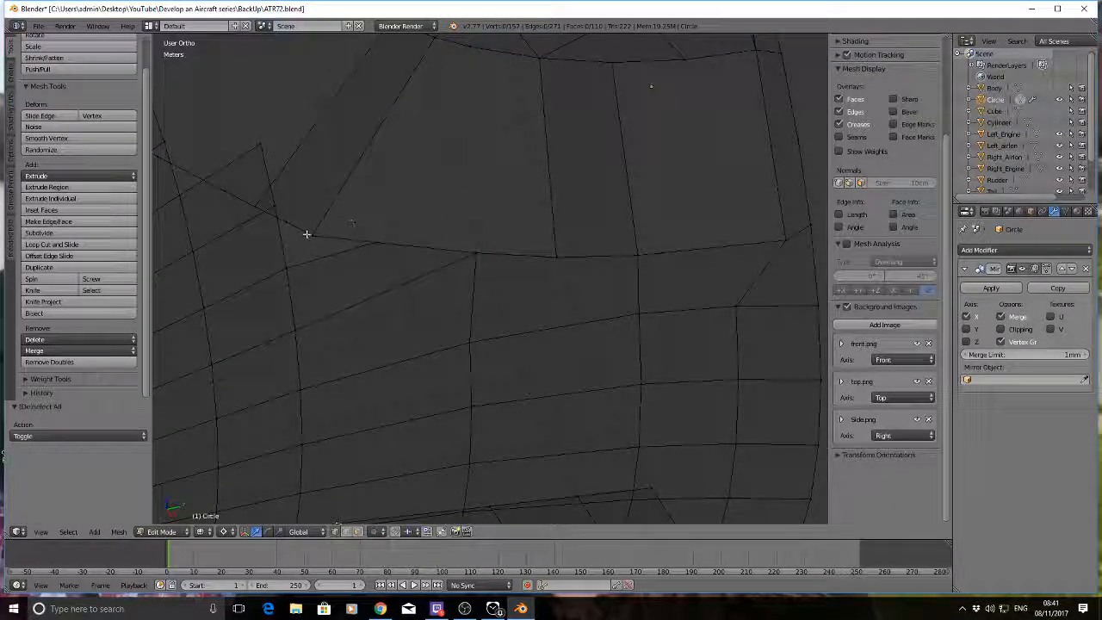
shift+middle_drag(307, 234, 576, 202)
scroll(577, 212, up, 6)
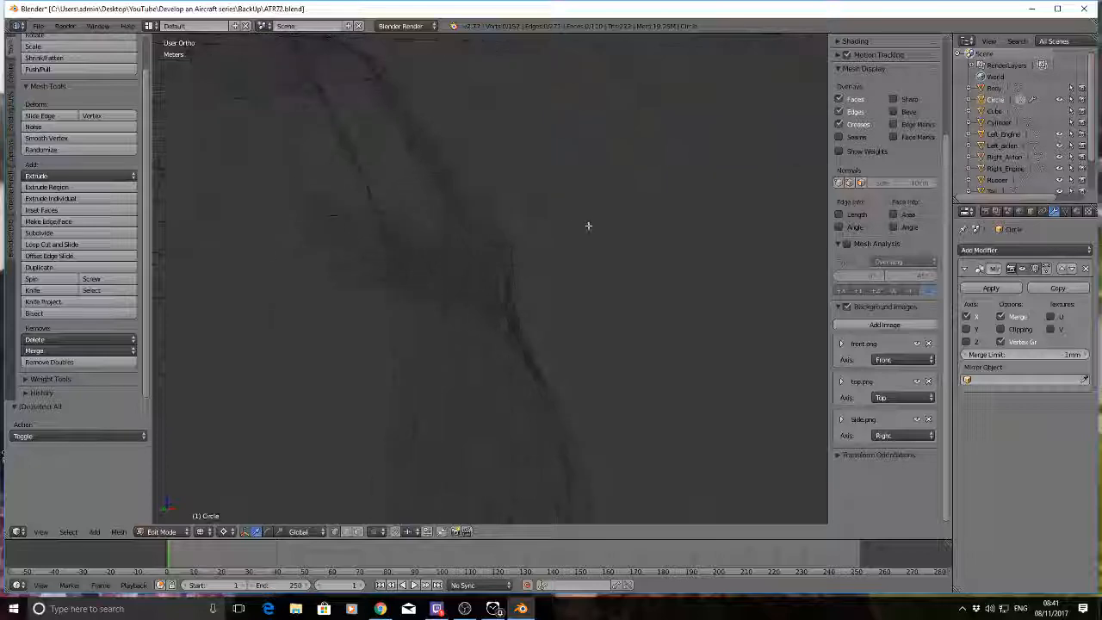
scroll(406, 224, up, 6)
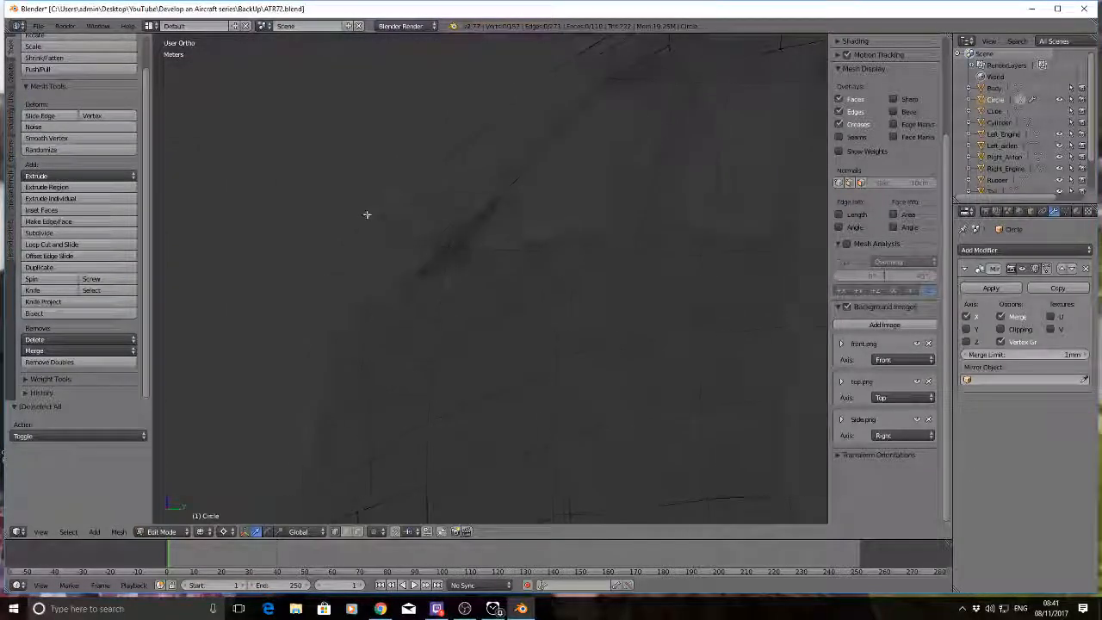
Step: Merge the nose vertex just below the pillar behind the frontmost window into the pillar's rear lower corner, using At Last
scroll(366, 180, up, 6)
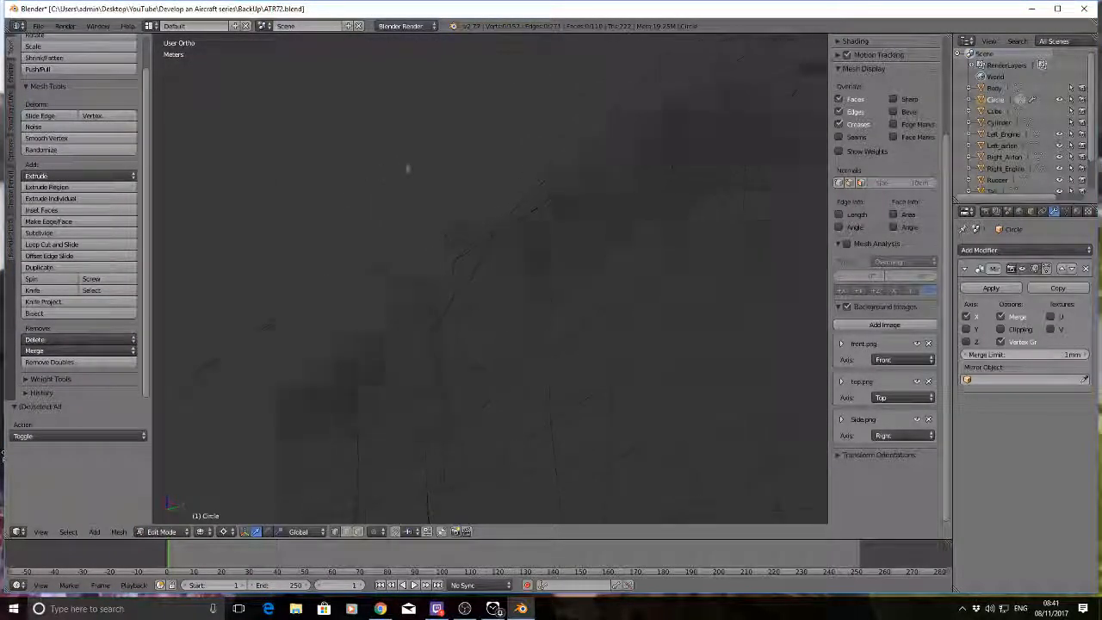
scroll(487, 266, down, 5)
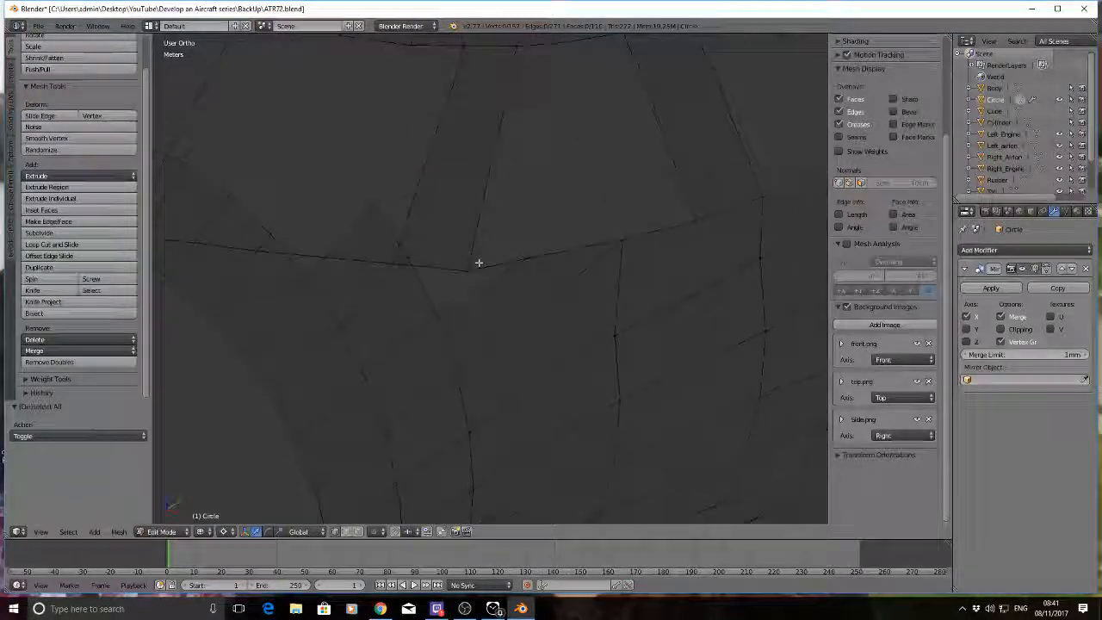
click(436, 307)
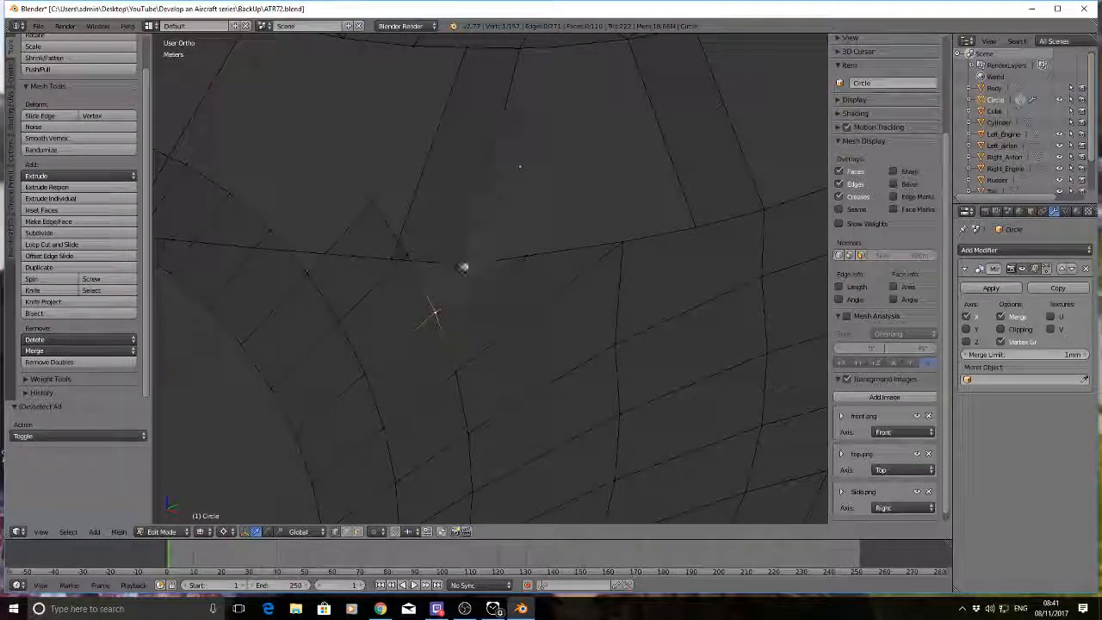
shift+right_click(464, 267)
key(alt+m)
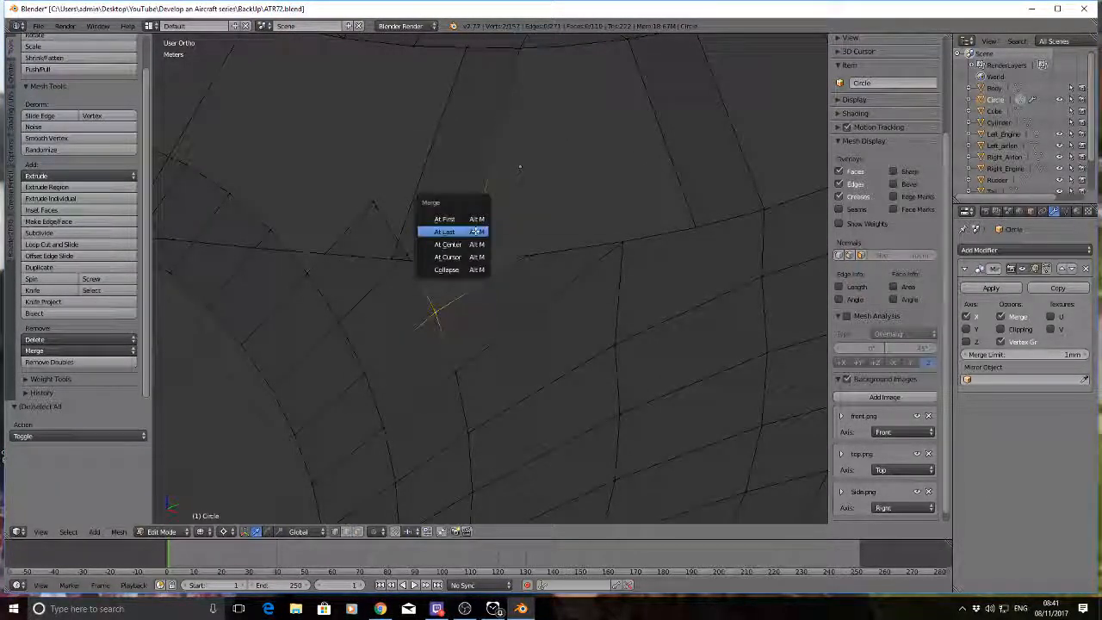
click(476, 232)
key(a)
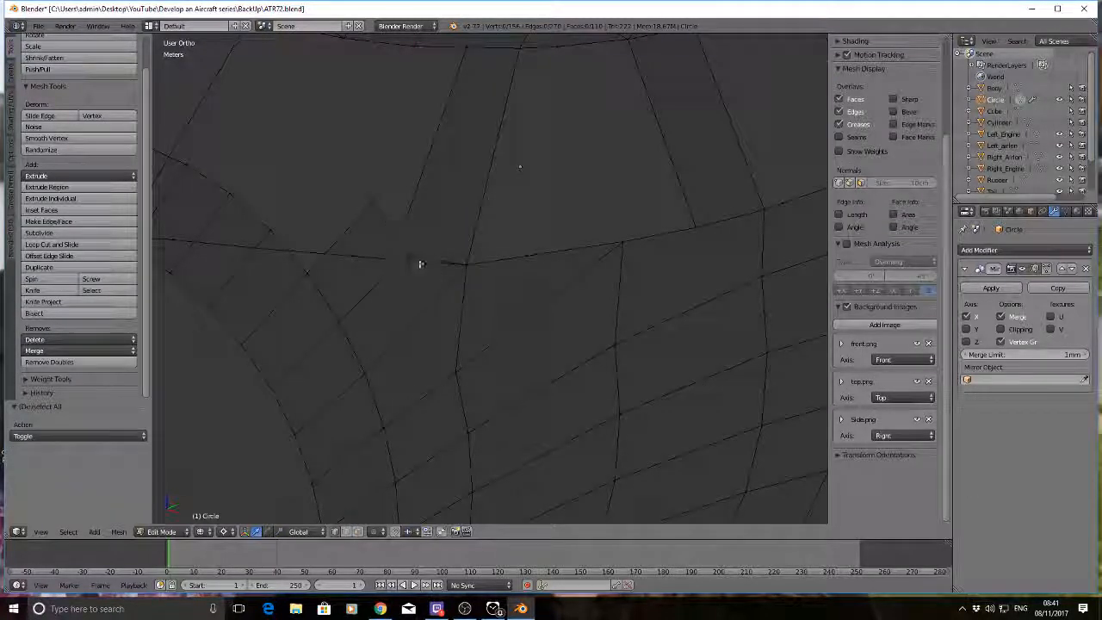
Step: Merge the nose vertex beside that pillar's front lower corner into the vertex midway along the pillar's base, using At Last
right_click(402, 251)
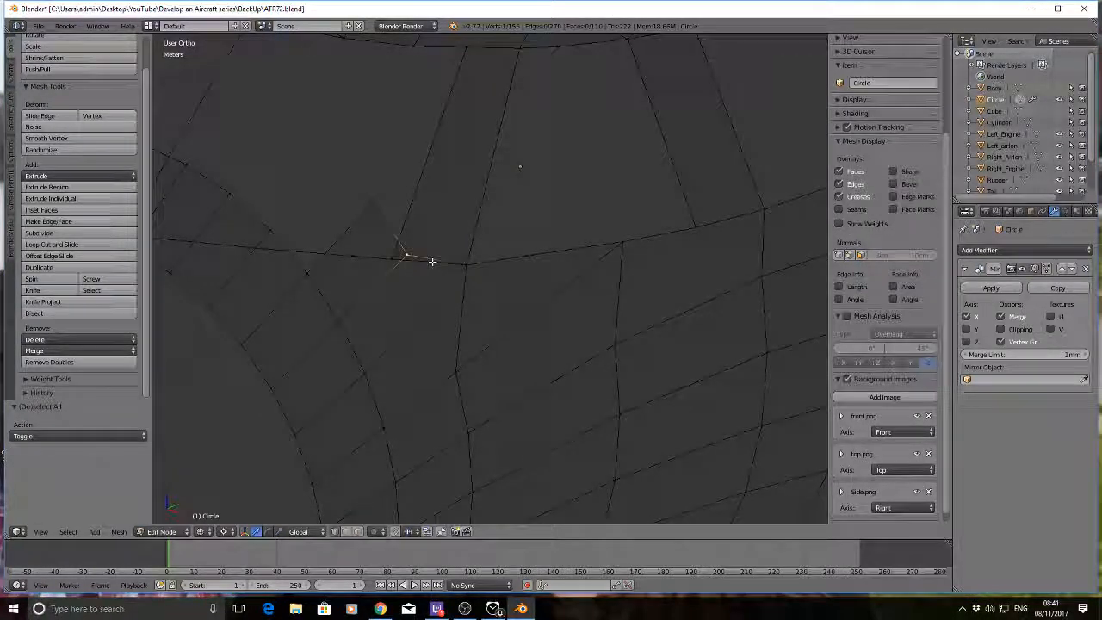
key(alt+m)
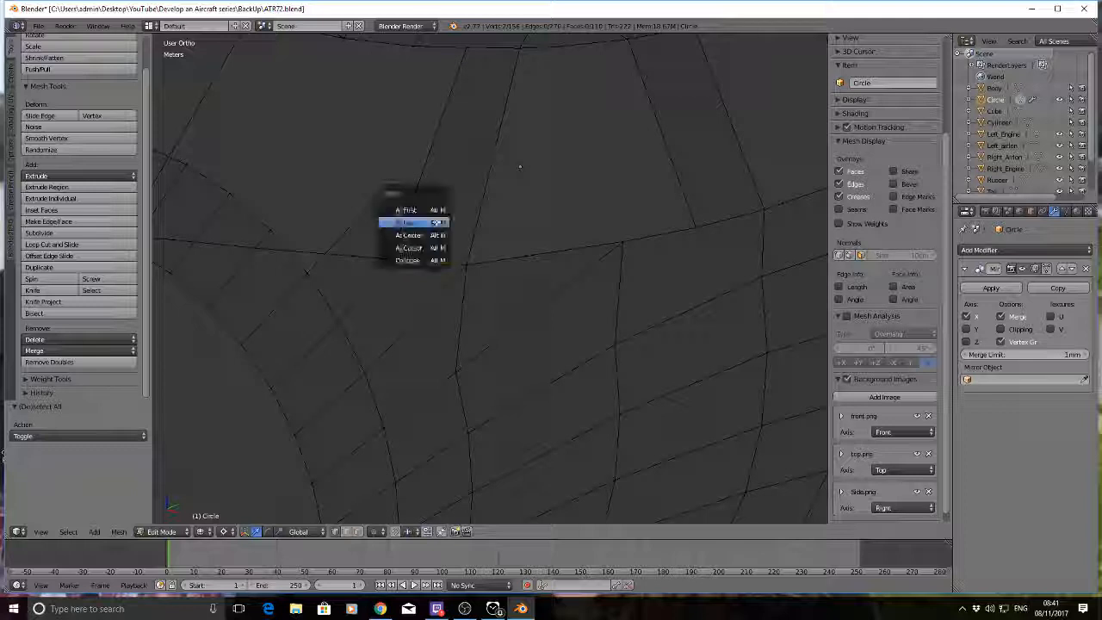
click(436, 221)
key(a)
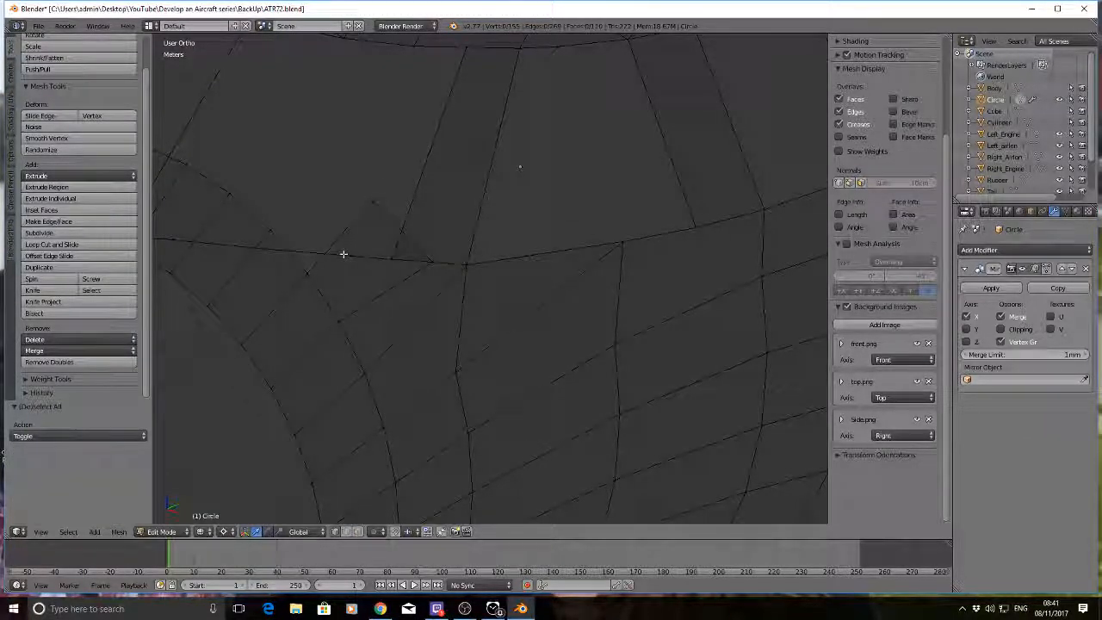
Step: Merge the nose vertex protruding into the frontmost window beside the pillar into the window's rear lower corner, using At Last
scroll(399, 254, down, 6)
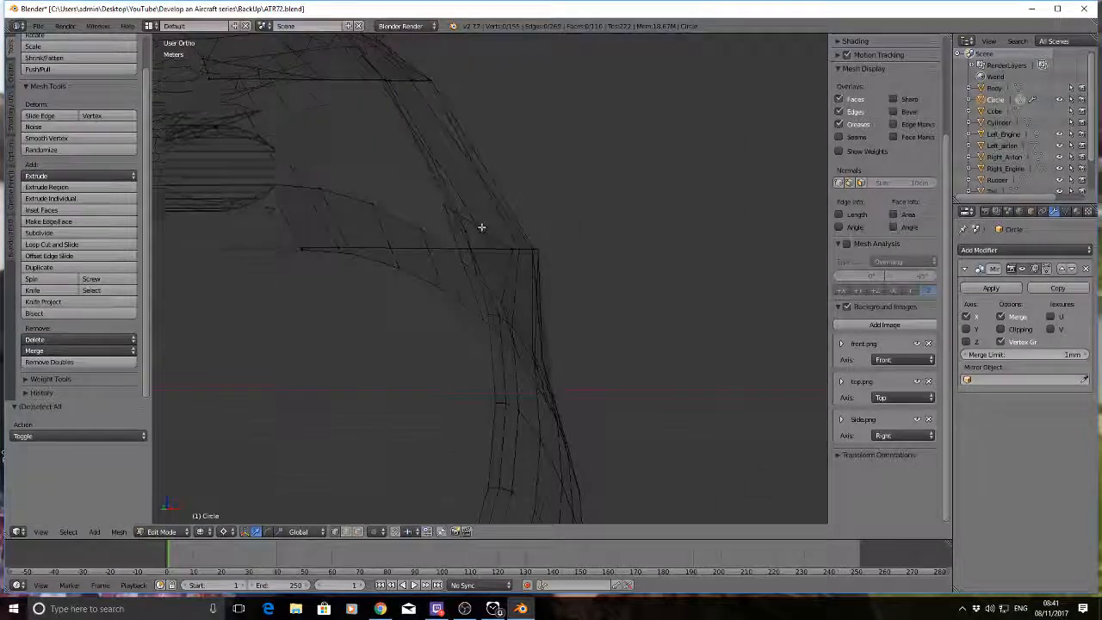
middle_drag(482, 227, 566, 256)
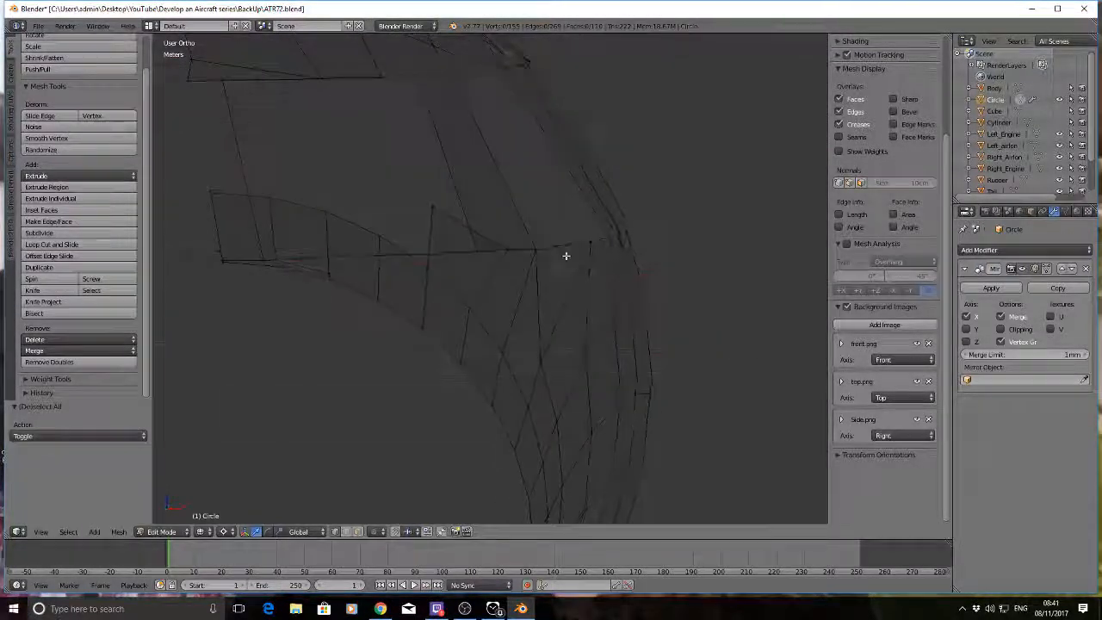
scroll(566, 256, up, 6)
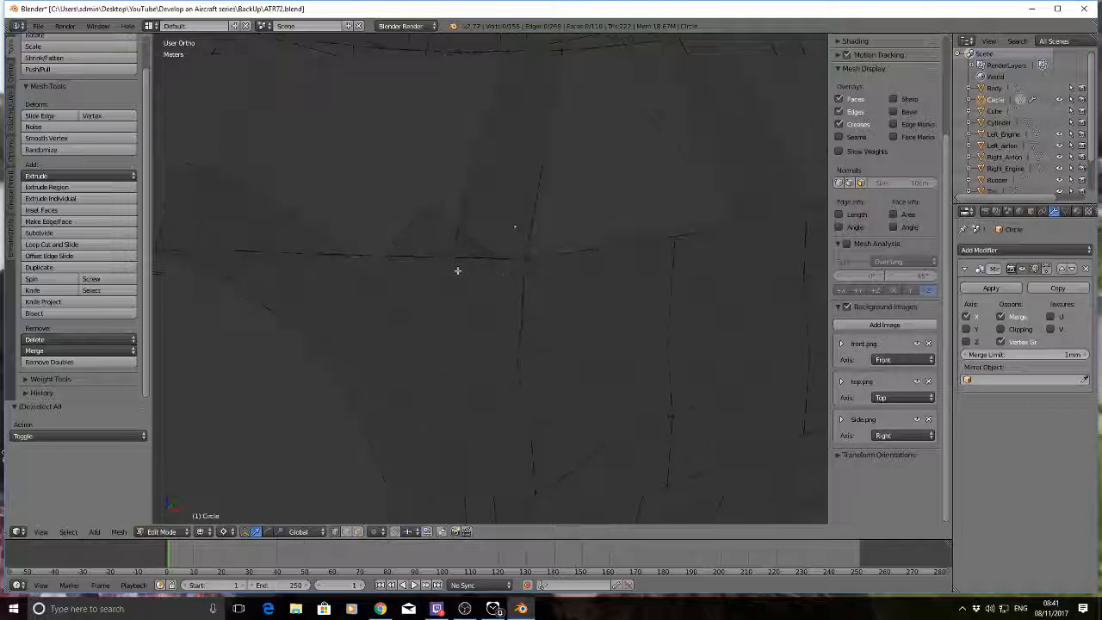
scroll(457, 270, down, 4)
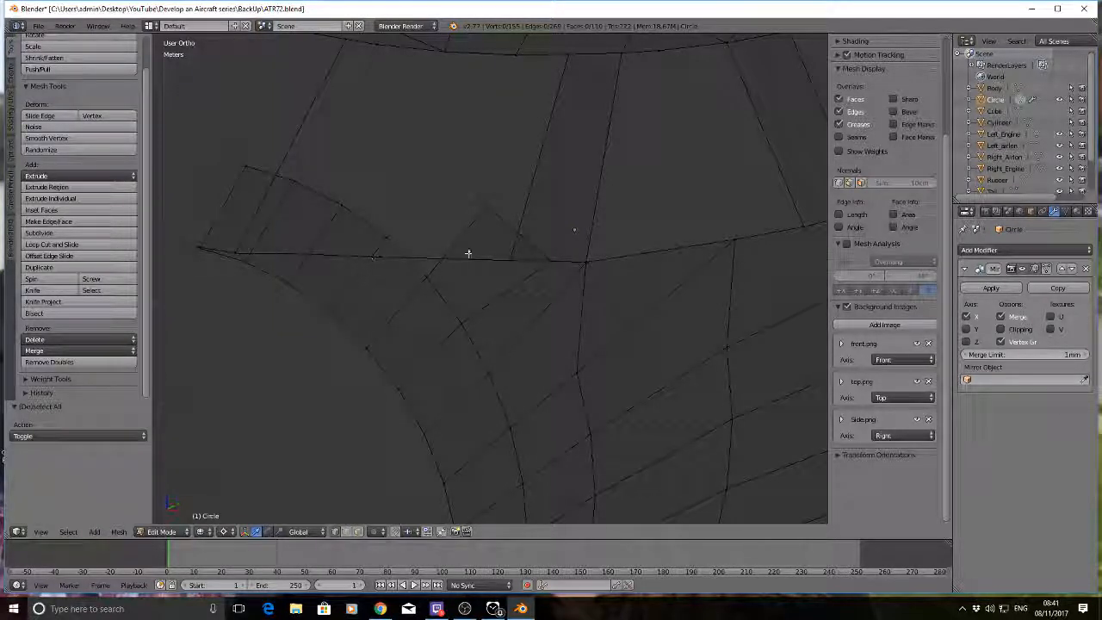
right_click(485, 206)
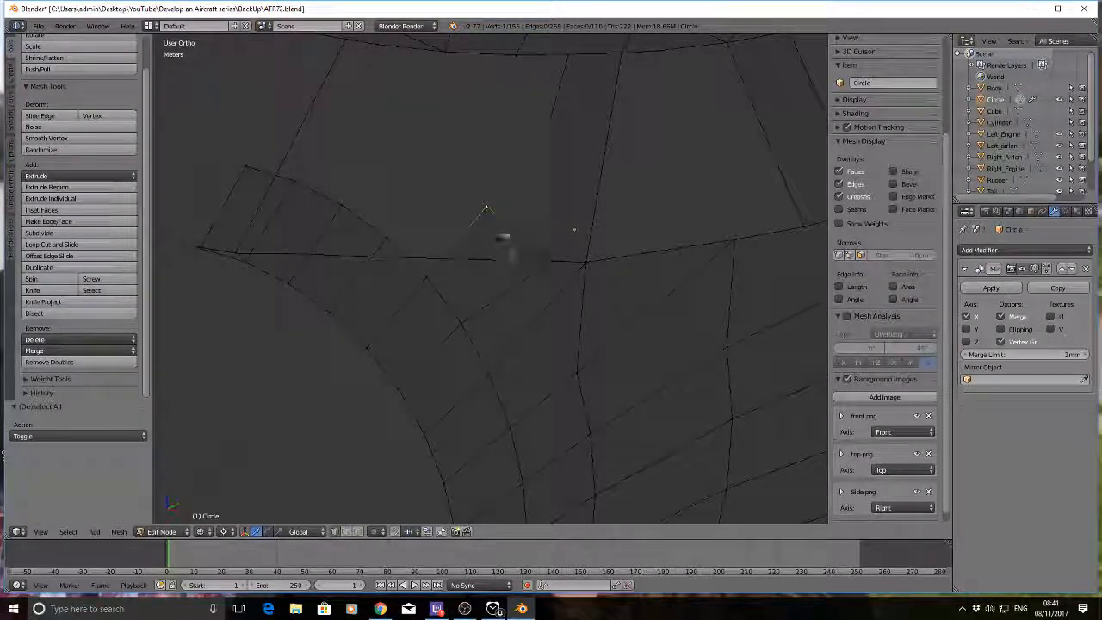
shift+right_click(511, 258)
key(alt+m)
click(481, 195)
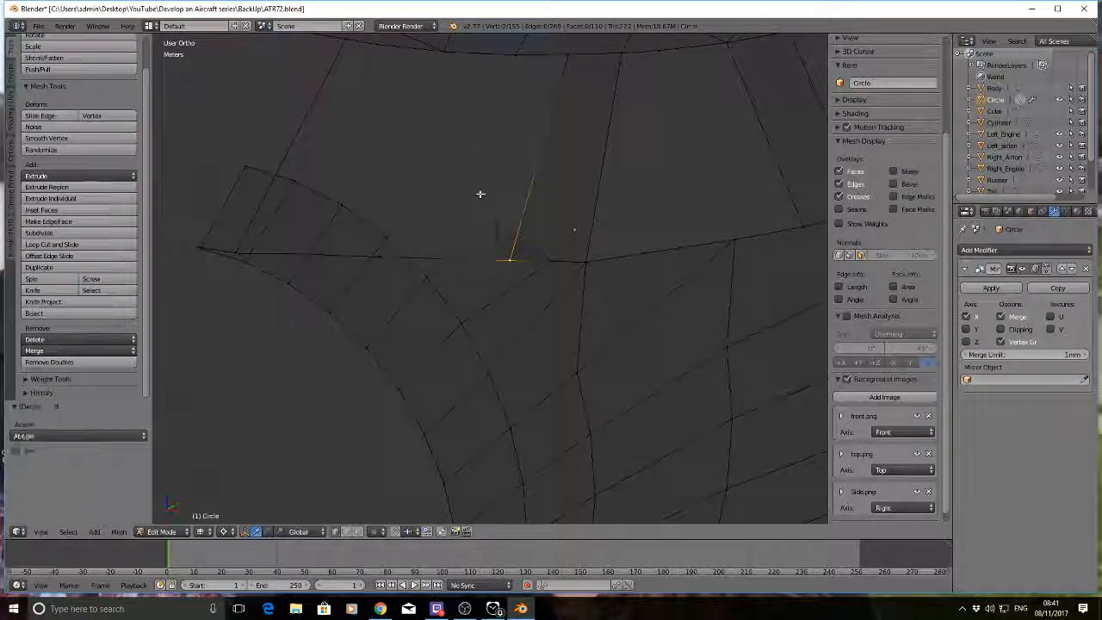
Step: Merge the nose vertex just below the frontmost window's lower edge into the lower-edge vertex nearest the pillar, using At Last
right_click(426, 282)
shift+right_click(471, 261)
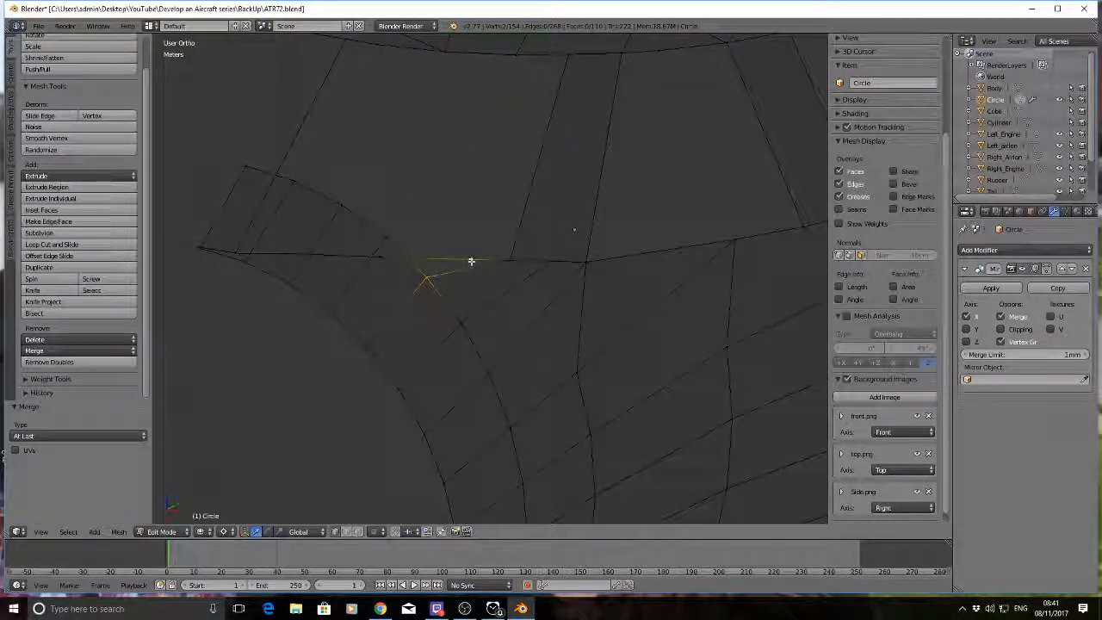
key(alt+m)
click(471, 258)
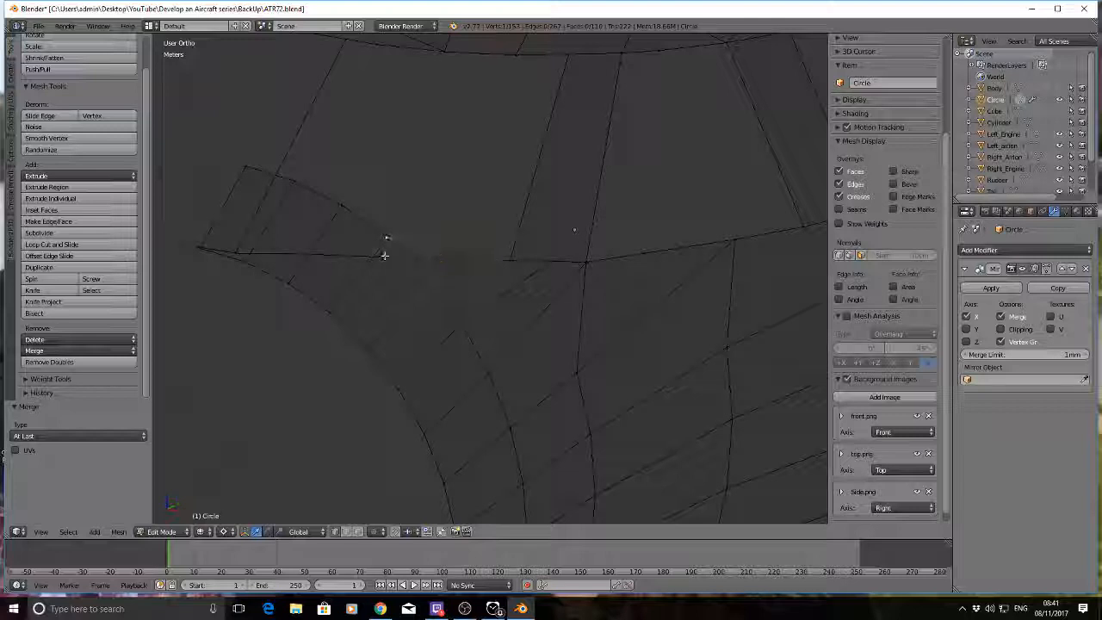
Step: Merge the next nose vertex forward, slightly above the frontmost window's lower edge, into the lower-edge vertex beneath it, using At Last
right_click(384, 255)
shift+right_click(416, 234)
key(alt+m)
click(408, 232)
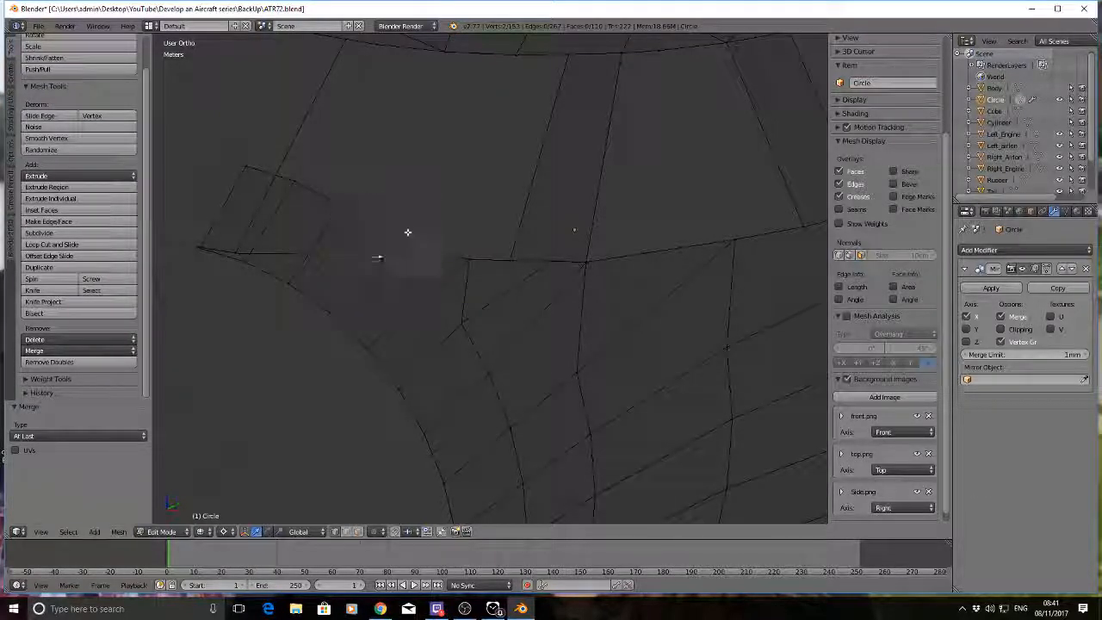
Step: Merge the following protruding nose vertex into the lower-edge vertex closest to the frontmost window's front corner, using At Last, and clear the selection
click(339, 209)
right_click(341, 217)
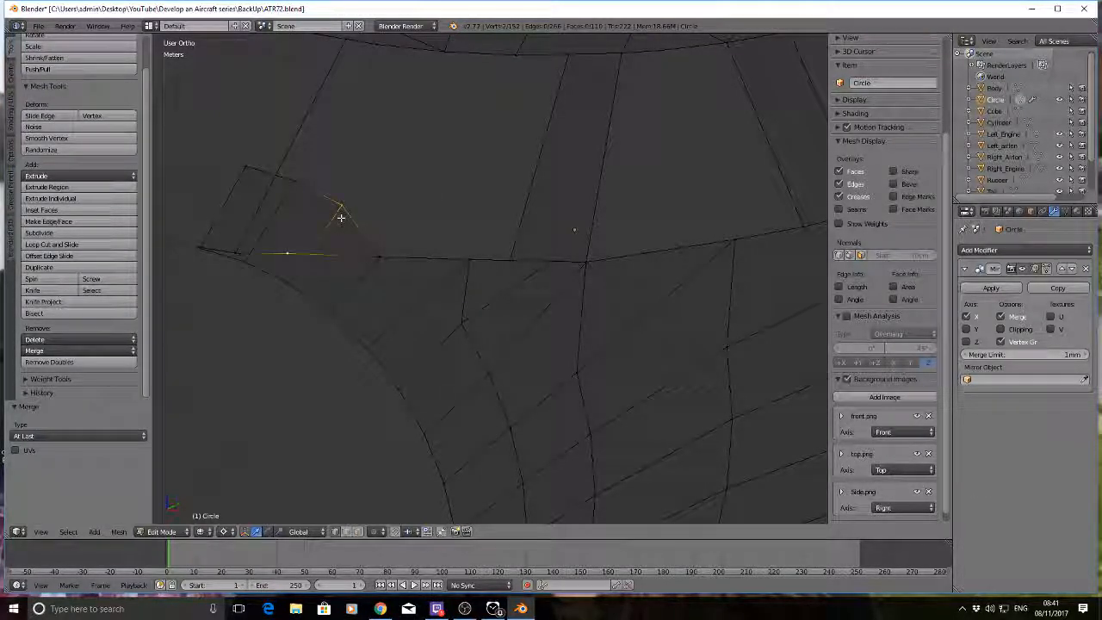
key(alt+m)
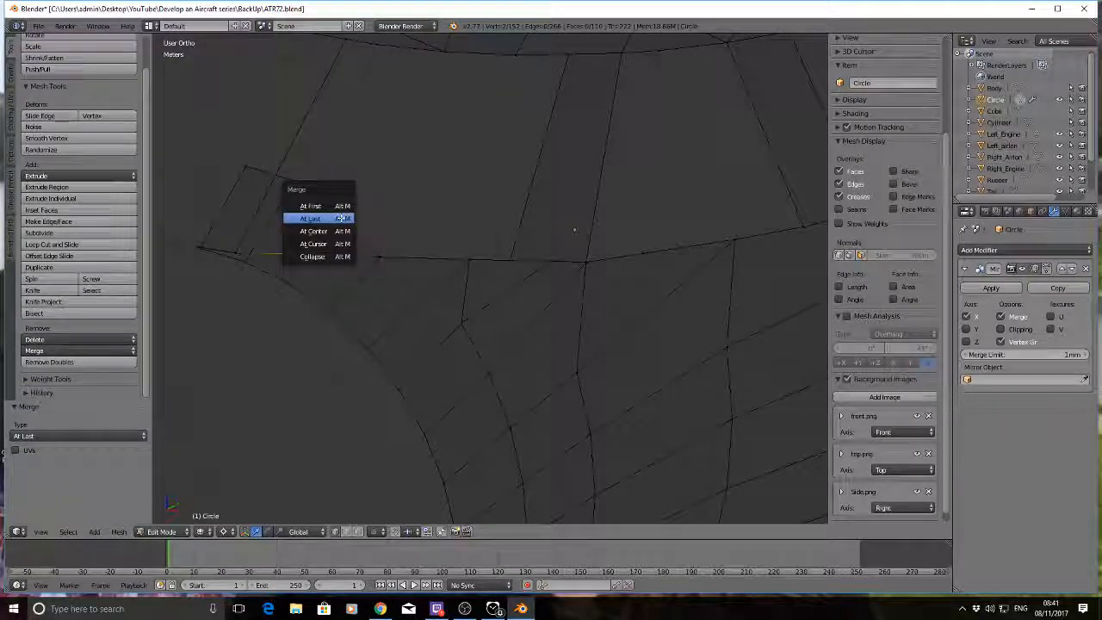
click(341, 217)
key(a)
Step: Merge the protruding nose vertex beside the centre pillar into the frontmost window's front lower corner, using At Last
shift+middle_drag(299, 226, 411, 231)
right_click(408, 185)
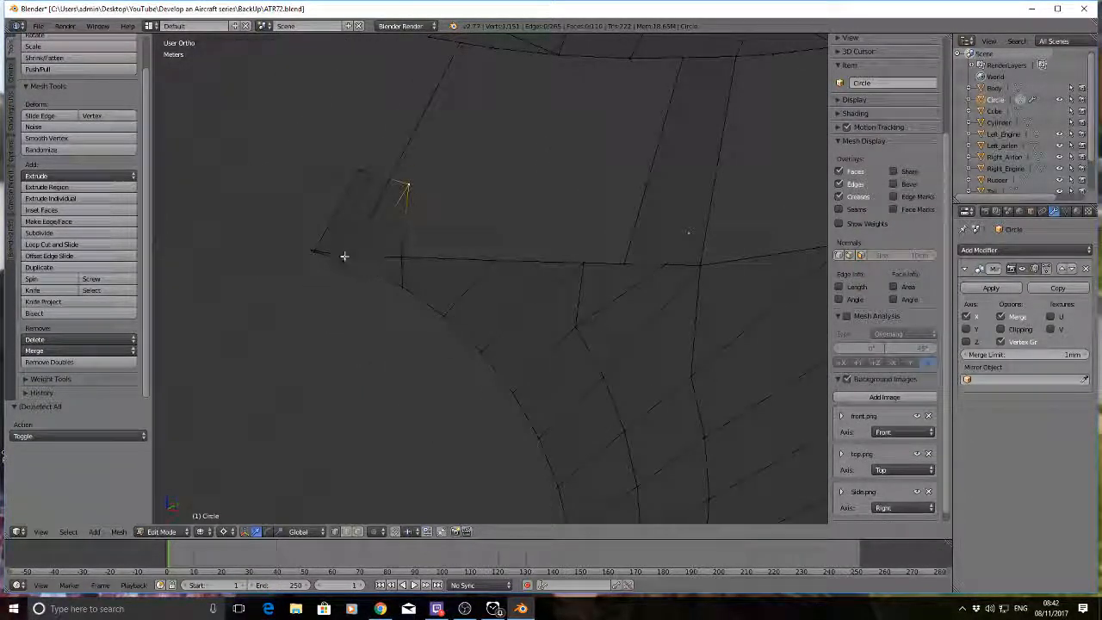
shift+right_click(347, 254)
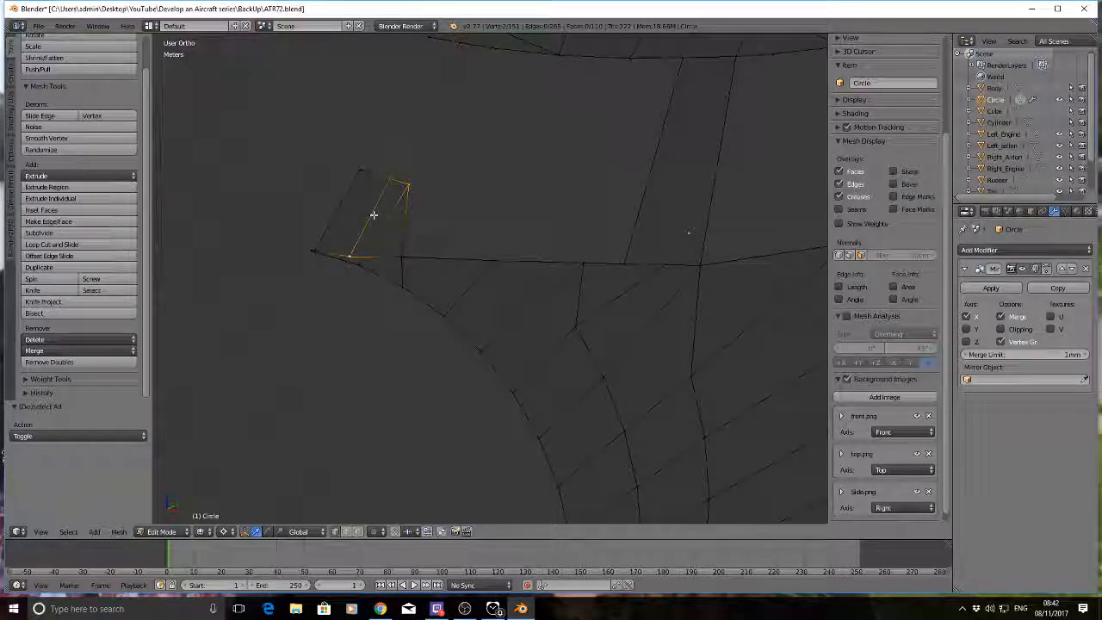
key(alt+m)
click(373, 216)
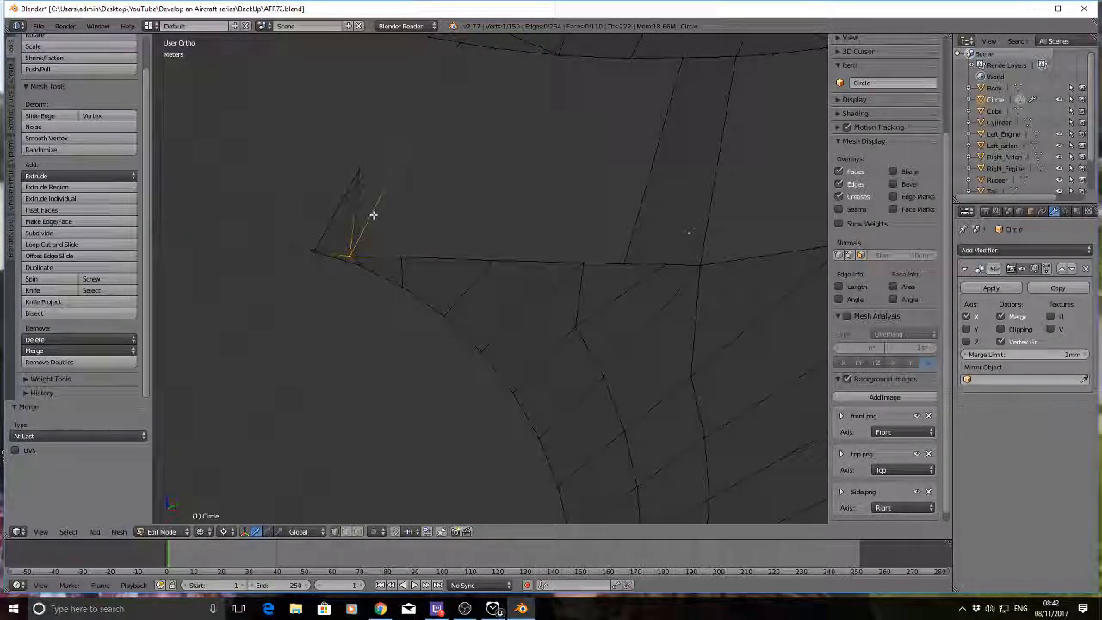
Step: Merge the nose's topmost centreline vertex into the centreline vertex at the centre pillar's base, using At Last, and clear the selection
right_click(356, 173)
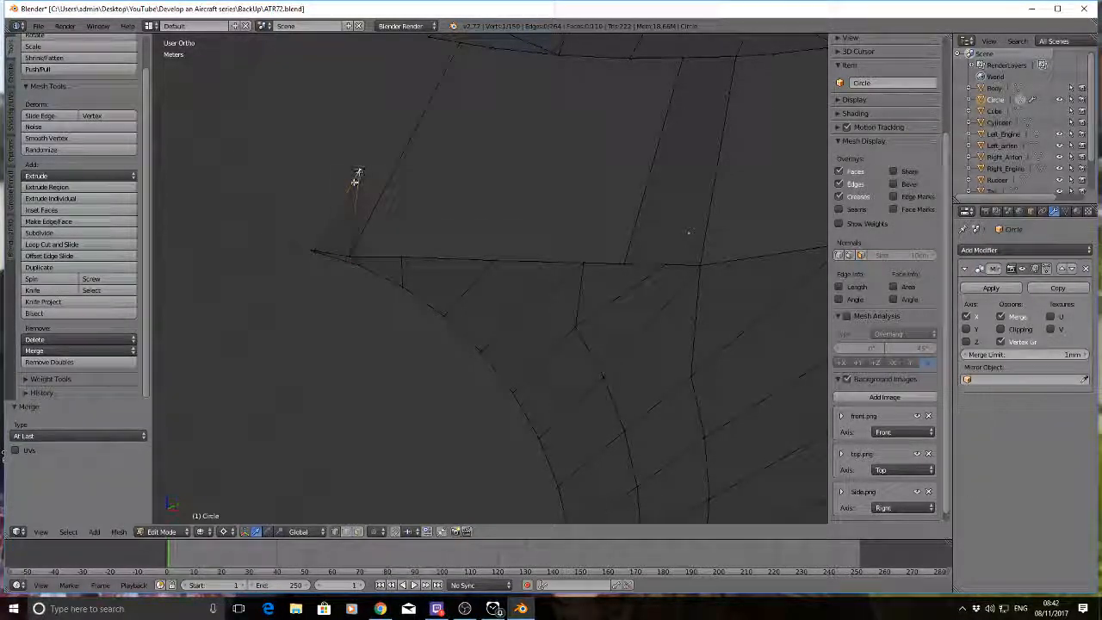
shift+right_click(311, 249)
key(alt+m)
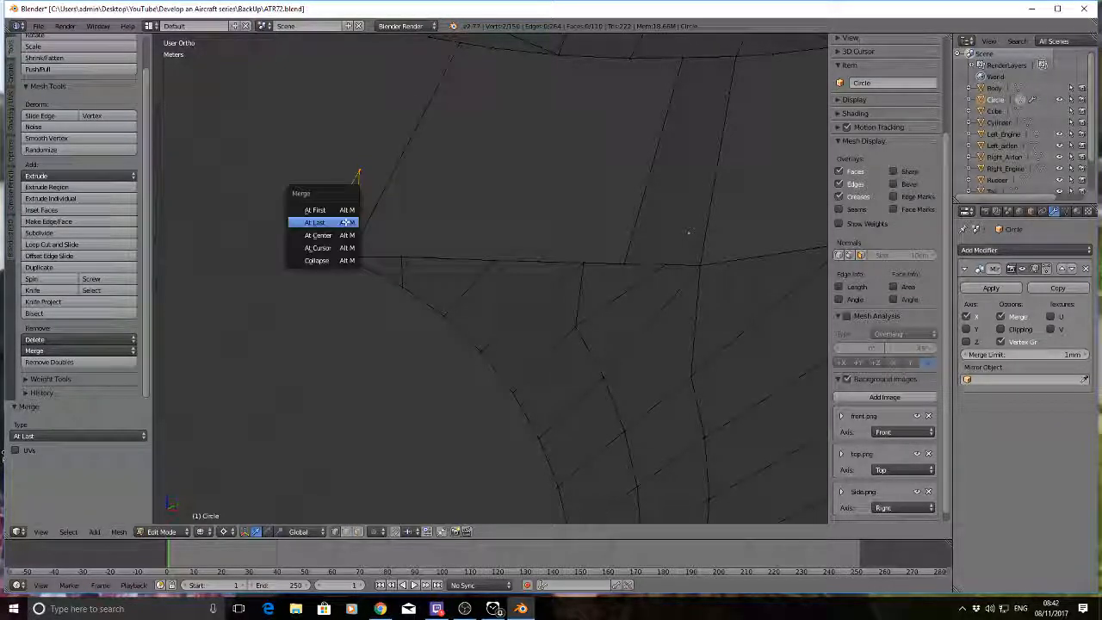
click(358, 222)
key(a)
Step: Examine the joined nose in solid shading and Object Mode, checking the seam below the windows and centre pillar
scroll(418, 237, down, 4)
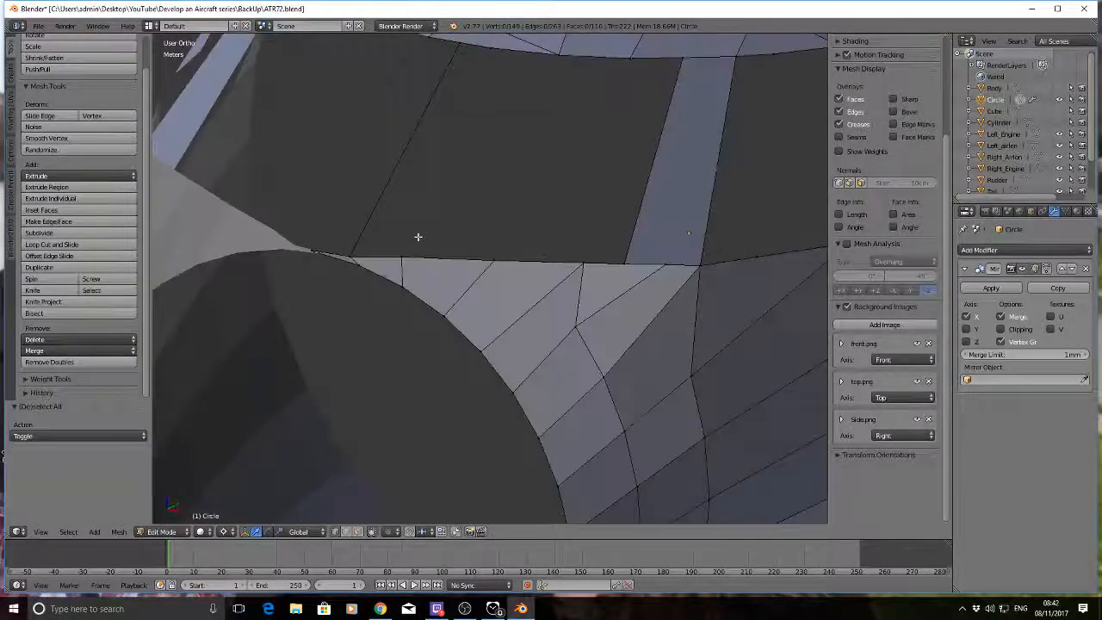
mouse_move(418, 237)
middle_down()
mouse_move(546, 312)
mouse_move(493, 293)
mouse_move(460, 301)
mouse_move(625, 308)
mouse_move(659, 367)
mouse_move(692, 352)
middle_up()
key(Tab)
middle_drag(525, 338, 551, 339)
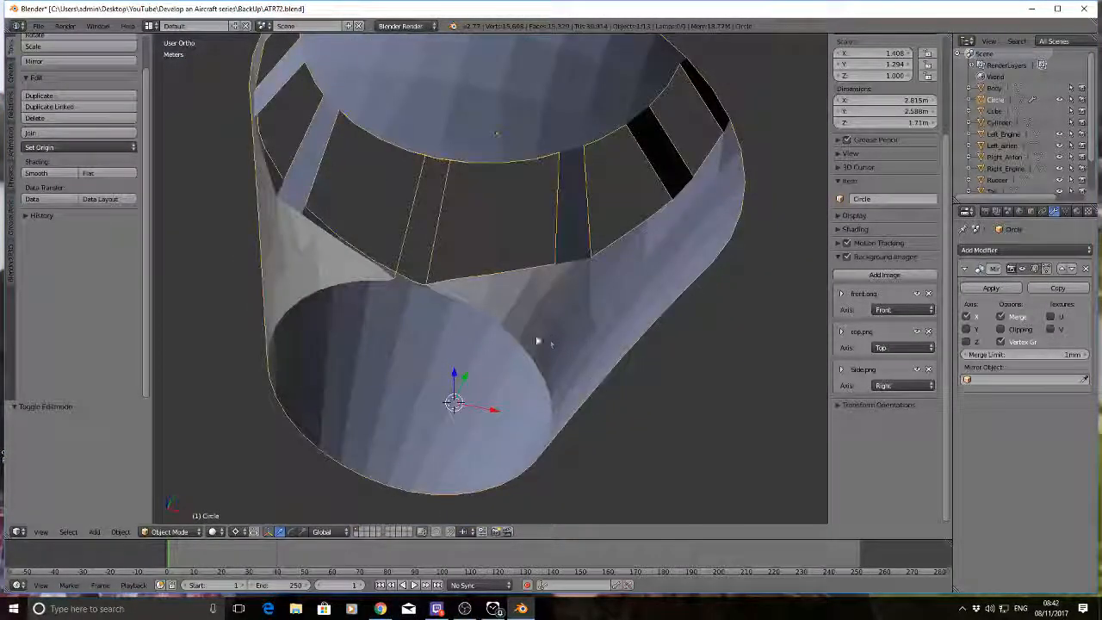
middle_drag(446, 316, 479, 315)
scroll(479, 315, up, 3)
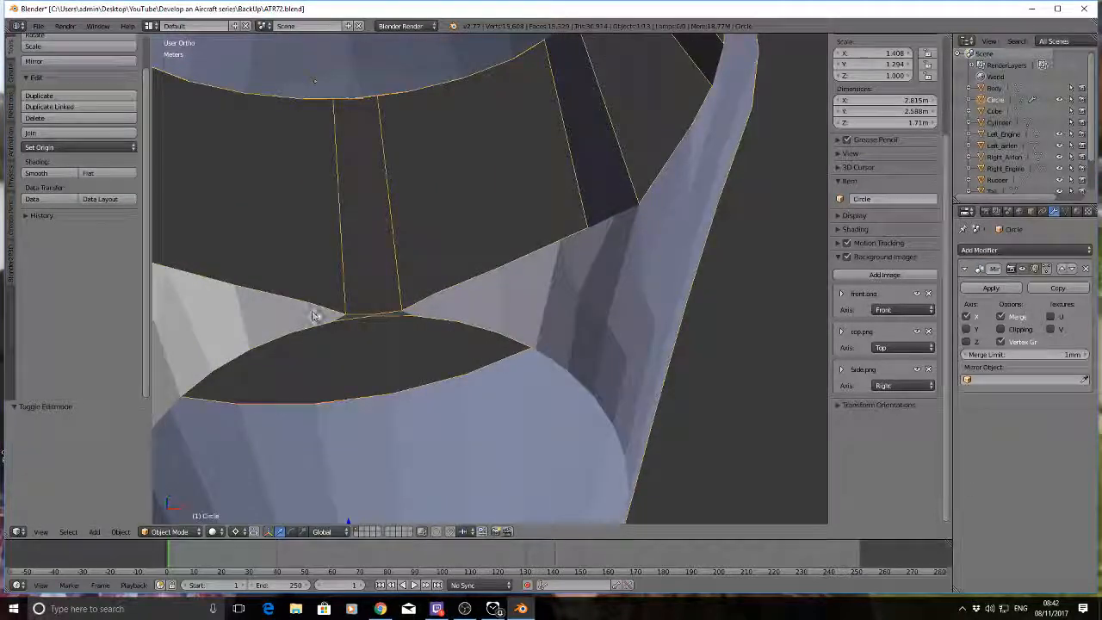
scroll(399, 322, down, 3)
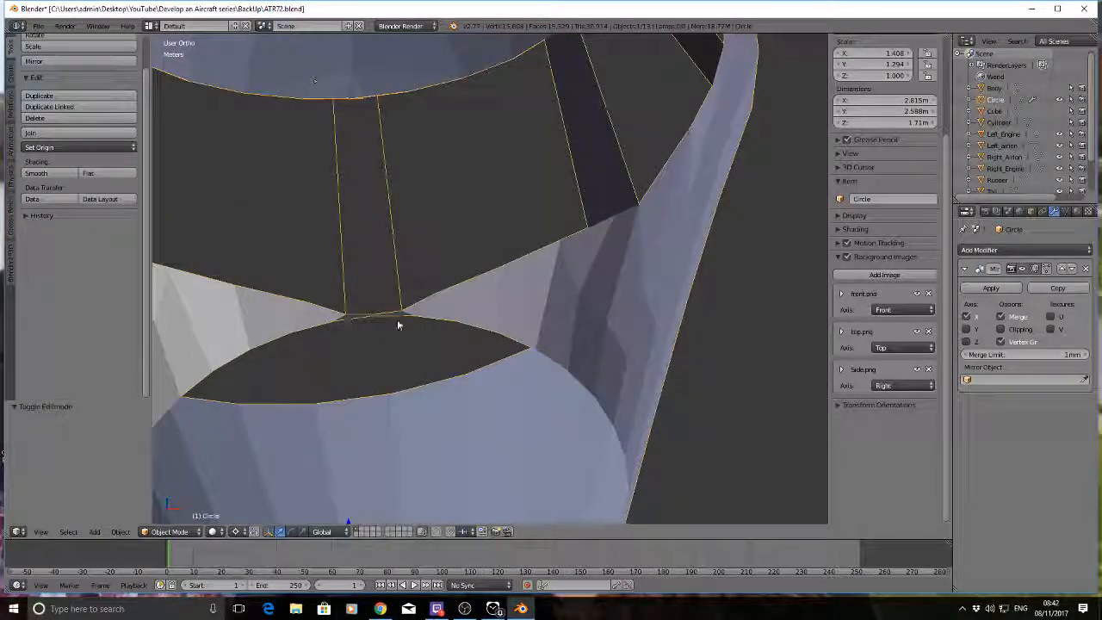
middle_drag(399, 322, 474, 332)
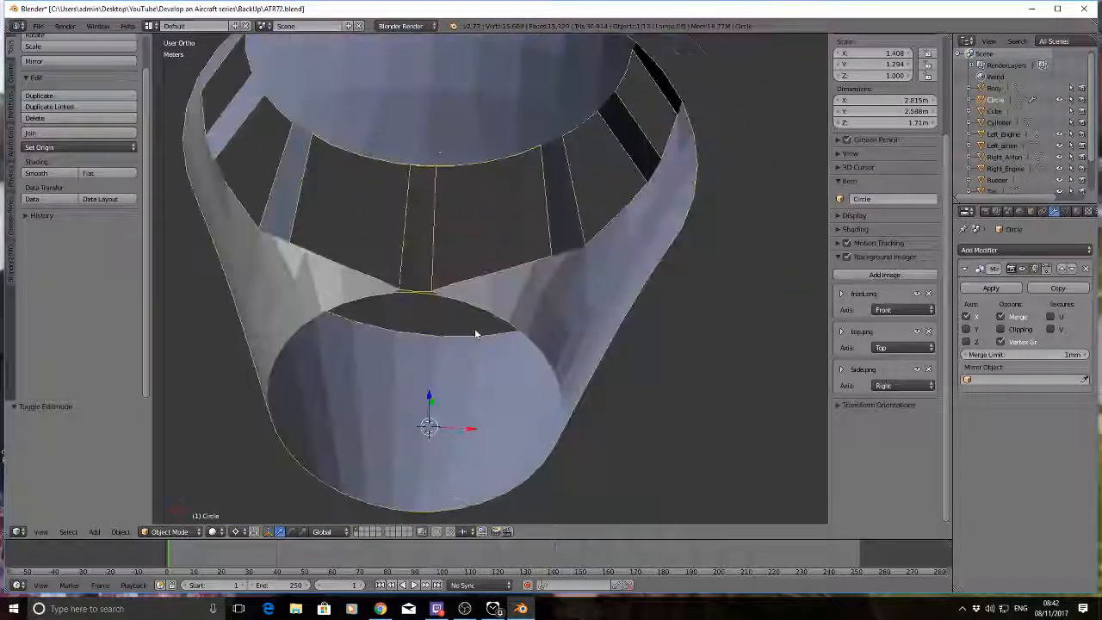
Step: Examine the thin face at the centre pillar's base by selecting its four corner vertices in wireframe Edit Mode, and clear the selection
key(z)
scroll(413, 323, up, 5)
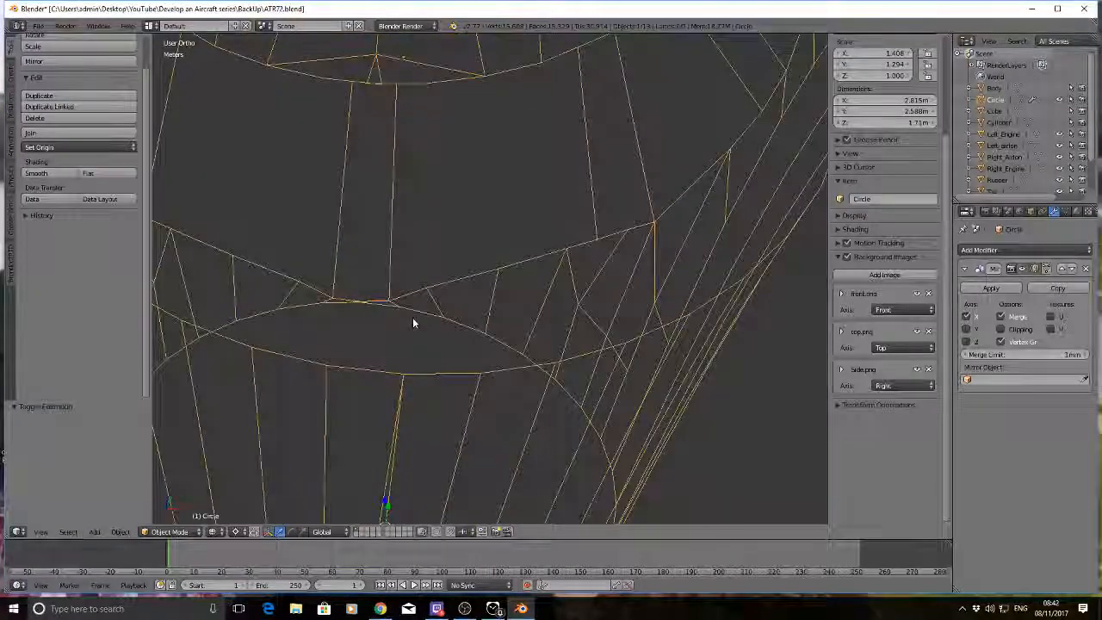
key(Tab)
key(a)
key(a)
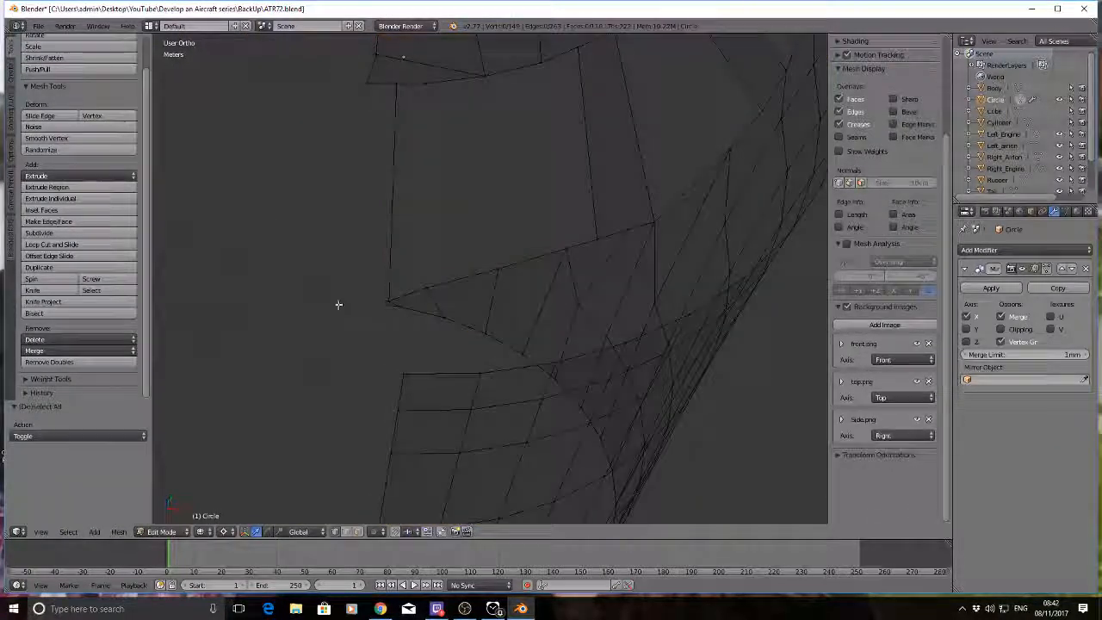
scroll(374, 298, up, 3)
scroll(428, 290, down, 2)
shift+middle_drag(300, 261, 367, 266)
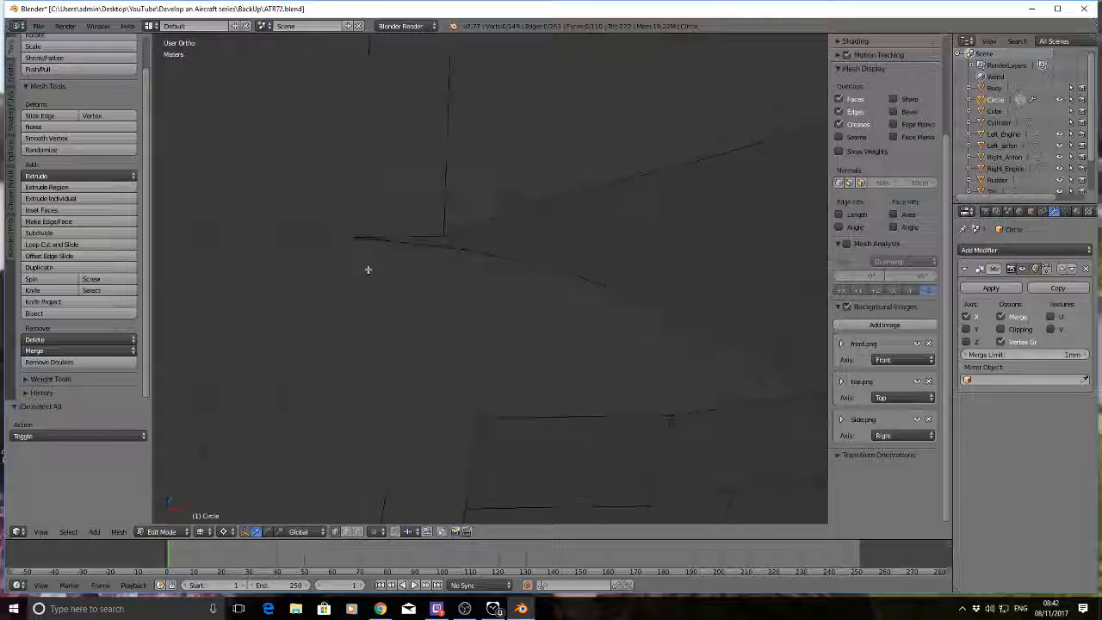
right_click(448, 239)
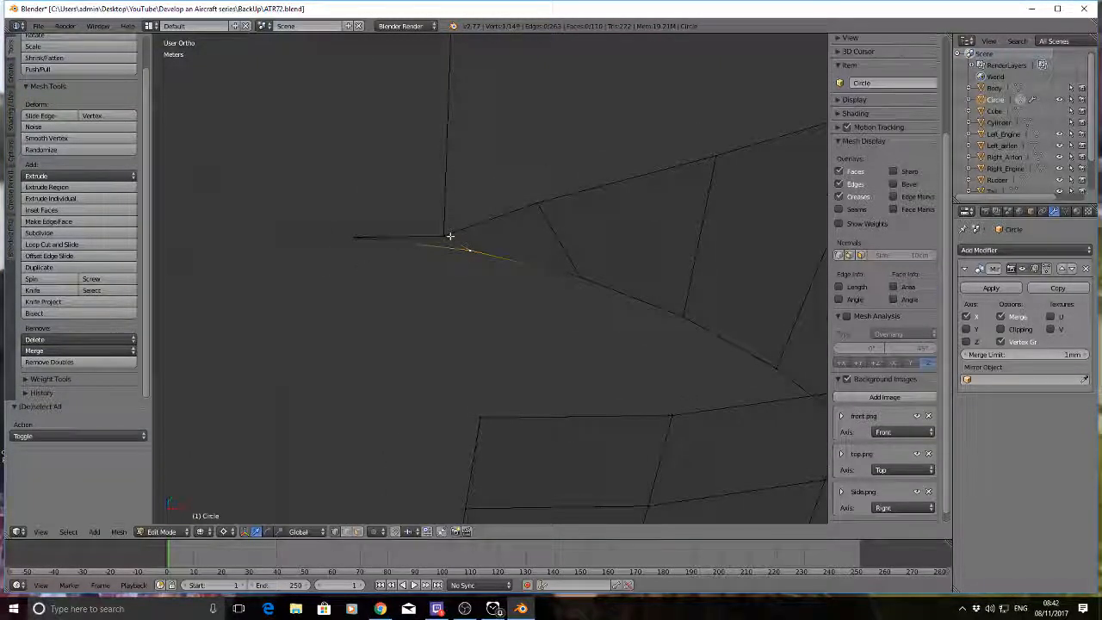
shift+right_click(443, 234)
shift+right_click(358, 236)
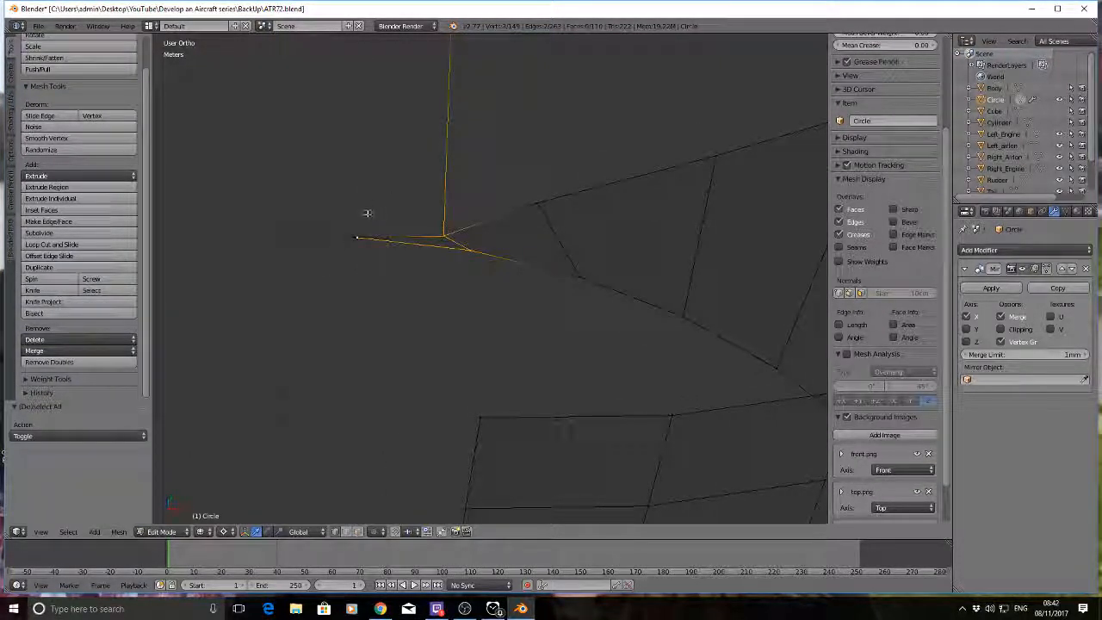
shift+right_click(355, 237)
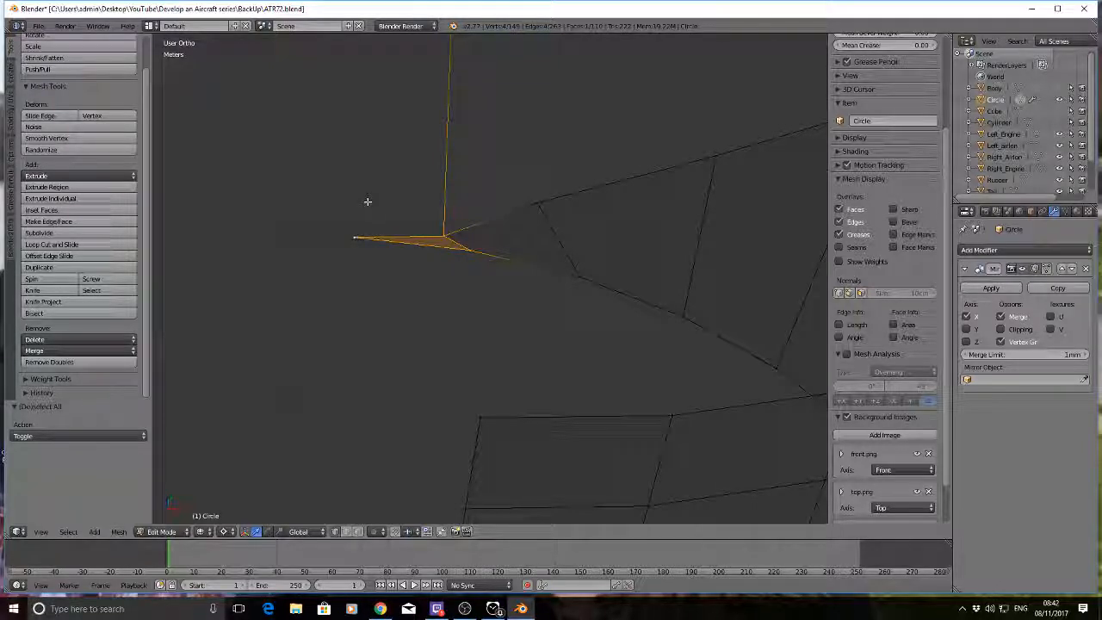
key(a)
Step: Inspect the seam below the centre pillar and the whole nose opening in solid shading
key(z)
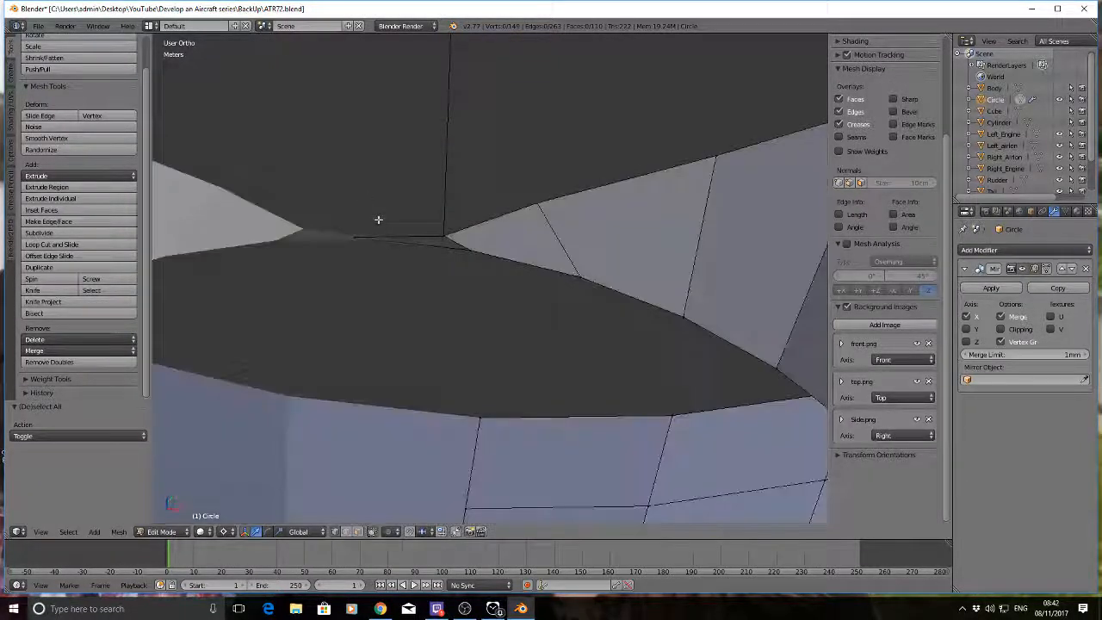
key(z)
key(z)
scroll(423, 275, down, 4)
scroll(436, 286, down, 5)
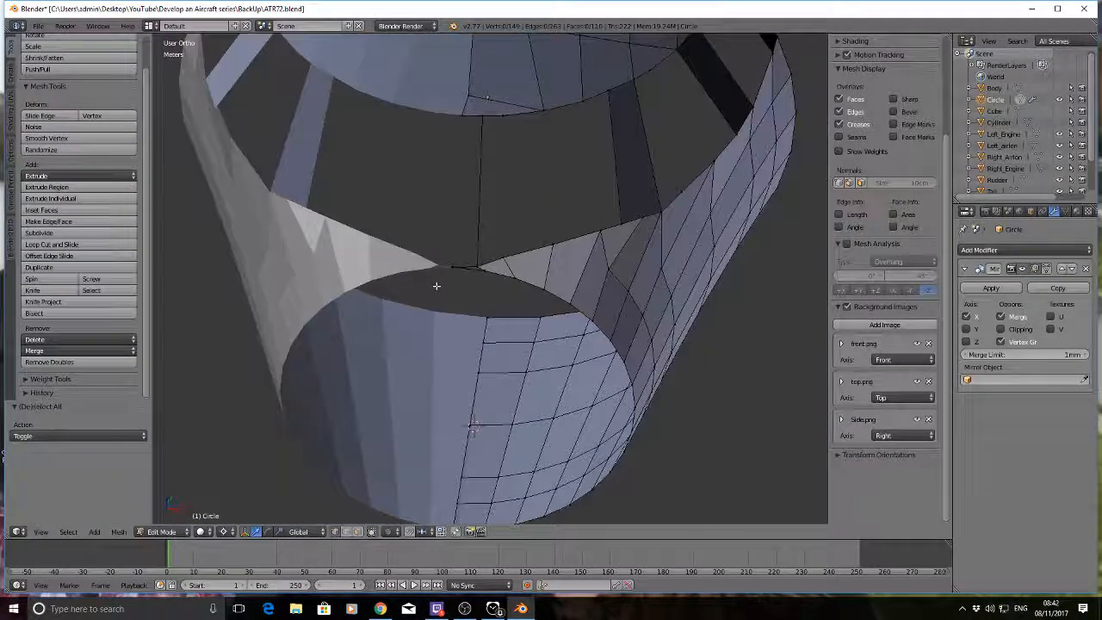
scroll(493, 289, up, 6)
scroll(501, 292, down, 1)
scroll(500, 292, down, 2)
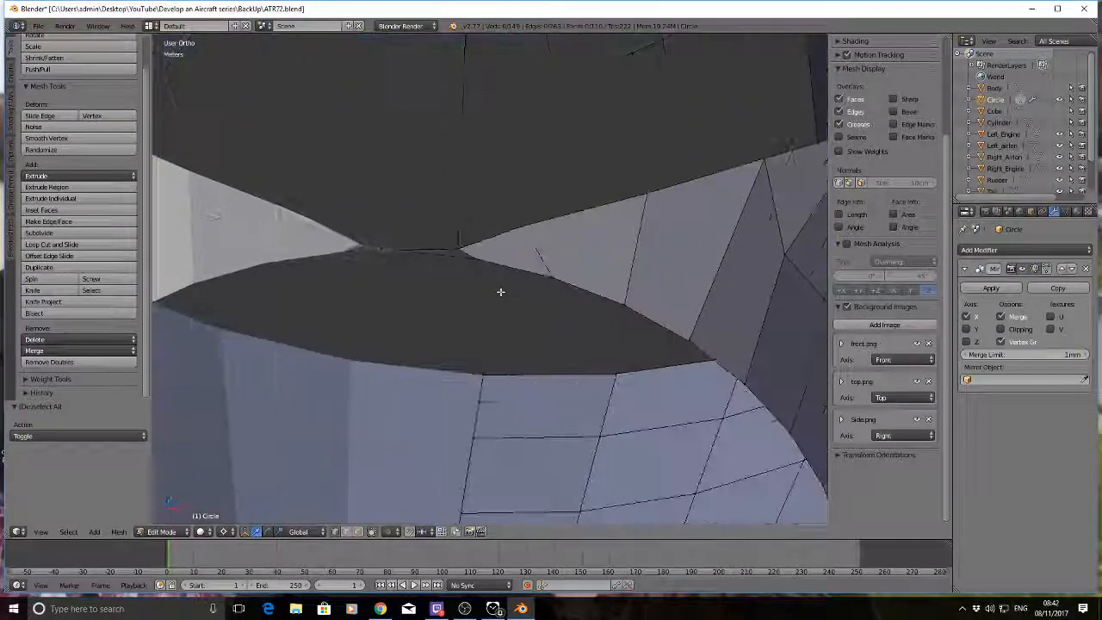
scroll(500, 292, down, 3)
scroll(501, 292, down, 2)
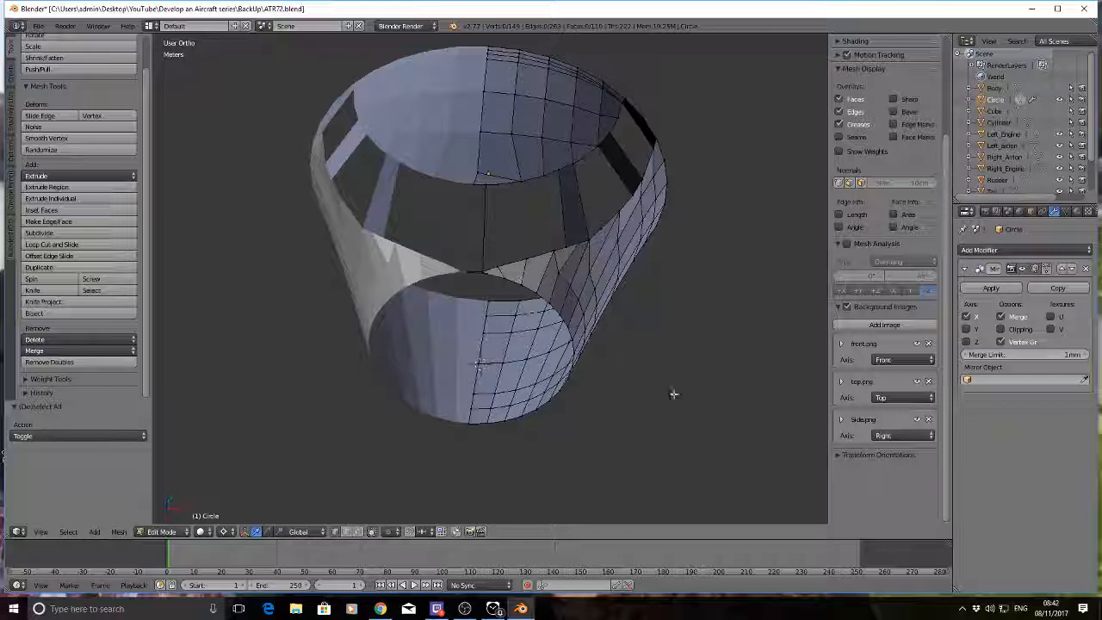
Step: Extrude the nose's front vertex column forward about 1.145 m along Y in right wireframe view, reaching just past the blueprint's nose tip, and clear the selection
key(KP_3)
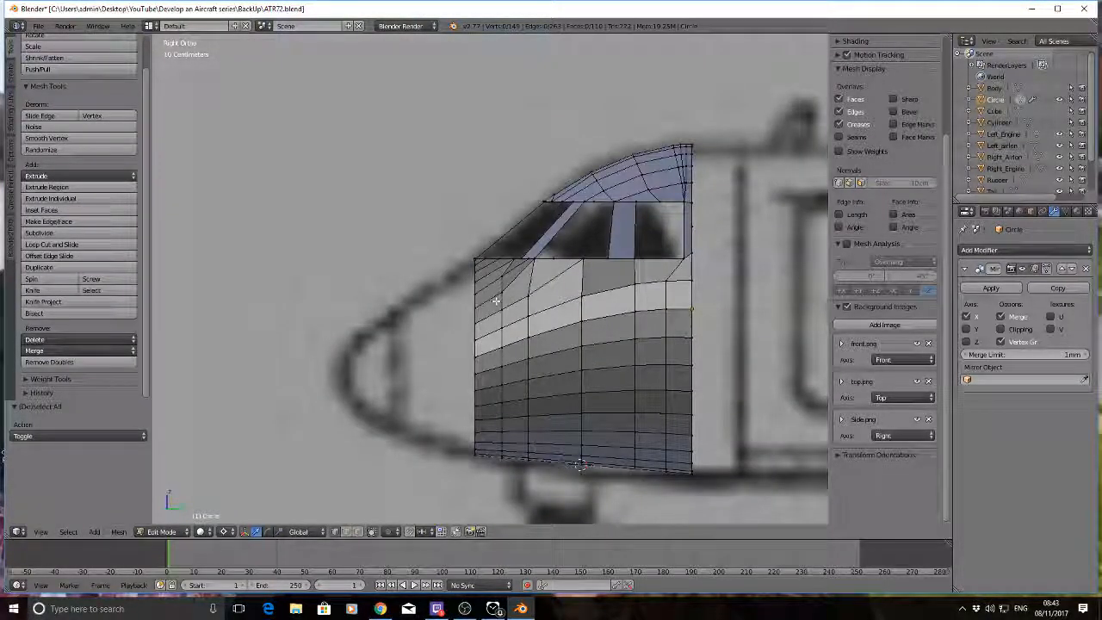
key(z)
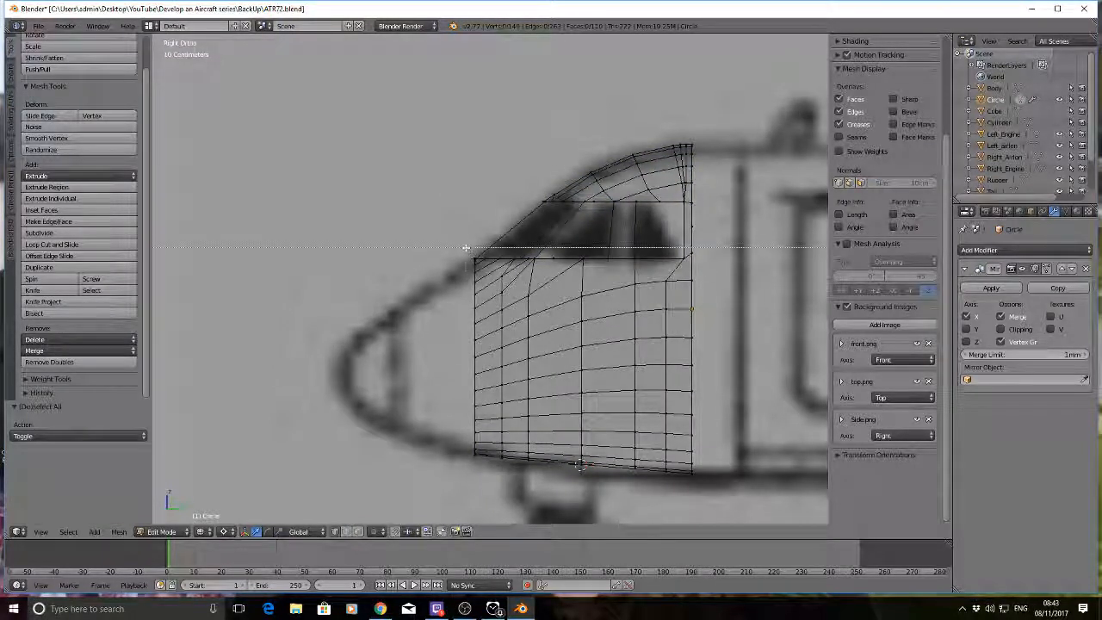
drag(466, 248, 486, 467)
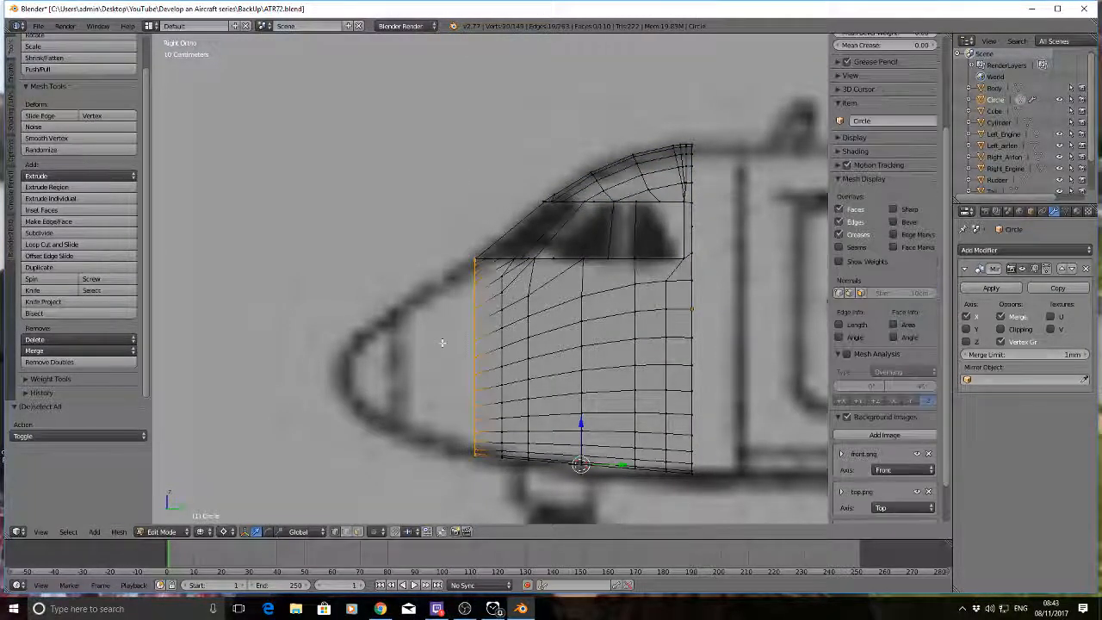
mouse_move(443, 343)
middle_down()
mouse_move(426, 298)
mouse_move(485, 384)
mouse_move(453, 343)
middle_up()
key(KP_3)
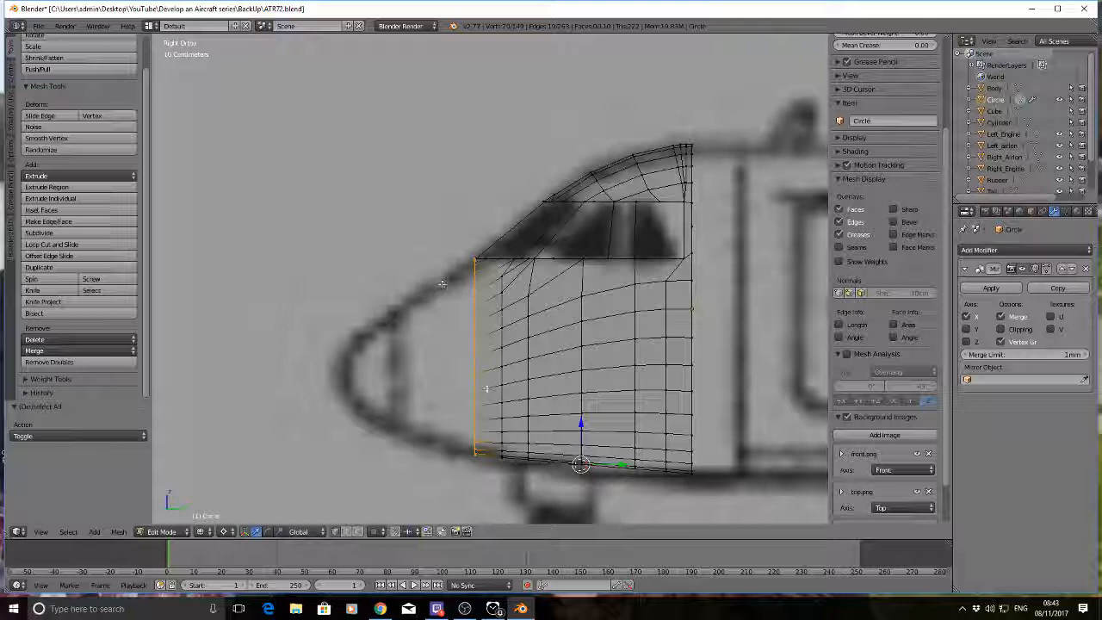
key(e)
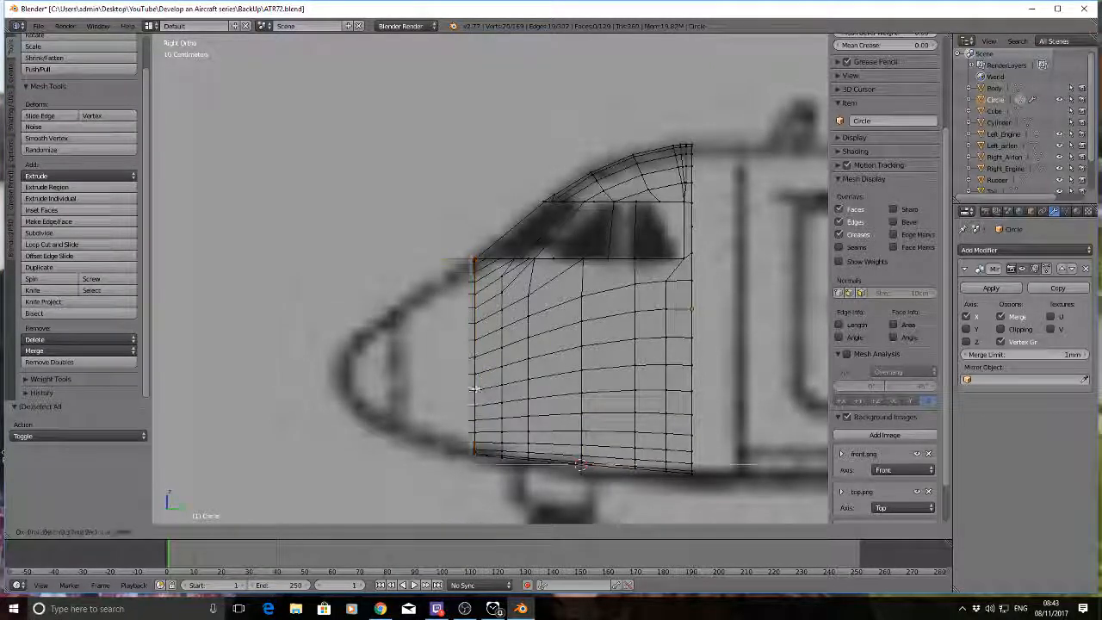
key(y)
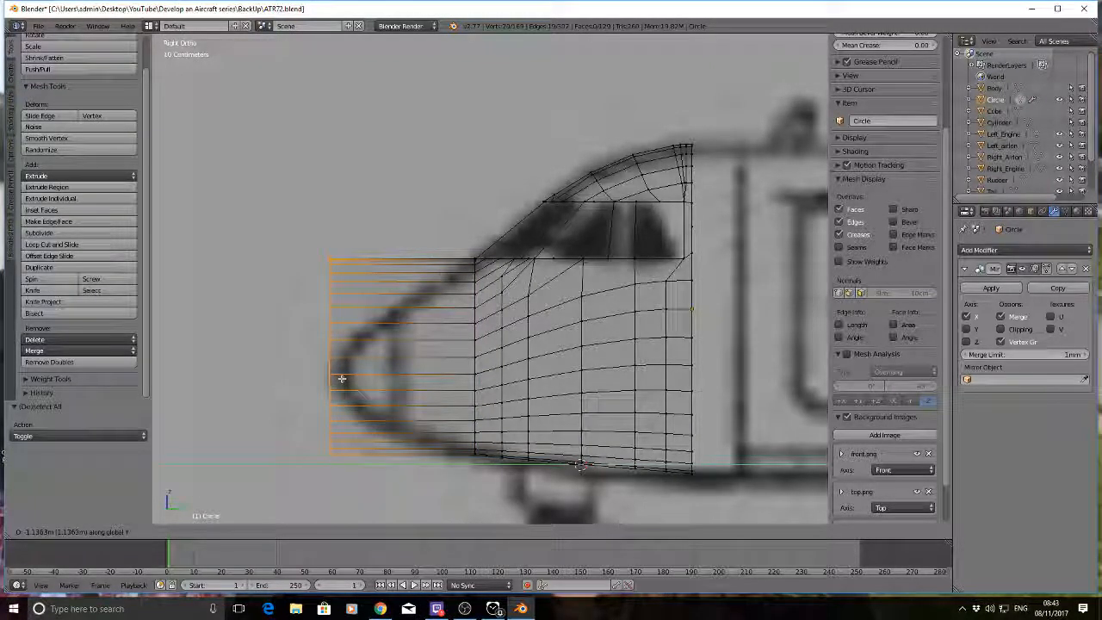
click(340, 379)
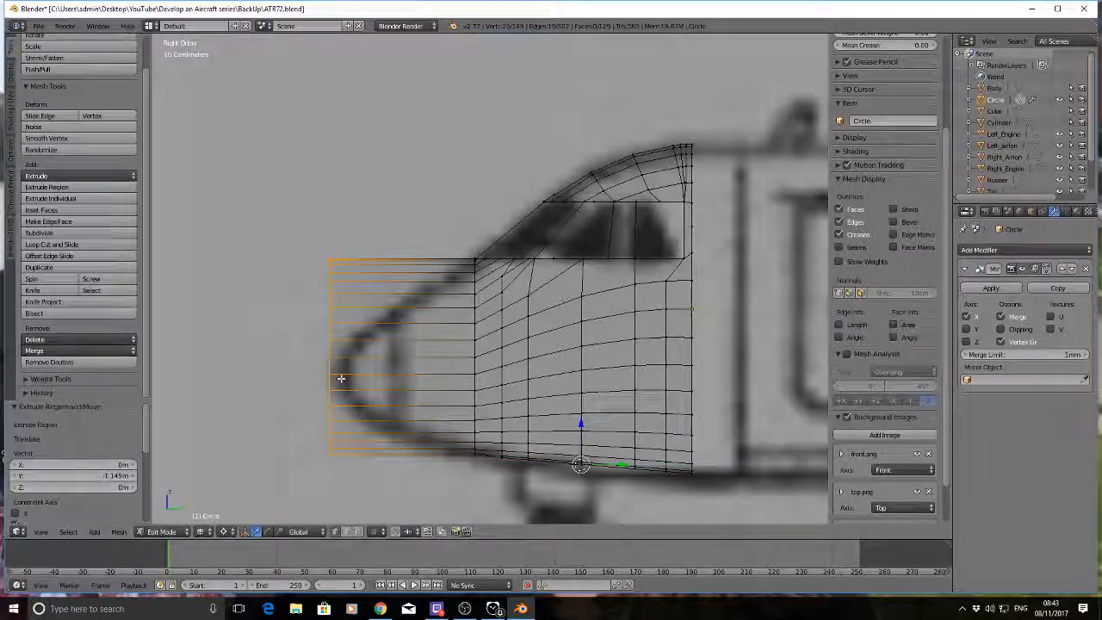
key(a)
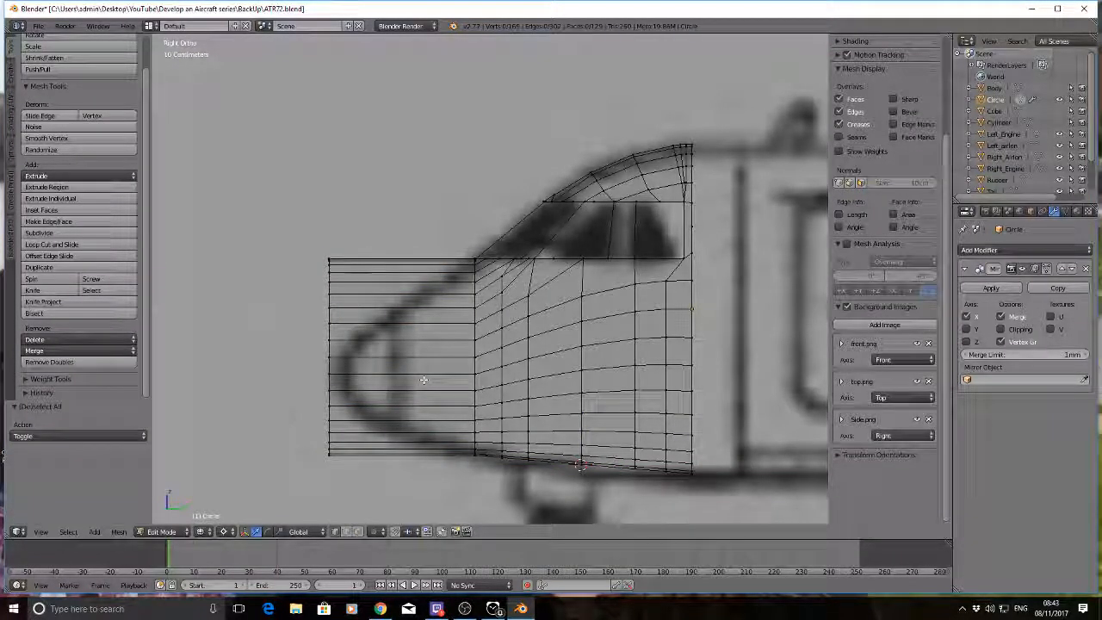
Step: Add five evenly spaced loop cuts across the extruded nose section without sliding them, and clear the selection
key(ctrl+r)
scroll(424, 380, up, 4)
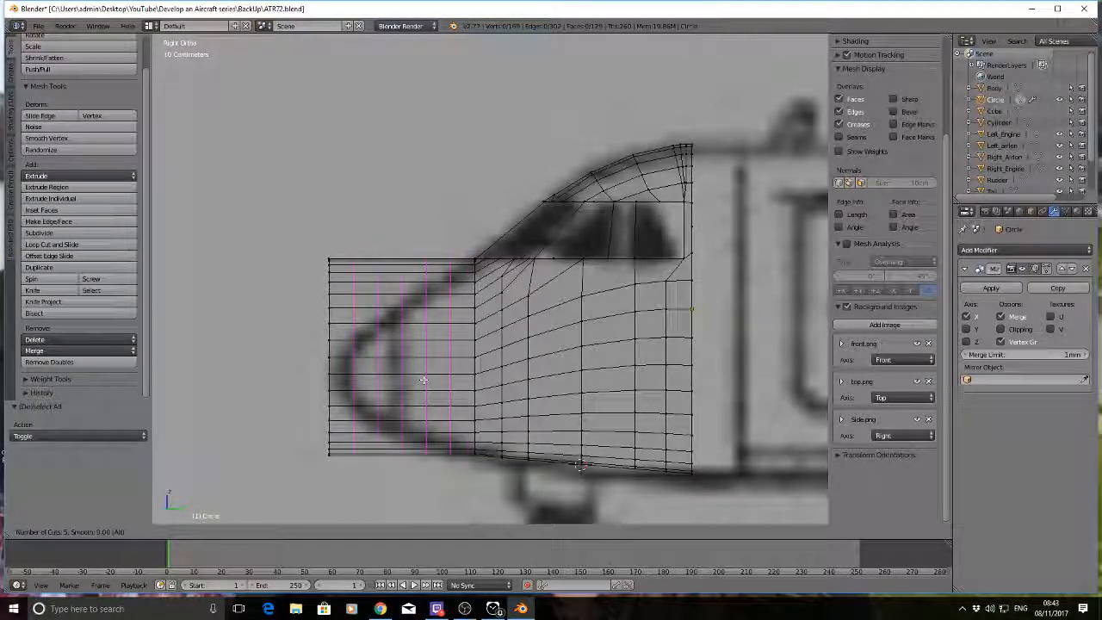
click(424, 380)
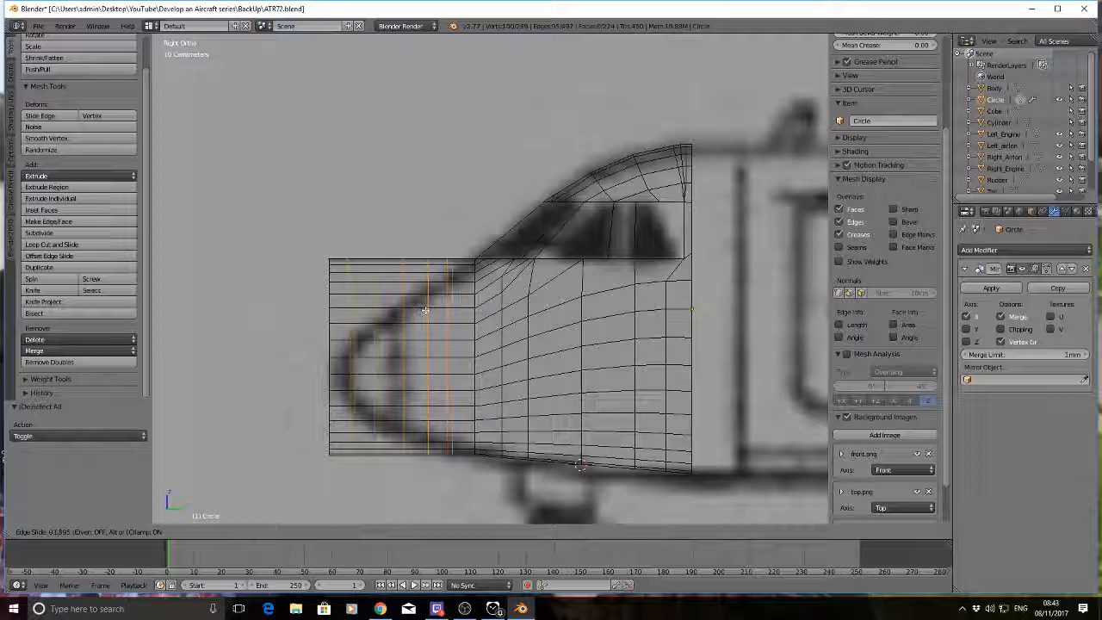
right_click(425, 310)
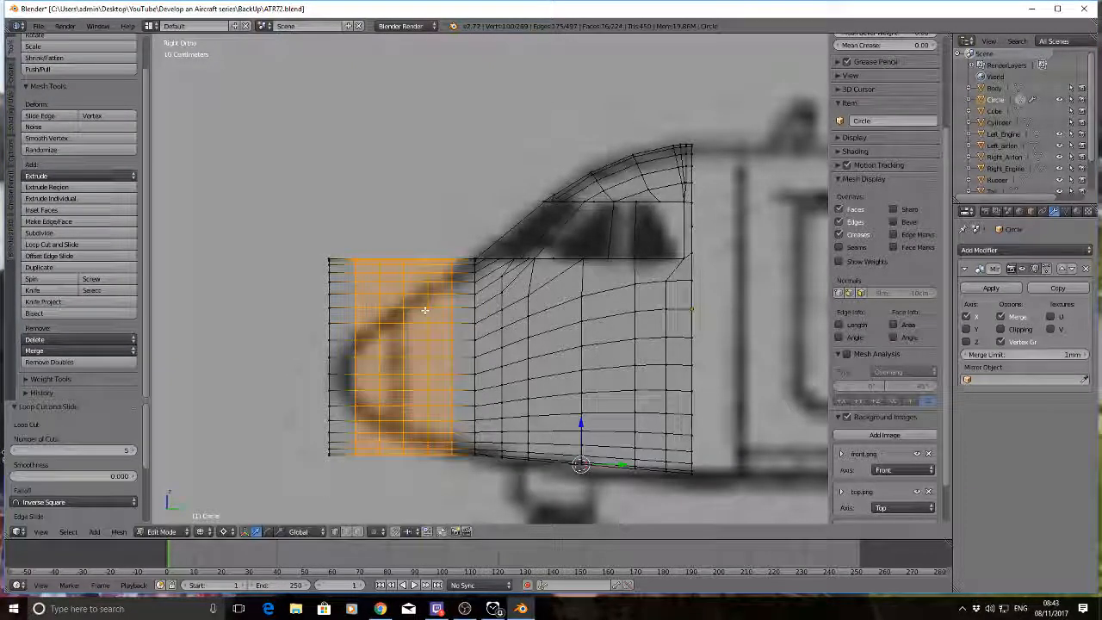
key(a)
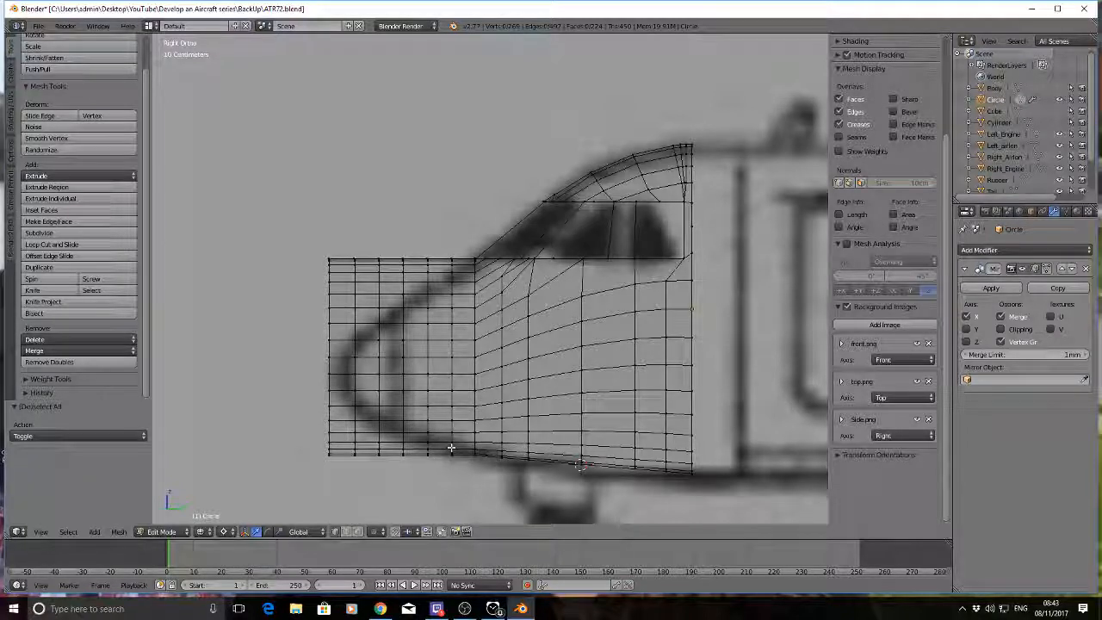
Step: Select all vertices of the rearmost new edge loop, directly ahead of the cockpit windows
key(b)
drag(447, 231, 464, 369)
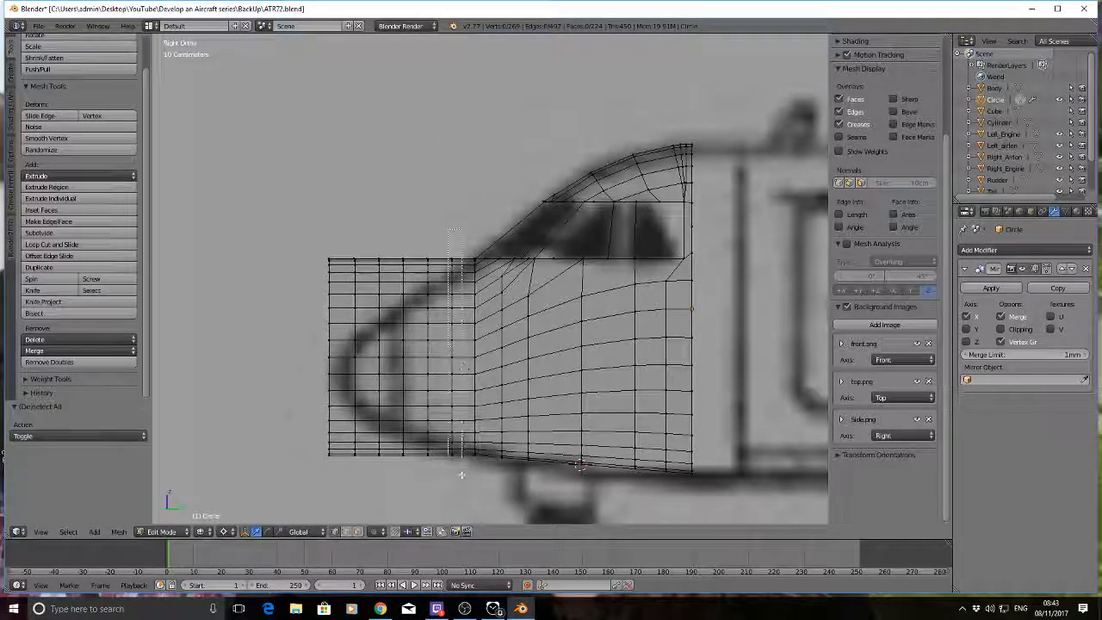
drag(462, 474, 462, 474)
key(s)
key(z)
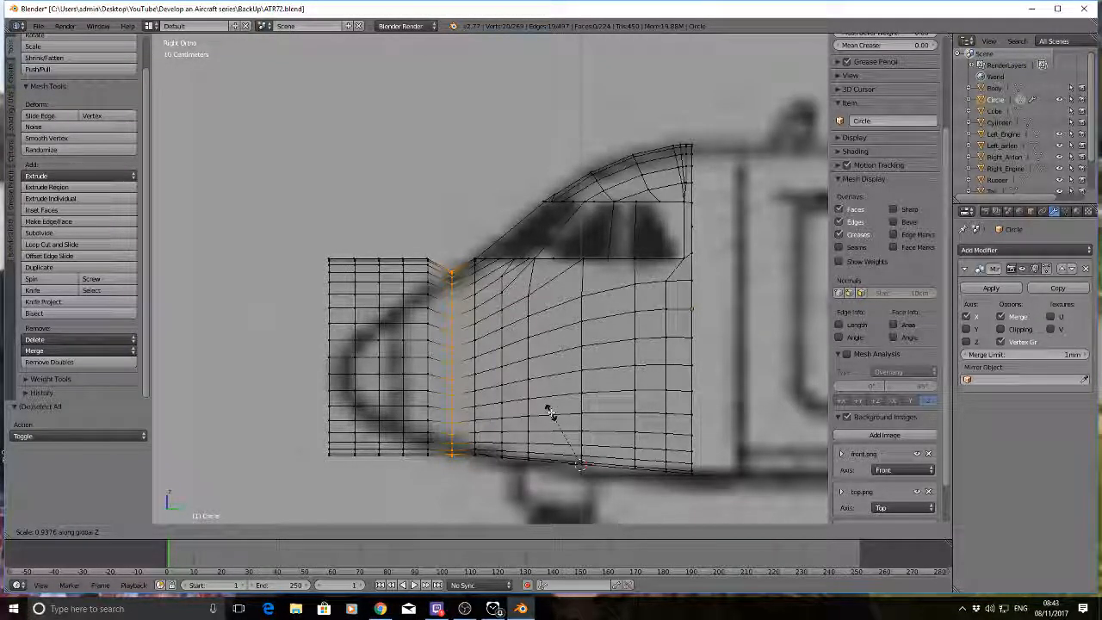
key(Escape)
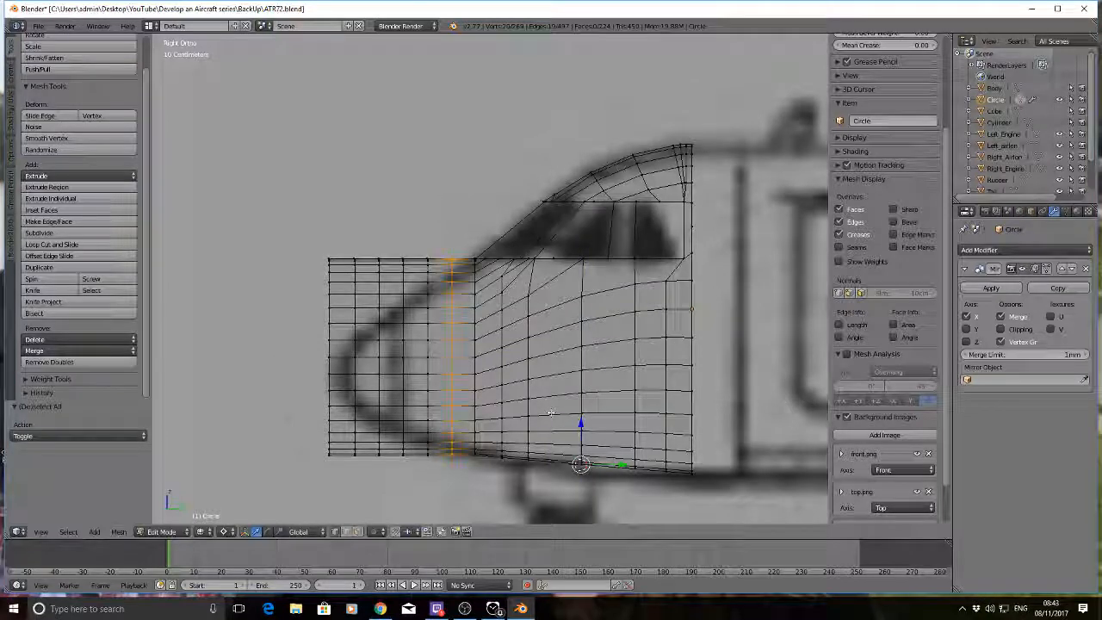
Step: Place the 3D cursor near the selected loop's lower end, scale the loop along Z to about 0.92 to match the blueprint outline, and deselect it
click(451, 442)
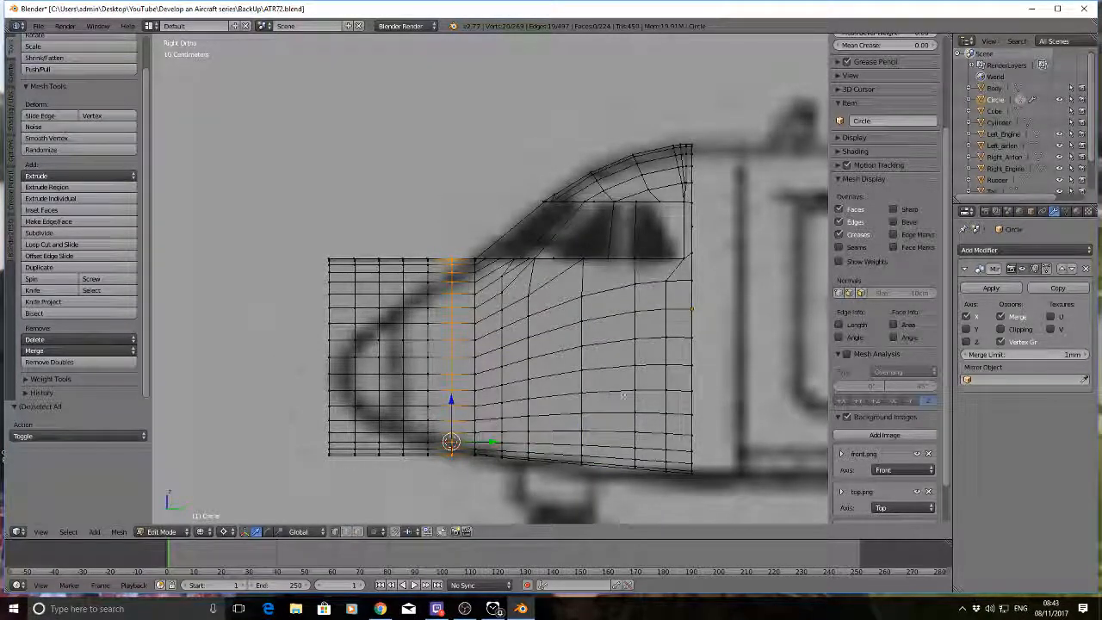
key(s)
key(z)
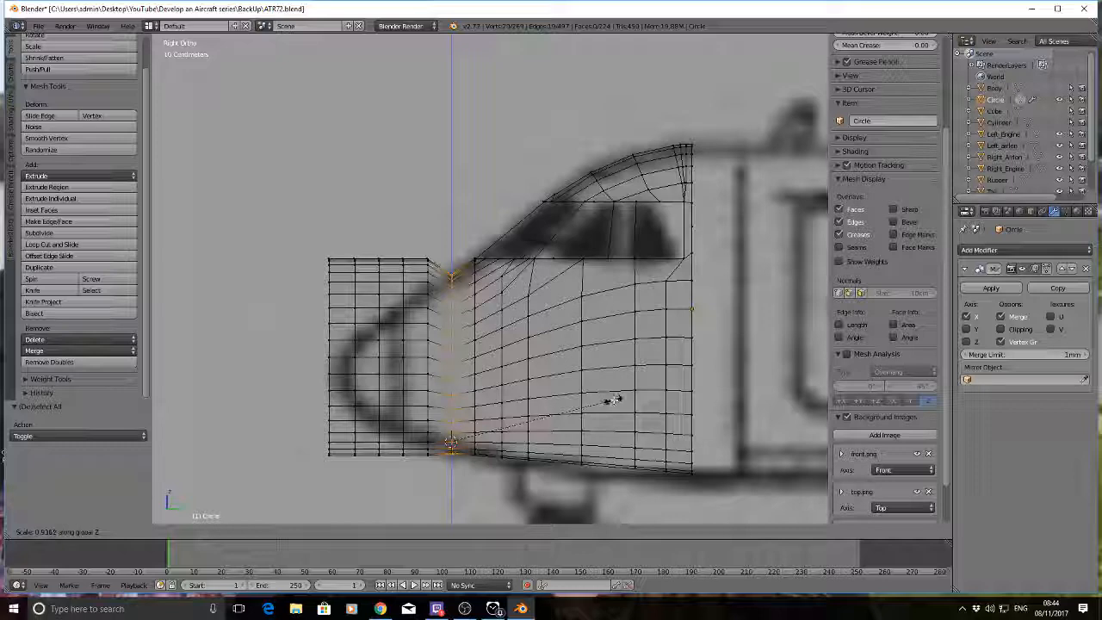
click(611, 399)
key(a)
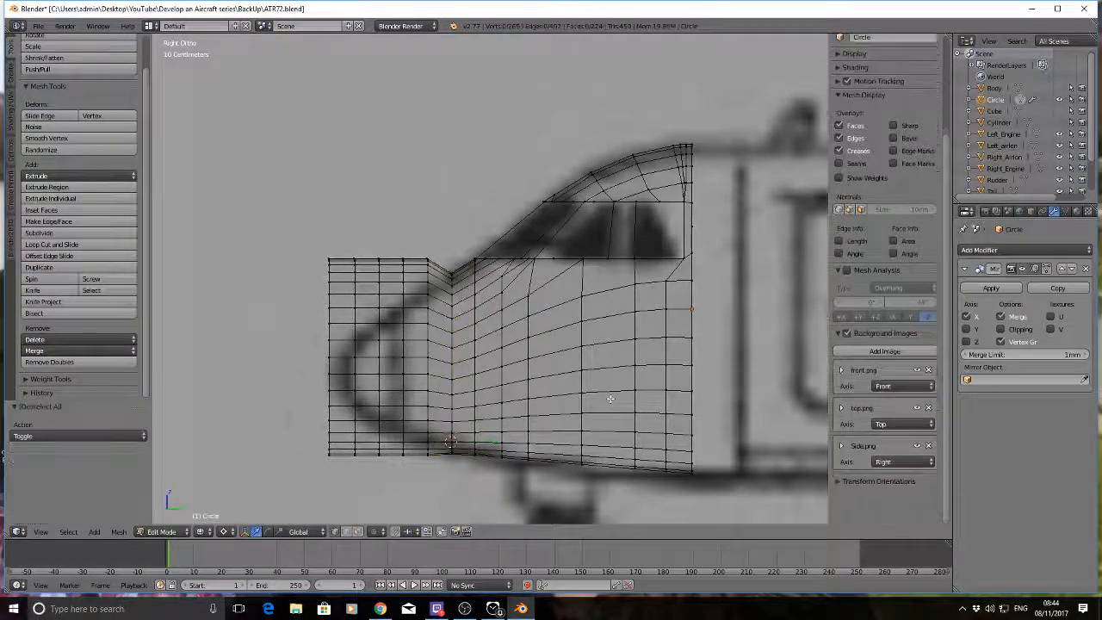
Step: Place the 3D cursor low on the second new edge loop, scale that loop along Z to about 0.82 to fit the blueprint outline, and deselect it
click(428, 420)
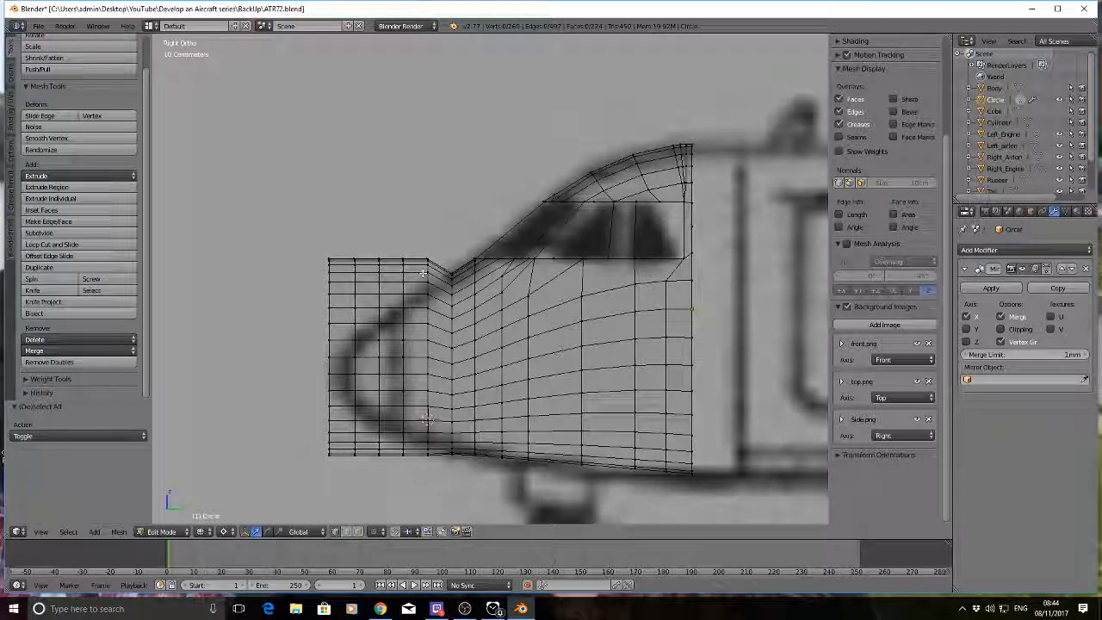
key(b)
drag(439, 407, 436, 460)
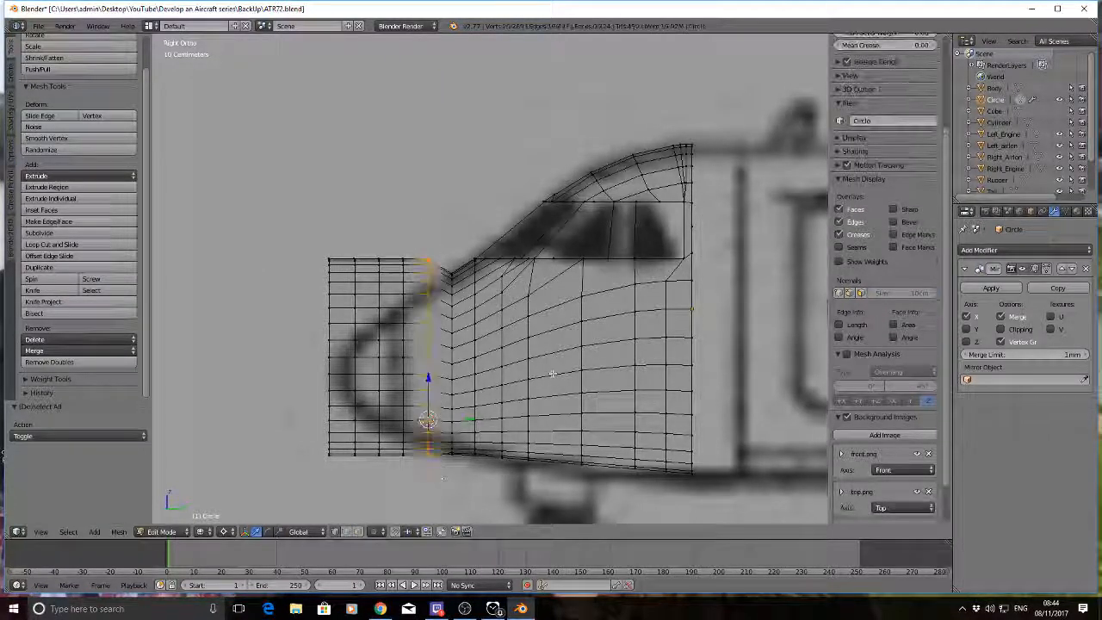
key(s)
key(z)
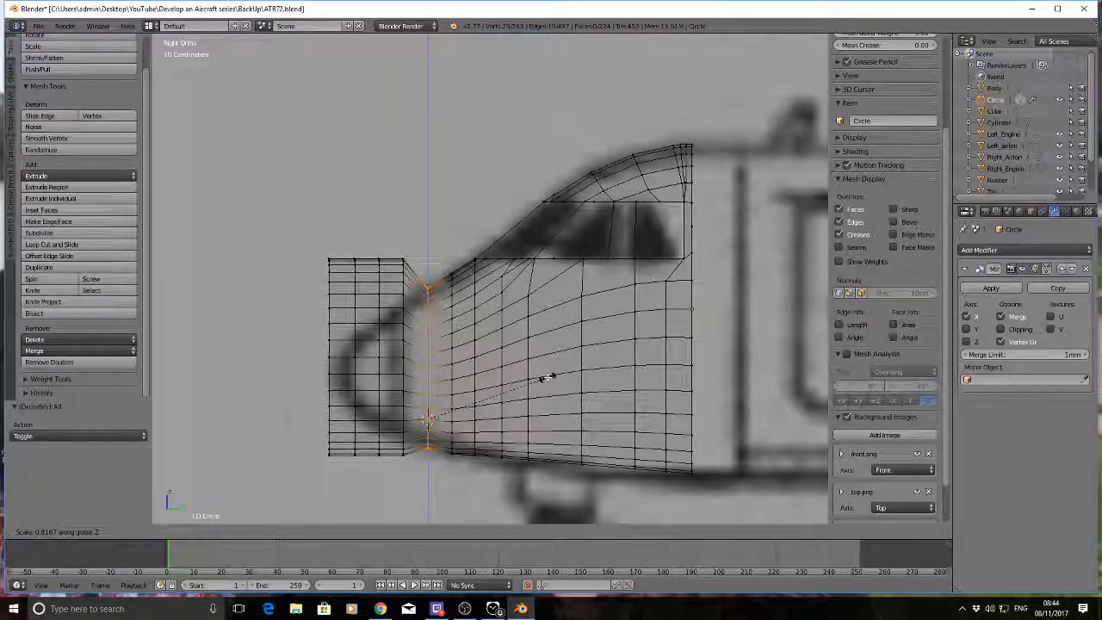
click(547, 378)
key(a)
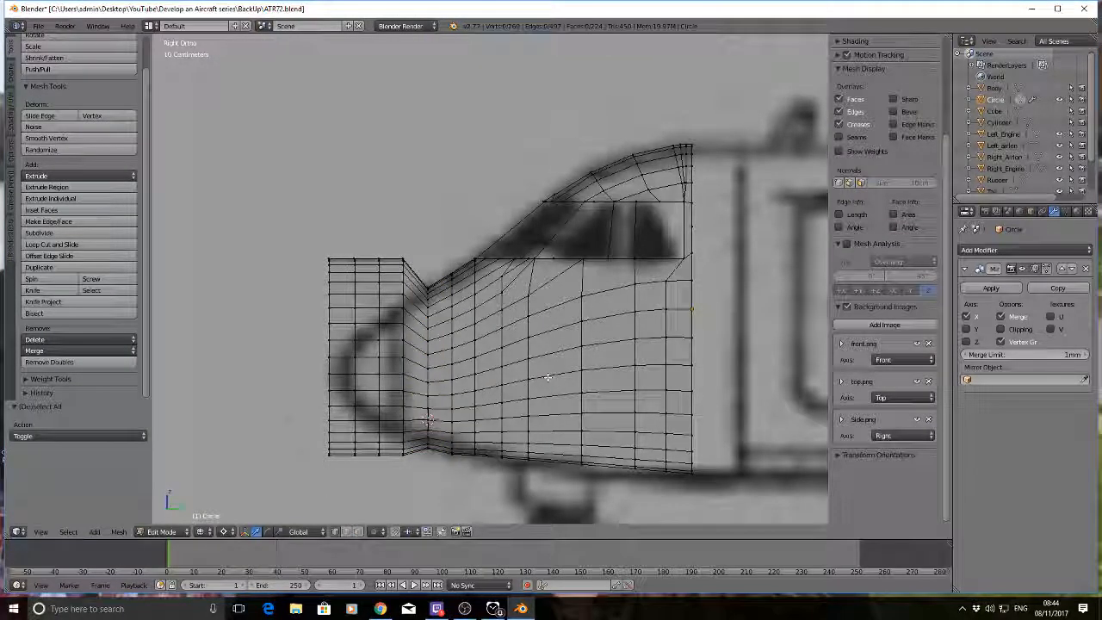
Step: Select the third new edge loop, scale it along Z to about 0.70 around the 3D cursor on its lower part, and deselect it
key(b)
drag(392, 233, 410, 430)
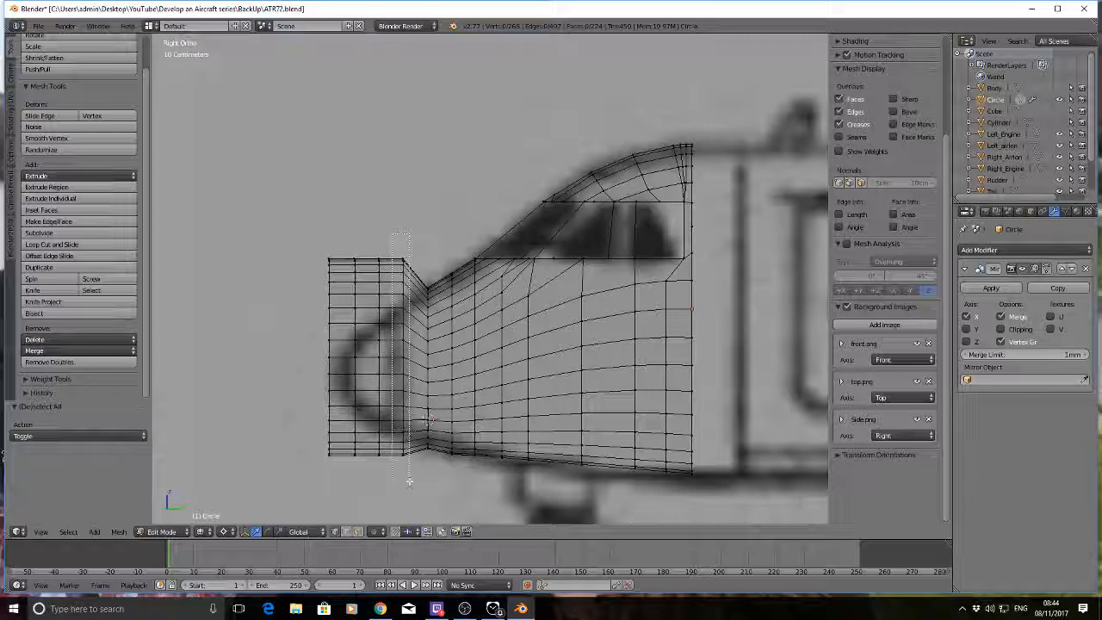
drag(410, 482, 410, 482)
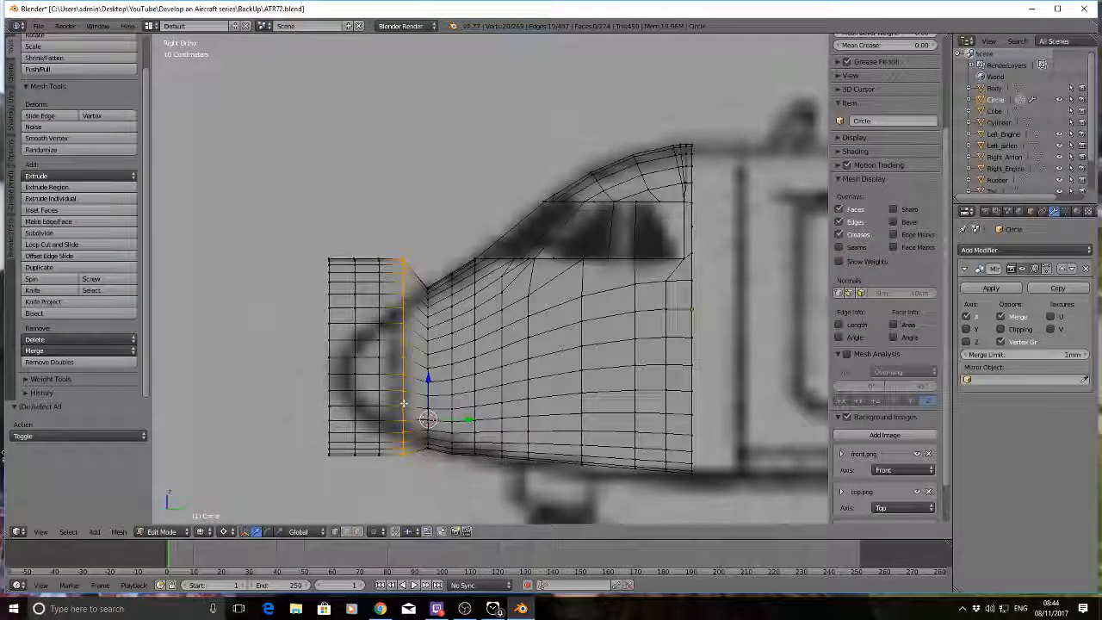
key(s)
key(y)
key(0)
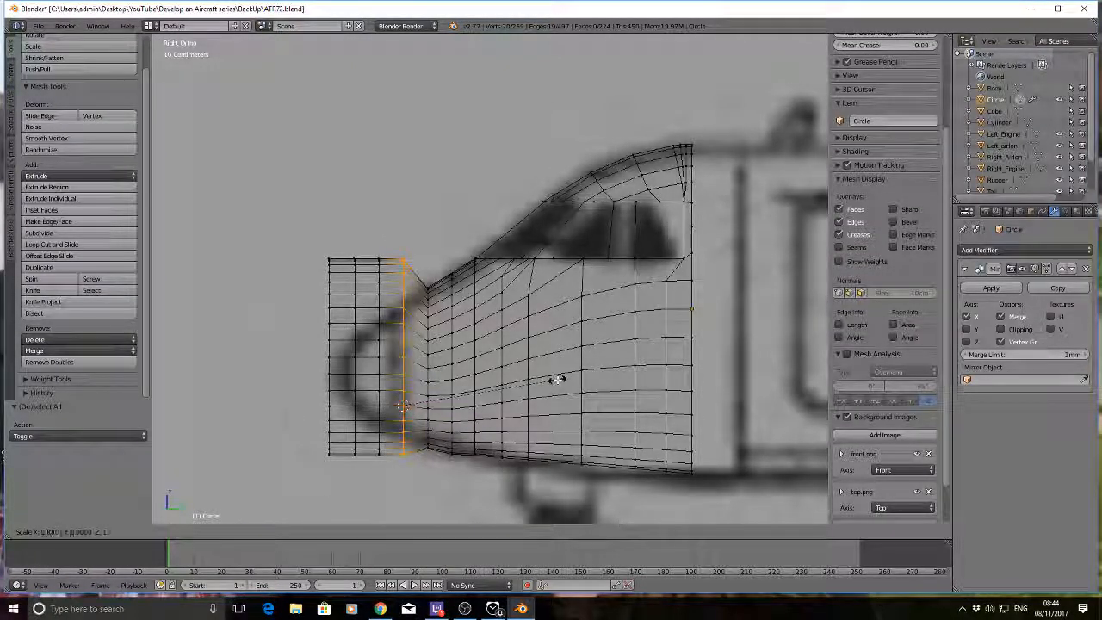
key(z)
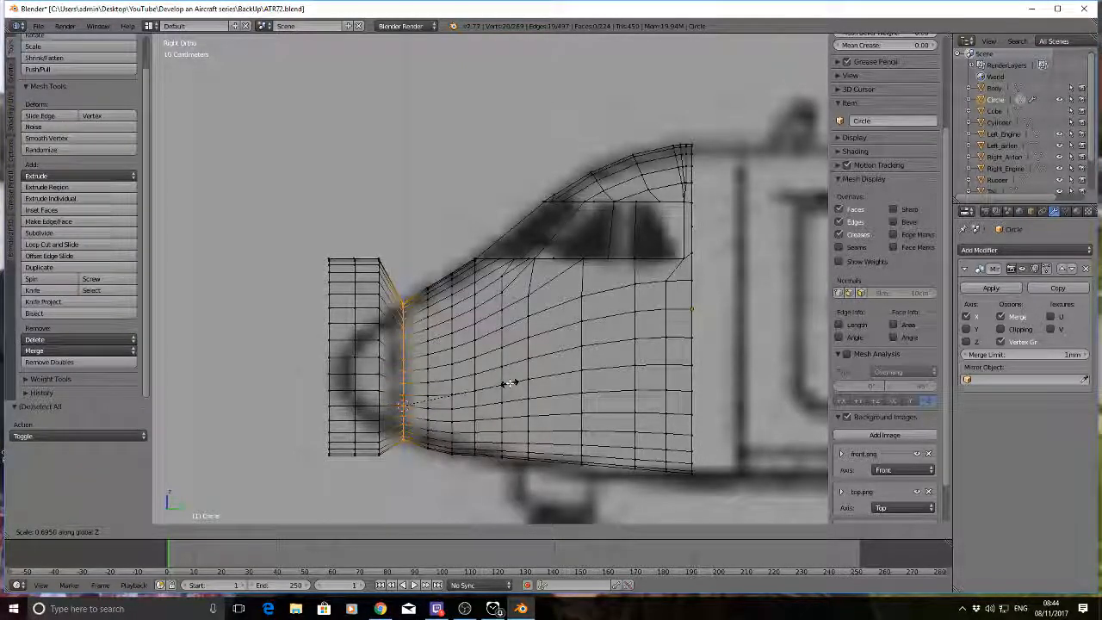
click(510, 383)
key(a)
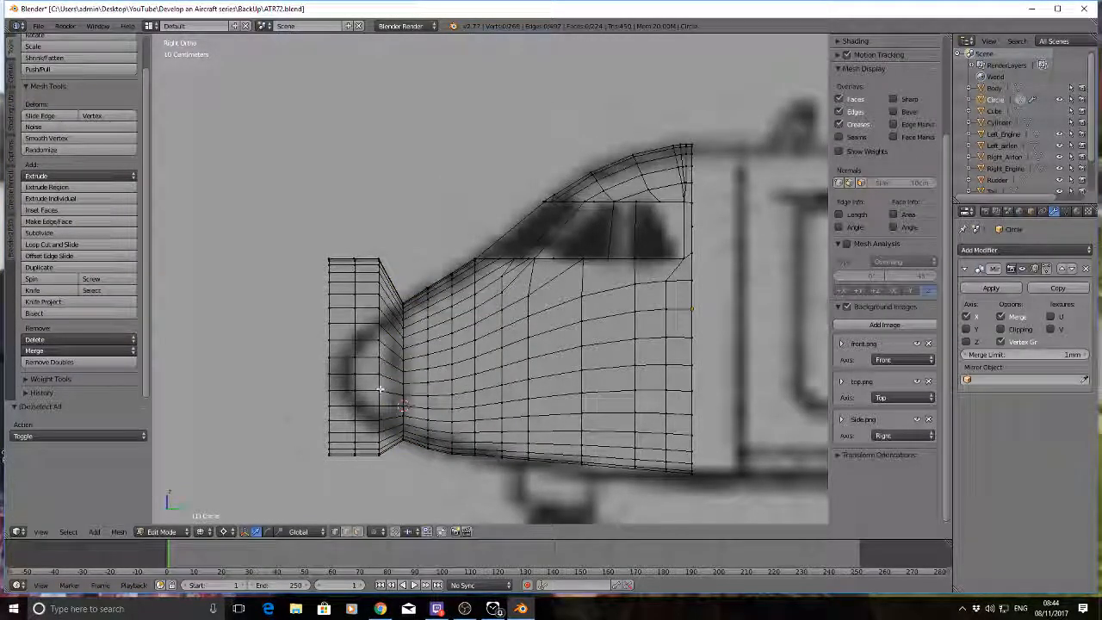
Step: Scale the fourth new edge loop along Z to about 0.66, lower the 3D cursor on it, scale it again by about 0.85, and deselect it
click(380, 390)
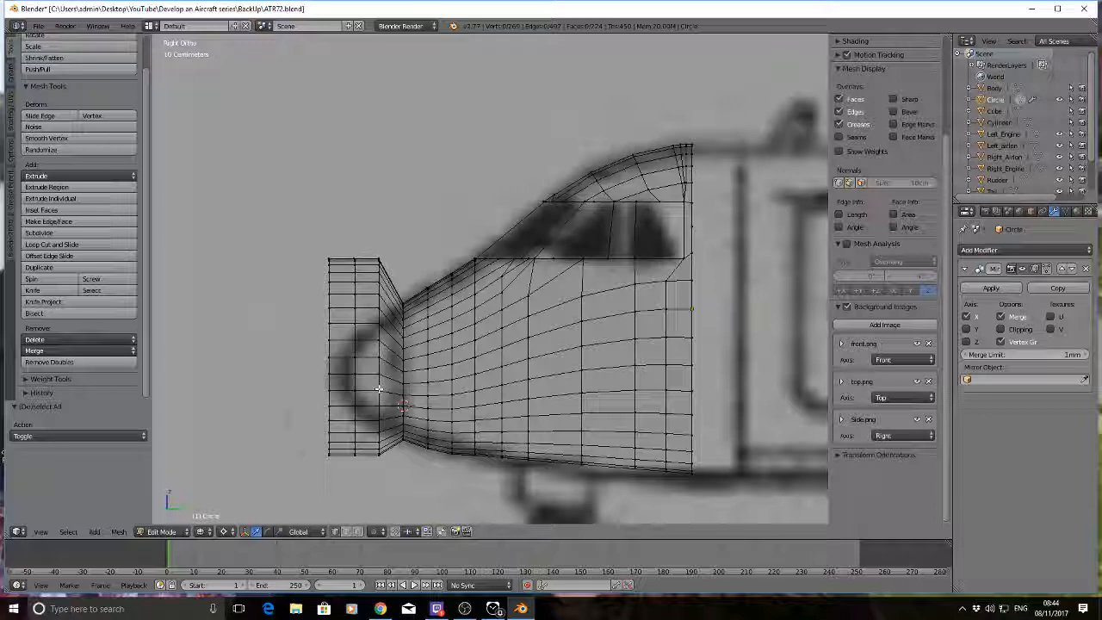
alt+right_click(376, 267)
key(s)
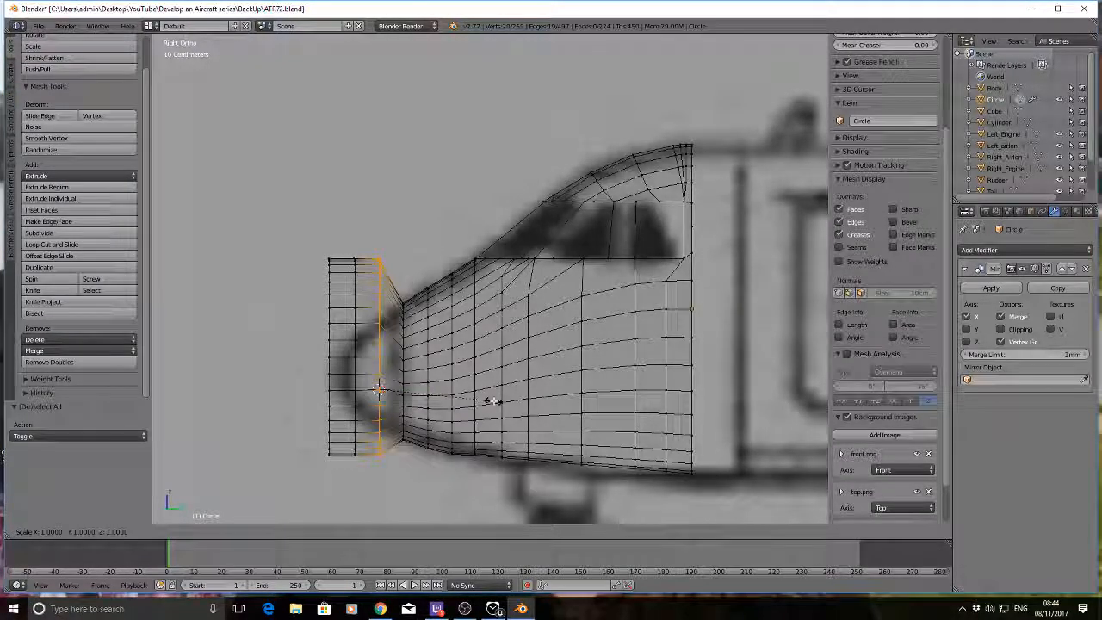
key(z)
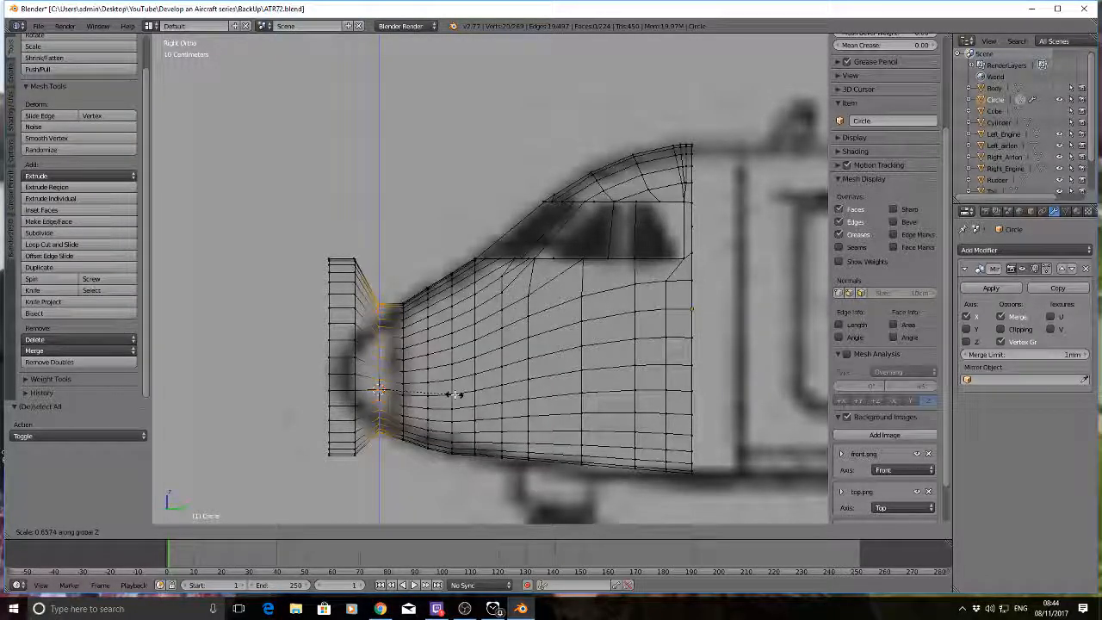
click(457, 393)
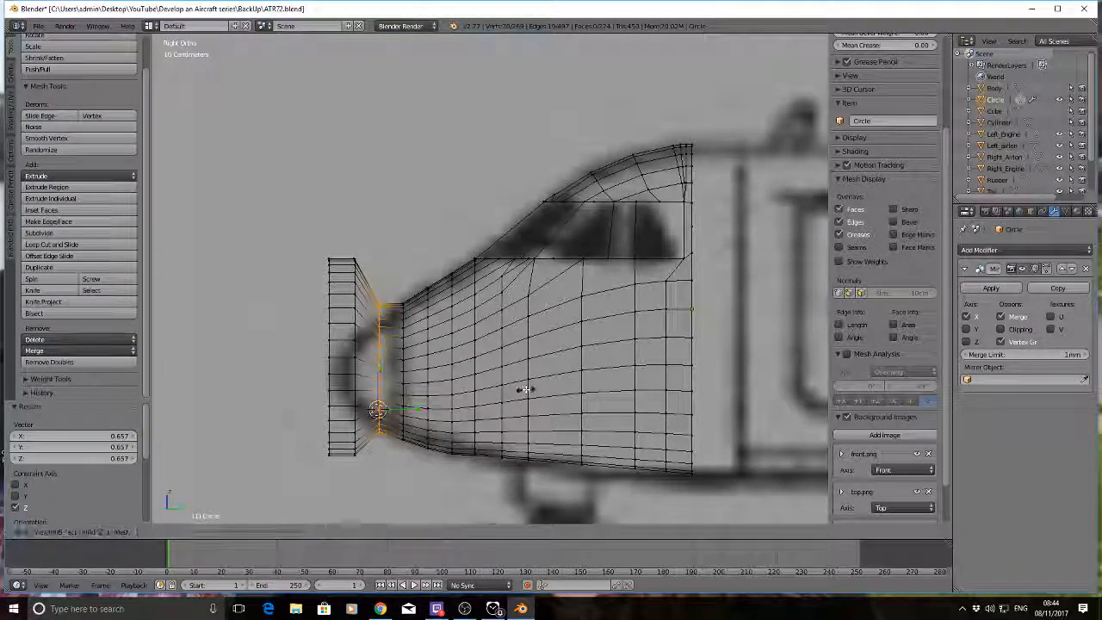
key(s)
key(z)
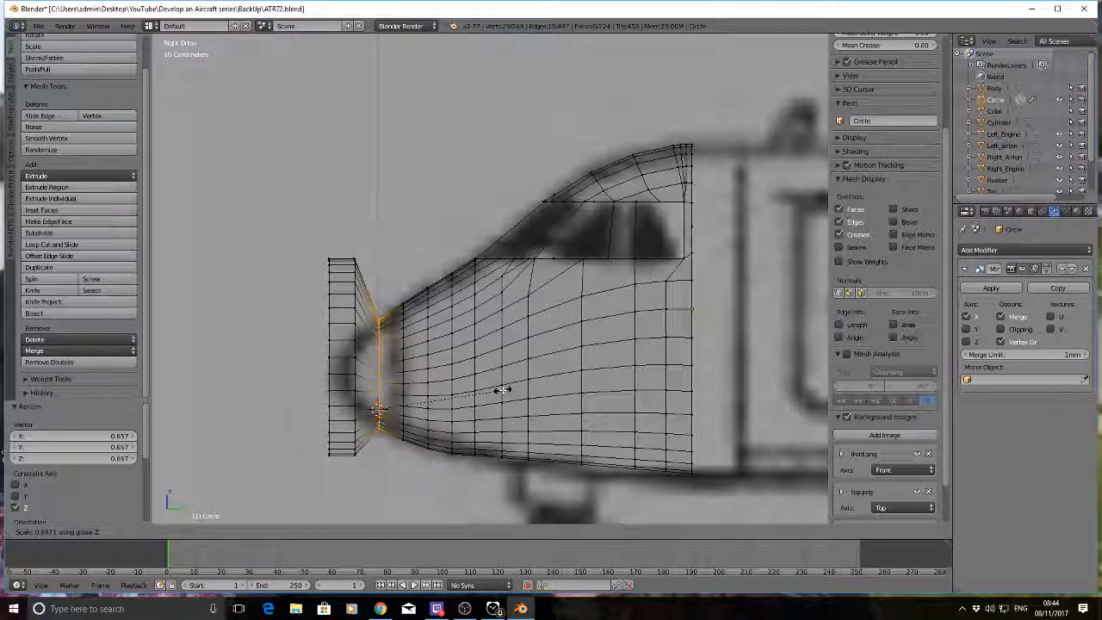
click(503, 390)
key(a)
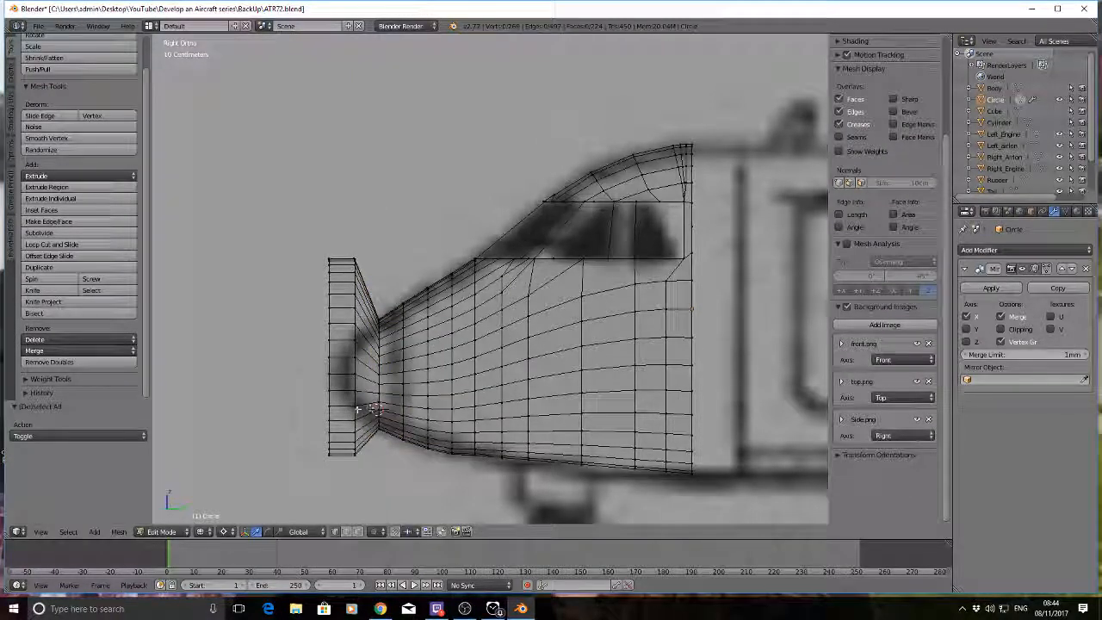
Step: Select the foremost of the five new edge loops and scale it along Z to about 0.52 around the 3D cursor near its lower end
key(b)
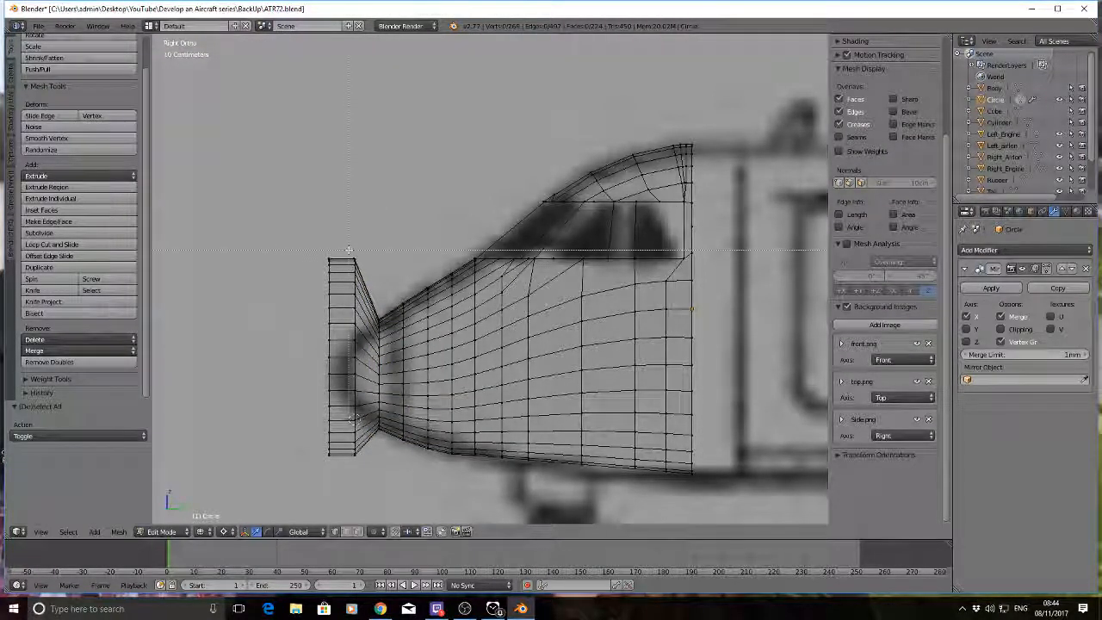
drag(348, 250, 366, 458)
key(s)
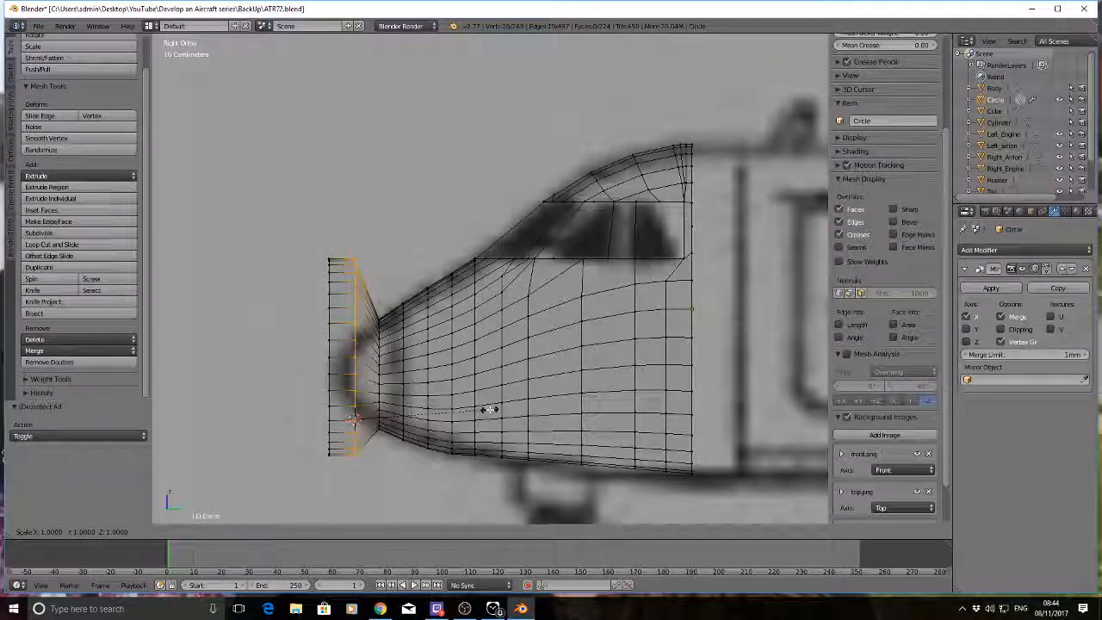
key(z)
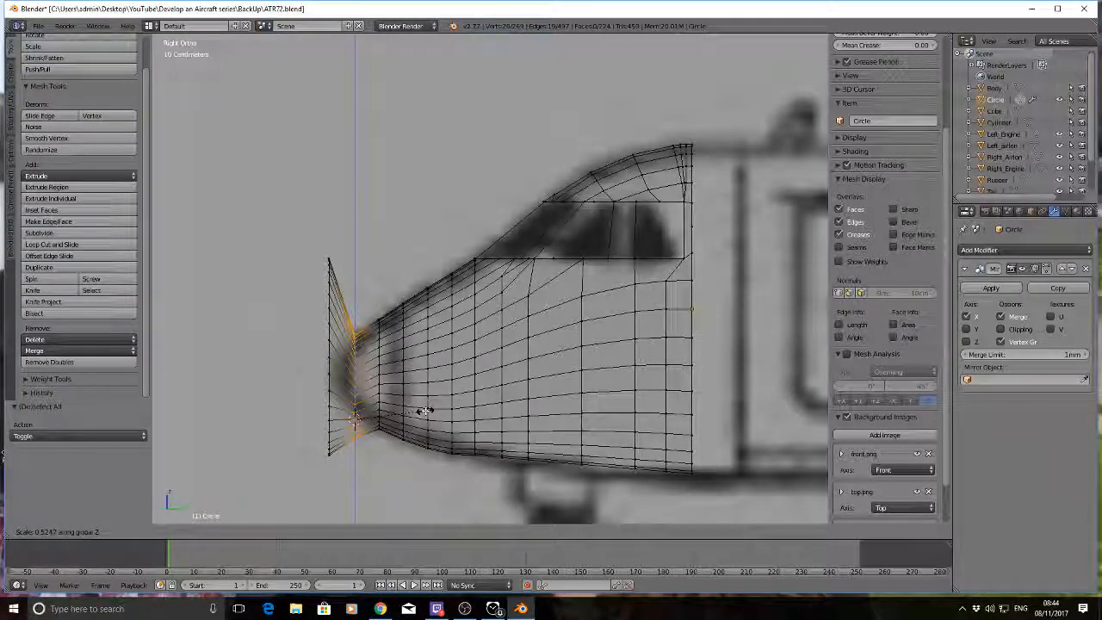
click(424, 411)
Step: Raise the selected loop about 16.7 cm along Z, scale it along Z by about 0.78 to fit the blueprint outline, and deselect it
key(g)
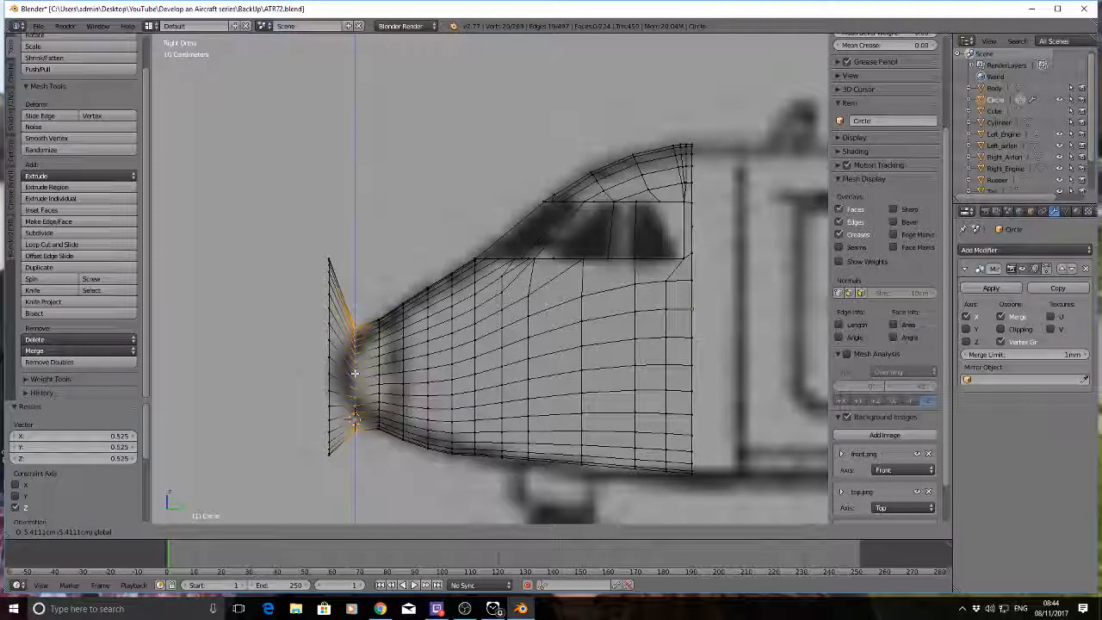
click(354, 373)
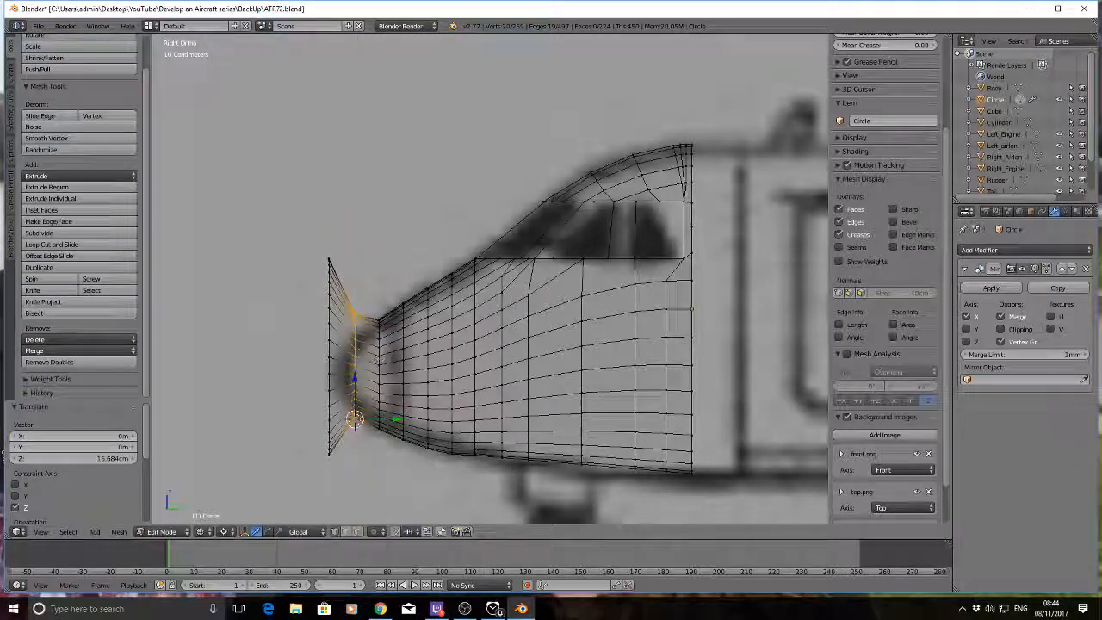
key(s)
key(z)
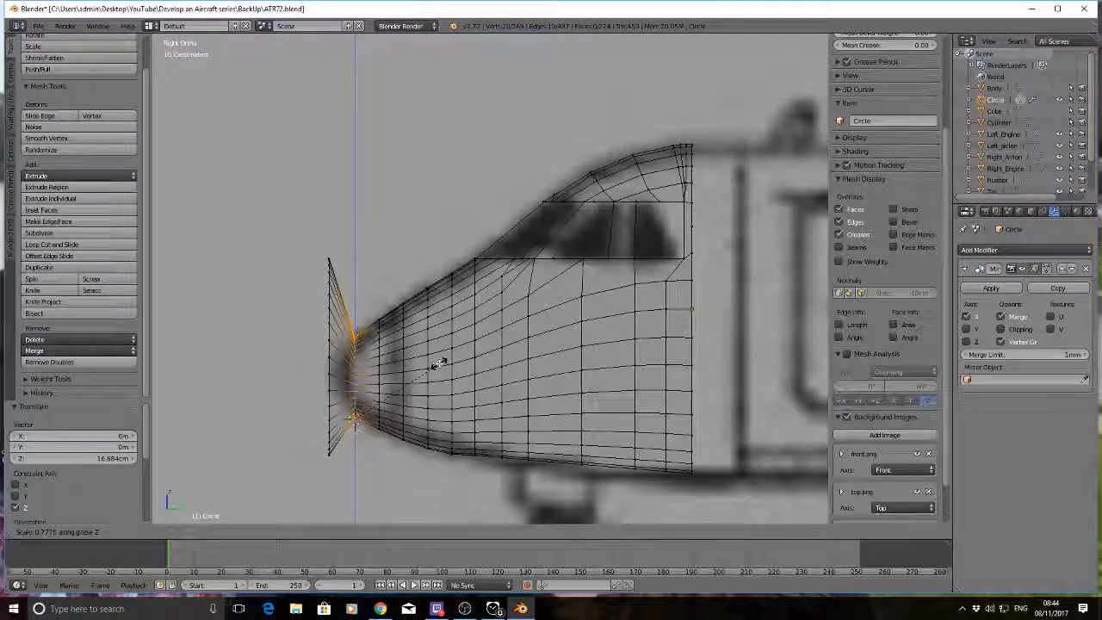
click(435, 364)
key(a)
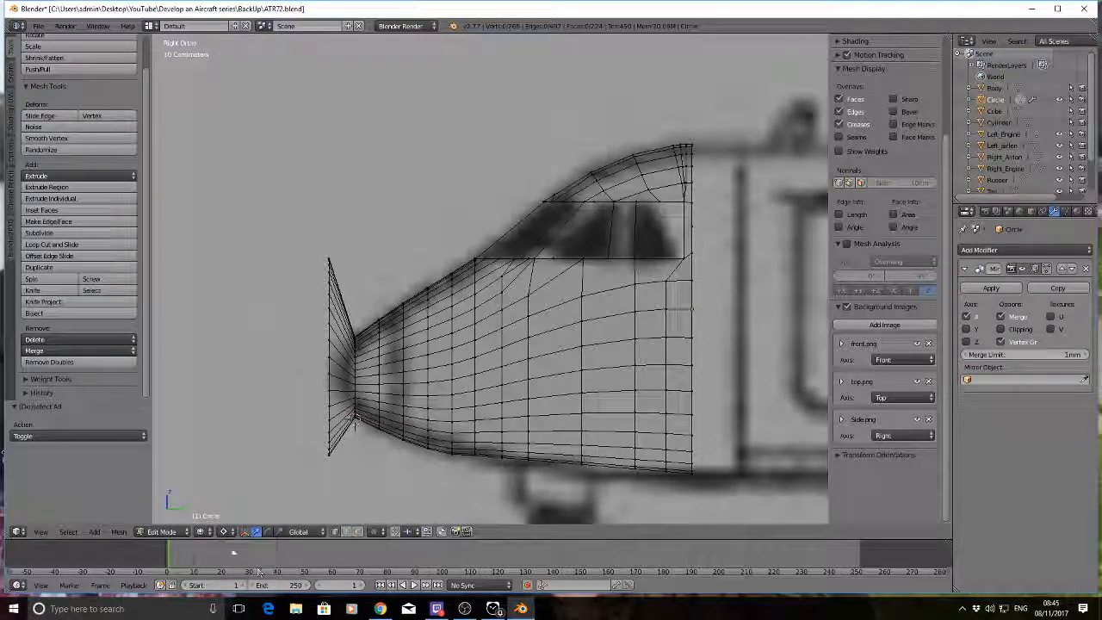
Step: Set the pivot to the selection's median point and scale the front end loop of the nose along Z to about 0.05
click(225, 532)
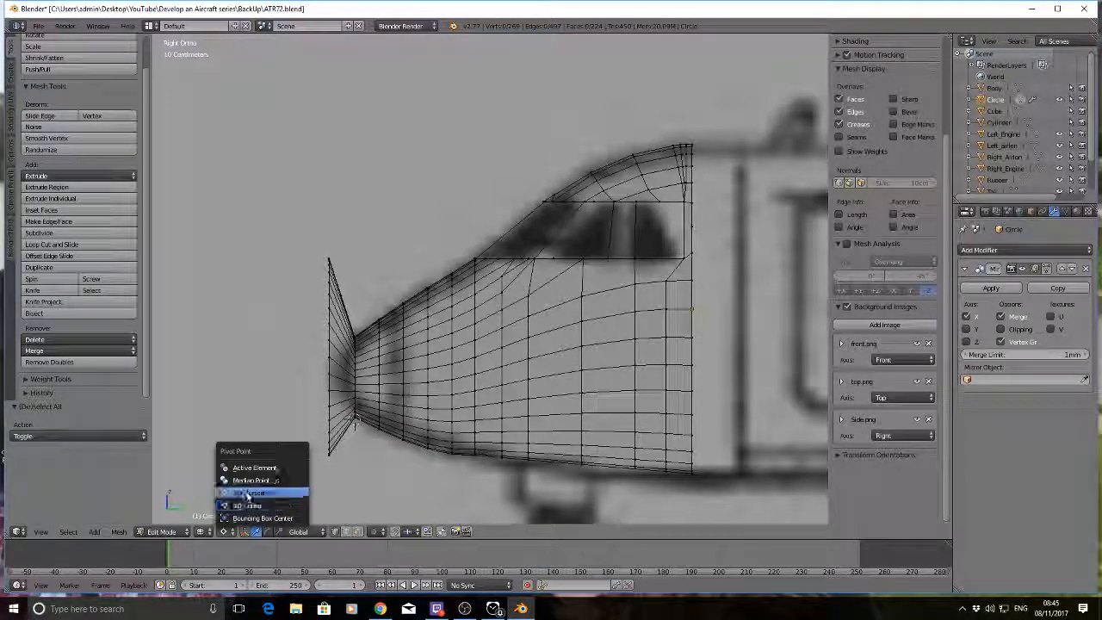
click(248, 494)
key(a)
key(a)
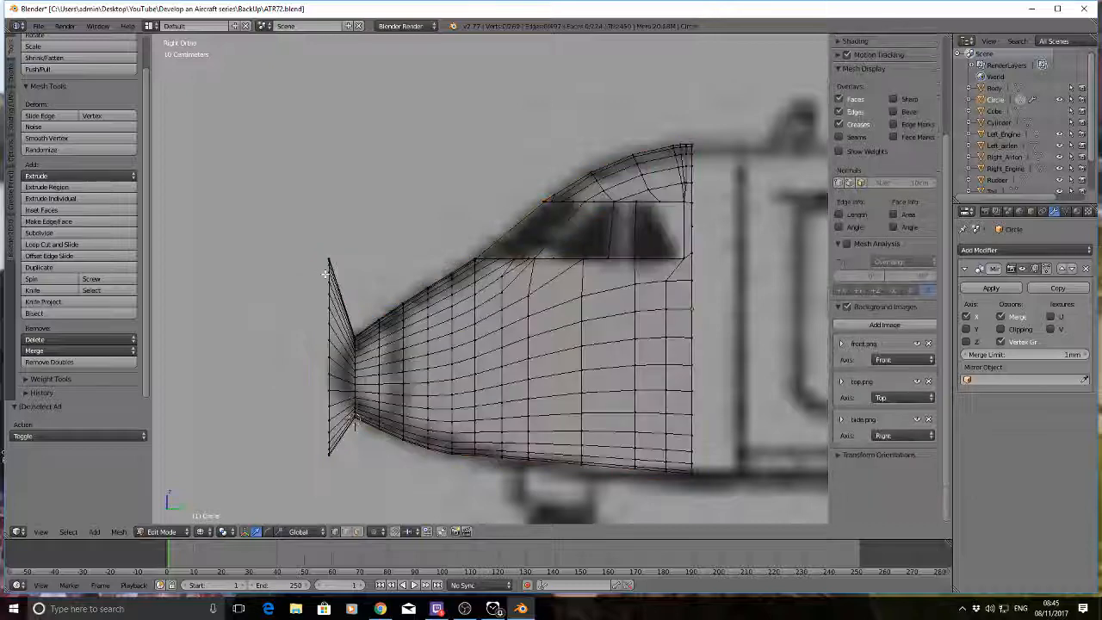
alt+right_click(328, 275)
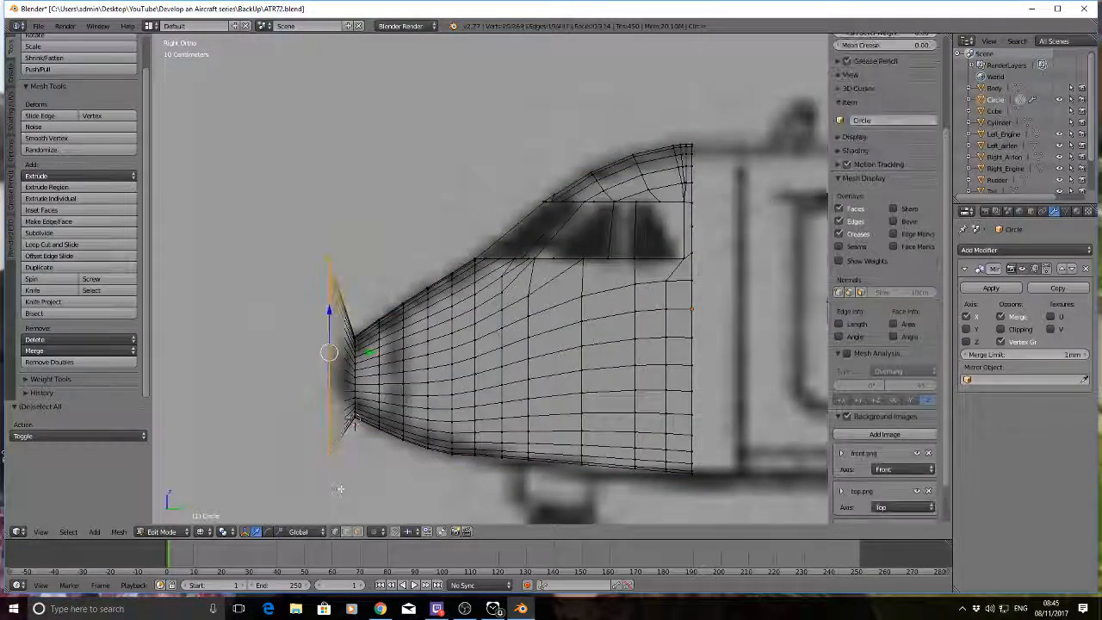
key(s)
key(z)
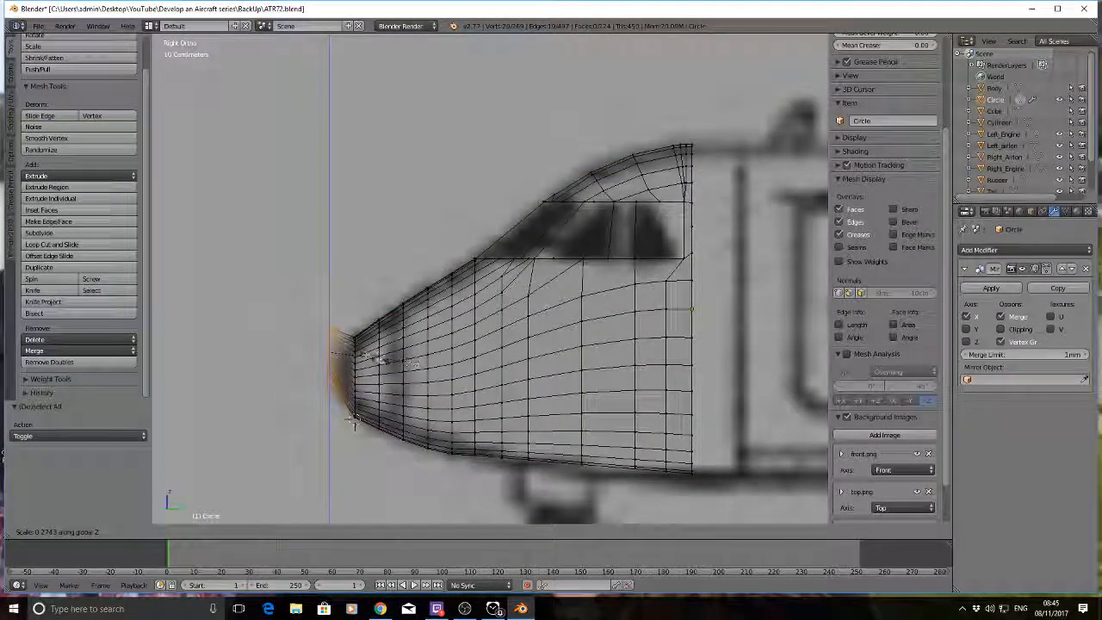
click(343, 353)
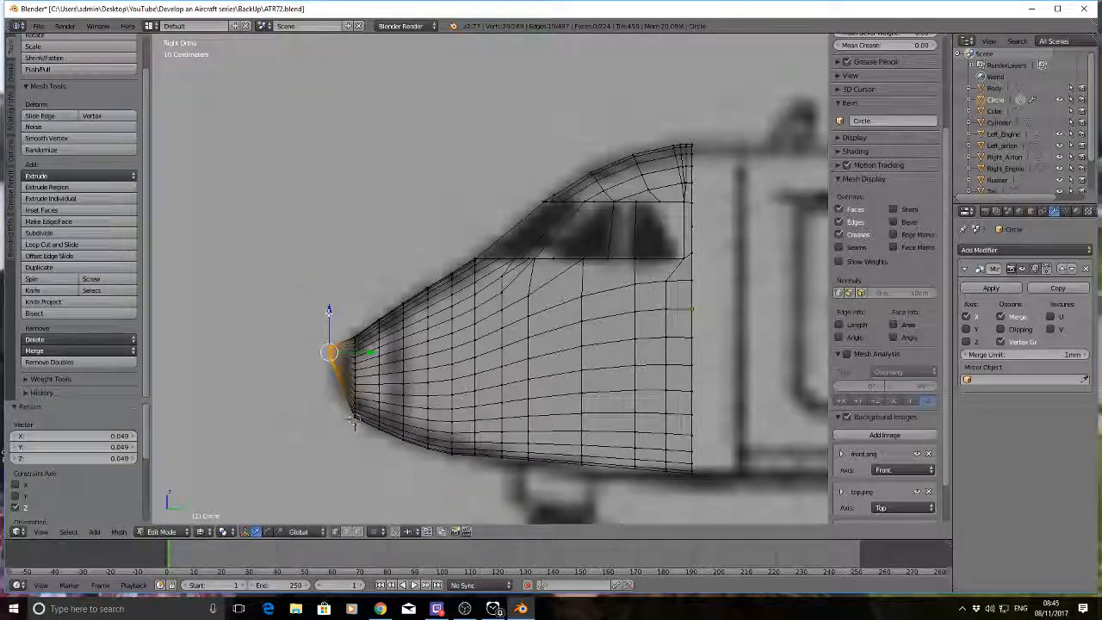
Step: Lower the flattened front end loop about 15 cm along Z to the blueprint's nose tip height and deselect it
key(g)
key(z)
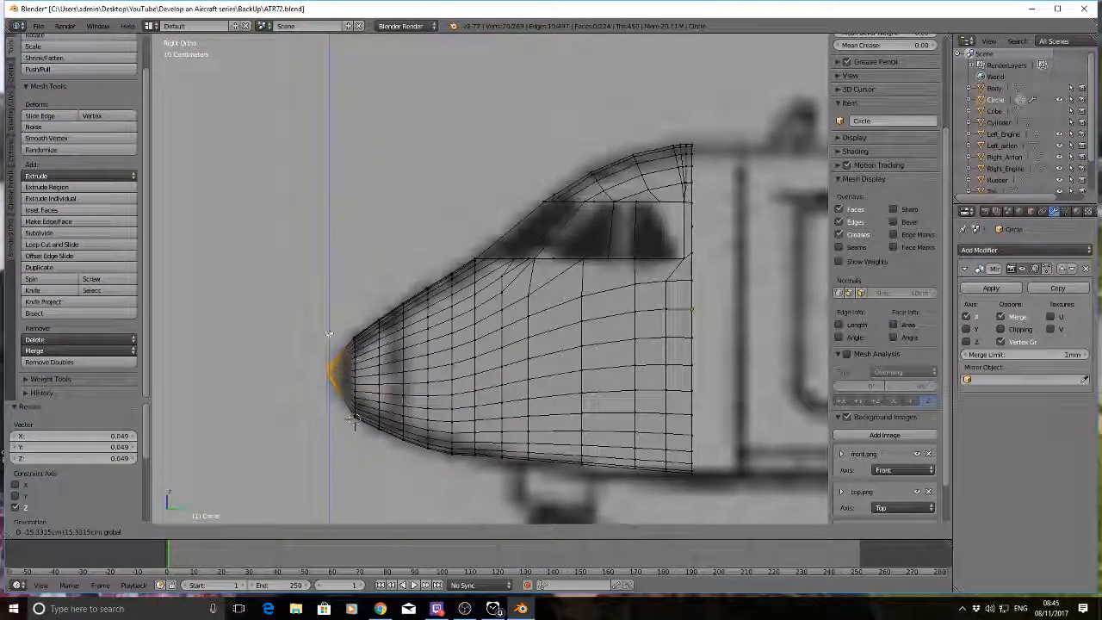
click(331, 339)
key(a)
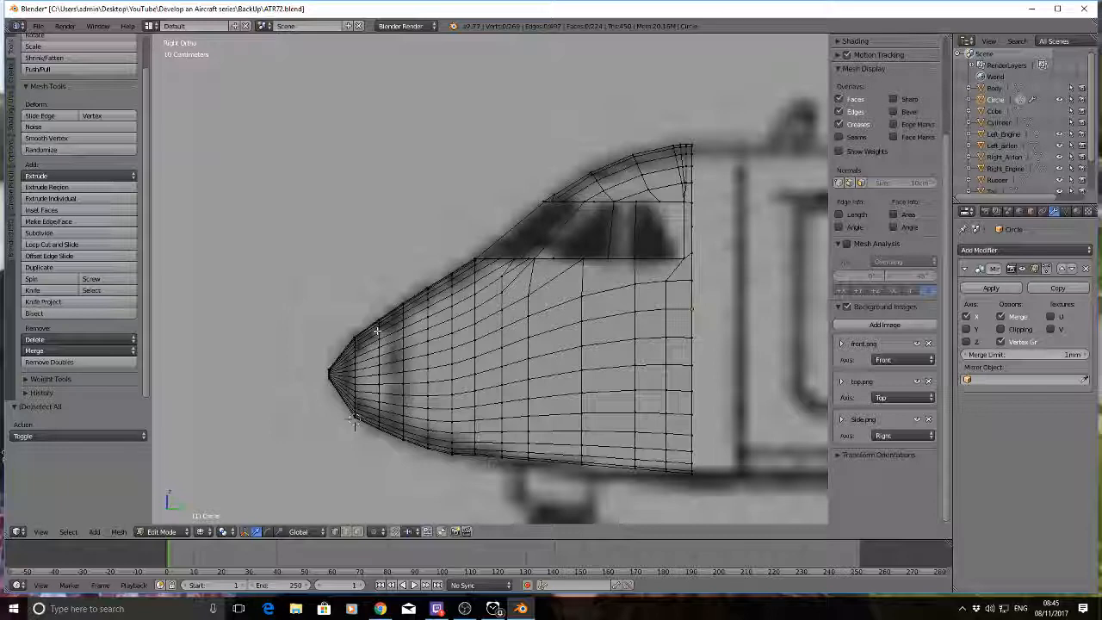
Step: Inspect the reshaped nose from an angle and compare its width with the blueprint in the top orthographic view
middle_drag(377, 331, 563, 251)
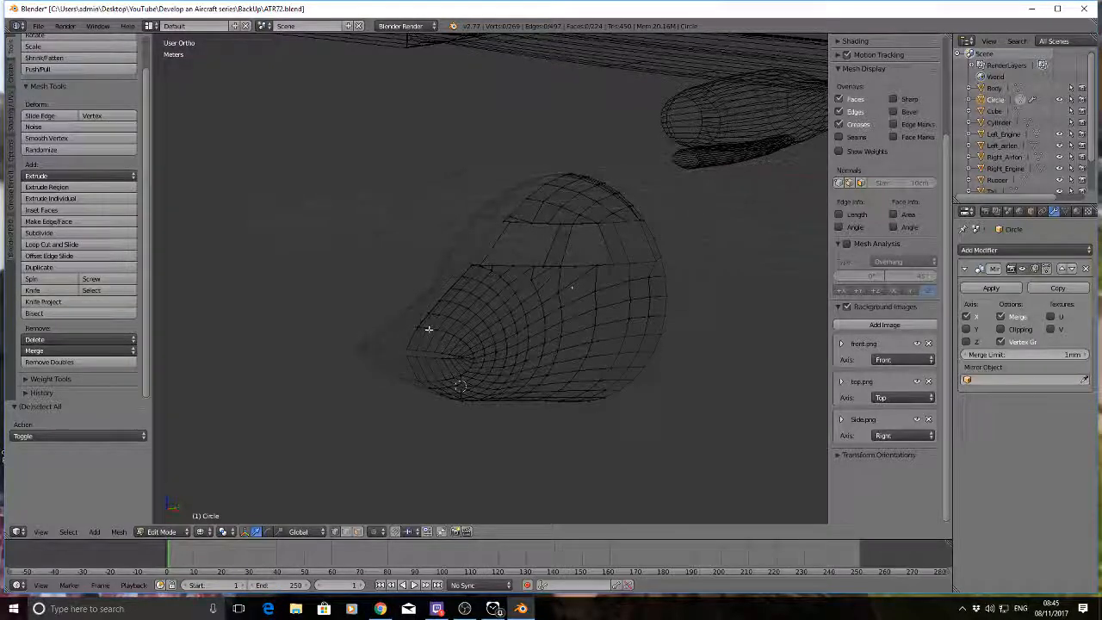
middle_drag(428, 328, 617, 337)
key(KP_7)
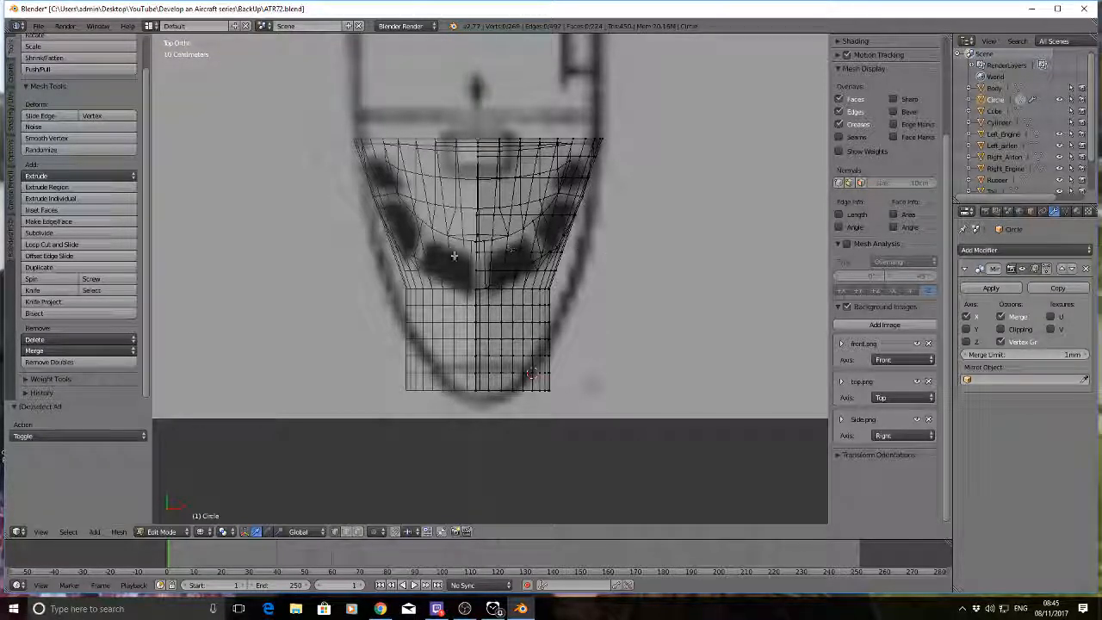
scroll(454, 255, up, 1)
key(n)
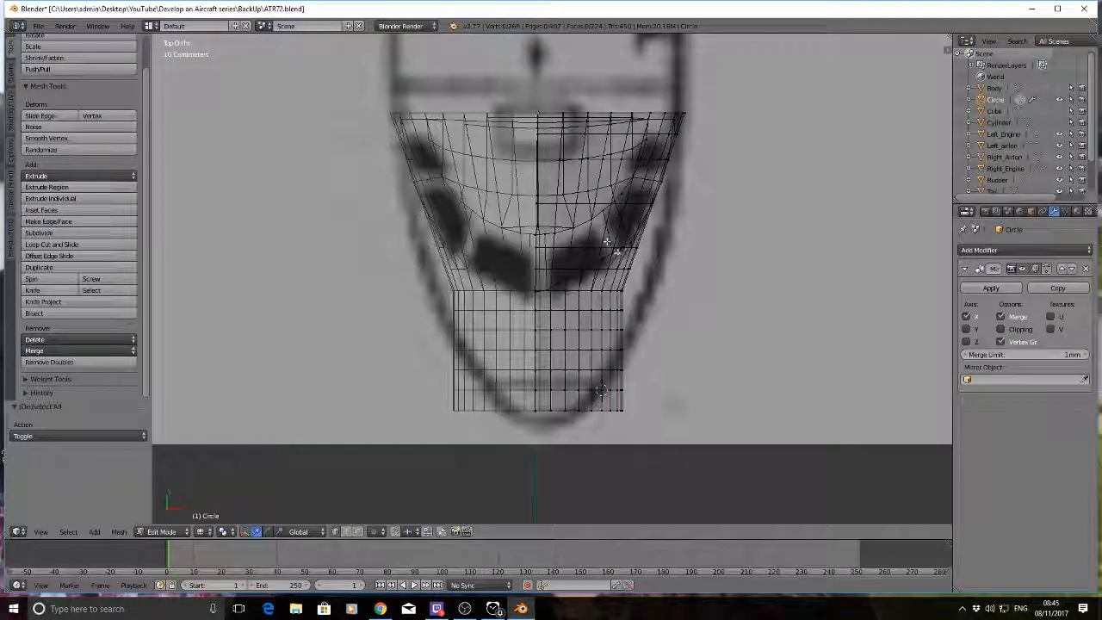
scroll(612, 249, down, 3)
key(n)
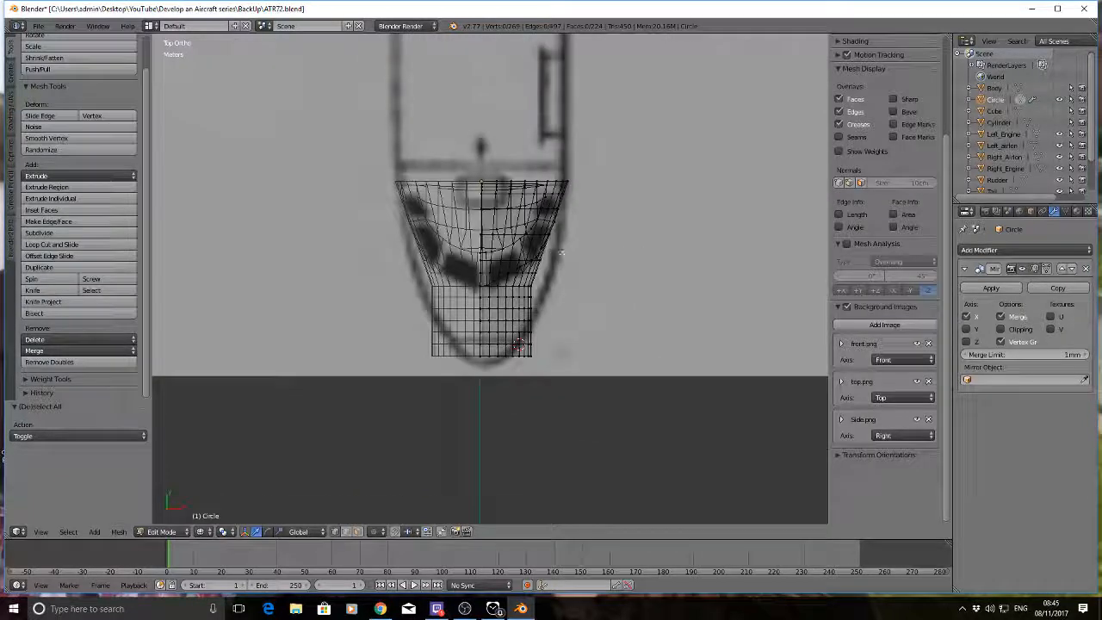
scroll(562, 253, up, 1)
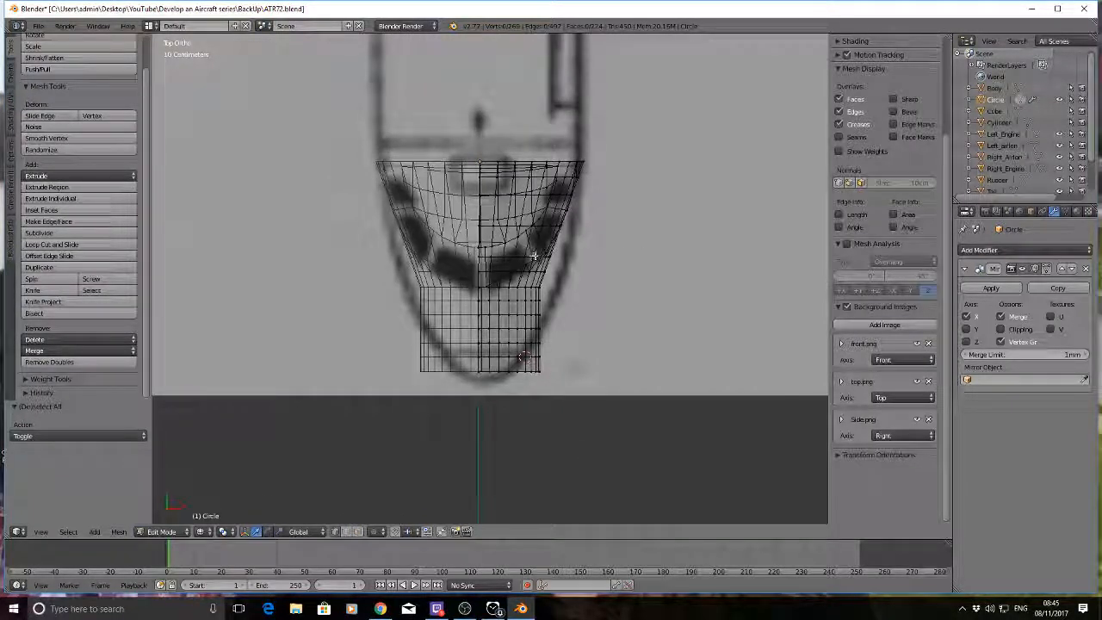
drag(397, 214, 573, 231)
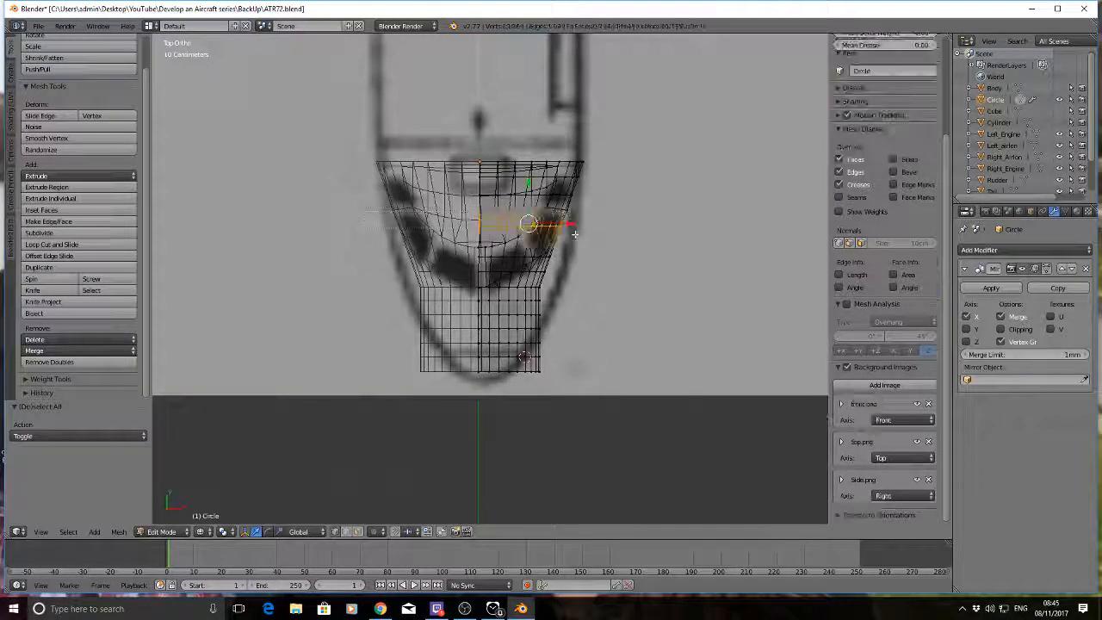
key(s)
key(x)
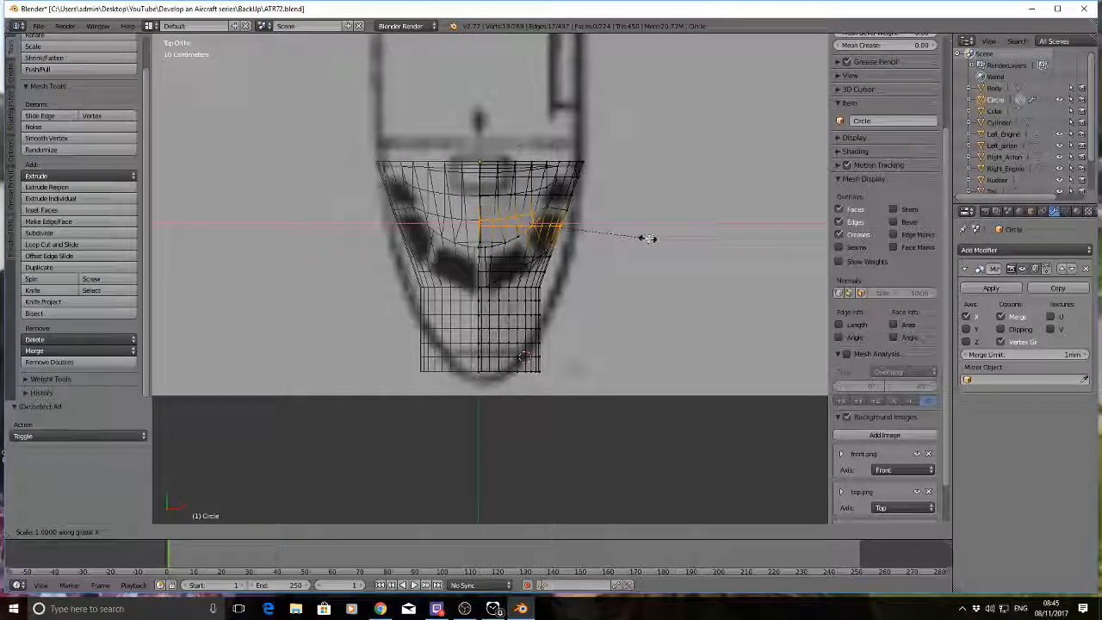
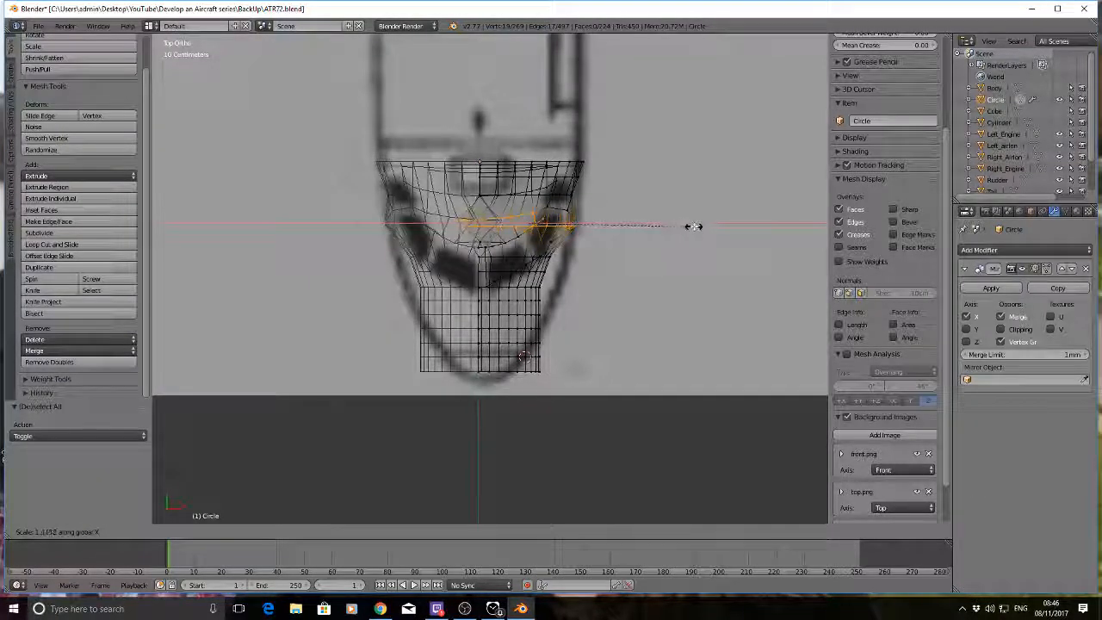
click(640, 227)
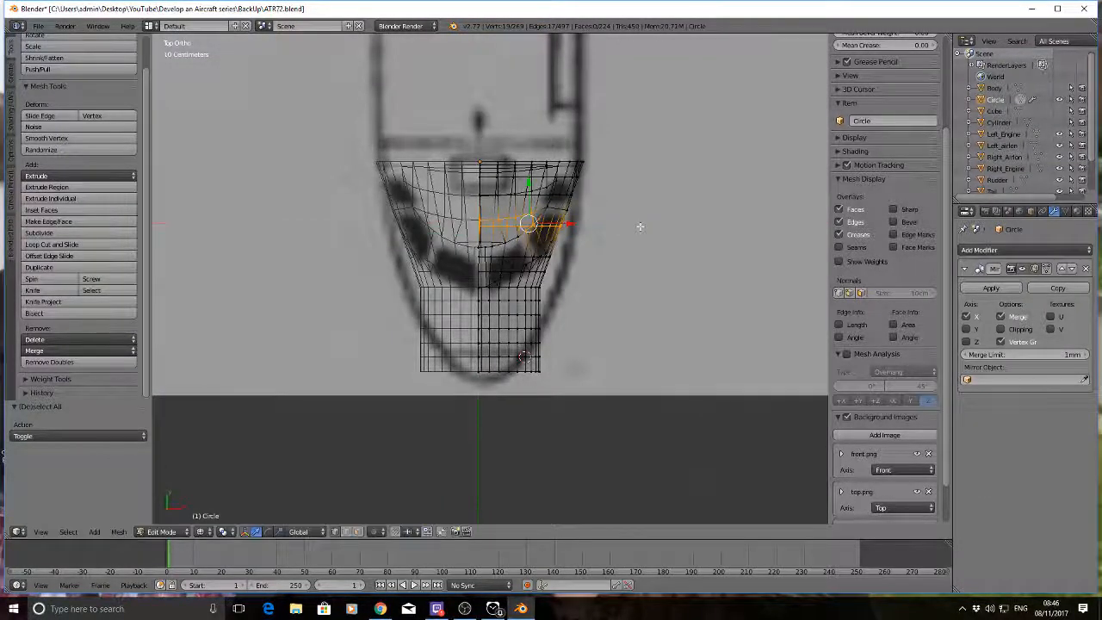
key(a)
key(b)
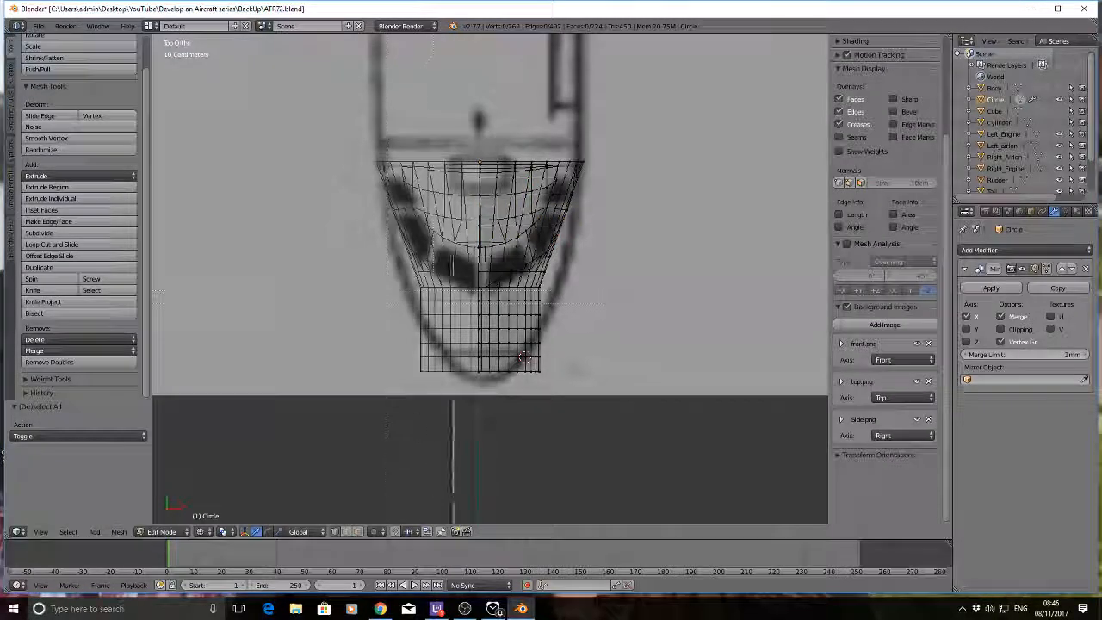
drag(408, 292, 572, 309)
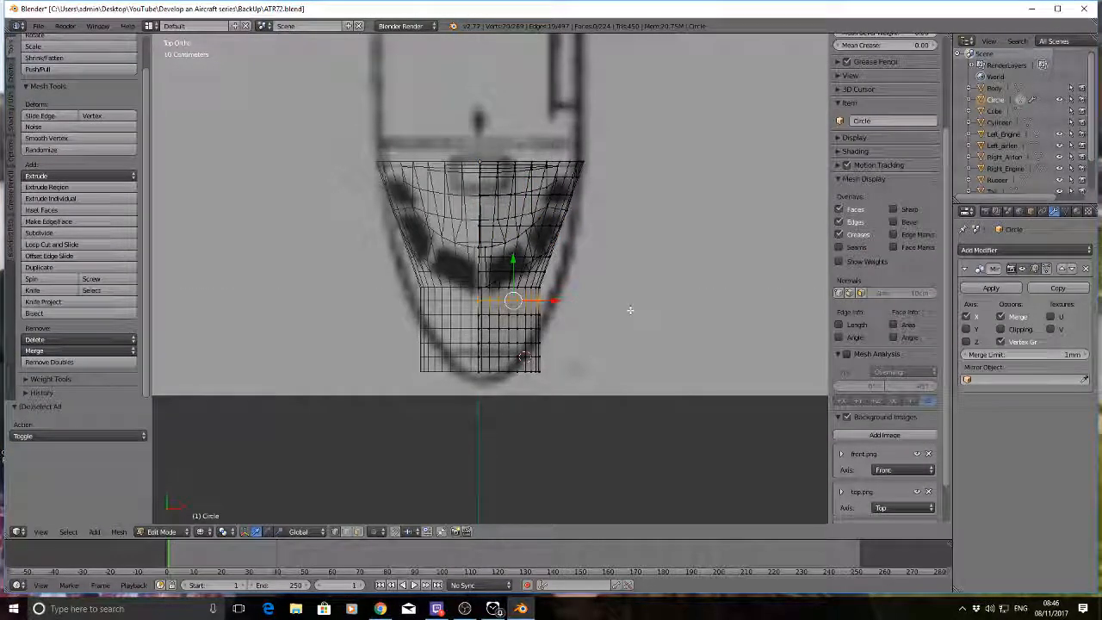
key(s)
key(x)
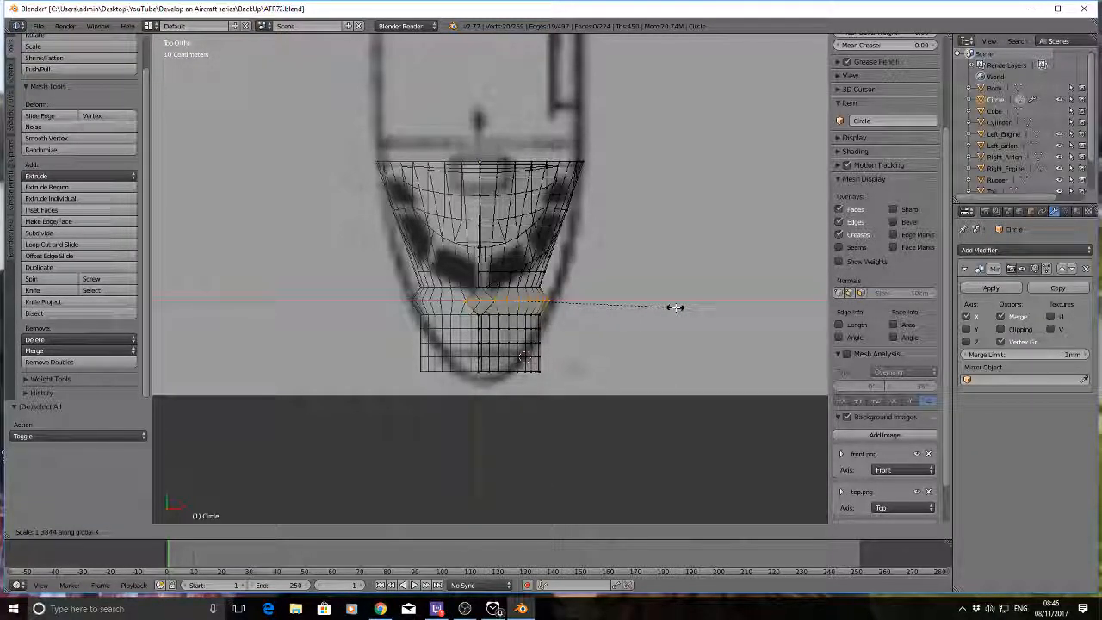
click(676, 308)
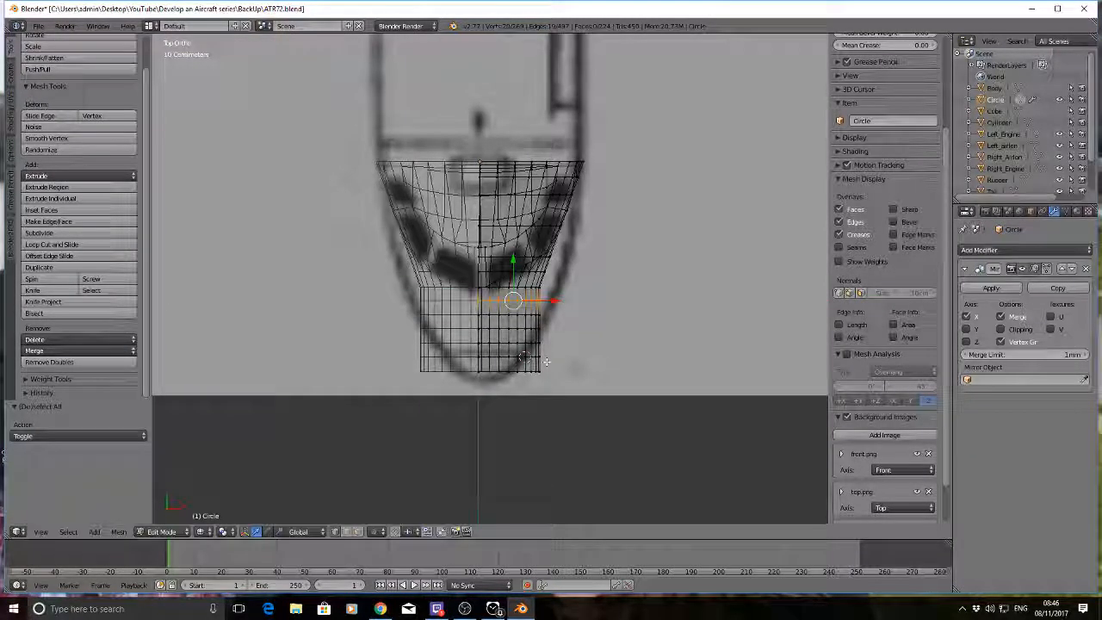
key(a)
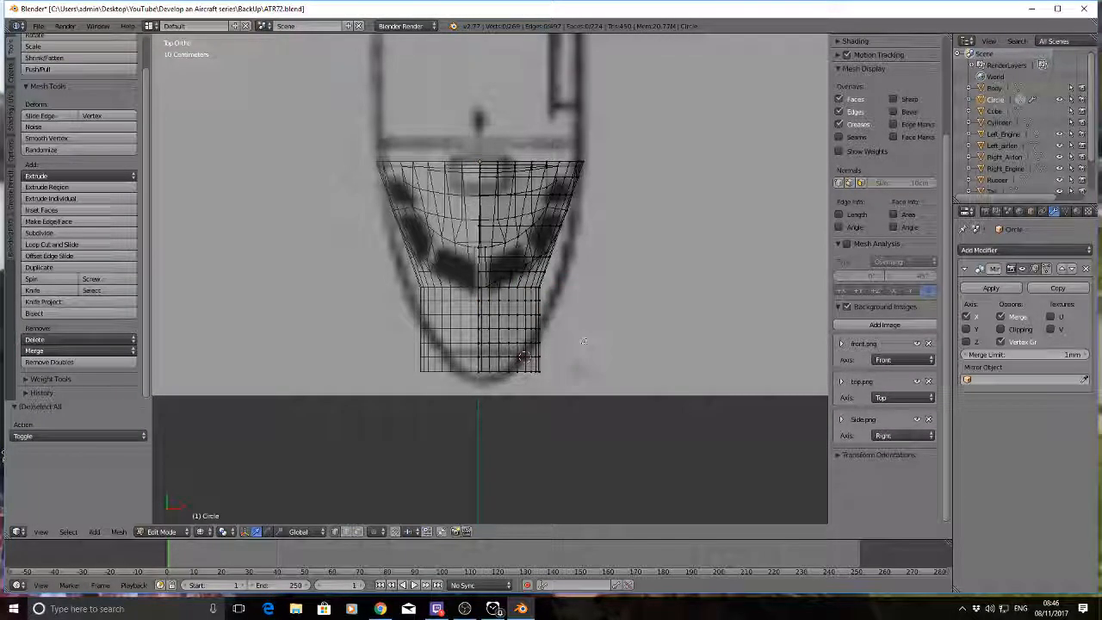
Step: Leave edit mode, apply the nose's Mirror modifier, and return to editing the mesh
click(986, 289)
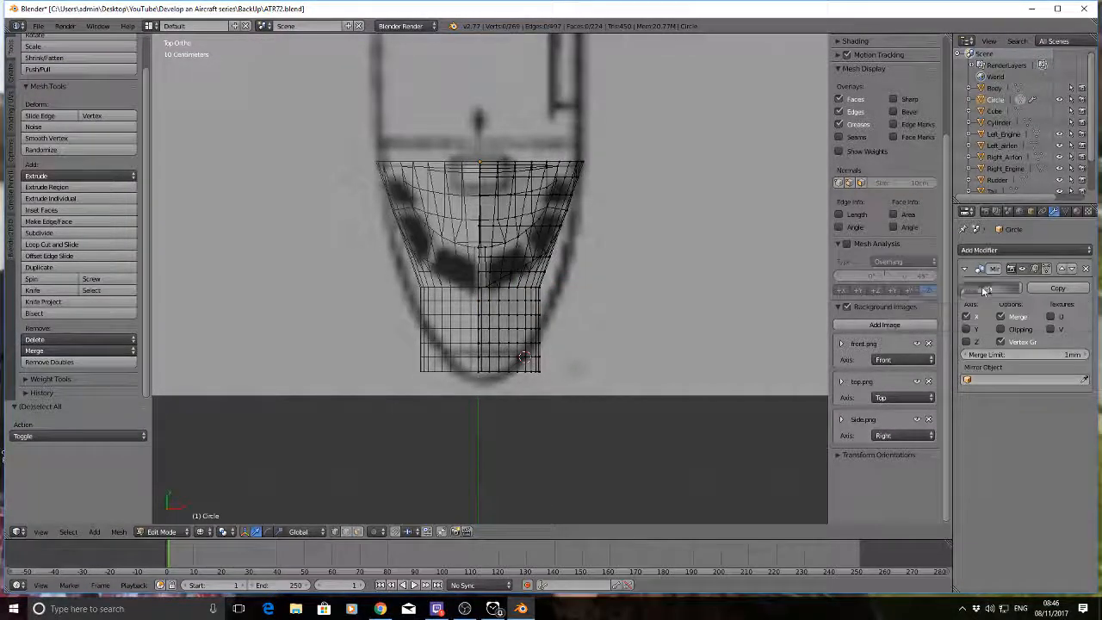
key(Tab)
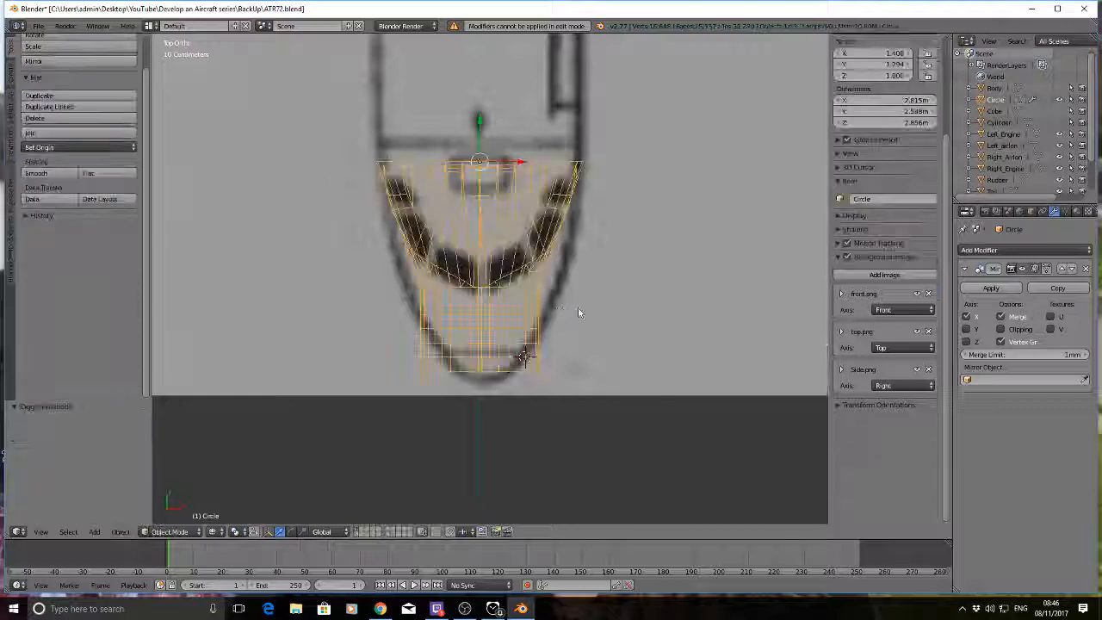
click(990, 289)
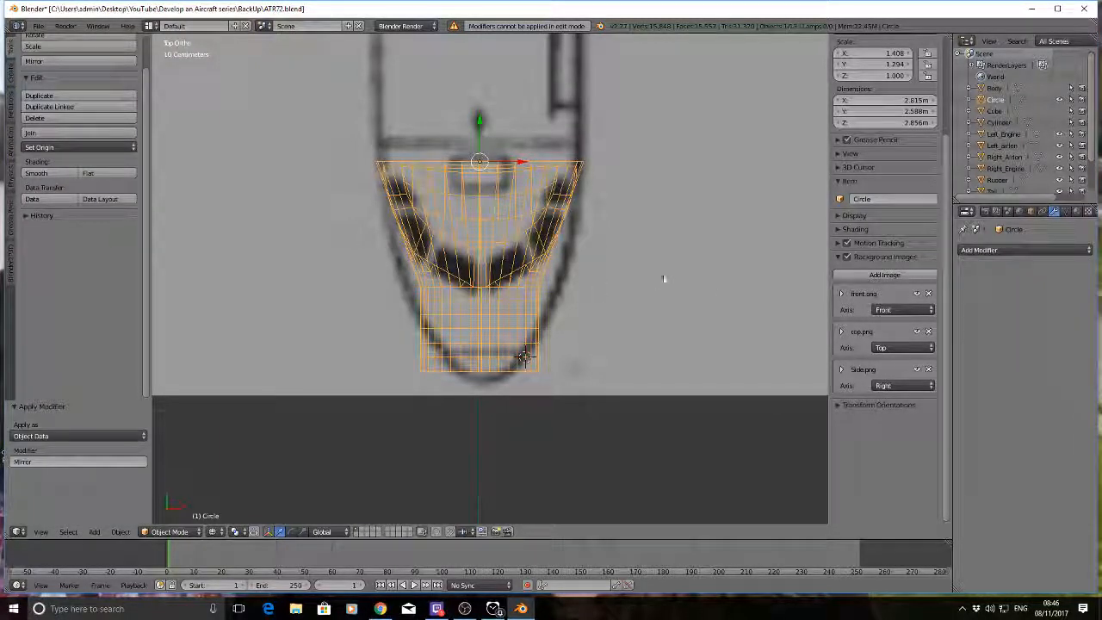
key(Tab)
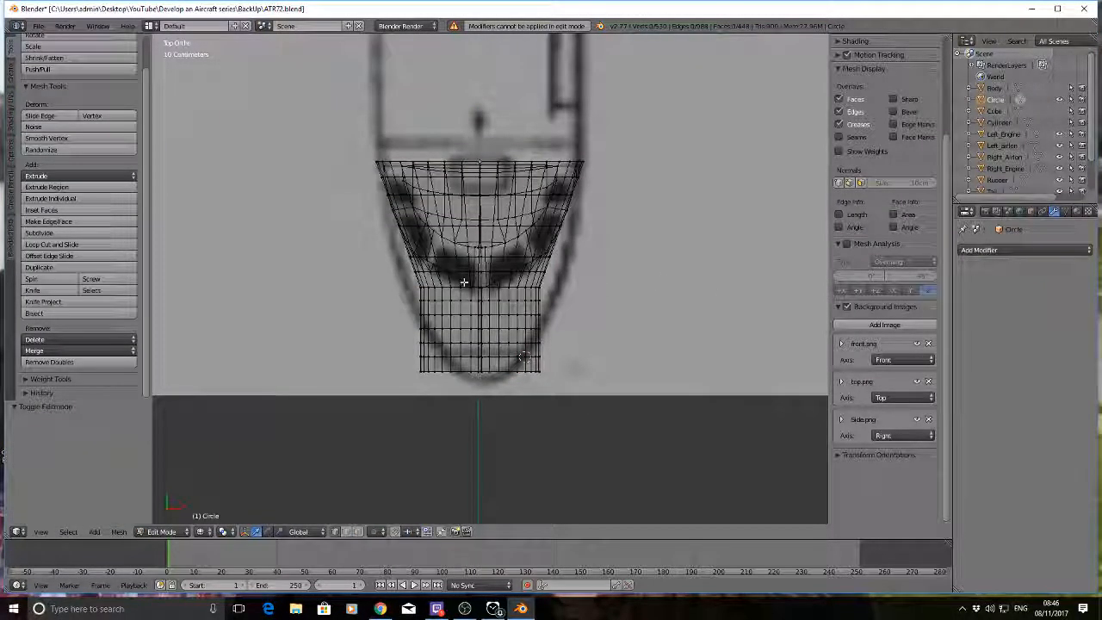
key(b)
drag(411, 282, 563, 293)
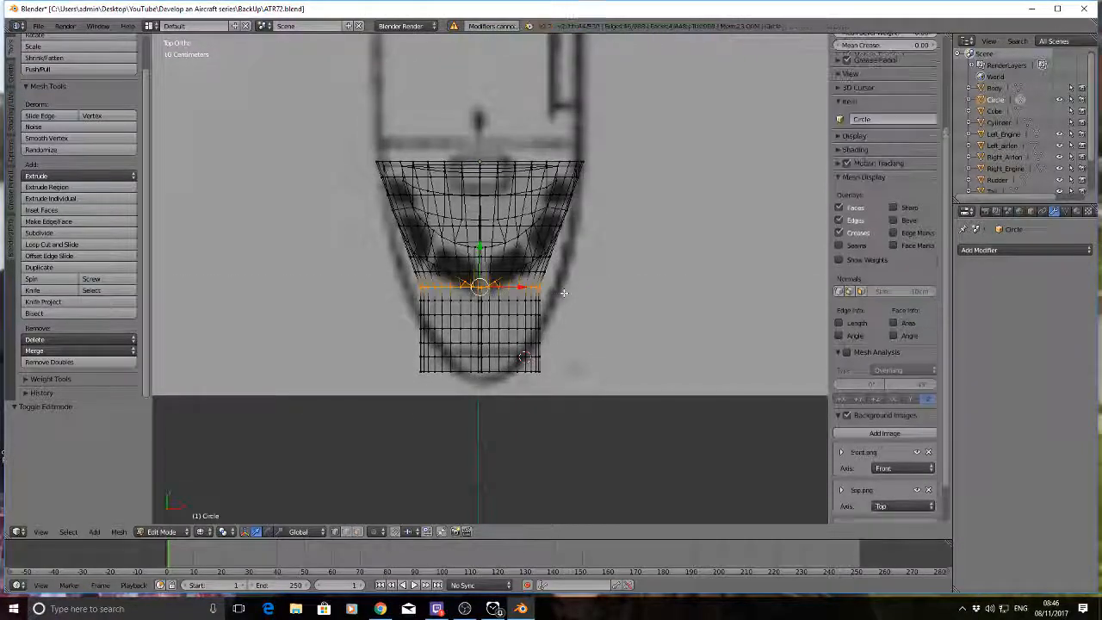
key(a)
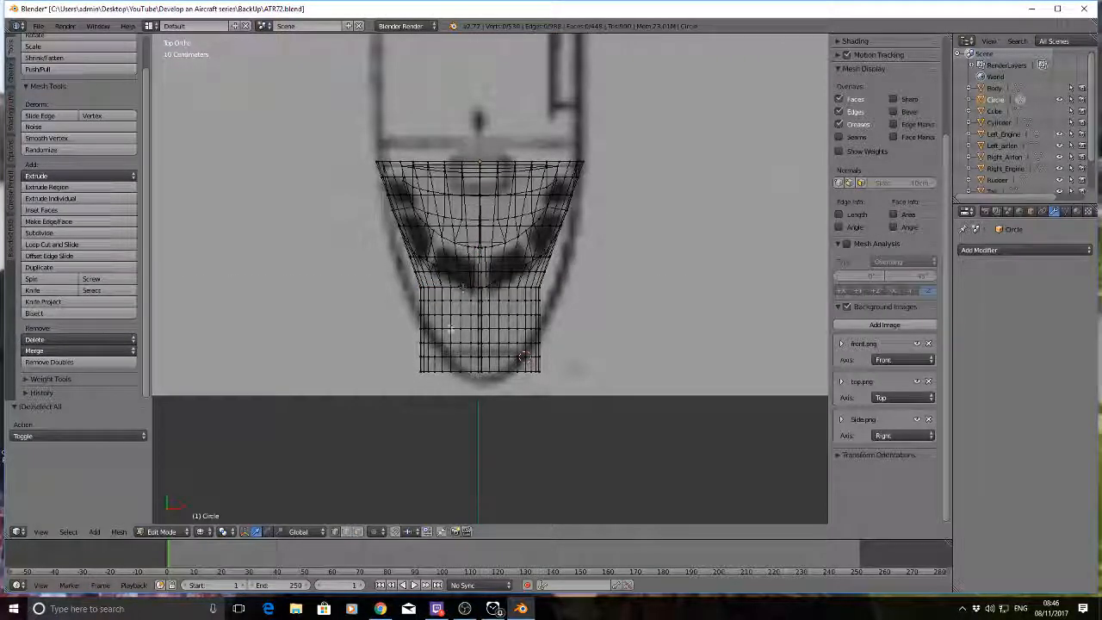
Step: Select the nose's front end loop, scale it along X by 0.5, and deselect it
key(b)
drag(412, 362, 567, 391)
key(s)
key(x)
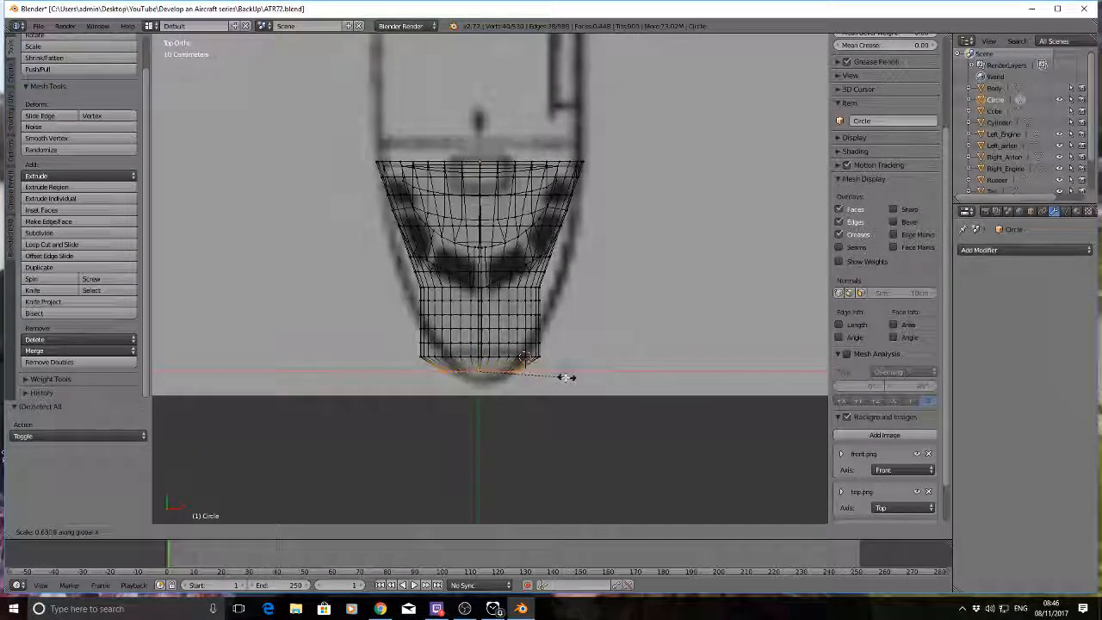
text(.5)
key(Return)
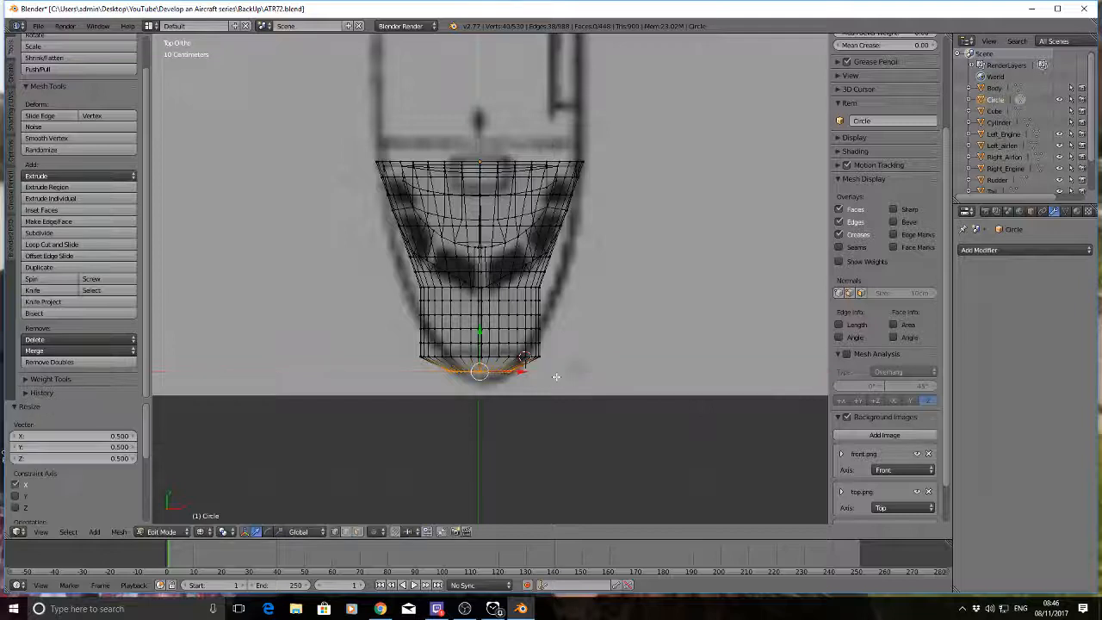
key(a)
Step: Scale the second loop from the nose tip along X by about 0.68 to fit the top blueprint outline, and deselect it
key(b)
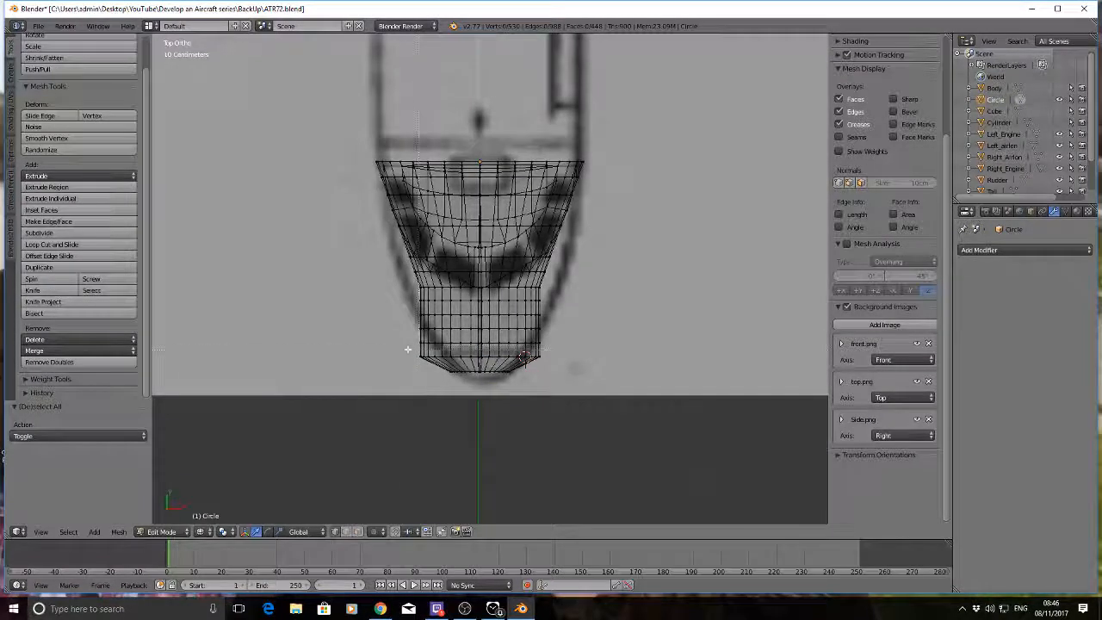
drag(404, 350, 561, 364)
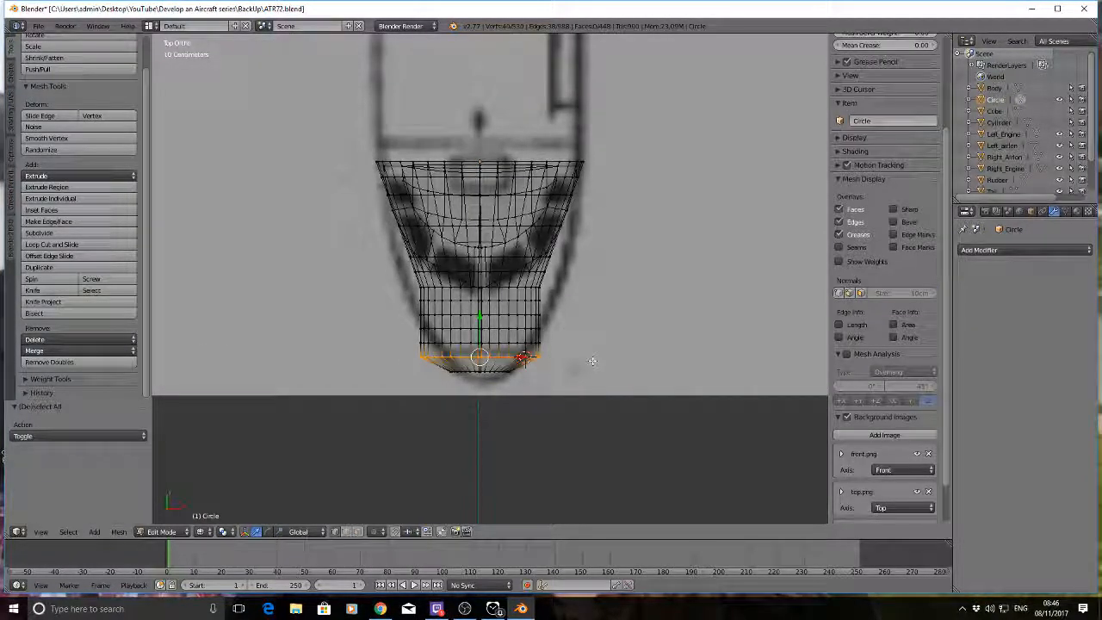
key(s)
key(x)
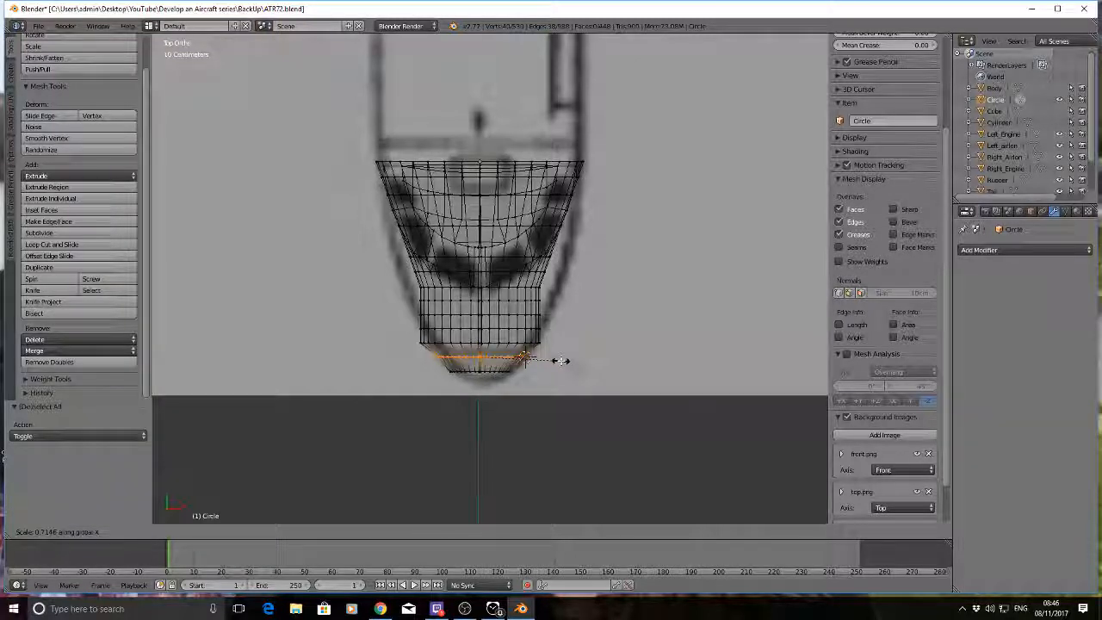
click(558, 361)
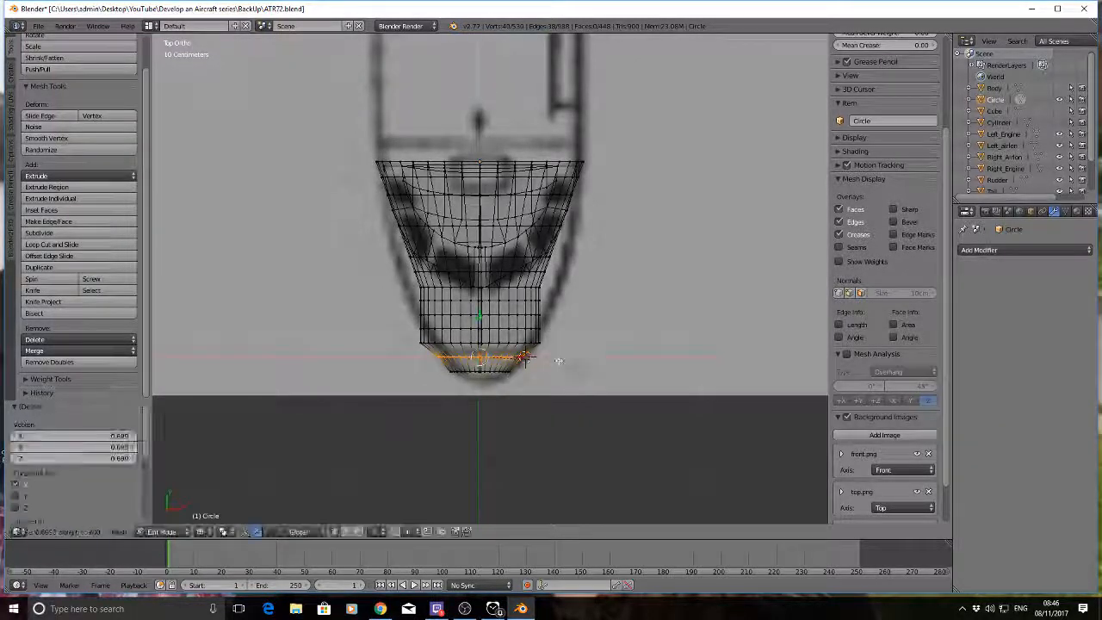
key(a)
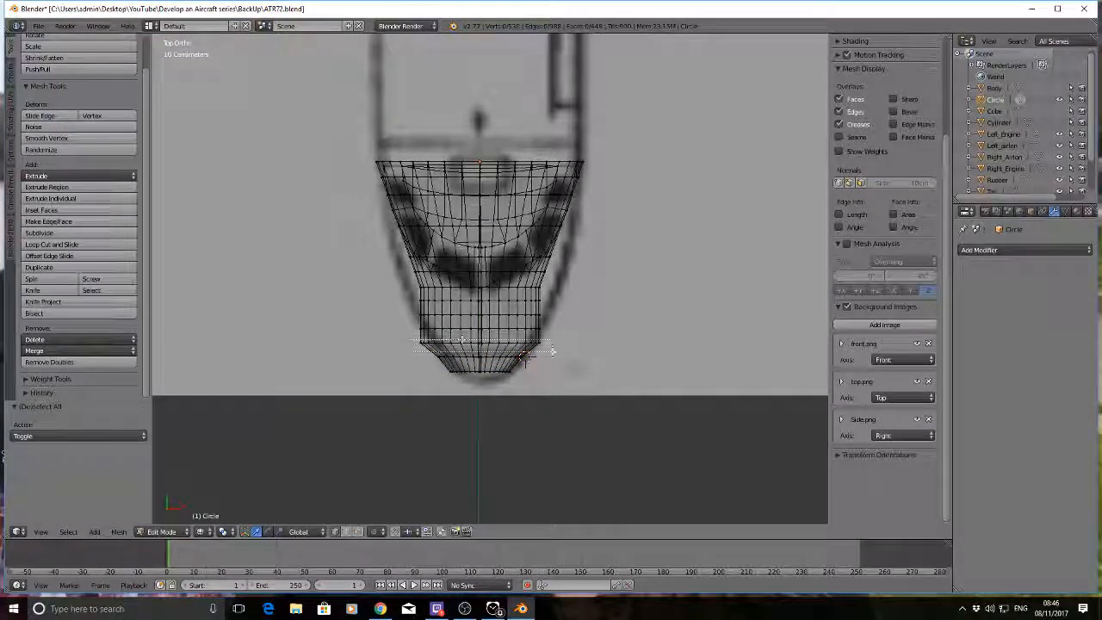
Step: Narrow the third loop from the nose tip along X by about 0.9 to match the outline, and deselect it
alt+right_click(549, 350)
key(s)
key(x)
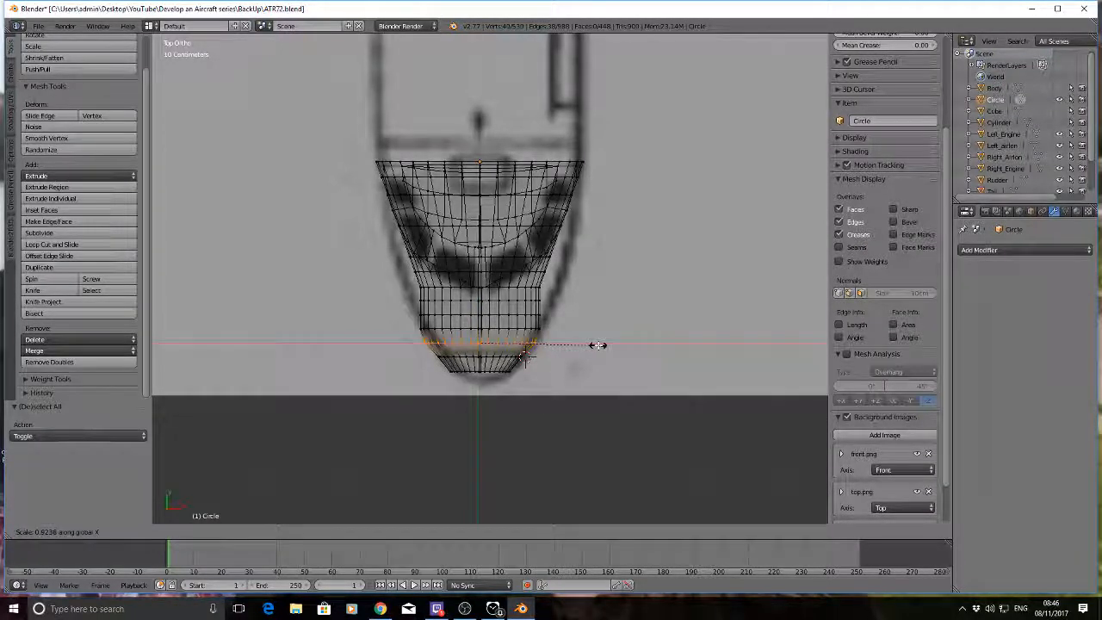
click(594, 344)
key(a)
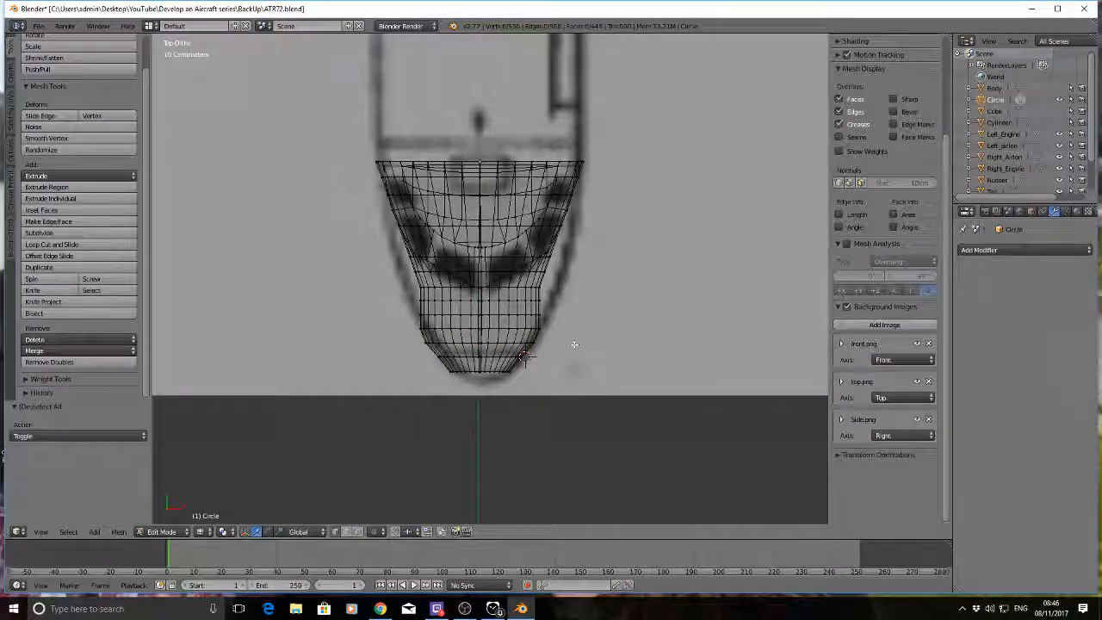
Step: Select the fourth loop from the nose tip, widen it slightly along X to meet the blueprint outline, and deselect it
key(b)
drag(415, 322, 555, 336)
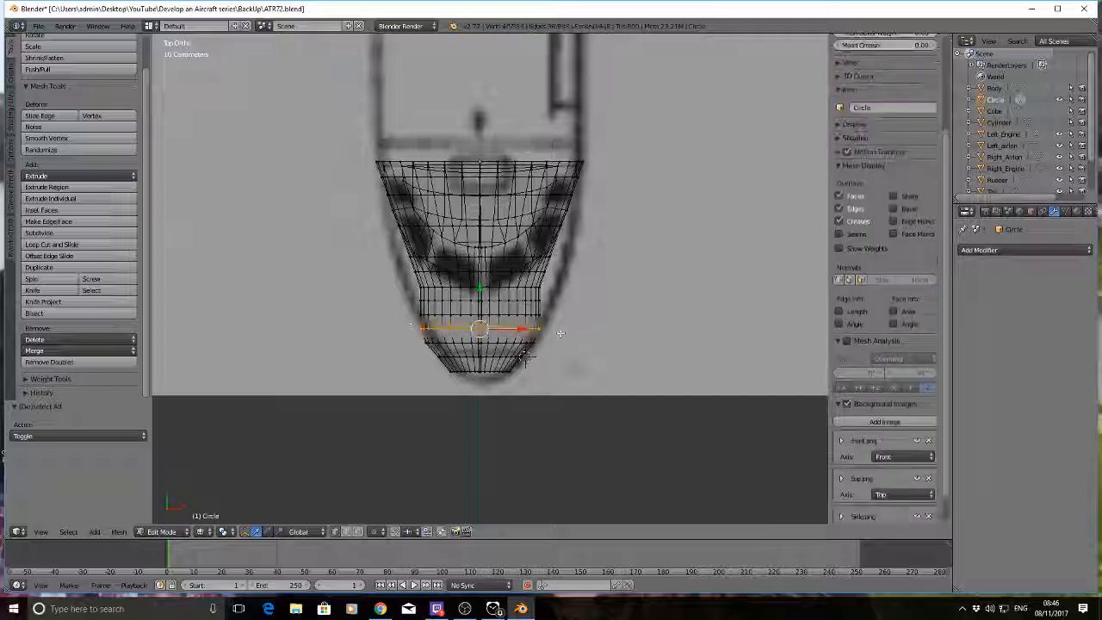
key(s)
key(x)
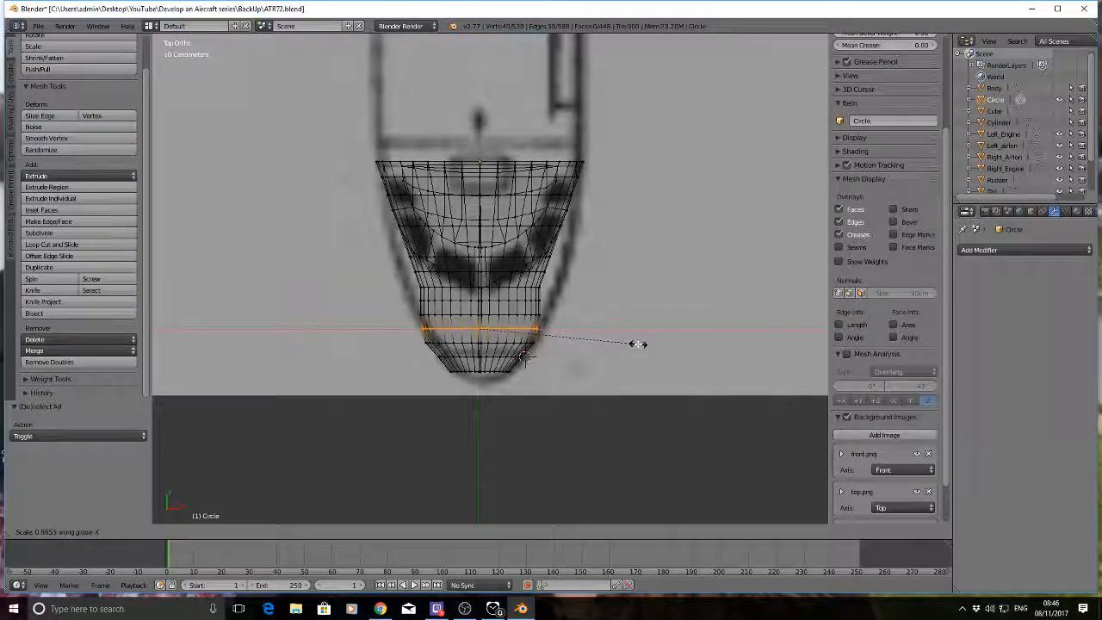
click(651, 343)
key(a)
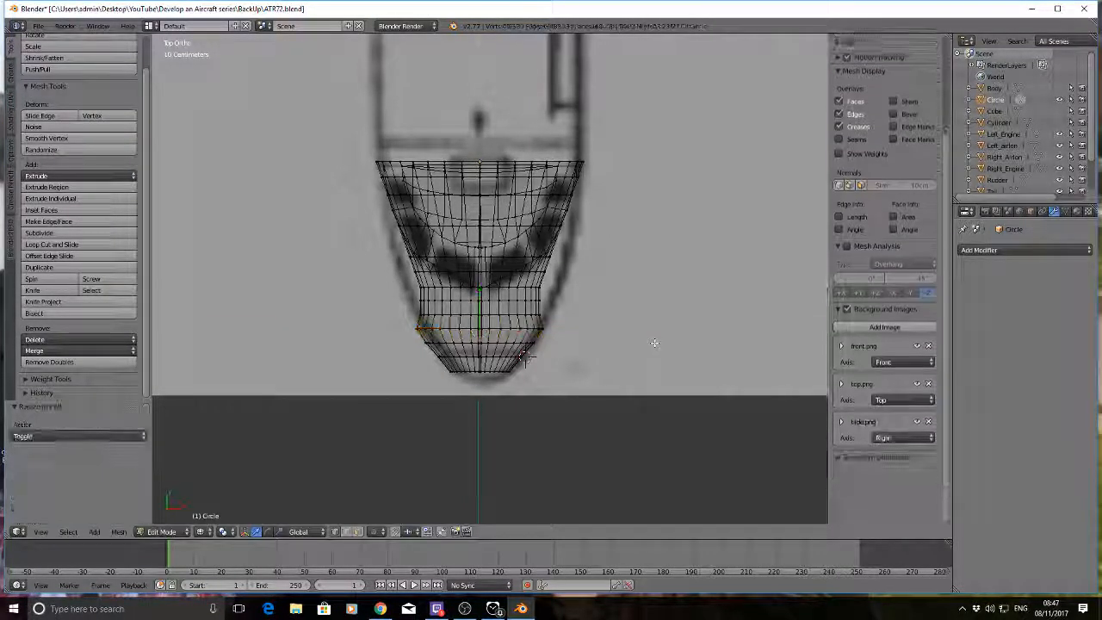
Step: Scale the fifth loop from the nose tip along X by about 1.2 to reach the outline, and deselect it
key(b)
drag(408, 309, 558, 322)
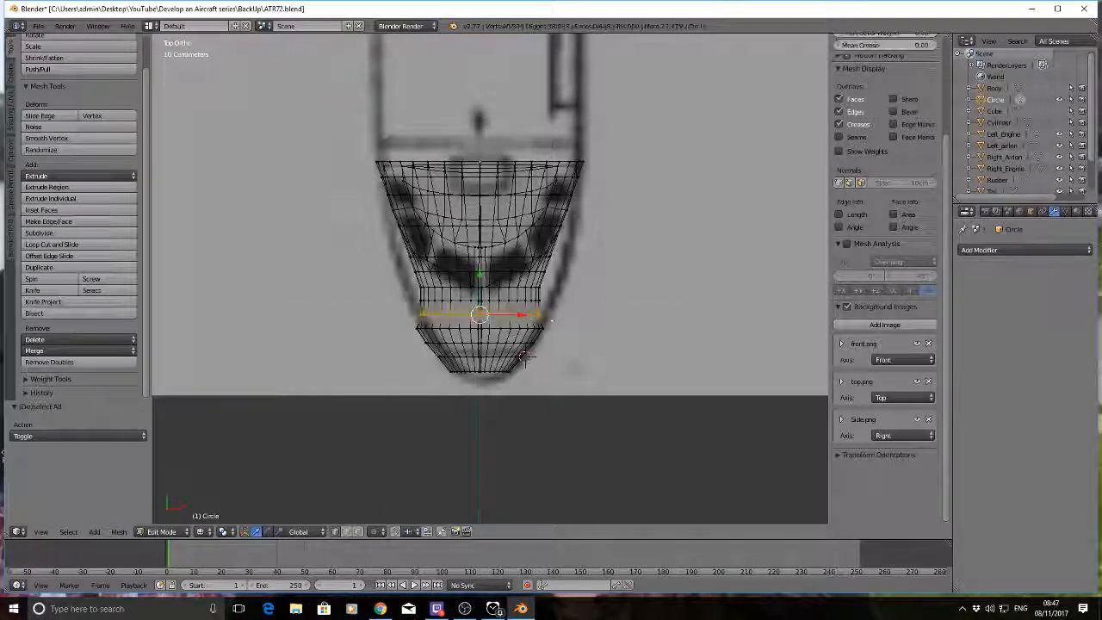
key(s)
key(x)
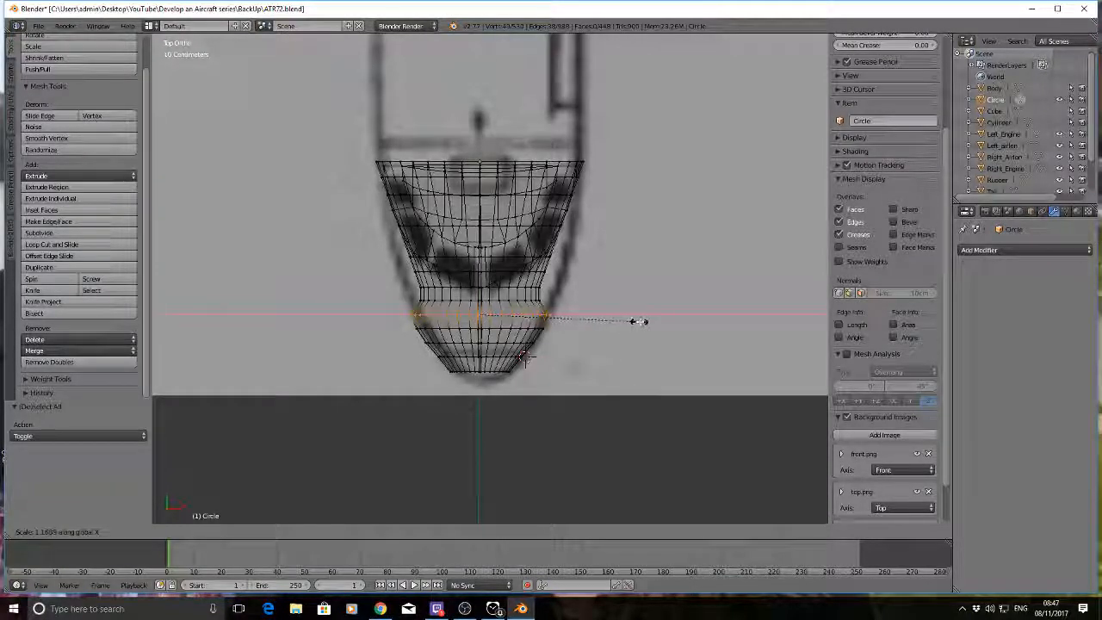
click(639, 321)
key(a)
Step: Select the sixth loop from the nose tip, widen it along X to the blueprint outline, and deselect it
key(b)
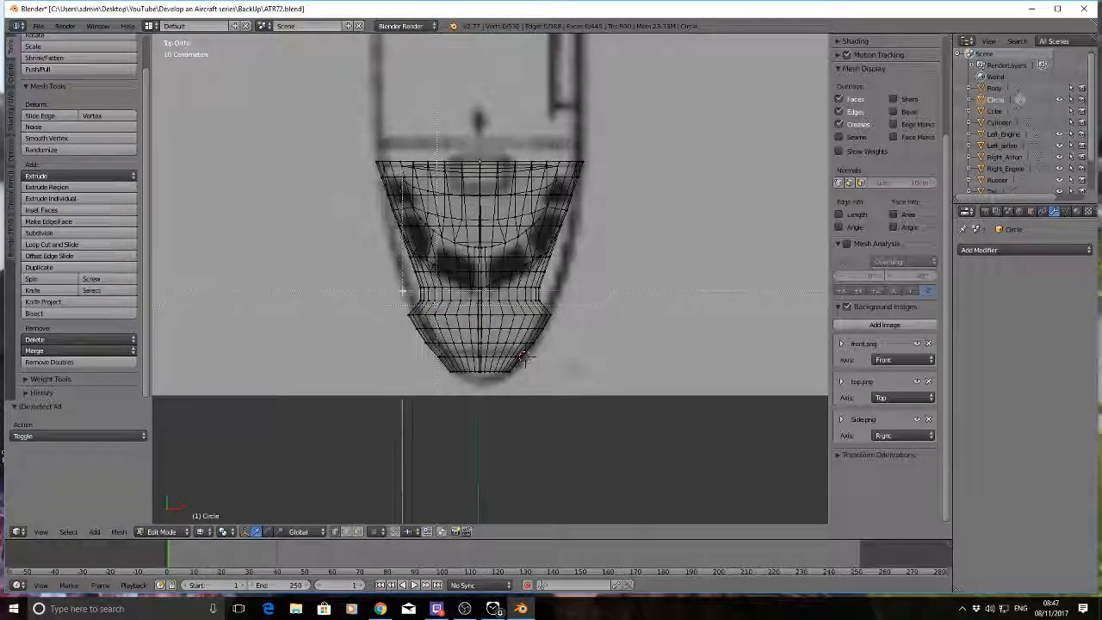
drag(402, 293, 553, 312)
key(s)
key(x)
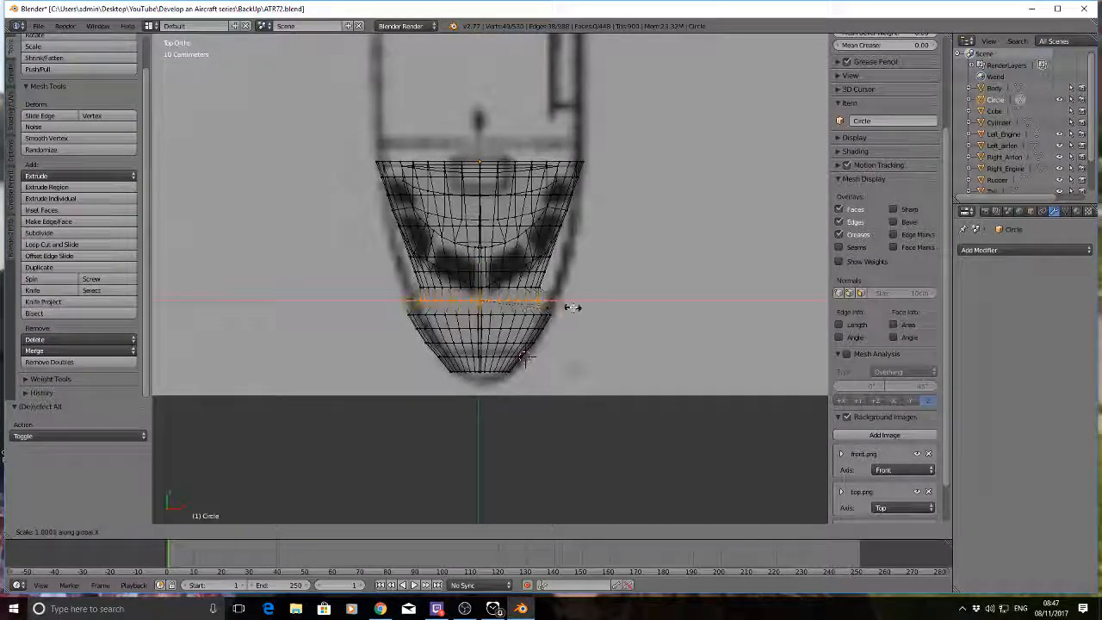
click(574, 307)
key(a)
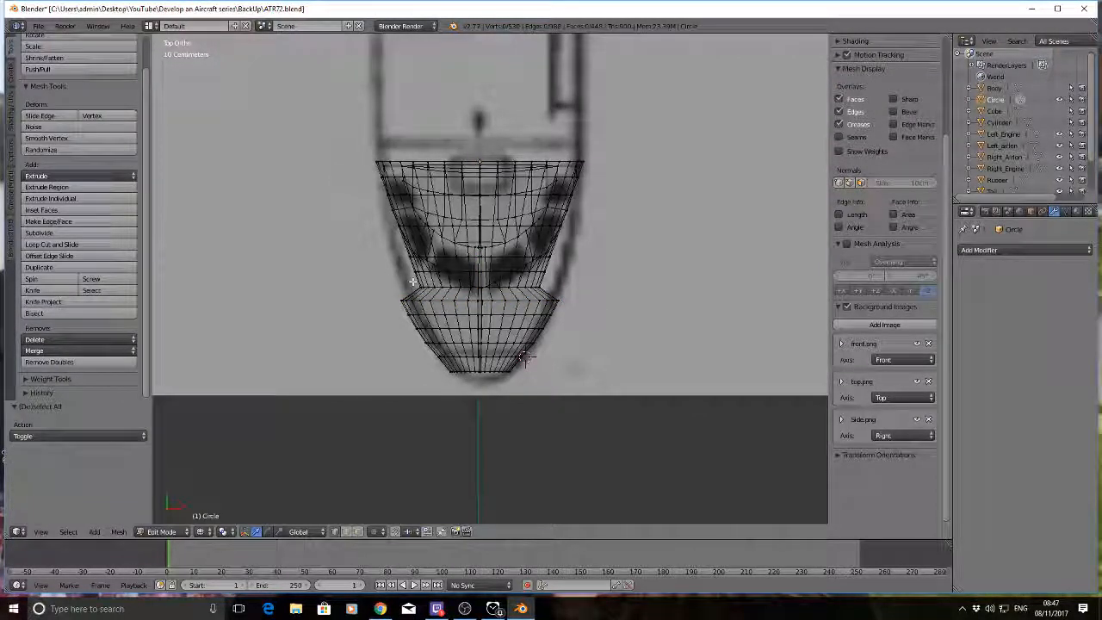
Step: Select the seventh loop from the nose tip and scale it along X by about 1.4 to meet the outline
drag(411, 281, 560, 293)
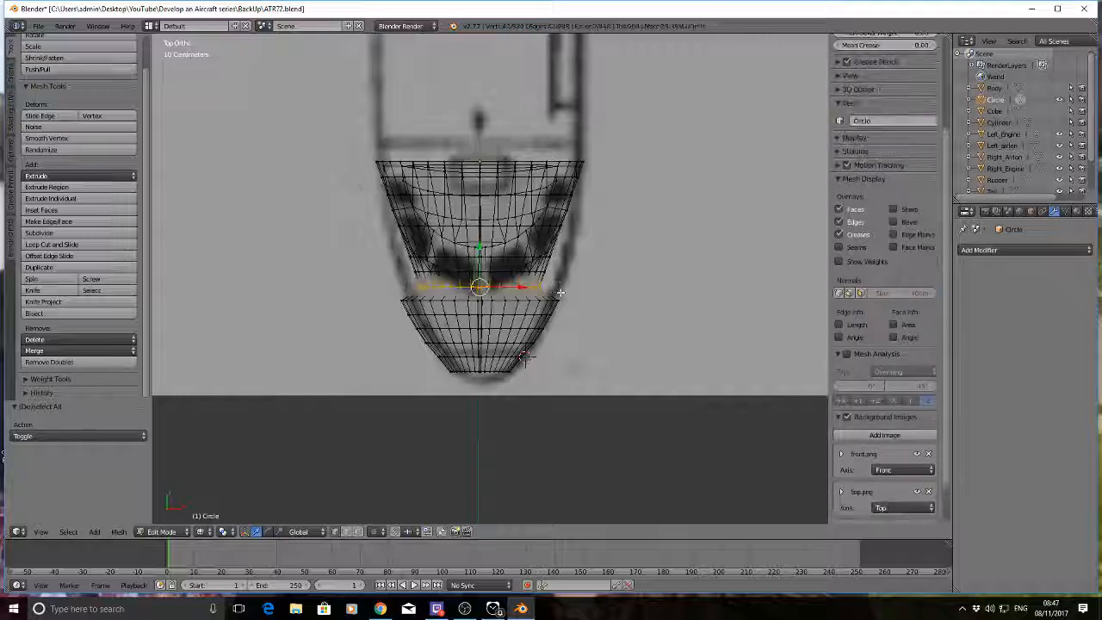
key(s)
key(x)
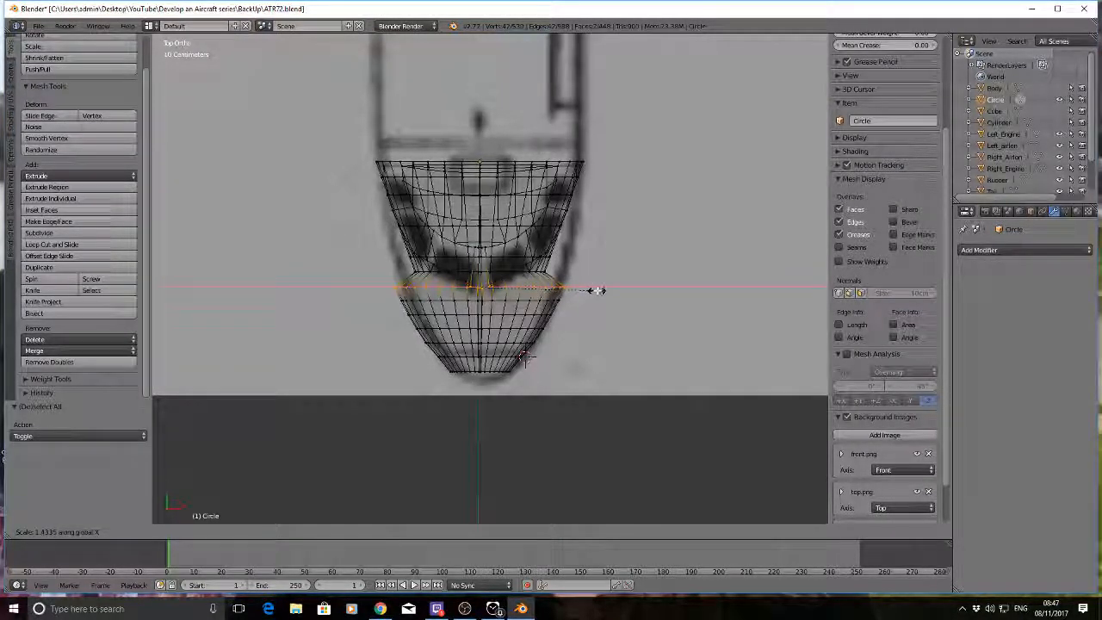
click(591, 290)
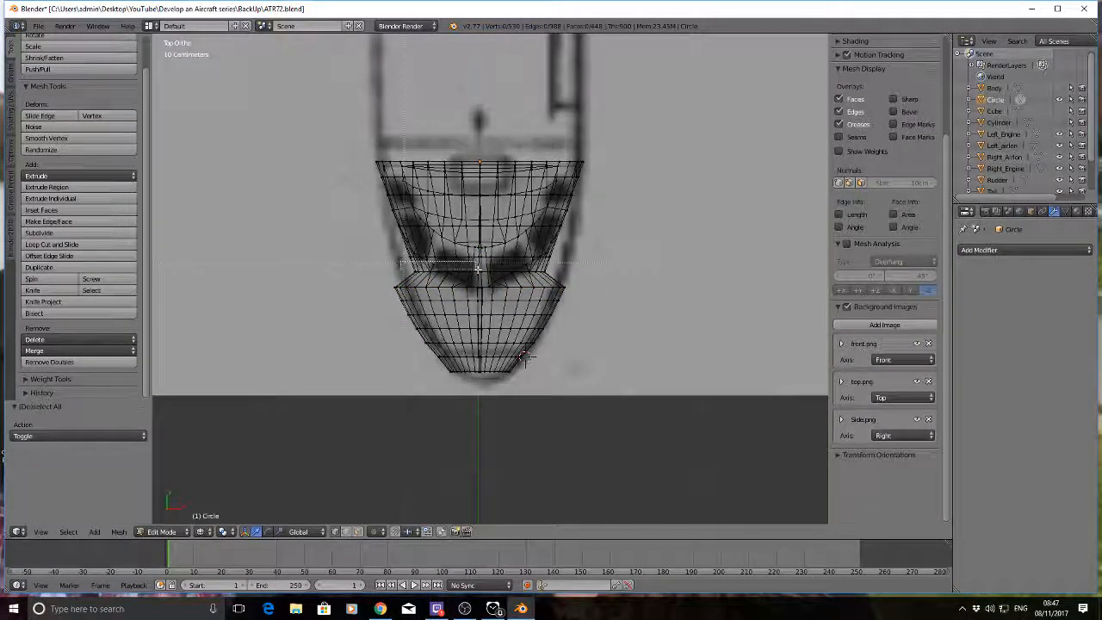
Step: Select the eighth loop from the nose tip, scale it along X by about 1.38 to fit the outline, and deselect it
key(ctrl+z)
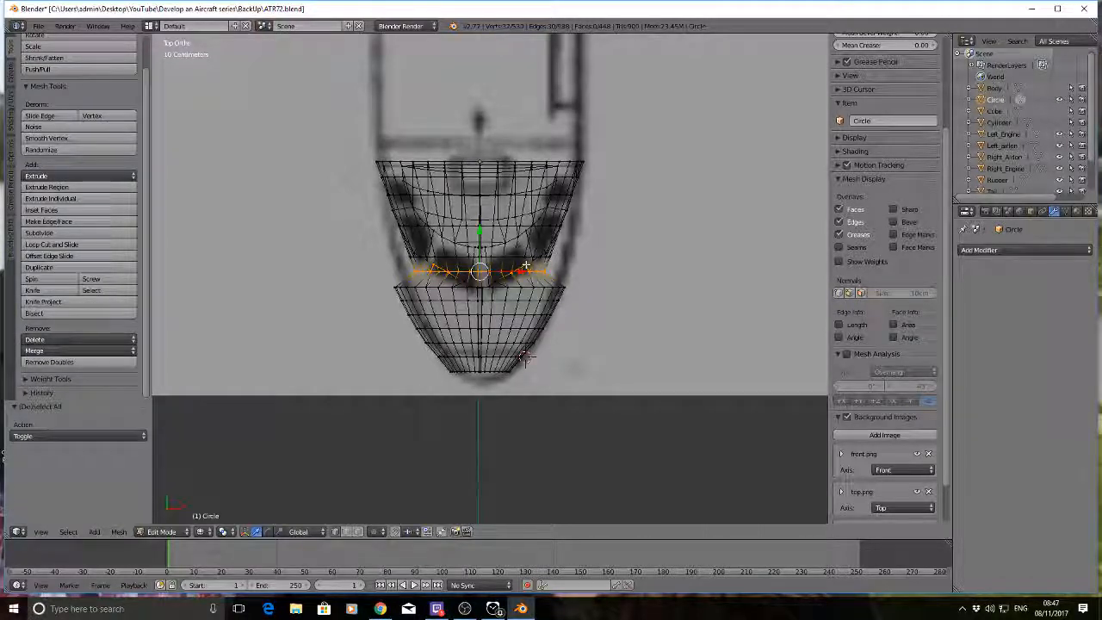
key(s)
key(x)
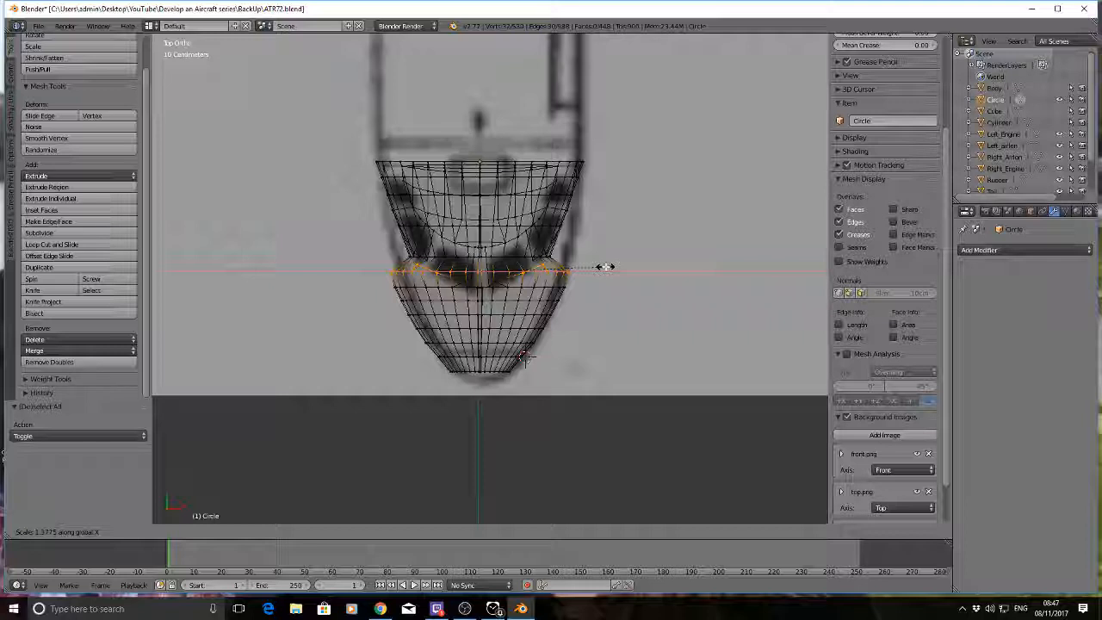
click(606, 267)
key(a)
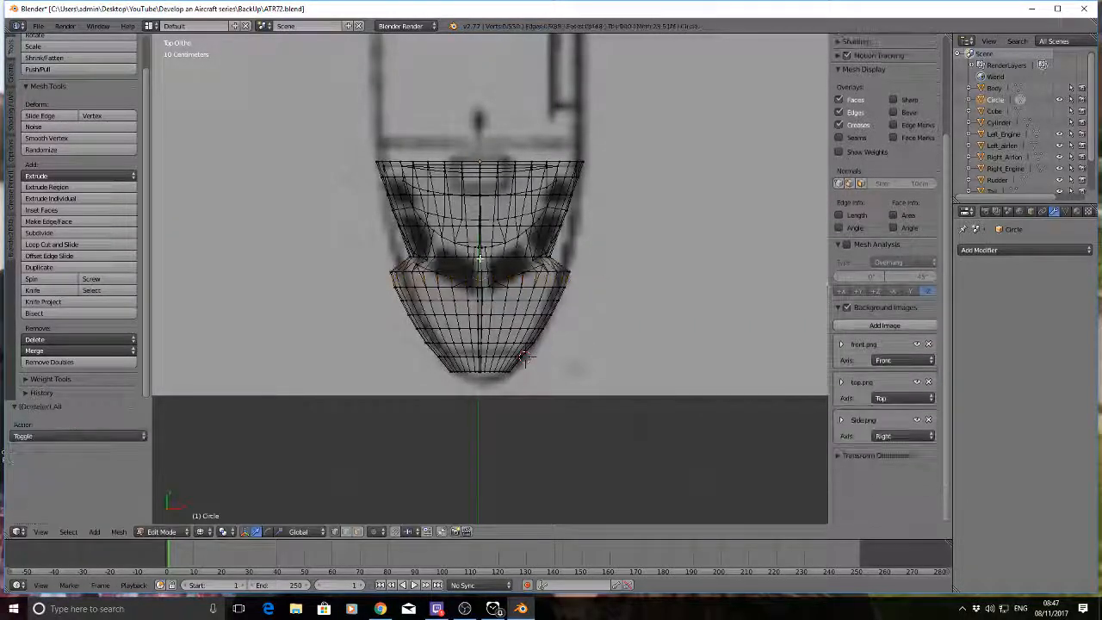
Step: Select the ninth loop from the nose tip and scale it along X by about 1.32 to meet the blueprint outline
alt+click(557, 257)
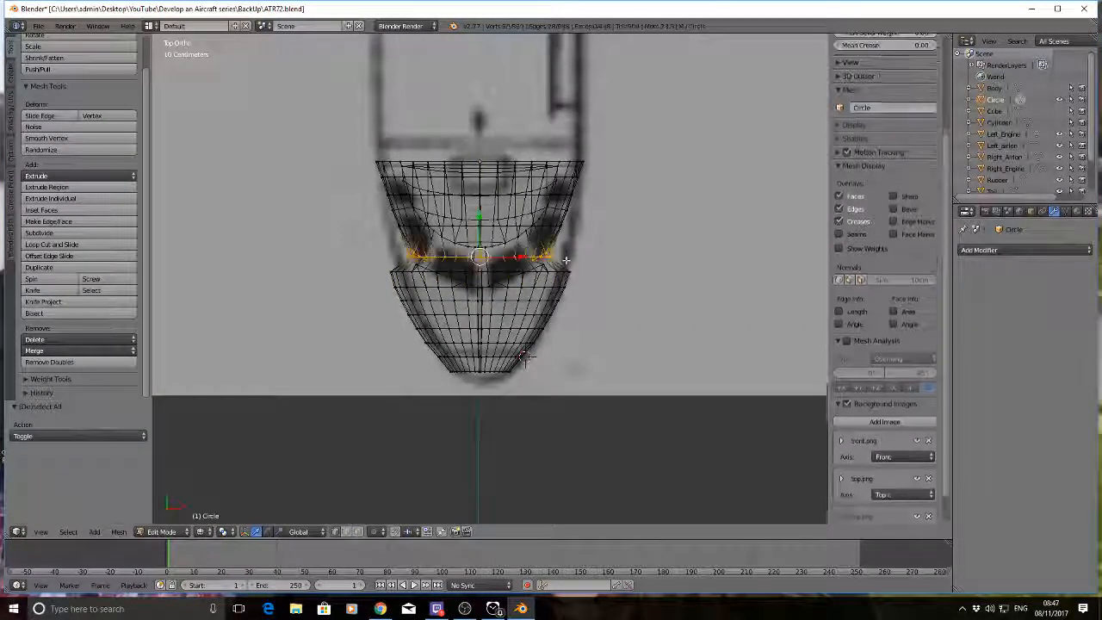
key(b)
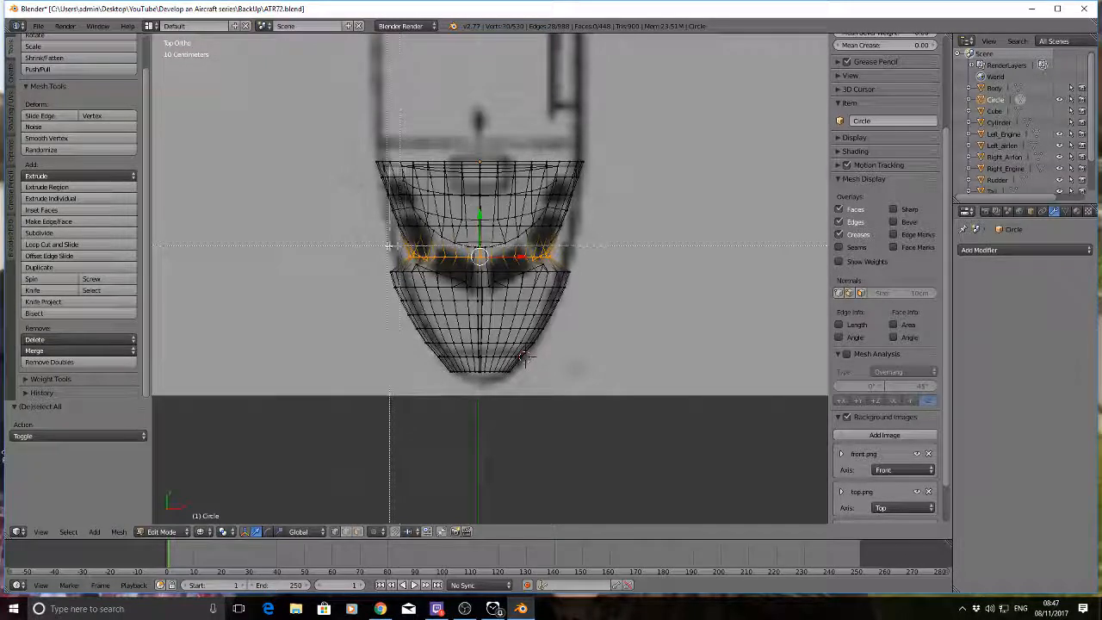
drag(388, 247, 572, 268)
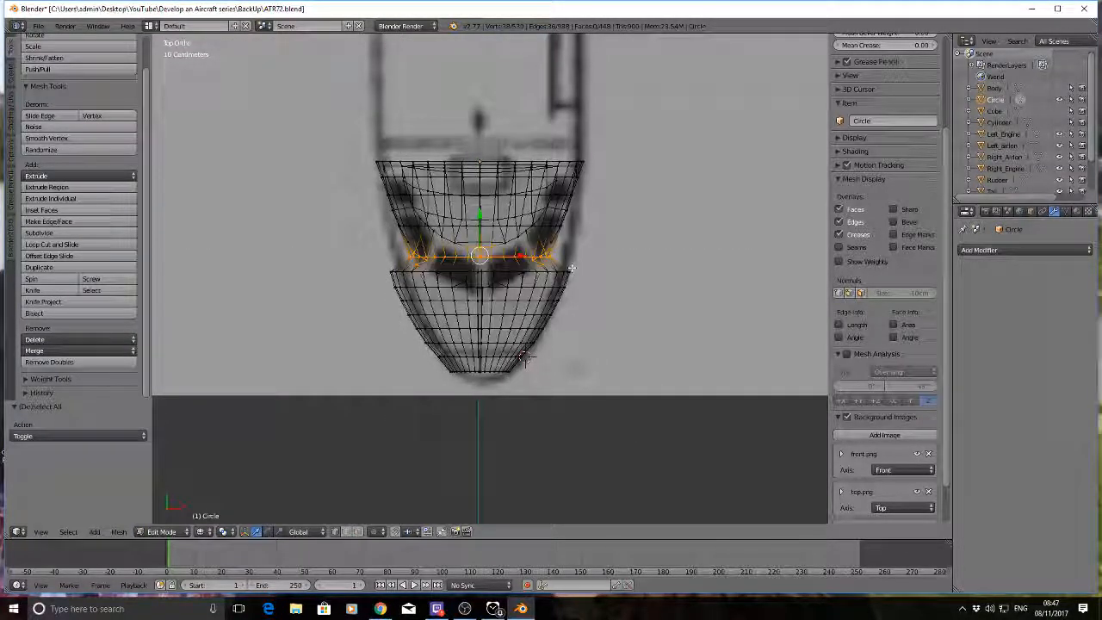
key(s)
key(x)
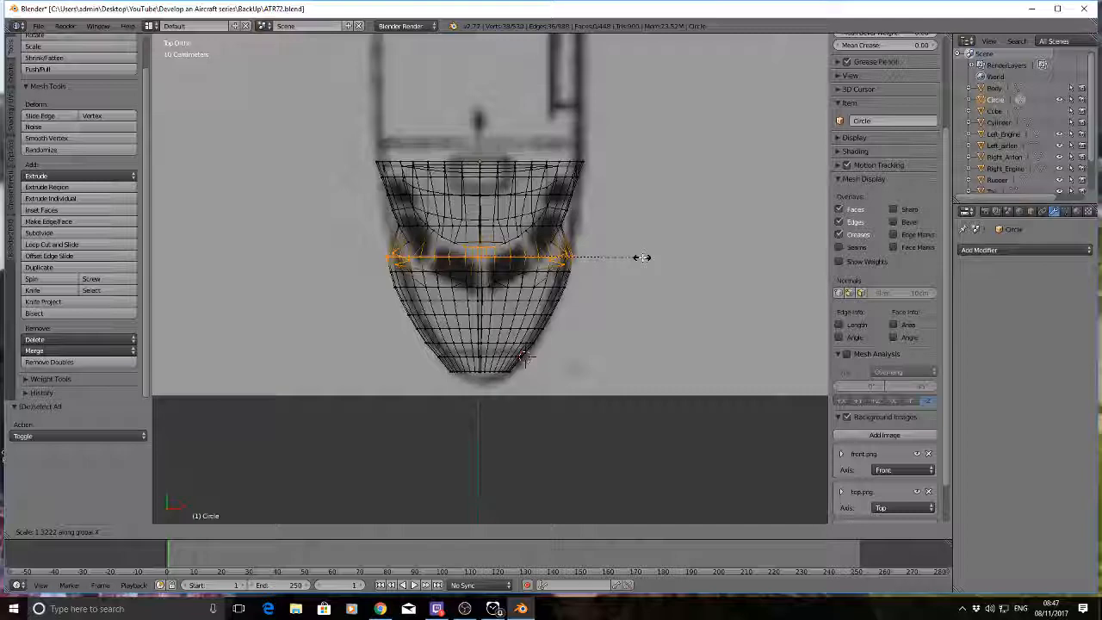
click(642, 257)
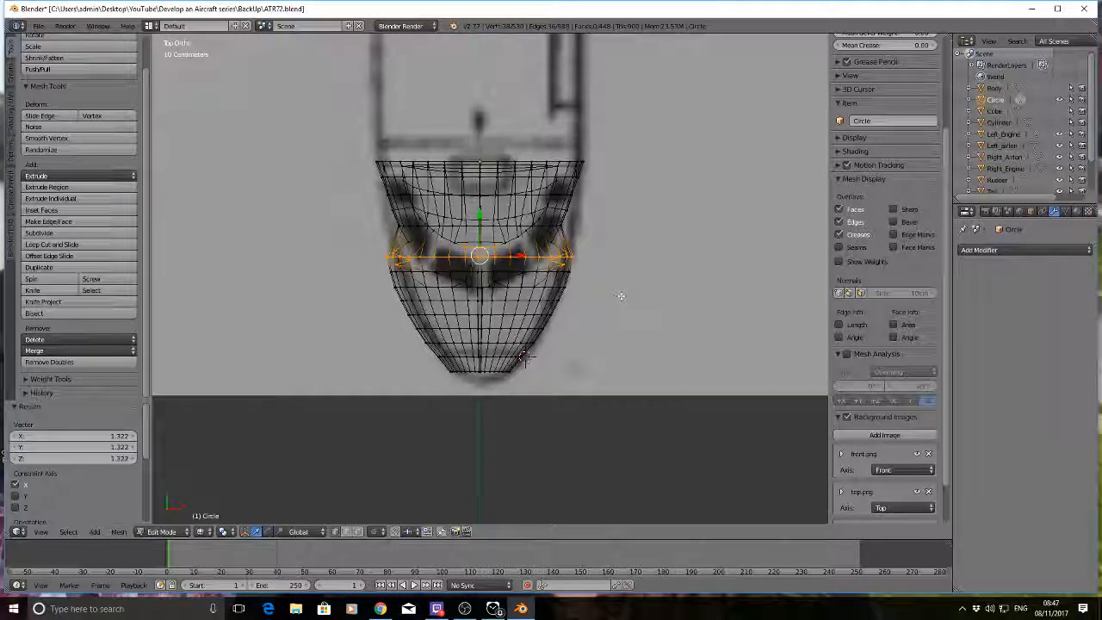
Step: Fill the centre windscreen post with a face between its upper and lower edge vertices in solid shading, and deselect it
key(z)
mouse_move(621, 297)
middle_down()
mouse_move(585, 230)
mouse_move(512, 207)
mouse_move(620, 207)
mouse_move(664, 227)
mouse_move(667, 261)
mouse_move(615, 288)
mouse_move(606, 223)
mouse_move(647, 226)
mouse_move(603, 216)
middle_up()
scroll(445, 216, up, 5)
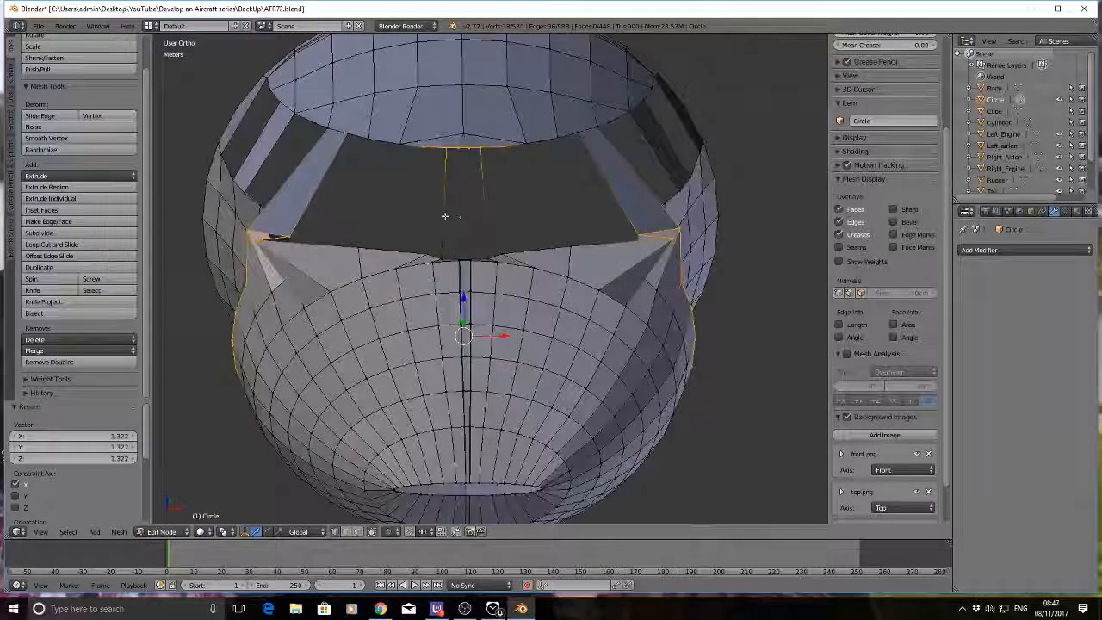
key(a)
right_click(446, 150)
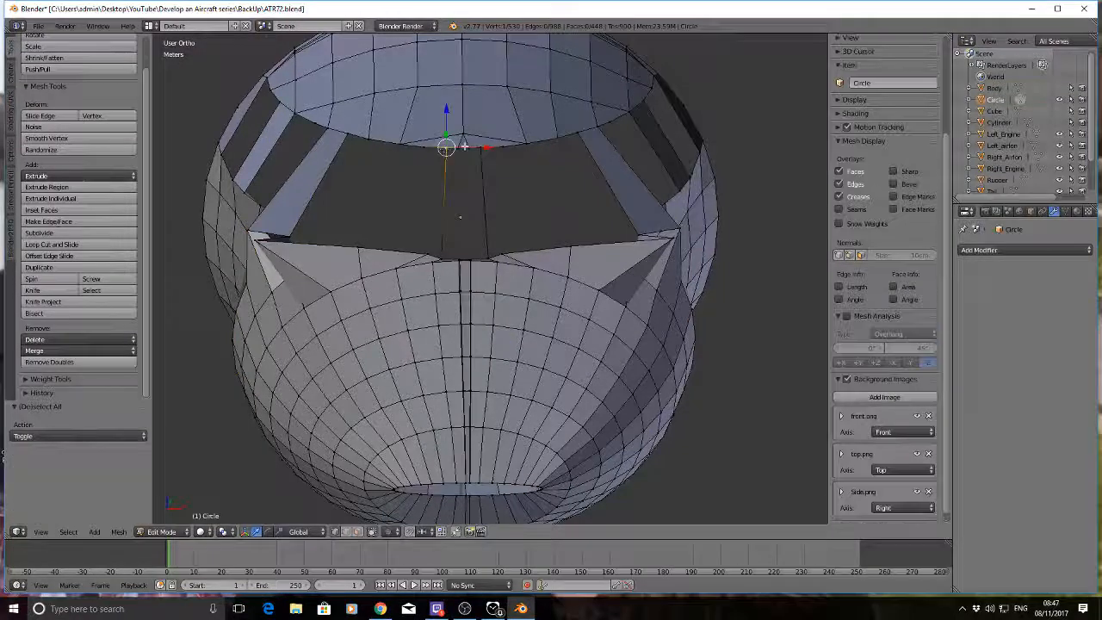
shift+right_click(481, 147)
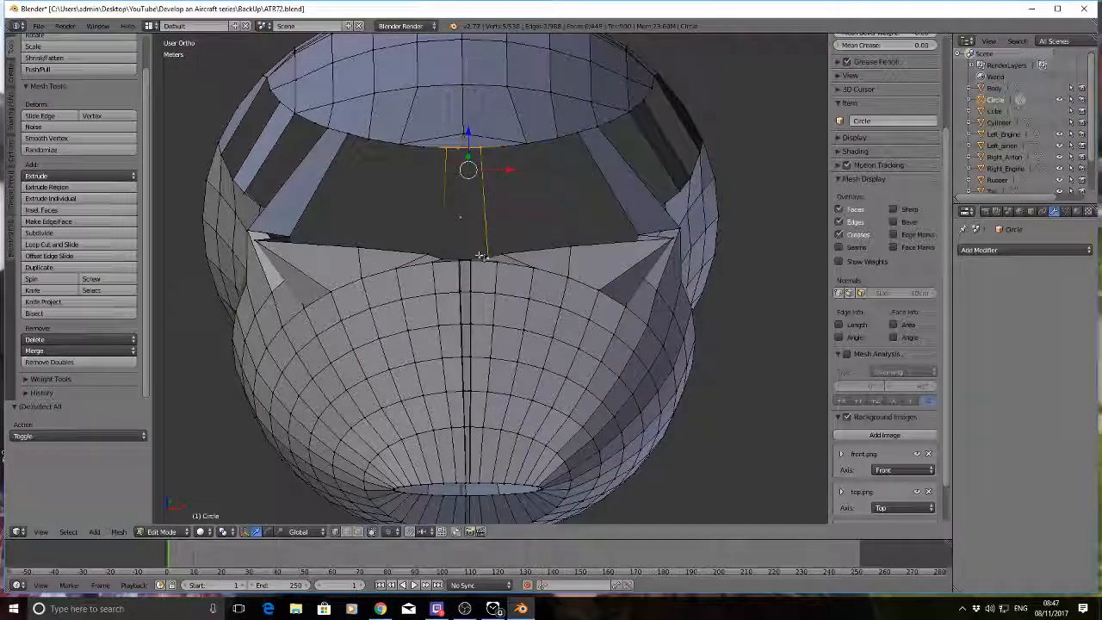
shift+right_click(459, 257)
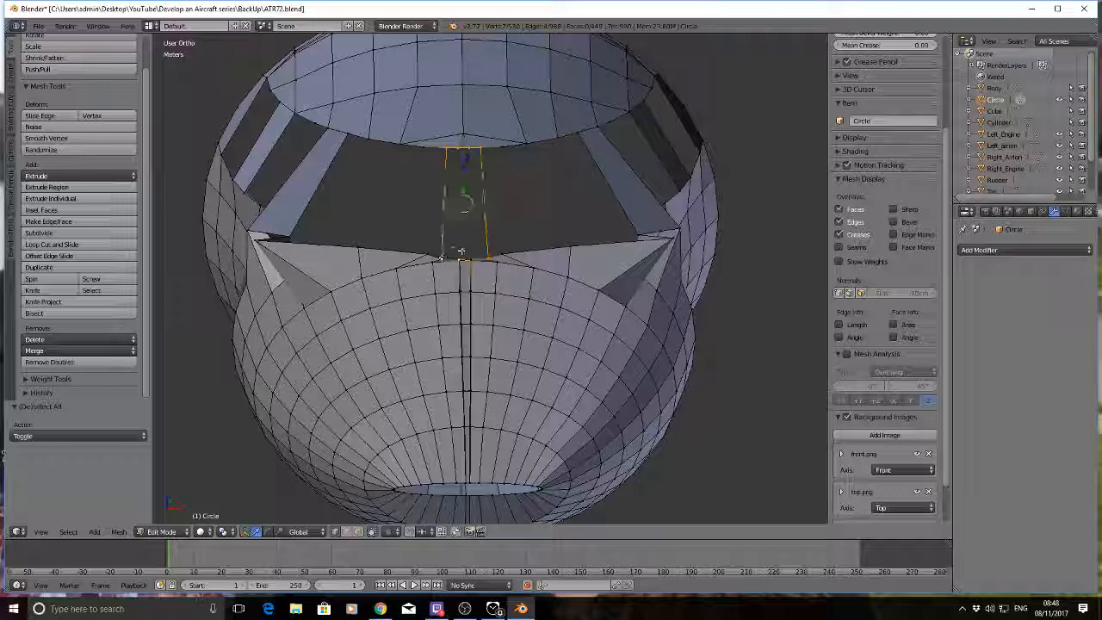
scroll(460, 251, up, 6)
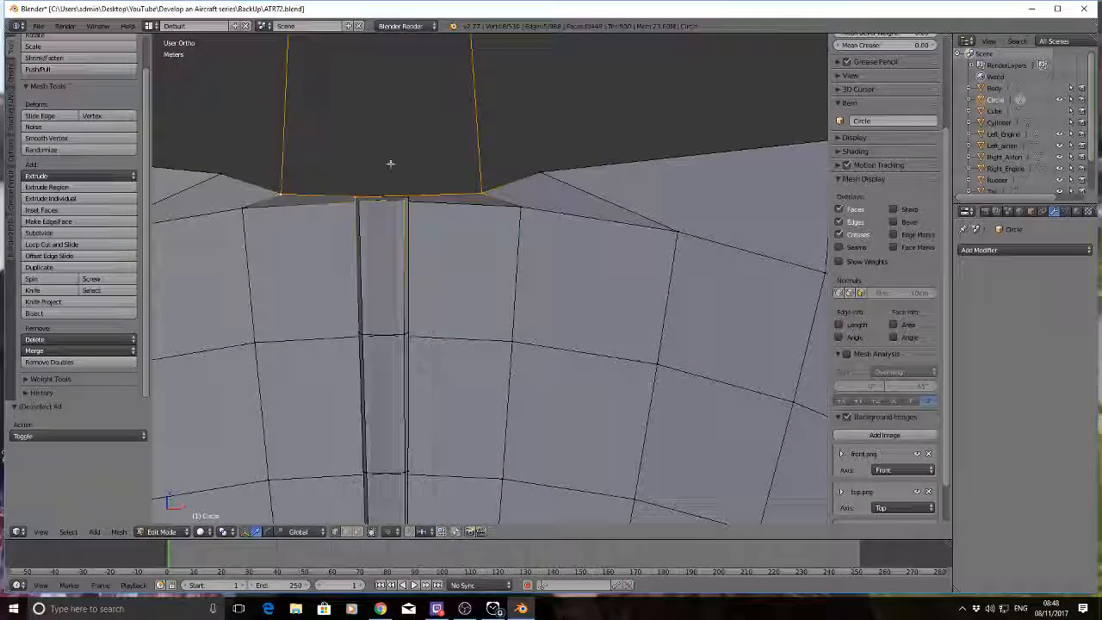
middle_drag(390, 163, 396, 233)
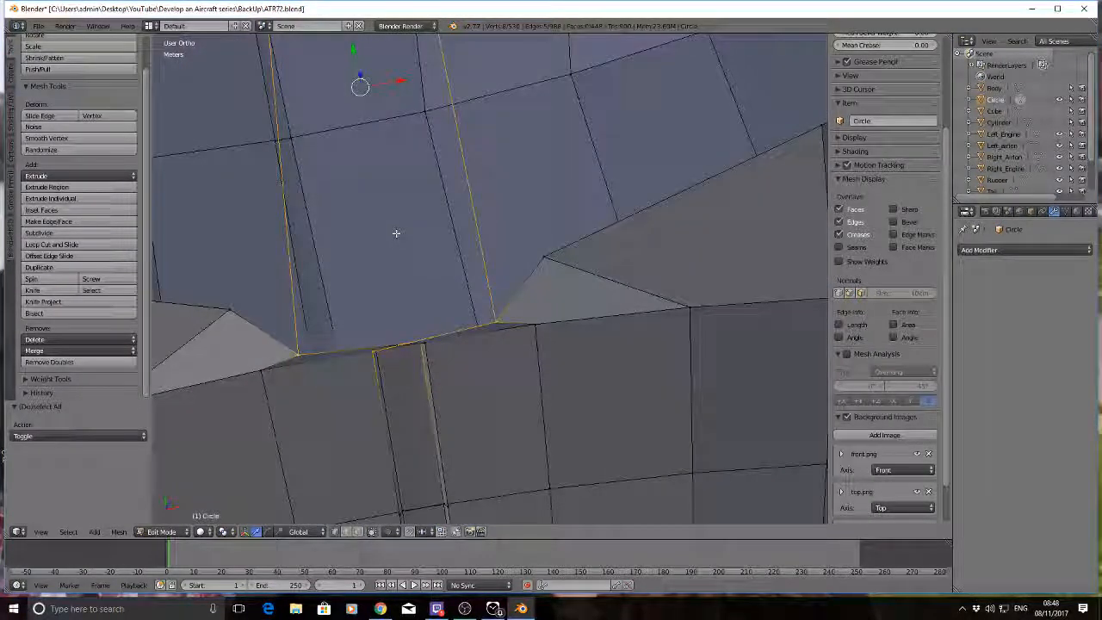
shift+right_click(423, 341)
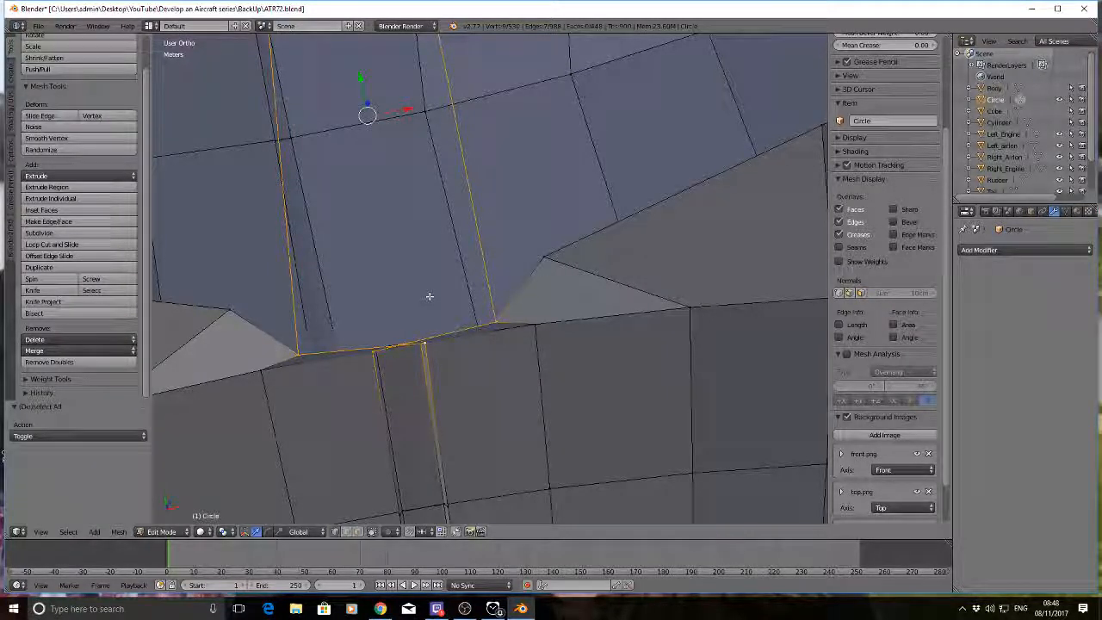
key(f)
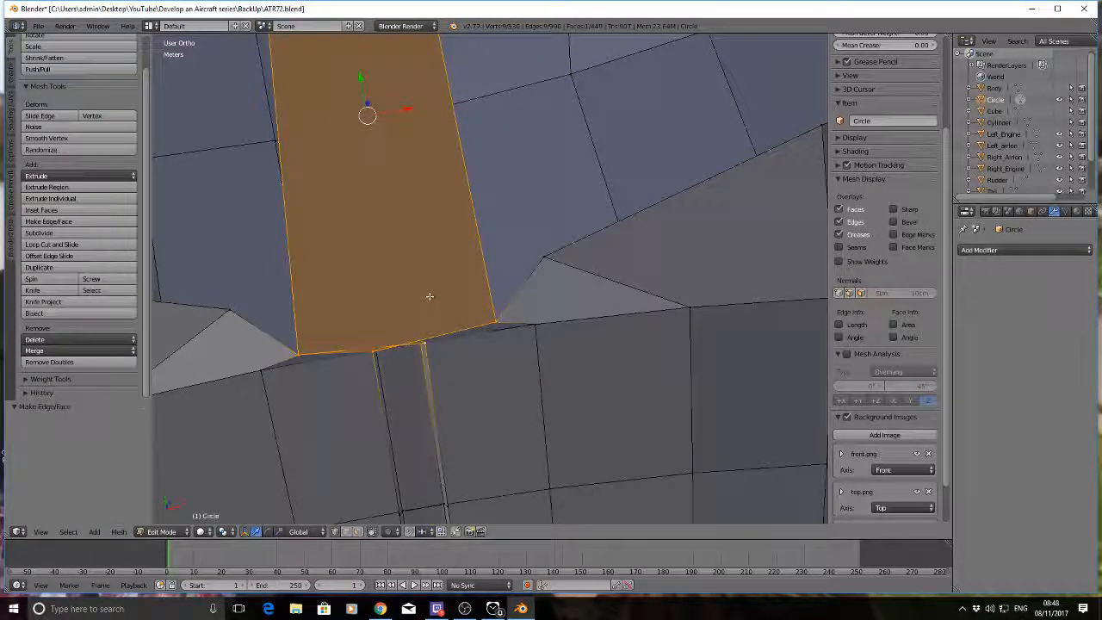
key(a)
Step: Move the lower windscreen vertex beside the right post's base about 30.8 cm inward along X
scroll(430, 296, down, 9)
middle_drag(430, 297, 523, 366)
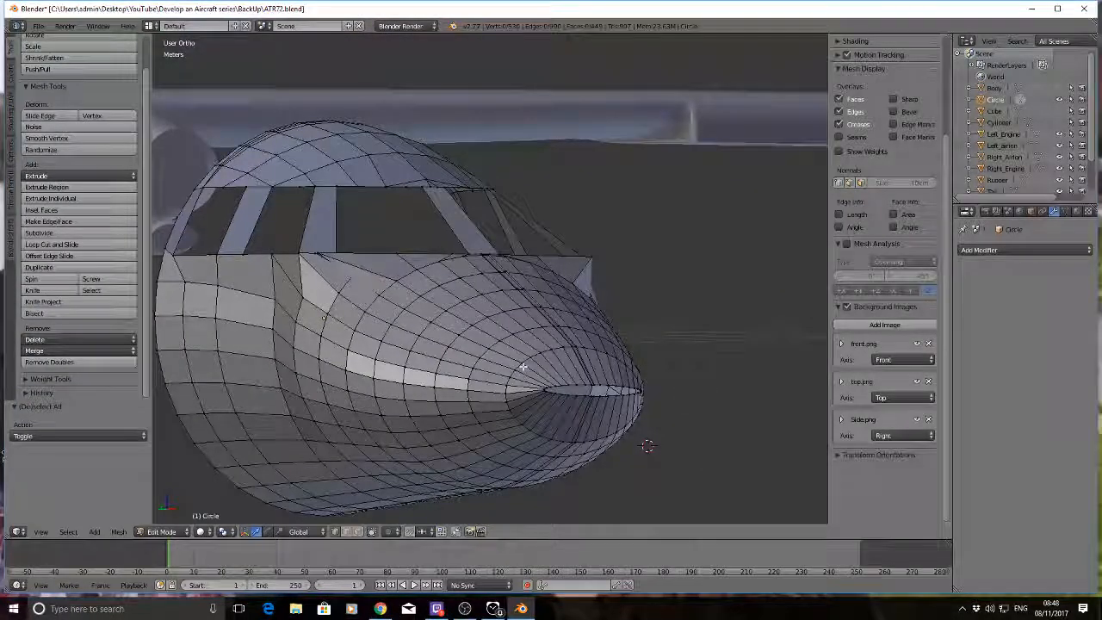
middle_drag(523, 366, 588, 300)
right_click(588, 300)
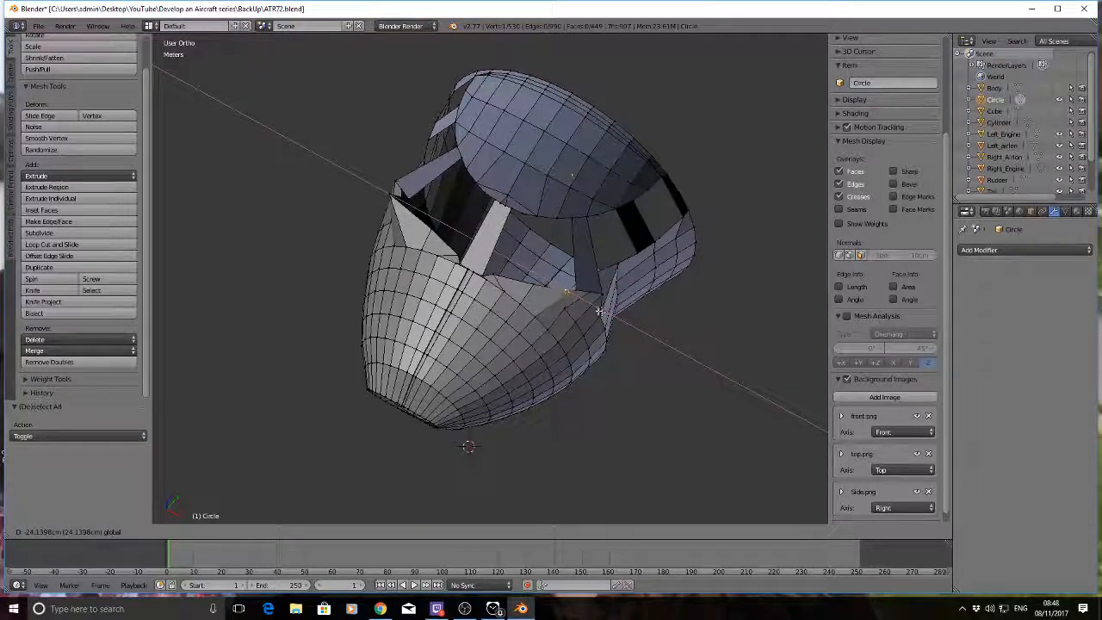
click(595, 309)
Step: Move the matching lower windscreen vertex beside the left post's base about 31.4 cm inward along X
middle_drag(327, 231, 376, 216)
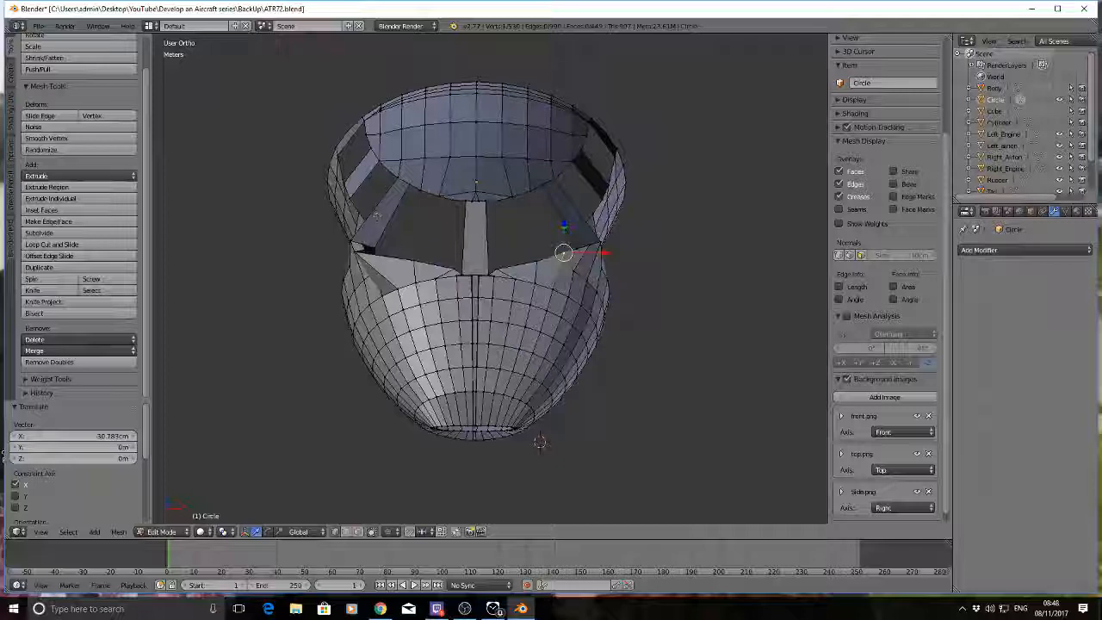
right_click(357, 250)
drag(394, 251, 413, 249)
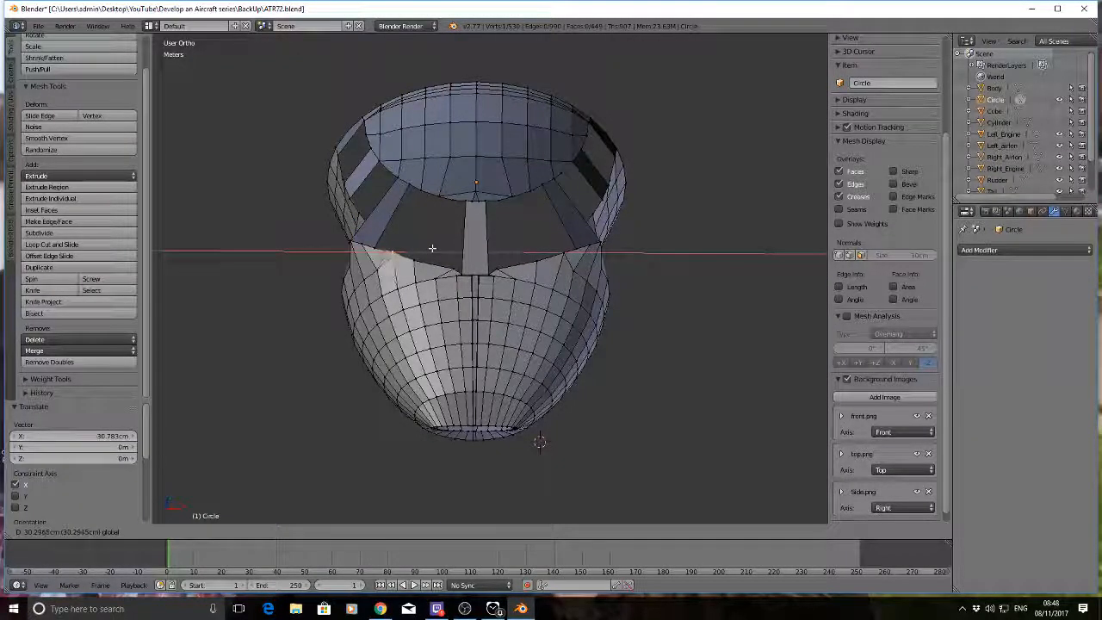
click(427, 249)
middle_drag(427, 249, 518, 267)
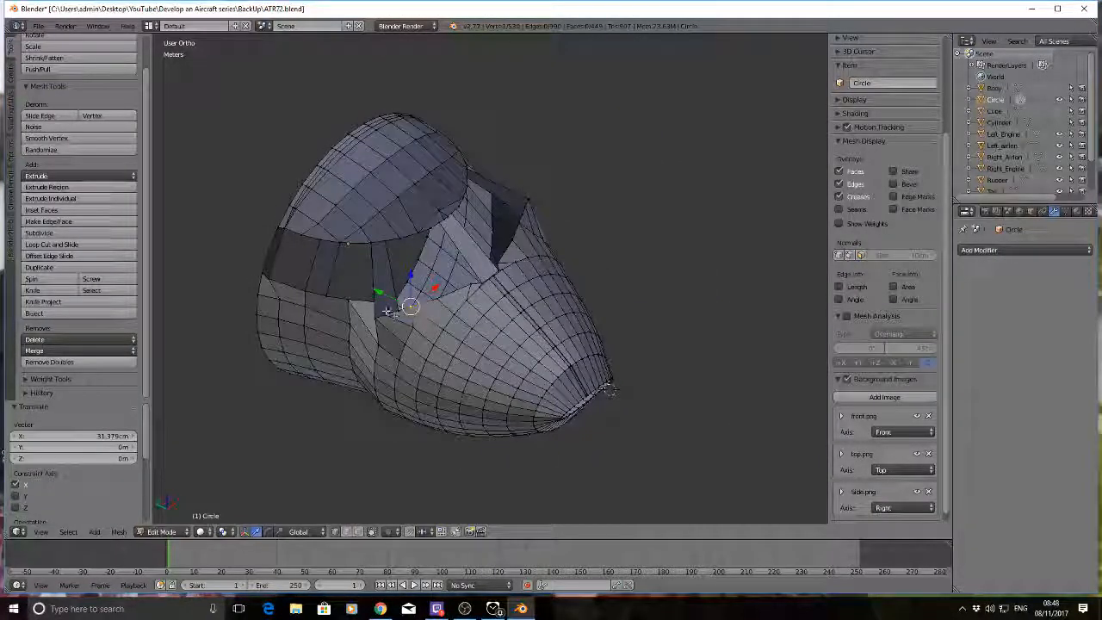
Step: Shift the vertex at the left windscreen post's base about 16 cm along X to reshape the window's lower corner
right_click(377, 318)
shift+right_click(397, 310)
shift+right_click(411, 301)
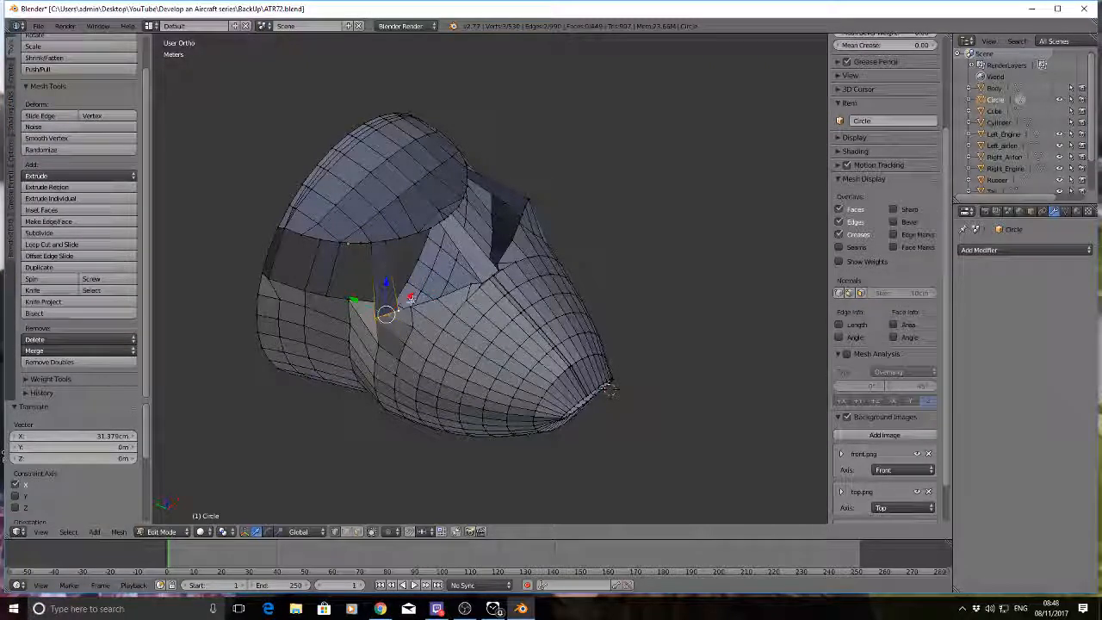
key(g)
click(425, 286)
mouse_move(425, 286)
middle_down()
mouse_move(512, 313)
mouse_move(429, 292)
middle_up()
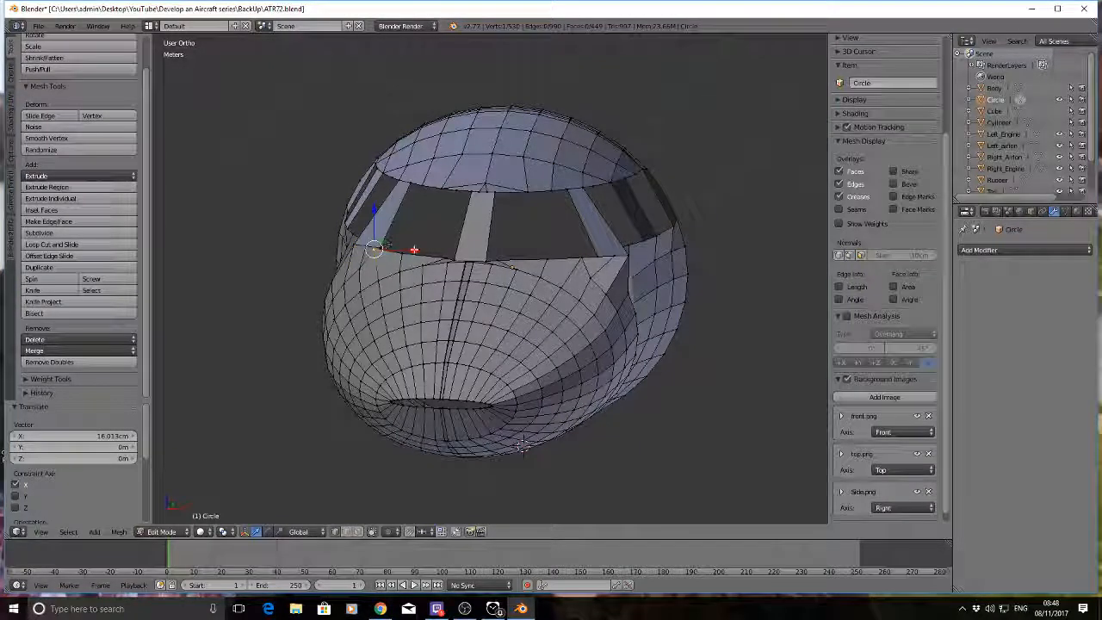
Step: Fine-tune the left post's base vertex along X by about 5.6 cm, and back by about 3.6 cm
drag(414, 249, 422, 249)
middle_drag(424, 232, 313, 283)
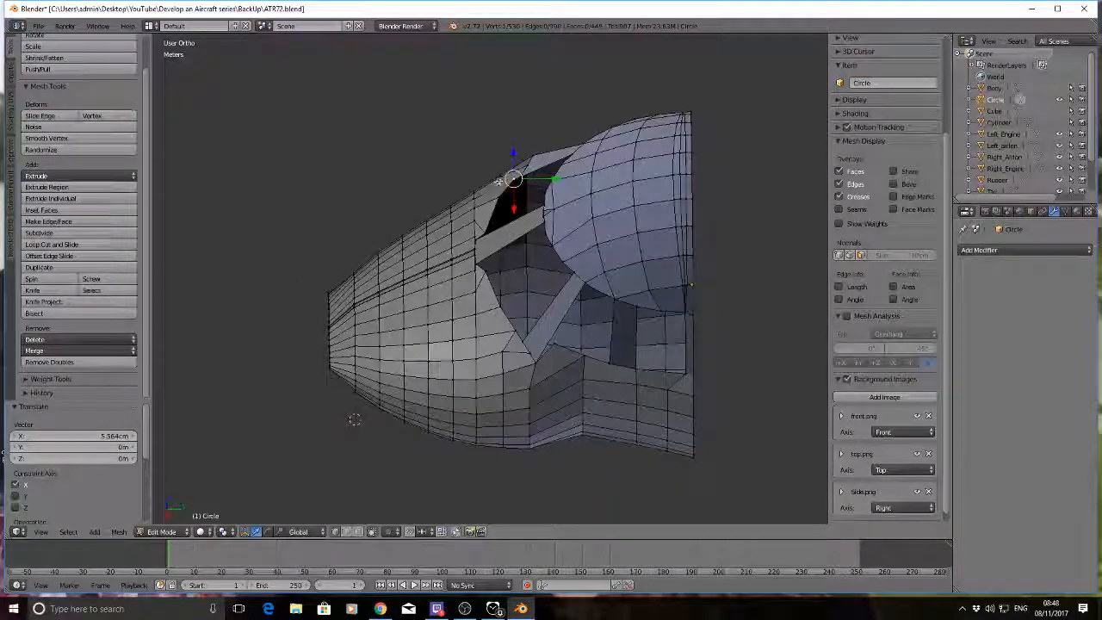
drag(519, 201, 521, 206)
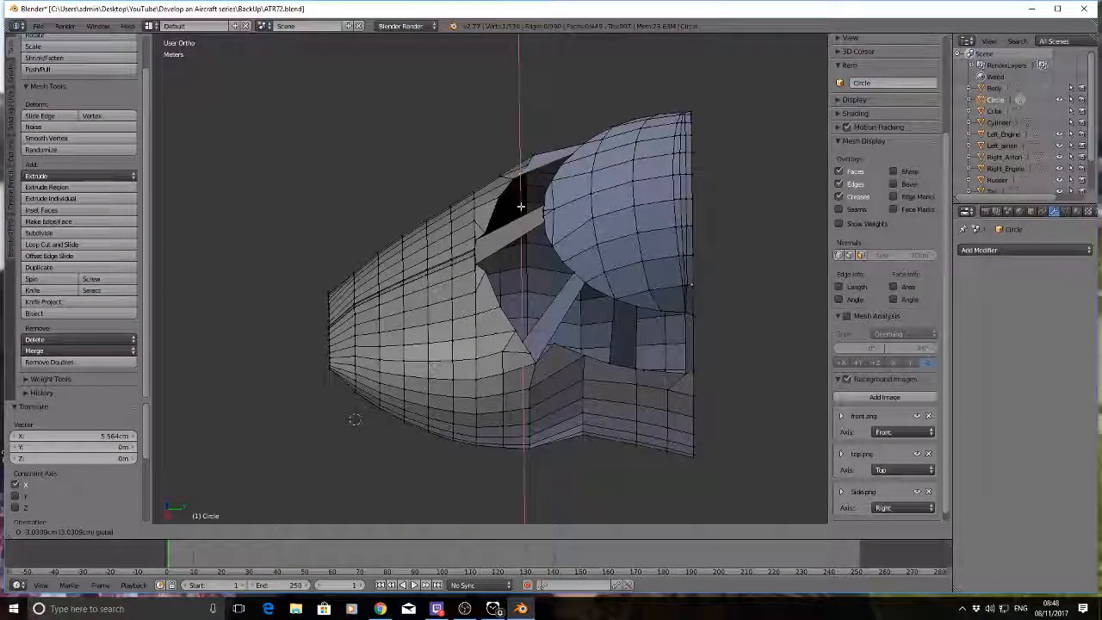
click(521, 207)
middle_drag(521, 206, 454, 267)
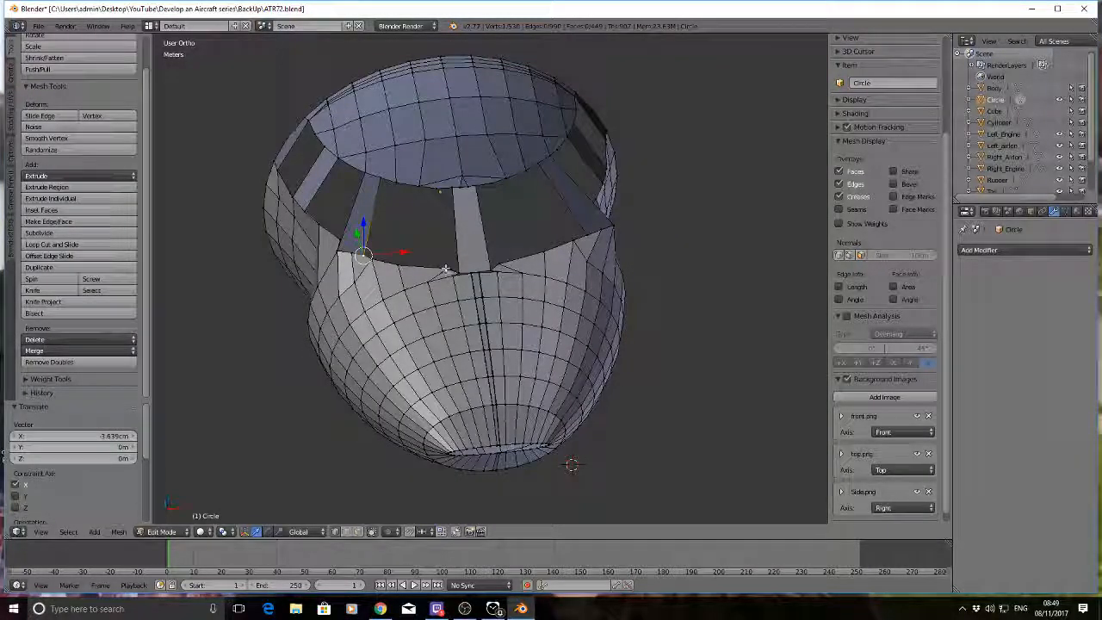
Step: Merge the loose vertices beside the centre windscreen post into its two lower corners with At Last, and clear the selection
shift+right_click(458, 272)
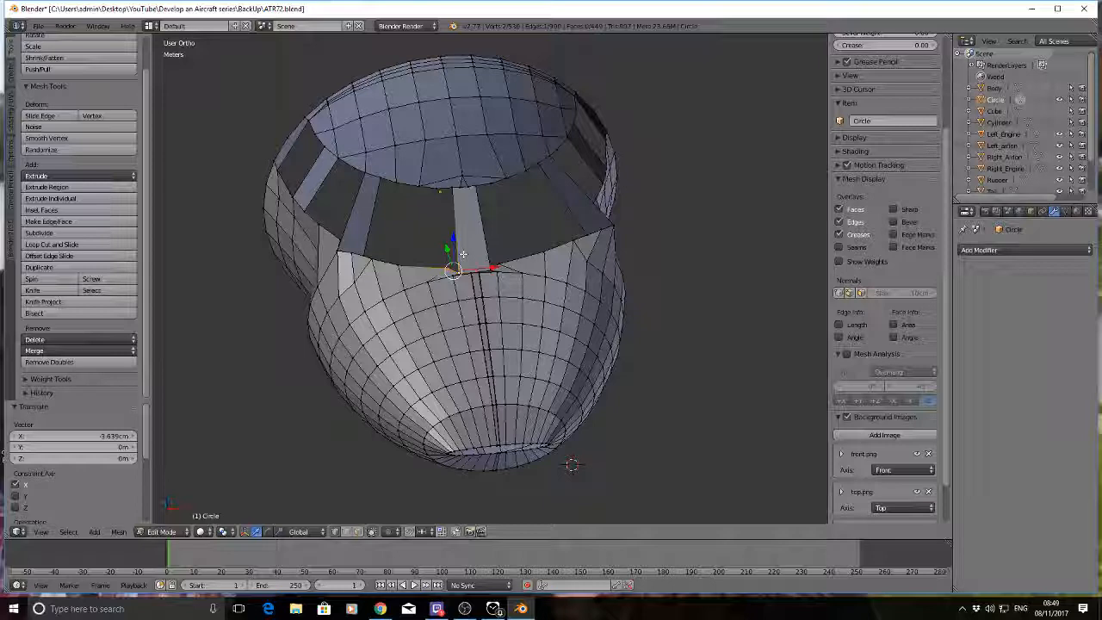
scroll(463, 255, up, 5)
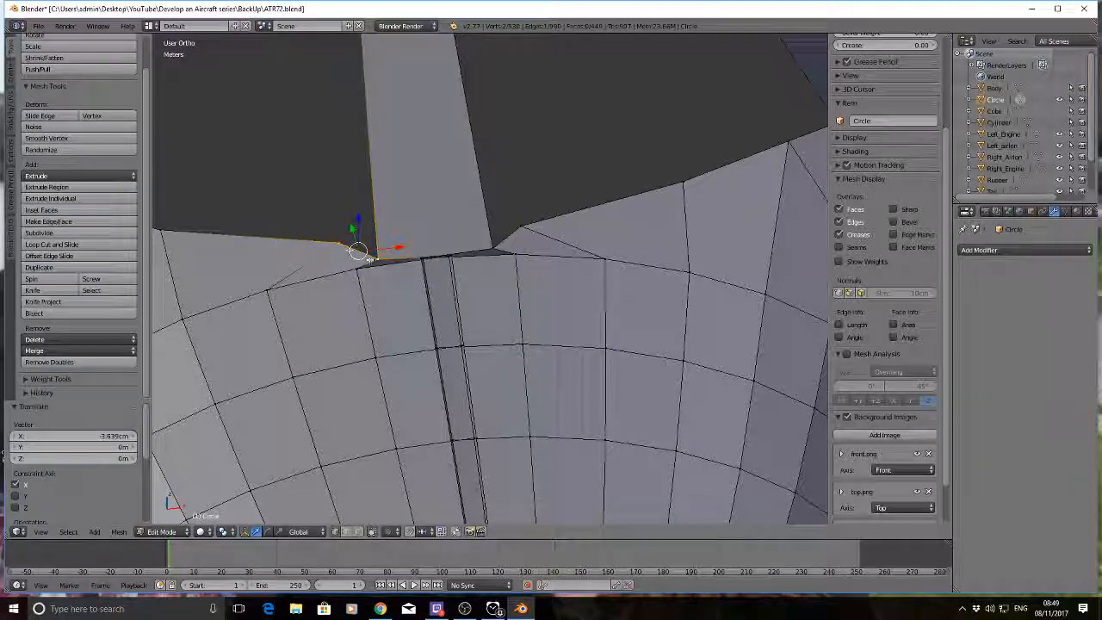
key(alt+m)
click(376, 257)
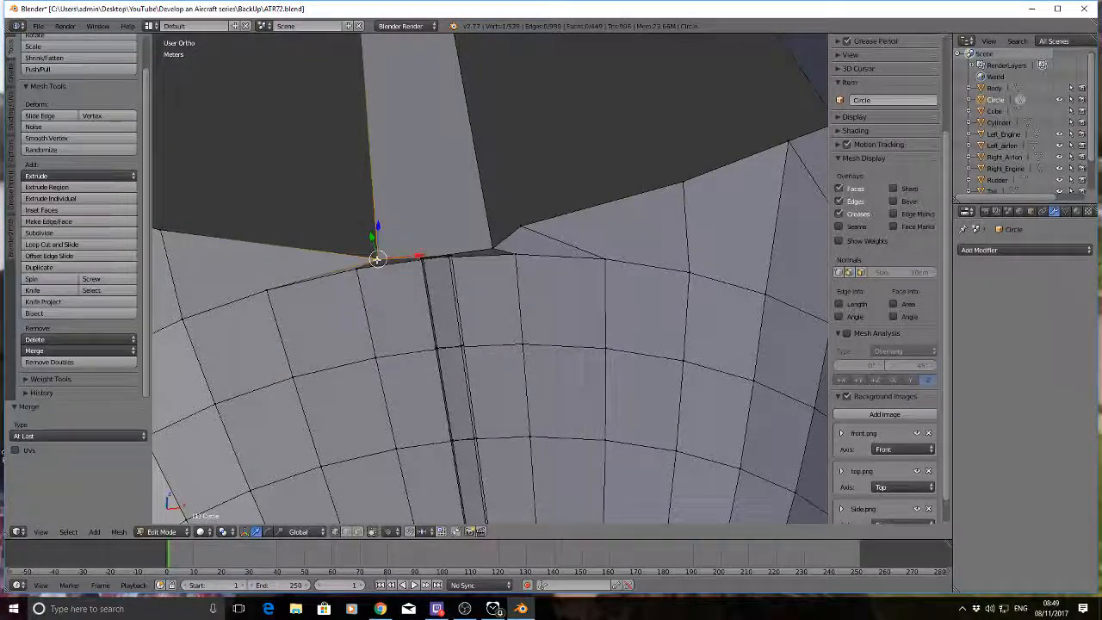
shift+right_click(493, 248)
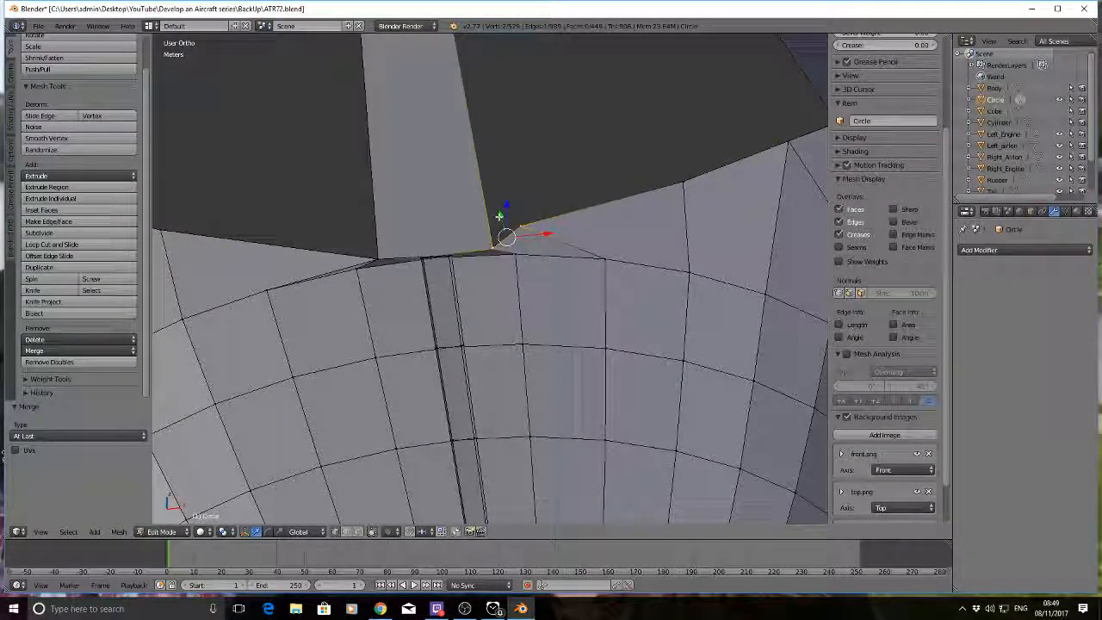
key(alt+m)
click(498, 216)
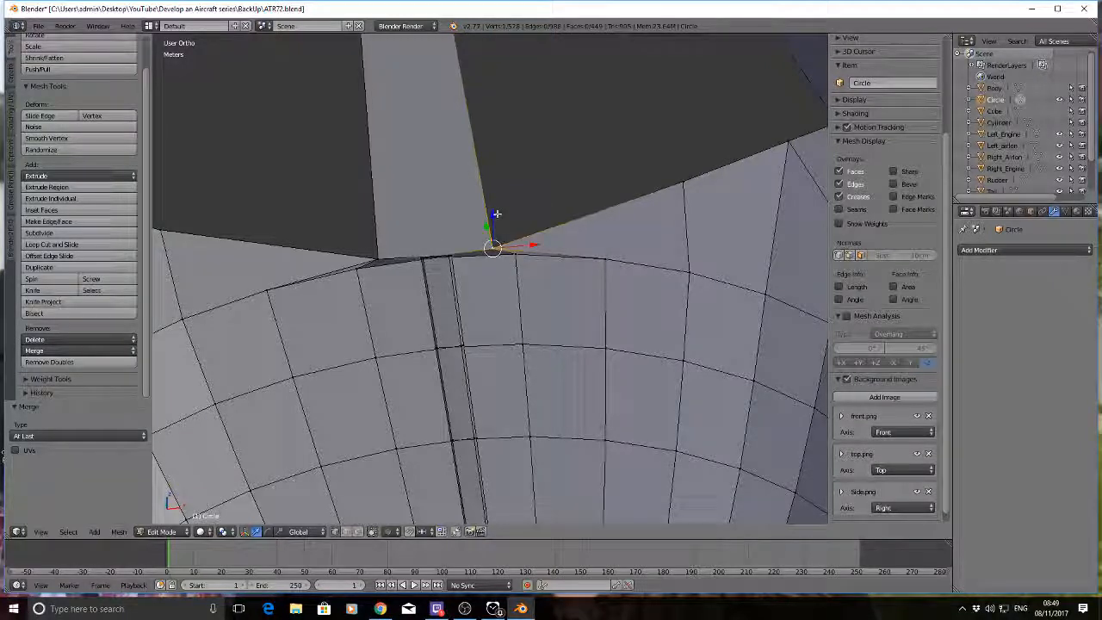
key(a)
scroll(452, 258, down, 4)
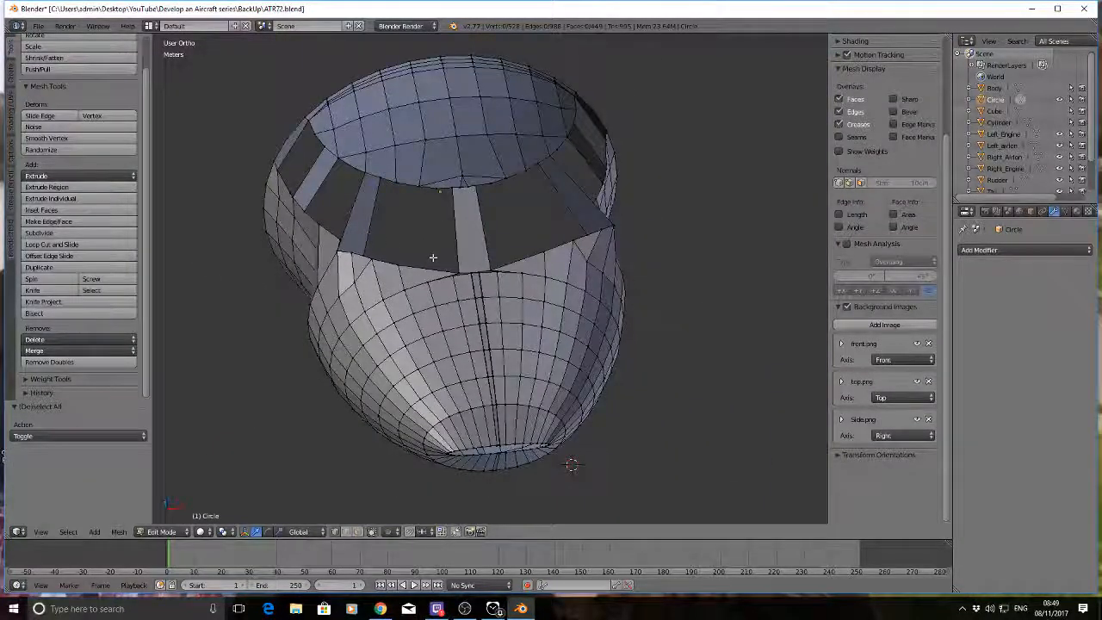
Step: Box-select the pinched tenth loop from the nose tip in the wireframe top view
middle_drag(433, 257, 410, 242)
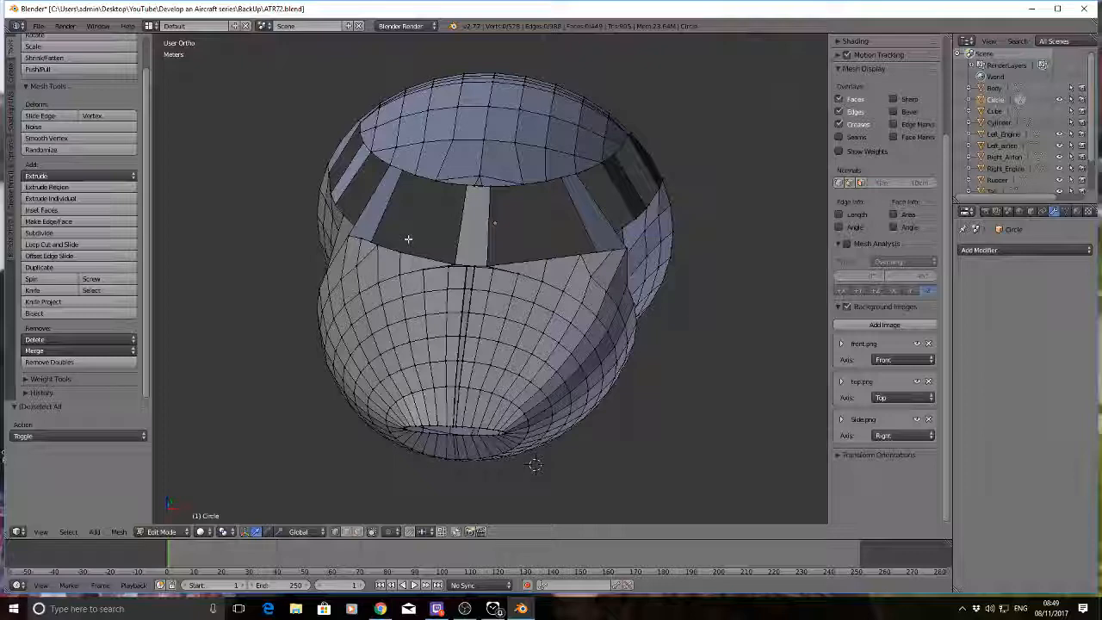
key(KP_1)
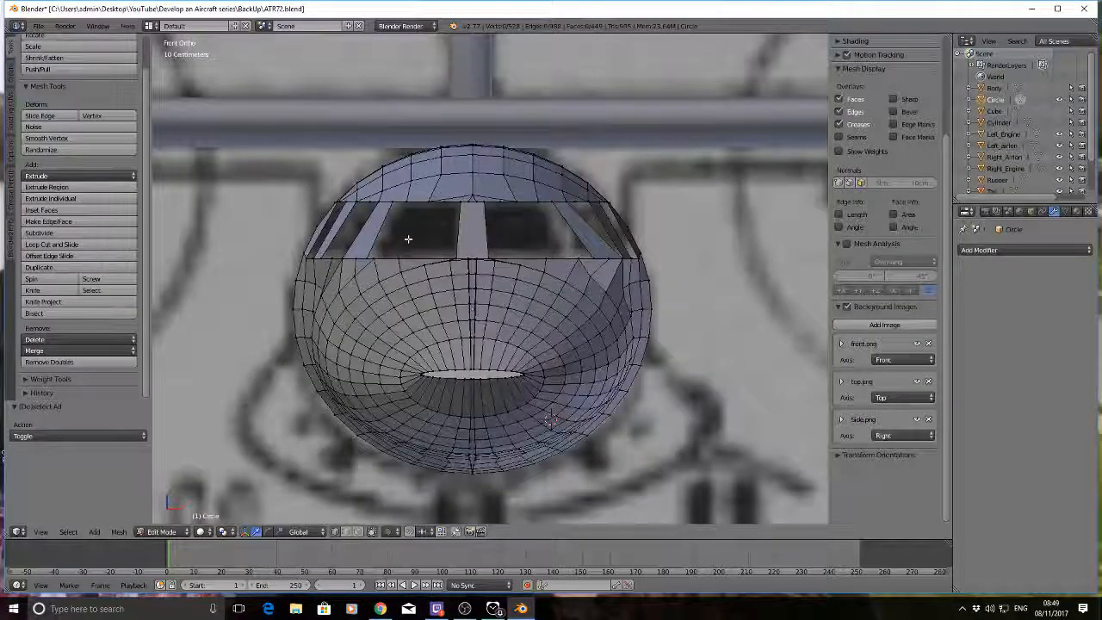
key(KP_7)
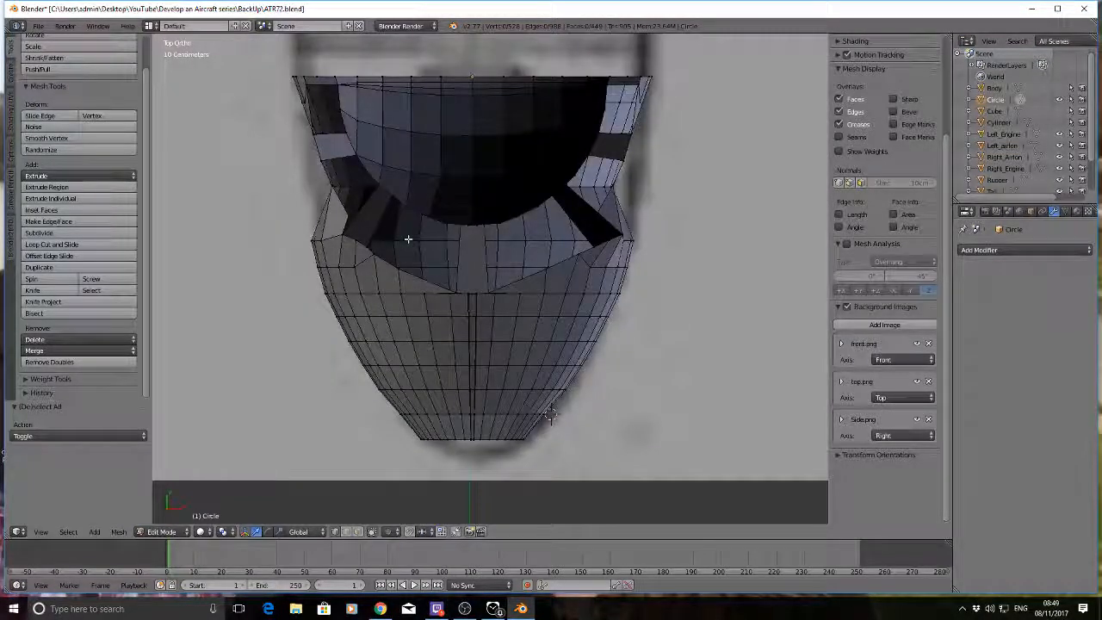
key(z)
scroll(400, 233, down, 3)
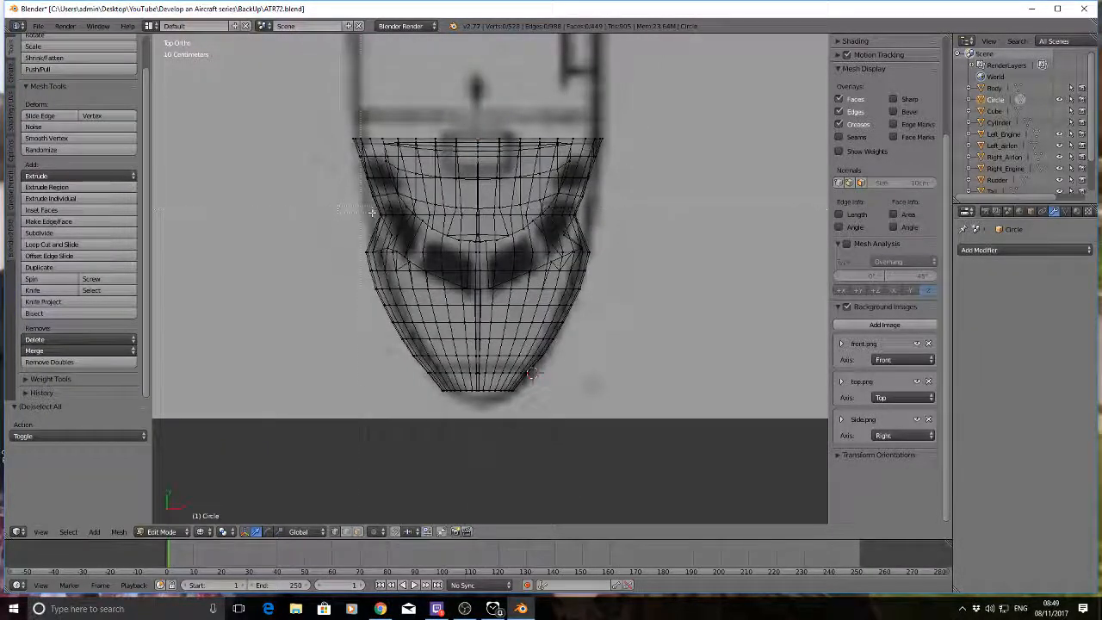
drag(628, 239, 630, 242)
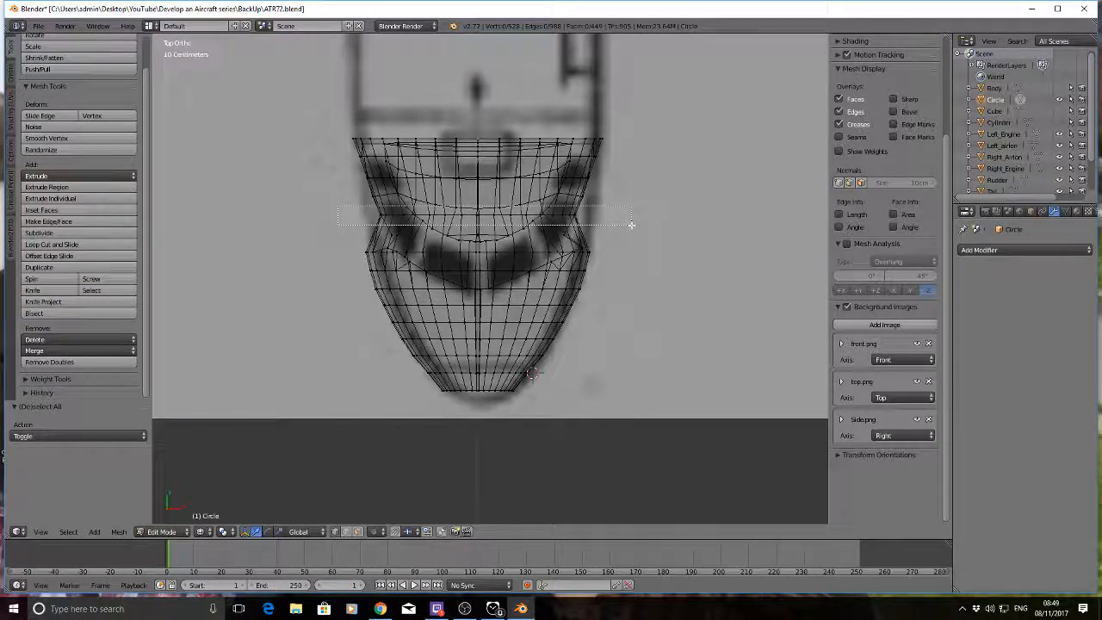
Step: Scale the vertex row across the side cockpit windows outward along X to meet the fuselage outline in the top blueprint
drag(631, 224, 631, 225)
key(g)
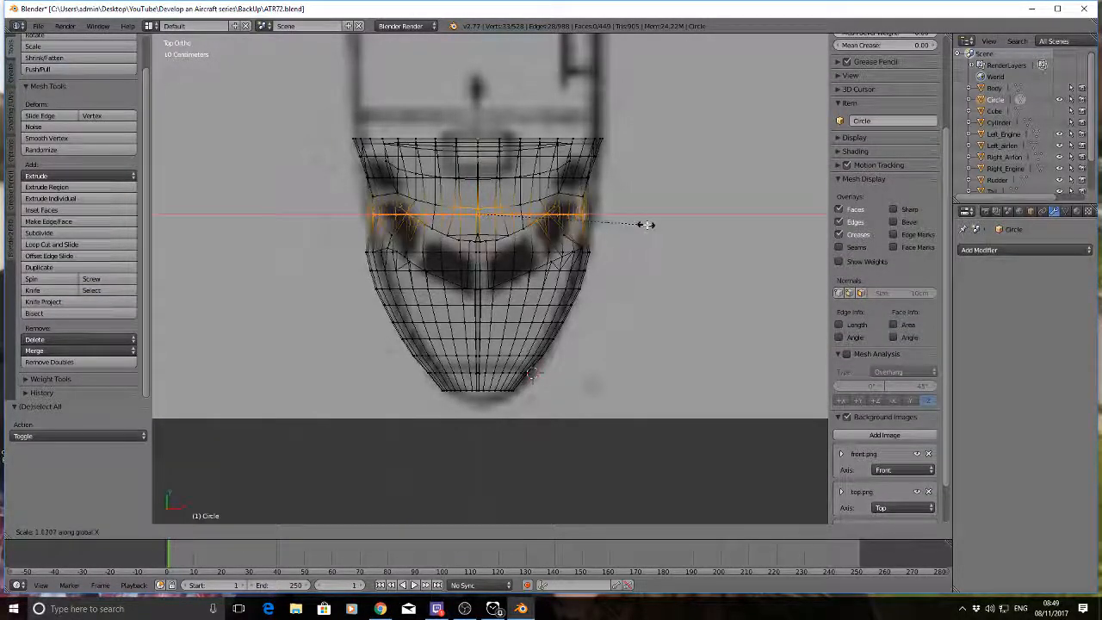
click(671, 225)
key(a)
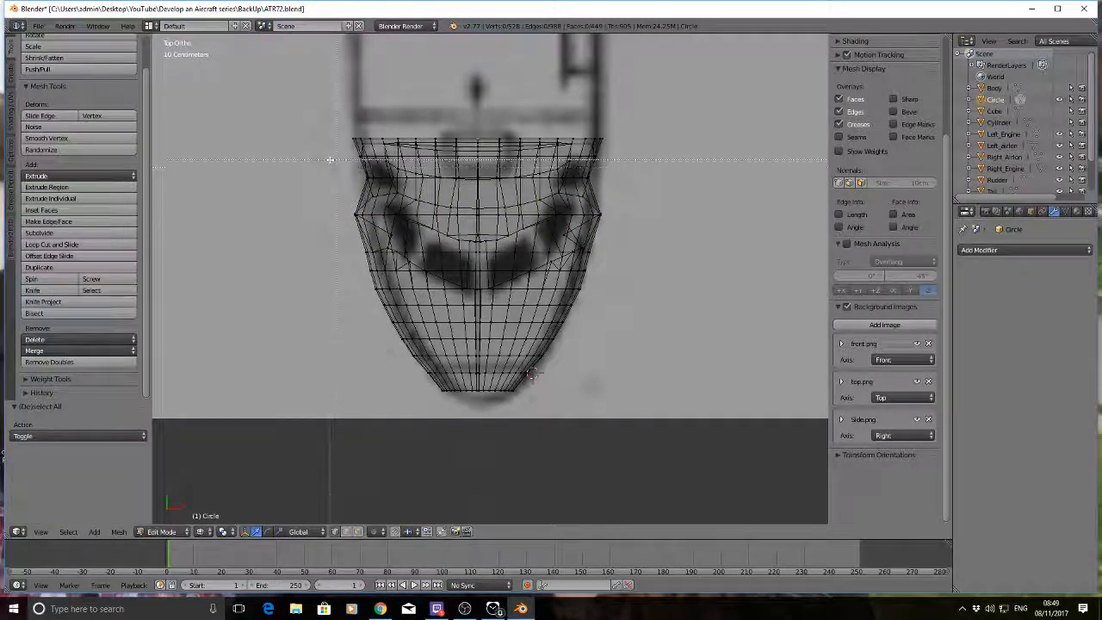
Step: Scale the vertex row just behind the side cockpit windows along X by about 1.14
drag(624, 185, 625, 185)
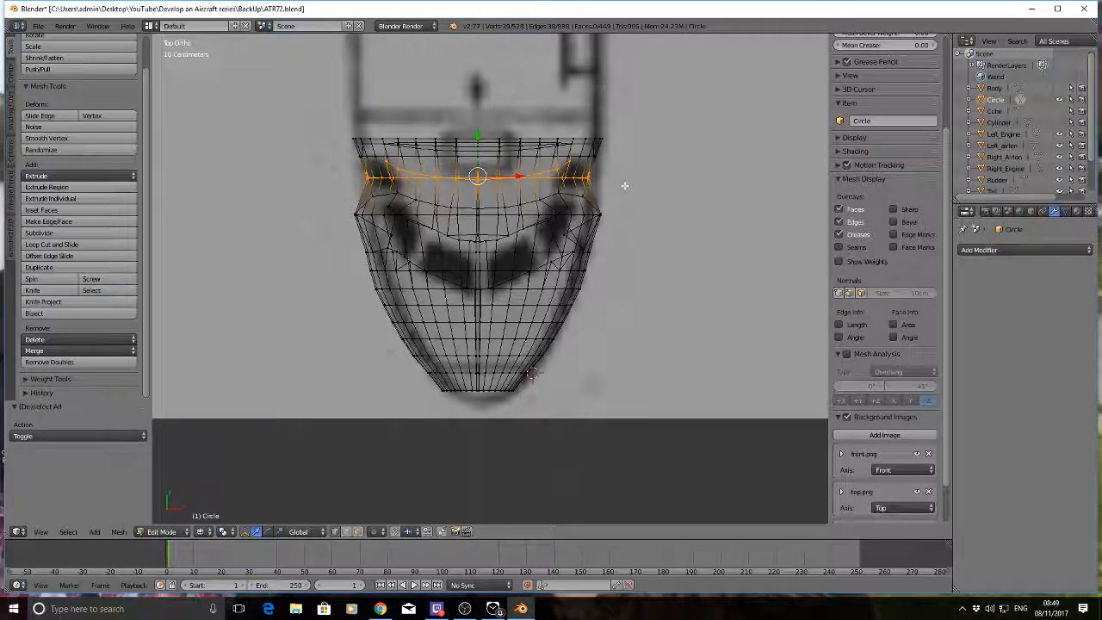
key(s)
key(x)
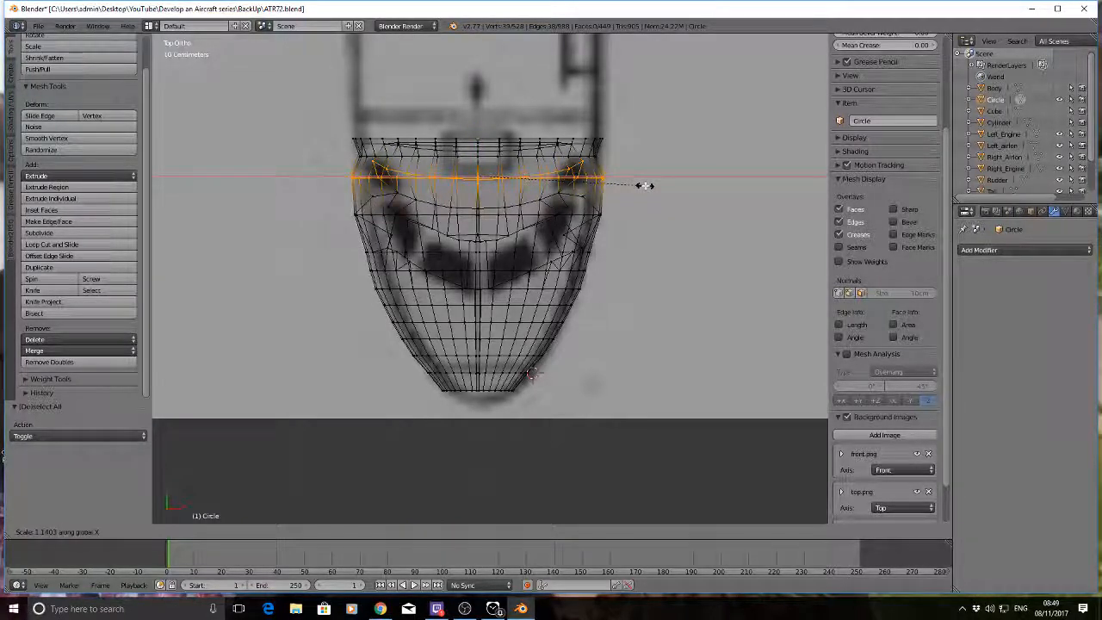
click(646, 185)
key(a)
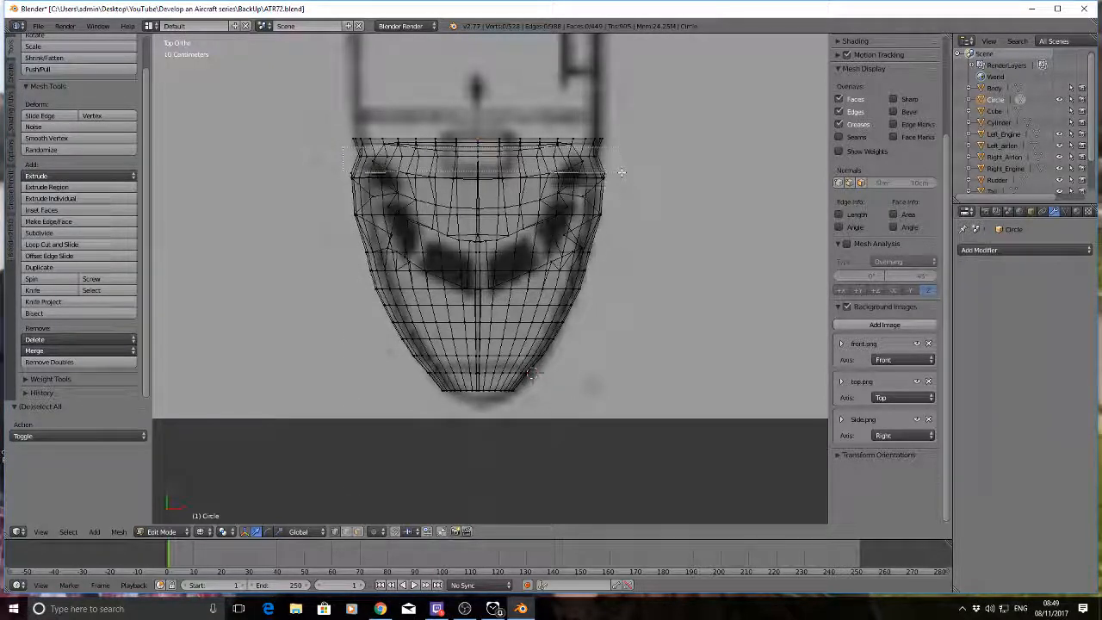
Step: Scale the vertex row just ahead of the nose section's rear edge along X by about 1.04
drag(622, 173, 622, 173)
key(s)
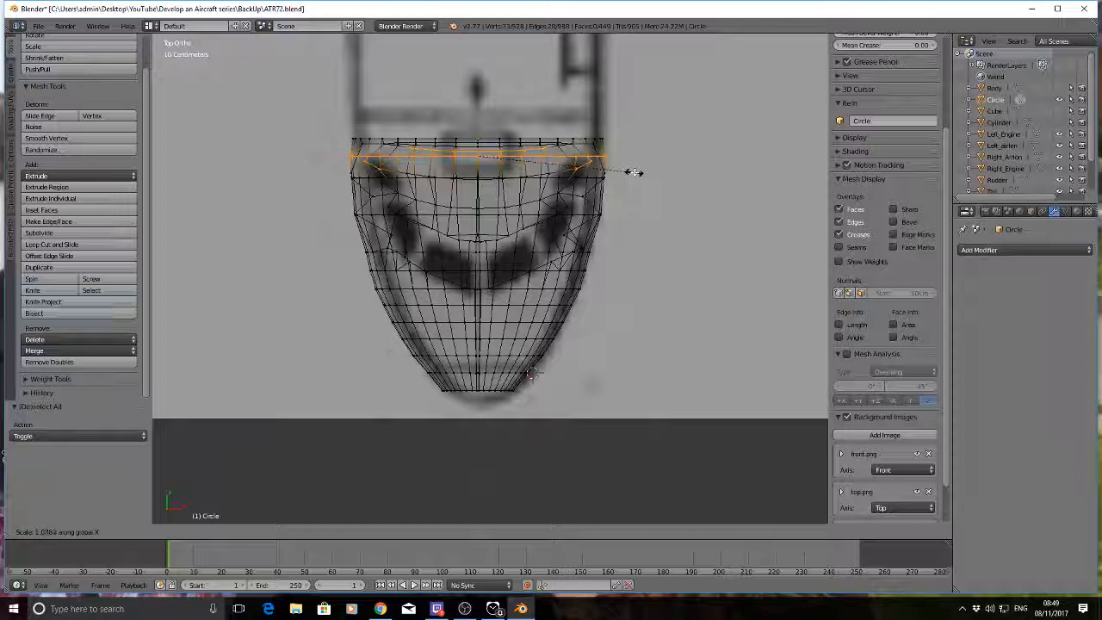
click(634, 173)
key(a)
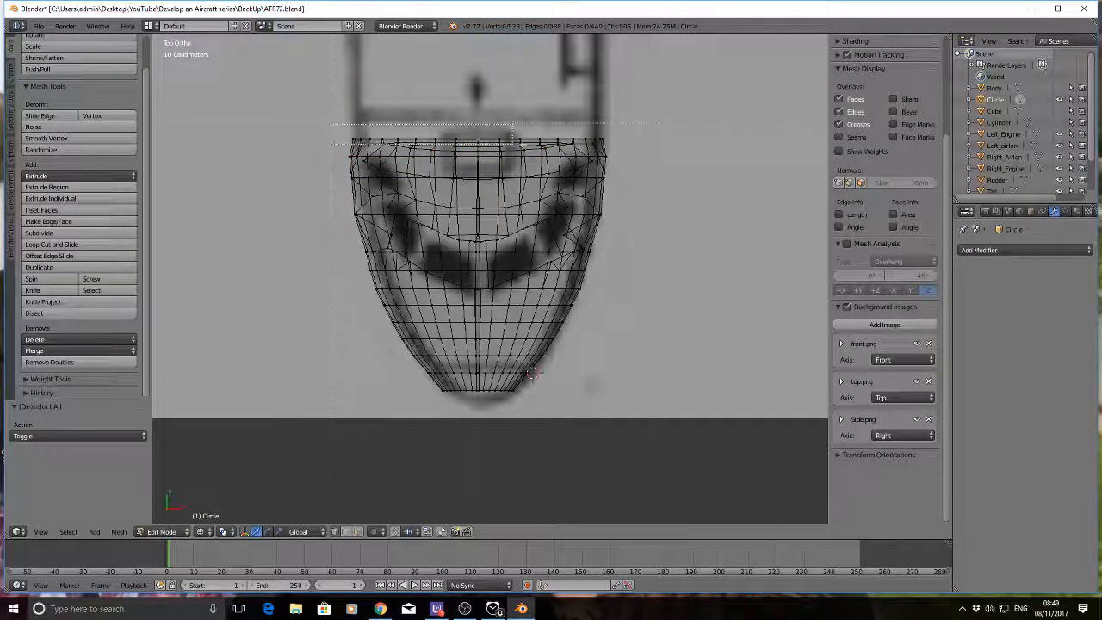
Step: Scale the rearmost vertex rows of the nose section along X by 1.037
drag(608, 147, 608, 147)
key(s)
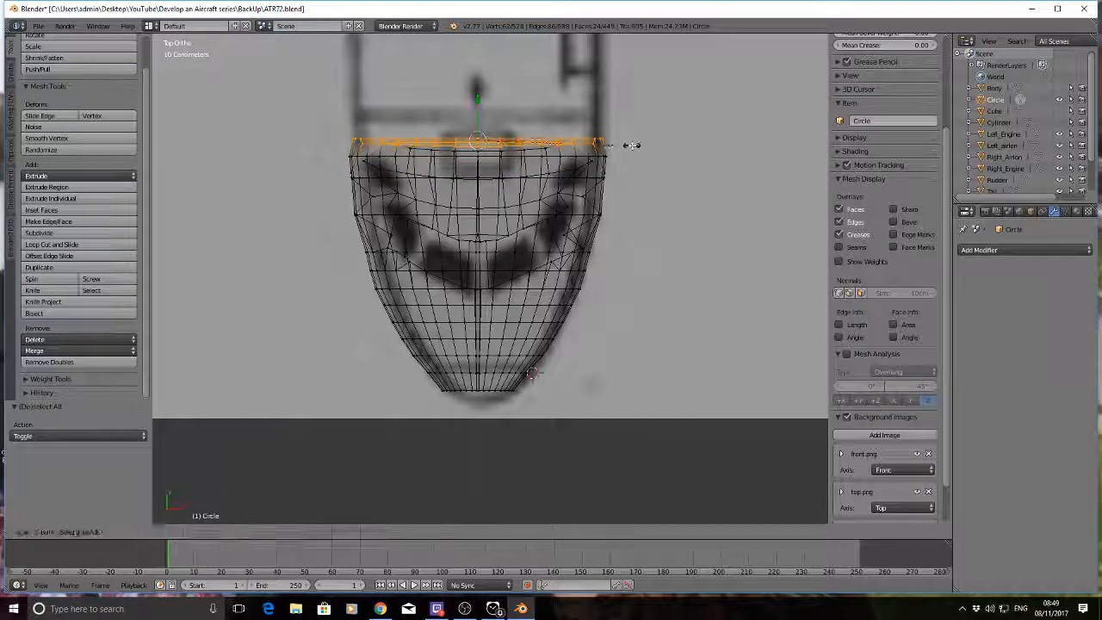
click(637, 145)
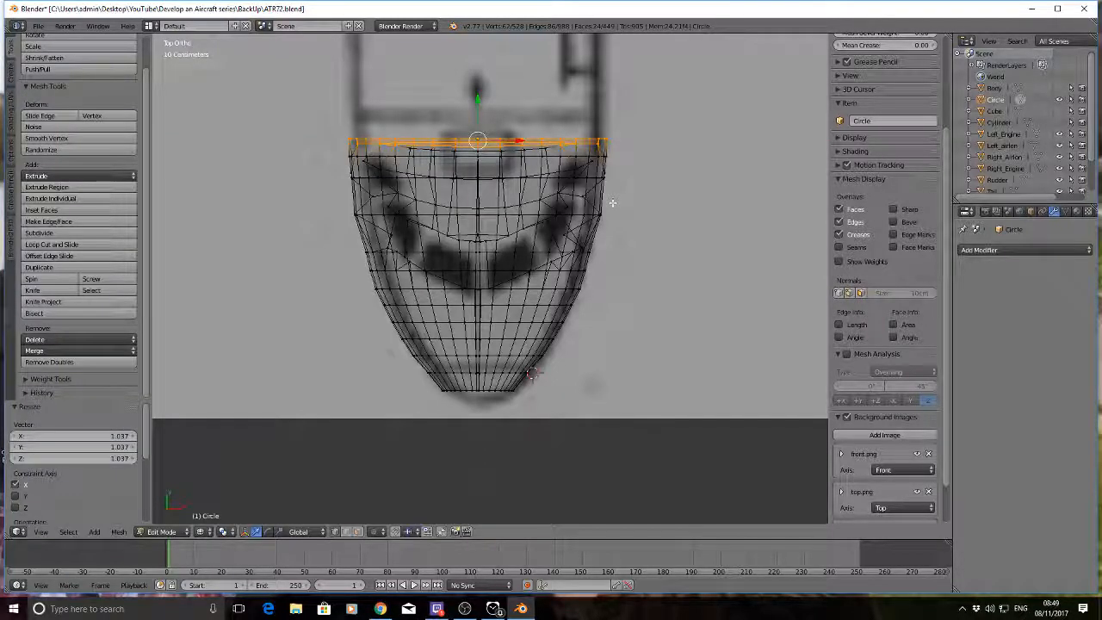
key(a)
Step: Switch to solid shading and move the lower side-window corner vertex on the +X side about 30 cm along X
middle_drag(642, 310, 615, 227)
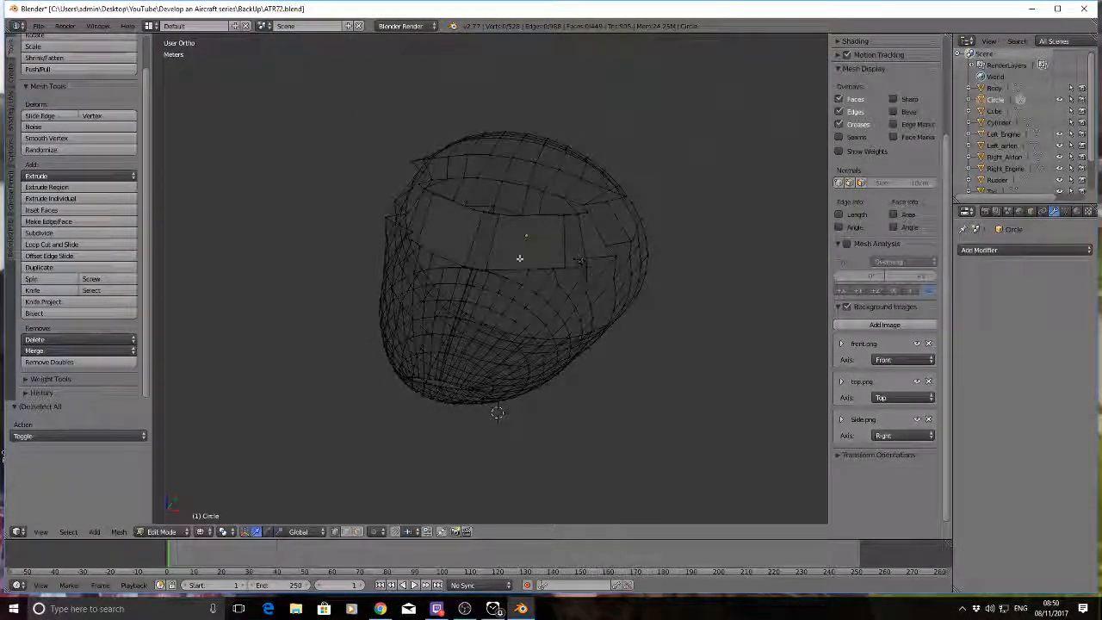
mouse_move(519, 258)
middle_down()
mouse_move(563, 283)
mouse_move(522, 301)
mouse_move(434, 246)
mouse_move(599, 253)
middle_up()
key(z)
drag(598, 253, 626, 252)
Step: Adjust the lower side-window vertices on the +X side along X, pulling the sill vertex outward about 11 cm
middle_drag(626, 252, 633, 278)
scroll(632, 277, up, 6)
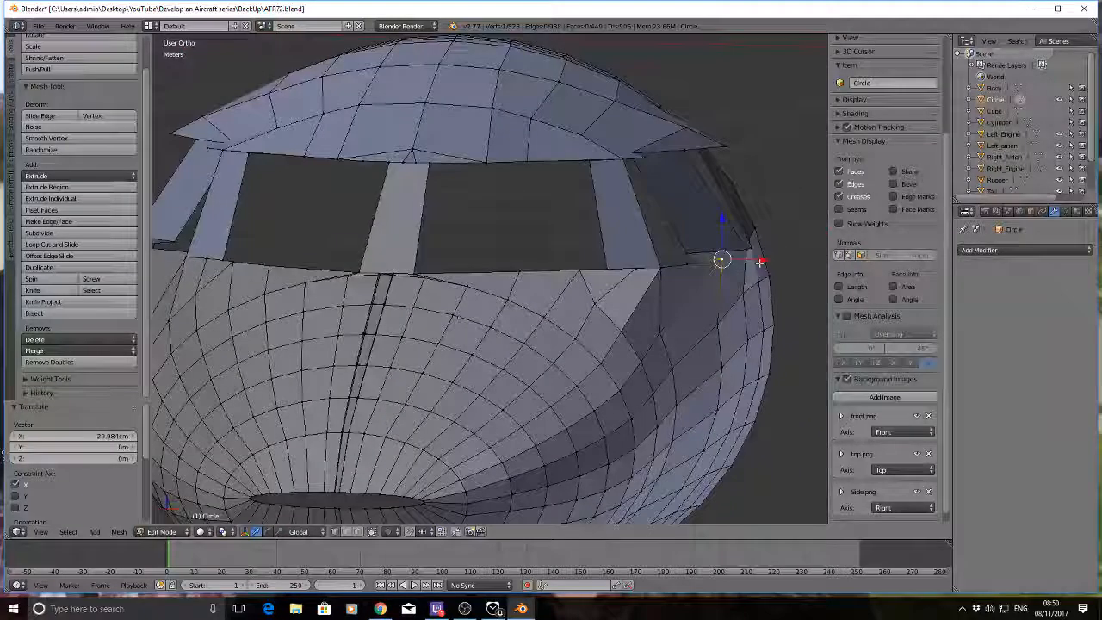
drag(761, 258, 748, 256)
middle_drag(732, 257, 716, 310)
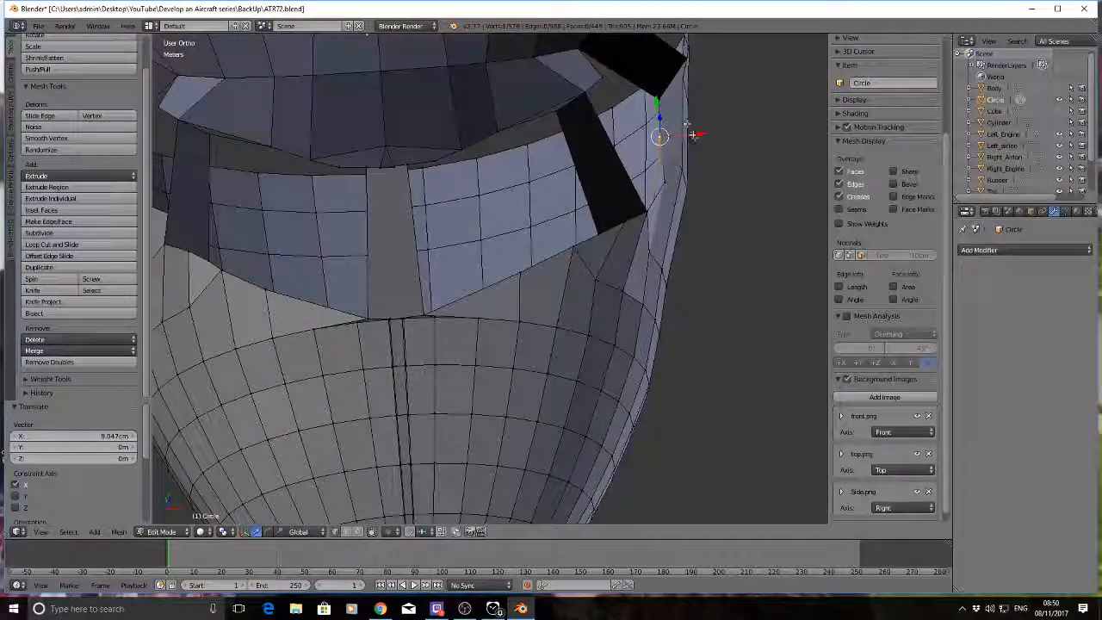
drag(693, 135, 726, 91)
scroll(697, 204, down, 5)
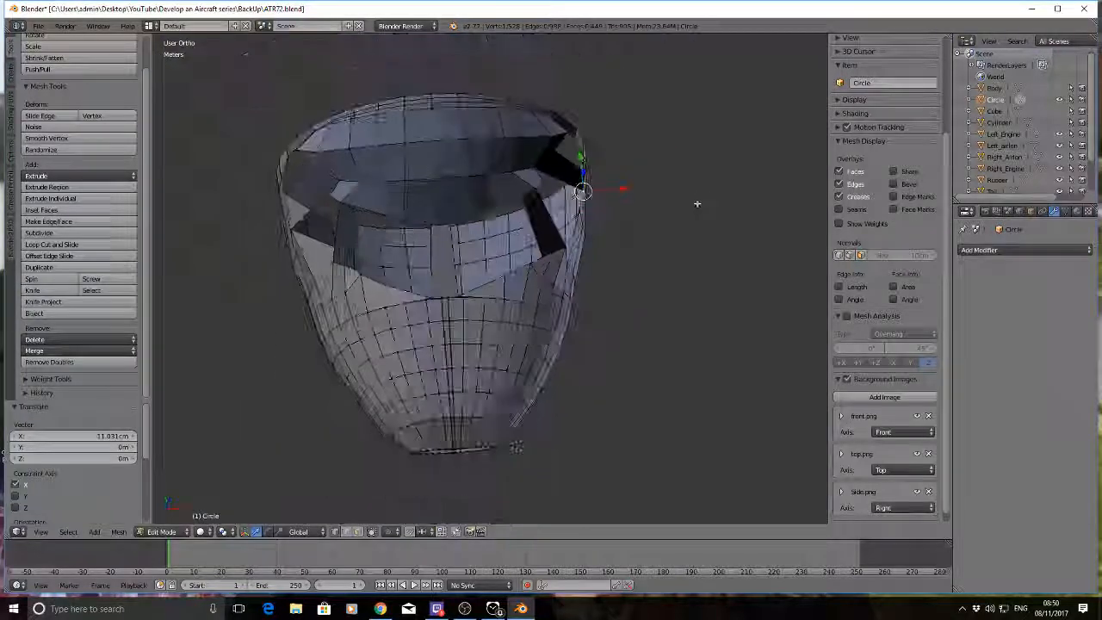
Step: Move the upper side-window corner vertex on the +X side outward along X by about 18.6 cm
middle_drag(697, 204, 538, 219)
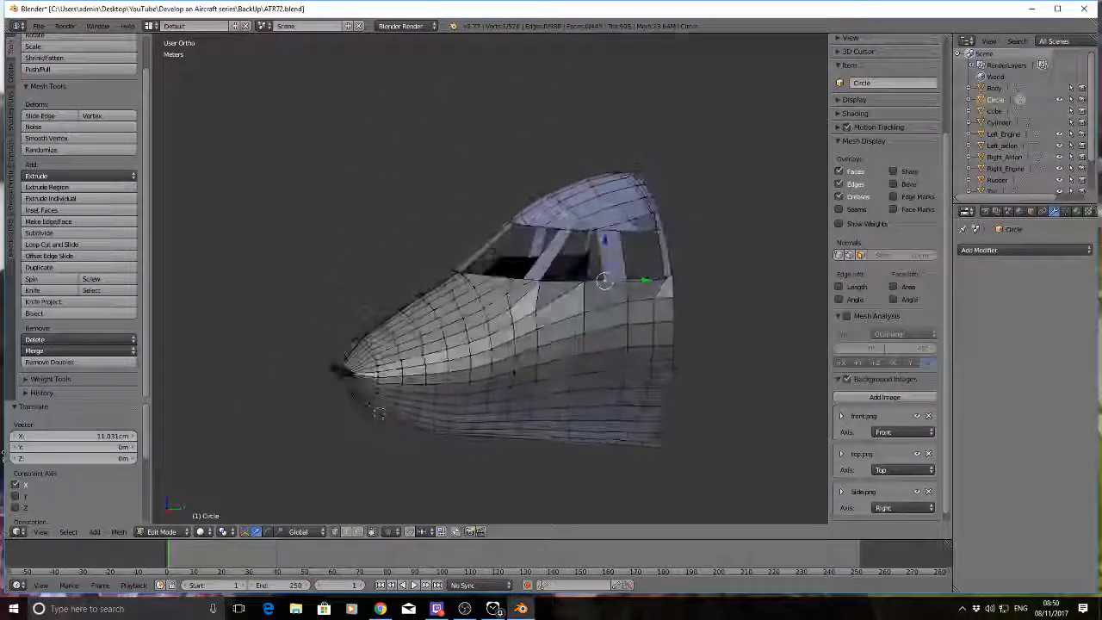
middle_drag(379, 411, 518, 452)
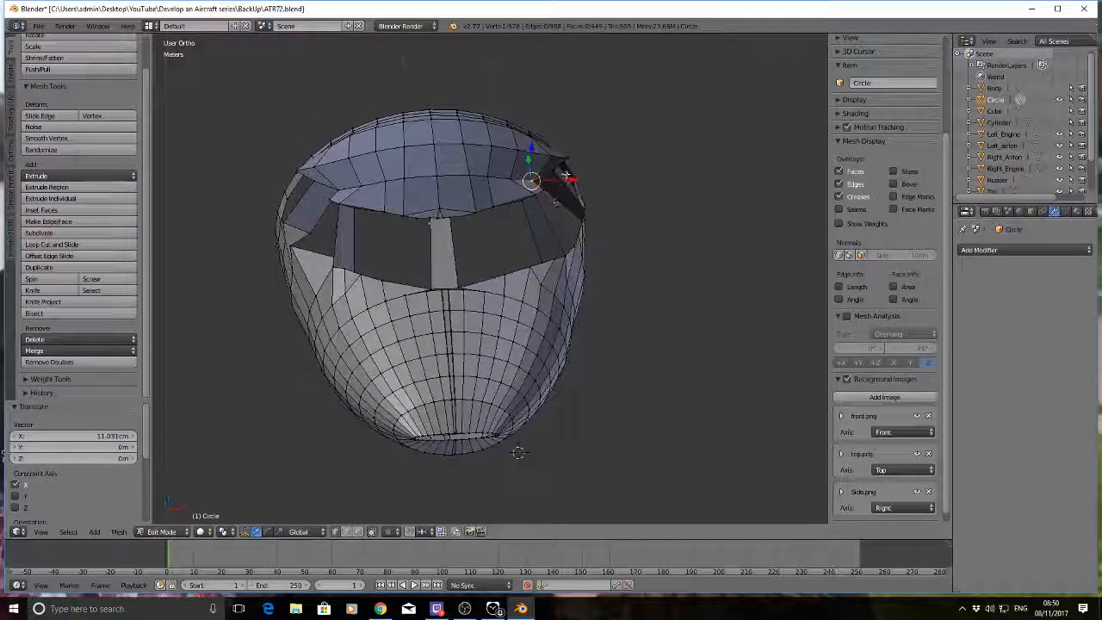
scroll(566, 176, up, 4)
key(g)
key(x)
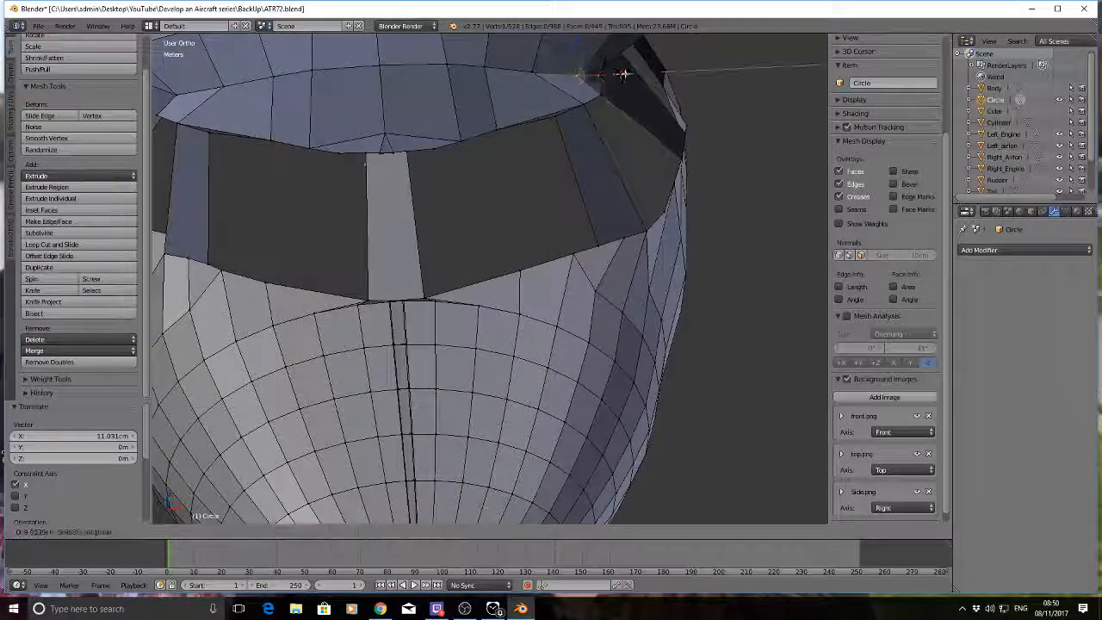
click(691, 124)
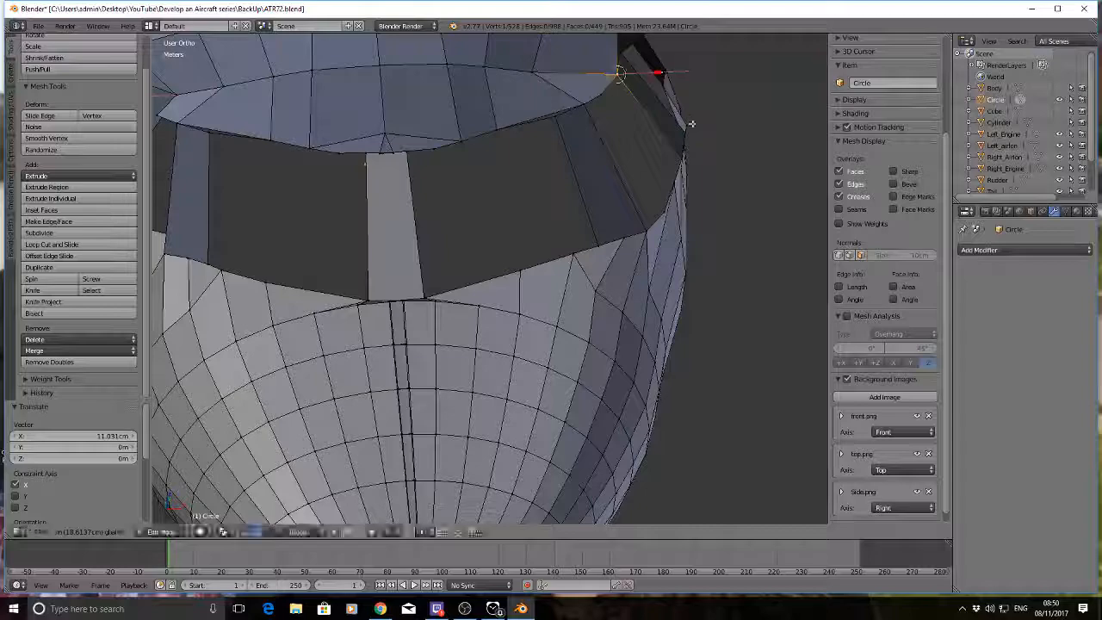
key(a)
Step: Move the roof-edge vertex above the +X side window outward along X by about 5.9 cm
middle_drag(692, 124, 502, 162)
right_click(456, 307)
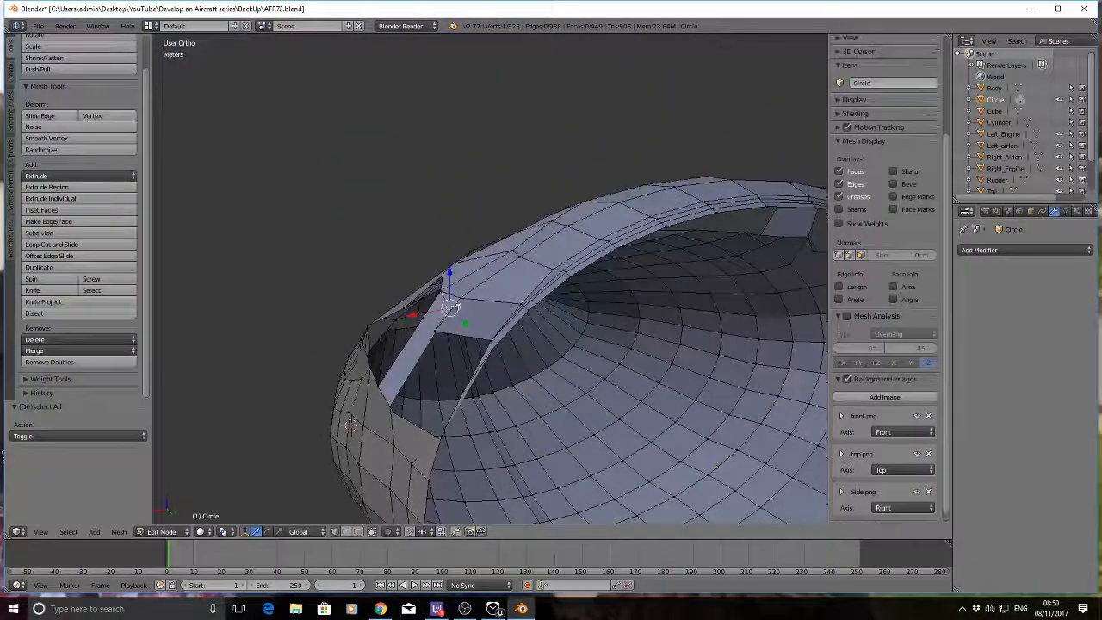
key(g)
key(x)
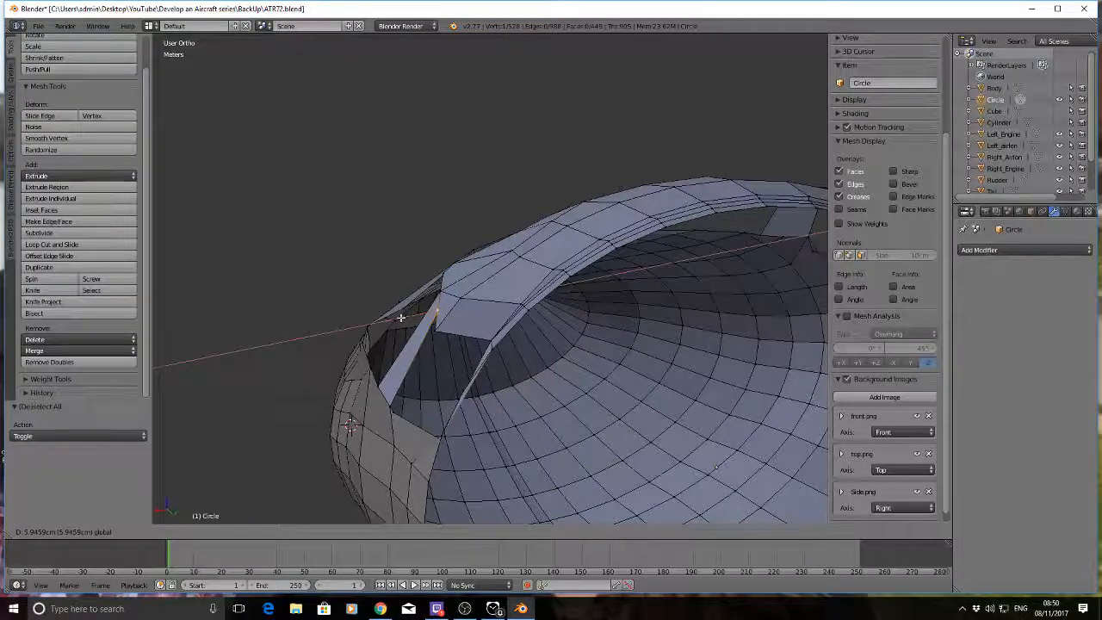
click(400, 318)
key(a)
Step: Move the protruding roof-edge vertex above the +X side window inward along X by about 10.7 cm
middle_drag(397, 318, 546, 238)
right_click(669, 190)
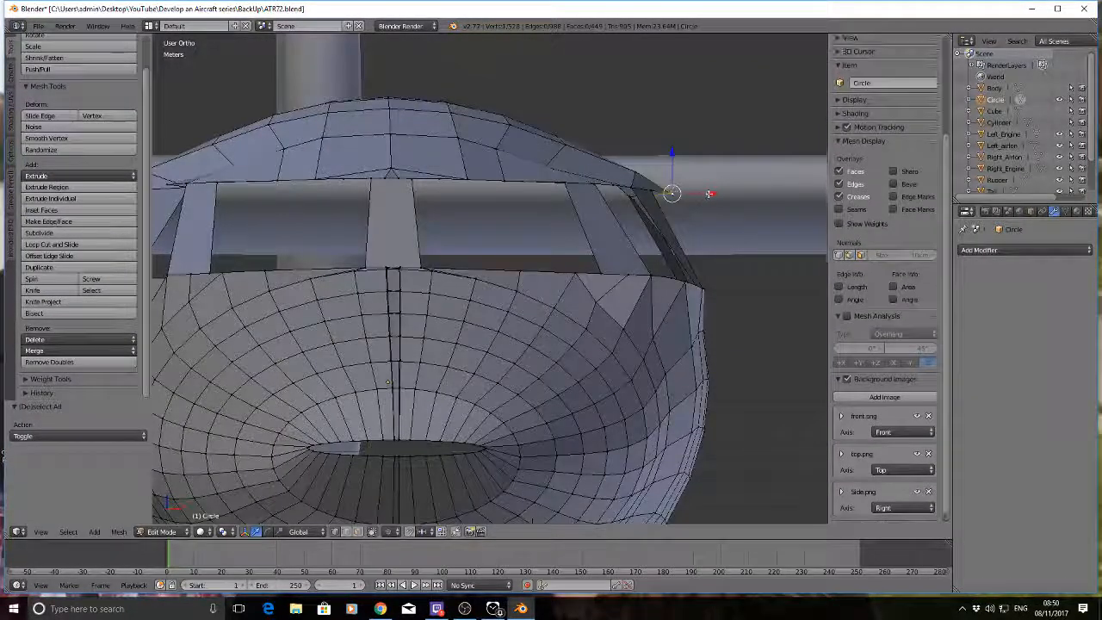
key(g)
key(x)
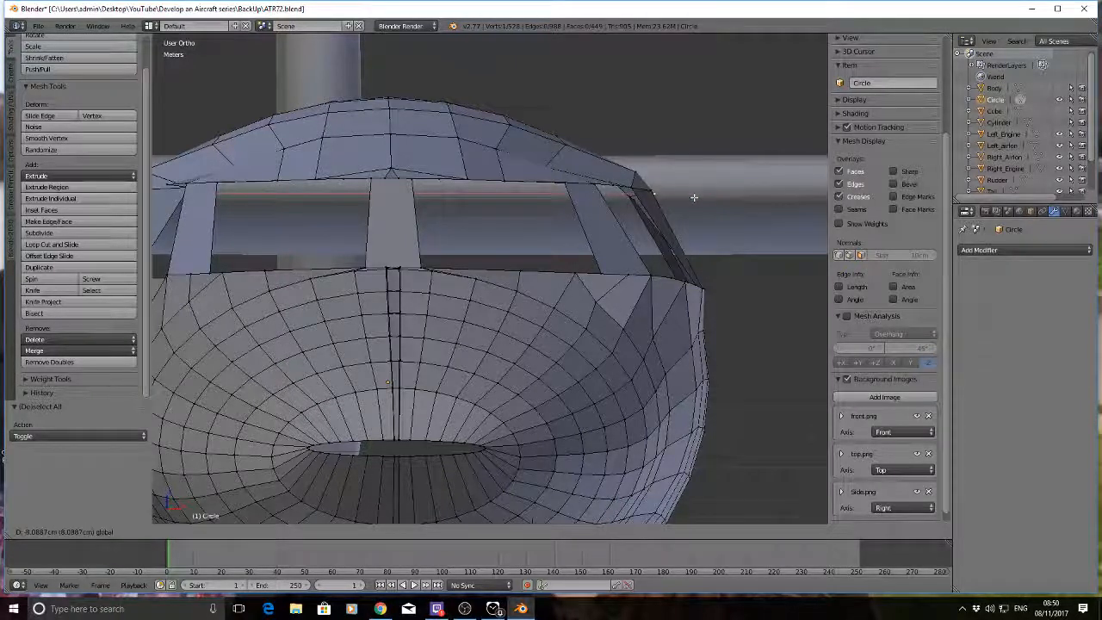
click(683, 197)
Step: Move the neighbouring roof vertex above the +X side window inward along X to smooth the roof edge
middle_drag(711, 165, 690, 184)
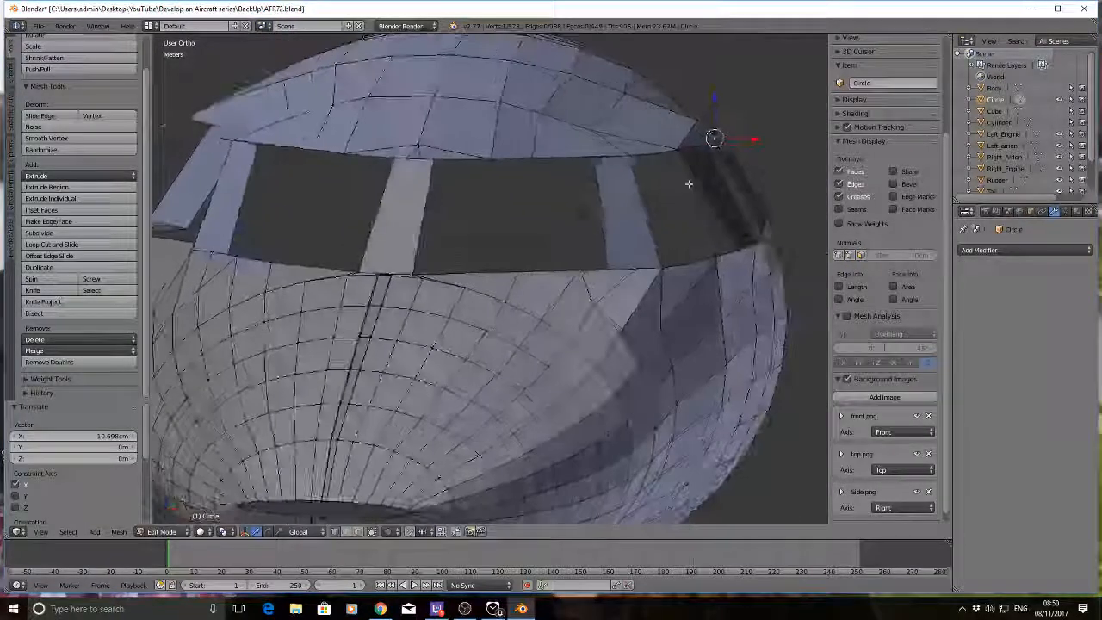
right_click(696, 120)
key(g)
key(x)
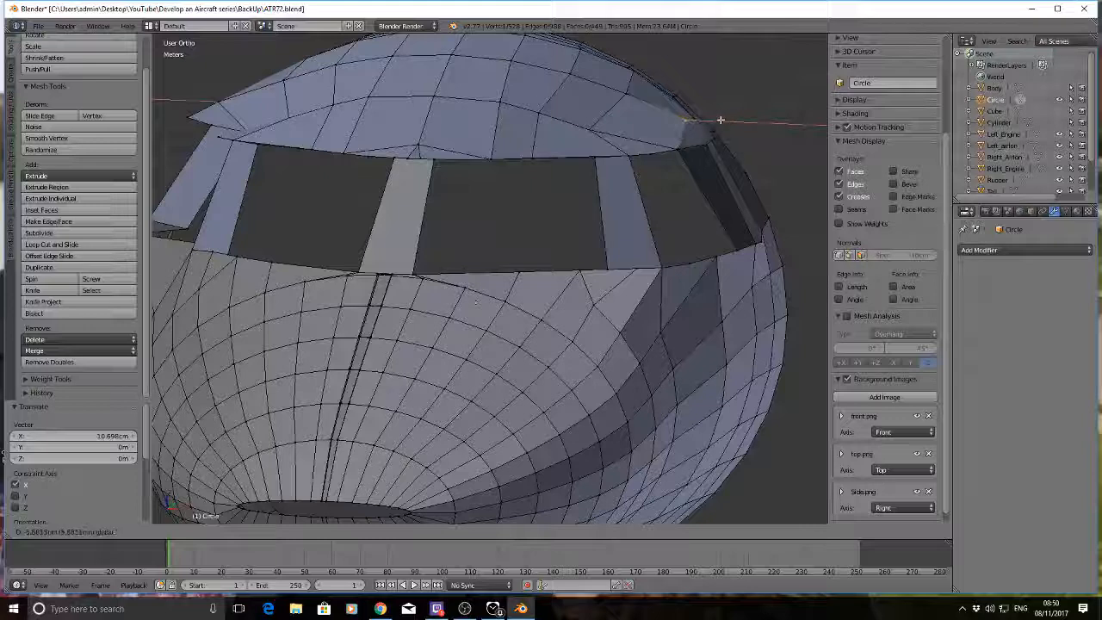
click(711, 120)
key(a)
Step: In the front wireframe view, move the upper outer window vertices on the -X side inward along X to match the blueprint
scroll(672, 172, down, 6)
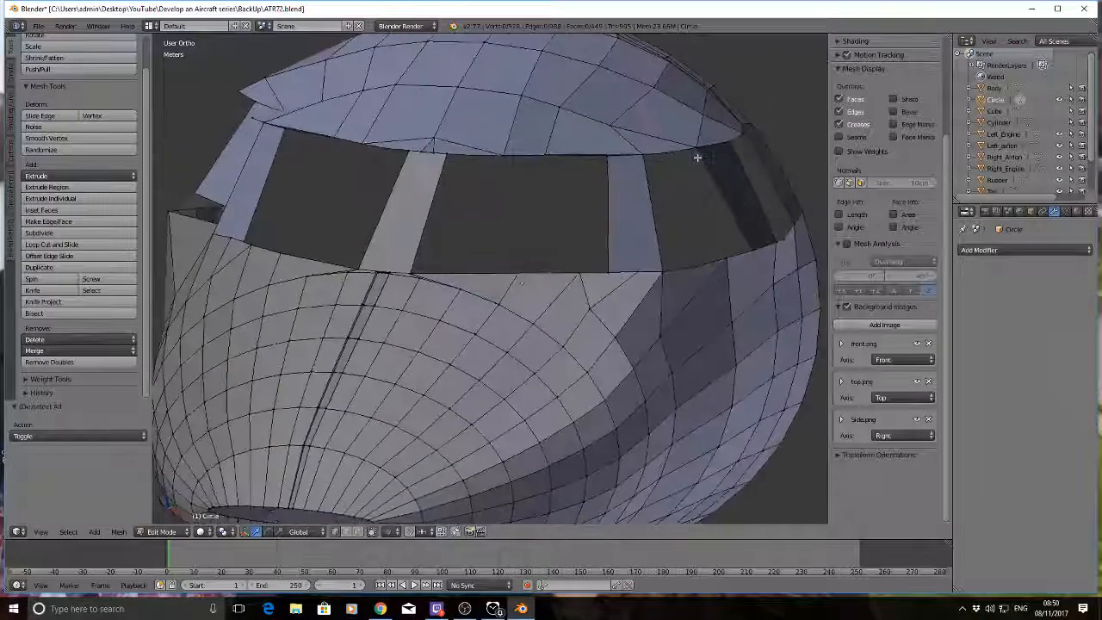
middle_drag(499, 191, 458, 214)
middle_drag(464, 205, 702, 192)
key(KP_1)
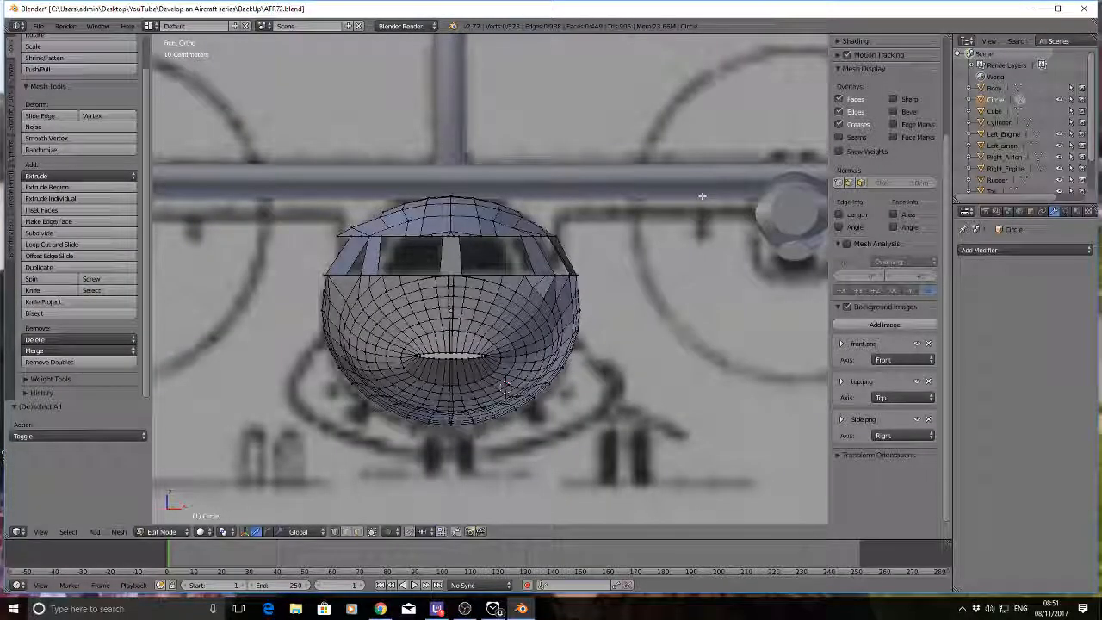
key(z)
key(z)
key(z)
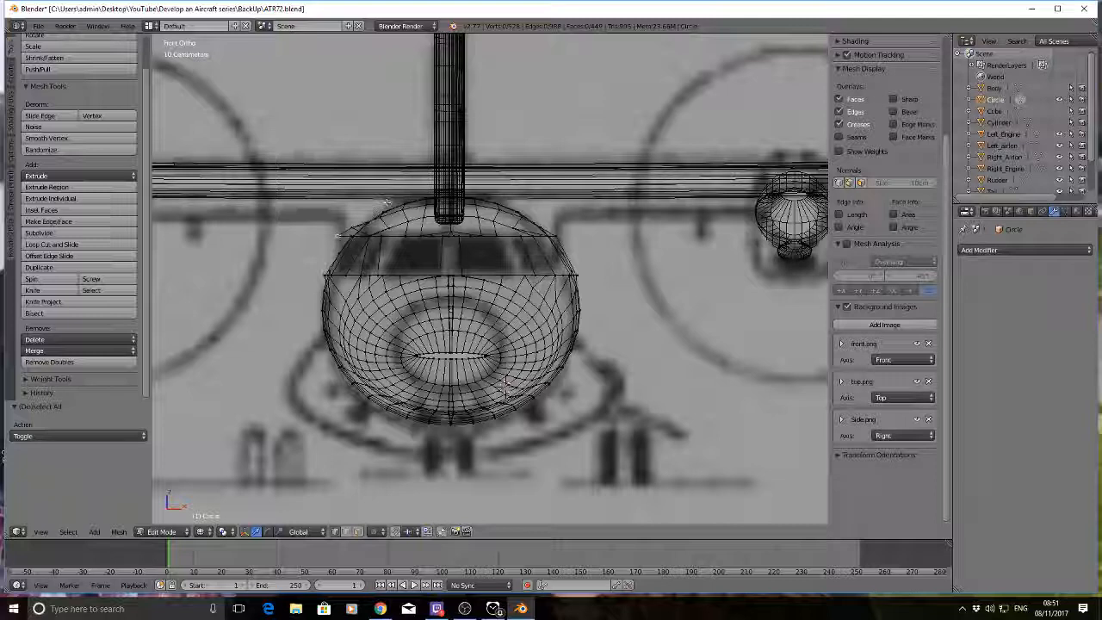
key(k)
click(394, 236)
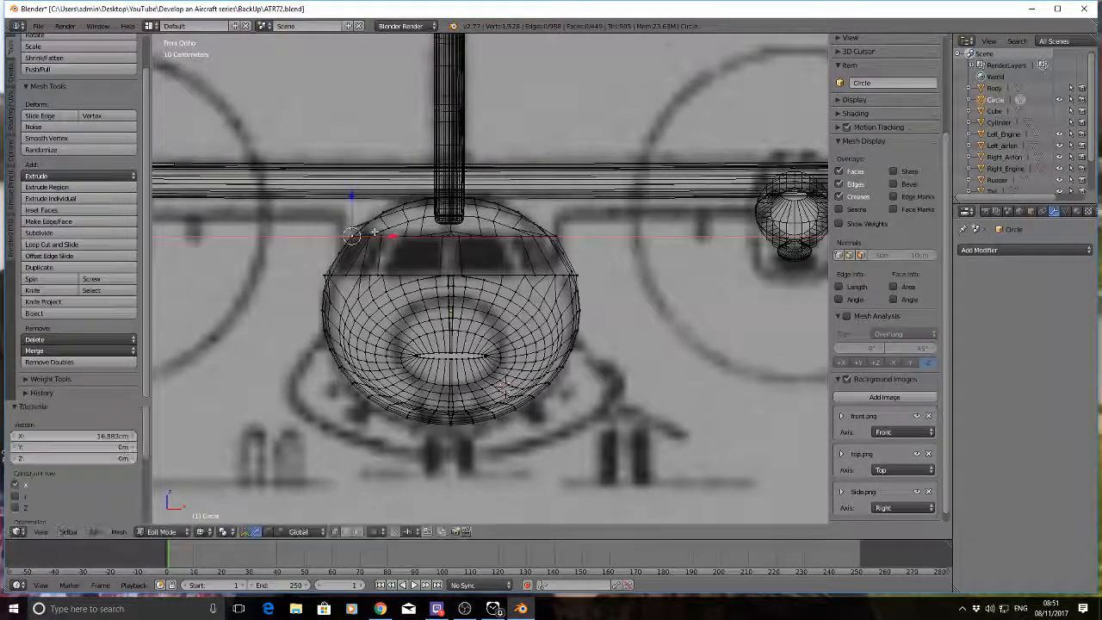
mouse_move(394, 230)
mouse_down()
mouse_move(404, 230)
mouse_move(391, 238)
mouse_up()
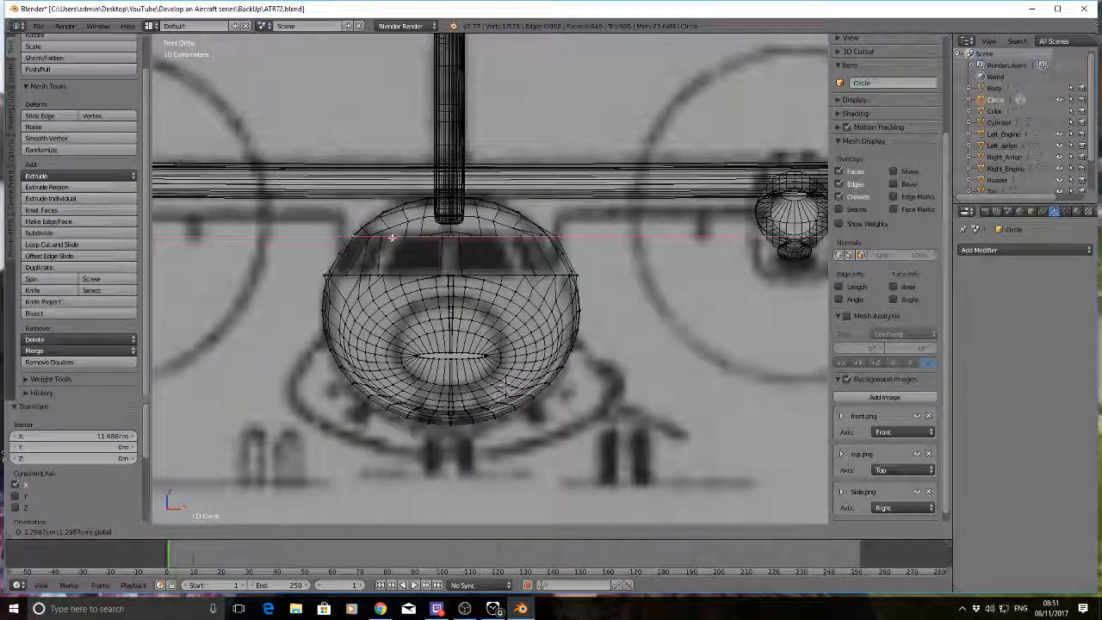
Step: Move the lower outer window corner vertices on the -X side inward along X to follow the fuselage outline
right_click(324, 273)
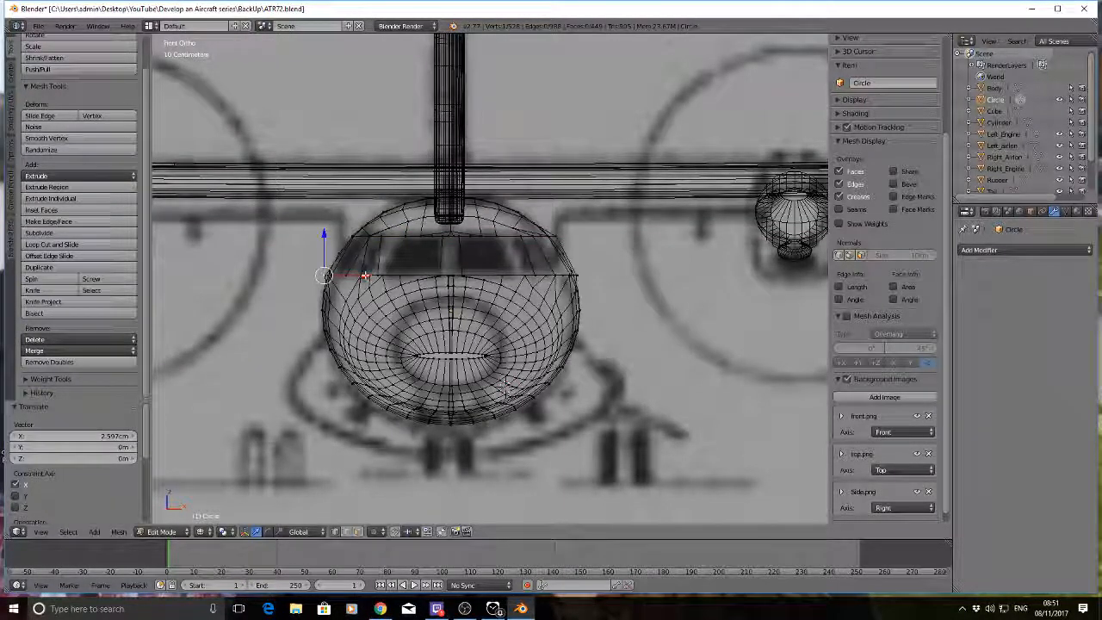
drag(365, 275, 368, 275)
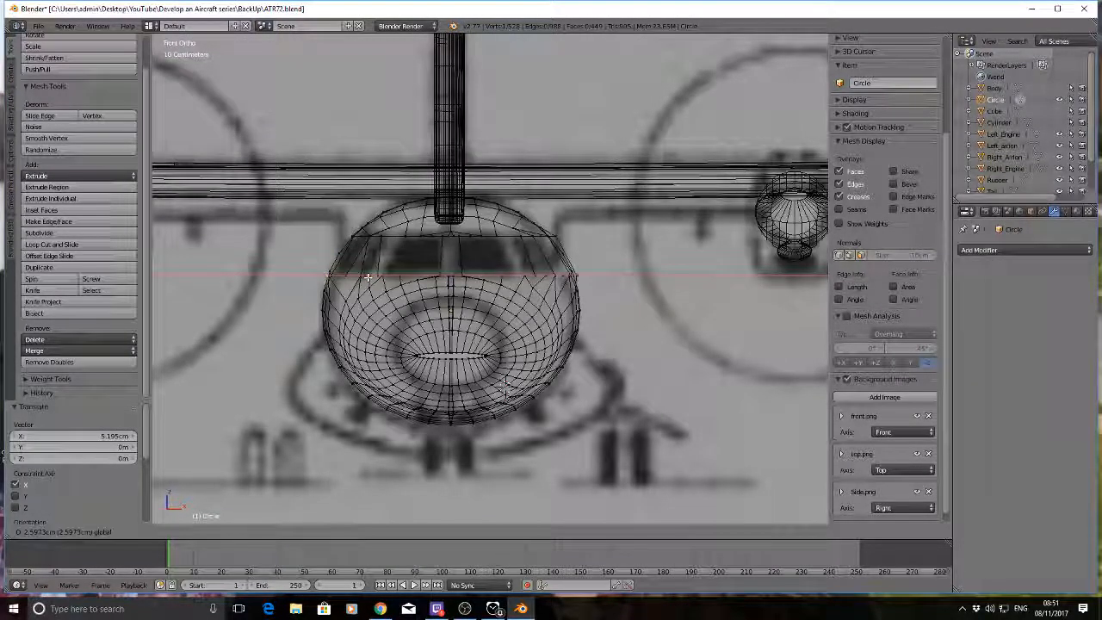
key(a)
Step: Move the lower outer window corner on the +X side about 5.8 cm inward along X and align the upper corner above it
right_click(577, 275)
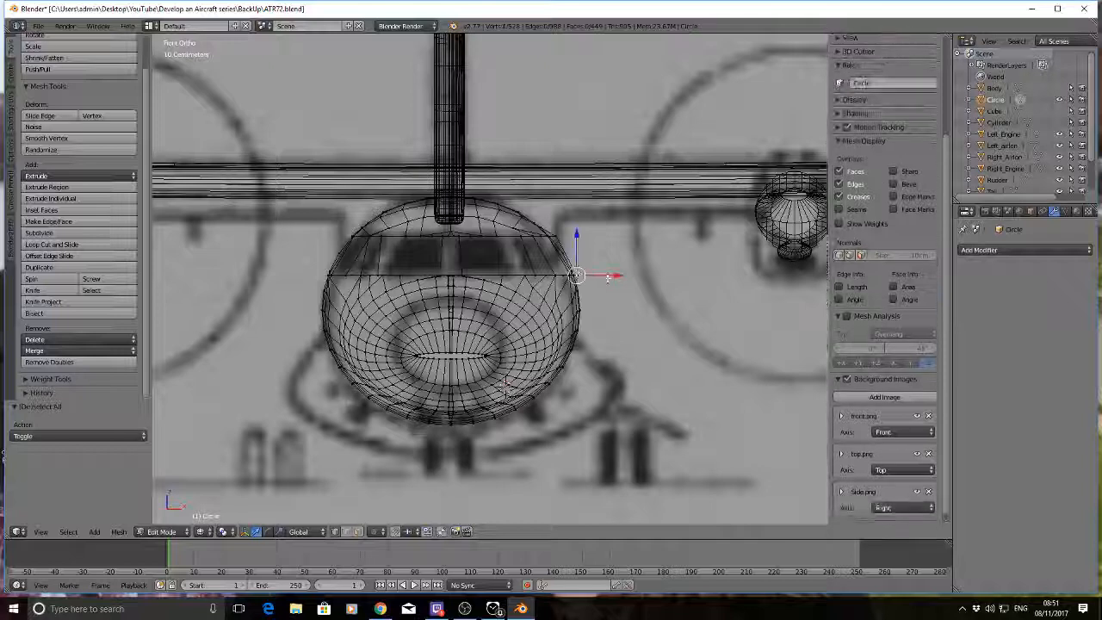
drag(621, 278, 615, 278)
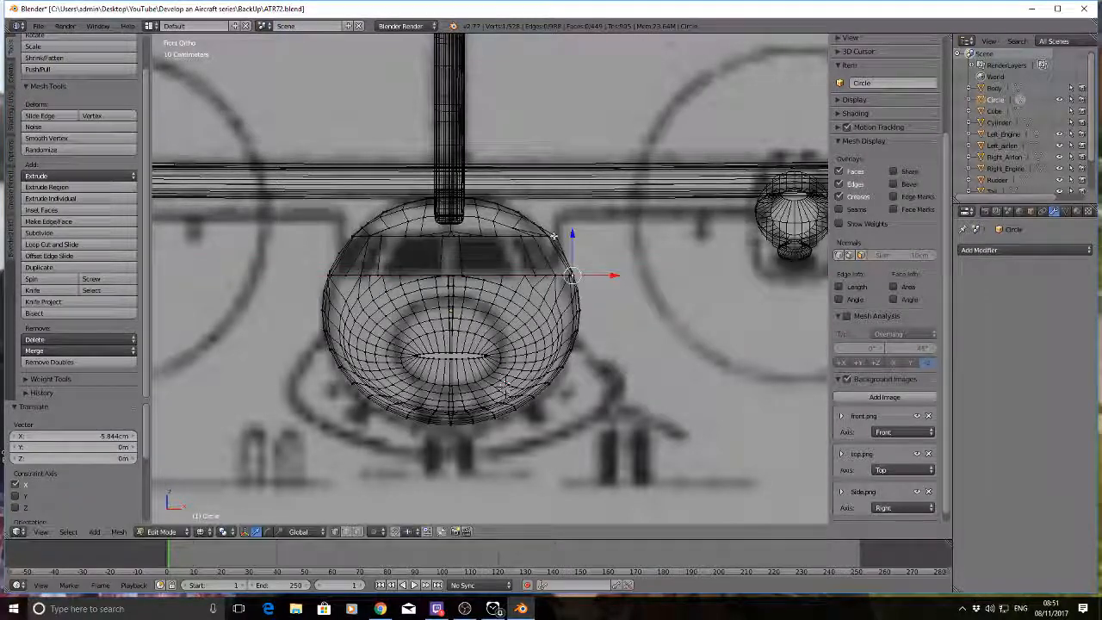
drag(596, 236, 603, 253)
key(a)
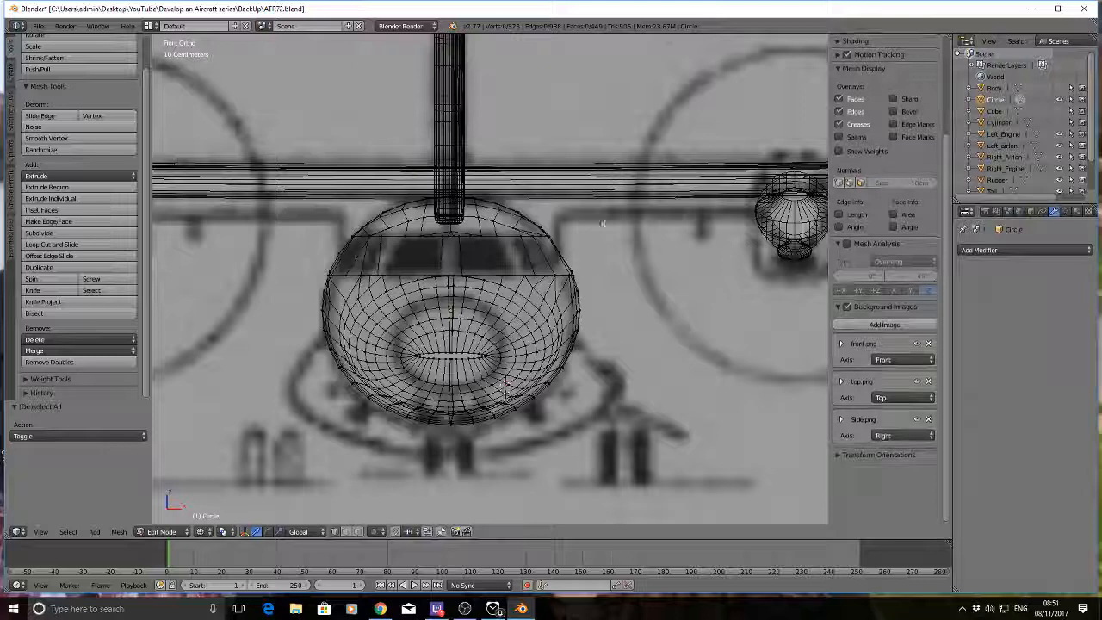
middle_drag(602, 224, 576, 201)
middle_drag(661, 213, 602, 250)
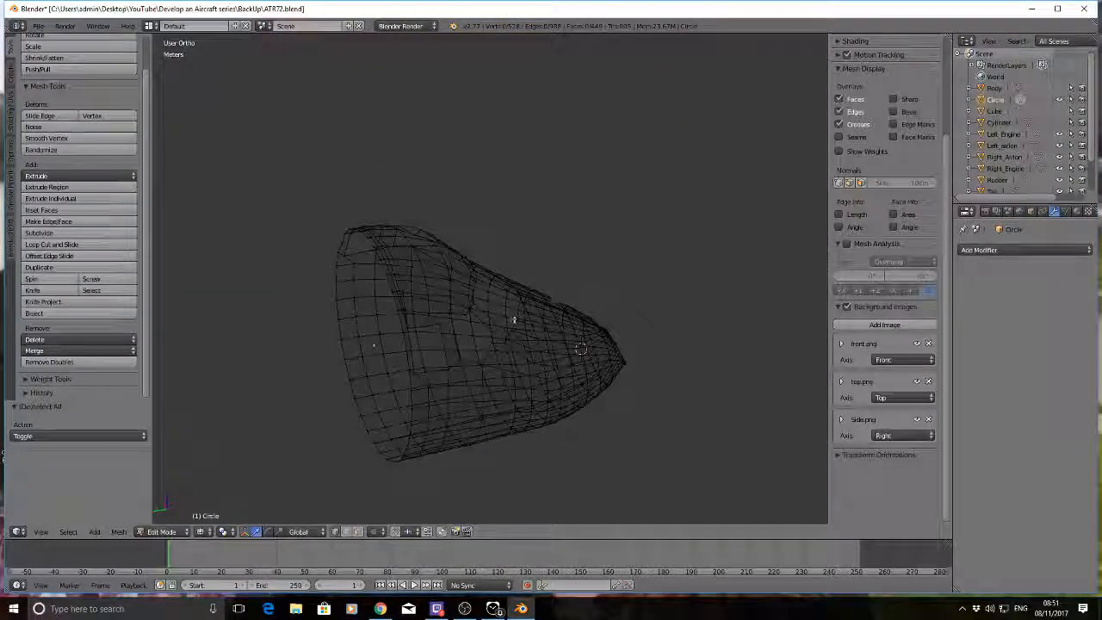
middle_drag(484, 271, 478, 309)
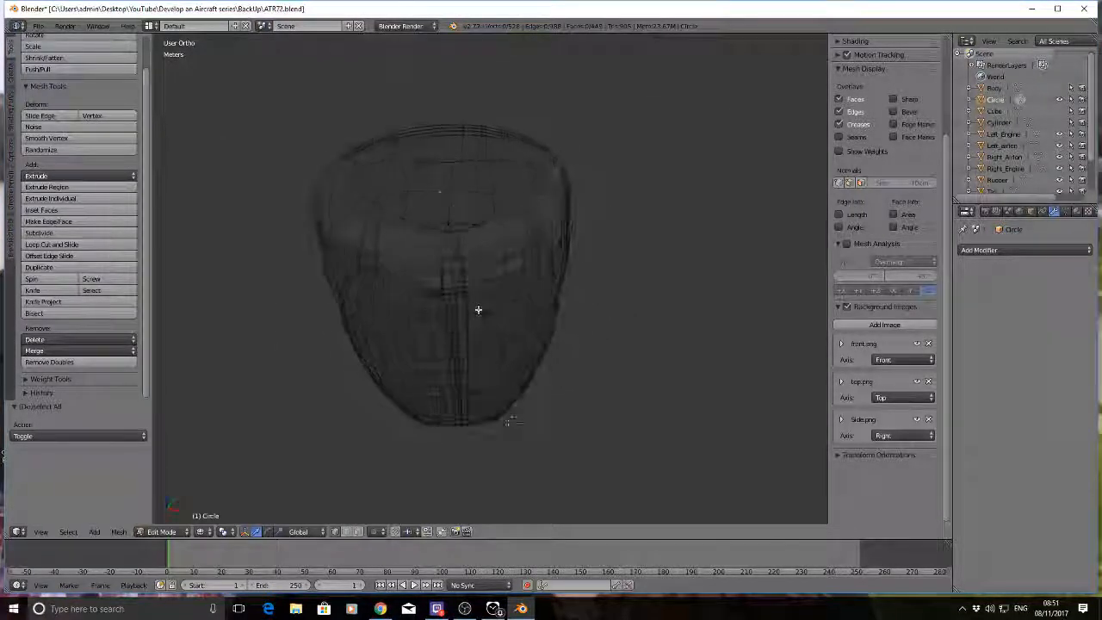
Step: Move the upper window-edge vertex on the -X side outward along X, away from the cockpit centreline
middle_drag(508, 422, 500, 418)
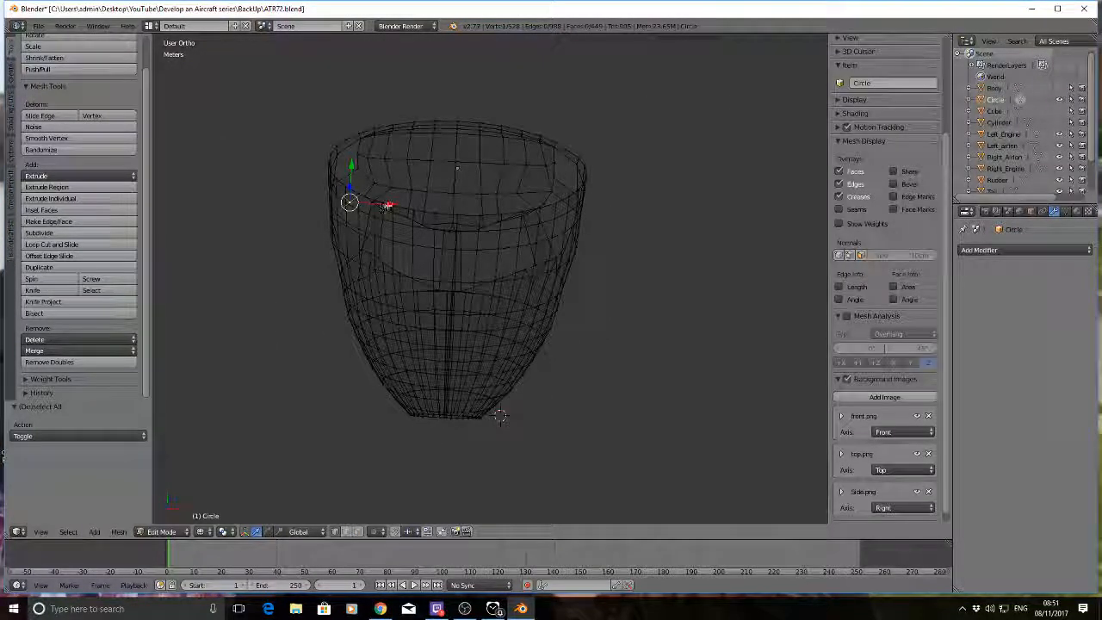
drag(388, 206, 368, 207)
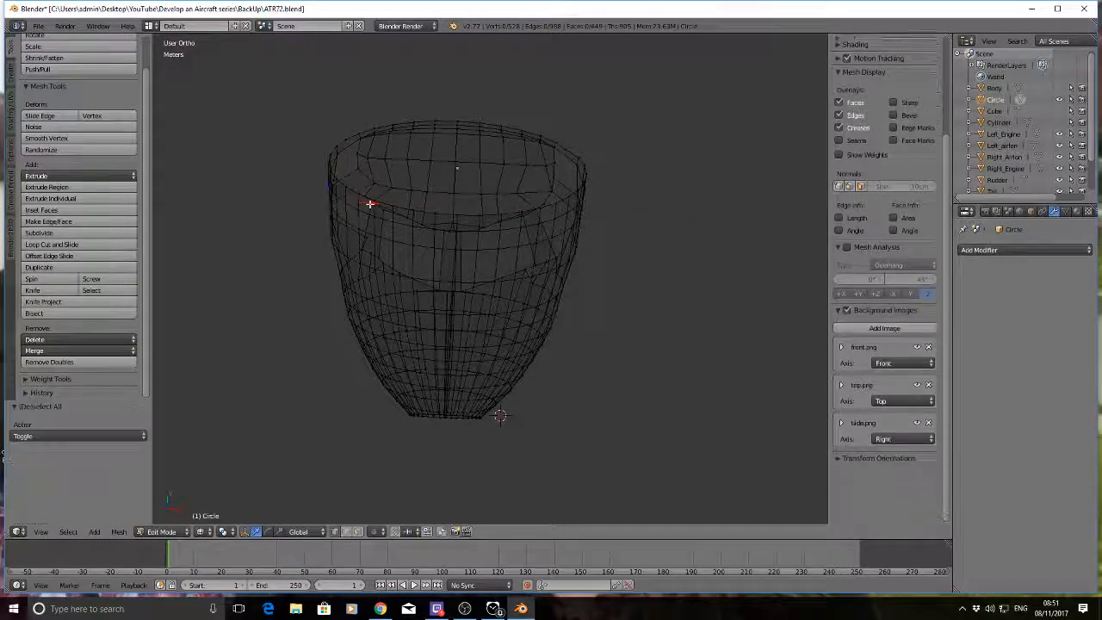
key(z)
Step: Move the roof-edge vertex above the -X side window about 15.4 cm outward along X and fine-tune the edge's X position
middle_drag(414, 231, 469, 143)
right_click(459, 142)
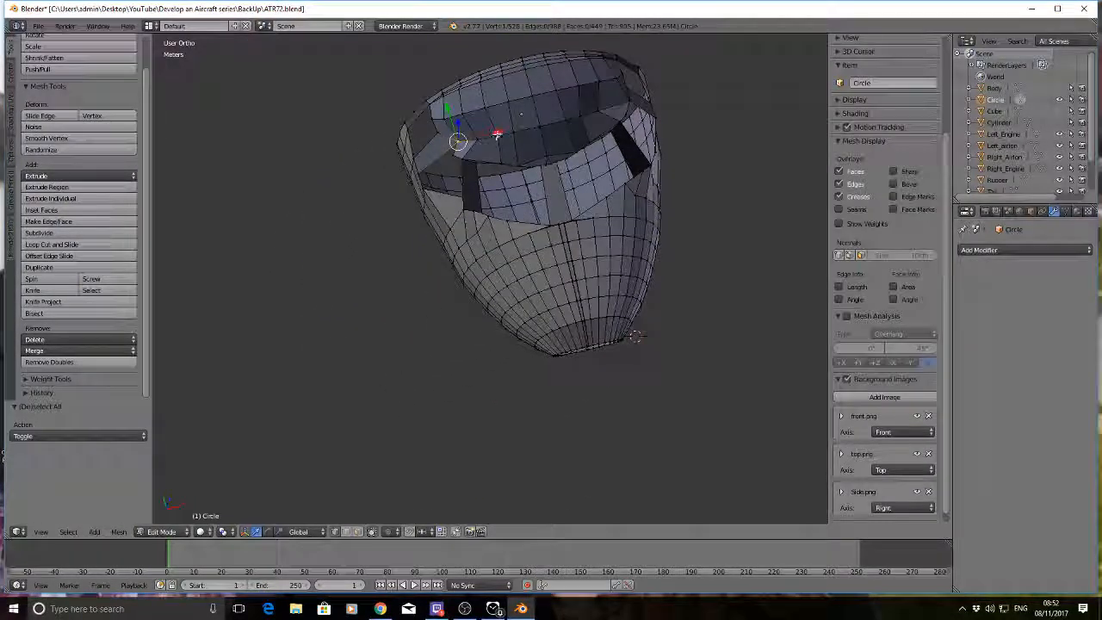
key(g)
key(x)
click(464, 135)
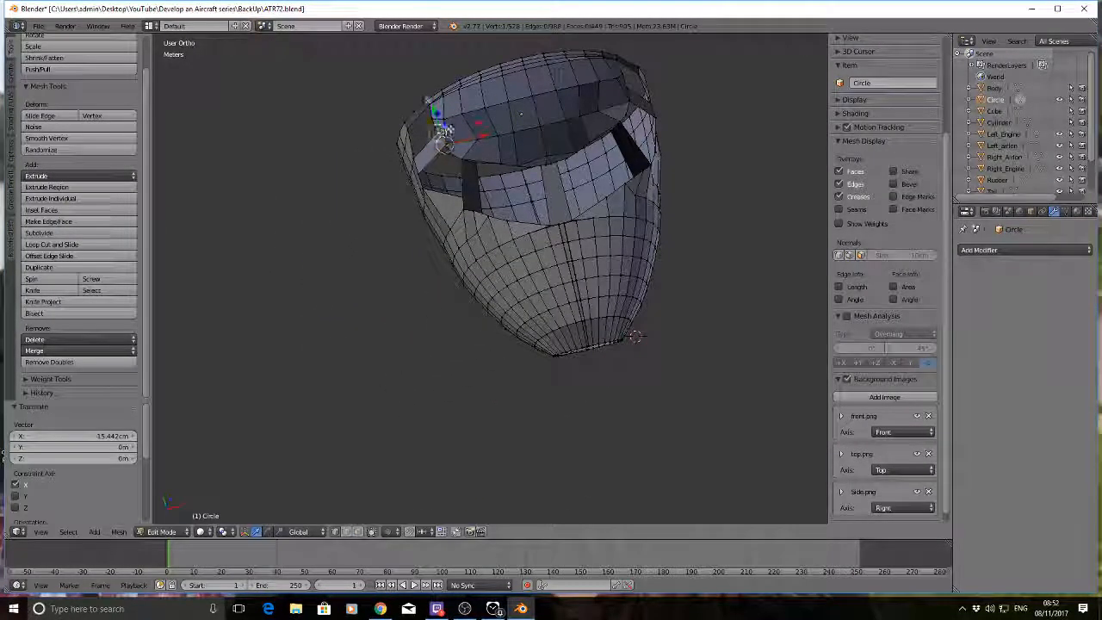
key(g)
key(x)
click(474, 123)
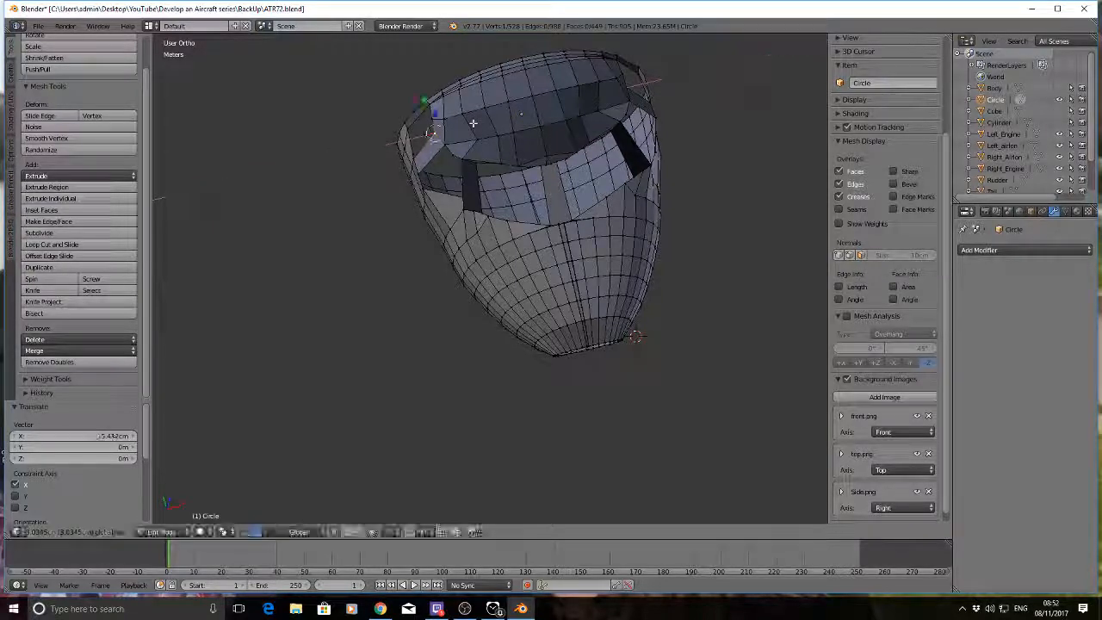
key(a)
Step: Raise the roof-edge vertex above the +X side window about 7.6 cm along Z
middle_drag(474, 123, 577, 120)
right_click(579, 116)
key(g)
key(z)
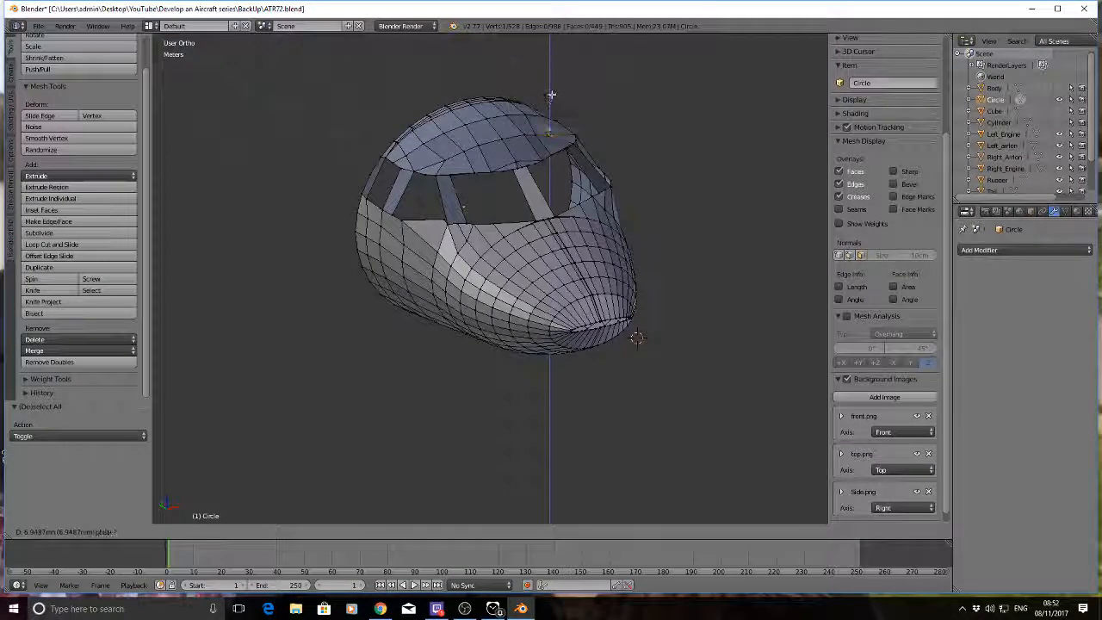
click(552, 94)
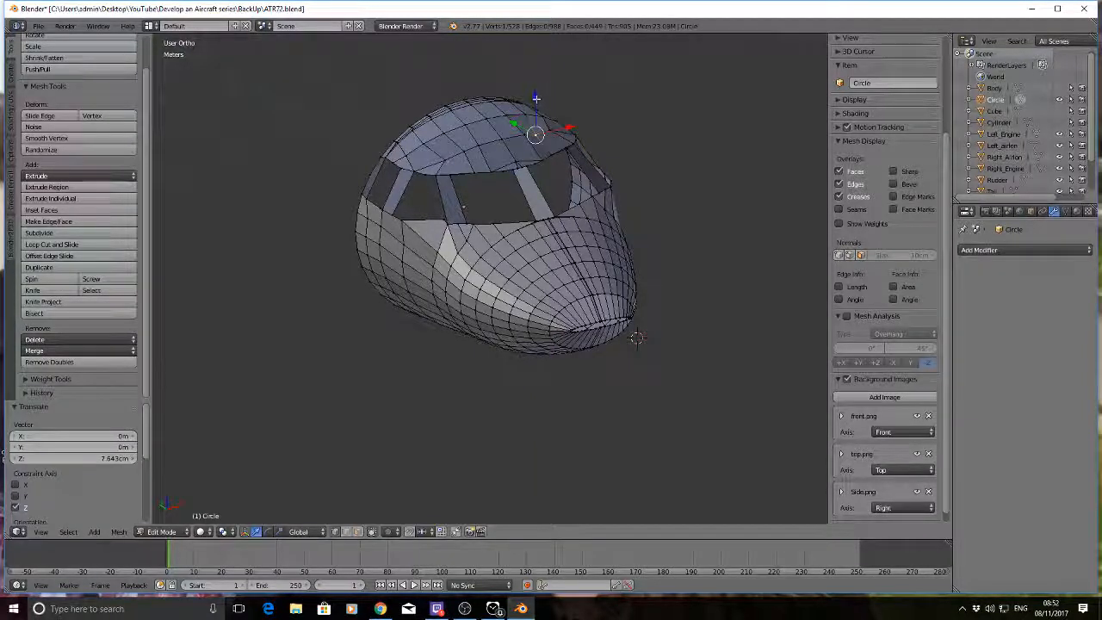
Step: Raise the neighbouring +X roof-edge vertex about 5.6 cm along Z and shift the roof edge there about 5.1 cm outward along X
key(g)
key(z)
click(552, 117)
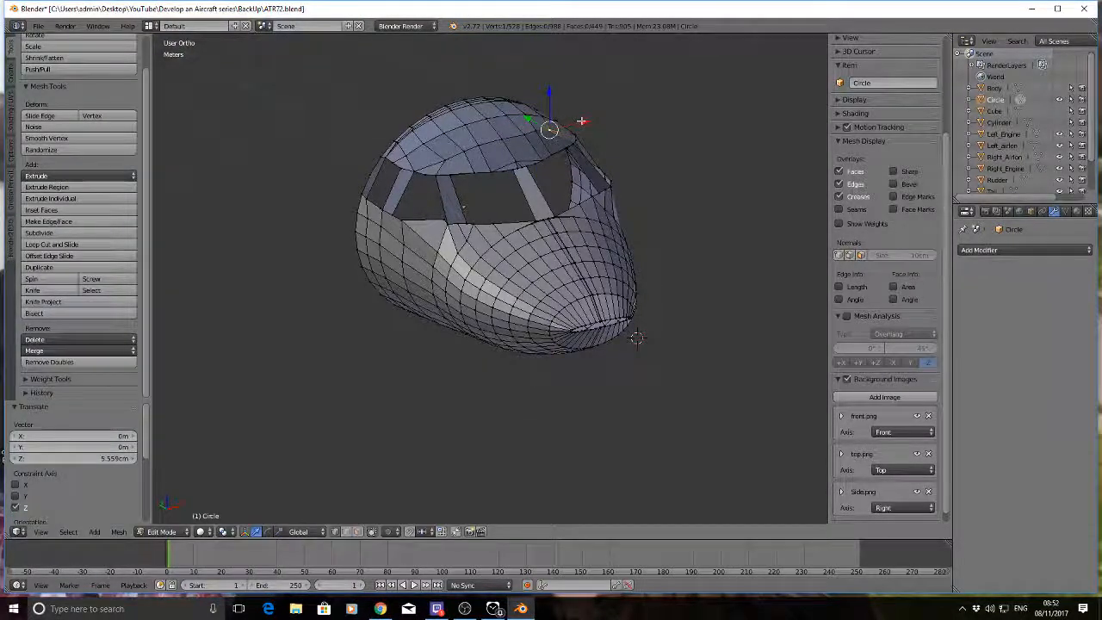
key(g)
key(x)
click(533, 150)
middle_drag(562, 208, 517, 167)
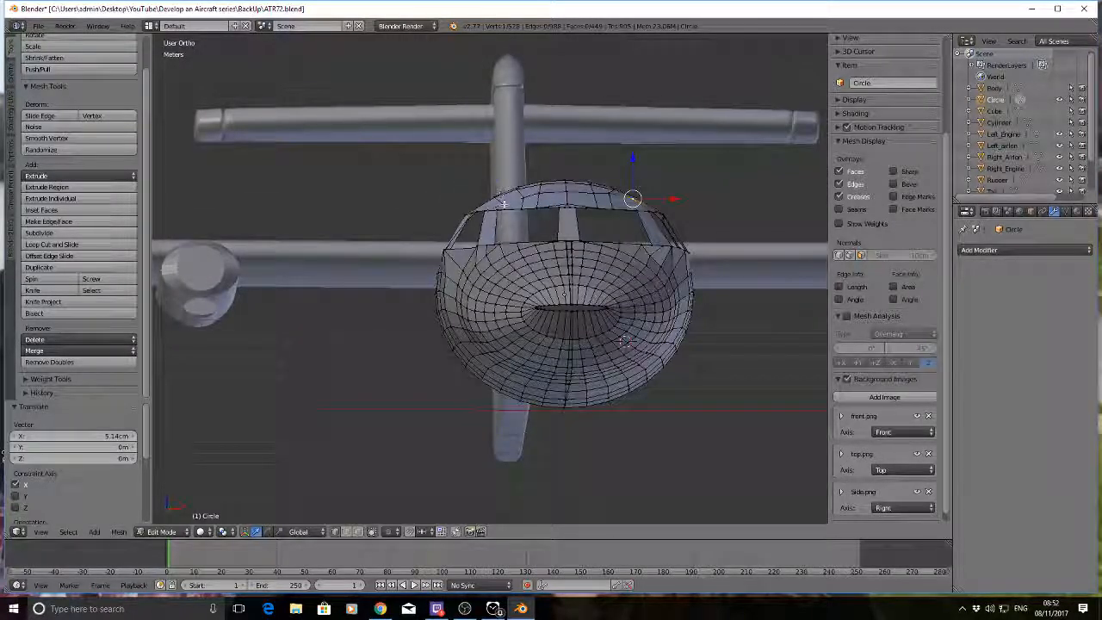
Step: Raise two neighbouring roof vertices on the -X side about 5.8 cm and 4.6 cm, shifting the outer one about 2.6 cm outward along X
middle_drag(505, 199, 485, 180)
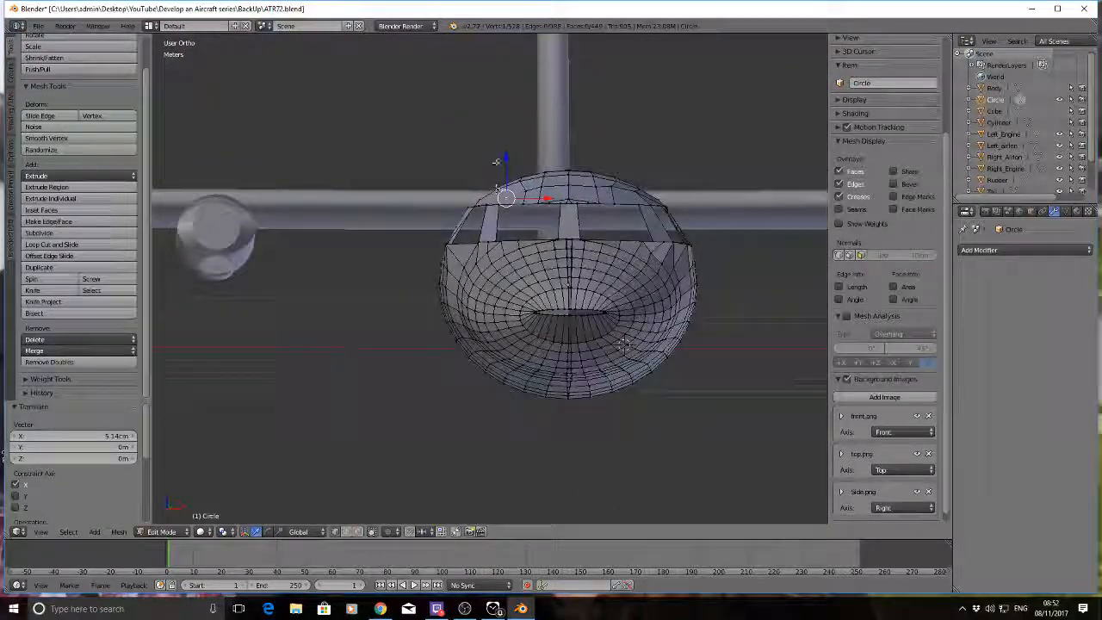
drag(507, 159, 506, 153)
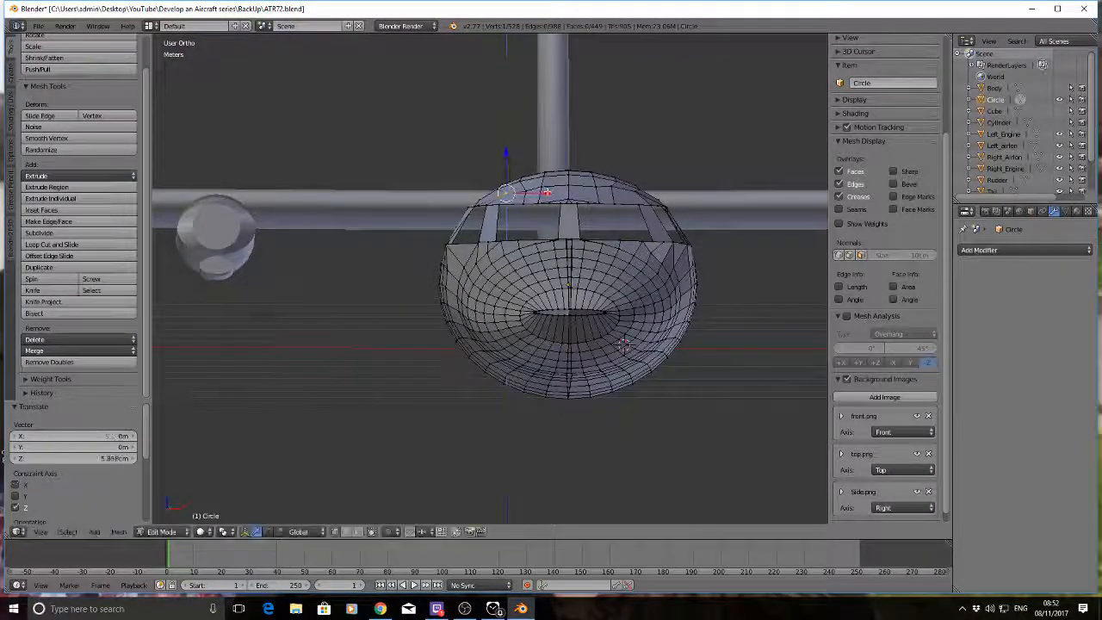
drag(546, 191, 544, 192)
right_click(528, 189)
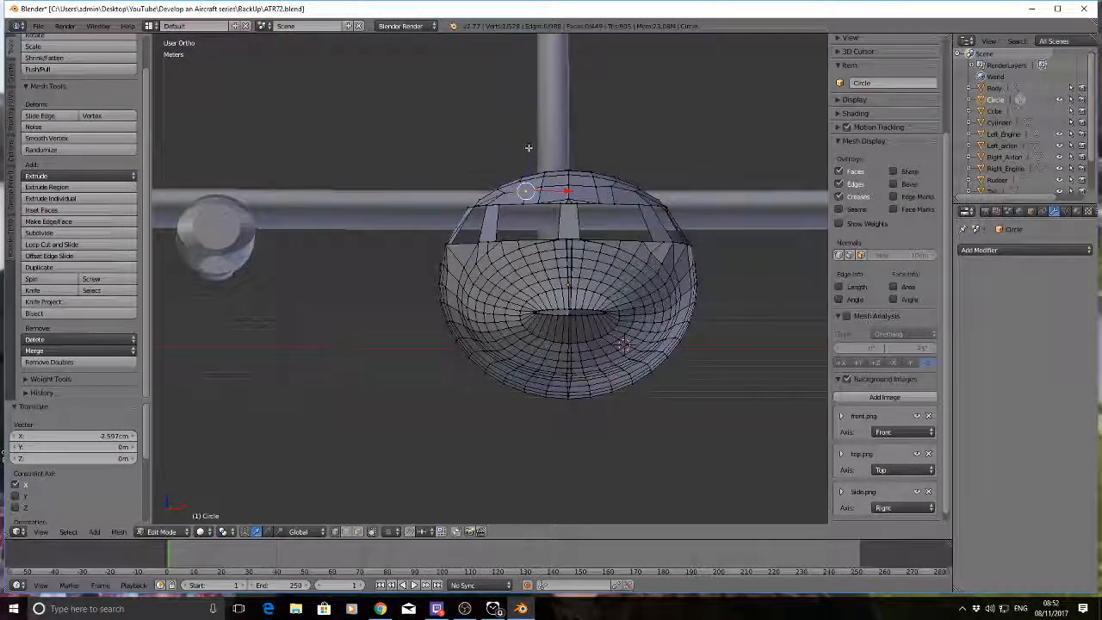
drag(528, 148, 526, 144)
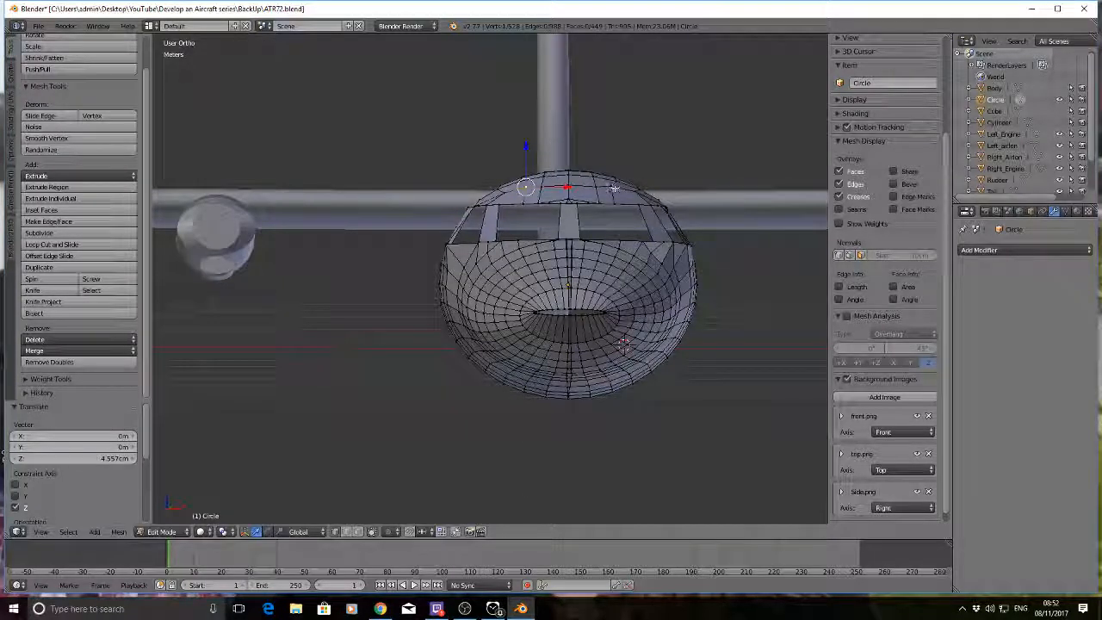
Step: Move the protruding vertex on the lower edge of the -X side window about 26 cm along negative X to straighten the sill
middle_drag(589, 207, 387, 153)
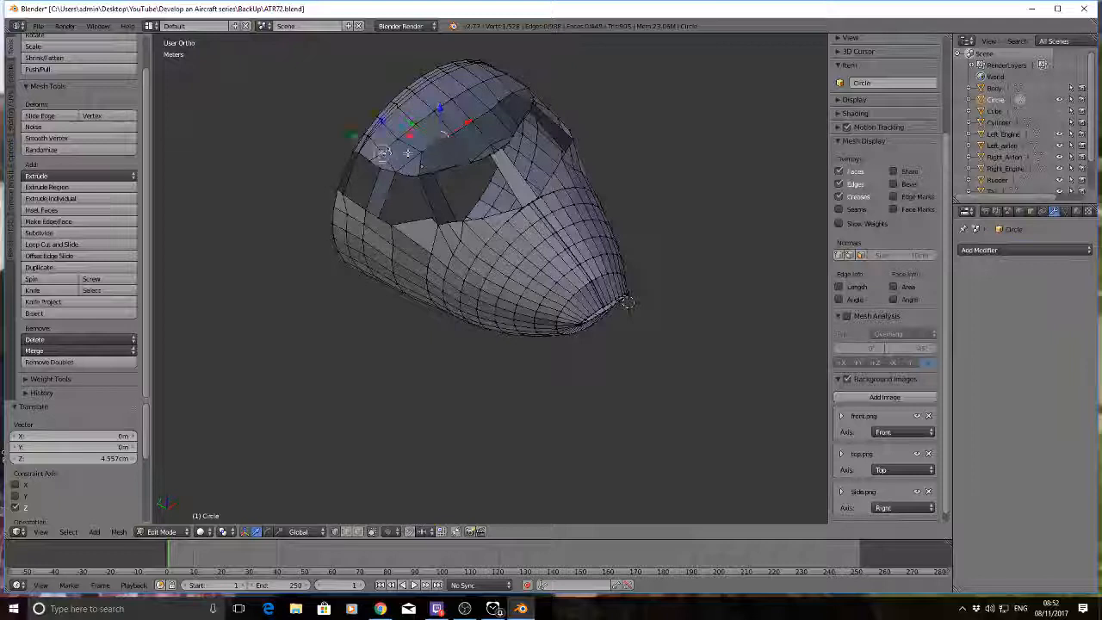
key(a)
right_click(432, 217)
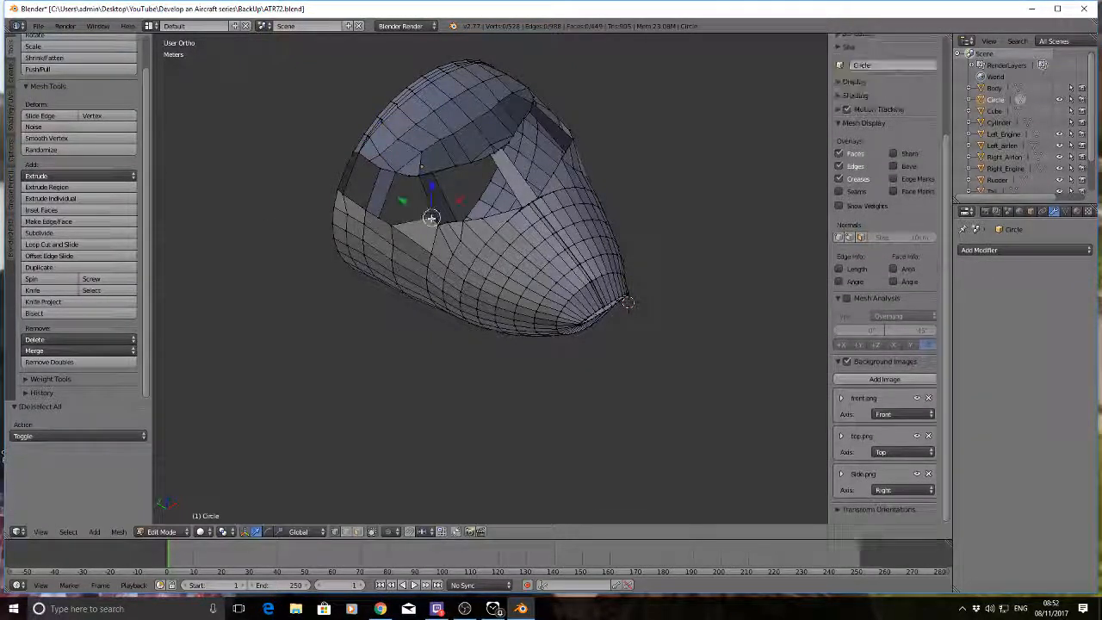
key(g)
key(x)
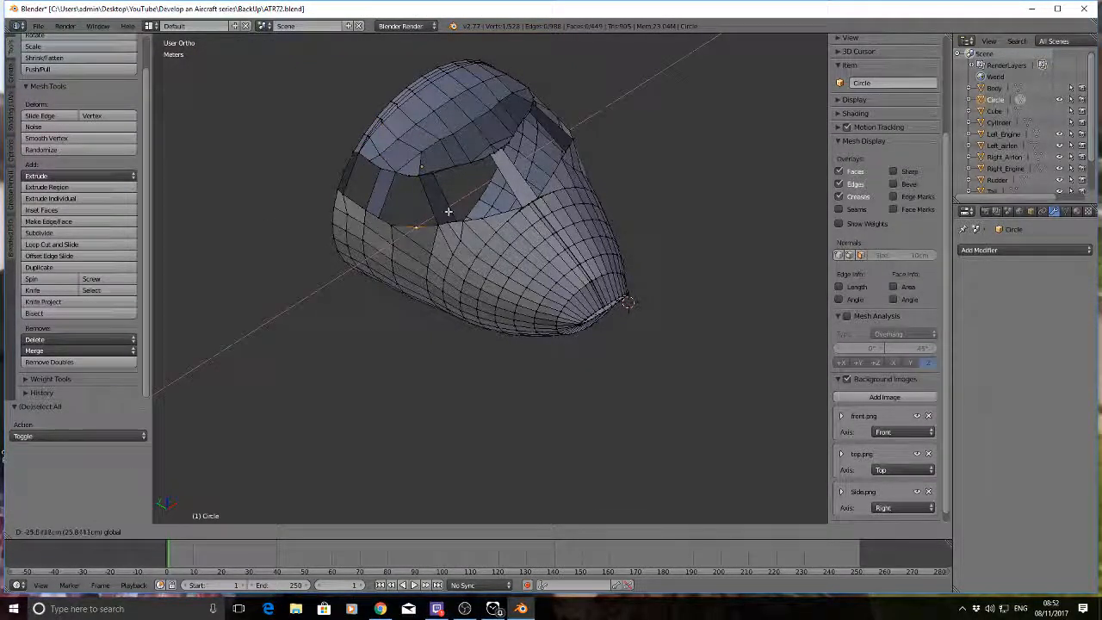
click(450, 212)
key(a)
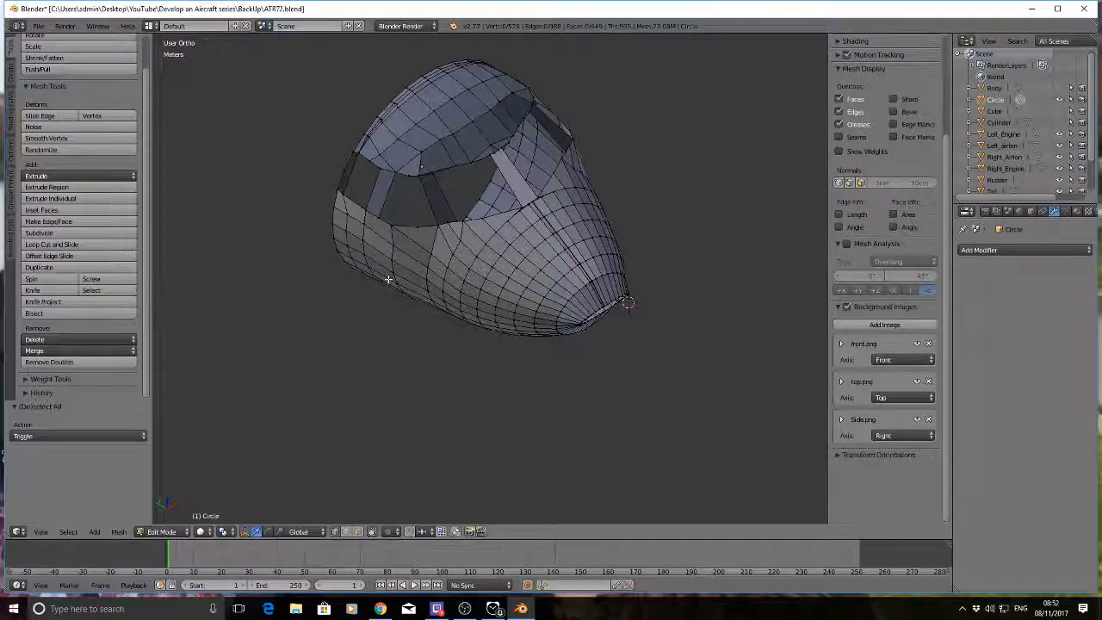
Step: Move the outer vertex beside the -X side window about 4.5 cm inward along X
middle_drag(387, 281, 579, 379)
right_click(494, 306)
drag(497, 368, 488, 369)
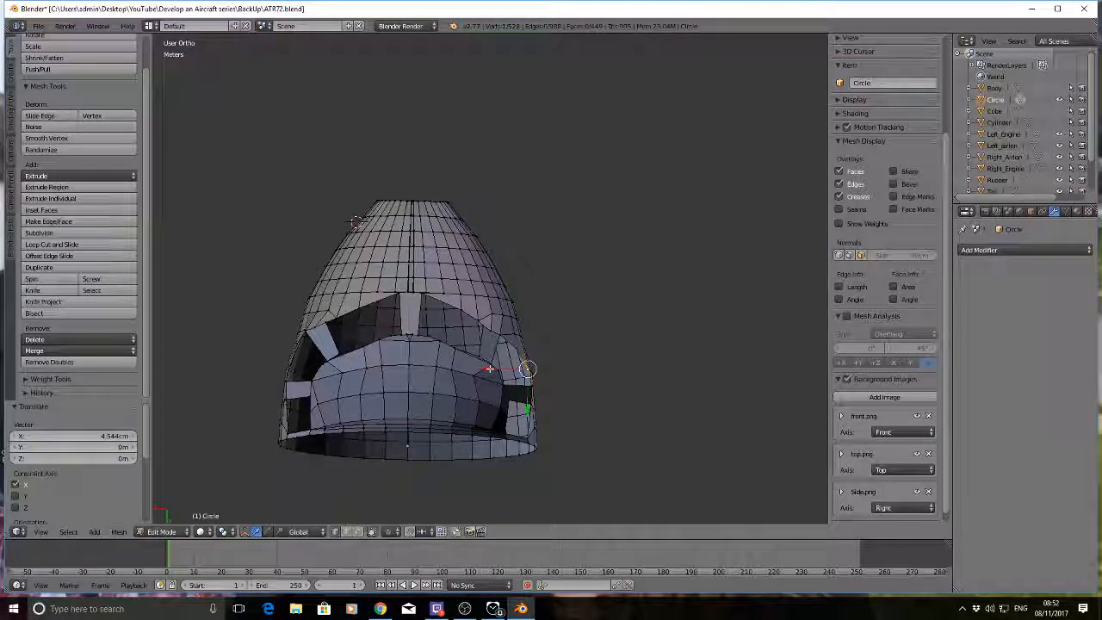
key(a)
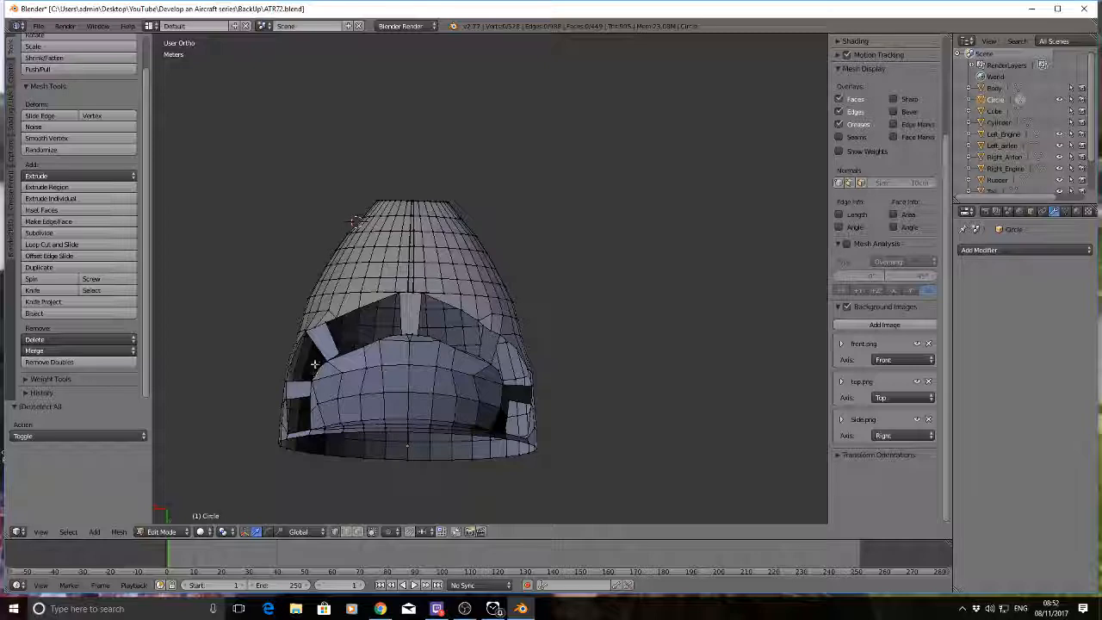
Step: Check the nose against the top blueprint and move the vertex below the +X side window's lower corner outward along X
key(KP_7)
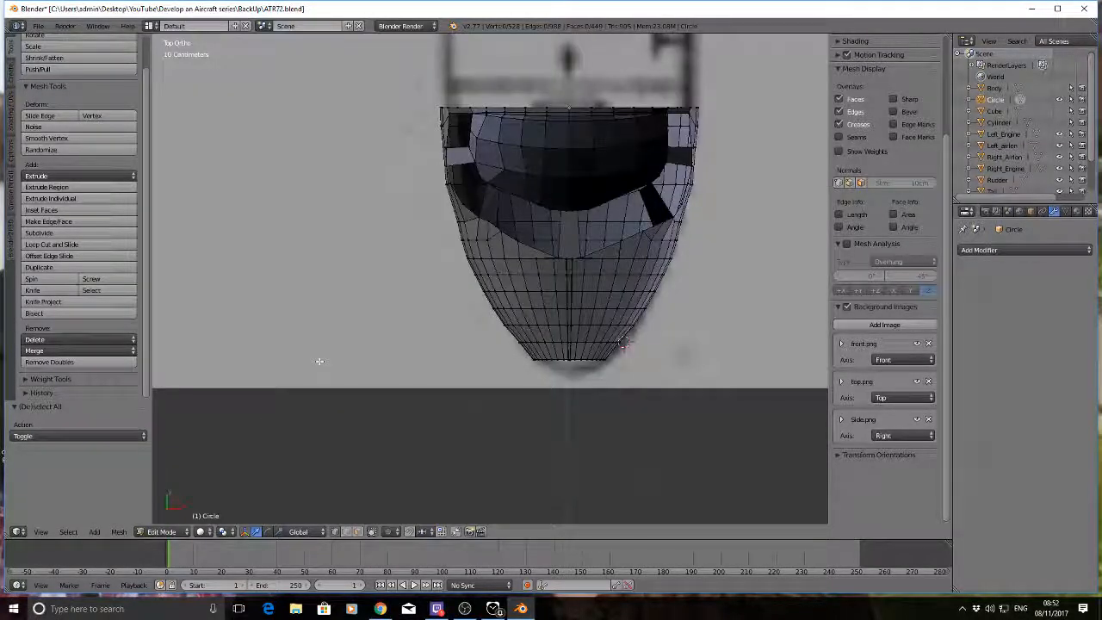
middle_drag(688, 237, 689, 121)
right_click(673, 244)
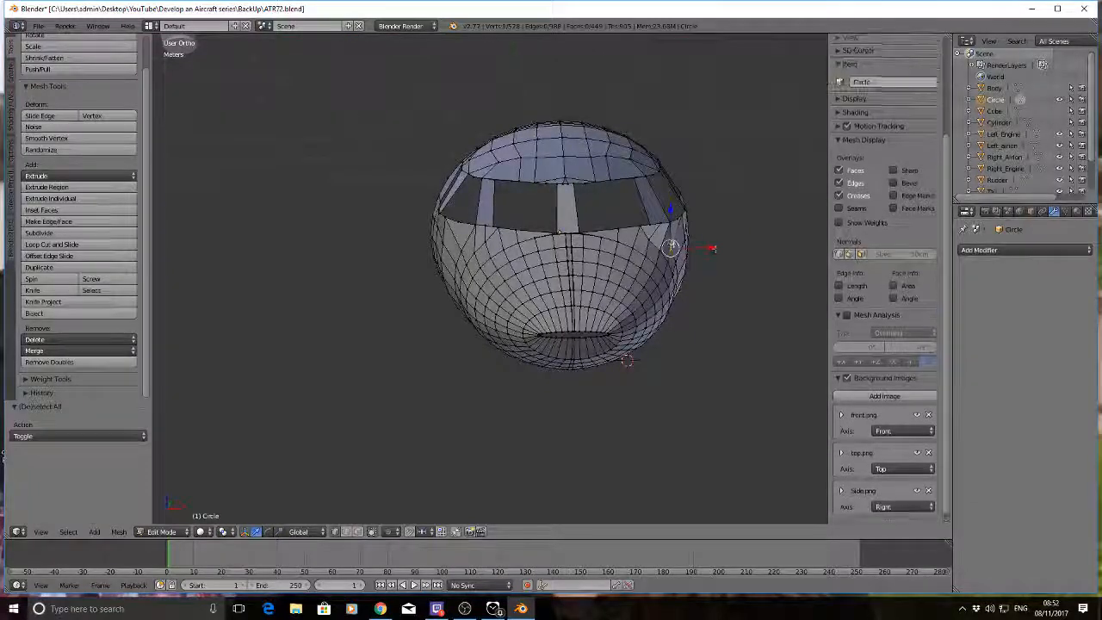
key(g)
key(x)
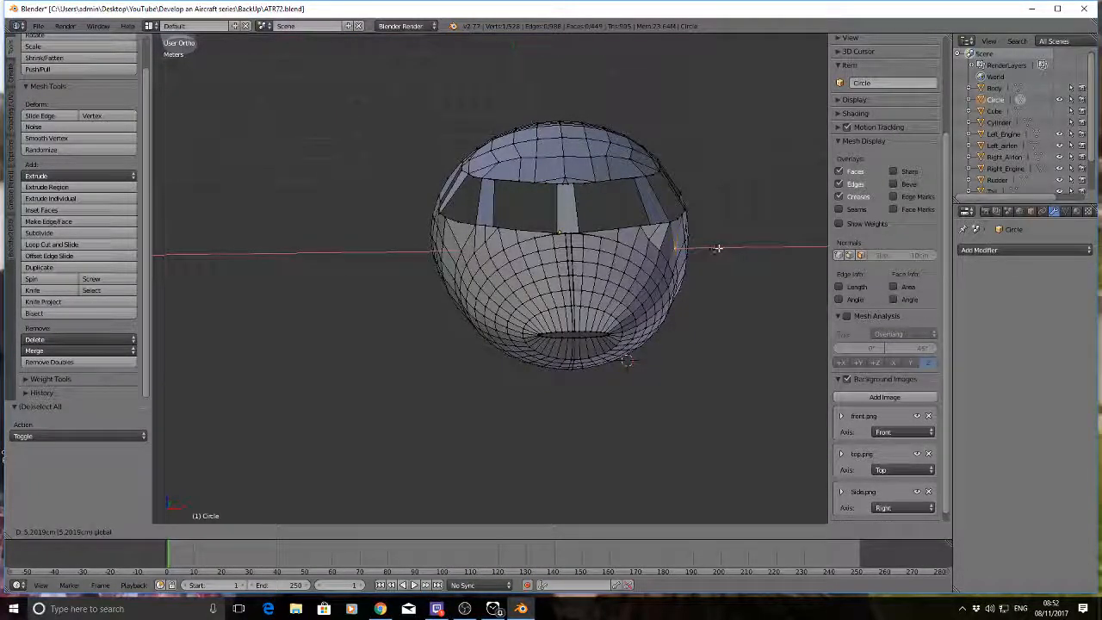
click(711, 249)
Step: Nudge the neighbouring vertices below the +X side window about 2.6 cm outward along X and about 2.7 cm up along Z
right_click(661, 248)
drag(695, 248, 702, 249)
key(g)
key(z)
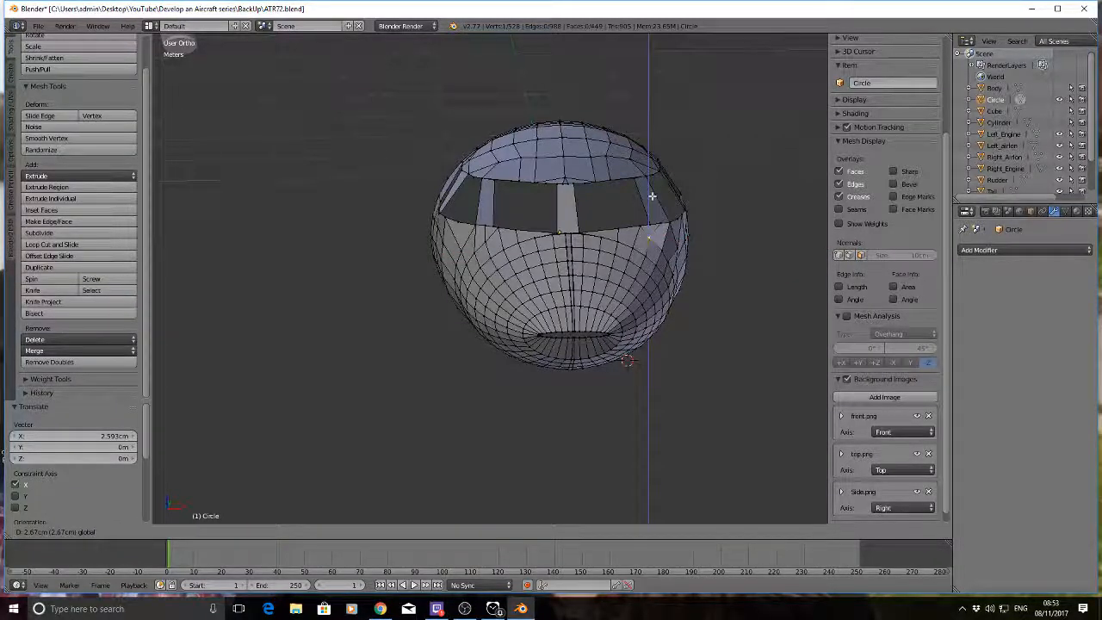
click(684, 238)
key(g)
key(x)
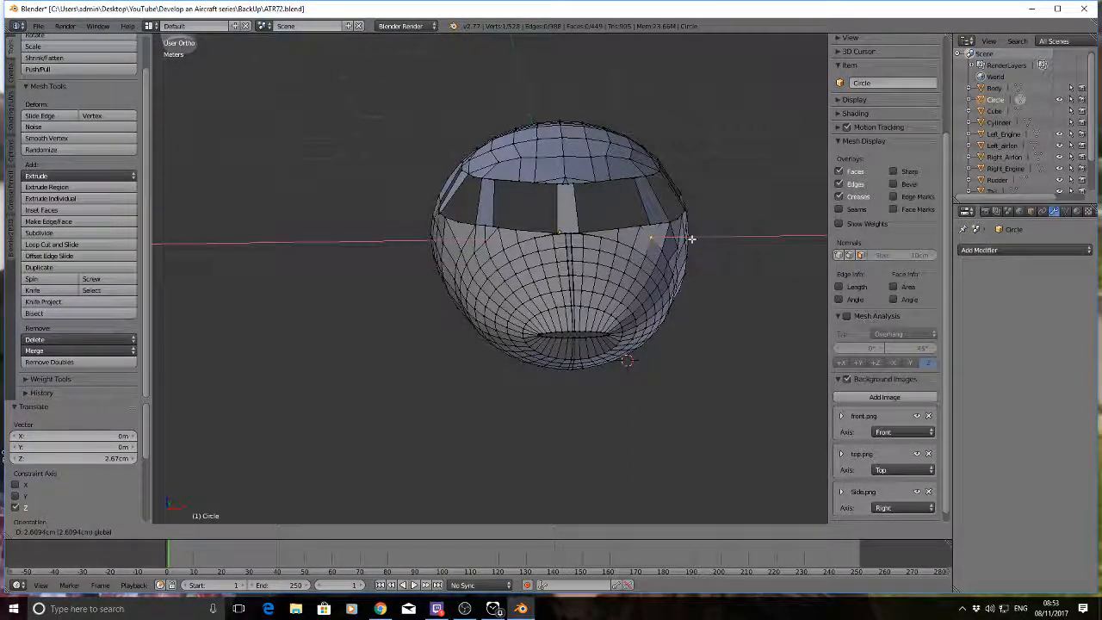
click(692, 239)
key(a)
Step: Adjust the outer vertex beside the +X side window frame along X, viewing the nose from behind
middle_drag(709, 305, 443, 316)
right_click(282, 328)
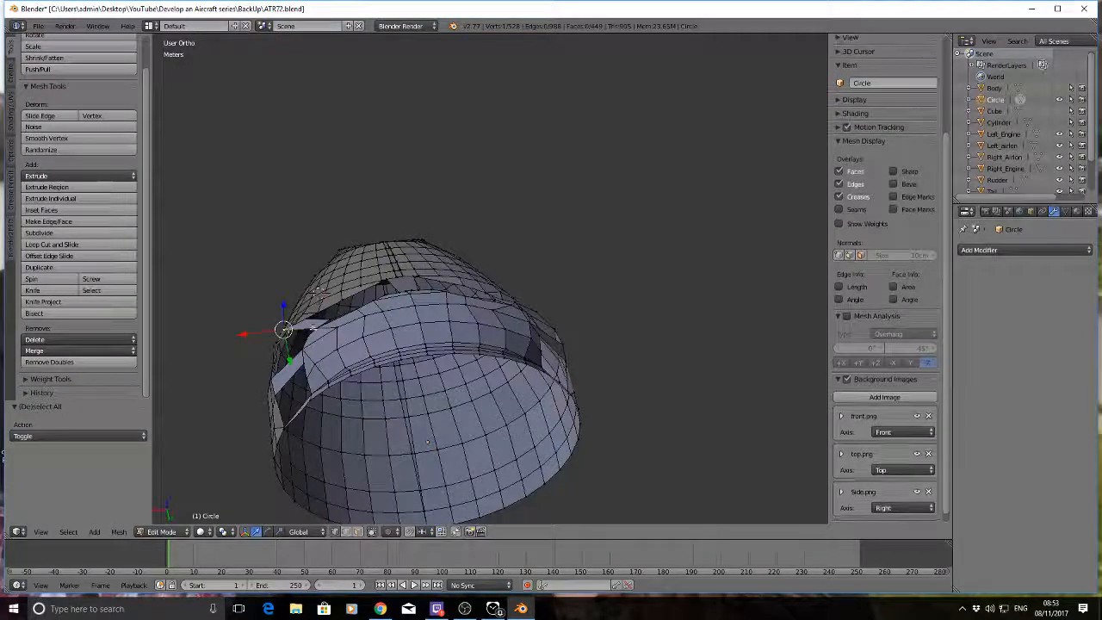
drag(242, 335, 239, 367)
key(a)
Step: Select the edge loop around the nose-tip opening and scale it down along X into a small ring
middle_drag(221, 353, 591, 316)
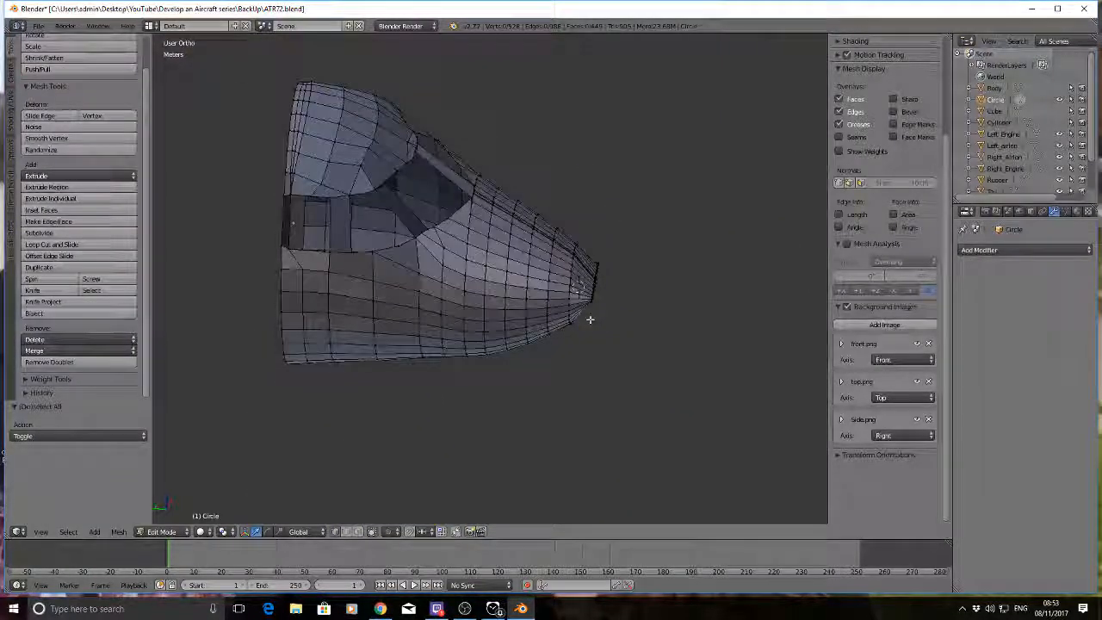
alt+right_click(591, 256)
middle_drag(671, 308, 577, 347)
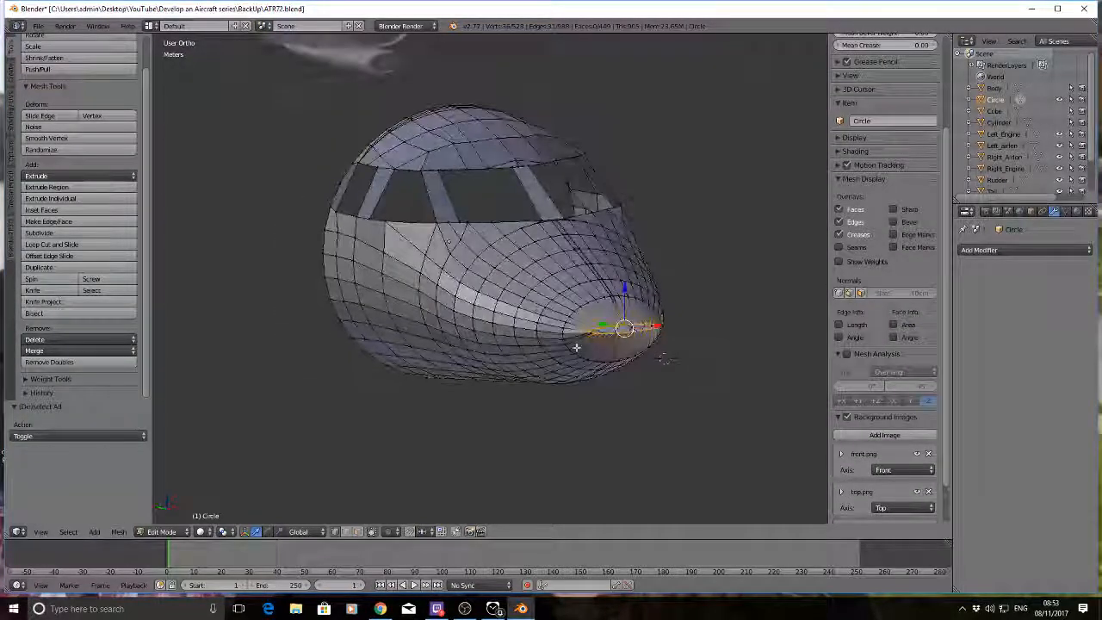
mouse_move(712, 343)
middle_down()
mouse_move(663, 334)
mouse_move(573, 361)
mouse_move(594, 341)
mouse_move(561, 347)
mouse_move(613, 359)
middle_up()
key(z)
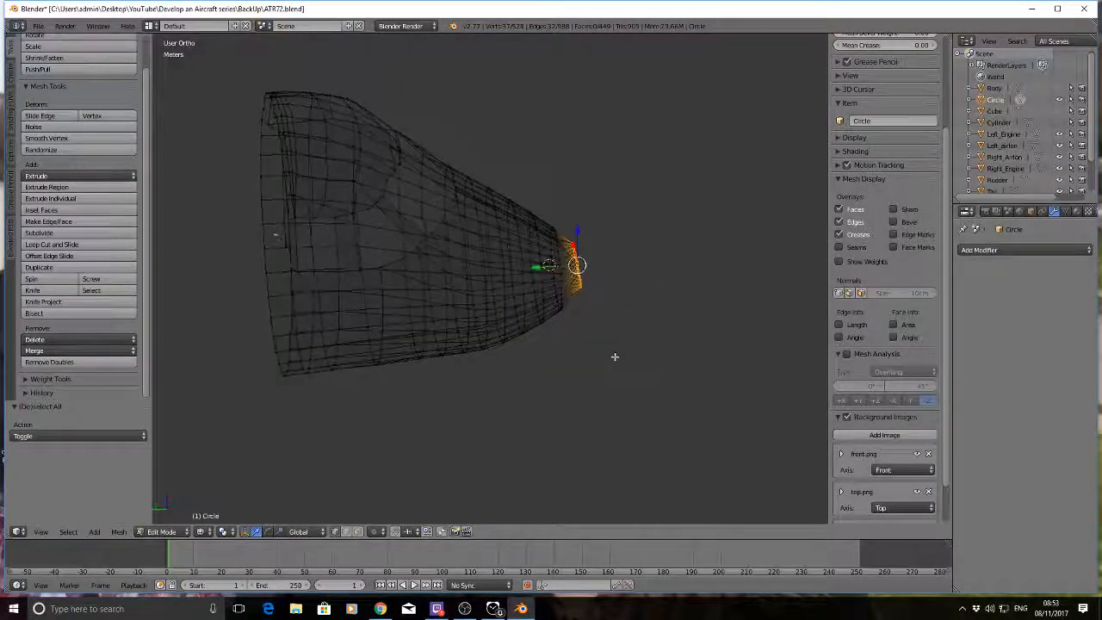
key(b)
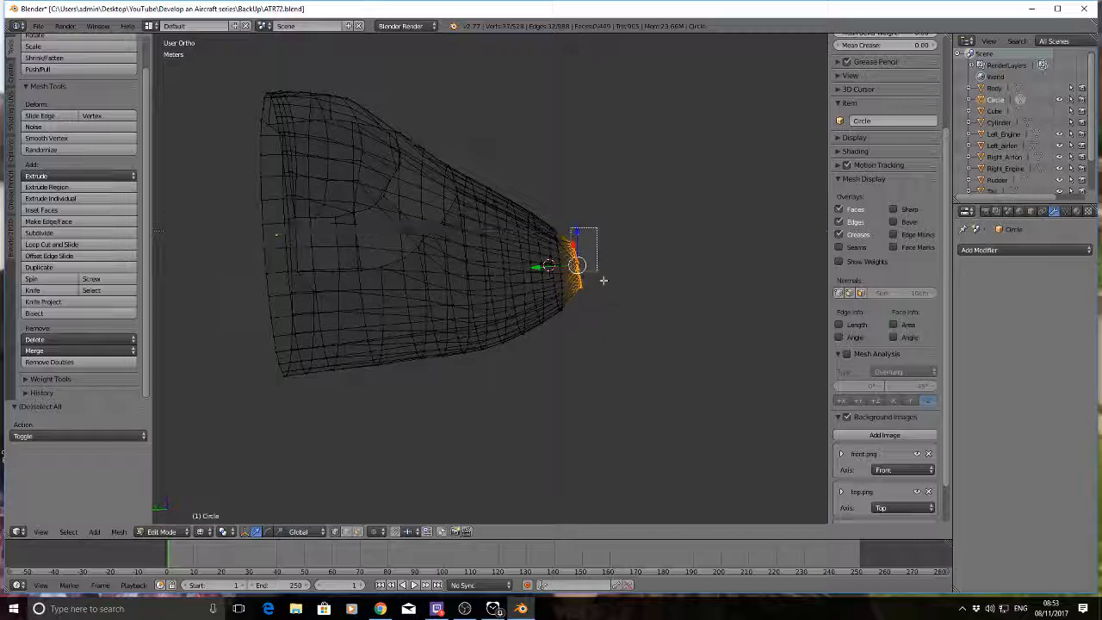
middle_drag(620, 340, 660, 347)
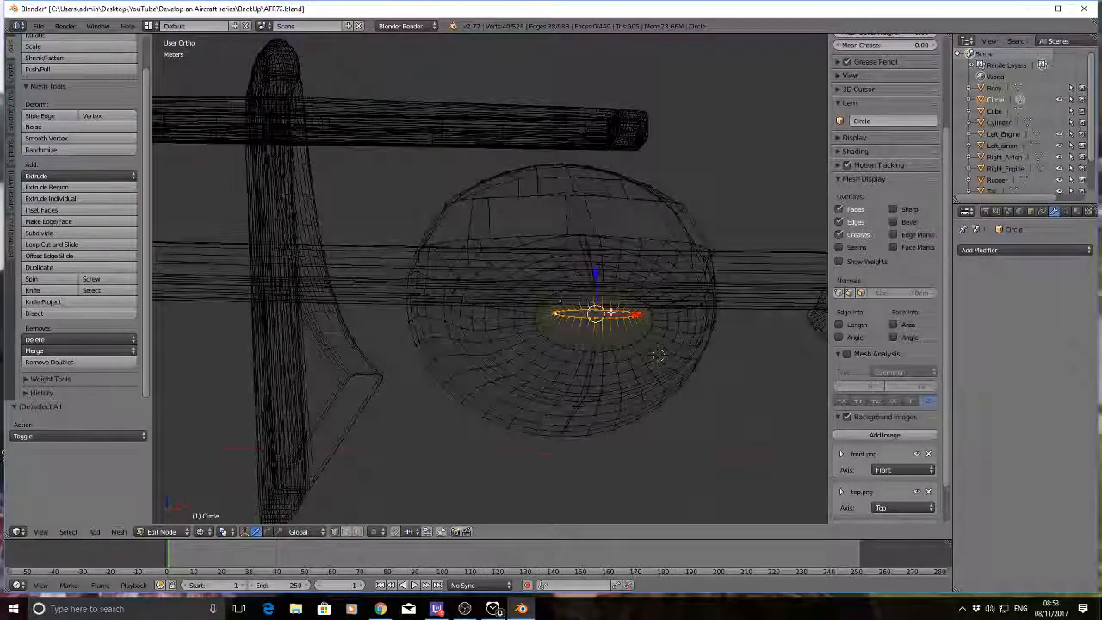
key(s)
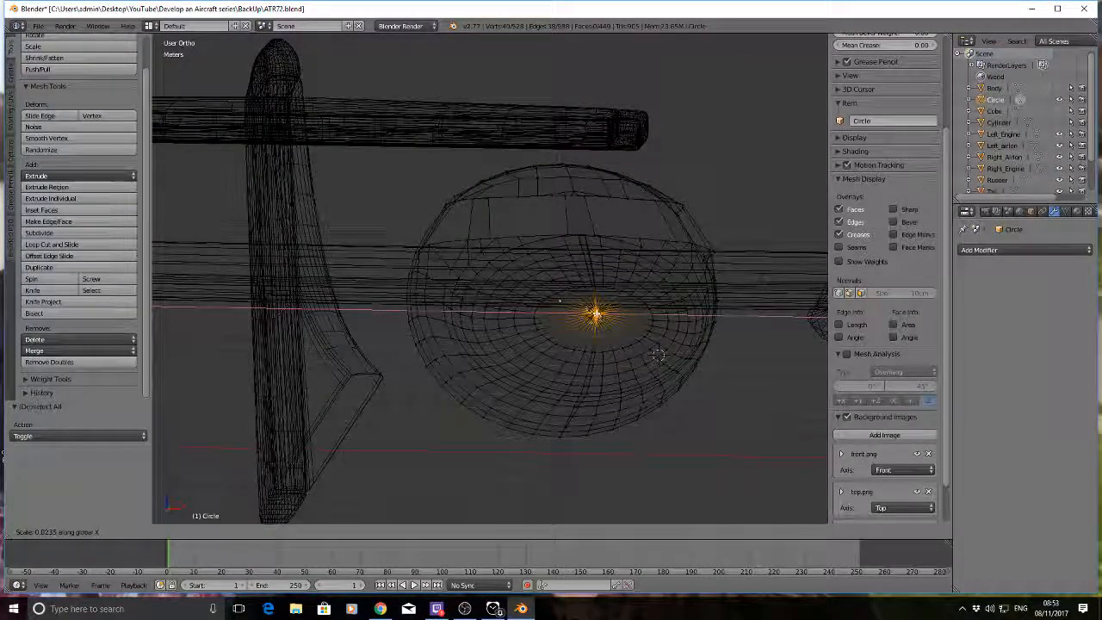
click(598, 312)
key(a)
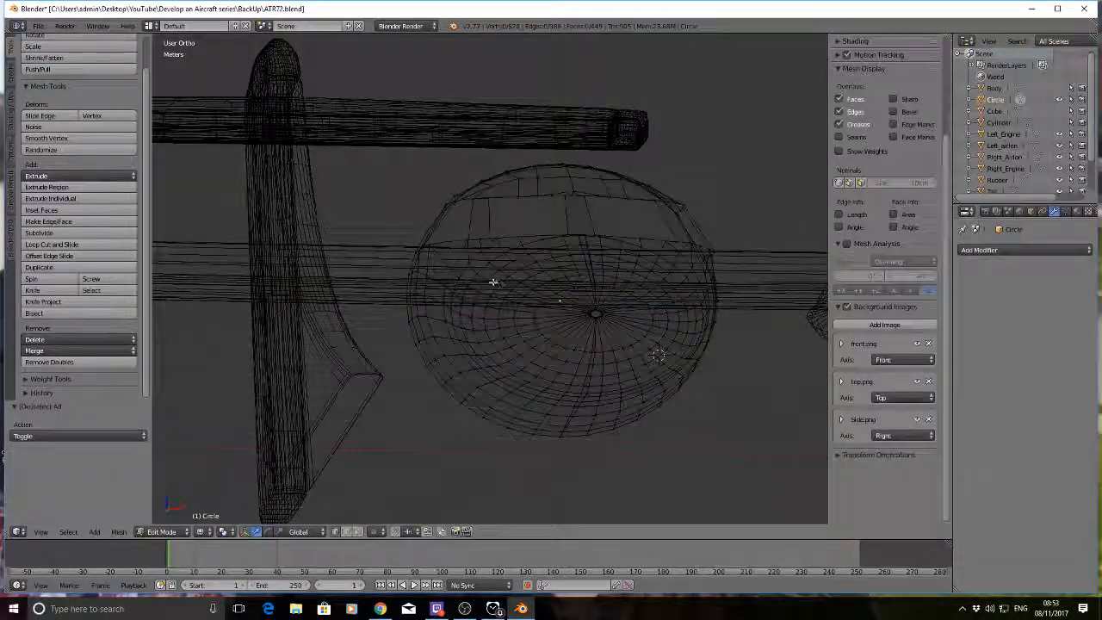
Step: Select the small ring at the nose tip and fill it with a face to close the nose
mouse_move(492, 281)
middle_down()
mouse_move(589, 332)
mouse_move(655, 327)
mouse_move(615, 296)
mouse_move(616, 215)
middle_up()
key(z)
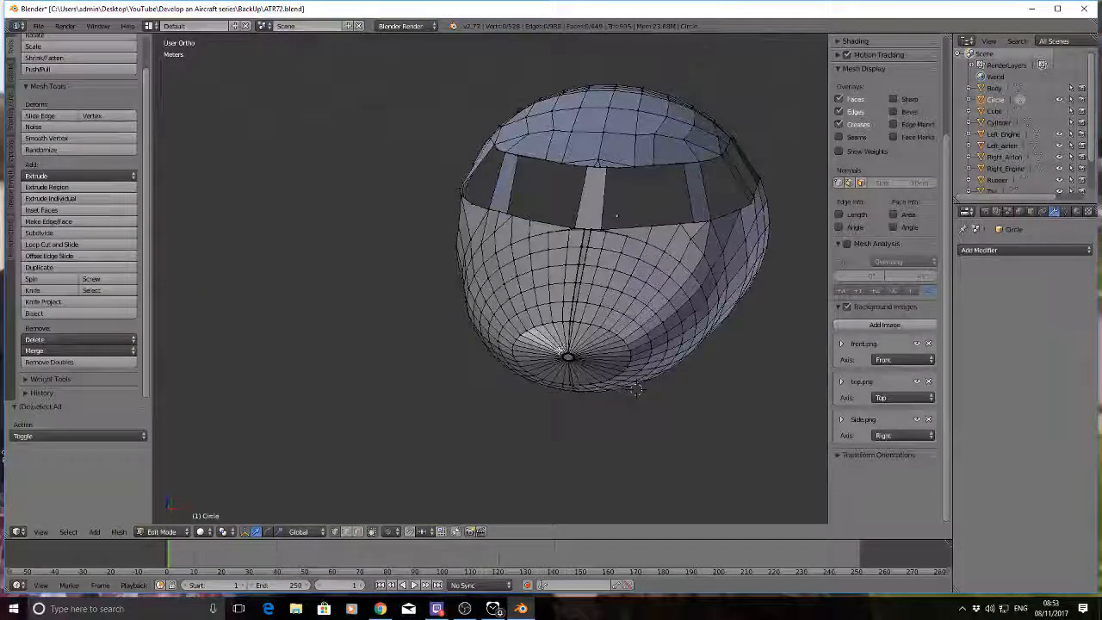
key(b)
drag(556, 347, 600, 375)
key(f)
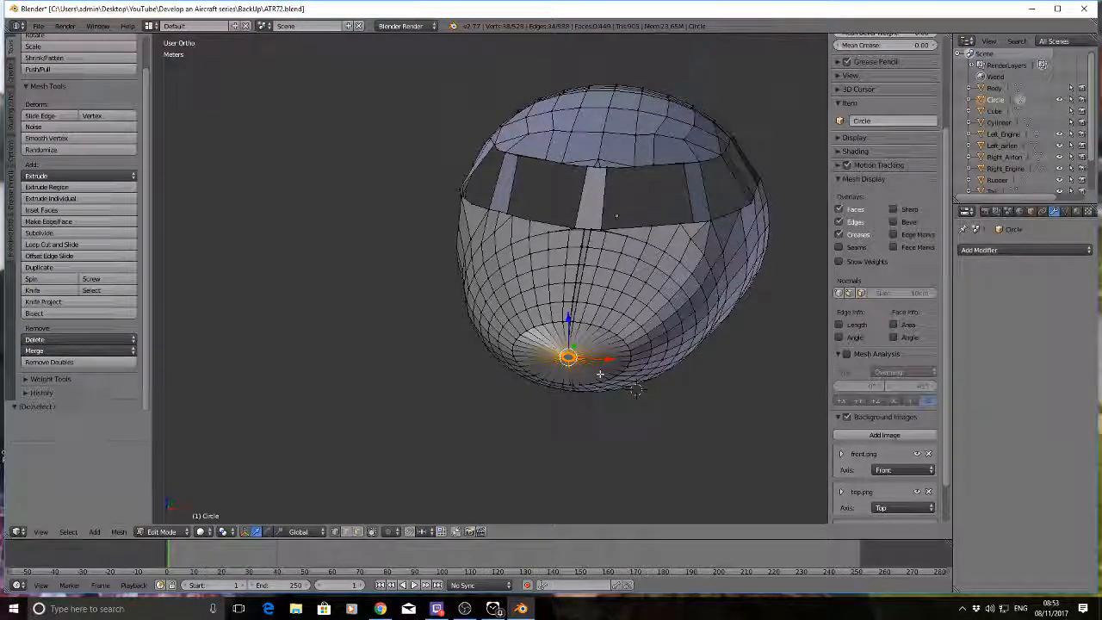
key(a)
middle_drag(439, 325, 496, 358)
key(a)
key(a)
middle_drag(617, 351, 534, 352)
key(z)
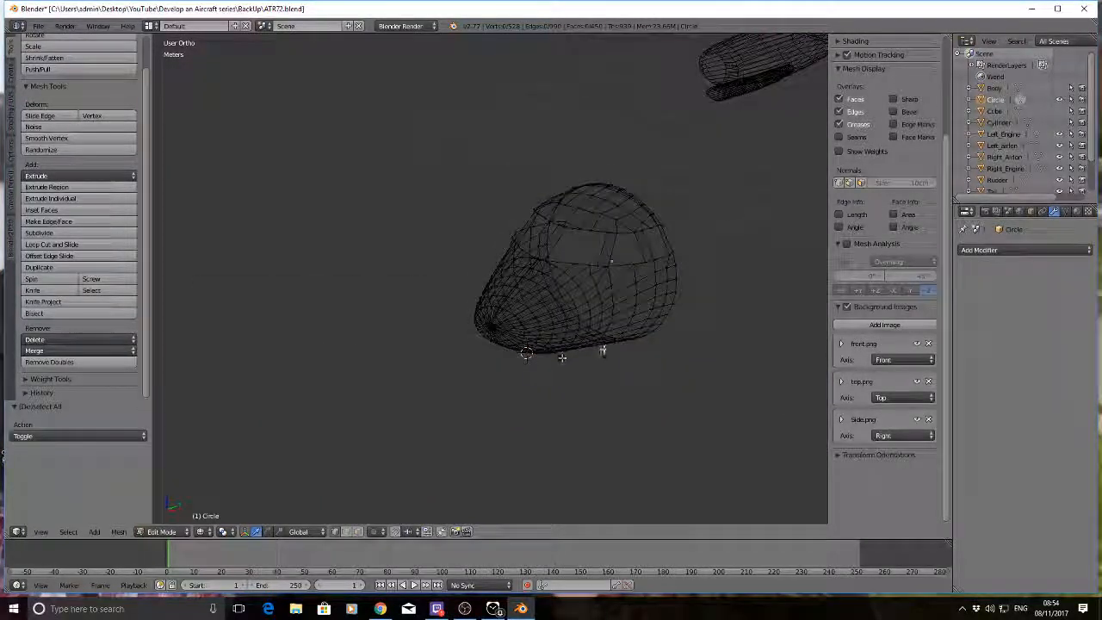
Step: Inspect the nose outside edit mode in solid and wireframe display, from its closed tip up to the windshield
key(z)
key(Tab)
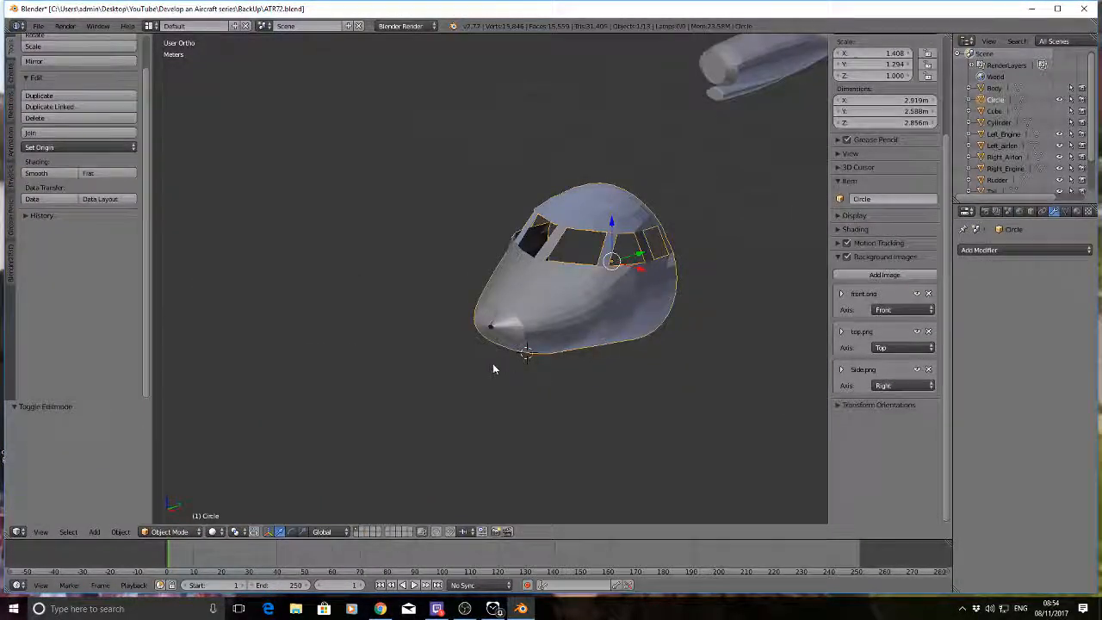
middle_drag(494, 369, 544, 379)
scroll(565, 323, up, 6)
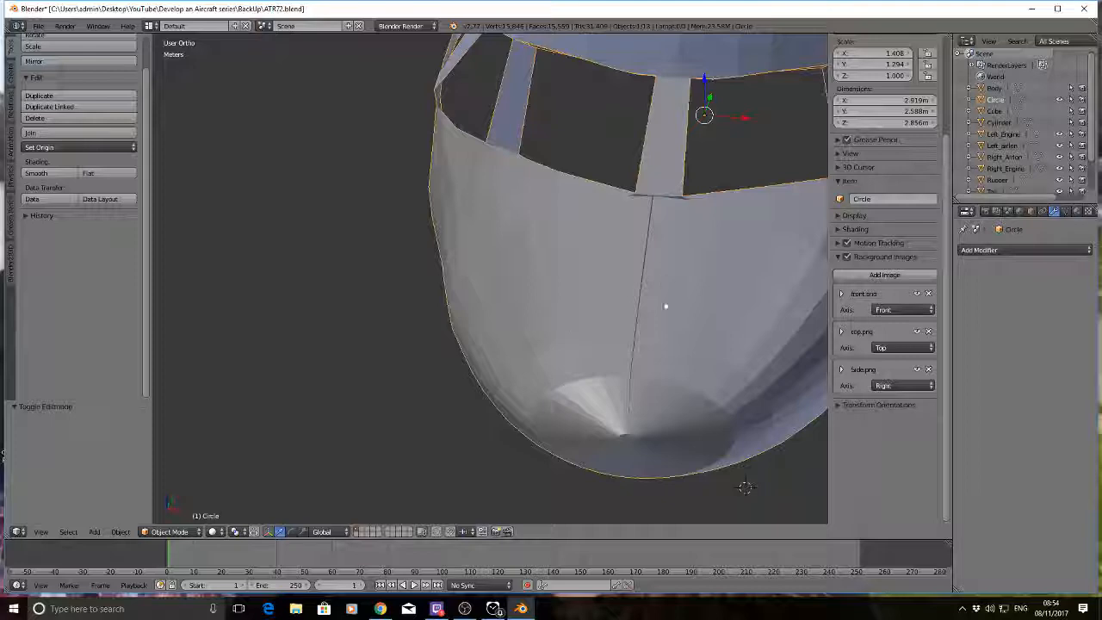
middle_drag(665, 306, 750, 320)
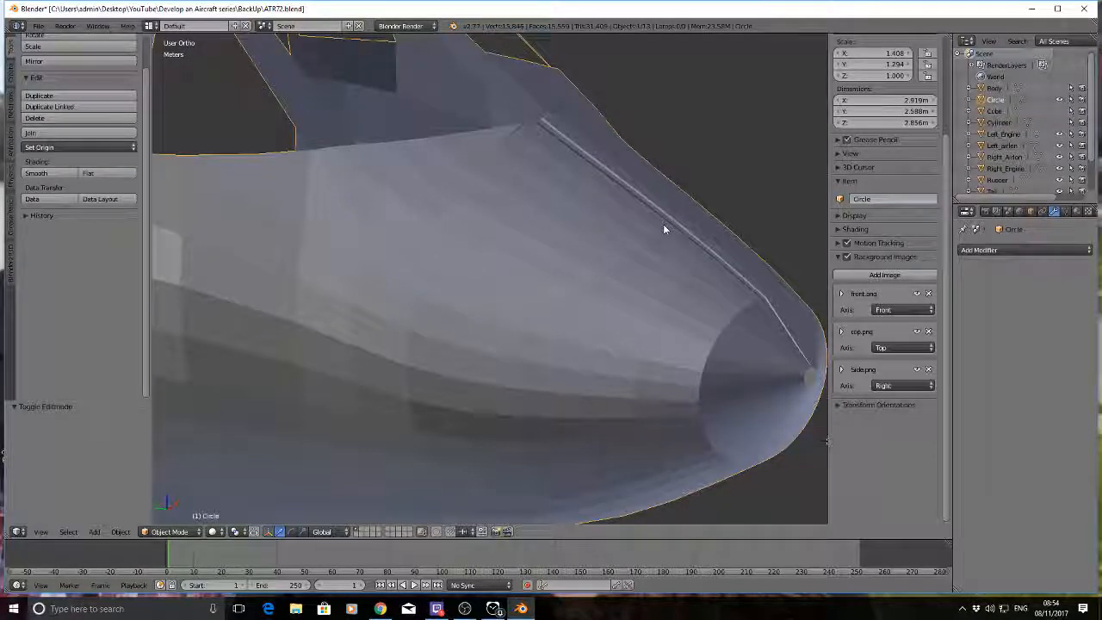
key(z)
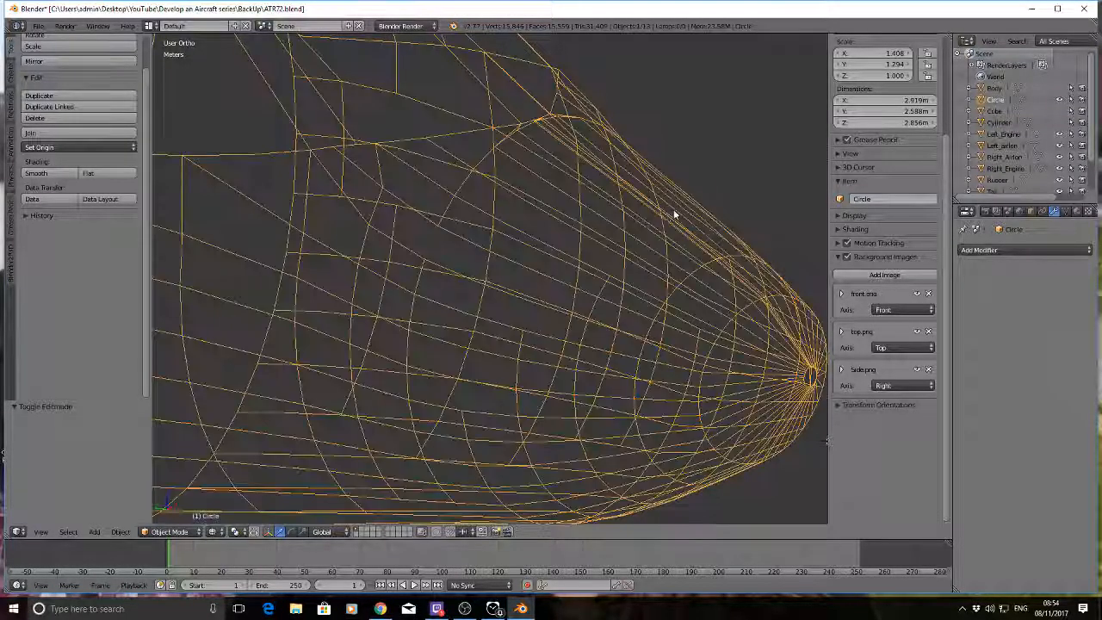
Step: Examine the vertices of the narrow centreline seam below the windshield post in edit mode, comparing solid and wireframe display
key(z)
key(Tab)
mouse_move(673, 209)
middle_down()
mouse_move(618, 229)
mouse_move(669, 214)
middle_up()
scroll(640, 146, up, 2)
shift+middle_drag(640, 147, 413, 335)
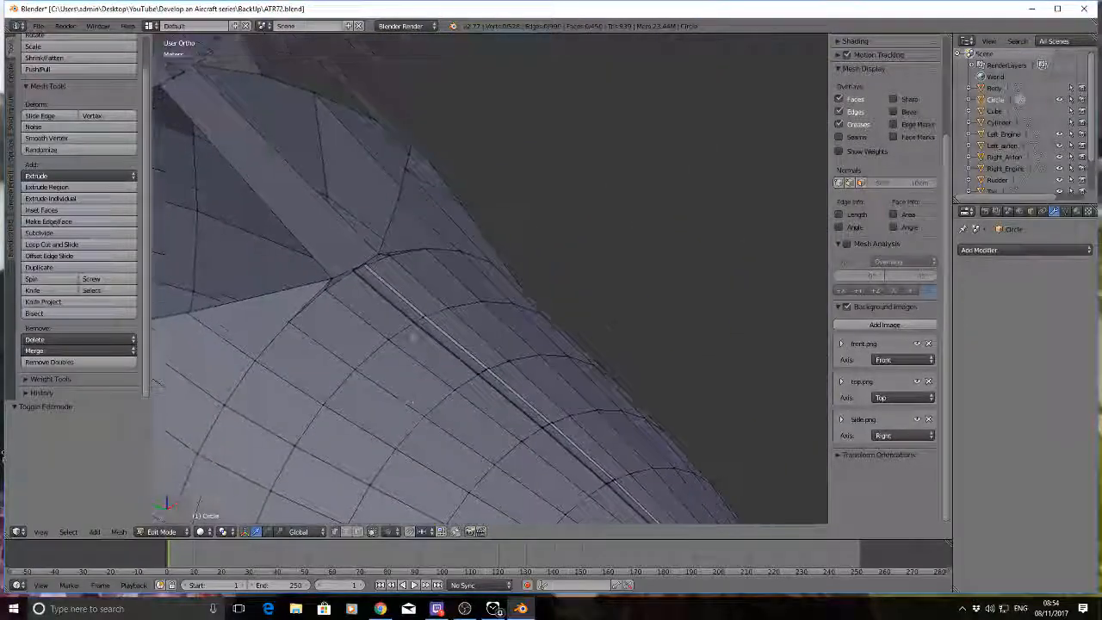
scroll(413, 335, up, 4)
shift+middle_drag(340, 372, 533, 299)
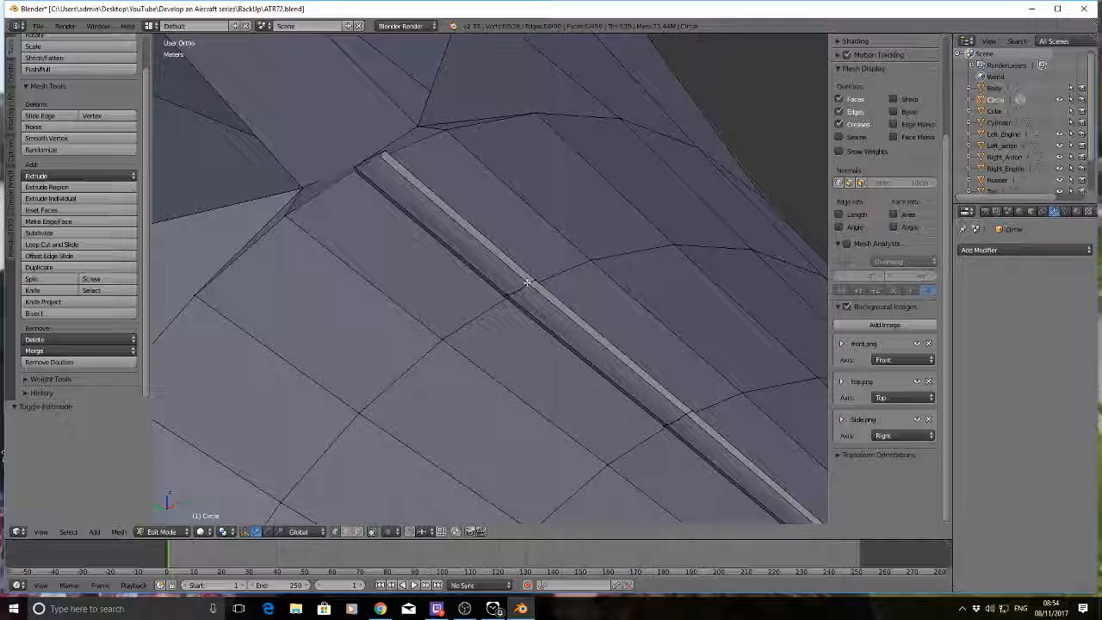
click(528, 282)
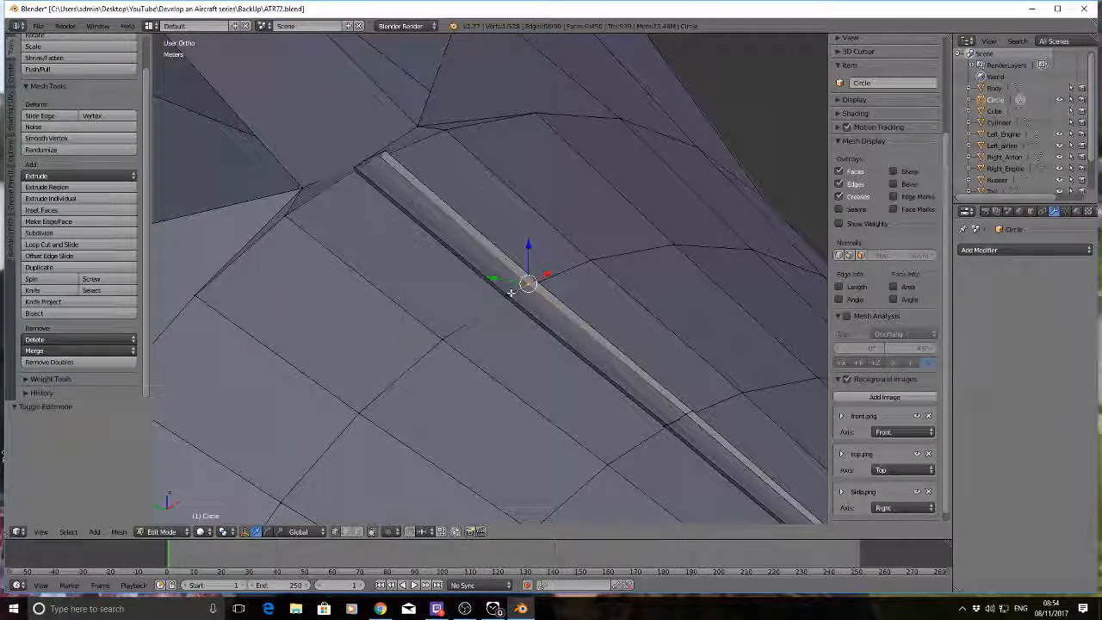
key(z)
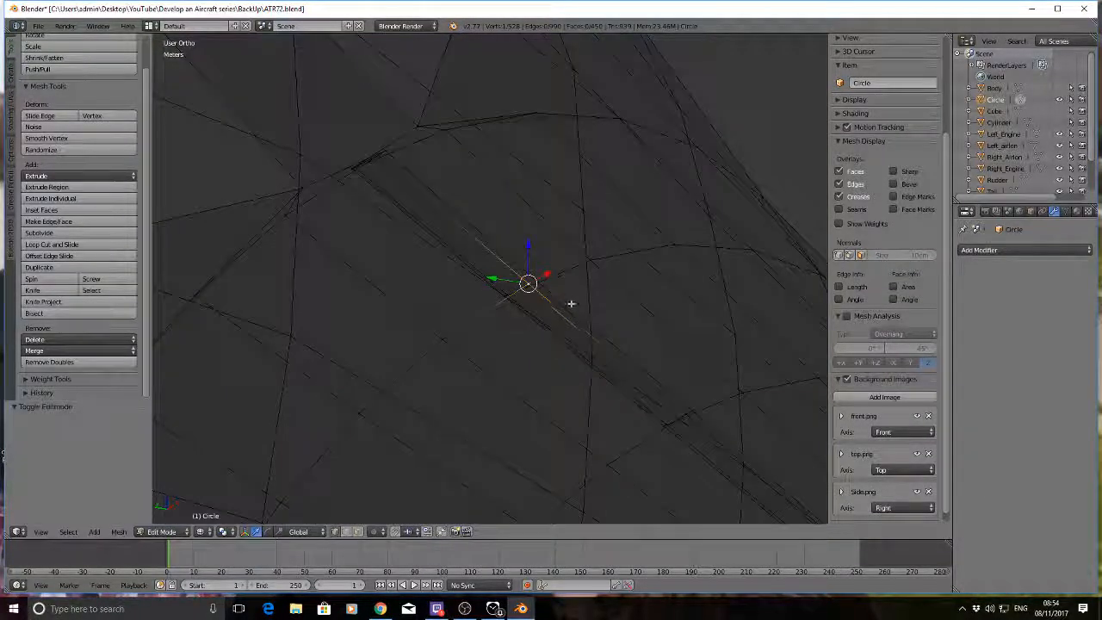
mouse_move(571, 303)
middle_down()
mouse_move(529, 303)
mouse_move(546, 316)
mouse_move(576, 313)
middle_up()
key(z)
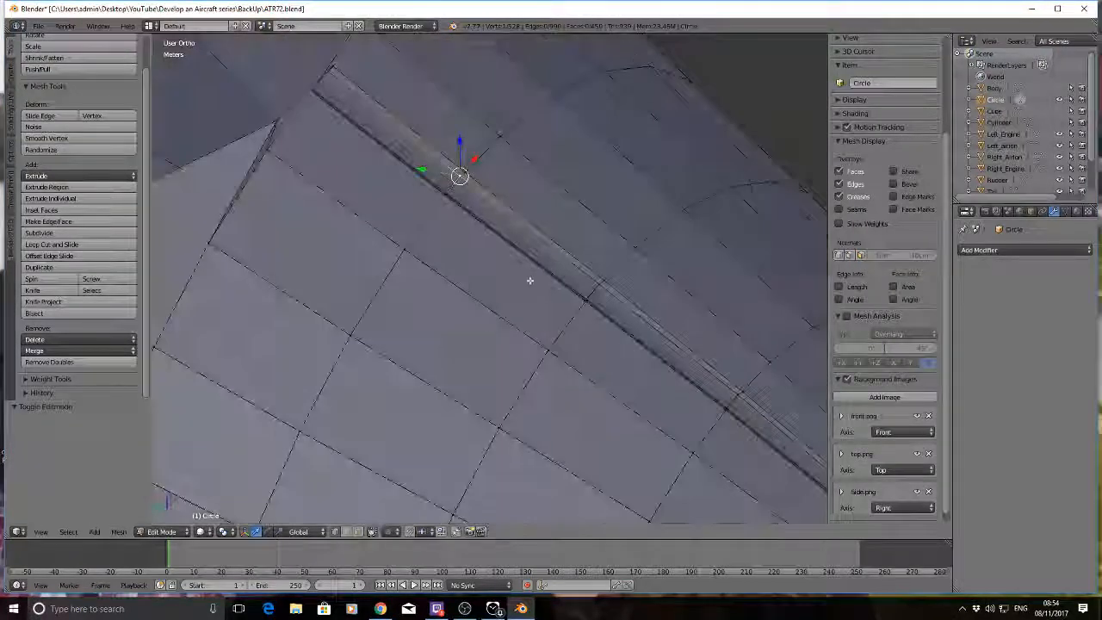
middle_drag(530, 280, 499, 290)
key(a)
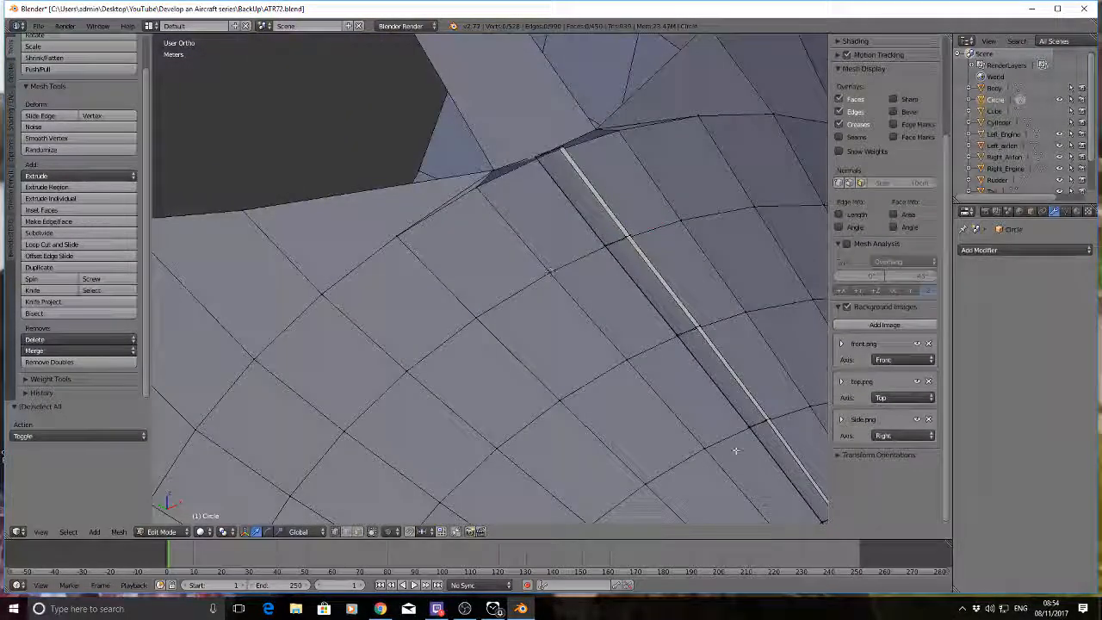
right_click(593, 212)
middle_drag(594, 214, 812, 390)
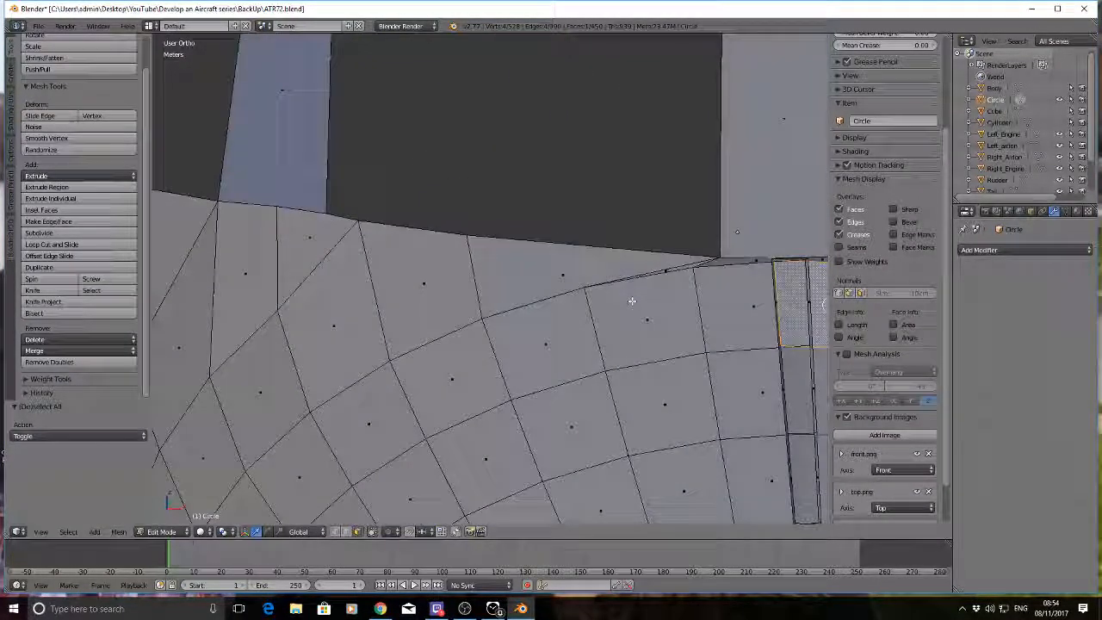
right_click(813, 390)
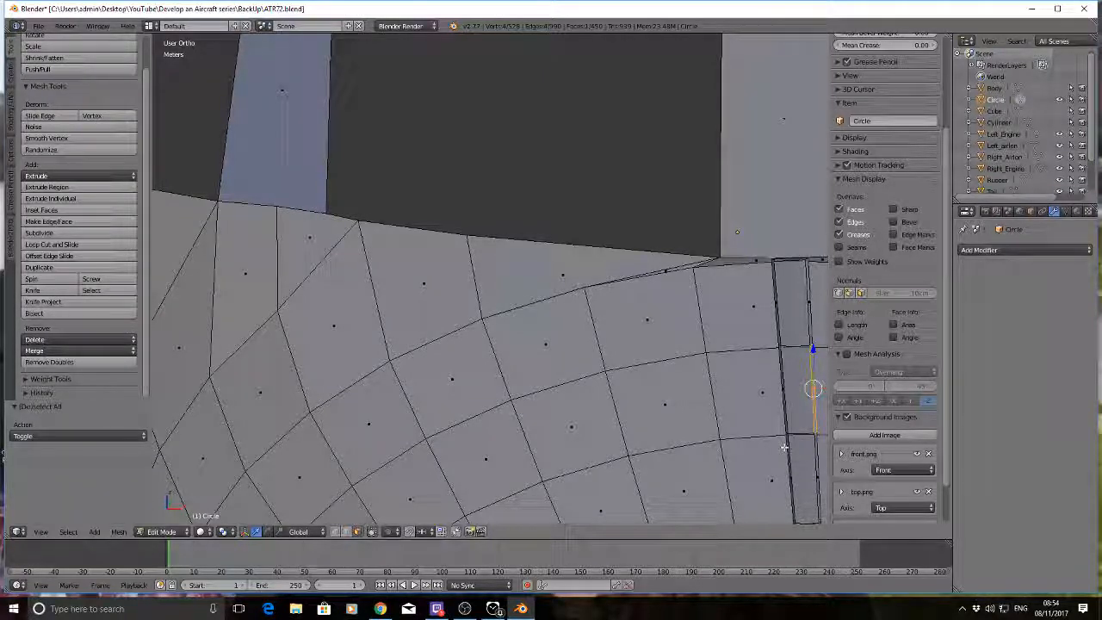
shift+middle_drag(789, 460, 617, 370)
shift+right_click(639, 315)
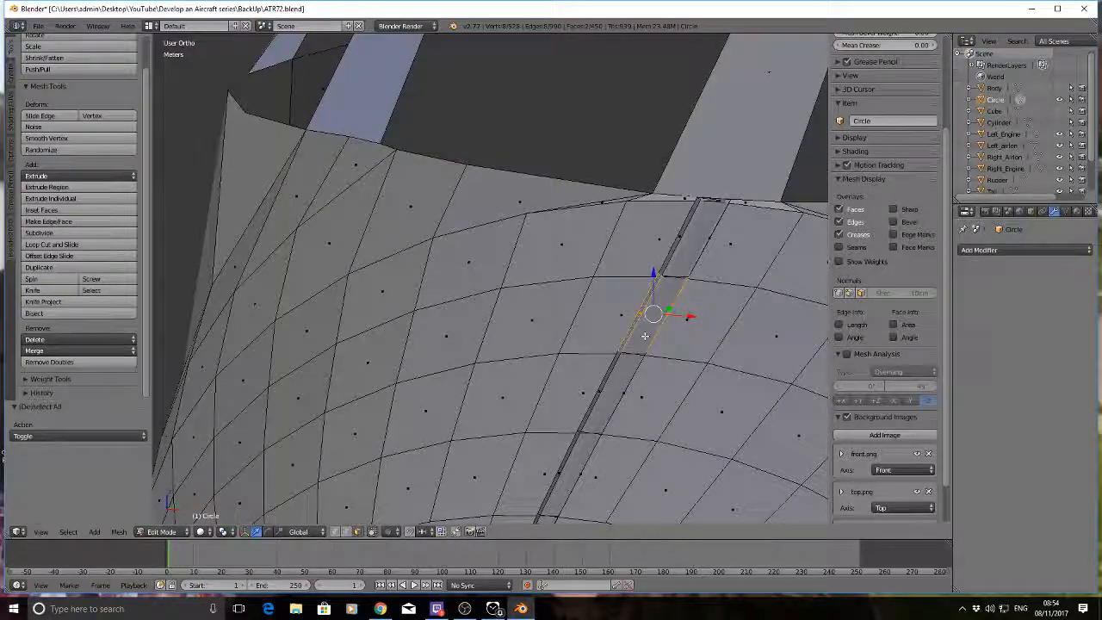
key(a)
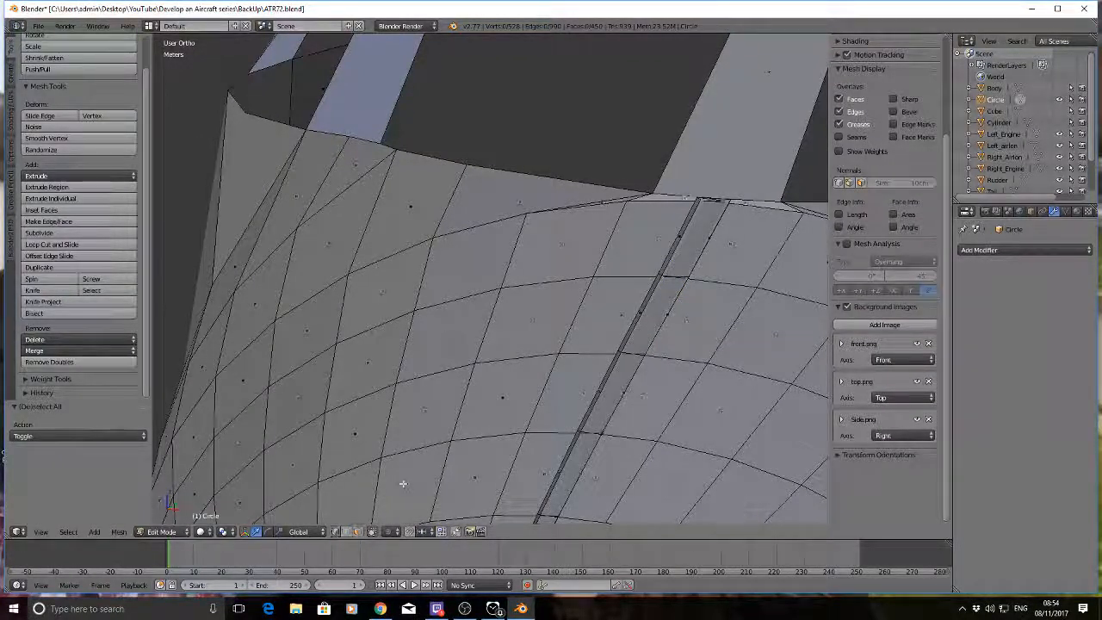
Step: Fill the two gaps of the centreline seam nearest the windshield post with faces, using the four corner vertices of each
click(335, 532)
right_click(659, 275)
shift+right_click(621, 350)
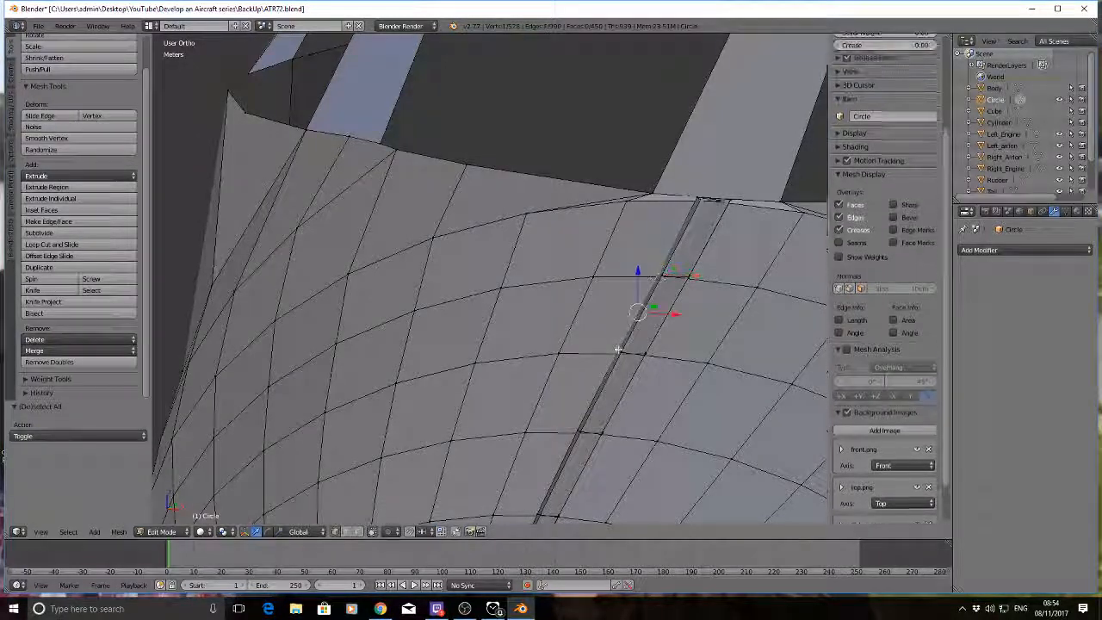
middle_drag(553, 324, 641, 326)
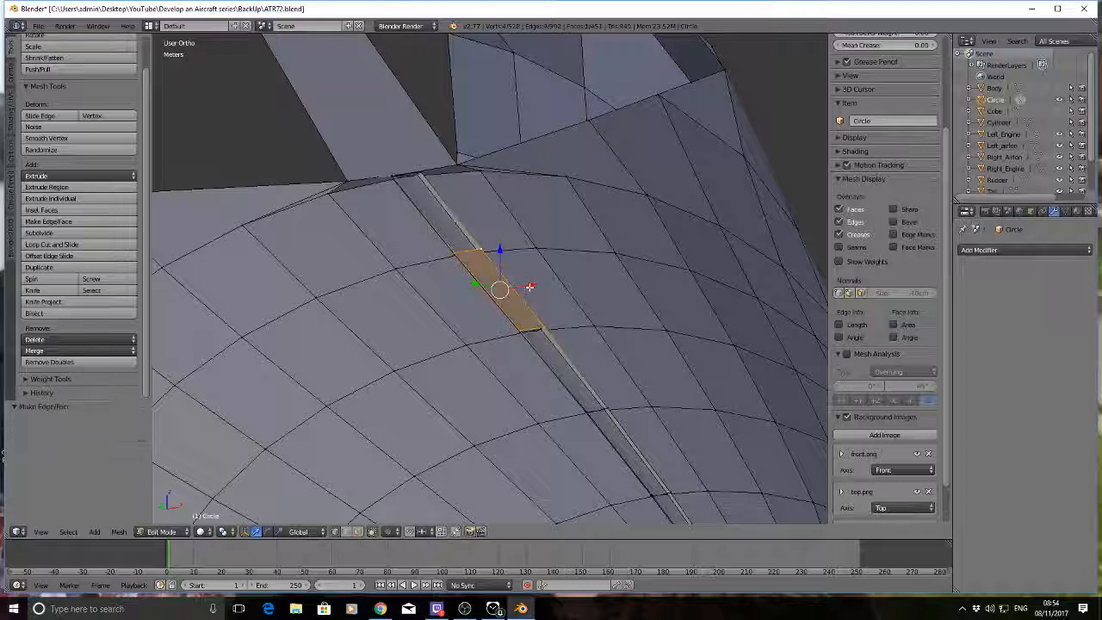
right_click(393, 175)
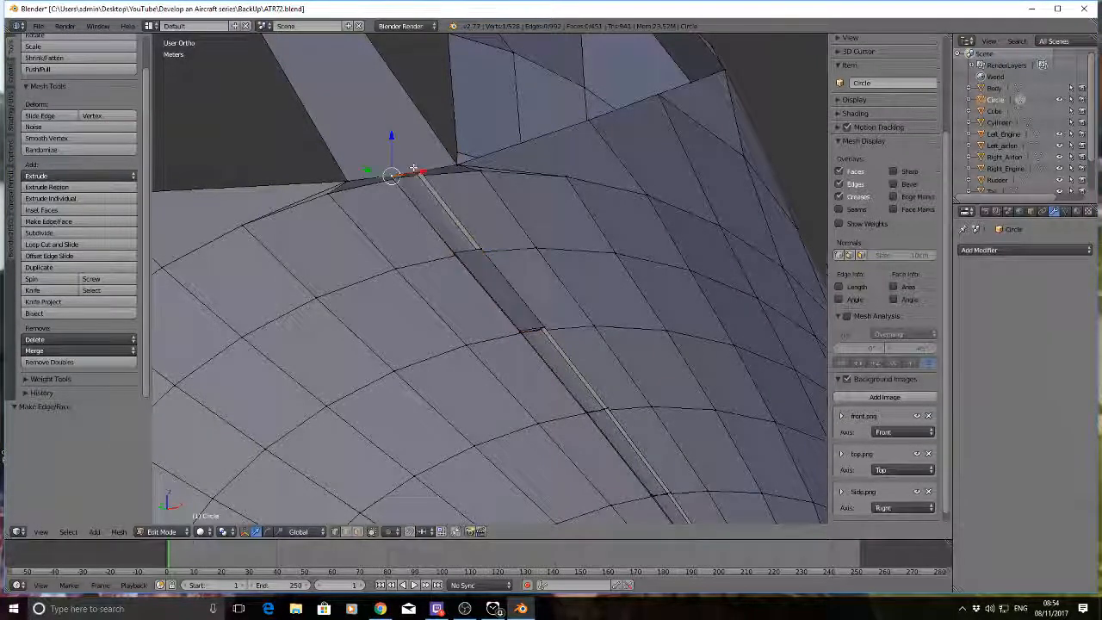
shift+right_click(478, 249)
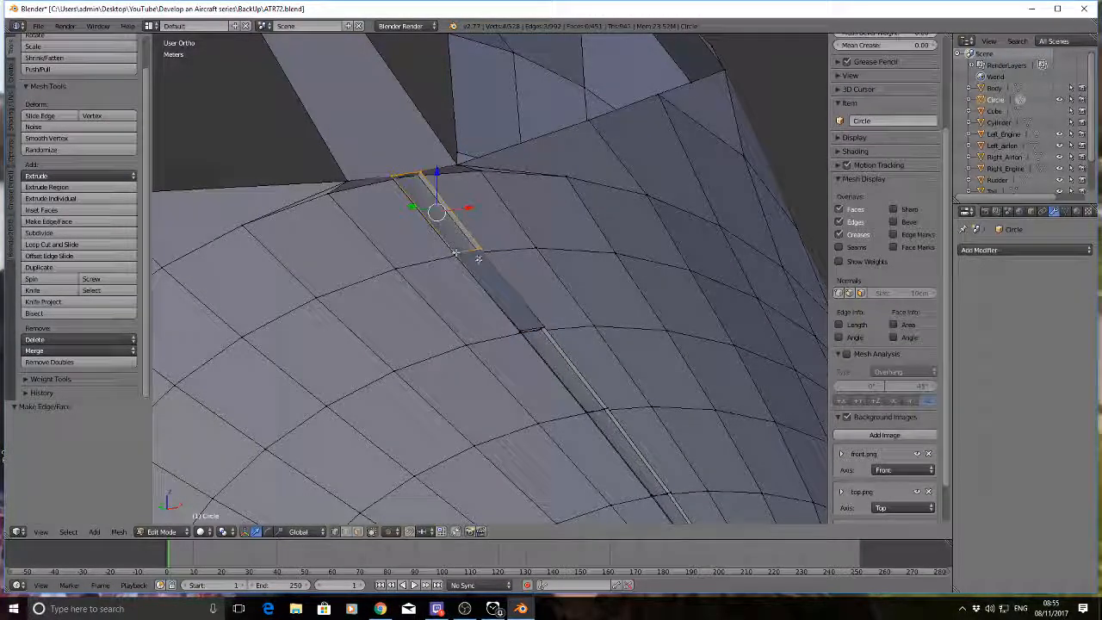
key(a)
Step: Delete the two overlapping vertices on the centreline seam at the first mesh ring below the windshield post
middle_drag(478, 261, 462, 322)
scroll(482, 320, up, 4)
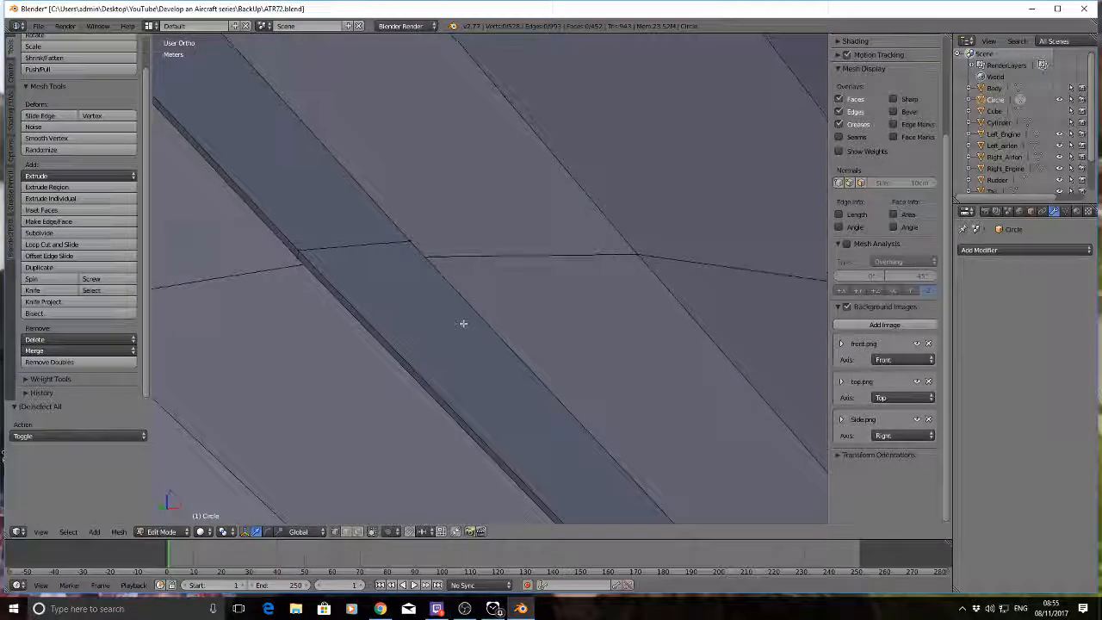
right_click(298, 250)
shift+right_click(410, 241)
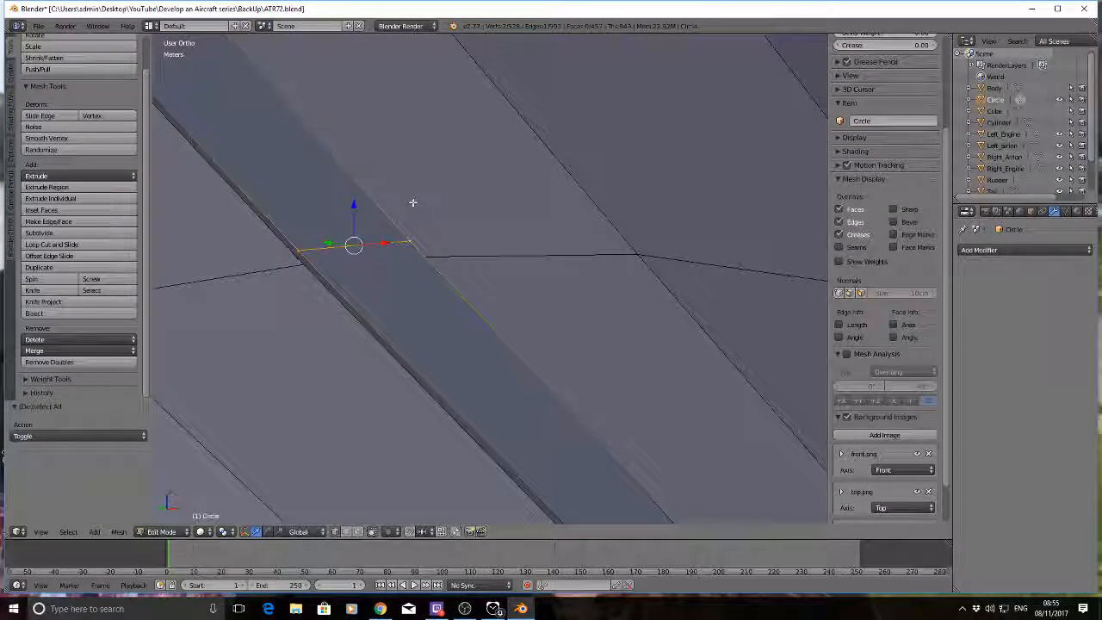
key(x)
click(413, 202)
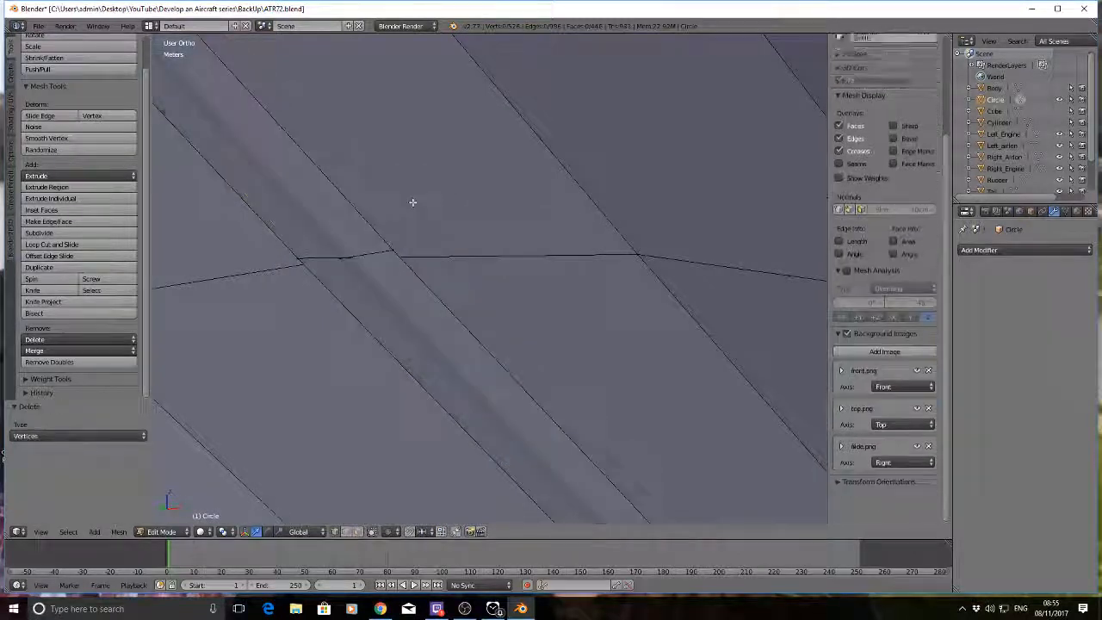
scroll(385, 229, down, 2)
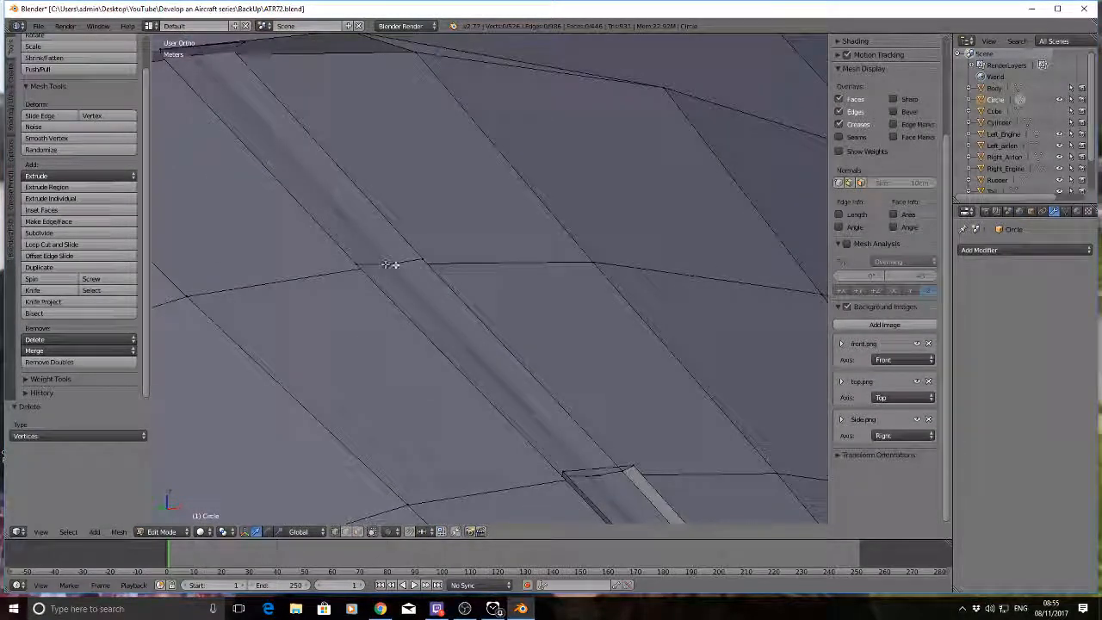
Step: Select the eight remaining overlapping vertices along the centreline seam toward the nose tip and delete them
middle_drag(390, 264, 505, 369)
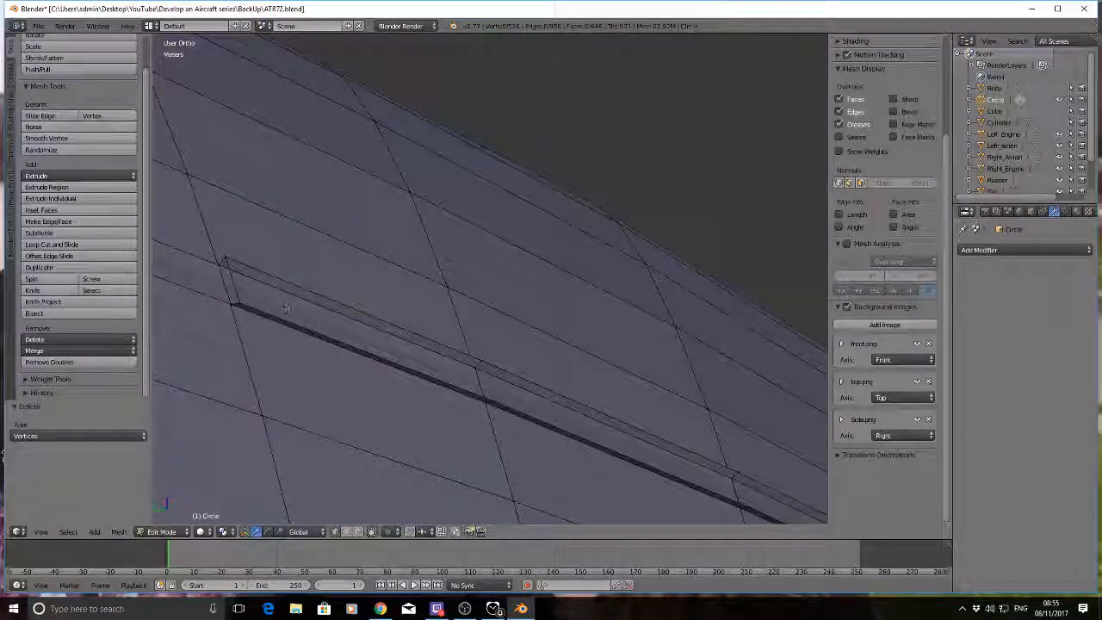
right_click(241, 304)
shift+right_click(230, 259)
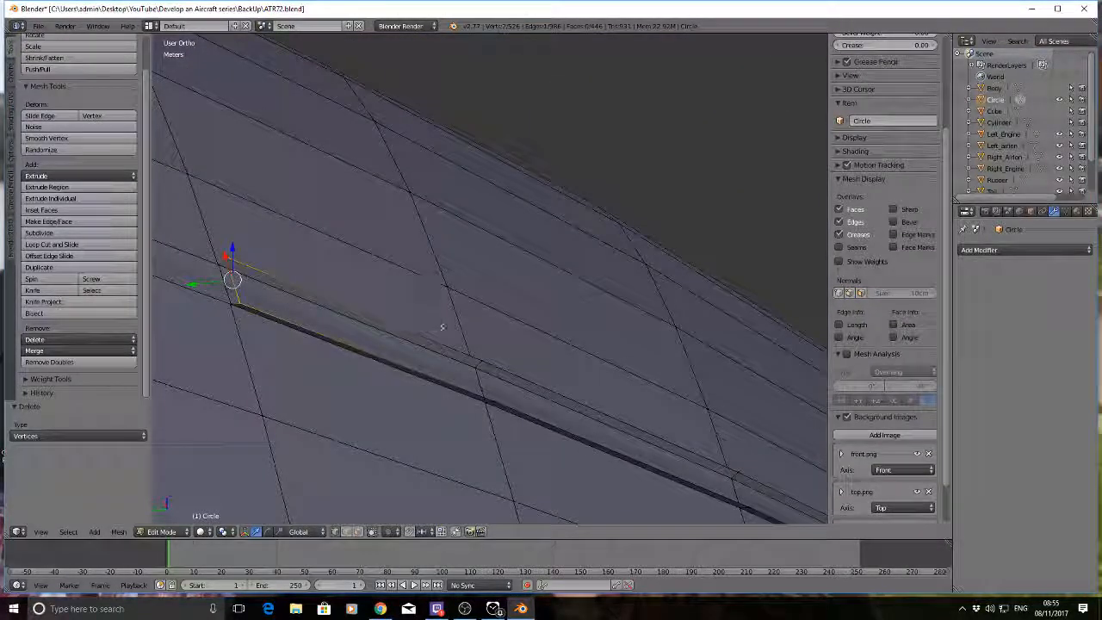
shift+right_click(487, 398)
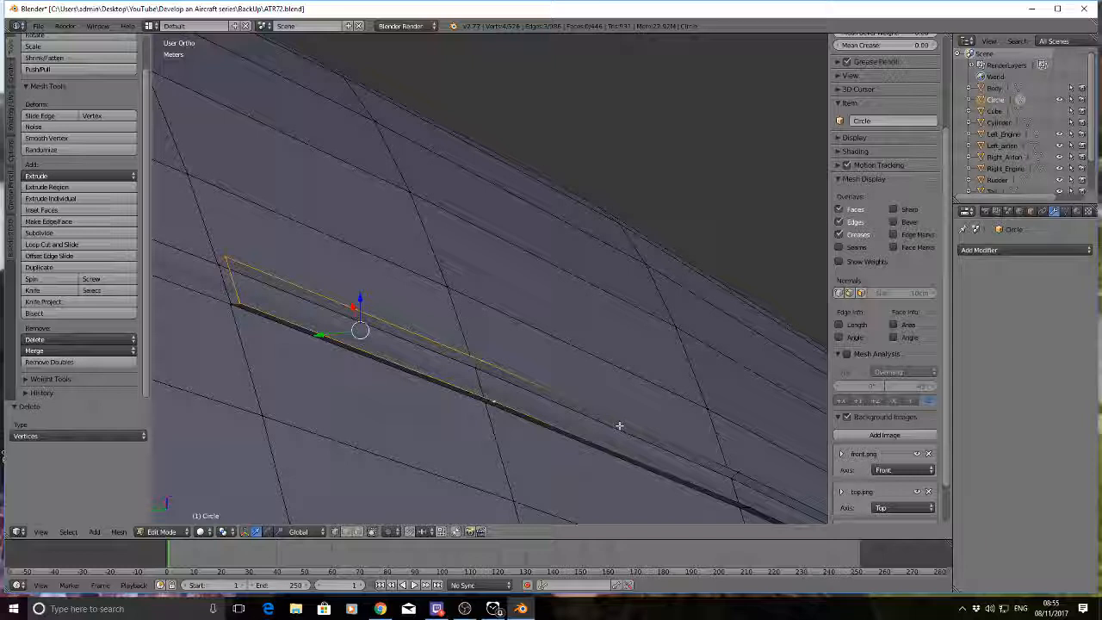
shift+right_click(744, 472)
shift+right_click(747, 503)
scroll(625, 420, down, 2)
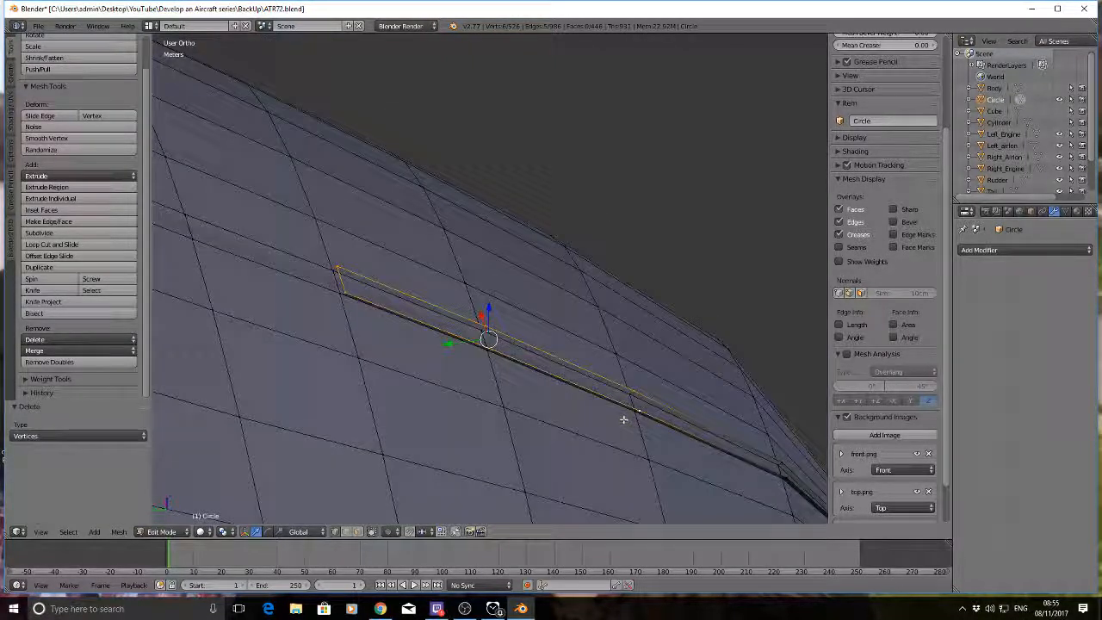
shift+right_click(783, 467)
shift+right_click(760, 444)
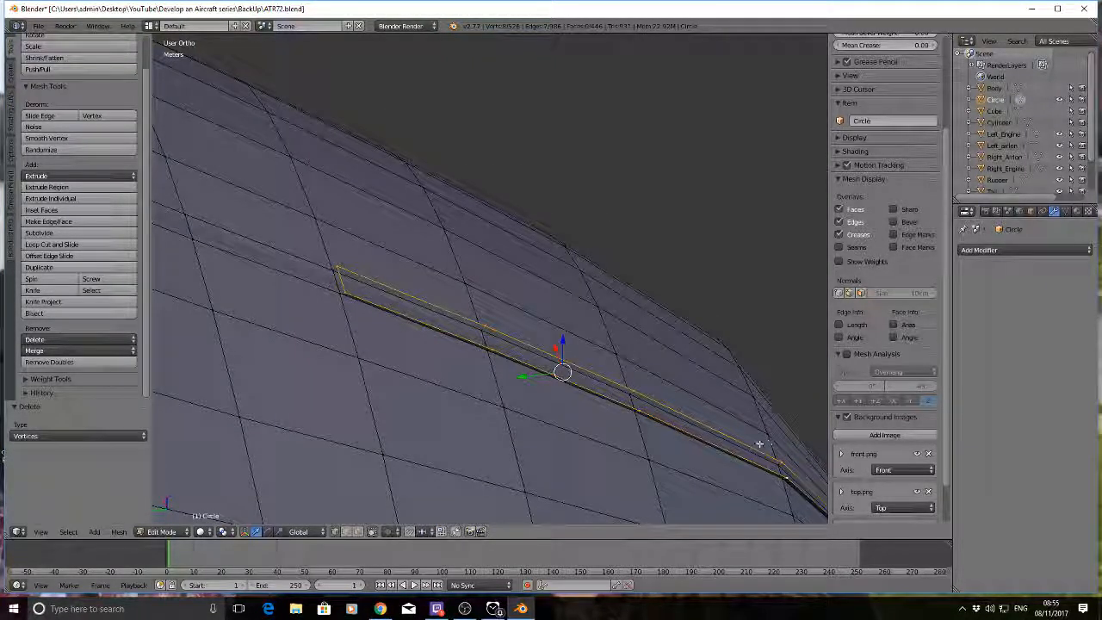
key(x)
click(759, 441)
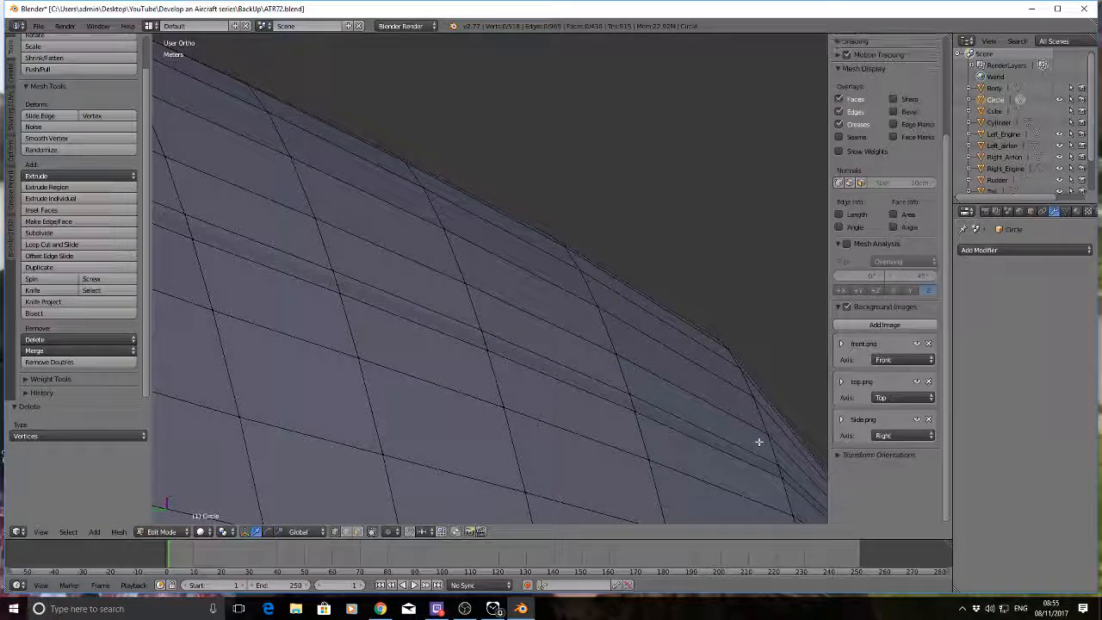
Step: Fill the centreline gap between the first and second mesh rings below the windshield post with a four-sided face
middle_drag(707, 436, 369, 310)
right_click(275, 240)
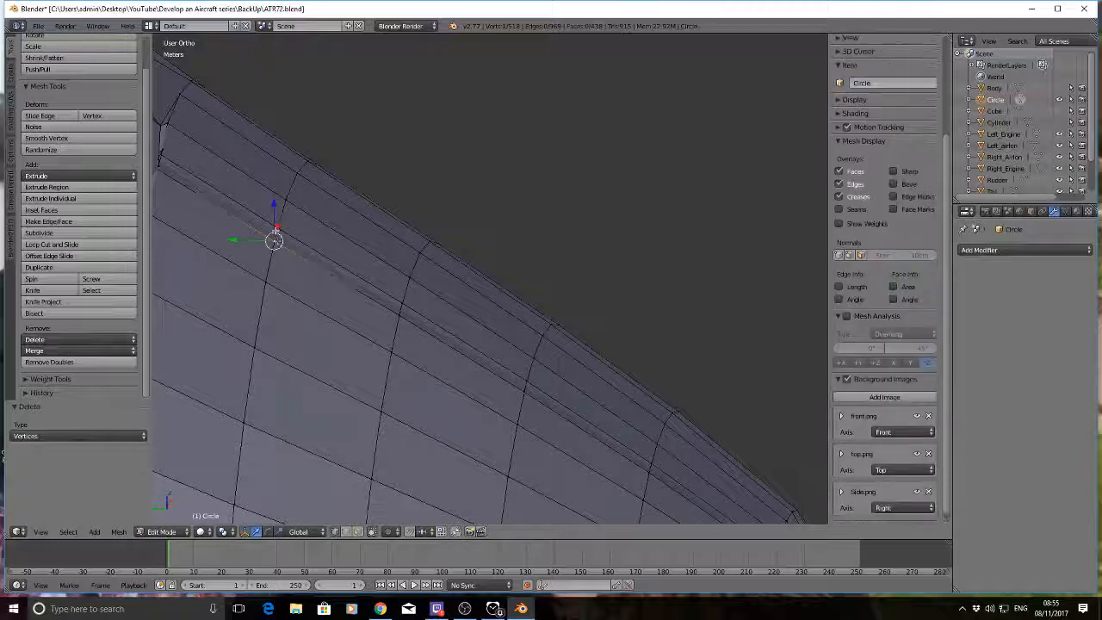
shift+right_click(399, 298)
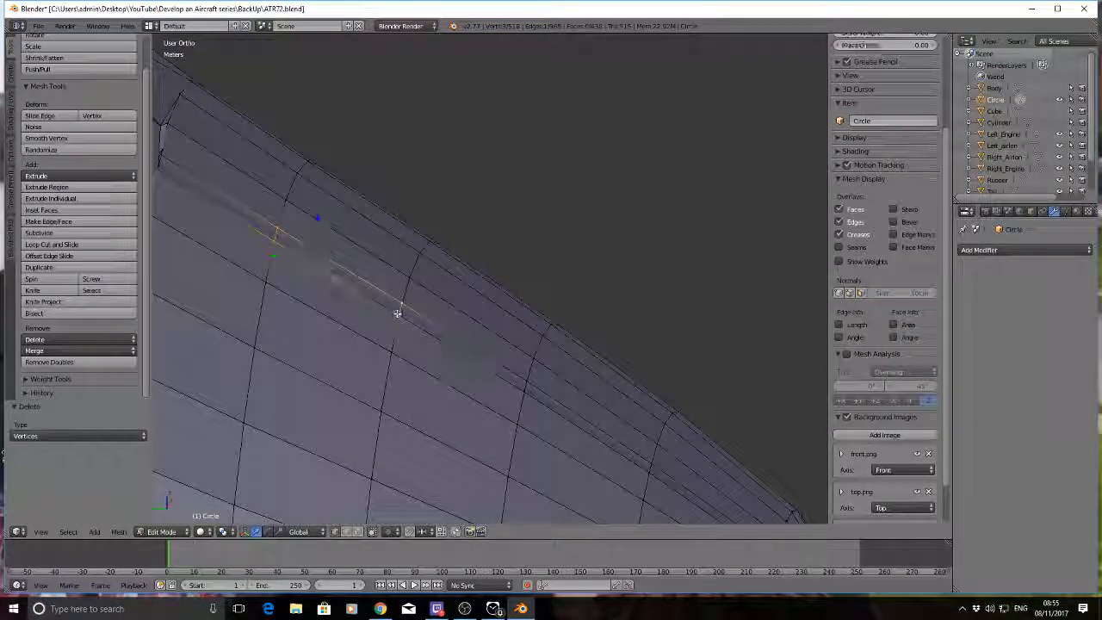
key(f)
key(a)
Step: Fill the next centreline gap toward the nose tip, between the second and third mesh rings, with a face
right_click(402, 303)
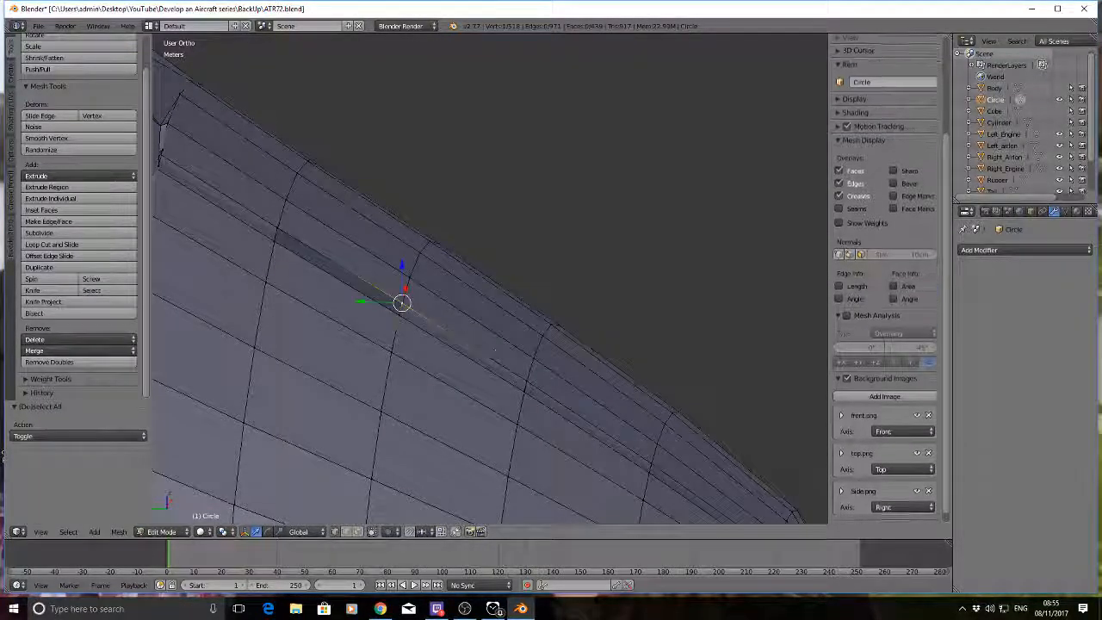
shift+right_click(526, 380)
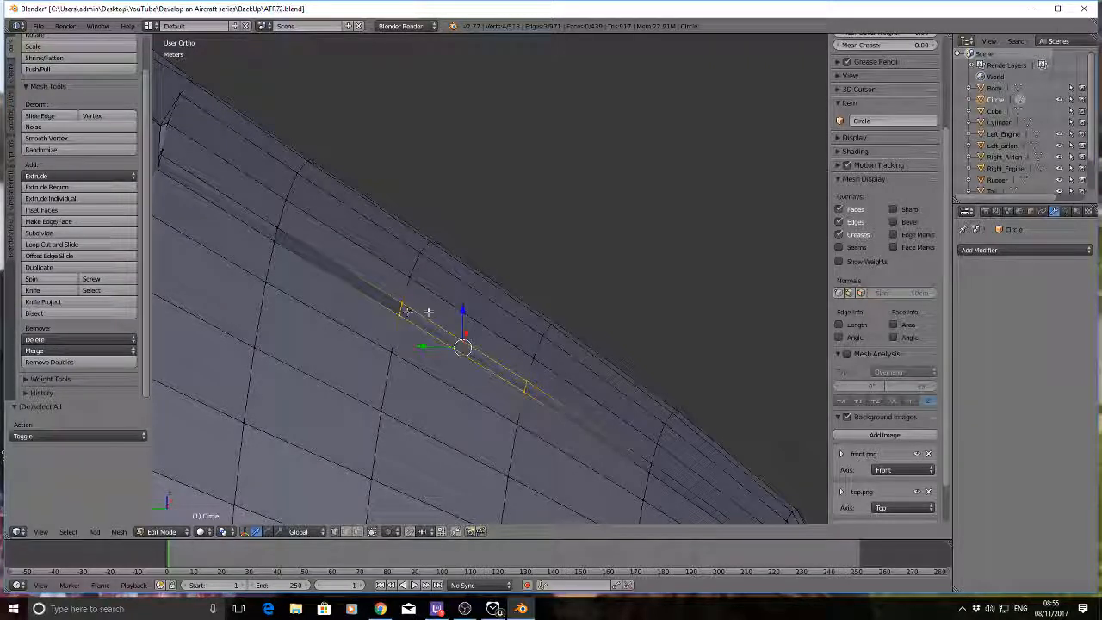
key(f)
key(a)
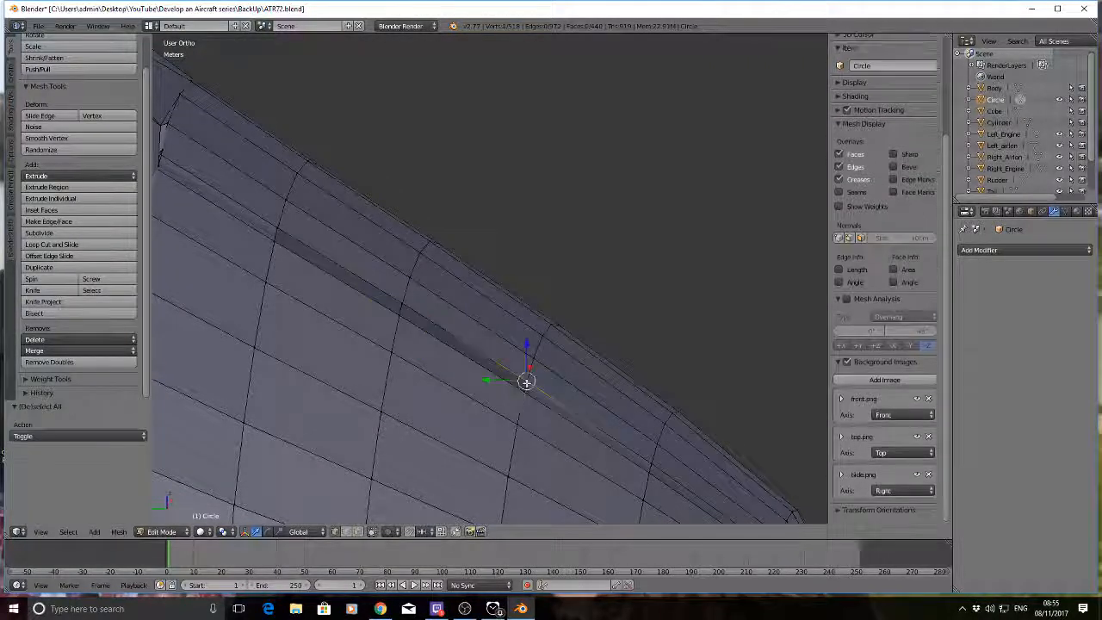
Step: Fill the centreline gap between the third and fourth mesh rings below the windshield post with a face
right_click(647, 469)
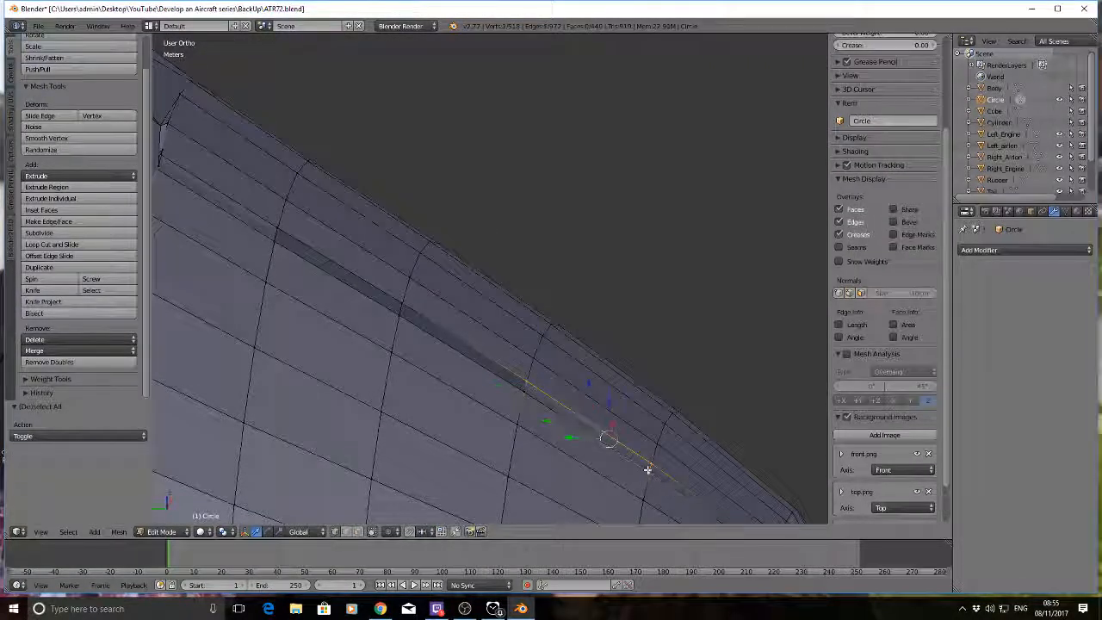
shift+right_click(526, 391)
key(f)
key(a)
middle_drag(571, 376, 553, 337)
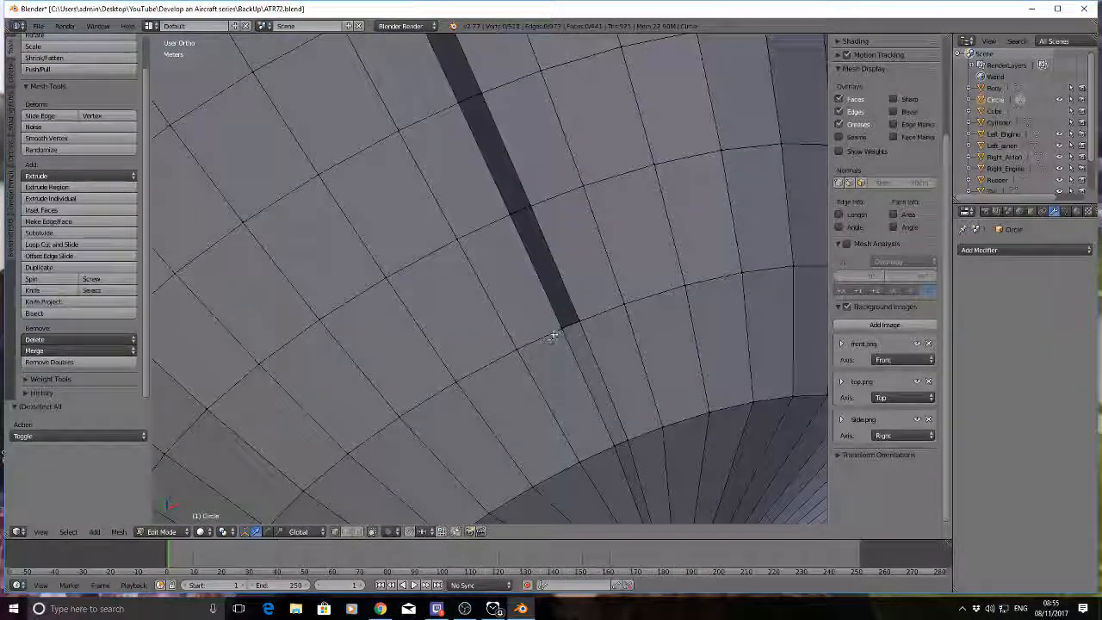
Step: Fill the centreline gap between the fourth and fifth mesh rings below the windshield post with a four-sided face
shift+right_click(580, 322)
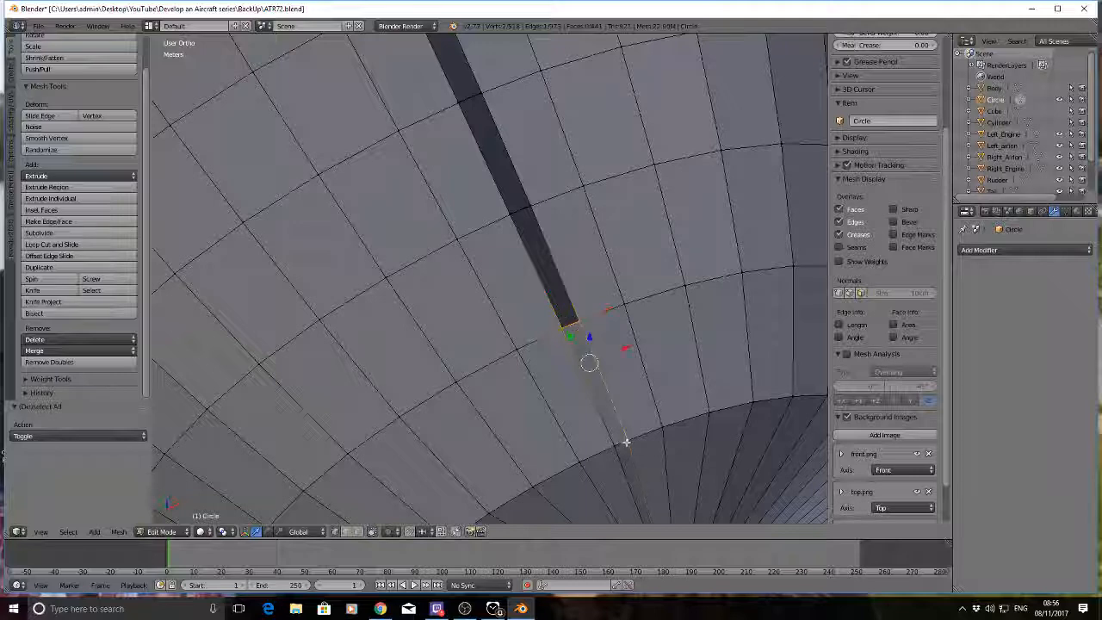
shift+right_click(617, 442)
key(f)
key(a)
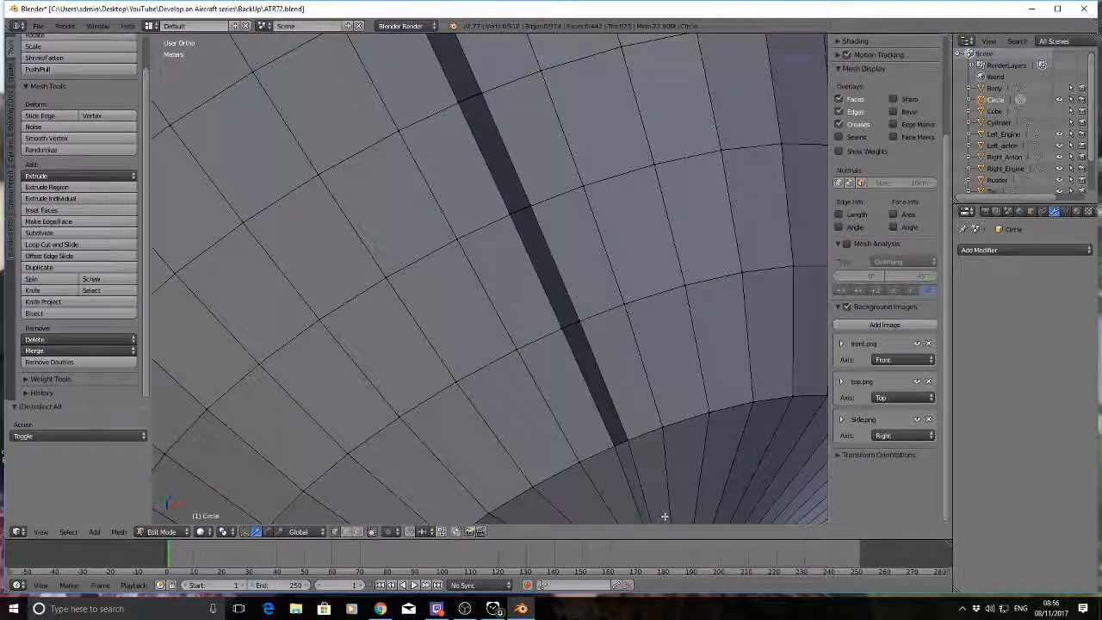
Step: Fill the last centreline gap, between the fifth mesh ring and the small nose-tip ring, with a face
middle_drag(664, 517, 623, 365)
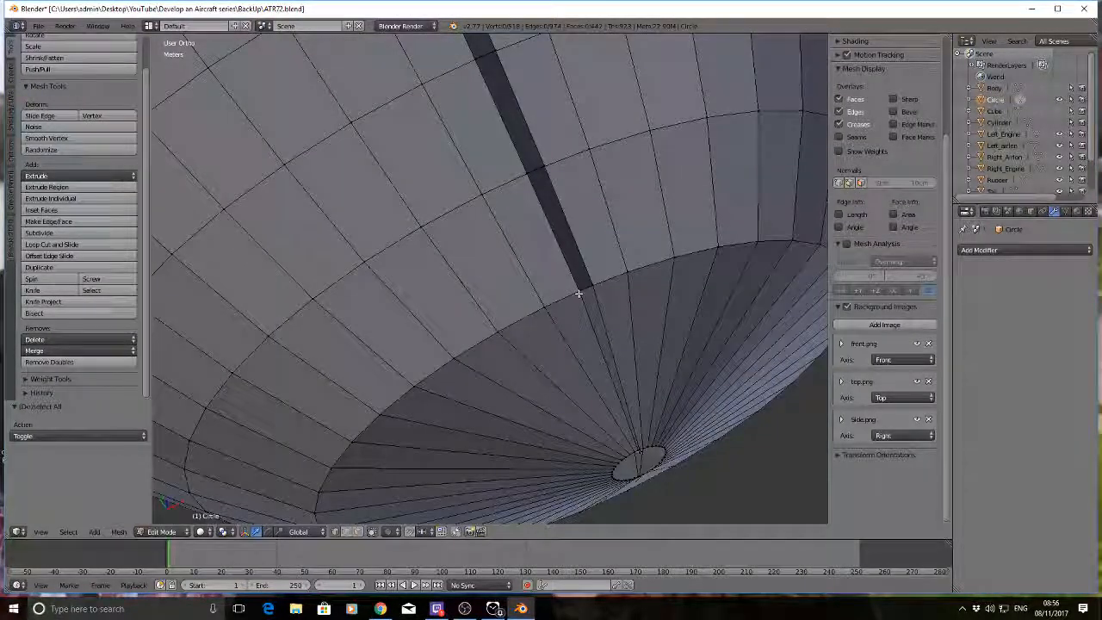
right_click(578, 294)
shift+right_click(638, 449)
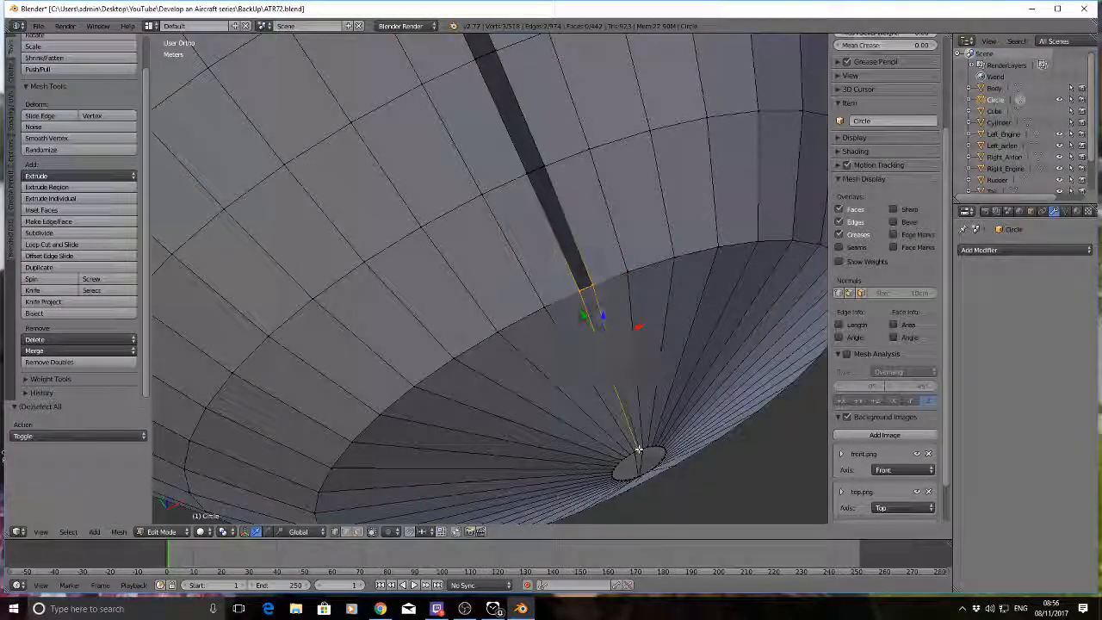
shift+right_click(642, 449)
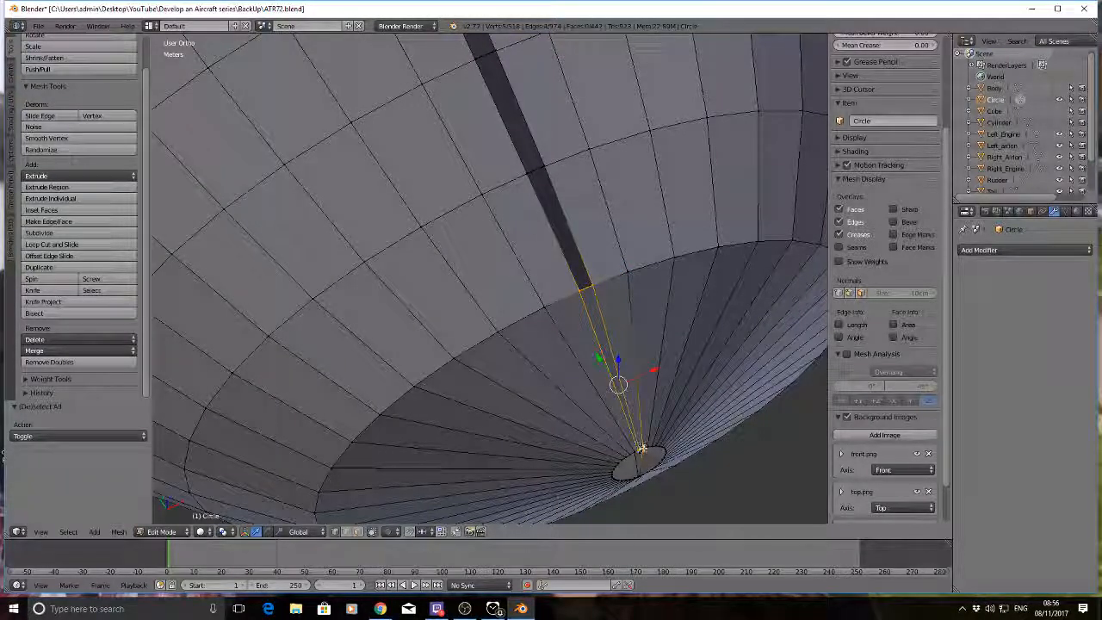
key(f)
key(a)
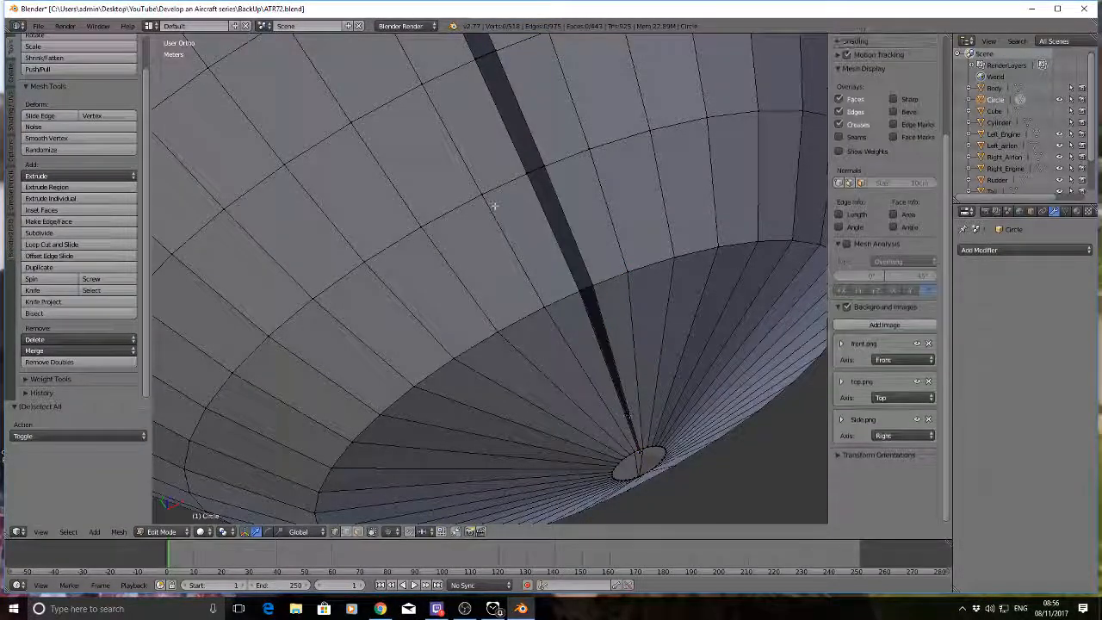
middle_drag(494, 206, 495, 90)
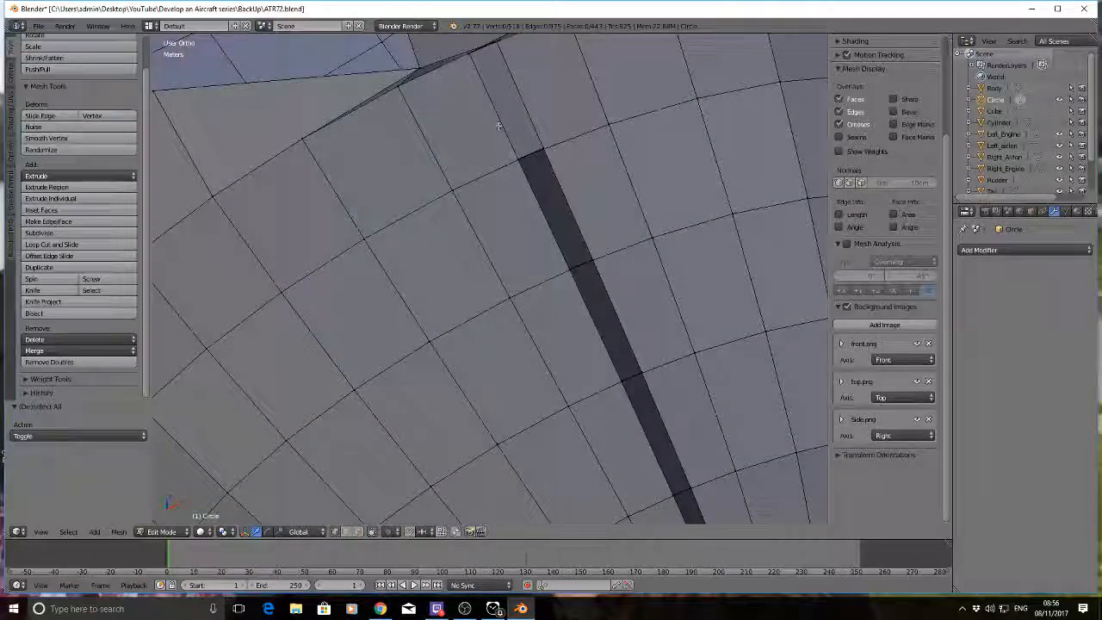
right_click(527, 155)
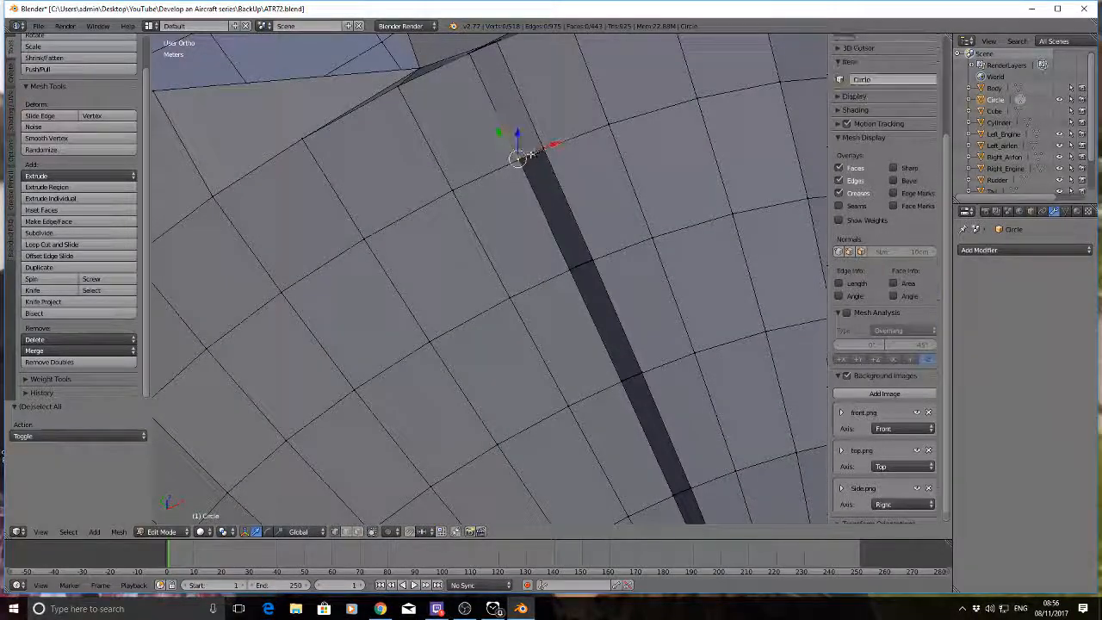
shift+right_click(469, 55)
shift+right_click(499, 43)
key(a)
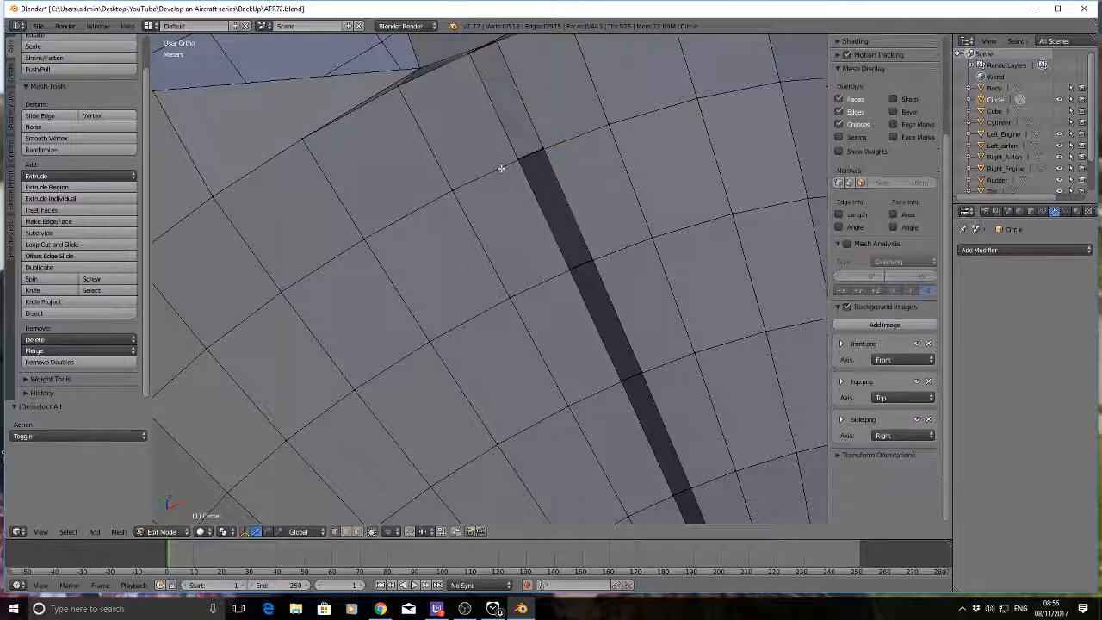
Step: Fill the uppermost centreline gap, directly beneath the base of the windshield centre post, with a four-sided face
middle_drag(501, 167, 476, 117)
right_click(575, 272)
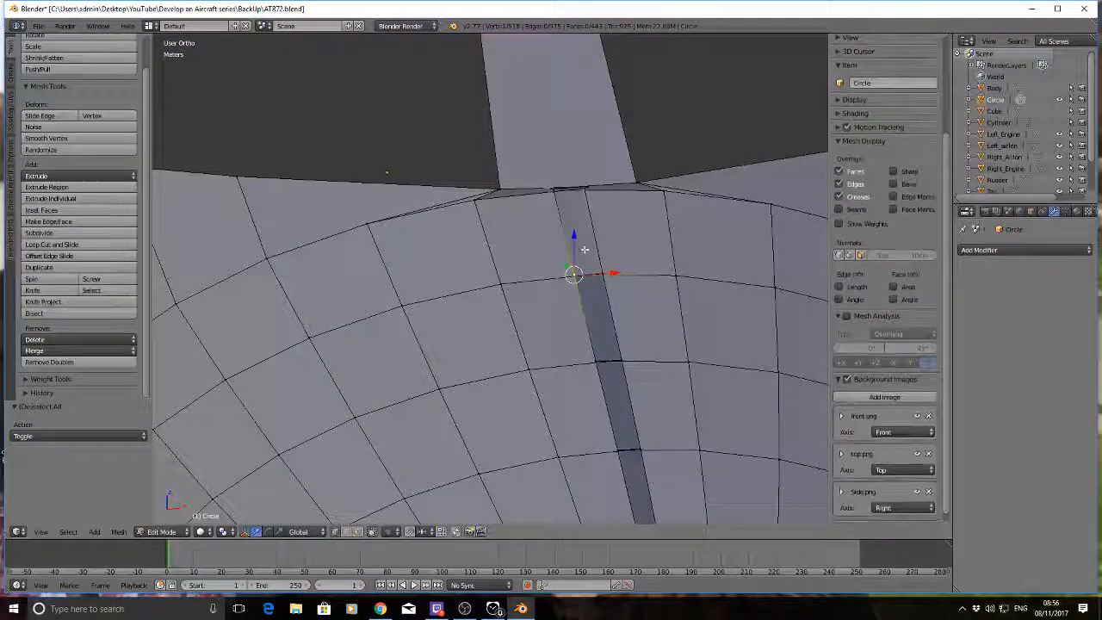
middle_drag(584, 249, 539, 314)
shift+right_click(554, 212)
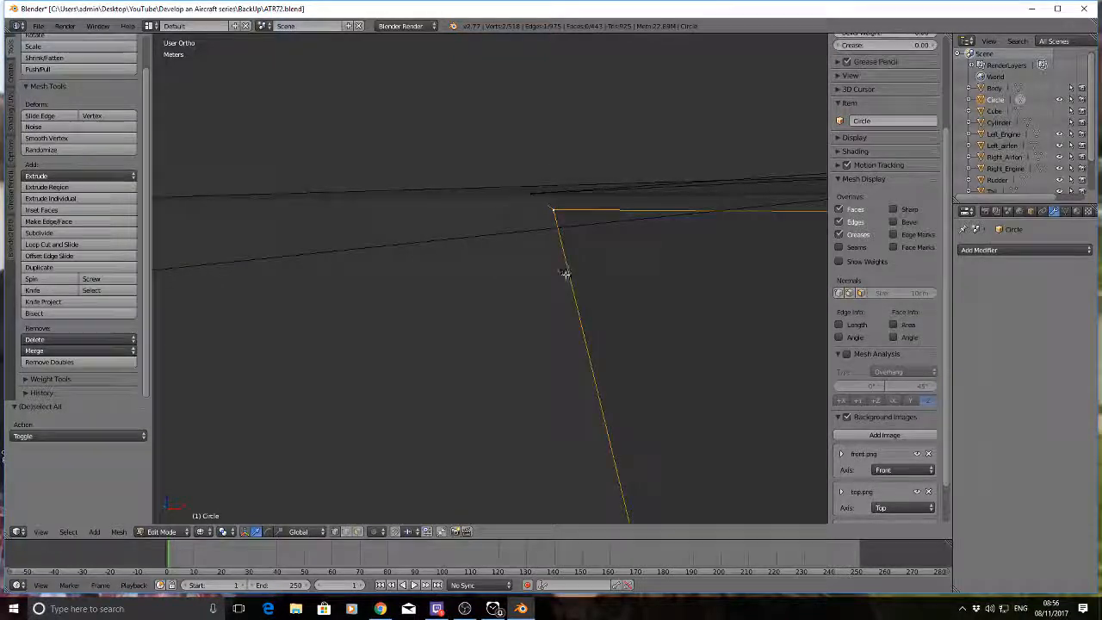
middle_drag(566, 273, 657, 276)
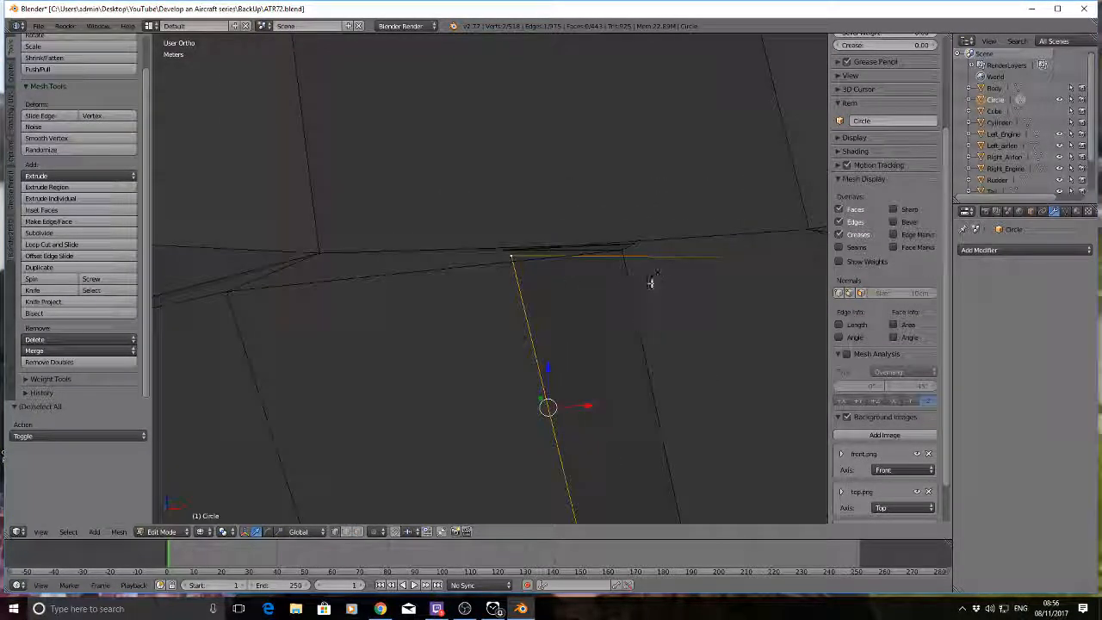
shift+middle_drag(625, 401, 558, 240)
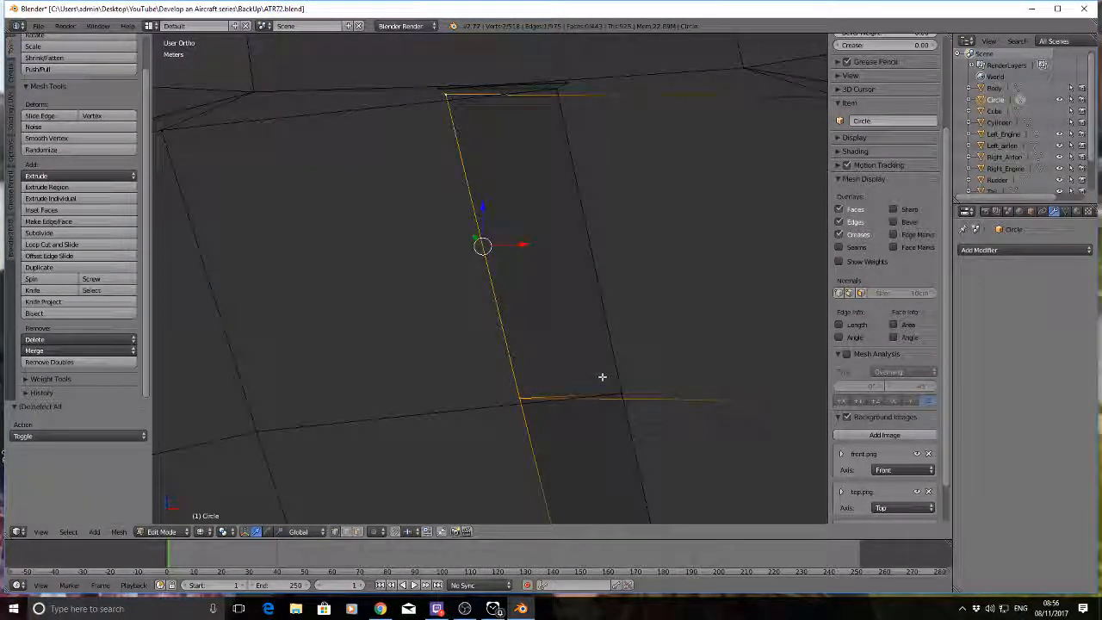
right_click(622, 392)
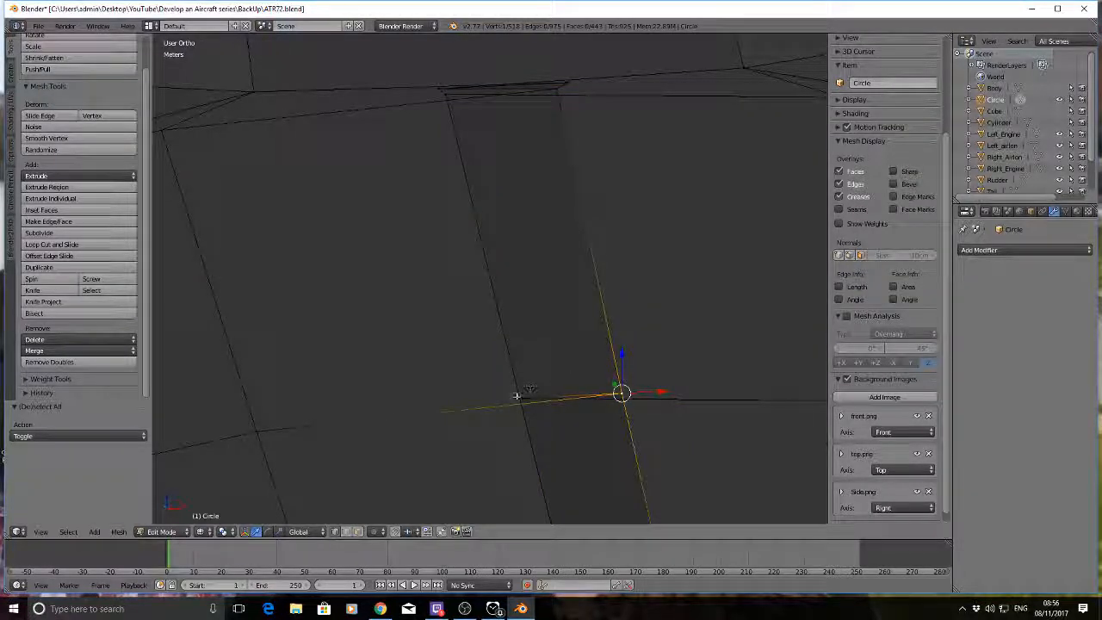
shift+right_click(555, 89)
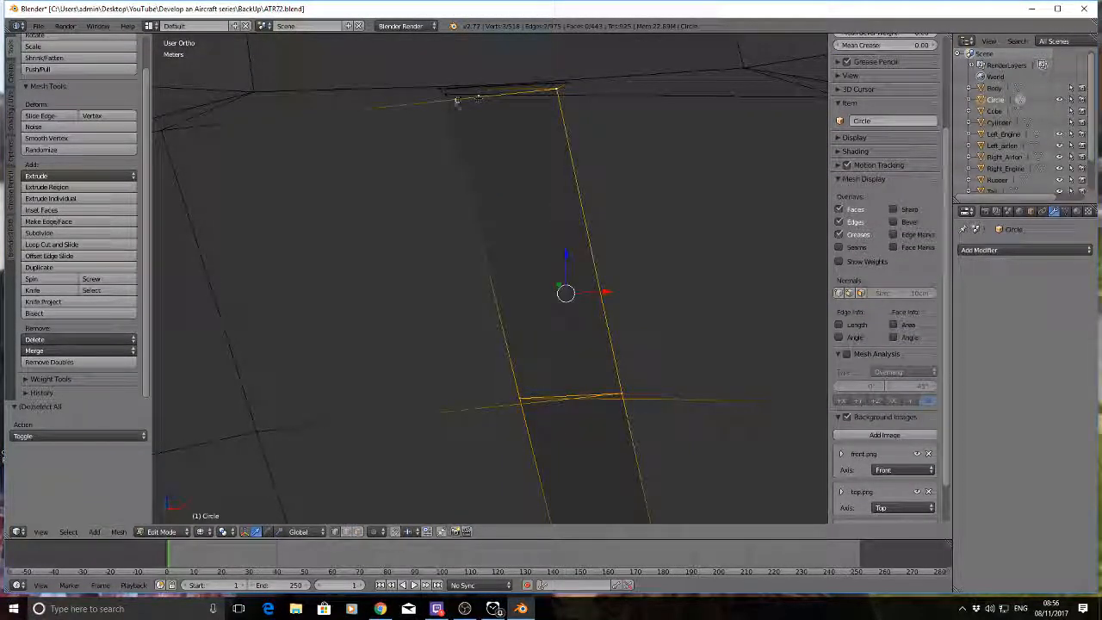
shift+right_click(455, 100)
key(f)
key(a)
scroll(536, 266, down, 12)
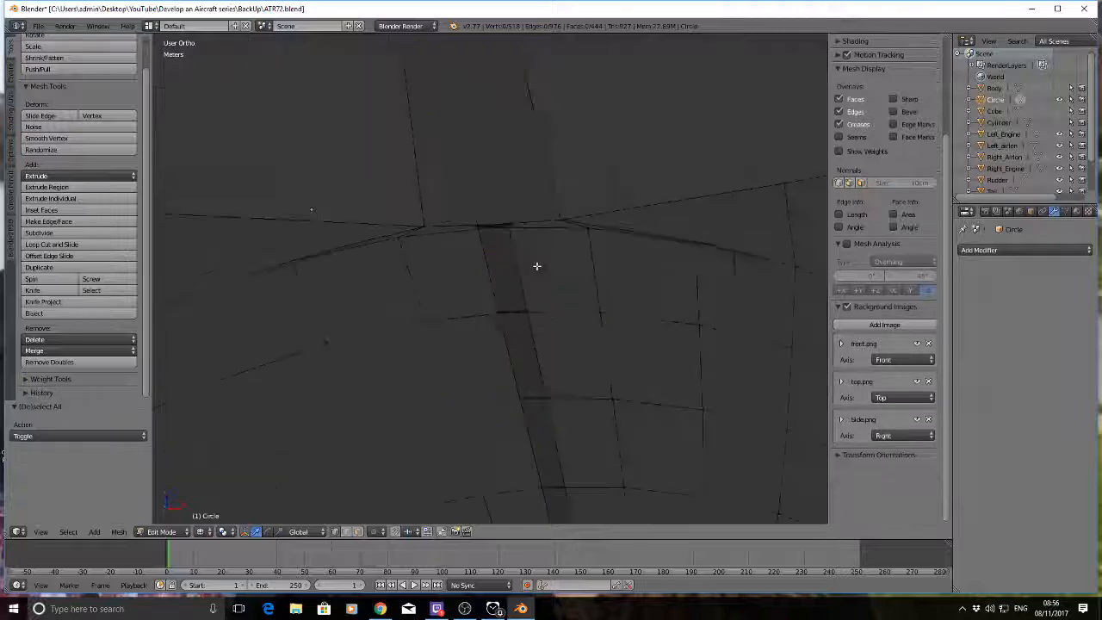
Step: Return to Object Mode with solid display and apply smooth shading to the nose section
key(Tab)
key(a)
scroll(536, 269, down, 5)
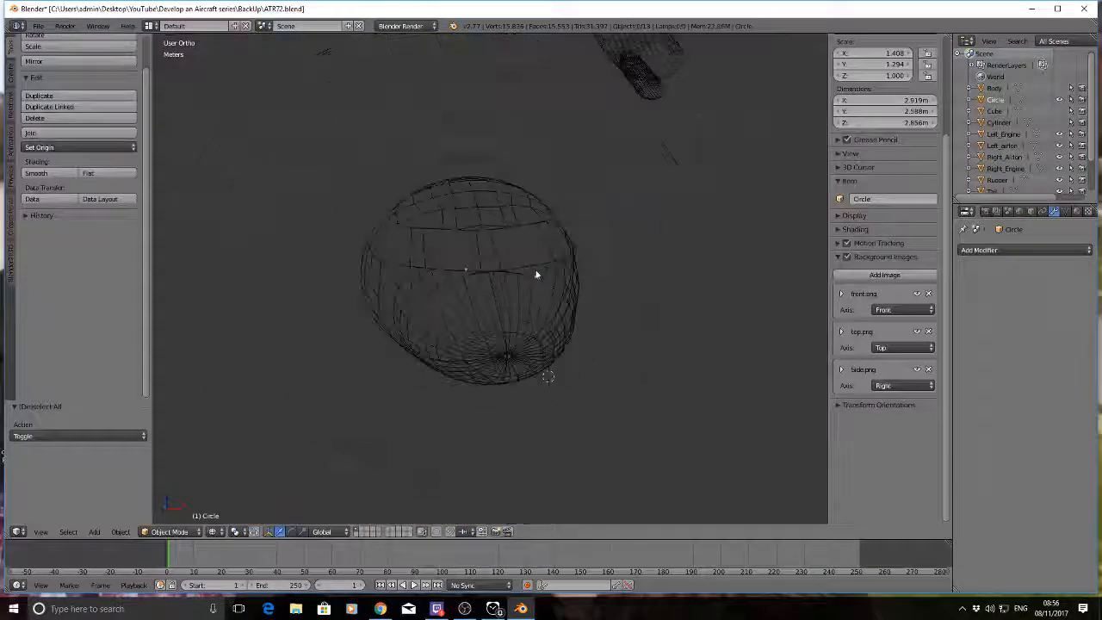
middle_drag(419, 243, 498, 262)
key(z)
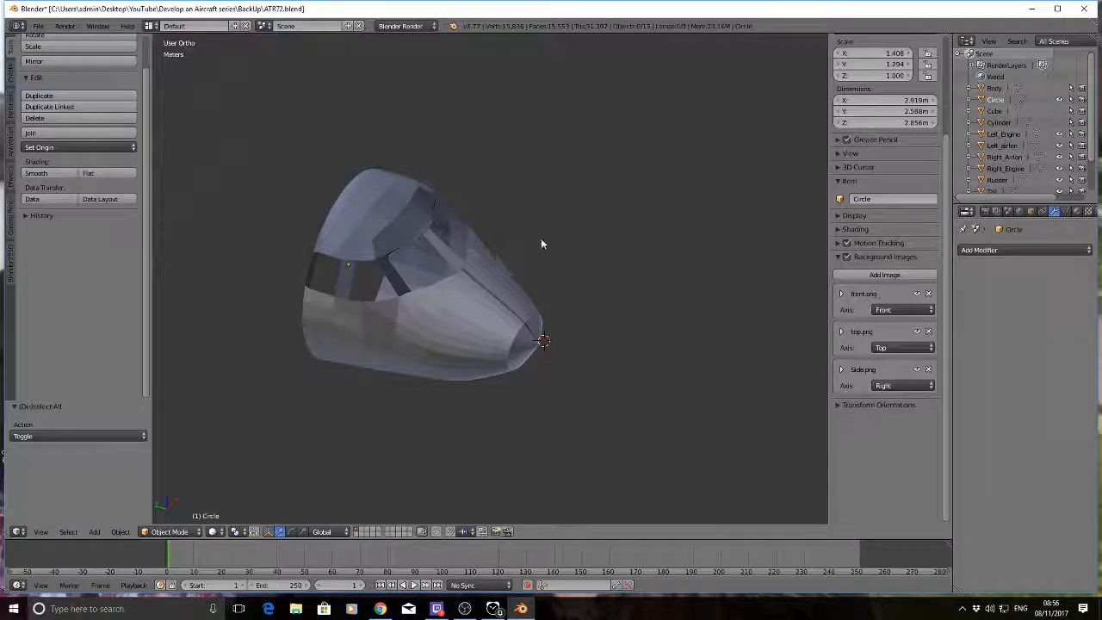
middle_drag(544, 241, 545, 326)
right_click(545, 325)
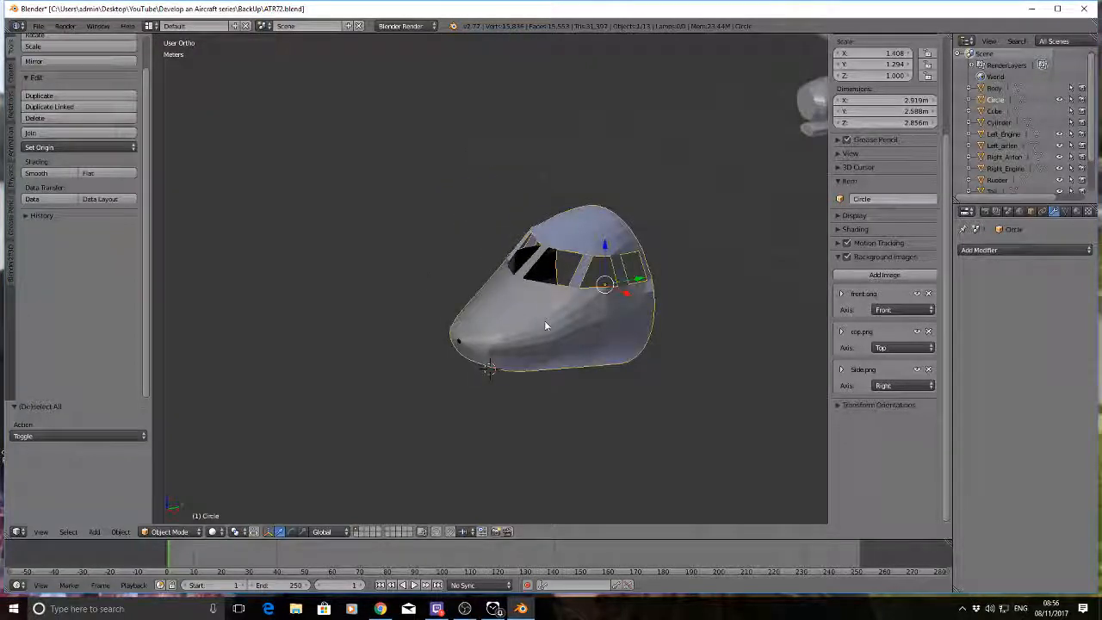
click(43, 174)
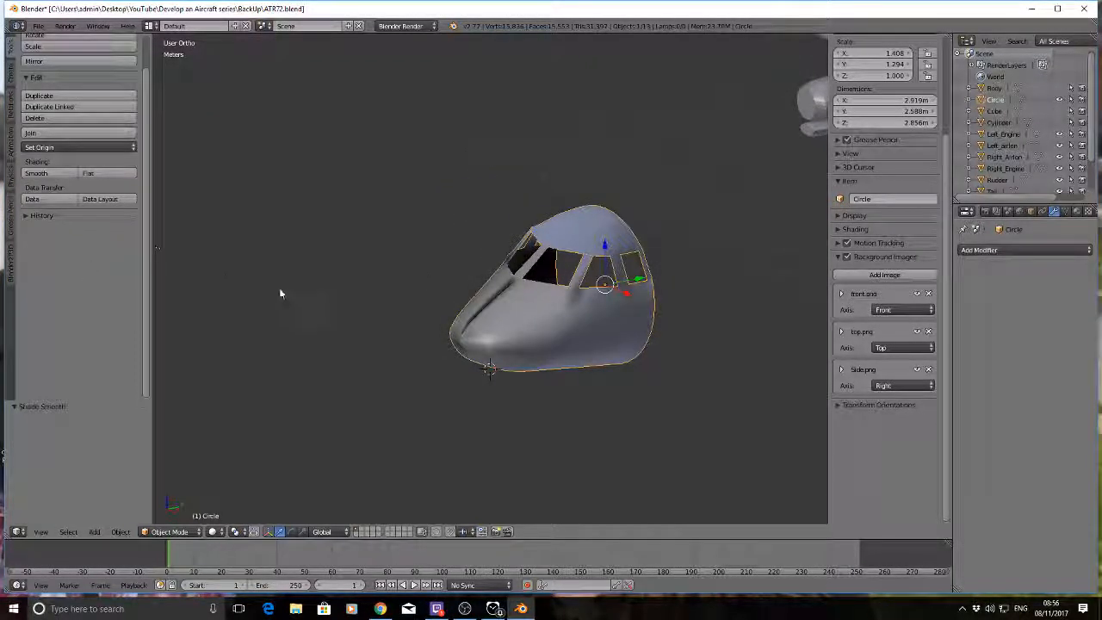
Step: Examine the smooth-shaded nose from several angles, checking the centreline seam and the areas around the cockpit windows
middle_drag(280, 291, 379, 300)
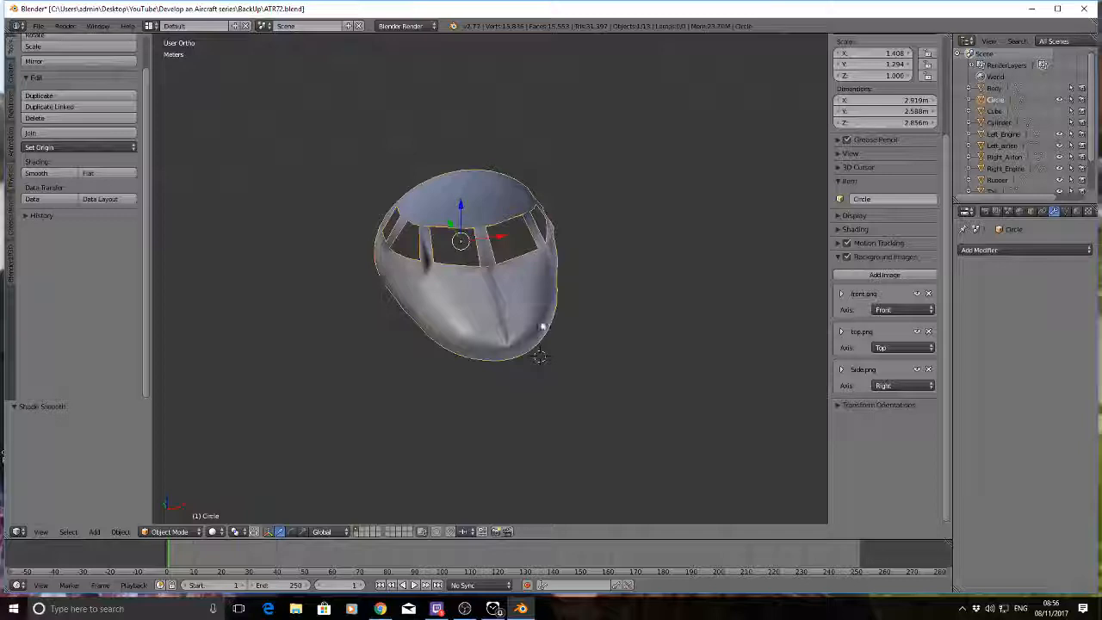
middle_drag(574, 320, 503, 303)
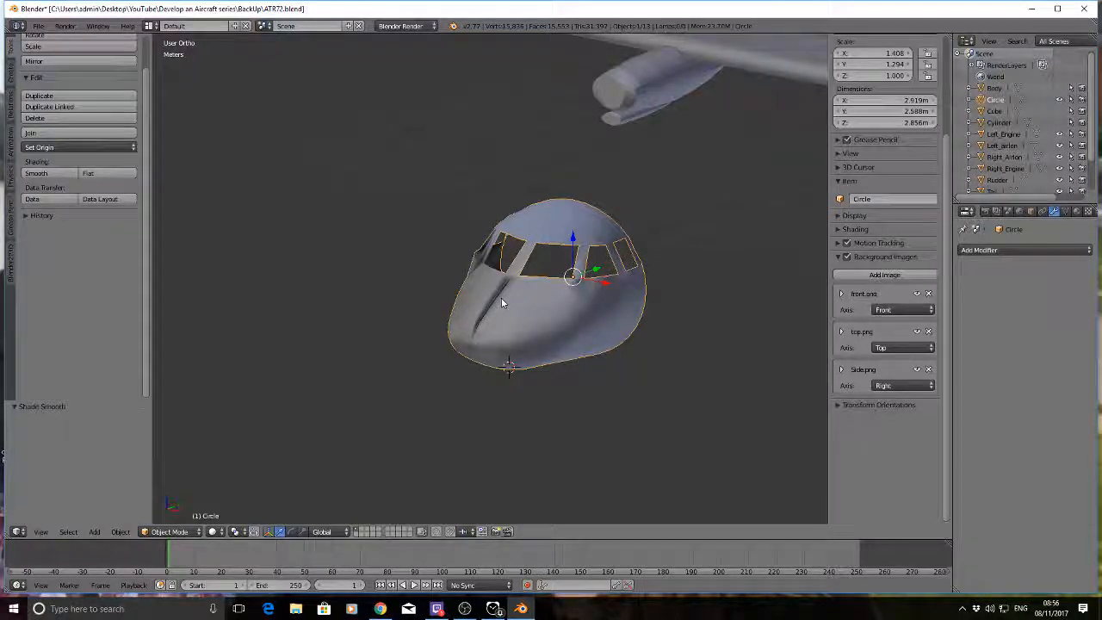
key(shift+f)
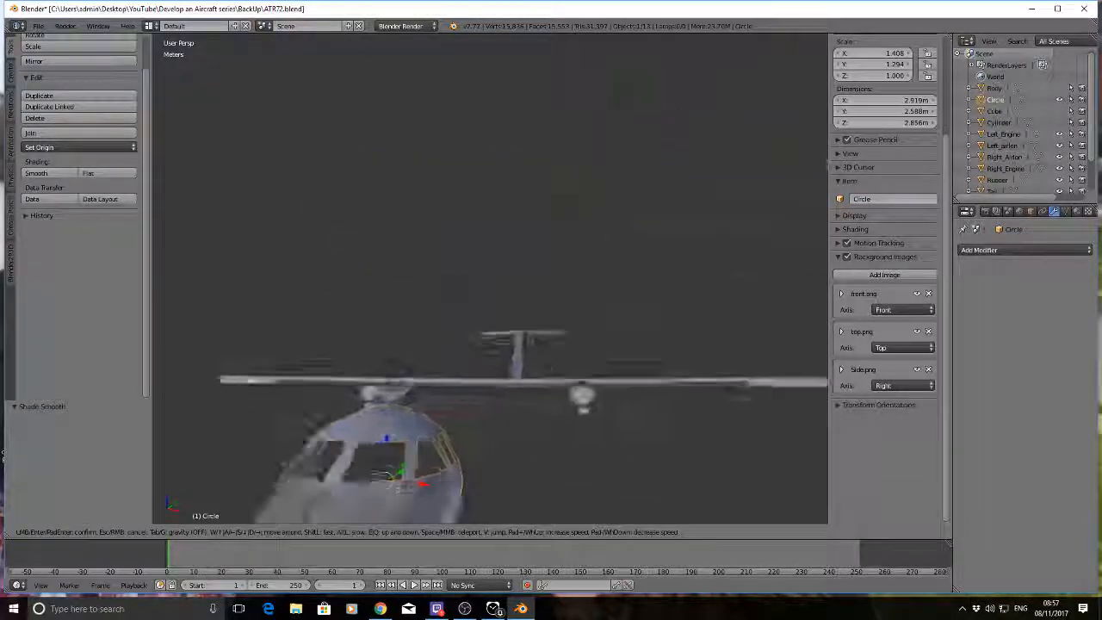
click(491, 280)
key(KP_5)
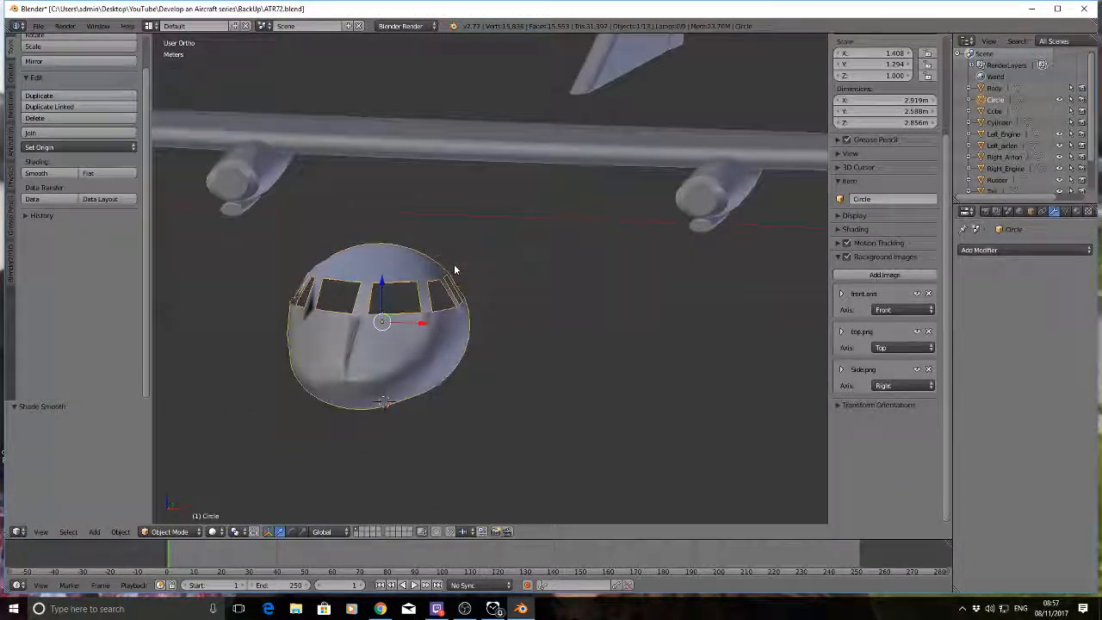
middle_drag(455, 269, 566, 449)
scroll(587, 291, up, 5)
middle_drag(507, 259, 435, 327)
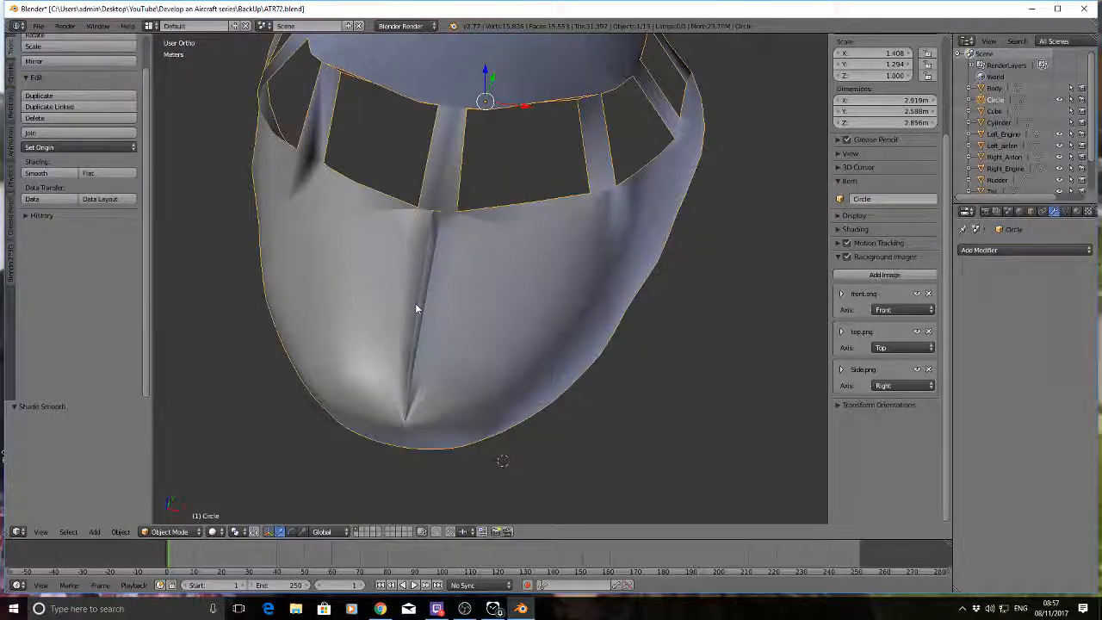
Step: In Edit Mode, move the dark-shaded vertex at the base of the pillar between front and side windows -4.74 cm along Y
key(z)
key(Tab)
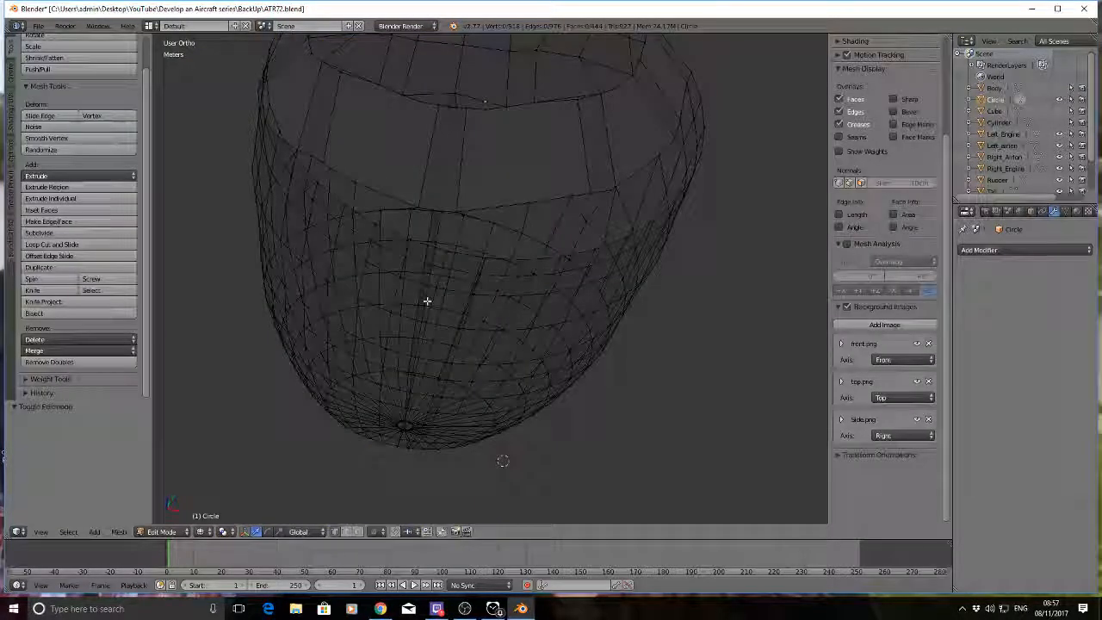
scroll(416, 251, up, 10)
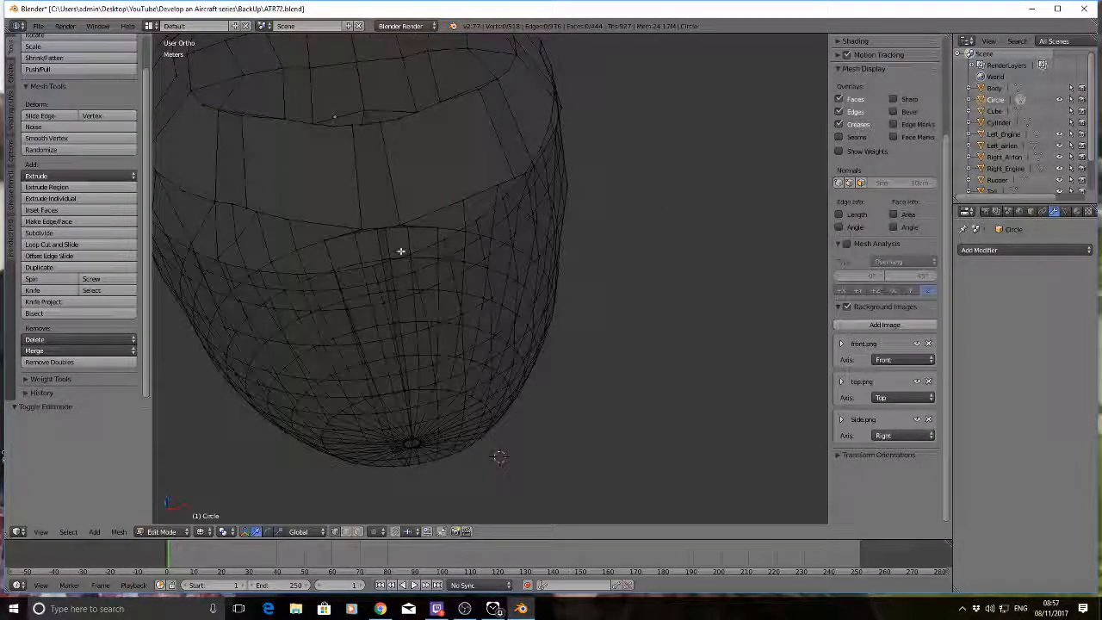
scroll(401, 251, down, 3)
key(z)
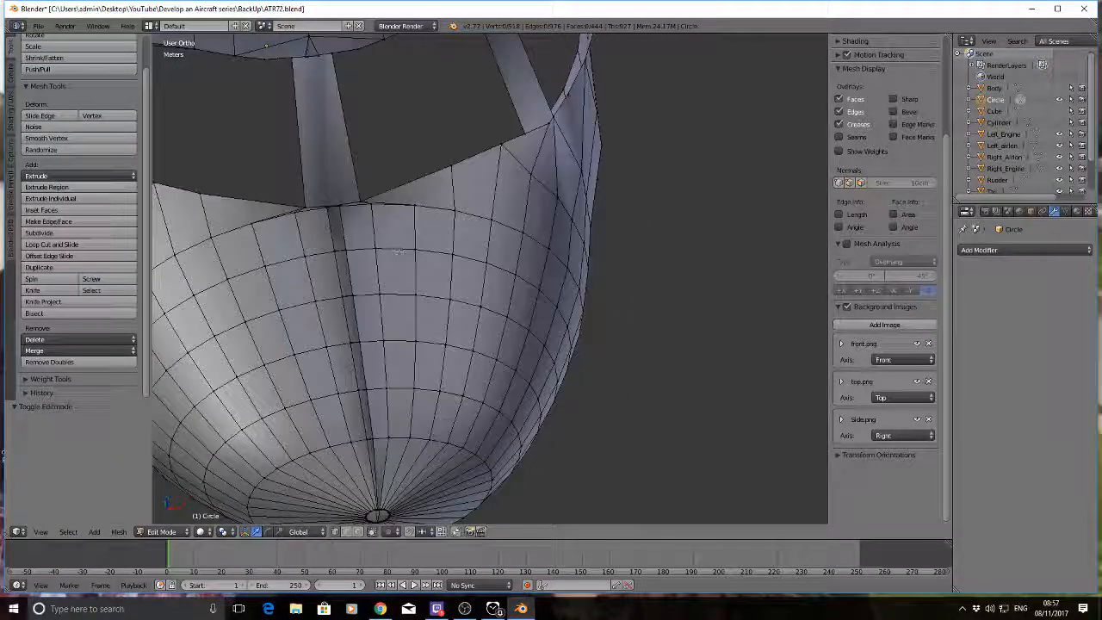
mouse_move(401, 252)
middle_down()
mouse_move(471, 358)
mouse_move(423, 410)
mouse_move(415, 348)
mouse_move(332, 332)
mouse_move(299, 294)
middle_up()
right_click(300, 294)
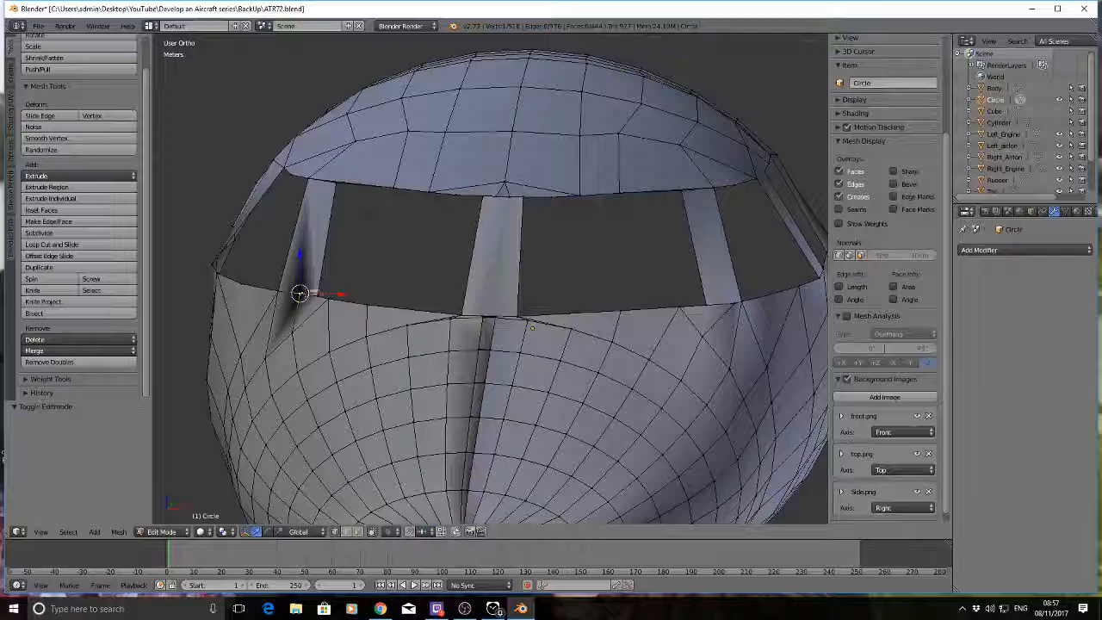
key(g)
key(y)
click(305, 285)
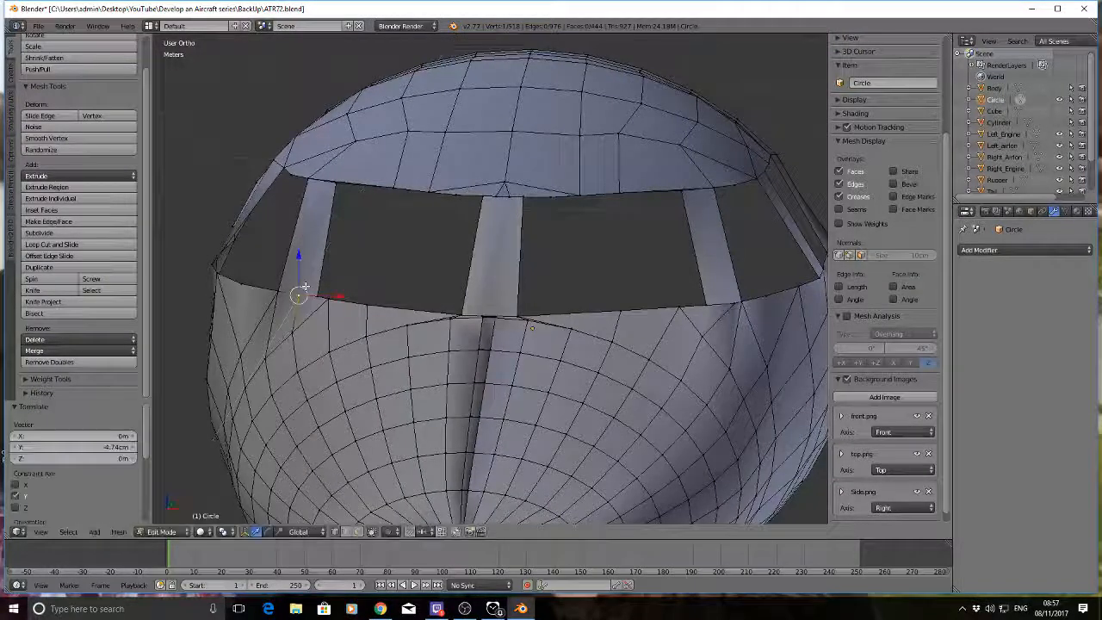
key(a)
Step: Move the outermost lower-edge vertex of the side window on the same side 2.369 cm inward along X
right_click(212, 264)
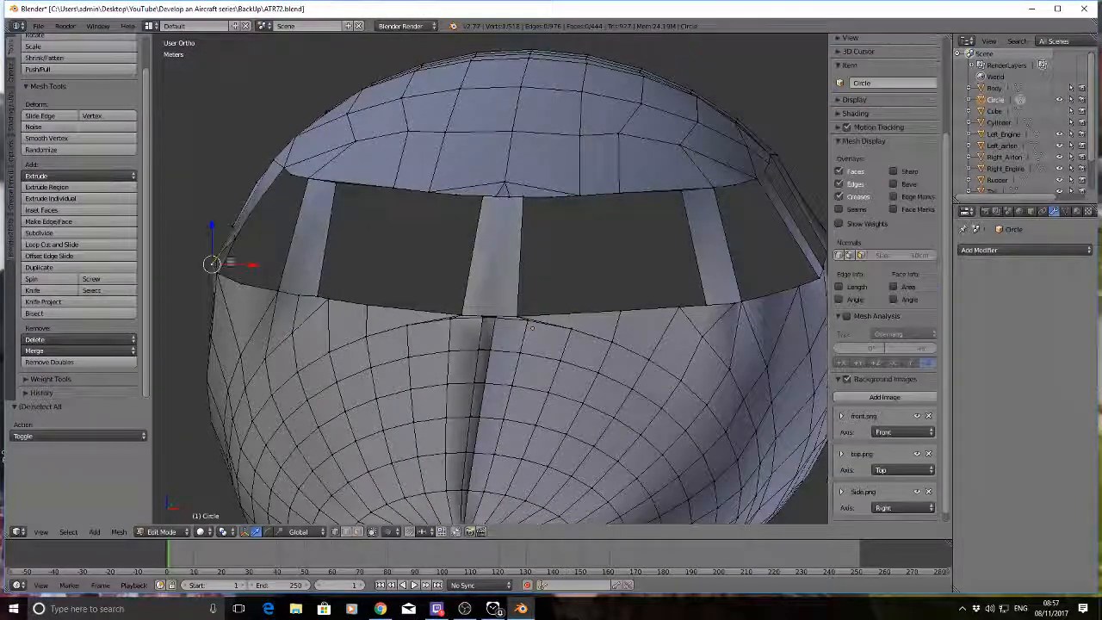
click(261, 269)
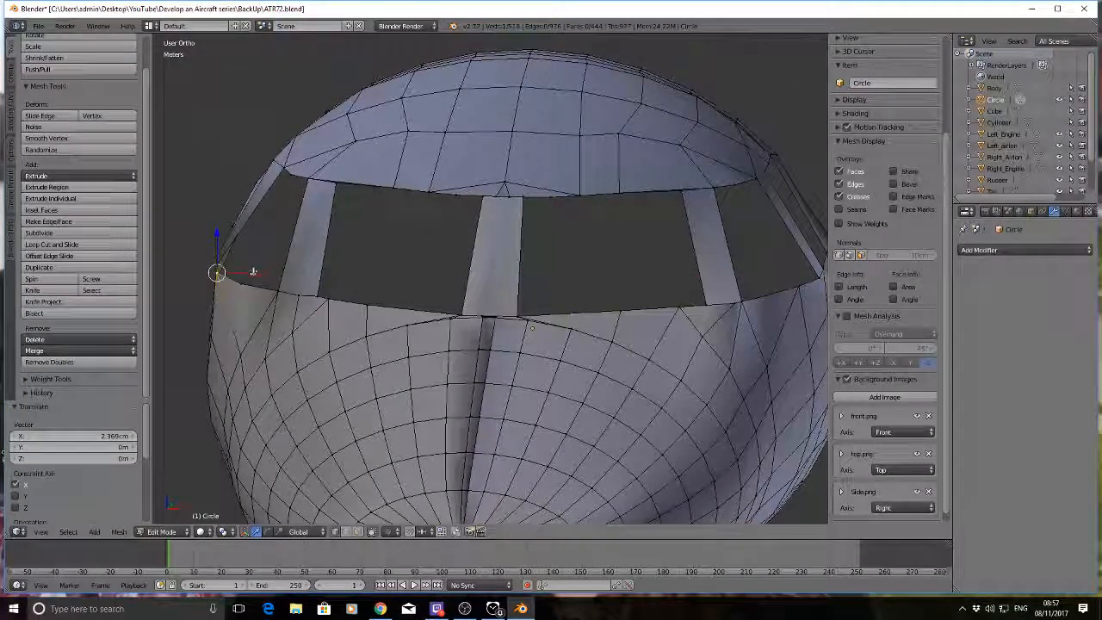
key(g)
key(x)
key(a)
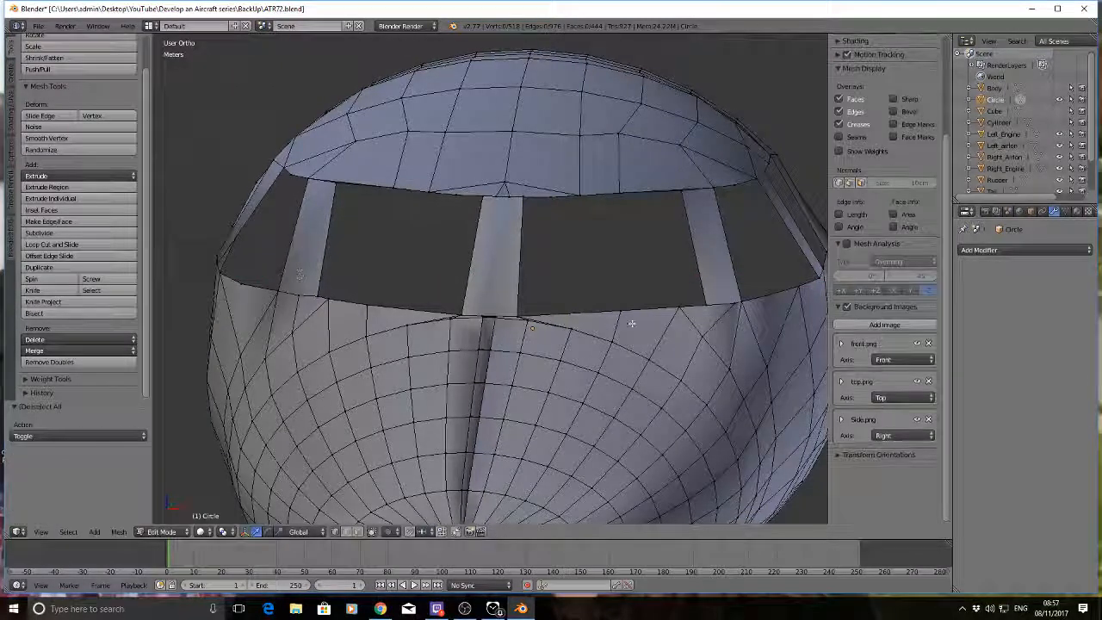
Step: Move the protruding outer vertex at the opposite side window's lower edge -2.494 cm along X
middle_drag(628, 319, 571, 320)
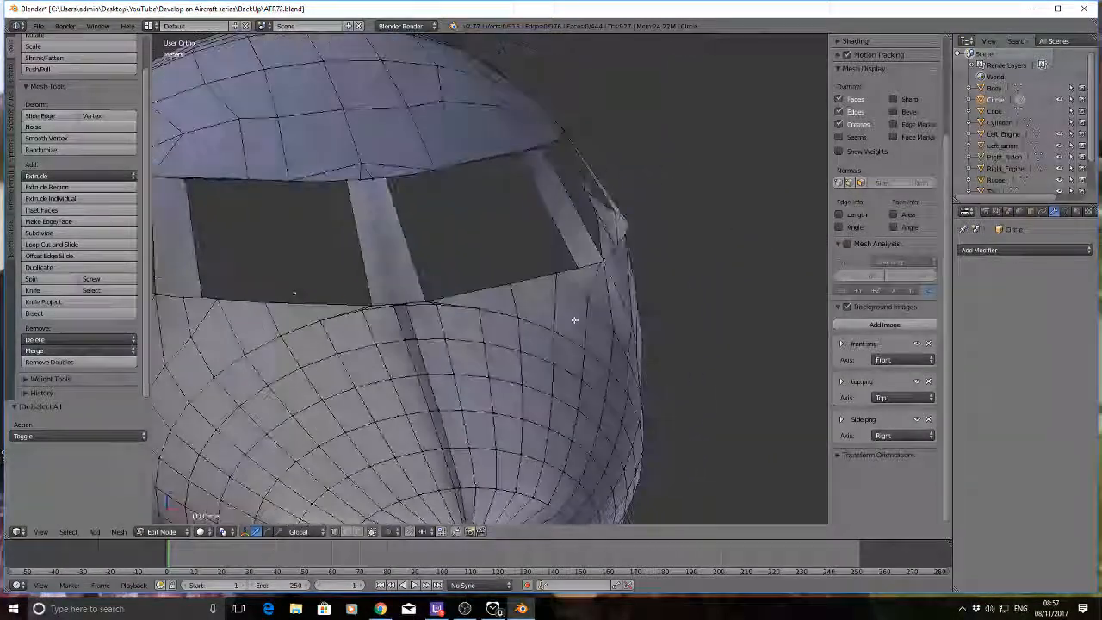
right_click(628, 221)
key(g)
key(x)
click(659, 222)
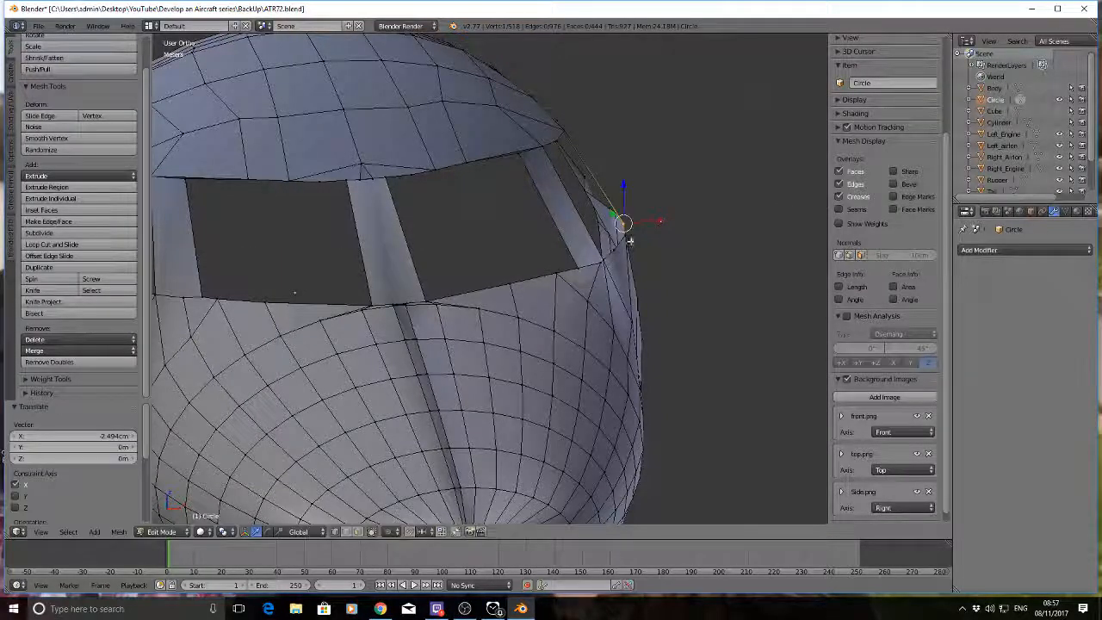
Step: Move the protruding outer vertex at the side window's lower edge -1.883 cm along X and the vertex just above it -1.123 cm along X
key(a)
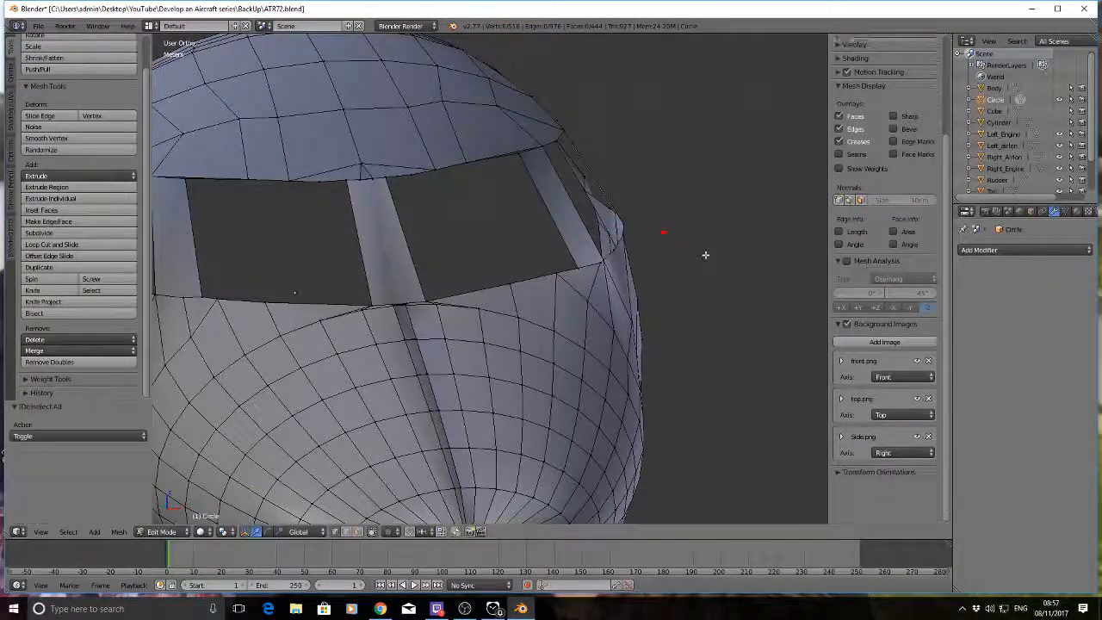
right_click(625, 222)
key(g)
key(x)
click(660, 222)
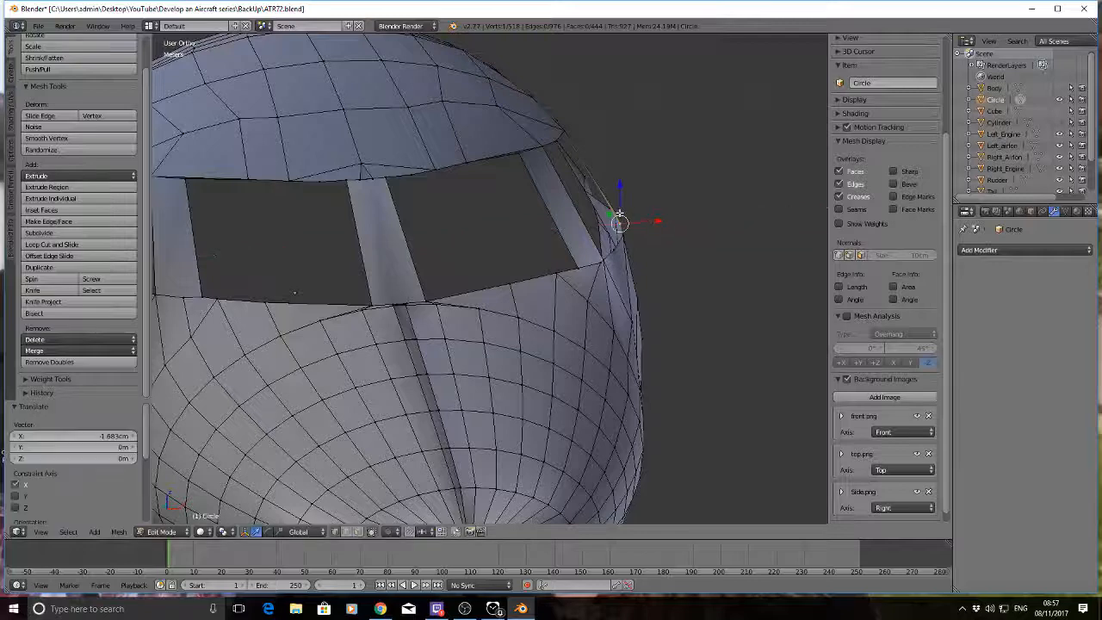
right_click(609, 205)
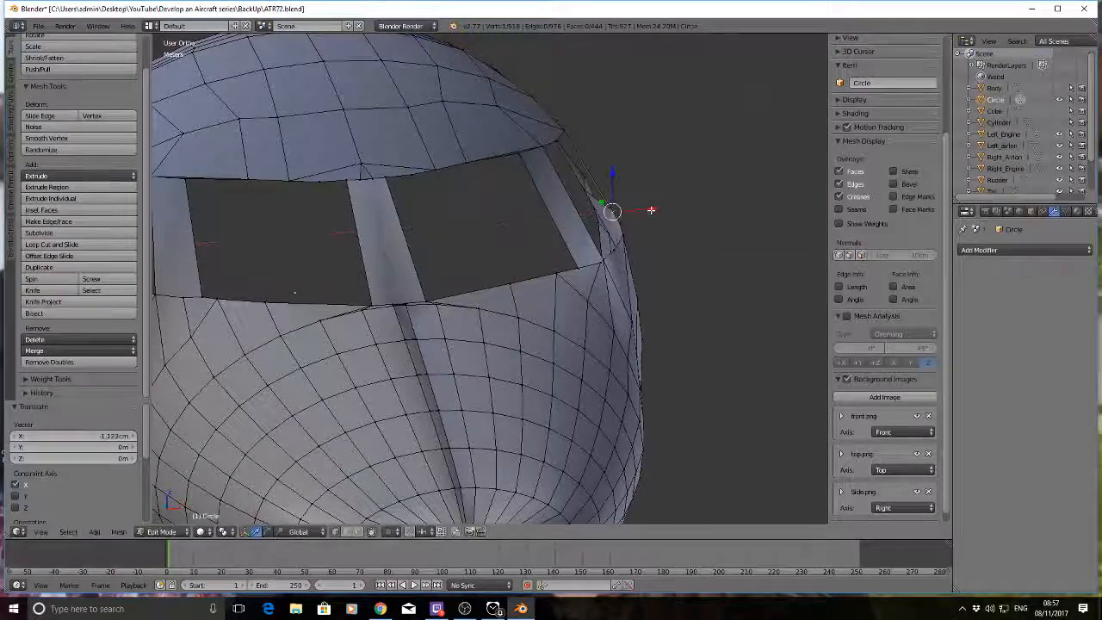
key(a)
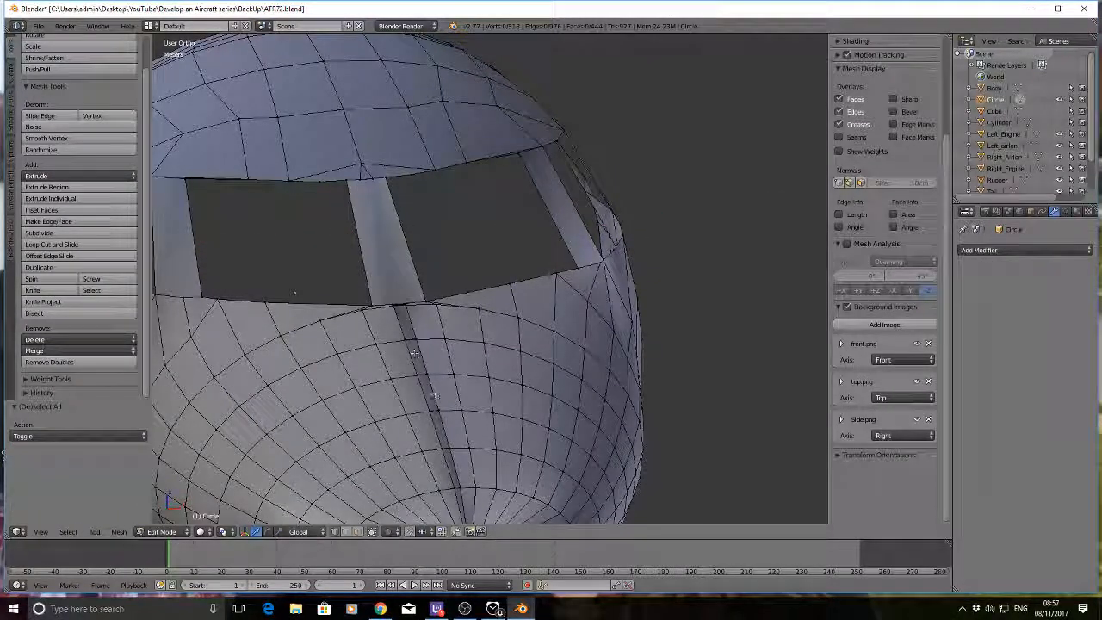
Step: Try deleting the column of duplicate vertices along the centreline seam below the centre window pillar, and undo the deletion
middle_drag(413, 353, 459, 379)
scroll(458, 378, up, 2)
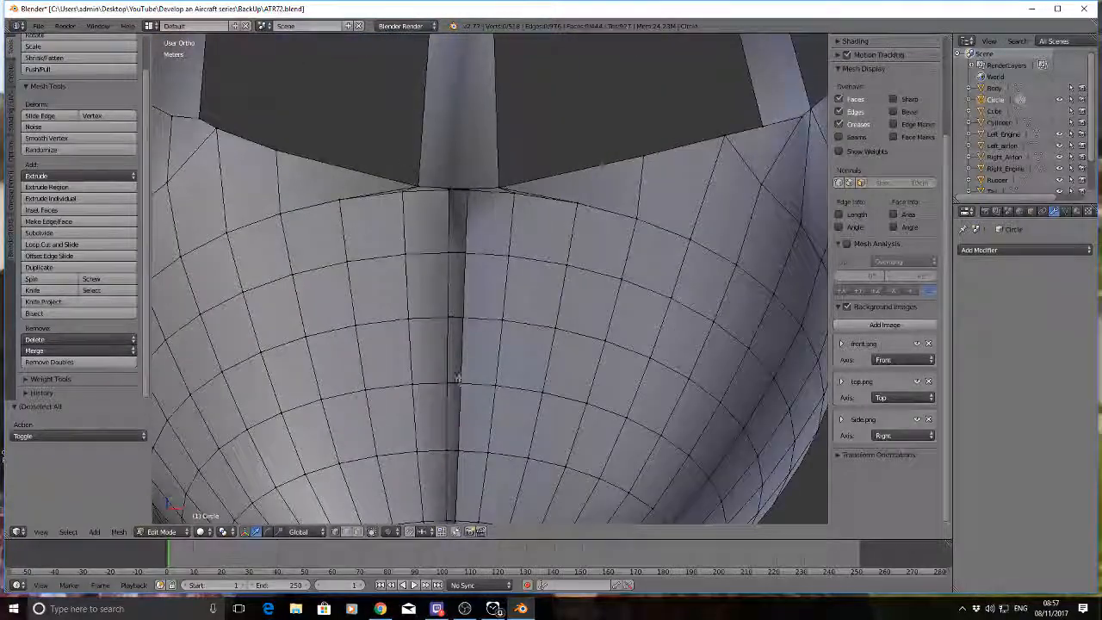
right_click(459, 381)
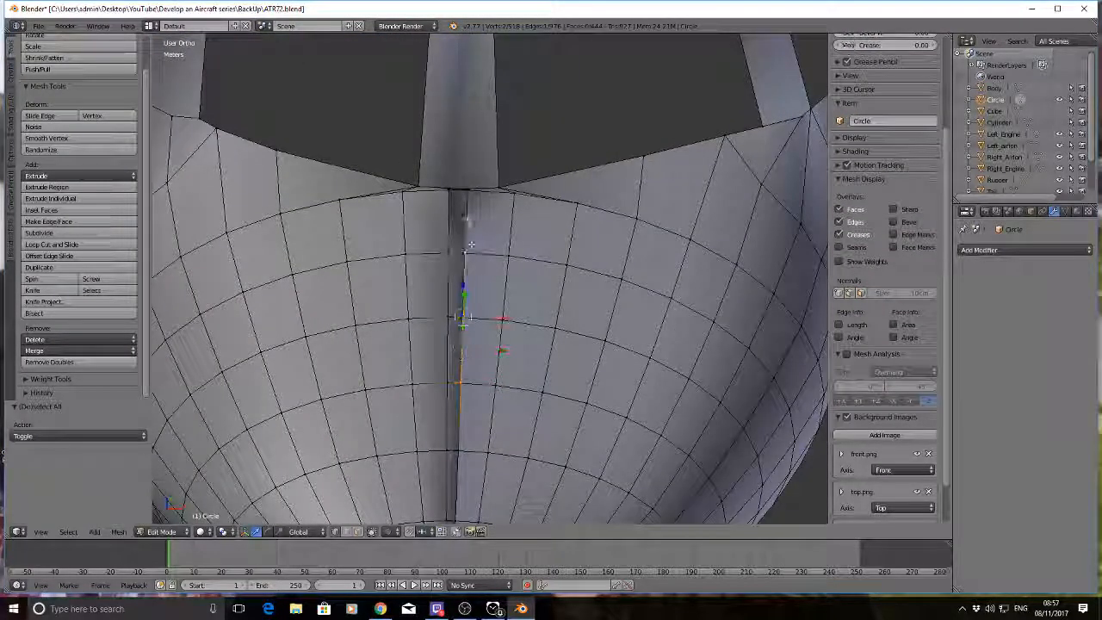
key(x)
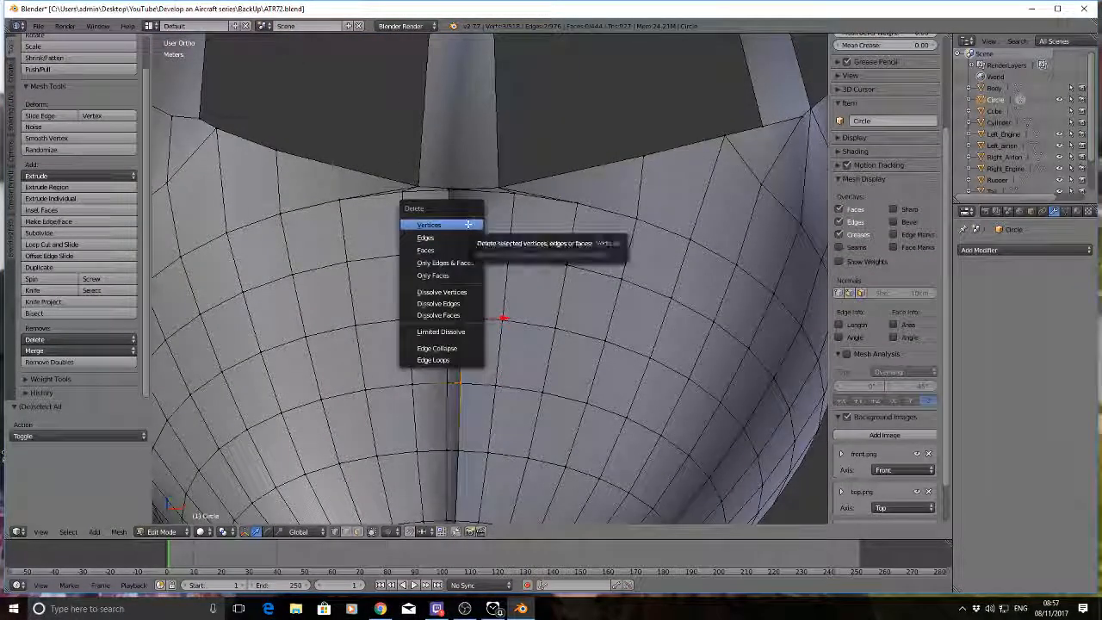
click(468, 225)
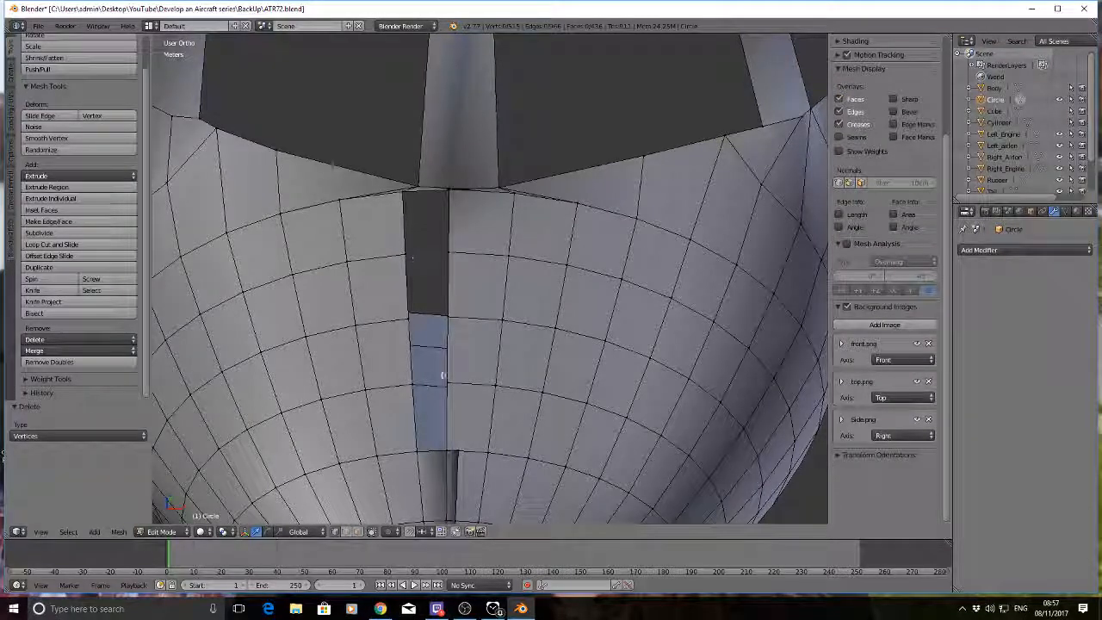
right_click(456, 450)
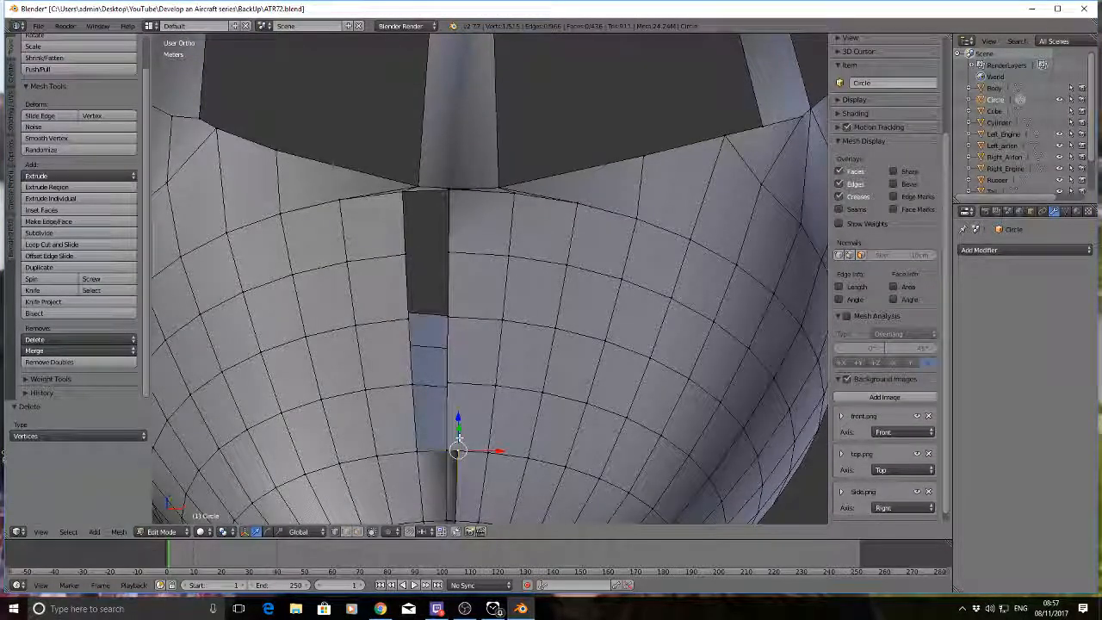
key(ctrl+z)
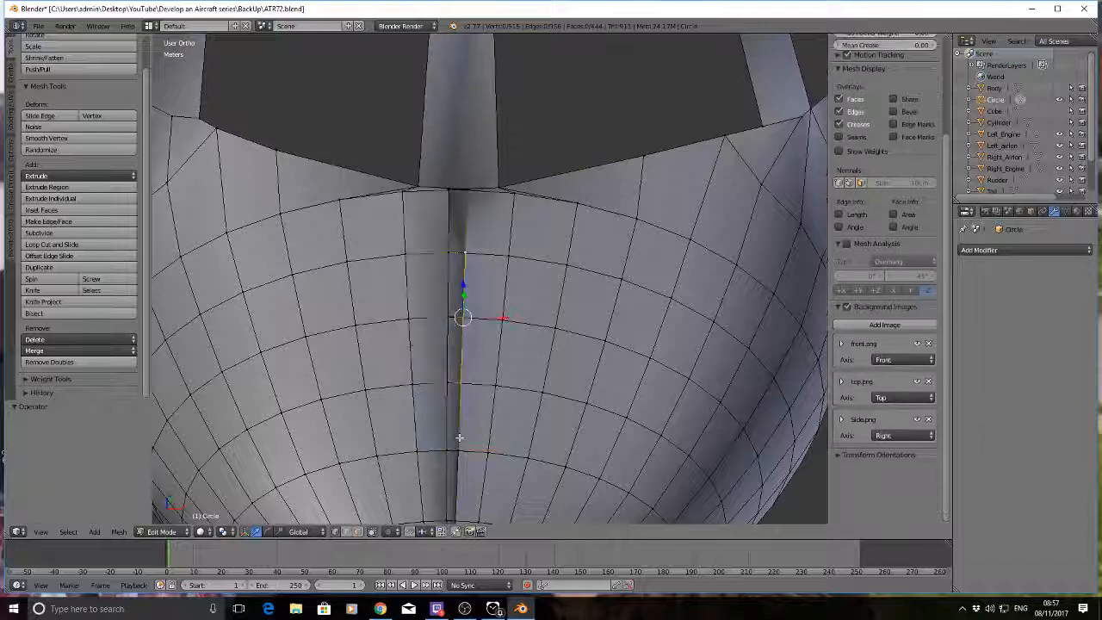
key(a)
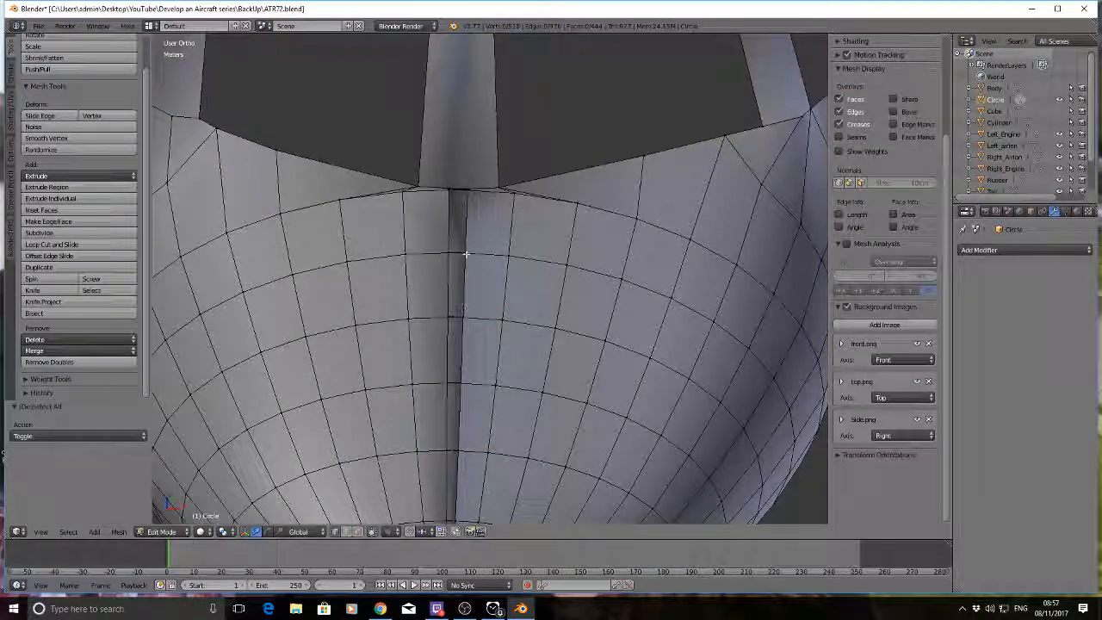
Step: Merge the upper three pairs of duplicate seam vertices below the centre pillar, each At Last onto the centreline vertex
right_click(459, 252)
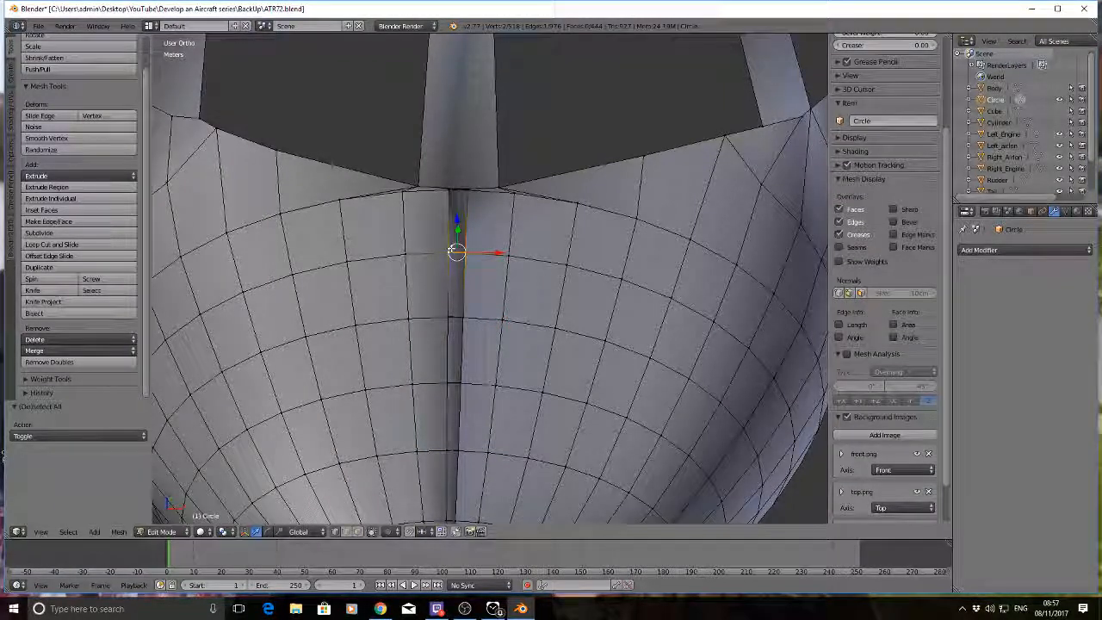
key(alt+m)
click(430, 239)
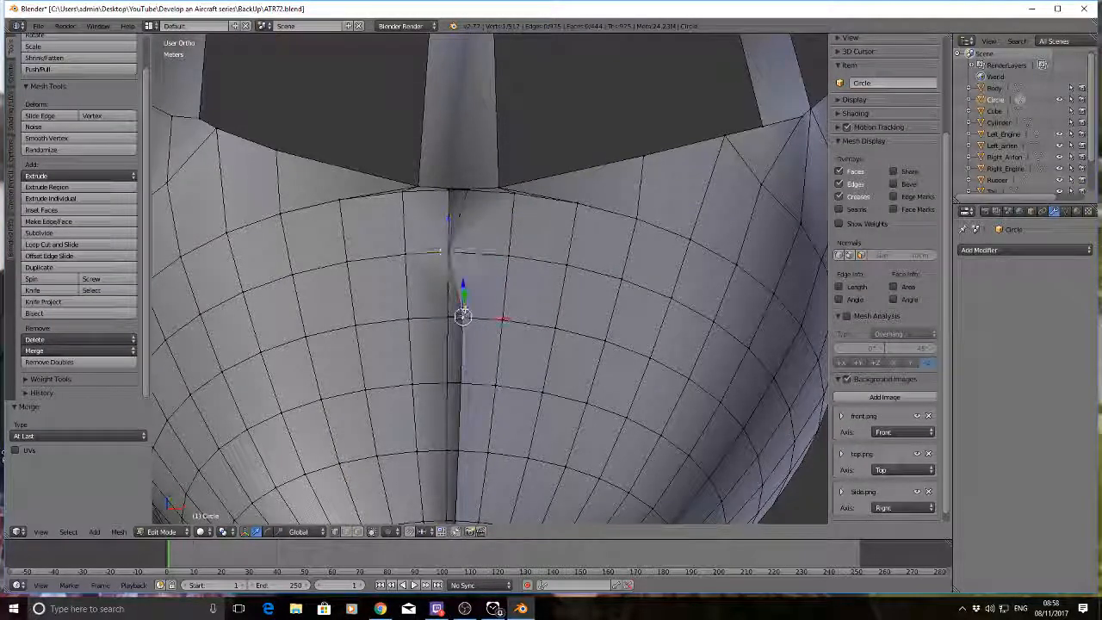
right_click(454, 317)
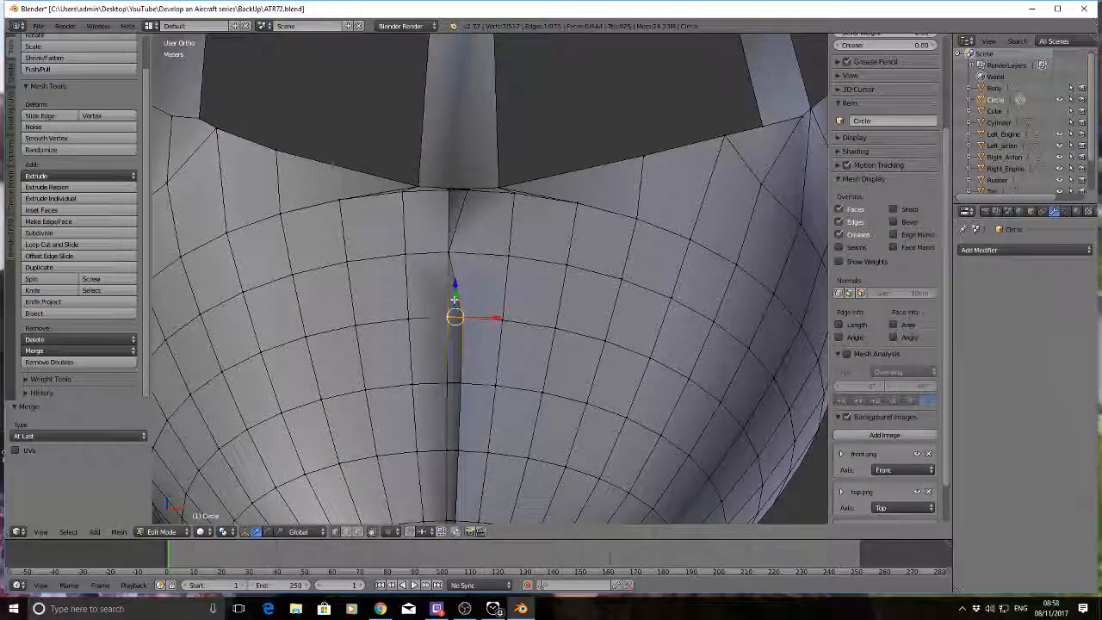
key(alt+m)
click(454, 300)
right_click(454, 382)
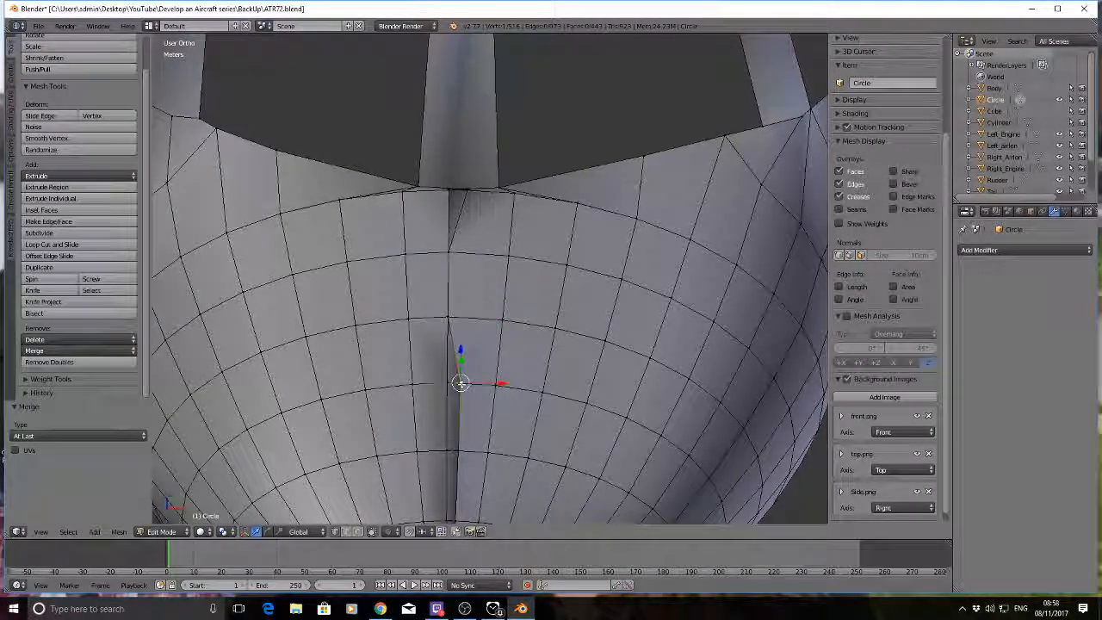
key(alt+m)
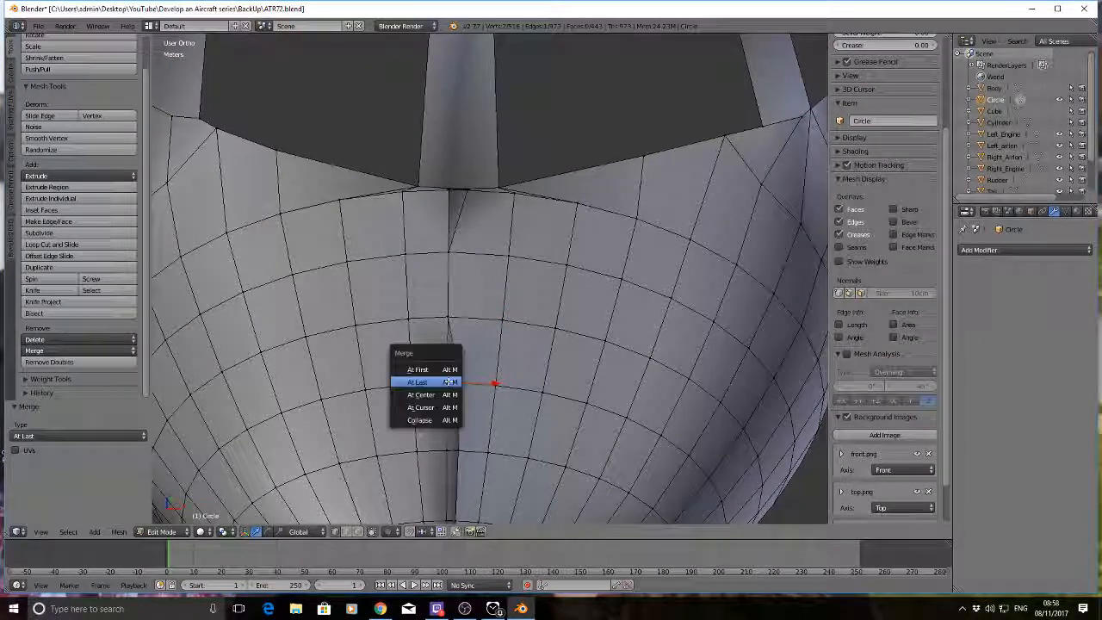
click(433, 379)
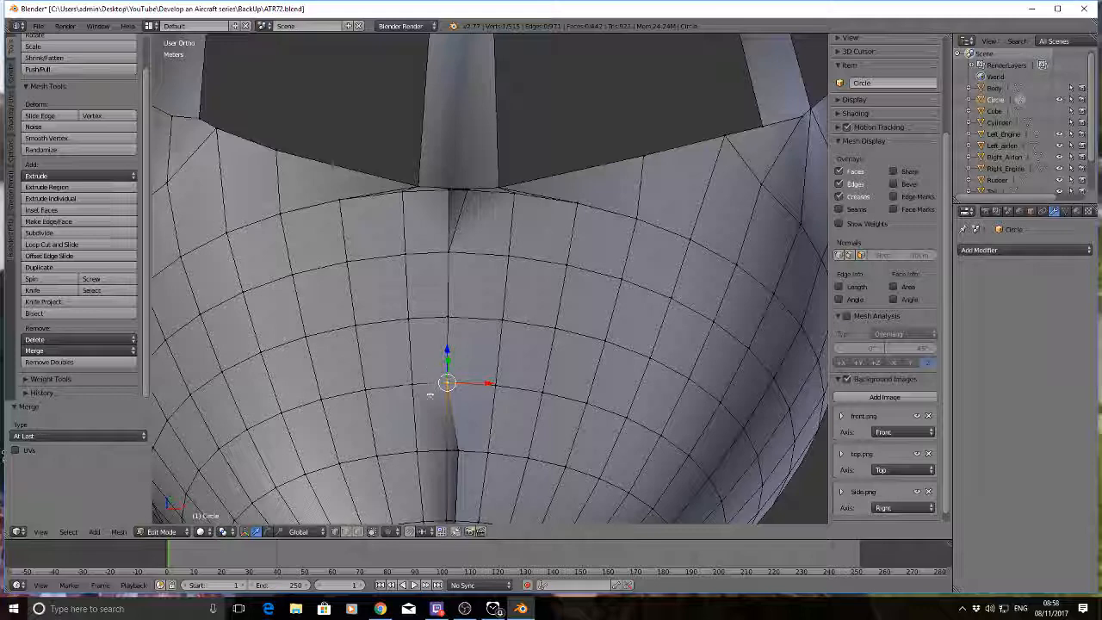
Step: Merge the next two pairs of duplicate seam vertices further down the nose, each At Last onto the centreline vertex
shift+middle_drag(430, 397, 450, 275)
right_click(478, 329)
shift+right_click(468, 330)
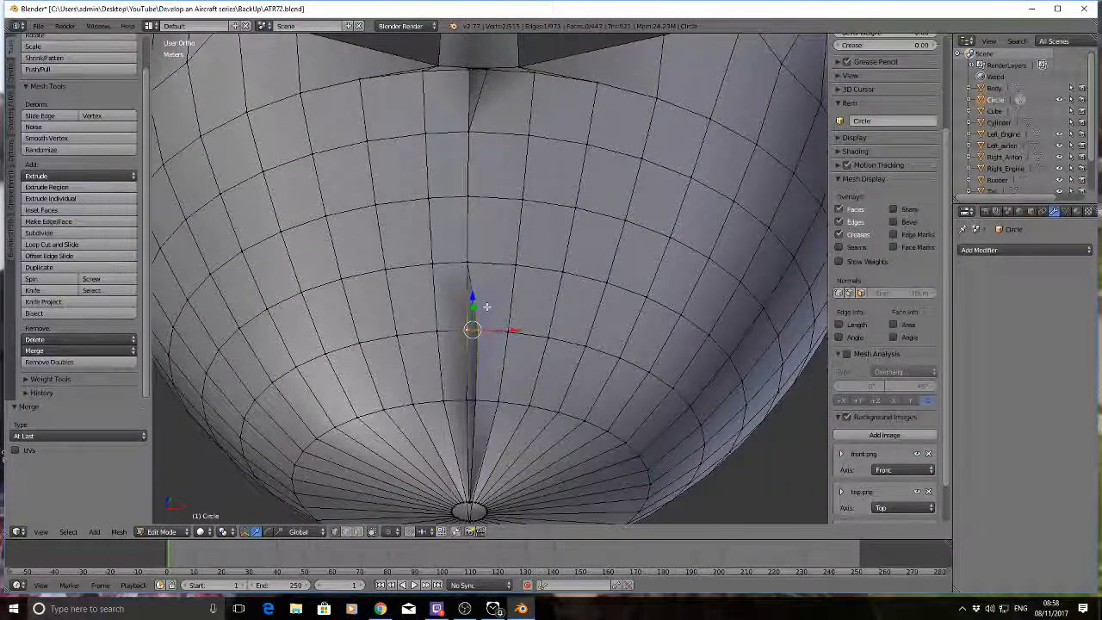
key(alt+m)
click(482, 303)
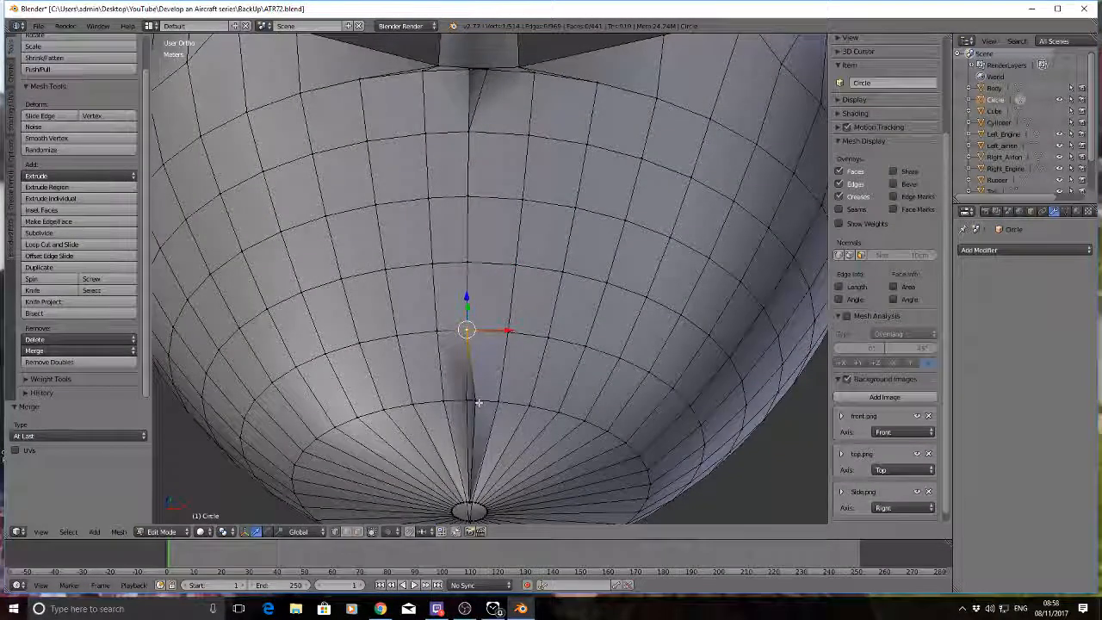
right_click(471, 399)
shift+right_click(466, 398)
key(alt+m)
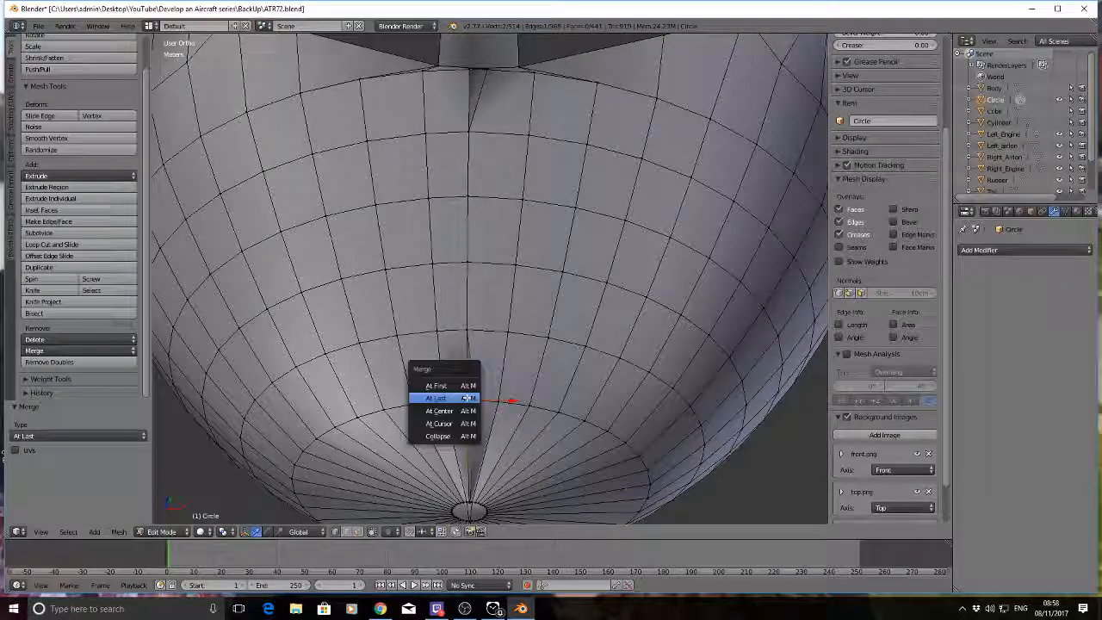
click(466, 394)
key(a)
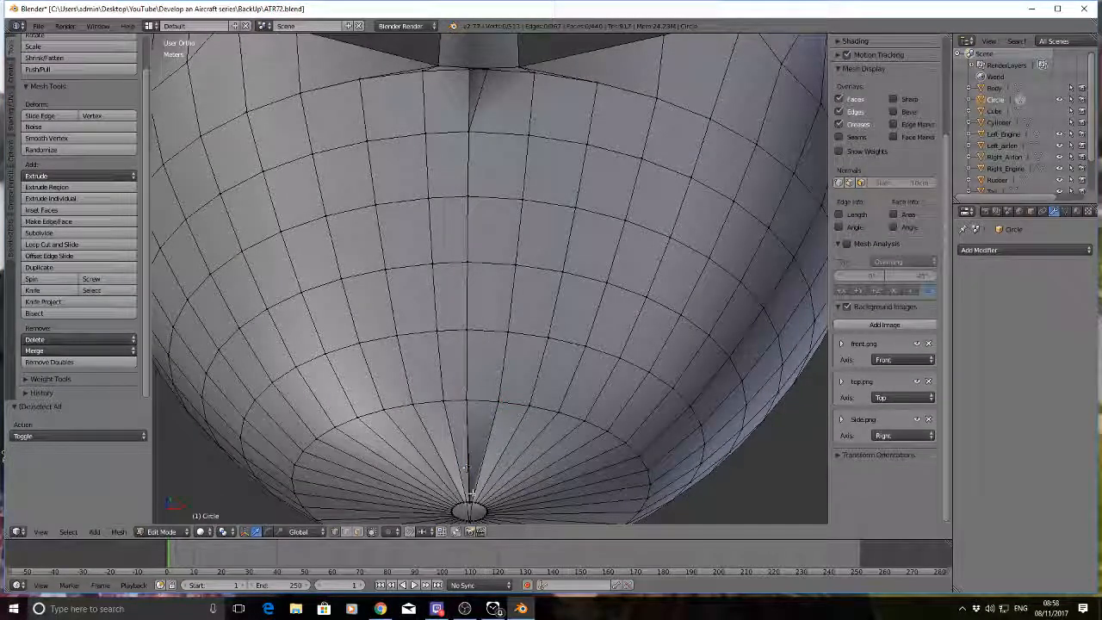
Step: Merge the duplicate seam vertices on the small ring at the nose tip with At Last, closing the seam there
shift+middle_drag(472, 496, 505, 332)
scroll(505, 333, up, 5)
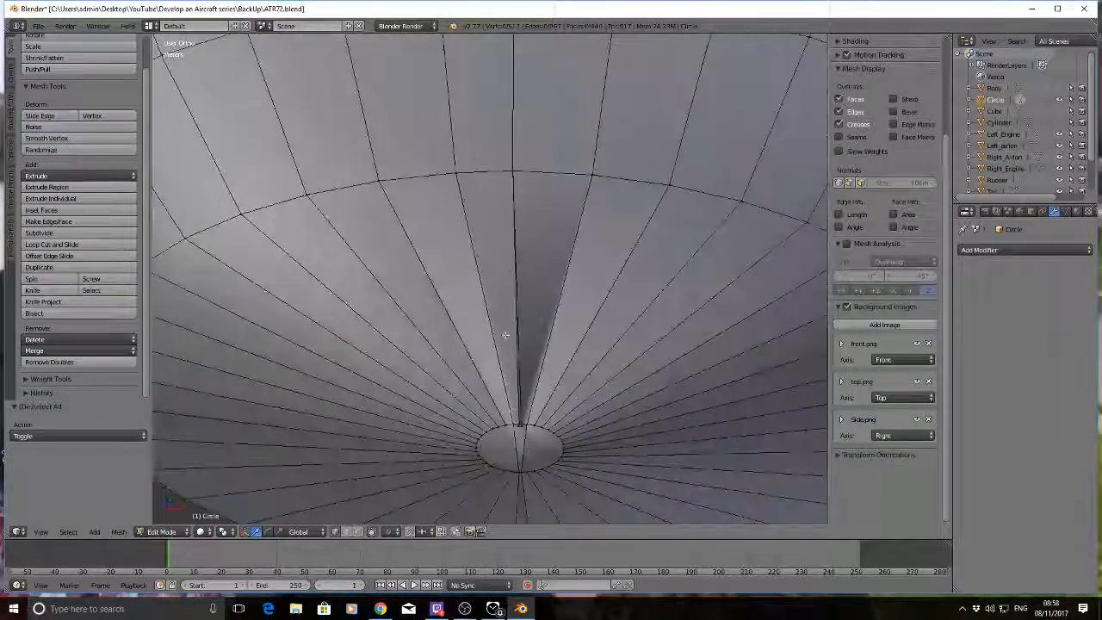
right_click(523, 422)
shift+right_click(520, 397)
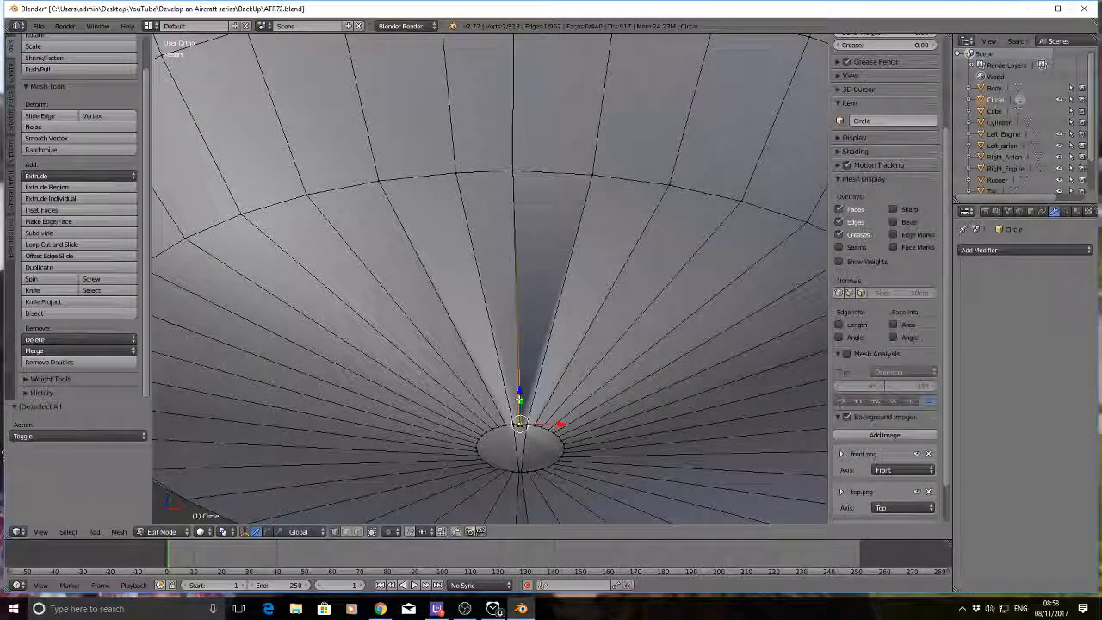
key(alt+m)
click(519, 399)
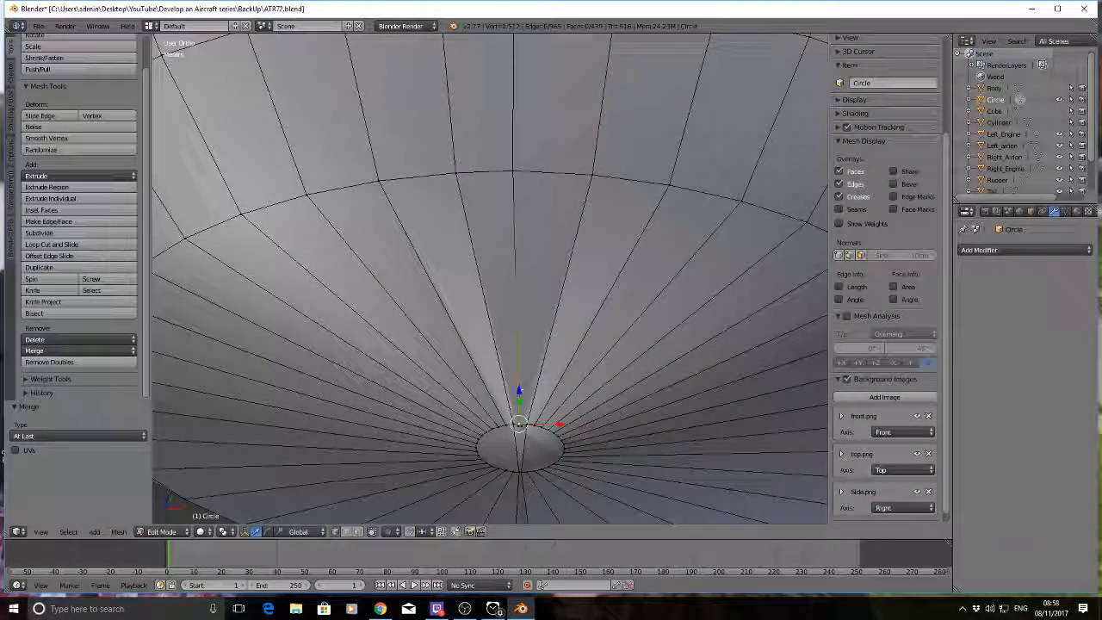
Step: Merge the two duplicate vertices on the lower edge of the centre window pillar with At Last
scroll(518, 438, up, 4)
middle_drag(518, 438, 540, 228)
right_click(576, 158)
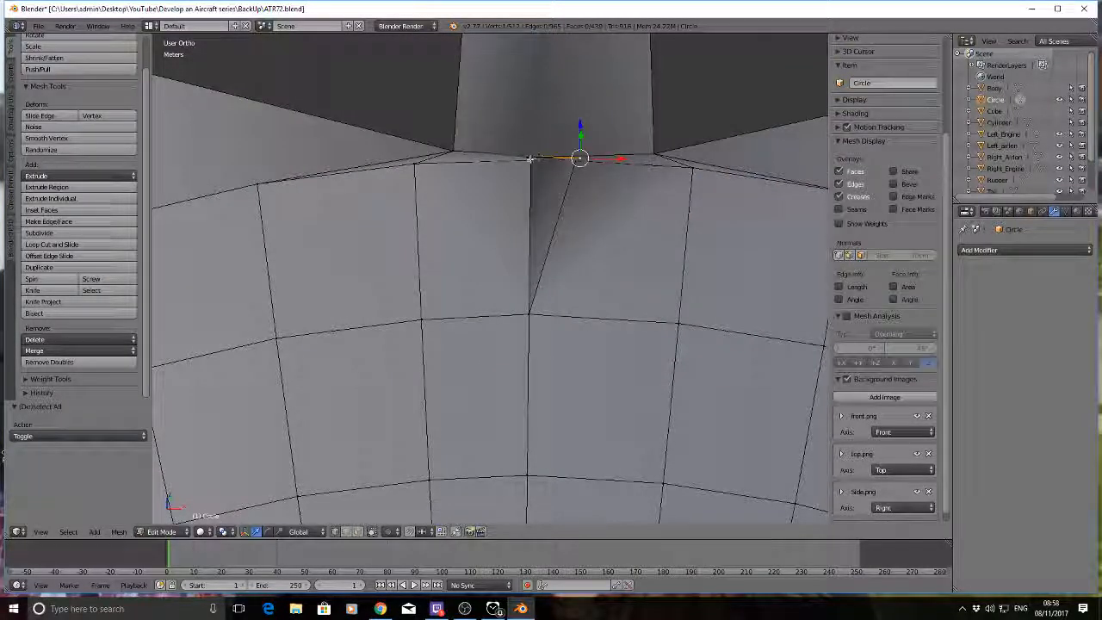
key(alt+m)
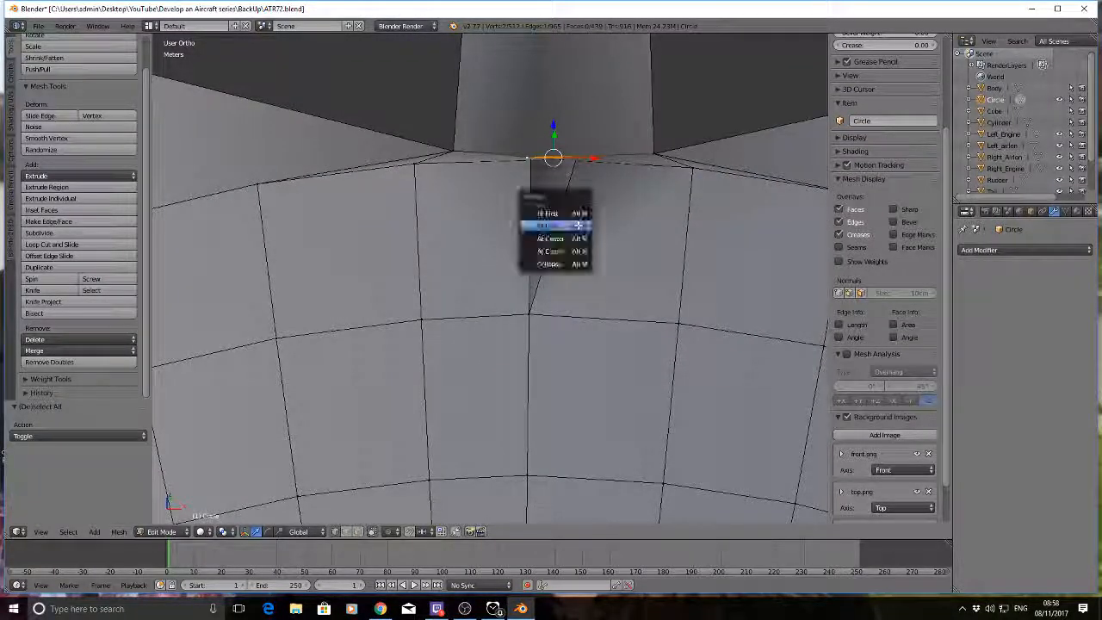
click(578, 226)
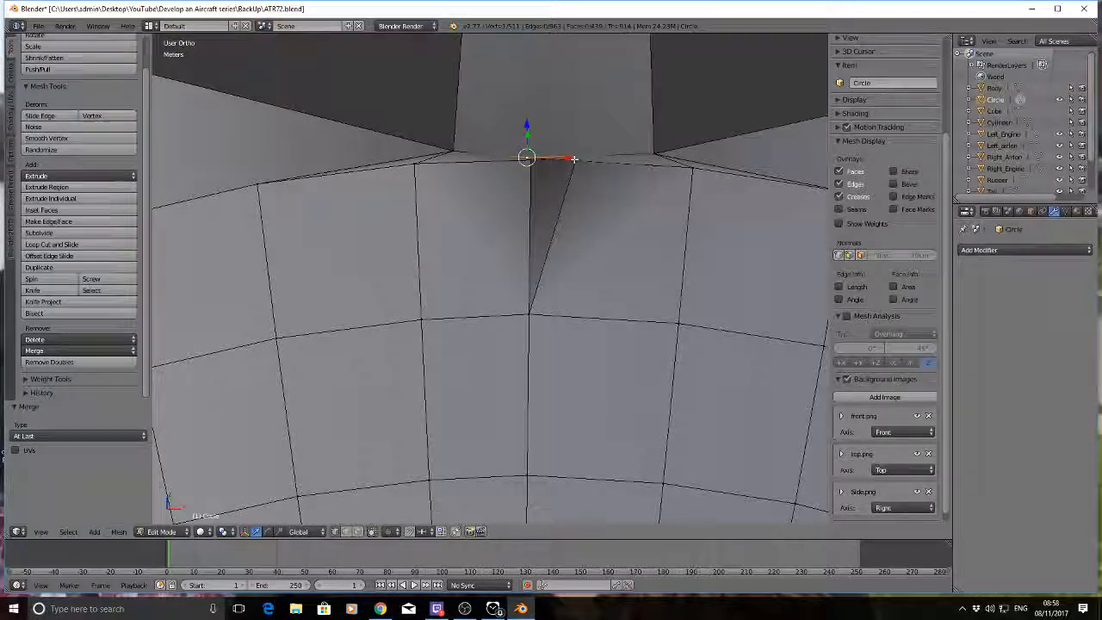
Step: Switch to textured viewport shading and merge the top corners of the remaining triangular gap below the centre pillar, At Last onto the centreline vertex
scroll(590, 192, up, 2)
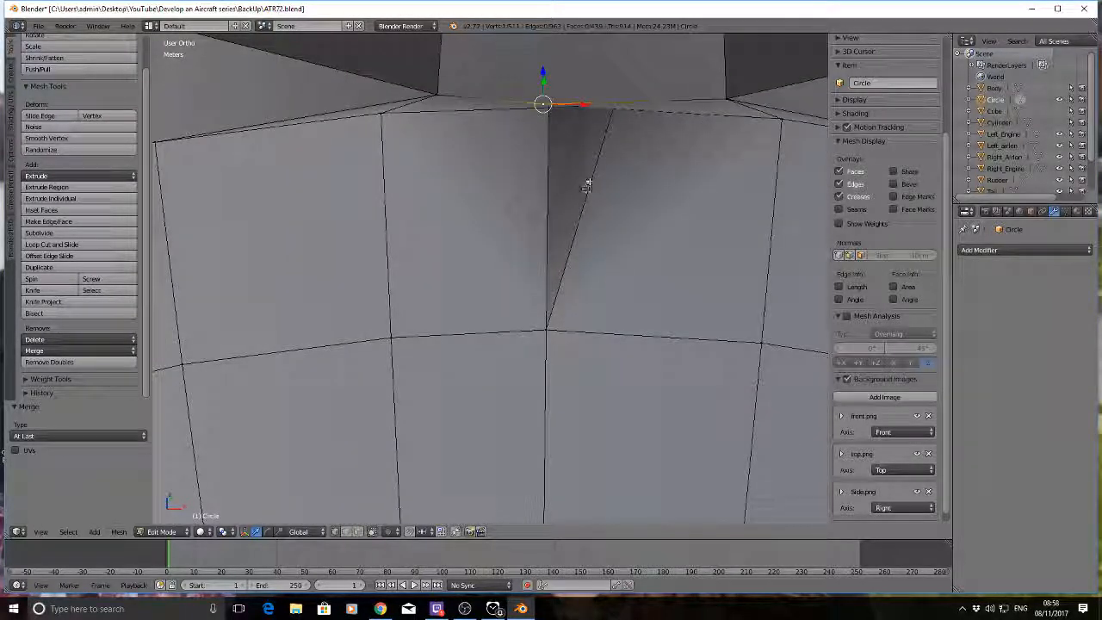
key(alt+z)
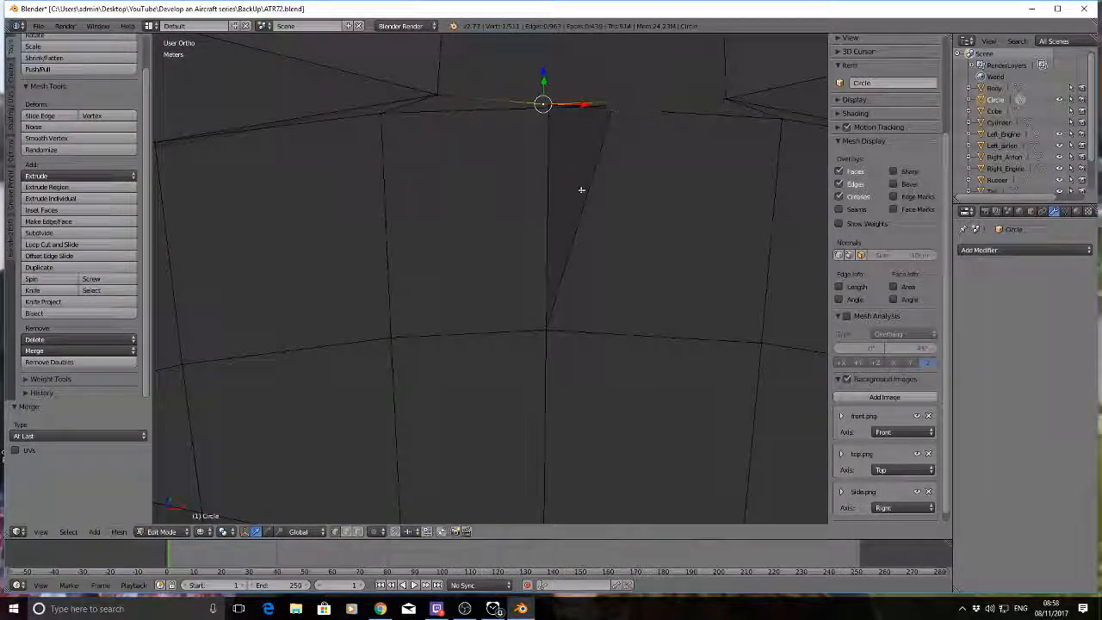
right_click(613, 108)
shift+right_click(552, 107)
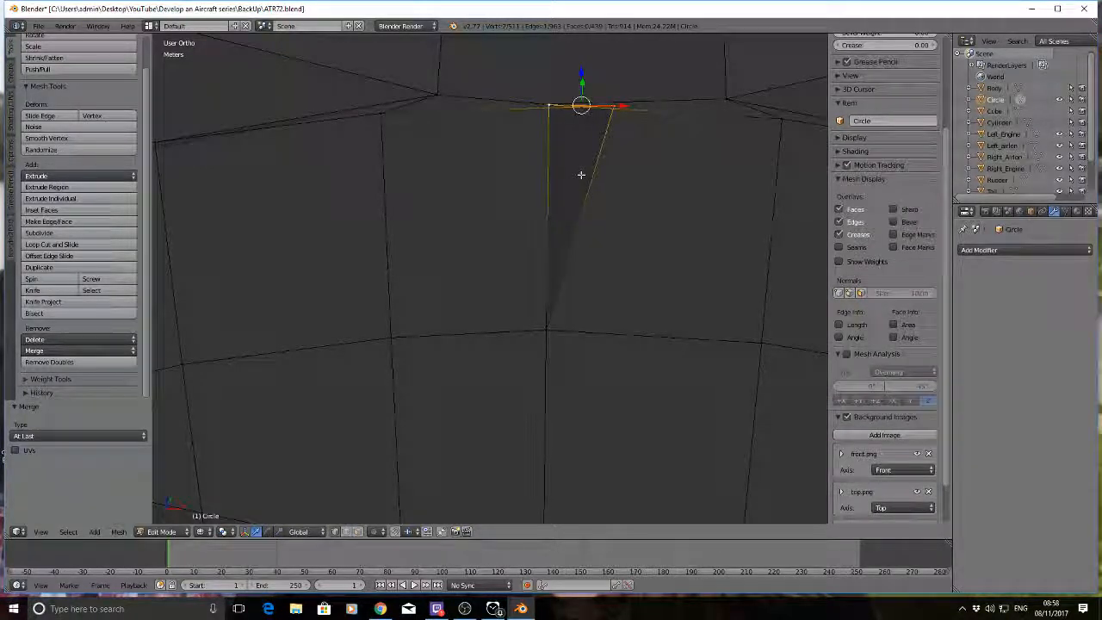
key(alt+m)
click(580, 175)
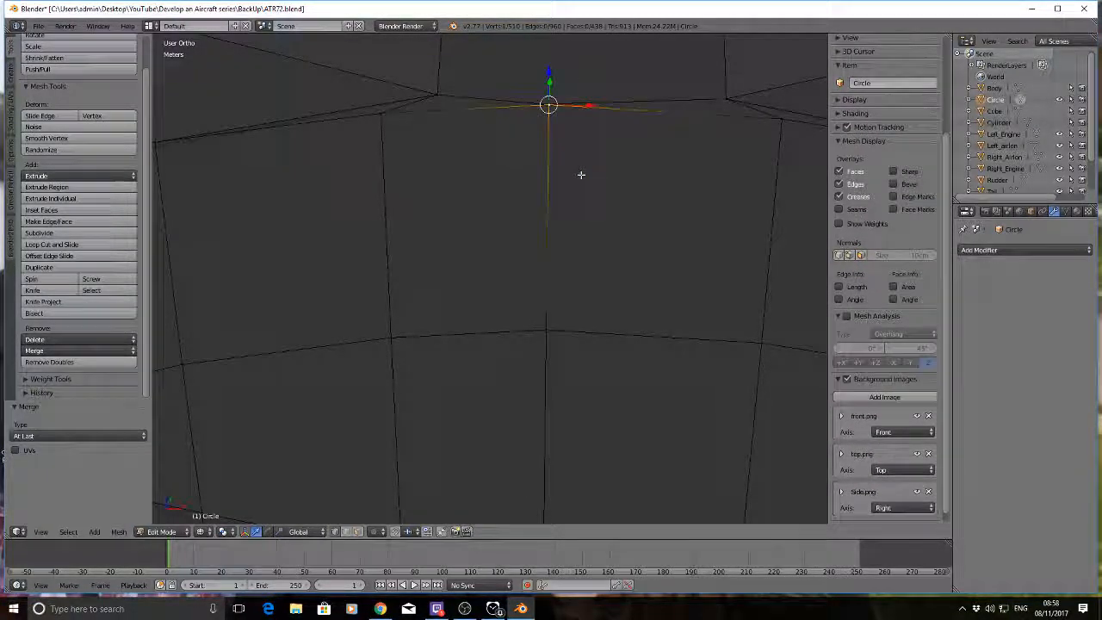
Step: Merge the pillar's base vertex with the adjacent top centreline vertex of the nose using At Last, and return the viewport to solid shading
key(a)
right_click(540, 106)
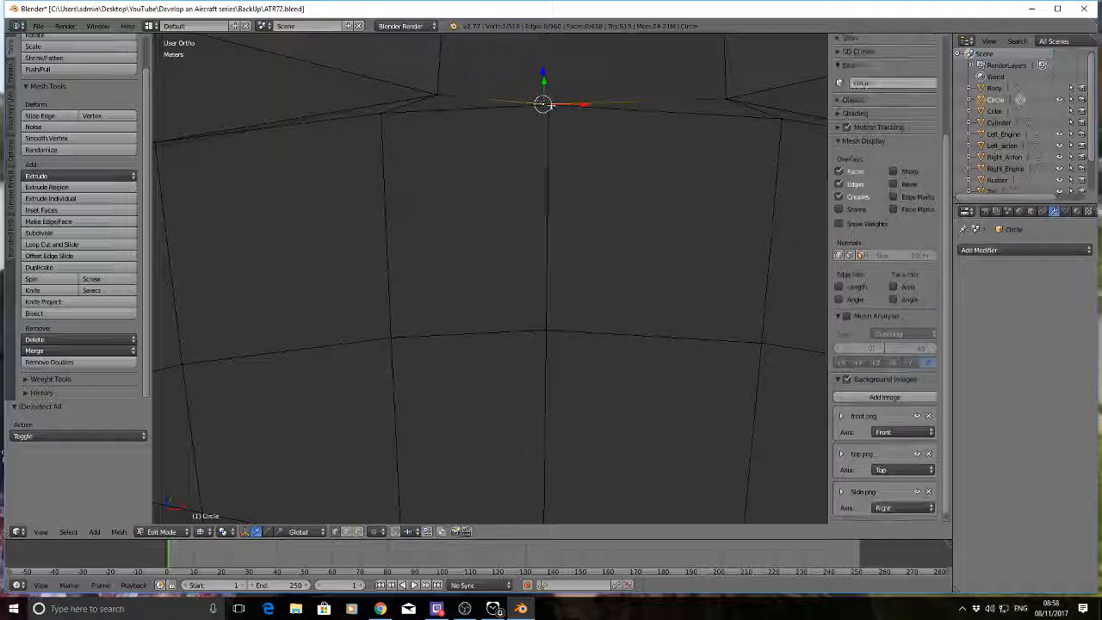
key(alt+m)
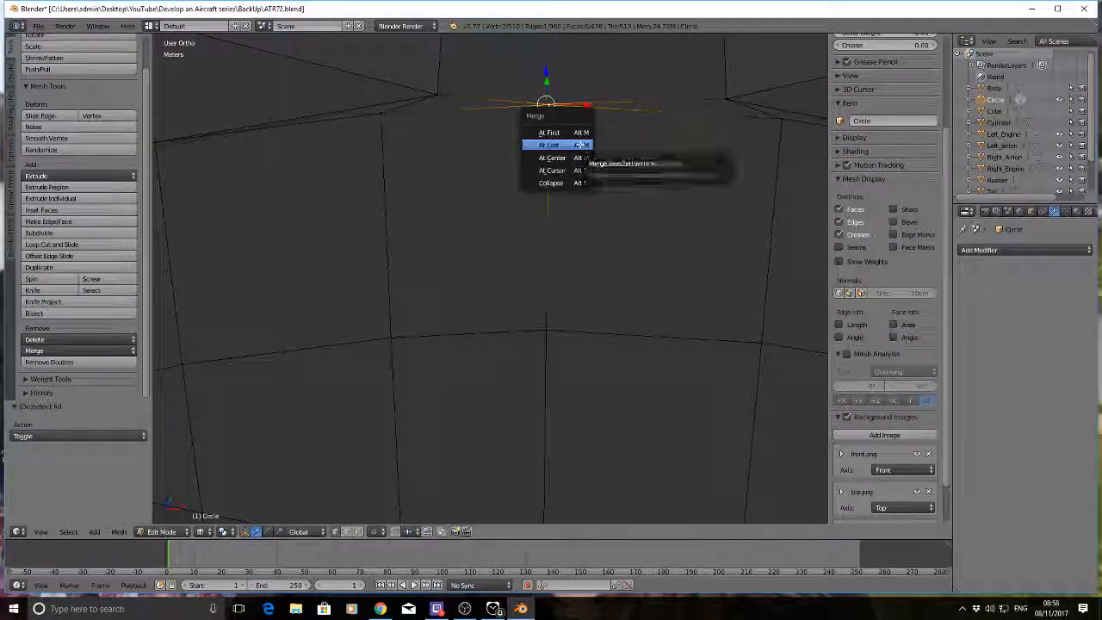
click(575, 145)
key(a)
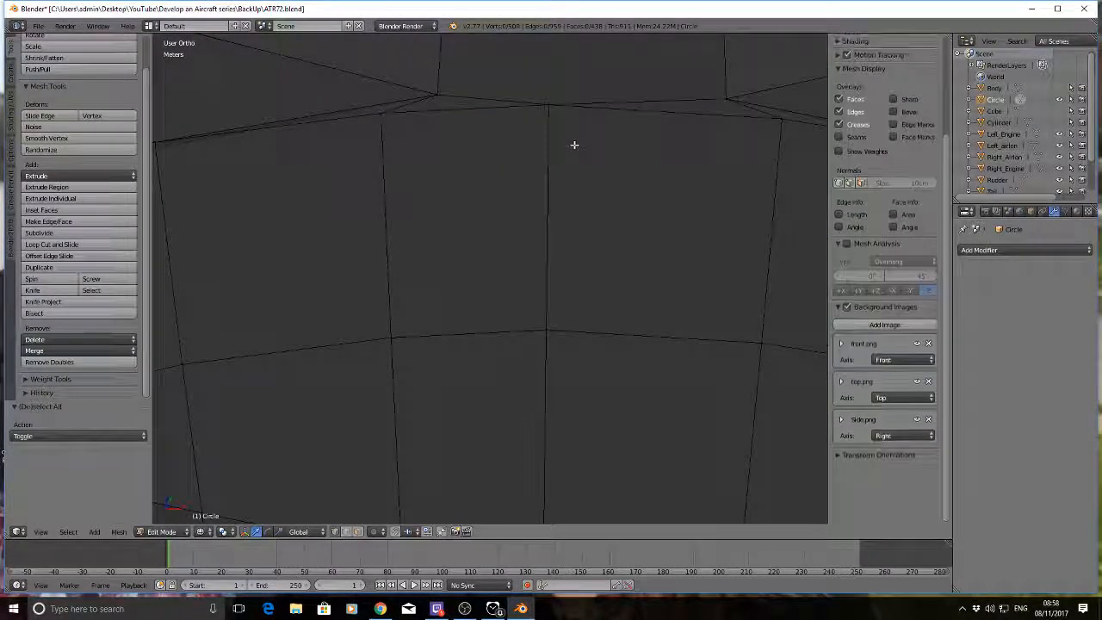
scroll(573, 172, down, 5)
key(z)
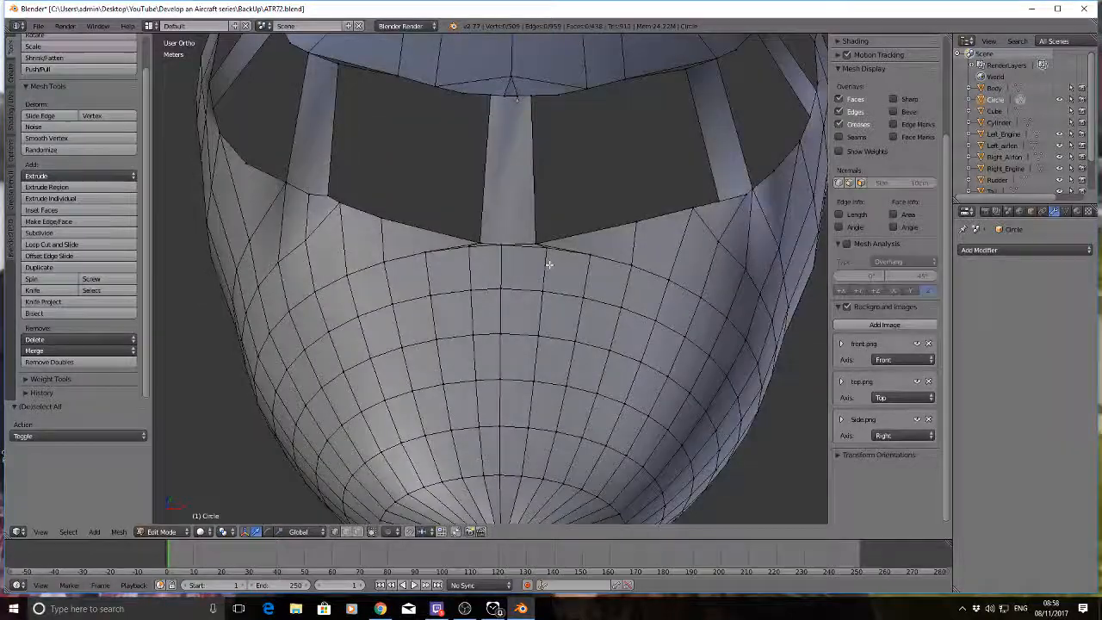
Step: Inspect the smooth-shaded nose and cockpit windows from several angles in Object Mode, and return to Edit Mode
key(Tab)
middle_drag(476, 311, 434, 300)
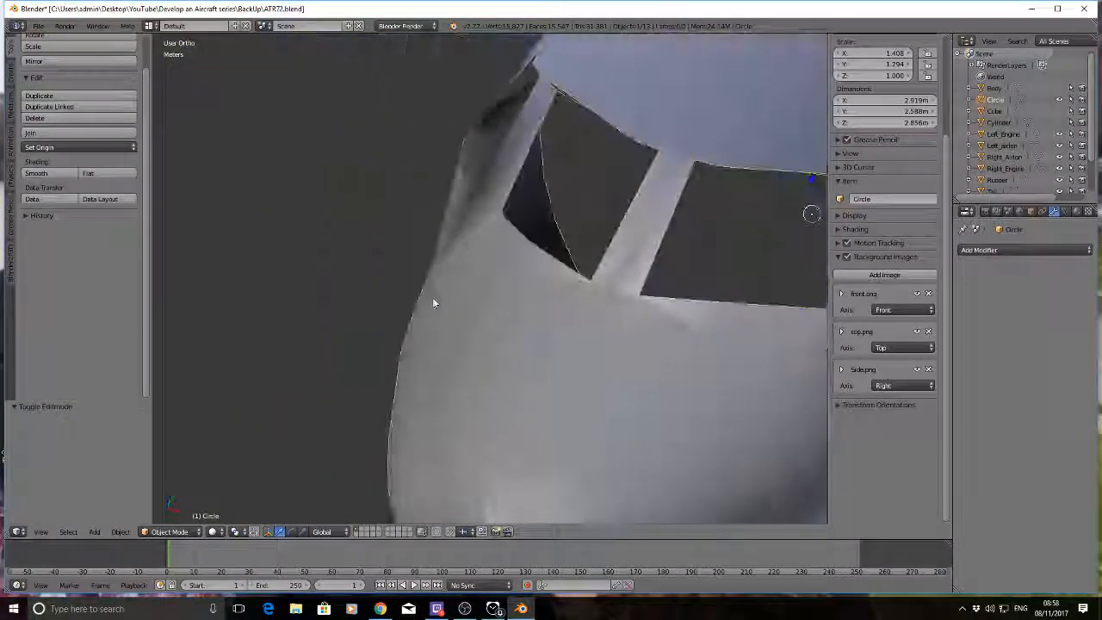
scroll(433, 301, down, 4)
middle_drag(452, 338, 752, 422)
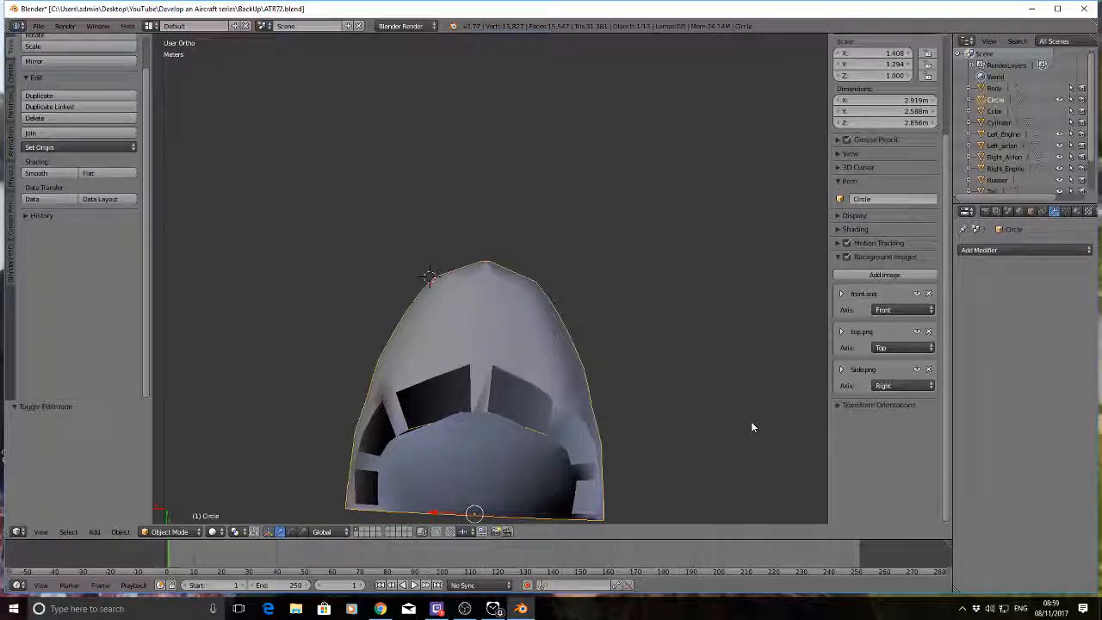
key(z)
key(z)
key(Tab)
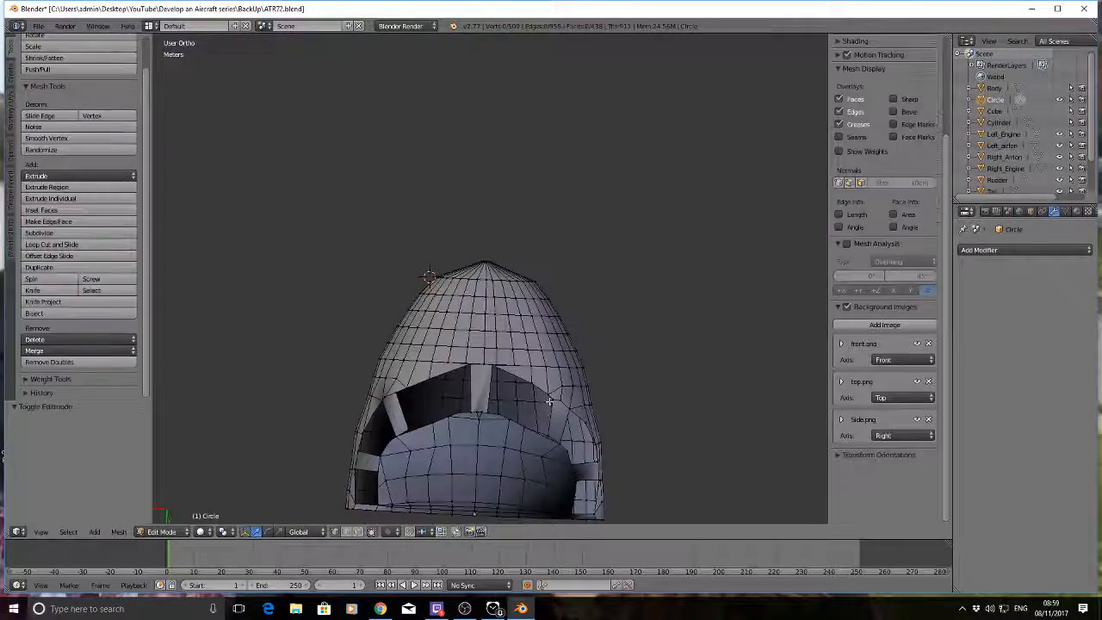
Step: Move the vertex beside the side window pillar about 3 cm outward along the X axis
right_click(379, 401)
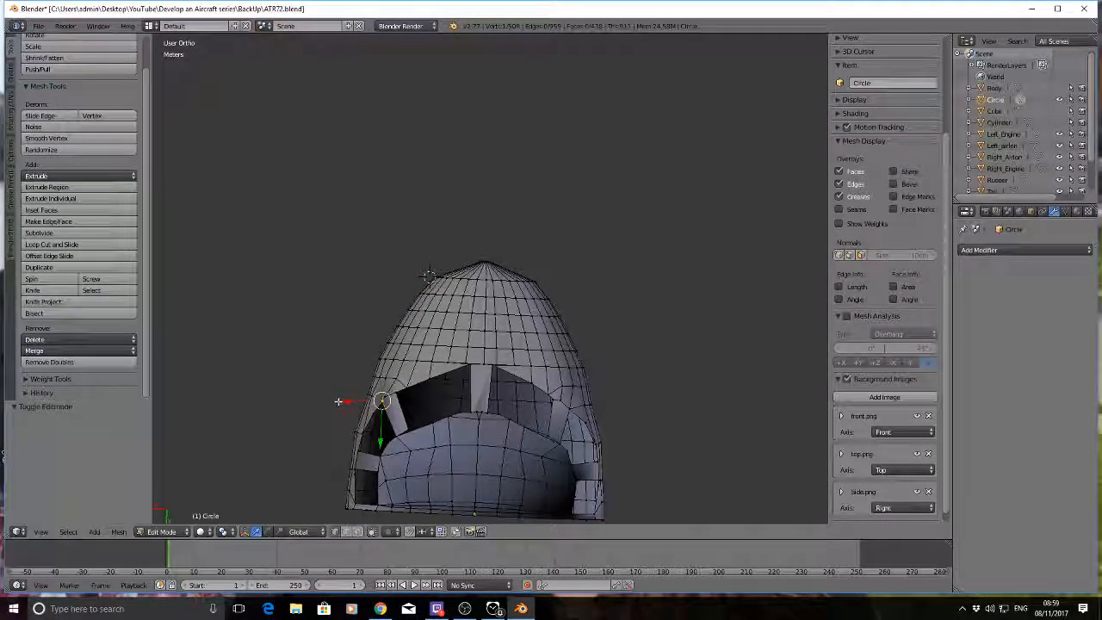
key(g)
key(x)
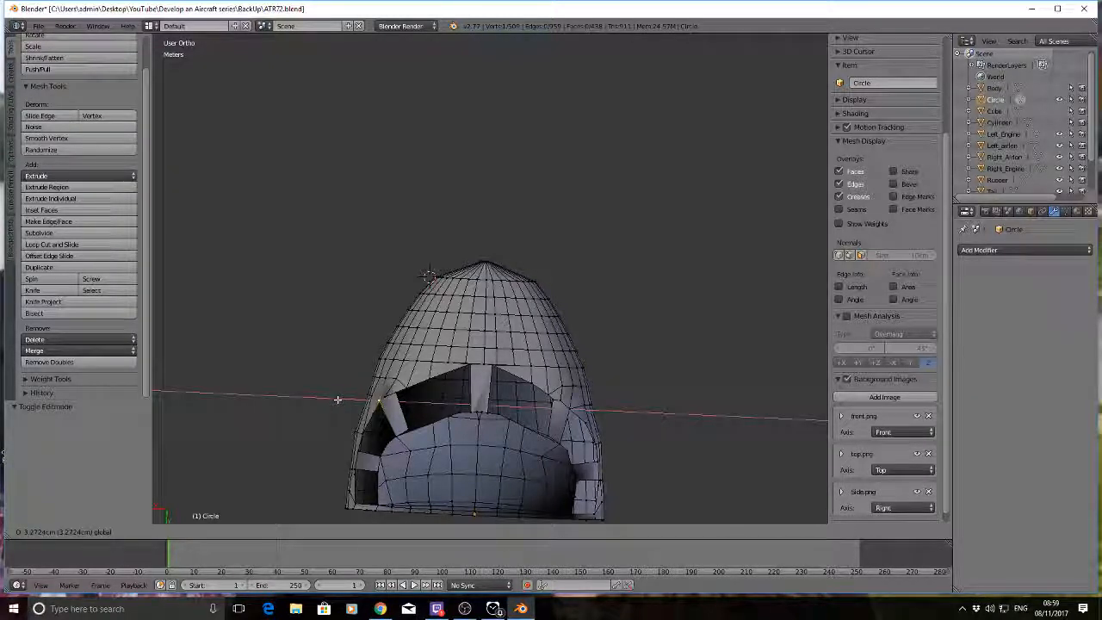
click(339, 399)
key(a)
Step: In the wireframe right view, select the nose's open rear edge ring and extrude it 24.174 m along Y to the end of the tail
key(z)
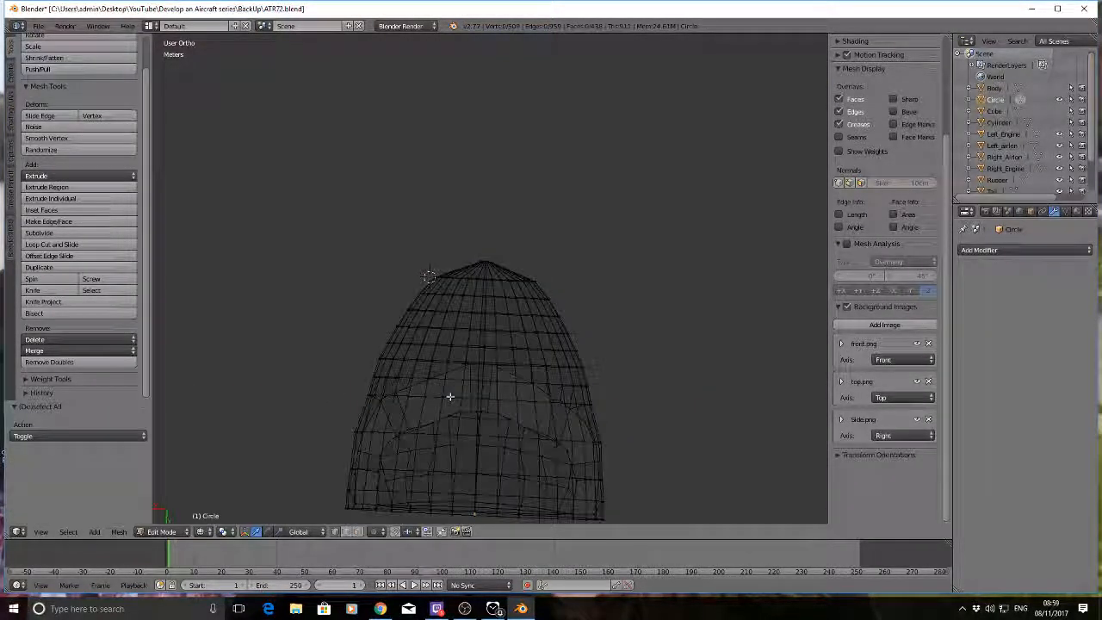
middle_drag(560, 391, 364, 279)
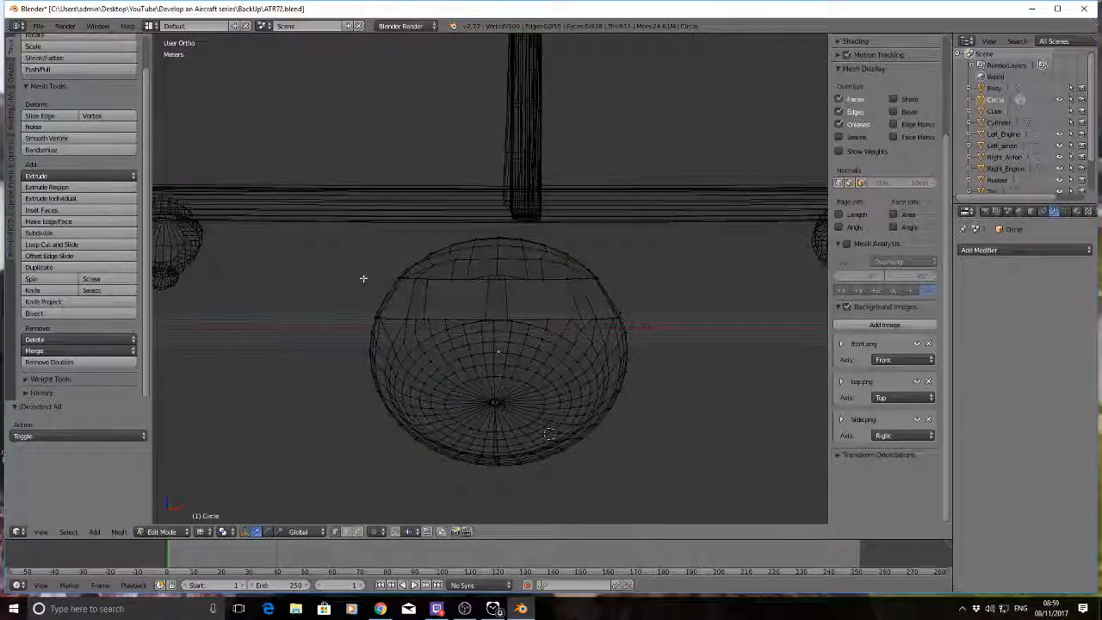
key(KP_3)
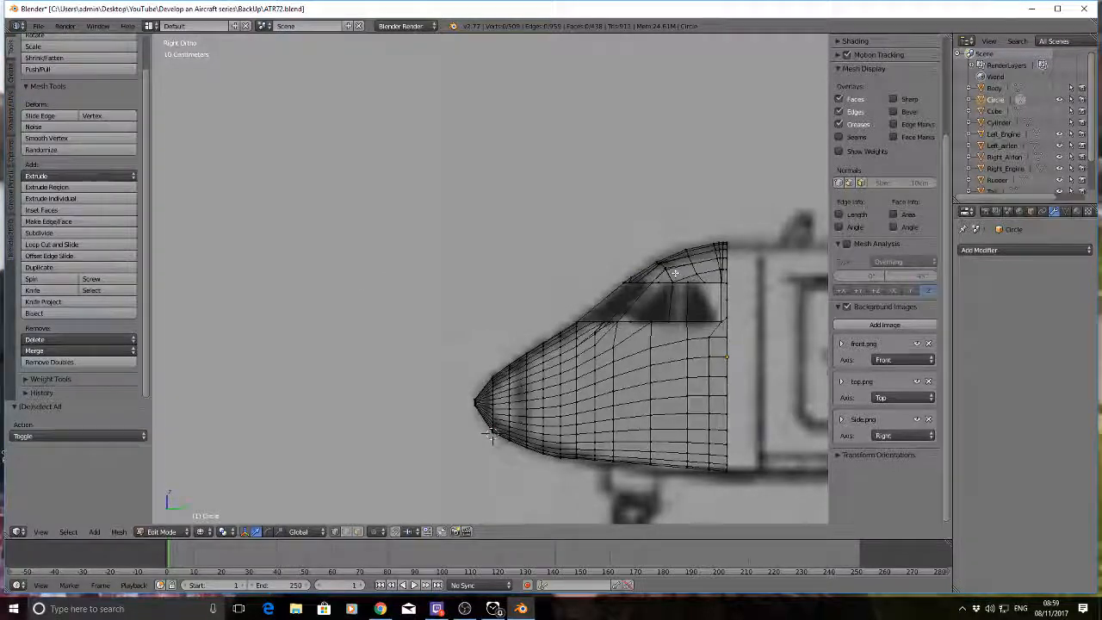
scroll(675, 276, down, 3)
shift+middle_drag(714, 327, 559, 301)
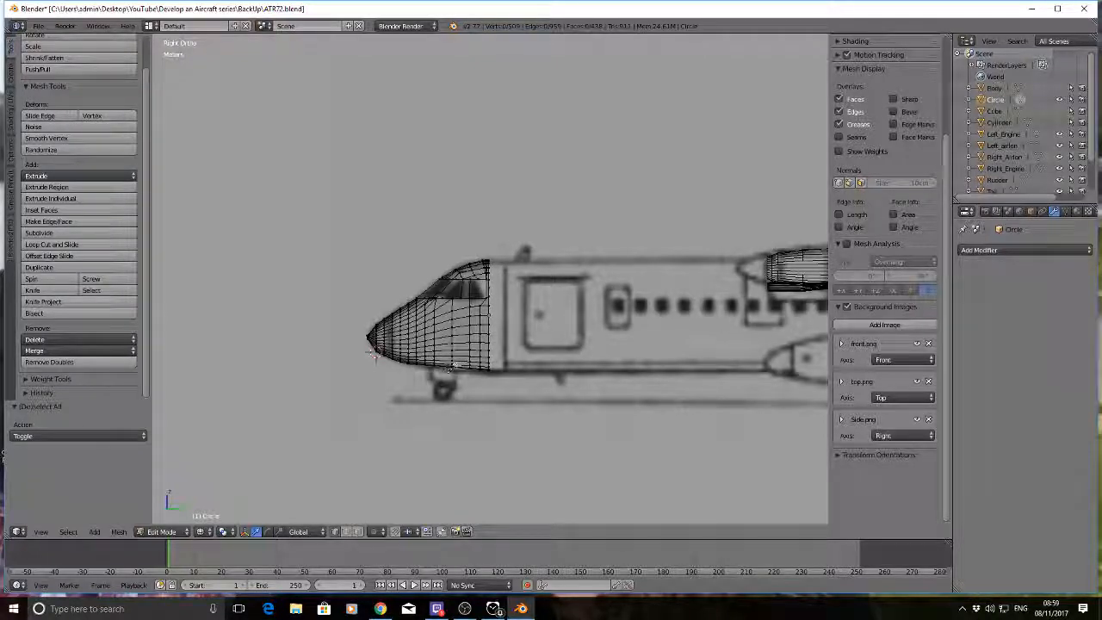
scroll(480, 251, up, 6)
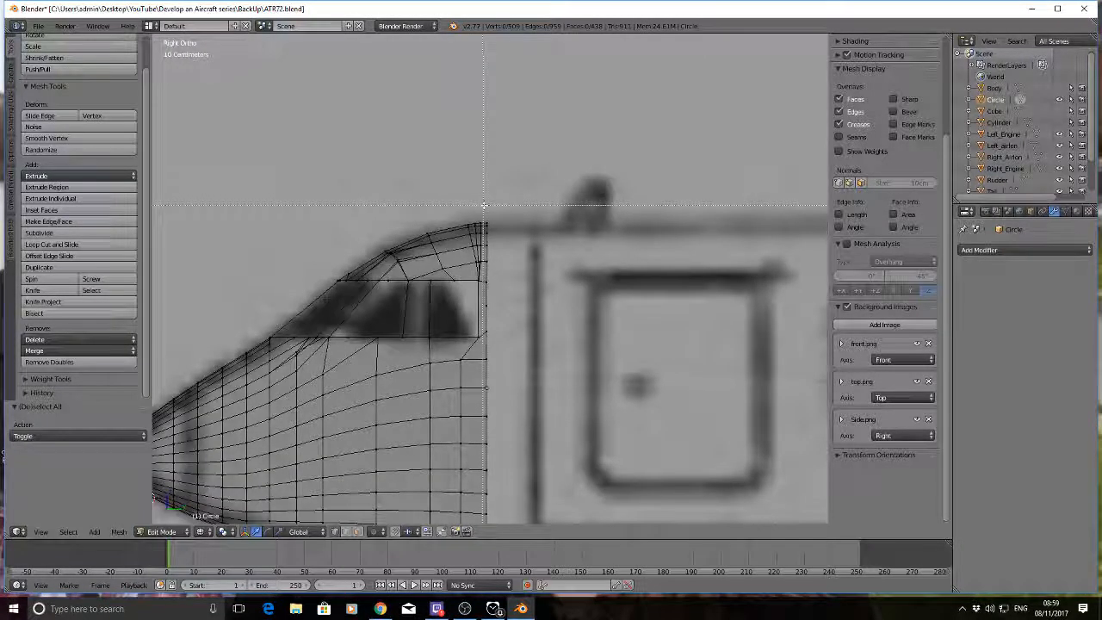
drag(525, 525, 527, 524)
scroll(499, 424, down, 2)
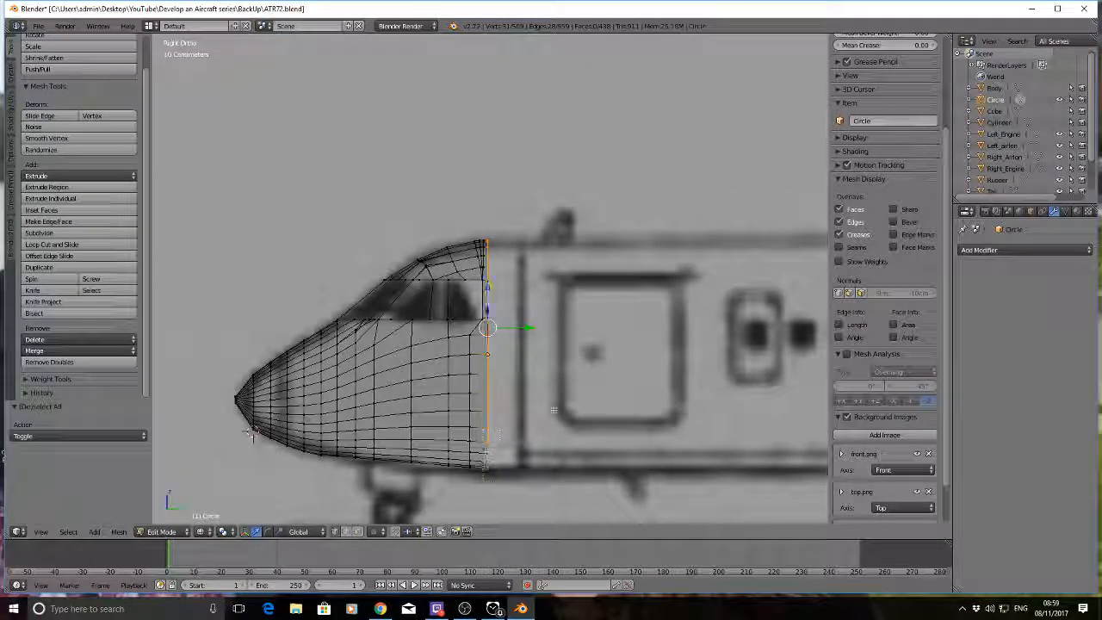
scroll(542, 312, down, 7)
shift+middle_drag(585, 303, 502, 350)
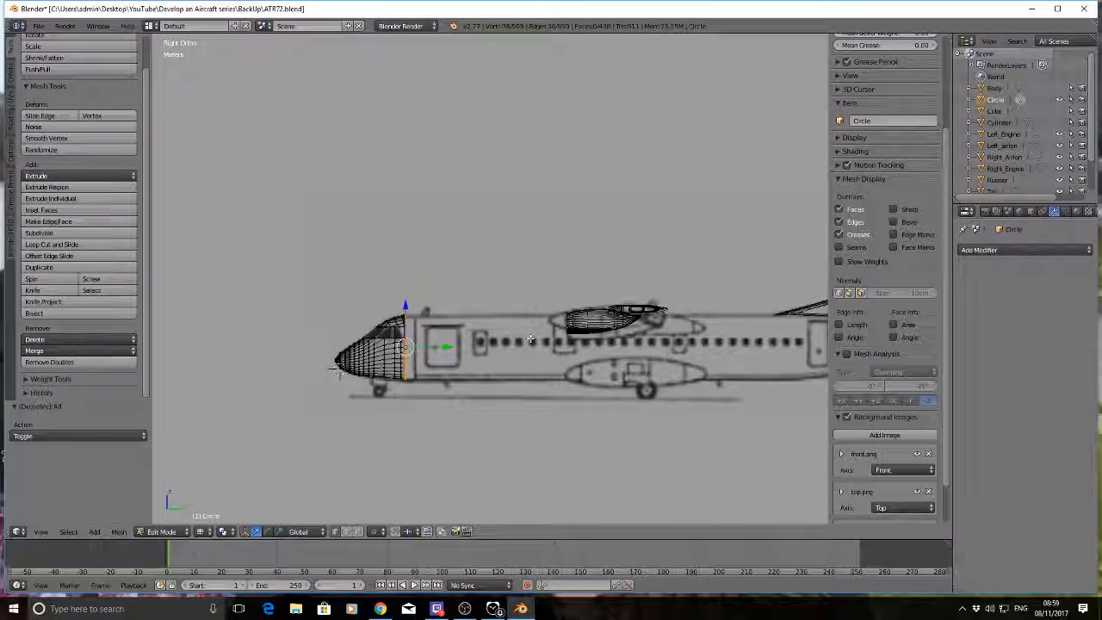
shift+middle_drag(571, 358, 487, 334)
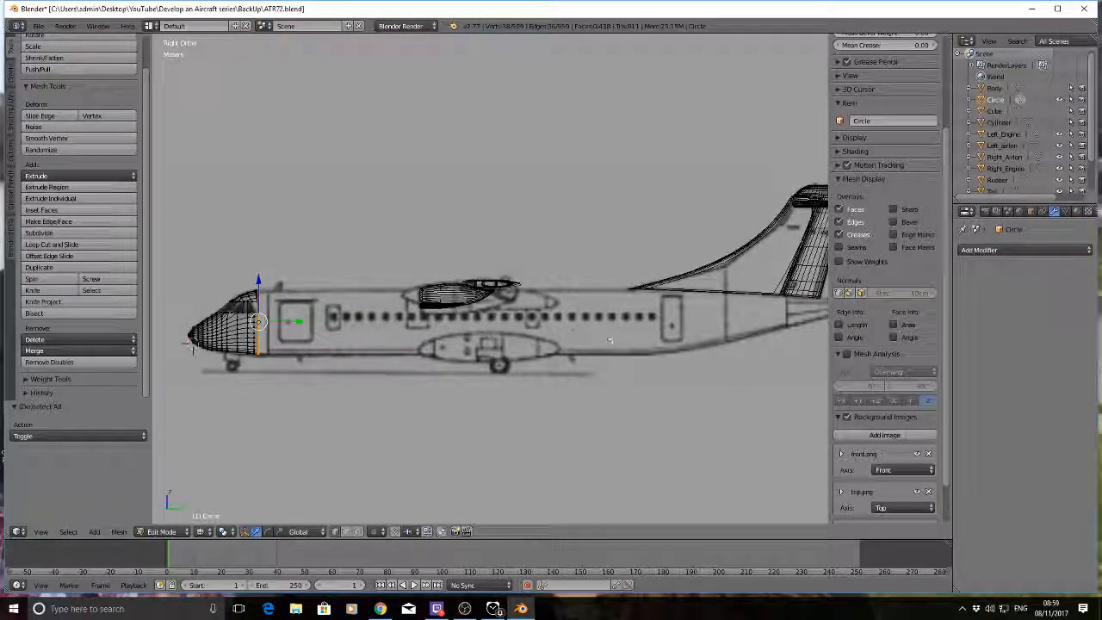
shift+middle_drag(609, 342, 541, 338)
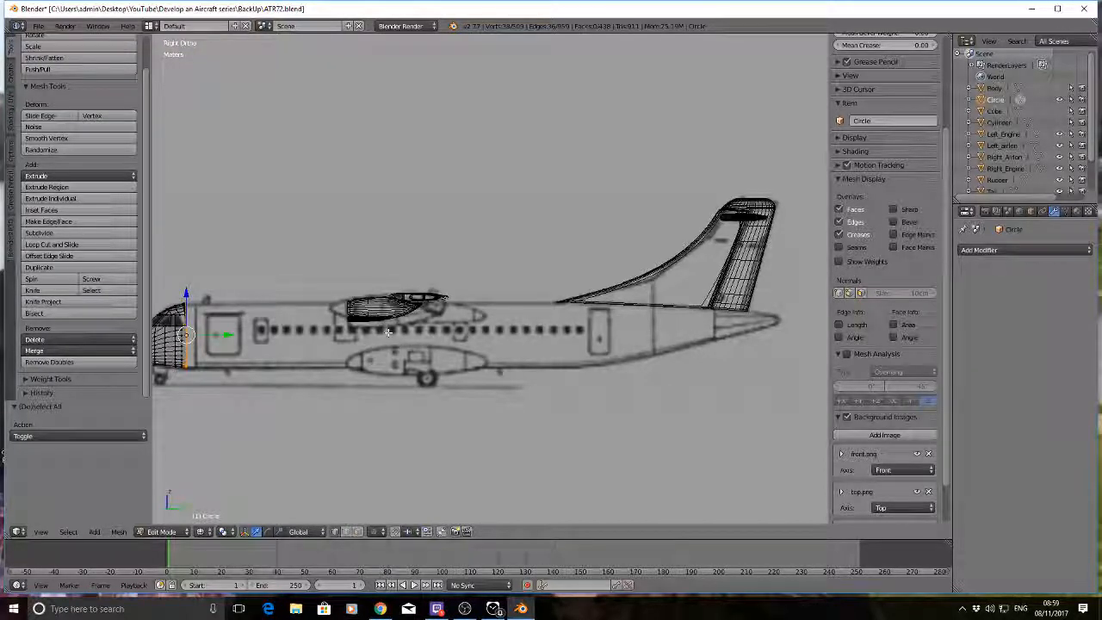
key(e)
key(y)
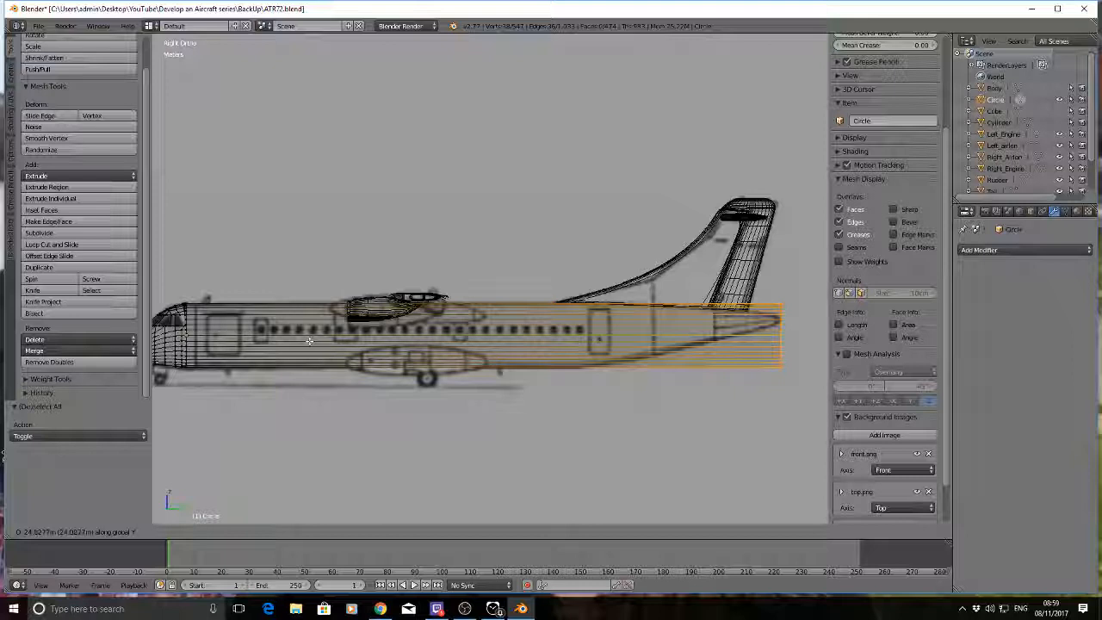
click(306, 336)
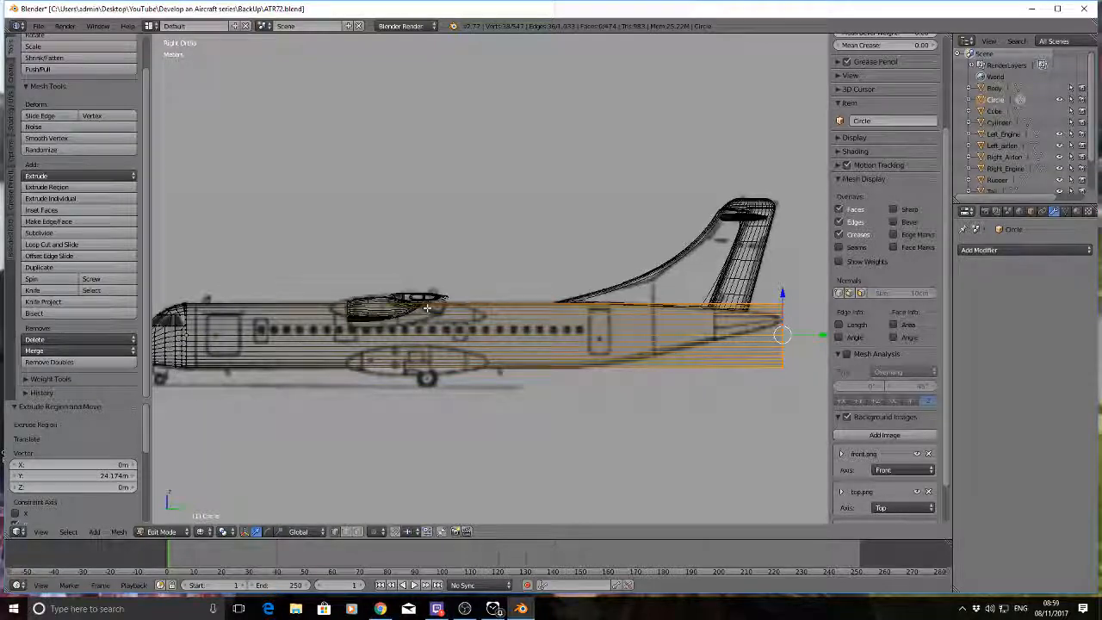
key(a)
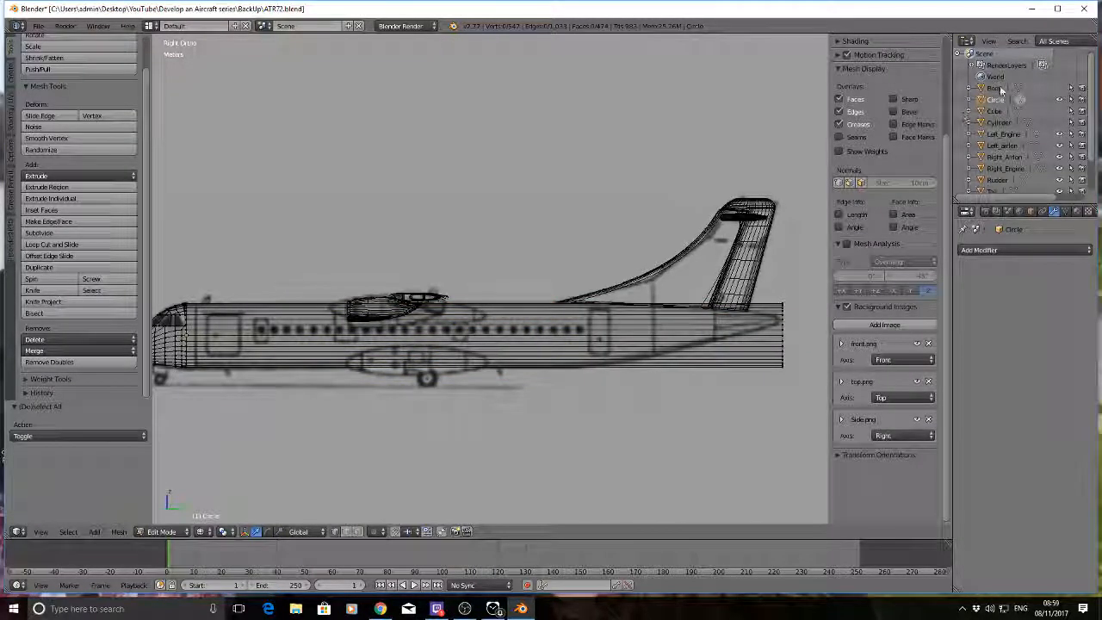
Step: Delete the old Body object from the scene
click(1000, 90)
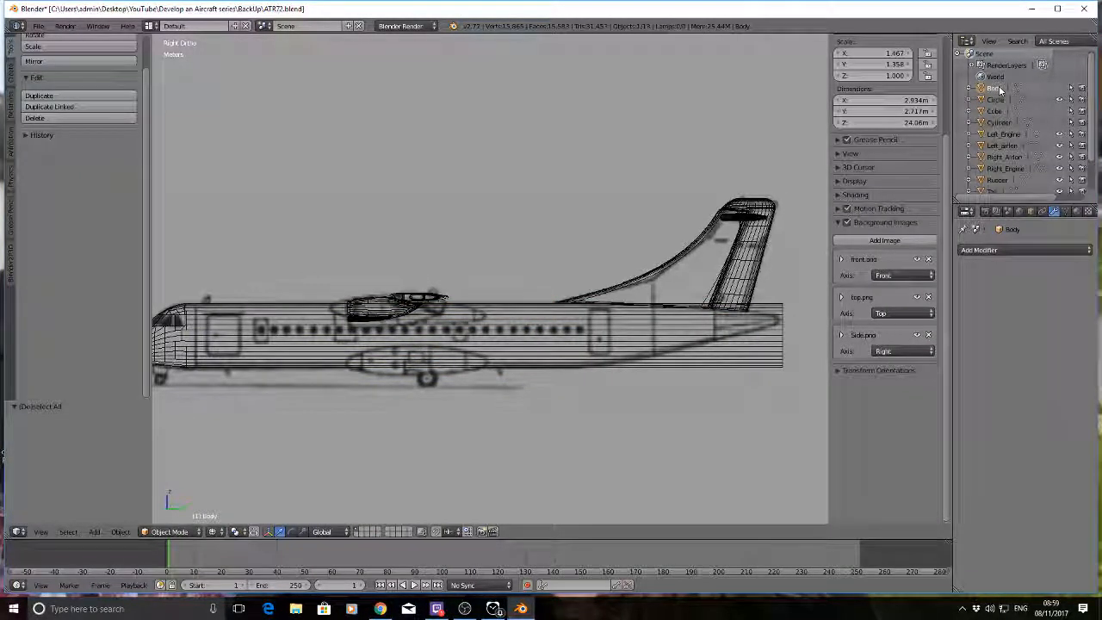
right_click(993, 91)
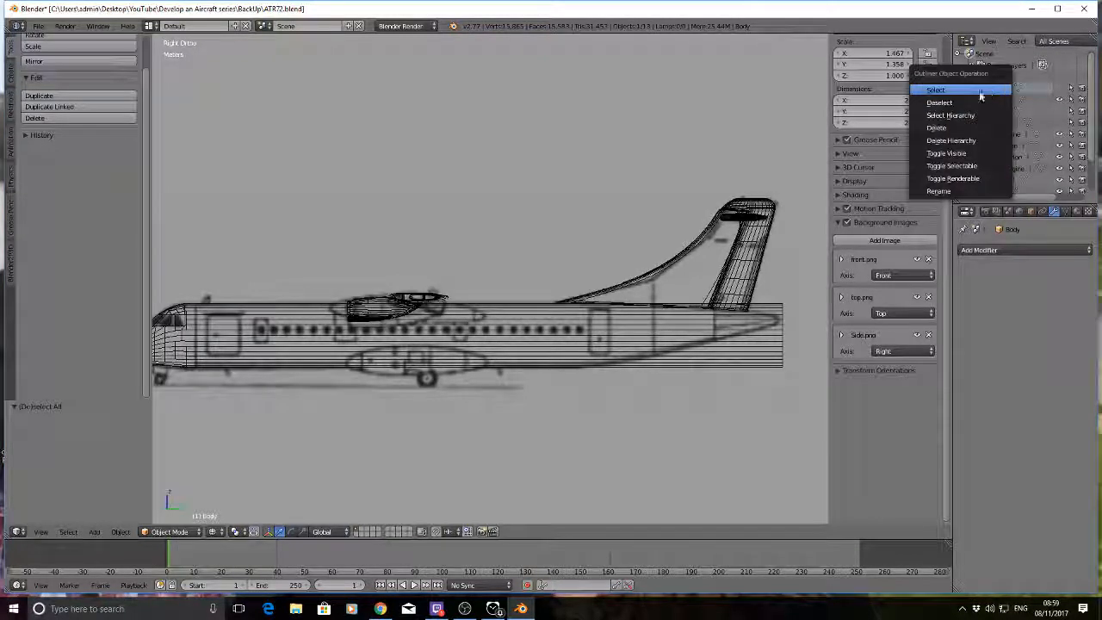
click(947, 128)
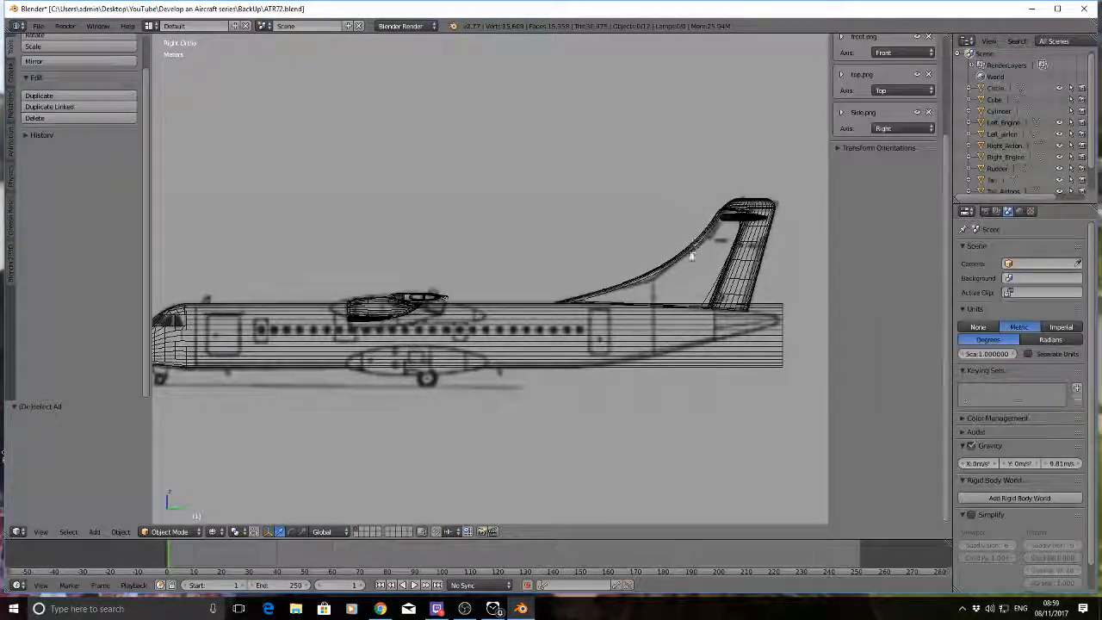
Step: Make the Cube and Cylinder objects visible again and examine the extended fuselage and complete aircraft in solid shading
right_click(328, 309)
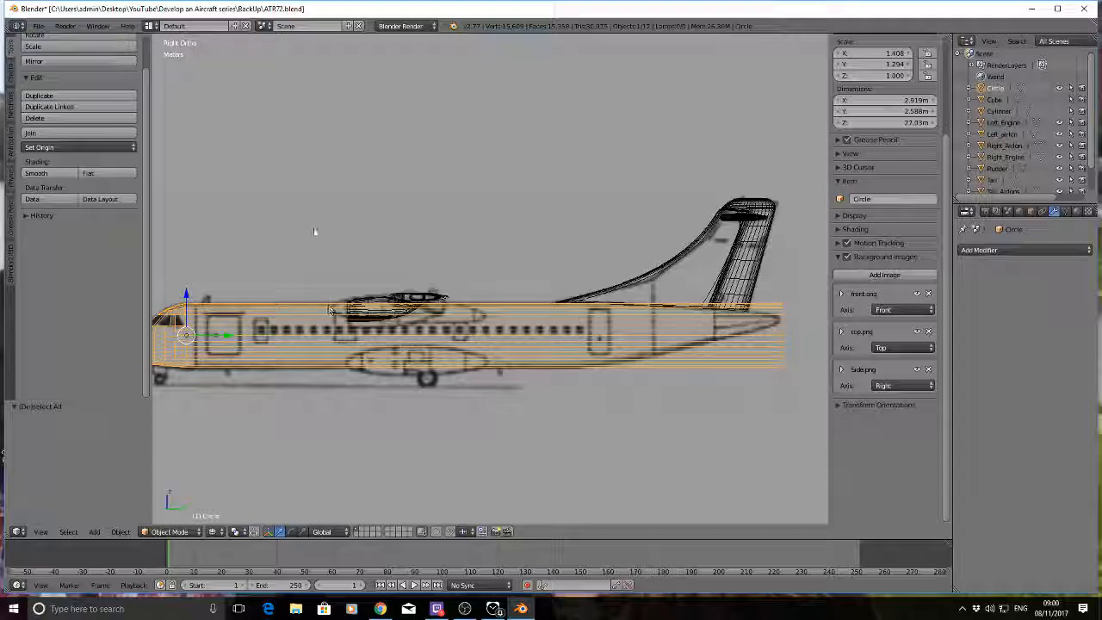
middle_drag(315, 231, 376, 231)
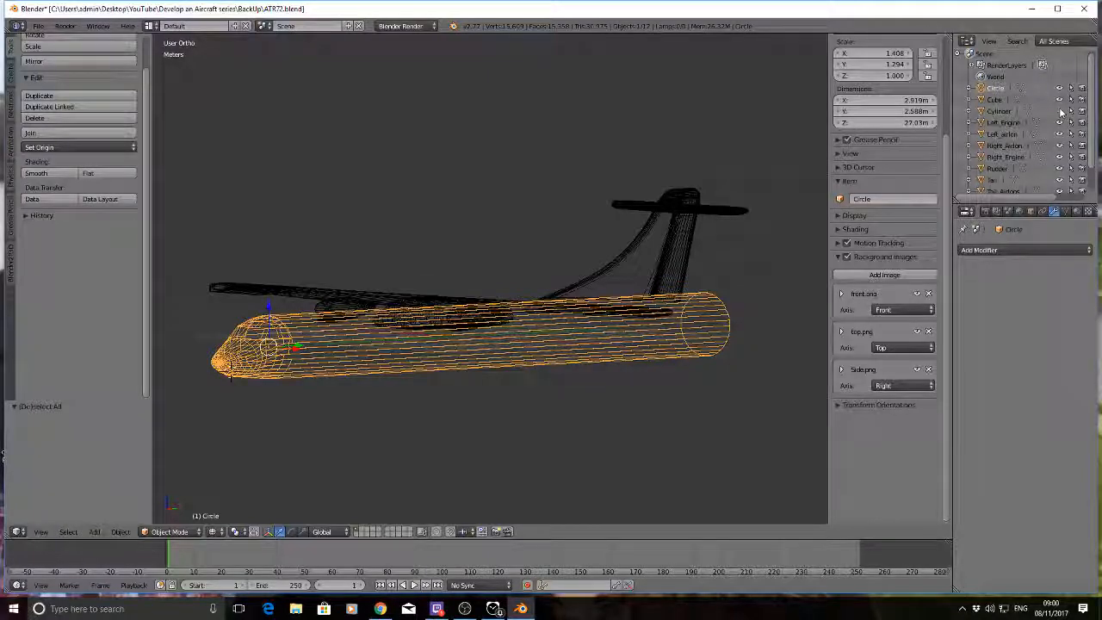
mouse_move(463, 135)
middle_down()
mouse_move(526, 177)
mouse_move(427, 135)
mouse_move(428, 150)
mouse_move(360, 219)
mouse_move(379, 220)
mouse_move(395, 250)
mouse_move(221, 239)
mouse_move(170, 212)
mouse_move(174, 224)
mouse_move(322, 237)
mouse_move(475, 226)
mouse_move(512, 241)
mouse_move(501, 246)
mouse_move(456, 236)
mouse_move(457, 224)
mouse_move(541, 214)
mouse_move(445, 256)
mouse_move(480, 232)
middle_up()
key(z)
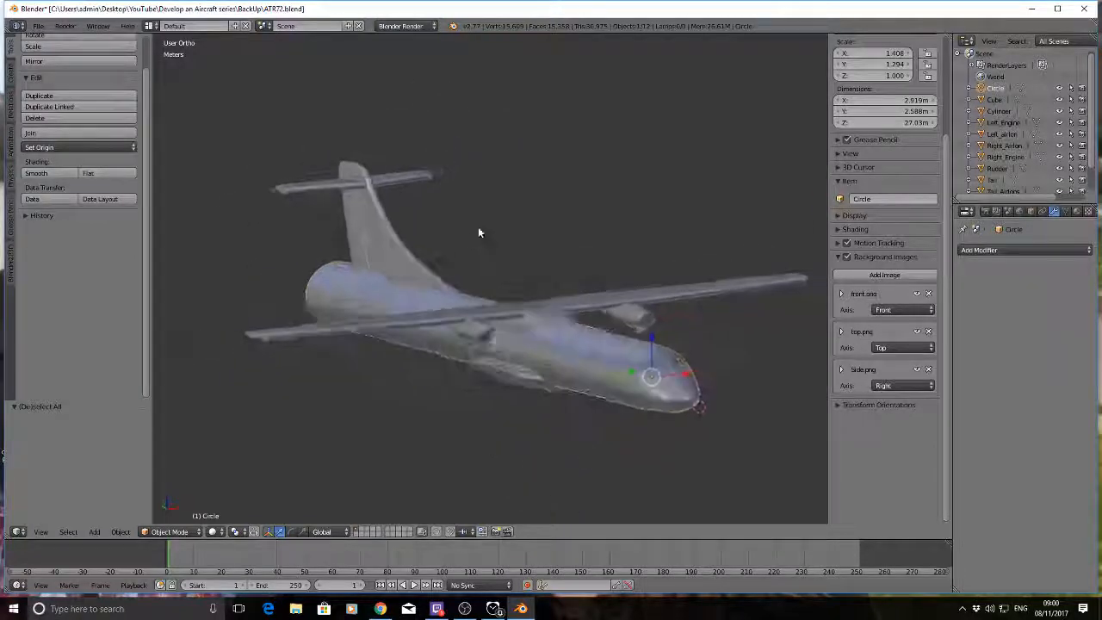
scroll(480, 233, up, 6)
shift+middle_drag(633, 441, 562, 369)
scroll(516, 335, up, 5)
scroll(516, 335, up, 5)
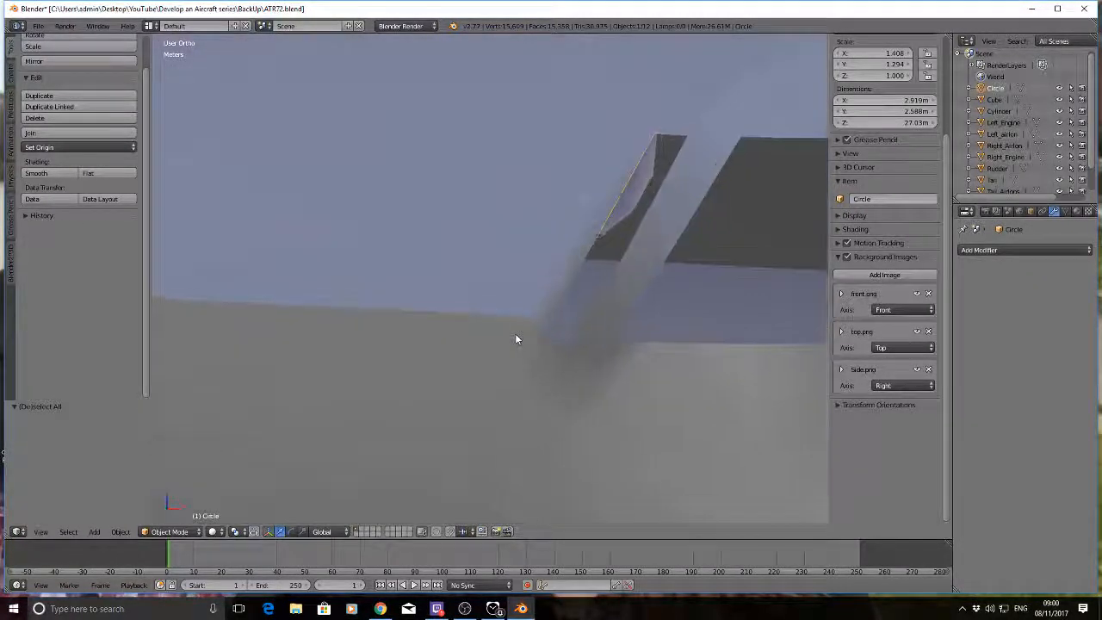
scroll(492, 311, down, 11)
middle_drag(493, 311, 473, 343)
scroll(439, 336, down, 5)
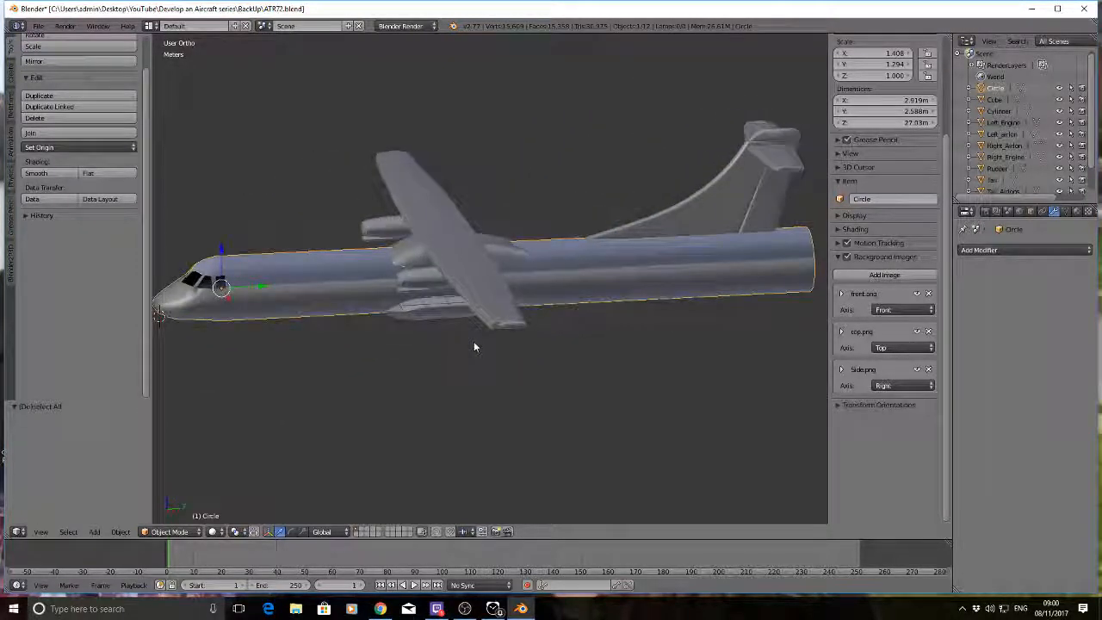
Step: Try to add a single loop cut across the extruded fuselage in the wireframe right view
key(KP_3)
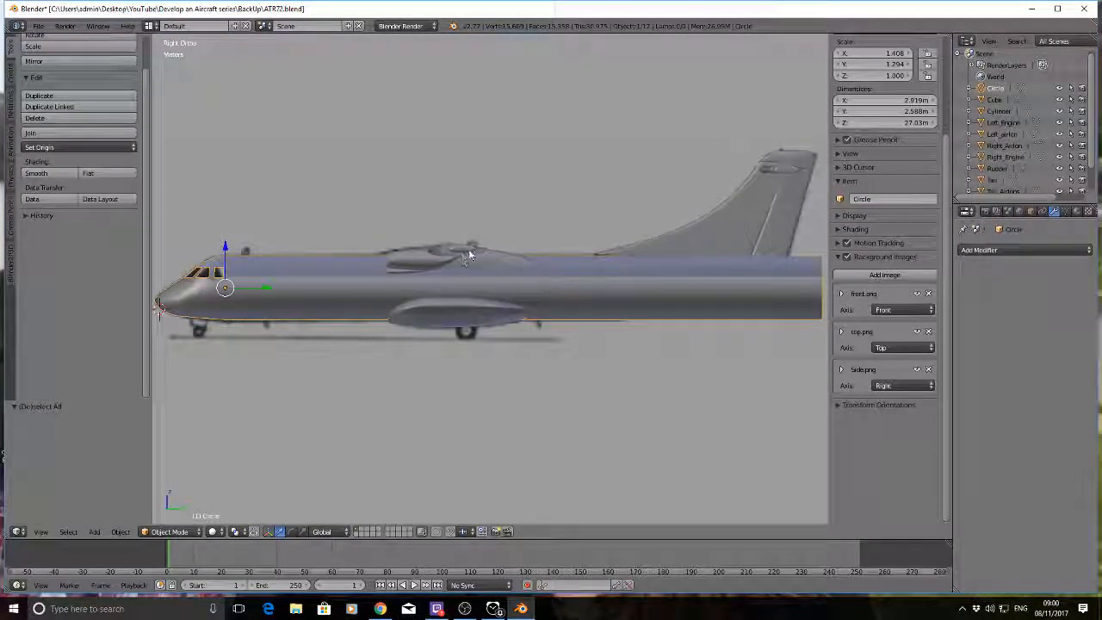
key(z)
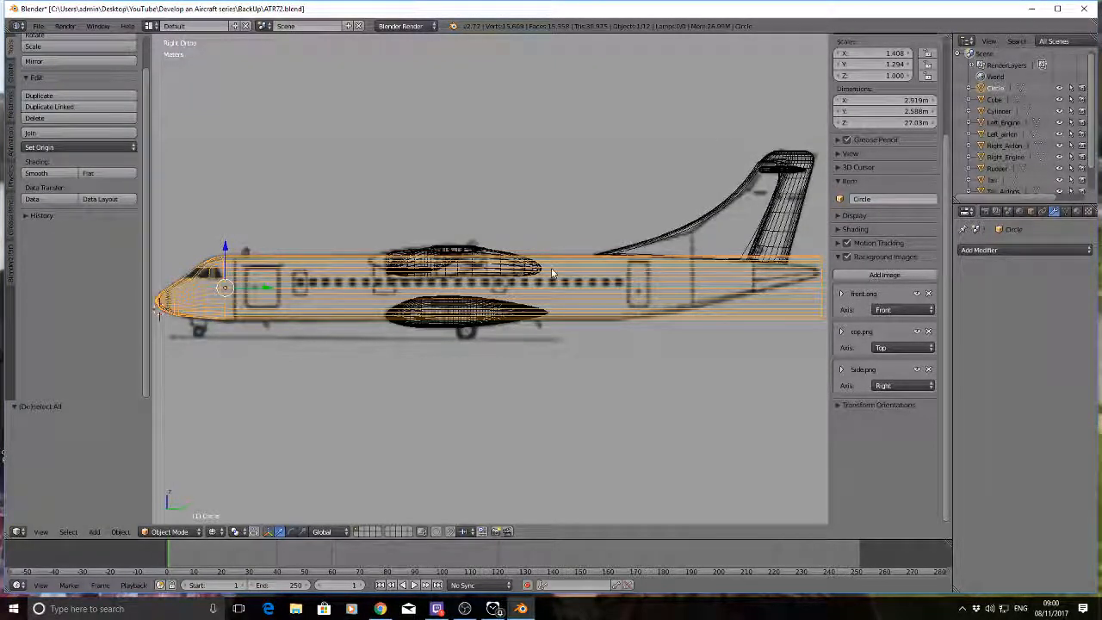
key(Tab)
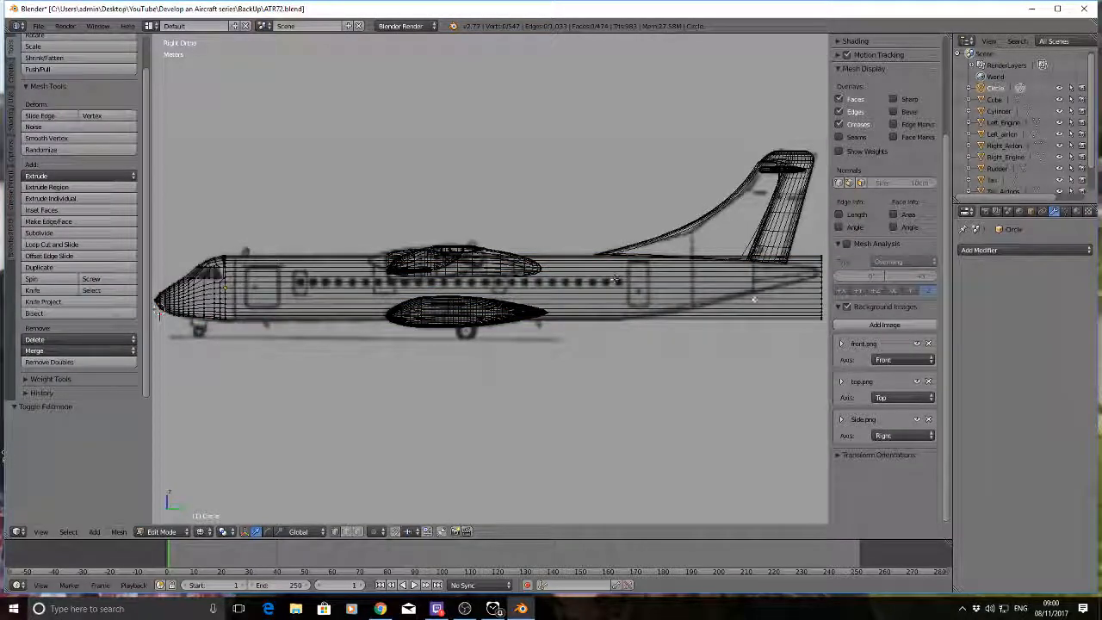
shift+middle_drag(715, 306, 540, 334)
key(ctrl+r)
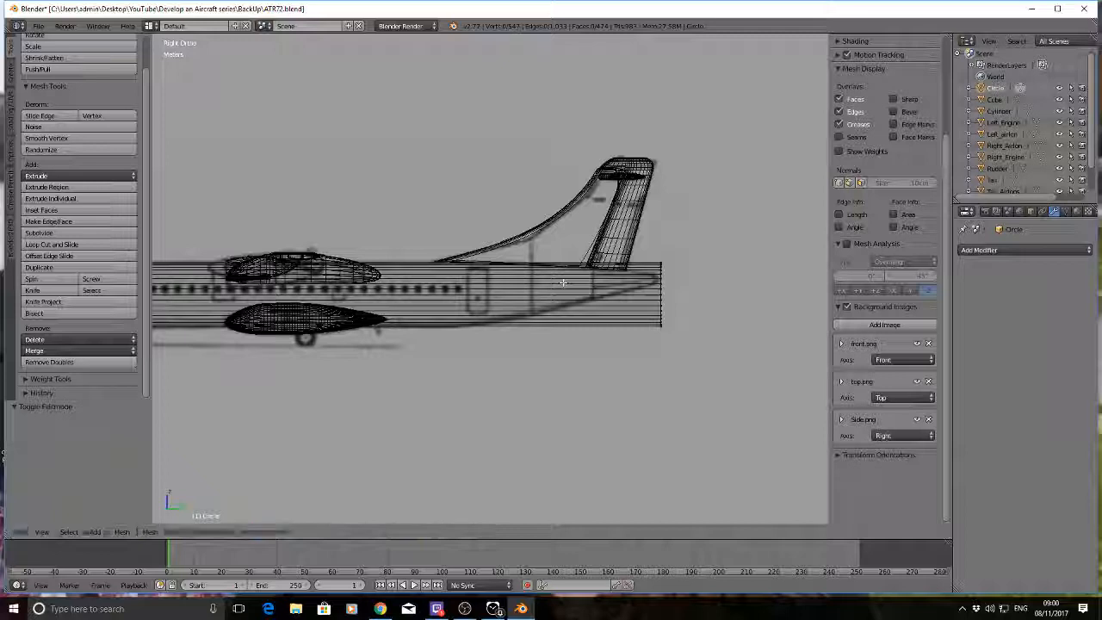
click(563, 284)
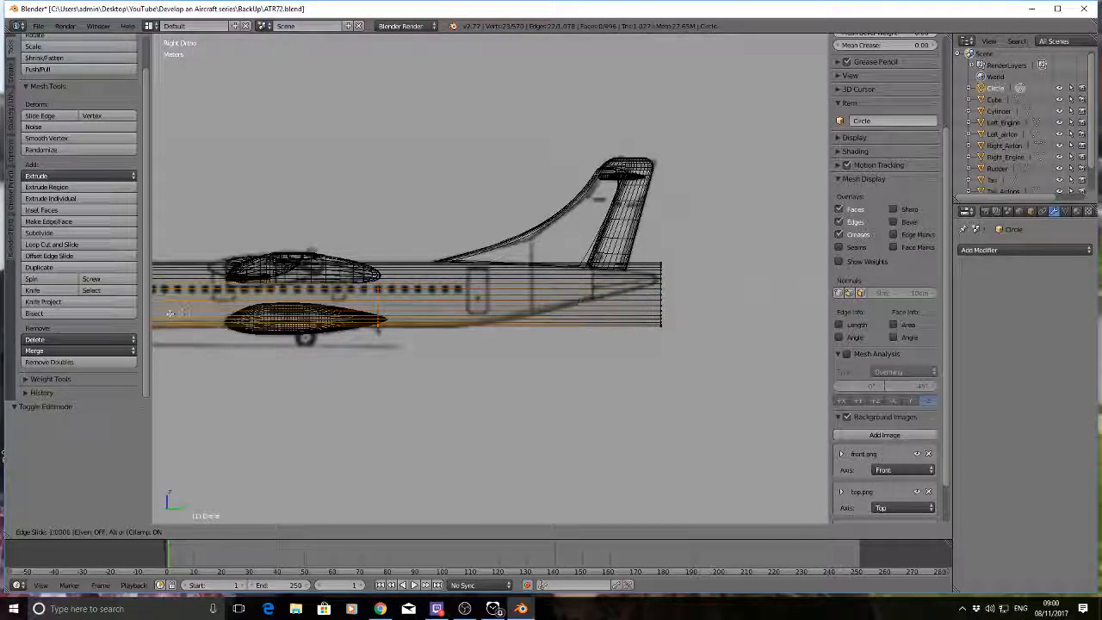
click(606, 335)
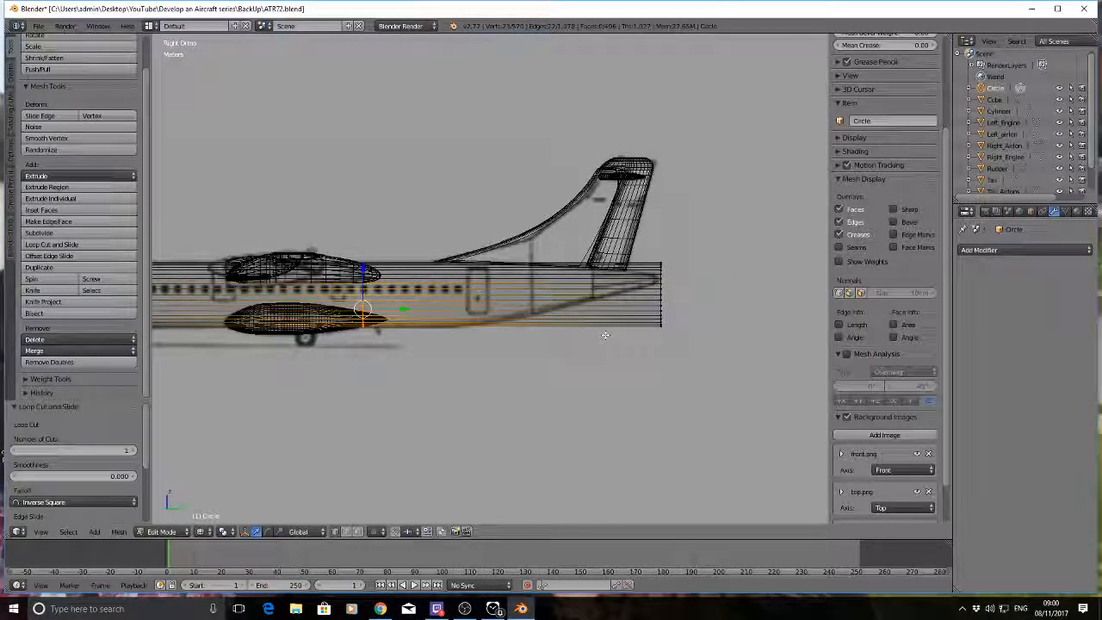
key(a)
shift+middle_drag(506, 313, 784, 312)
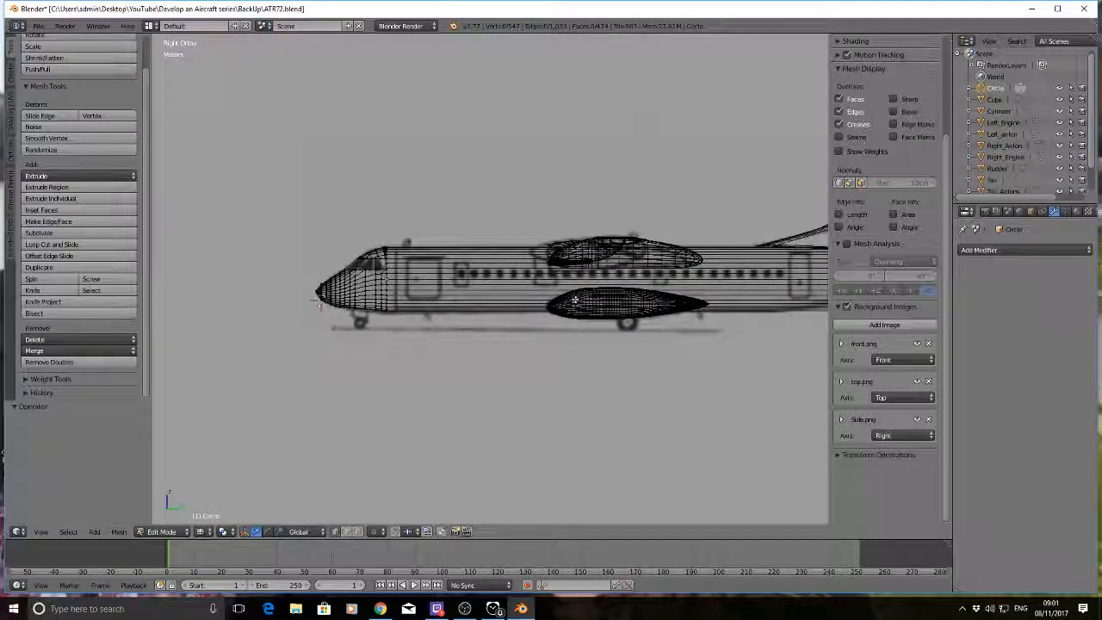
scroll(427, 278, up, 3)
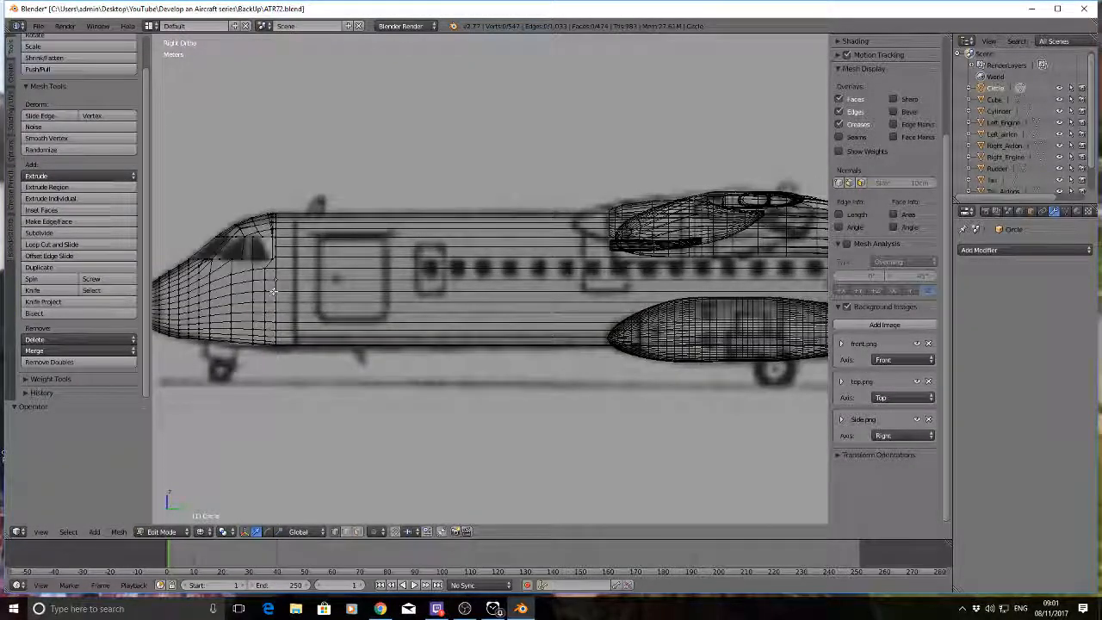
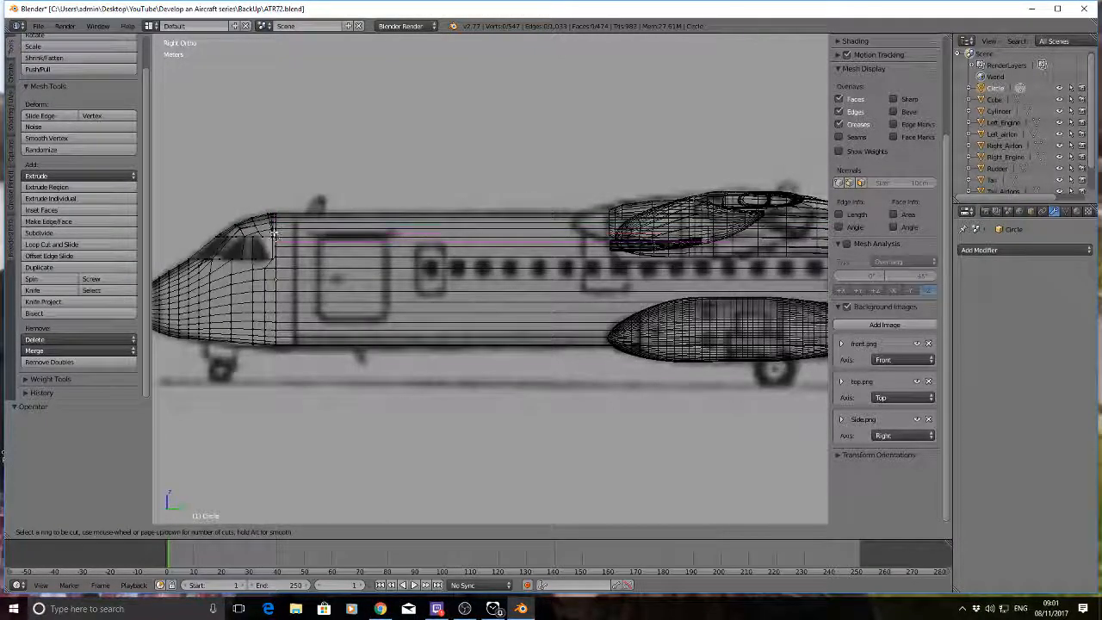
key(Escape)
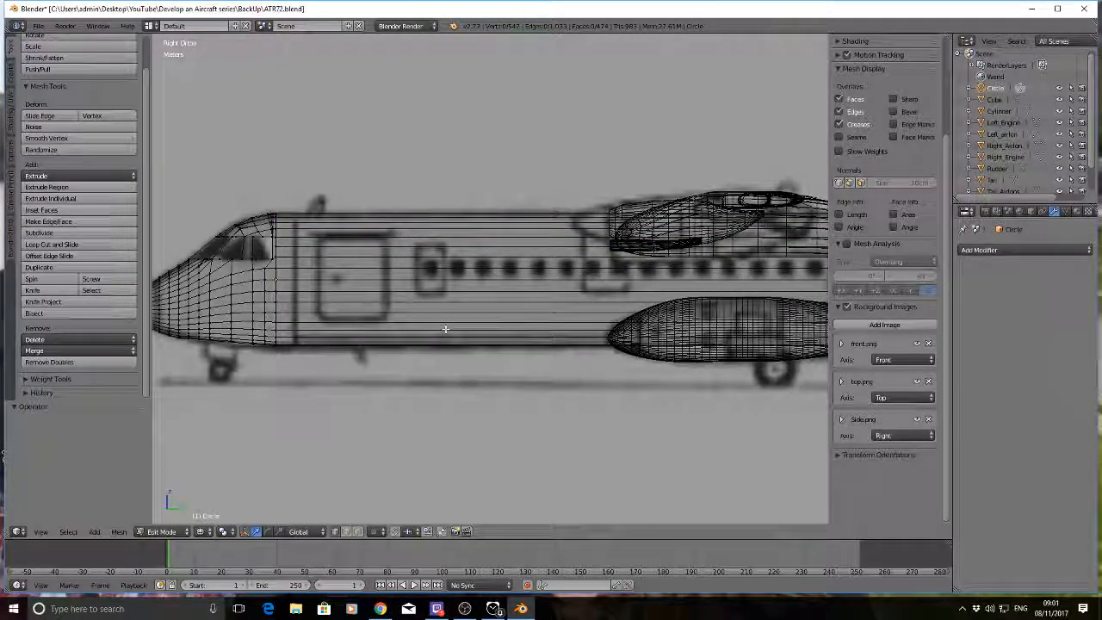
Step: Undo the long fuselage extrusion and move the nose's rear edge ring back along Y to the blueprint line ahead of the door
key(ctrl+z)
key(ctrl+z)
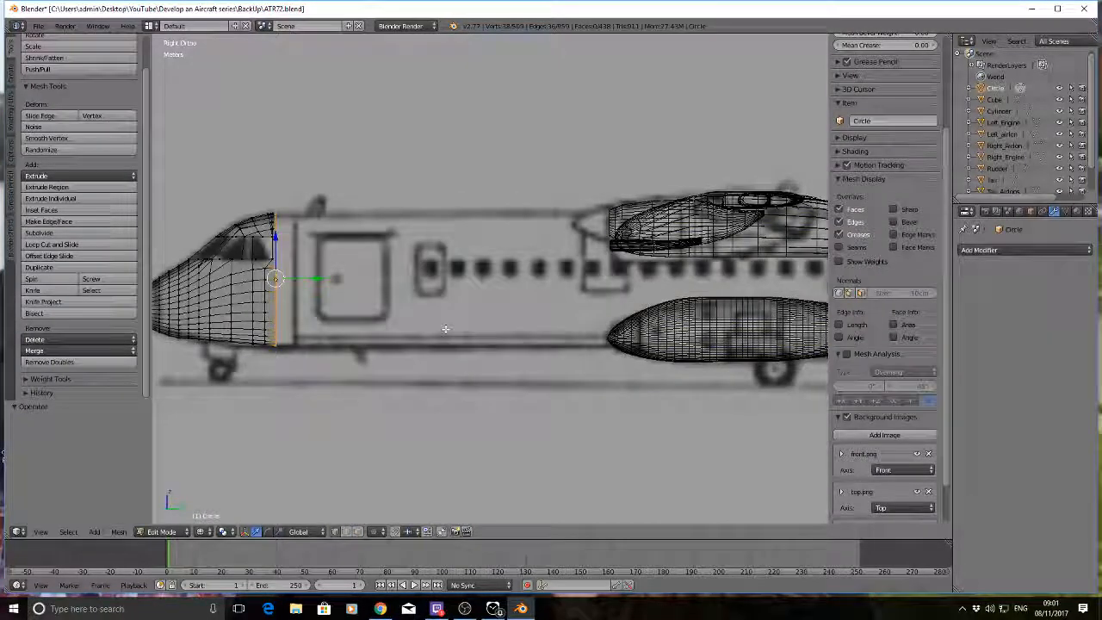
middle_drag(295, 258, 342, 308)
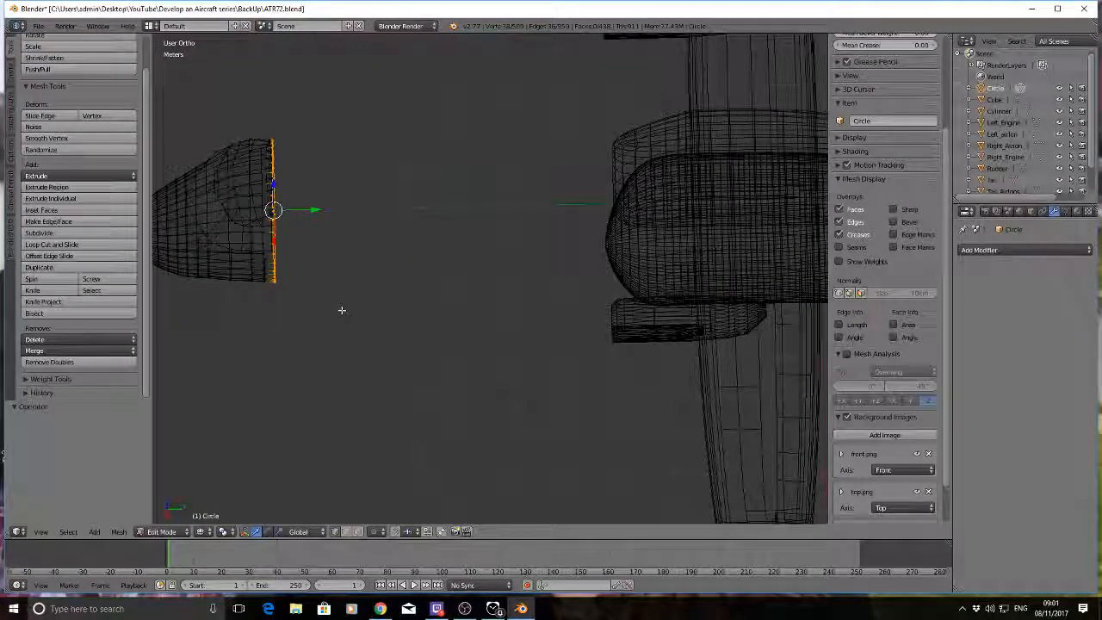
key(KP_3)
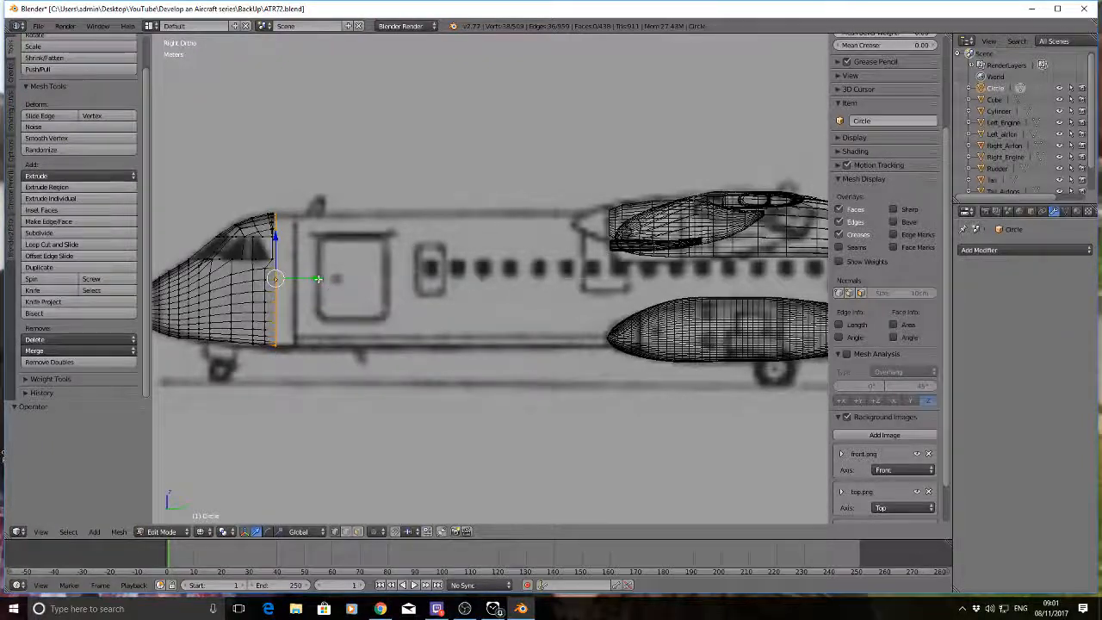
drag(318, 279, 337, 278)
key(a)
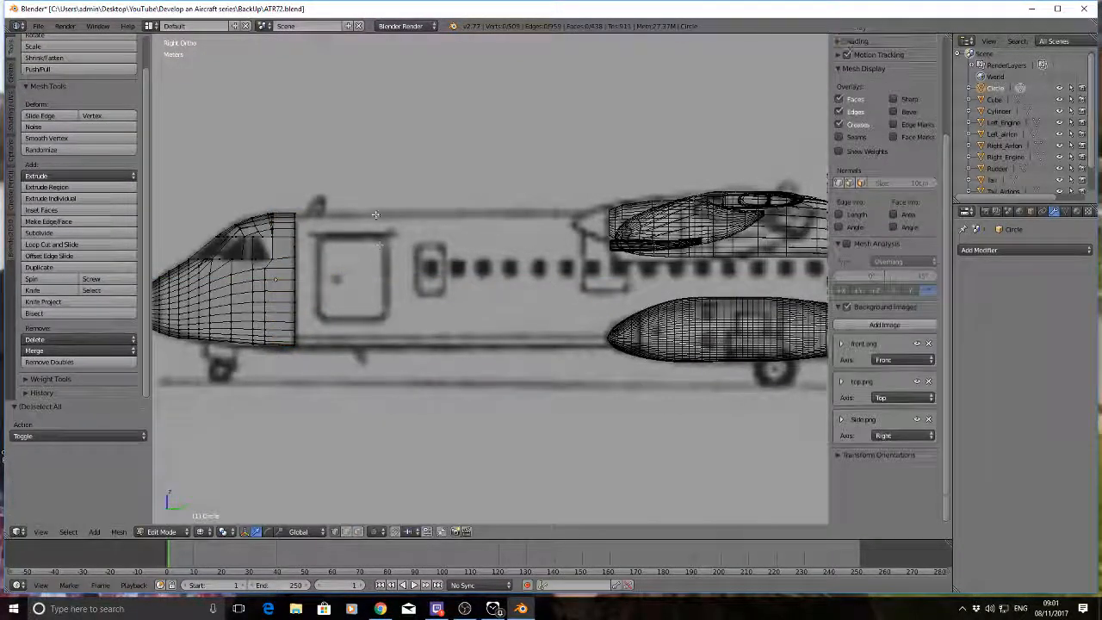
Step: In solid shading, move the vertex on the cockpit's side window frame 4.914 cm outward along X
mouse_move(375, 214)
middle_down()
mouse_move(308, 241)
mouse_move(359, 239)
middle_up()
key(z)
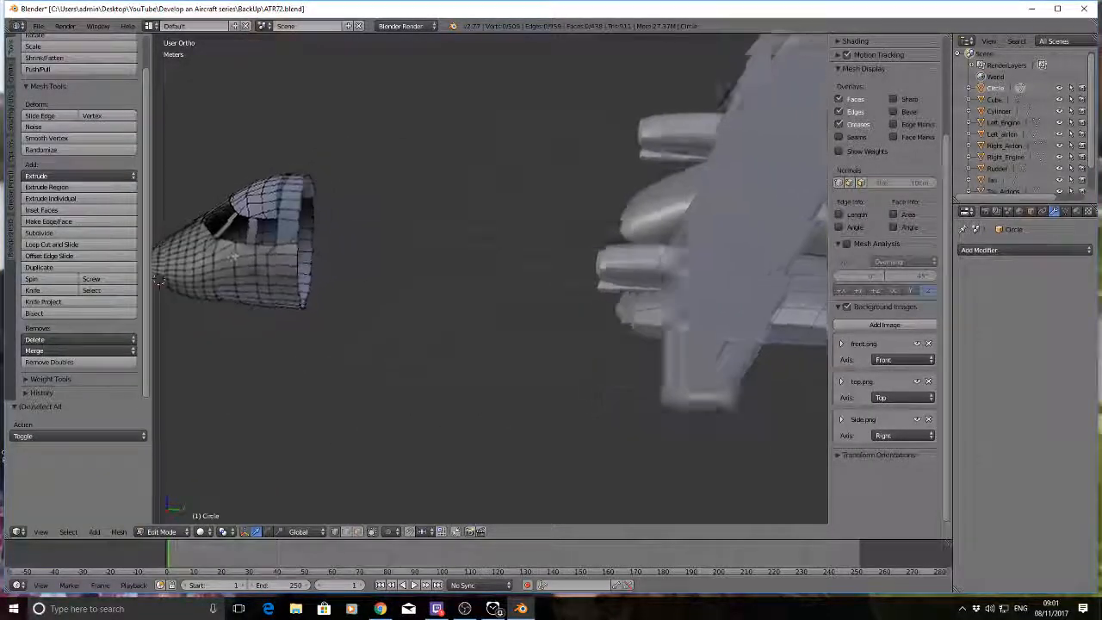
middle_drag(159, 281, 517, 283)
scroll(539, 337, up, 6)
middle_drag(625, 371, 699, 381)
right_click(664, 290)
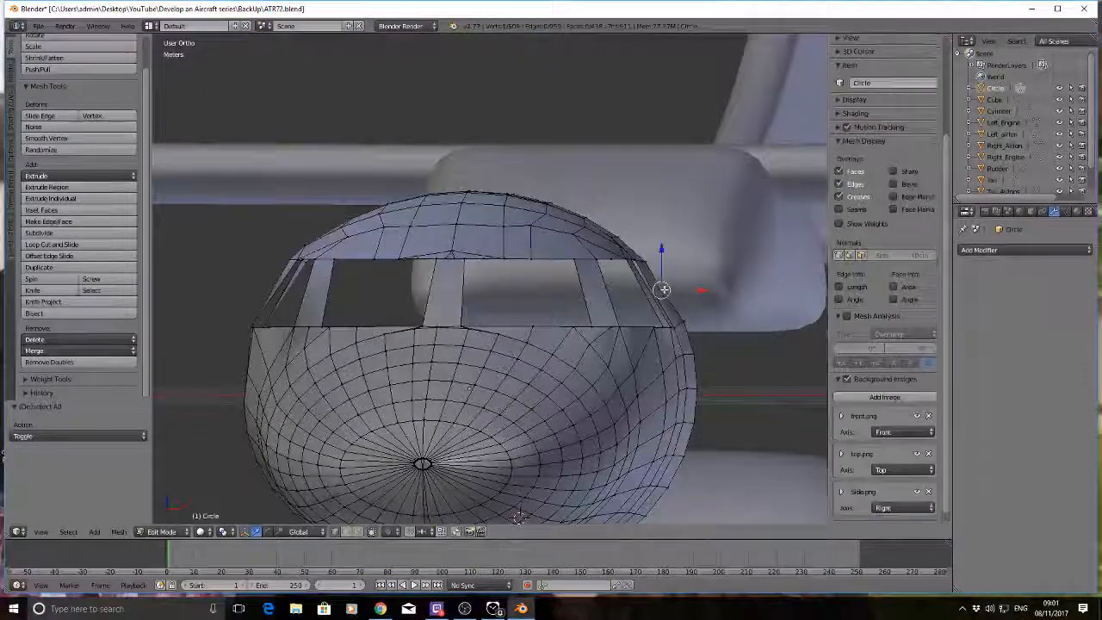
key(g)
key(x)
click(709, 290)
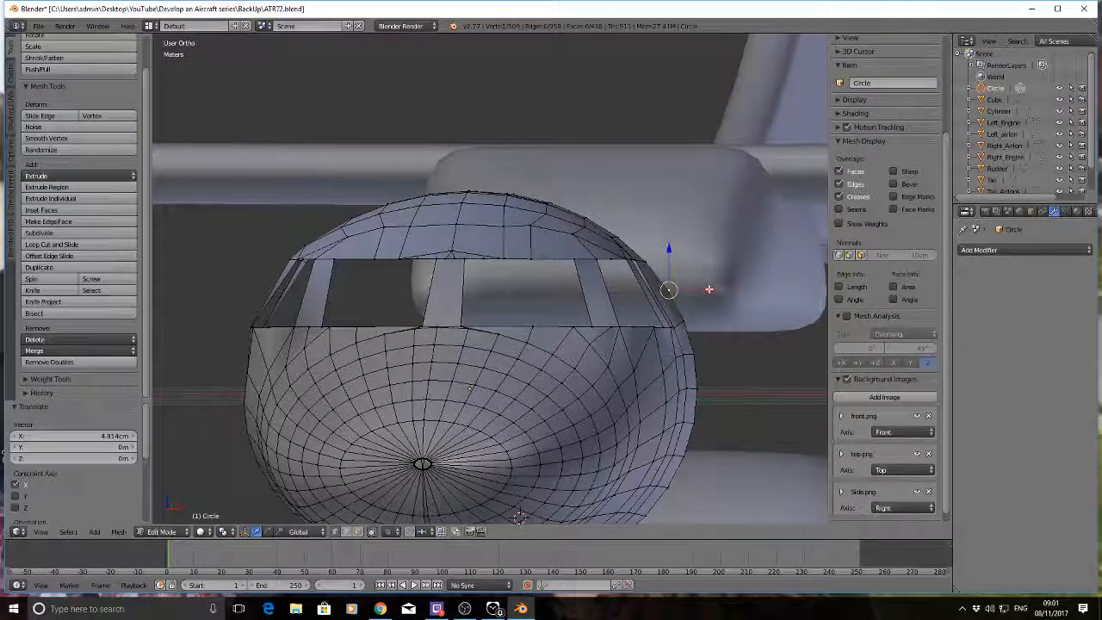
key(a)
middle_drag(709, 289, 533, 274)
scroll(599, 271, down, 3)
Step: Leave mesh editing of the nose and add a new mesh circle with 36 vertices in the right view
key(KP_3)
key(a)
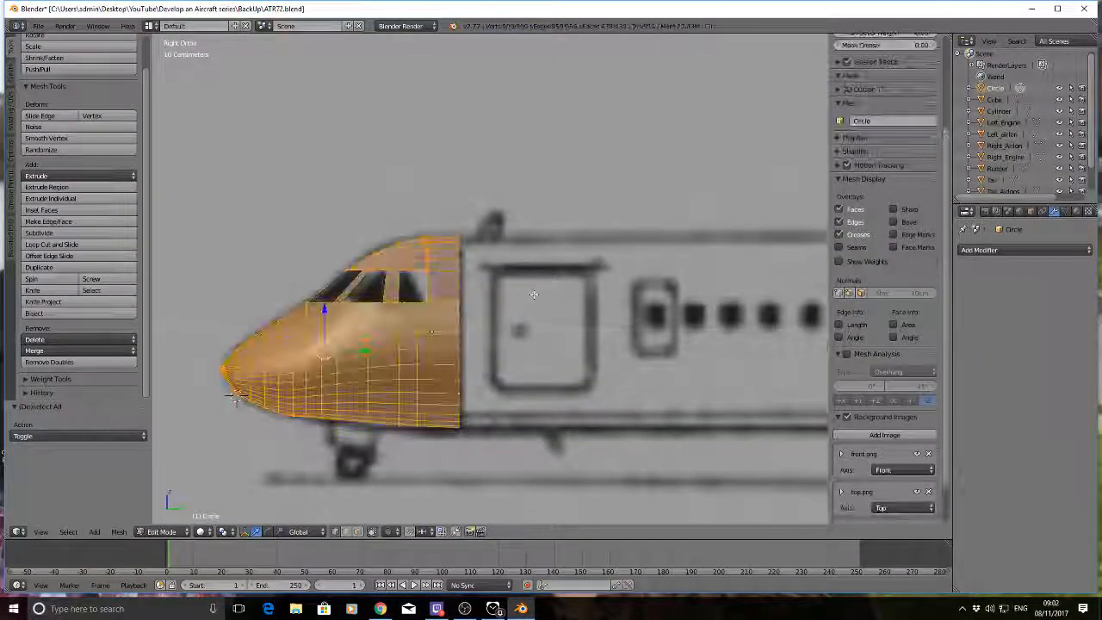
key(a)
key(Tab)
key(a)
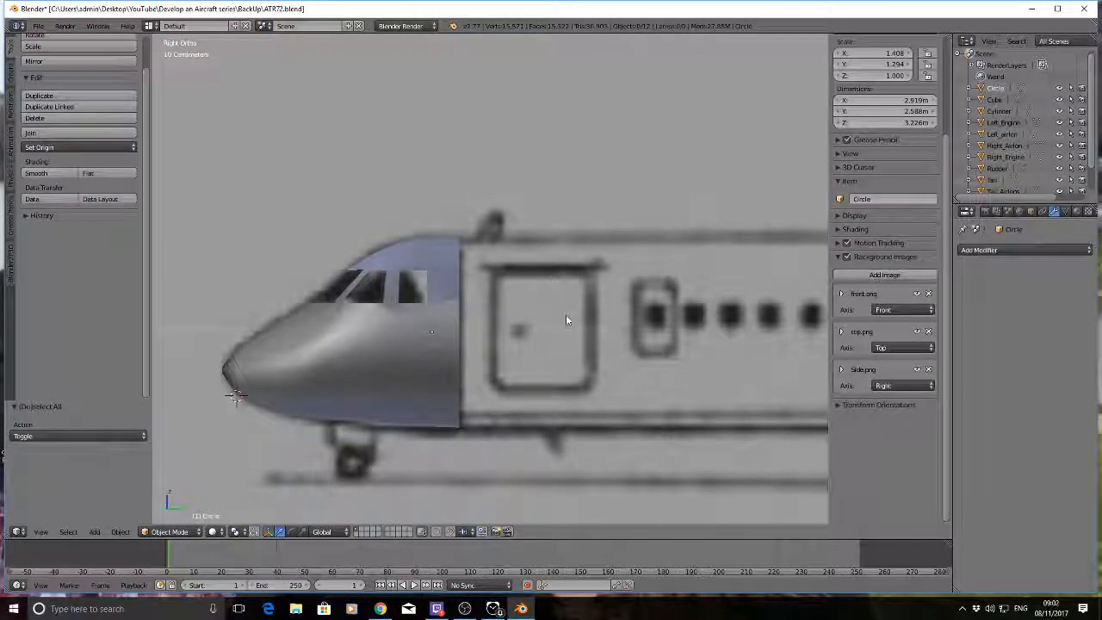
key(shift+a)
mouse_move(566, 317)
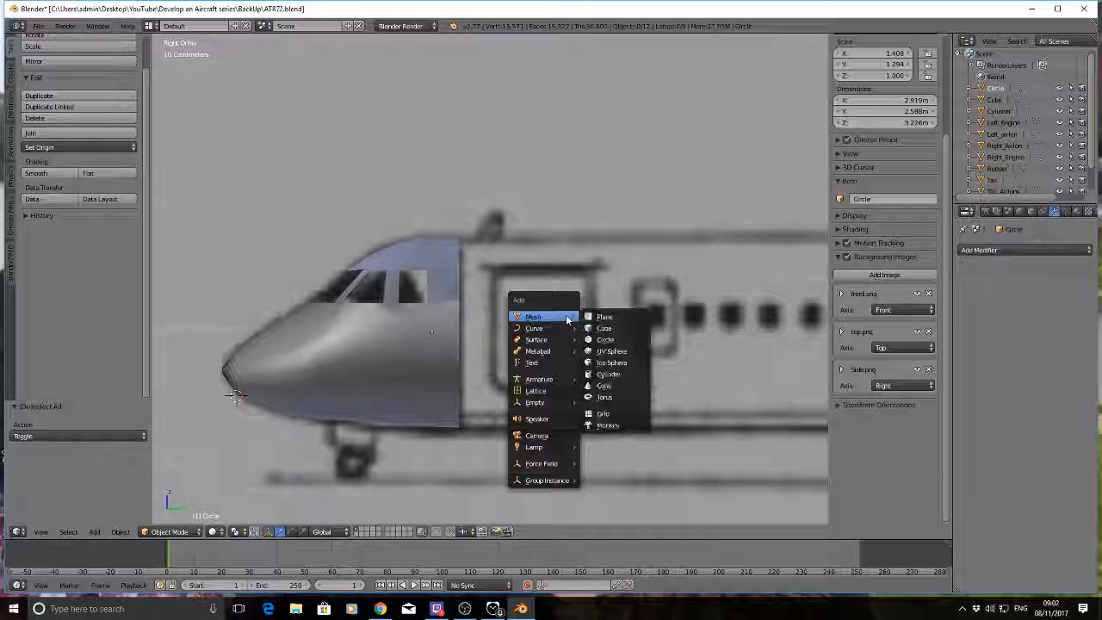
click(625, 343)
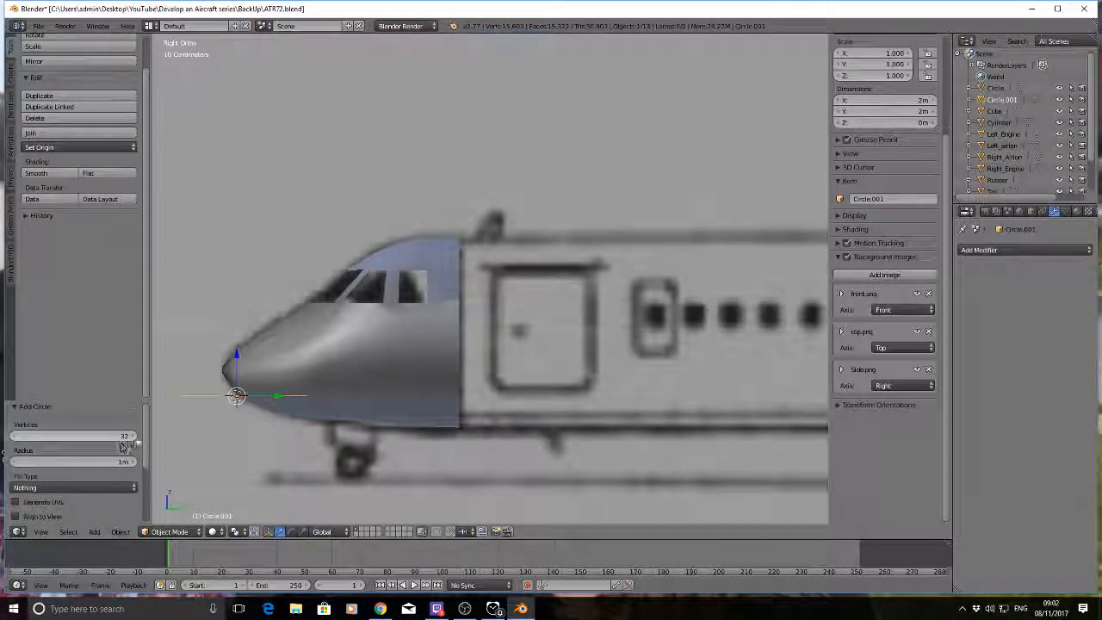
click(134, 436)
click(133, 437)
click(133, 437)
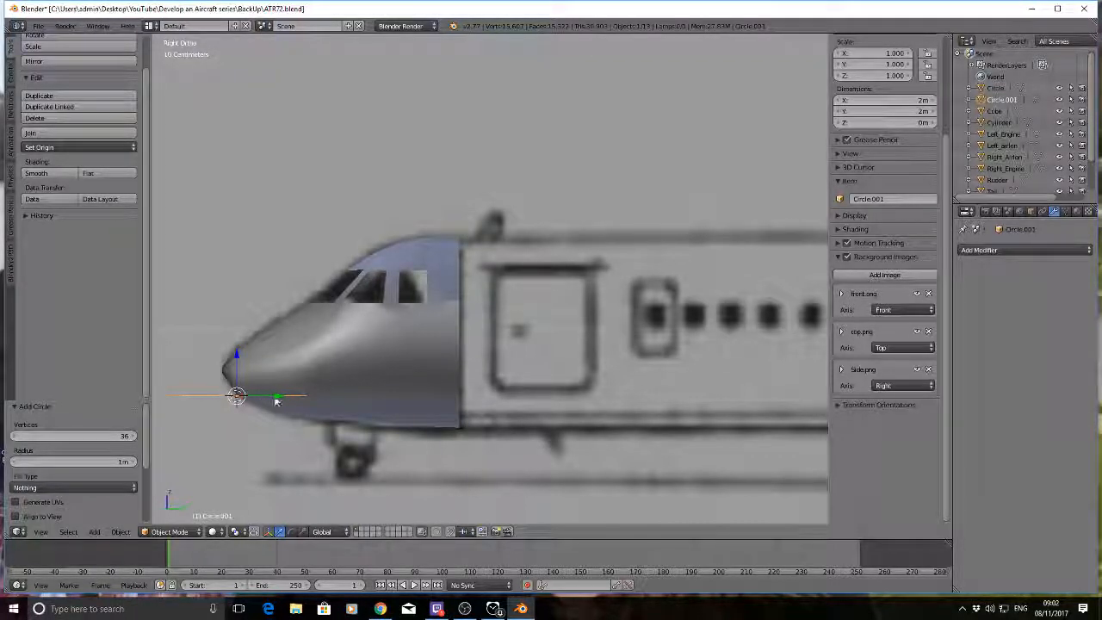
Step: Move the new circle 4.8 m along Y and rotate it 90° about X
key(s)
click(629, 376)
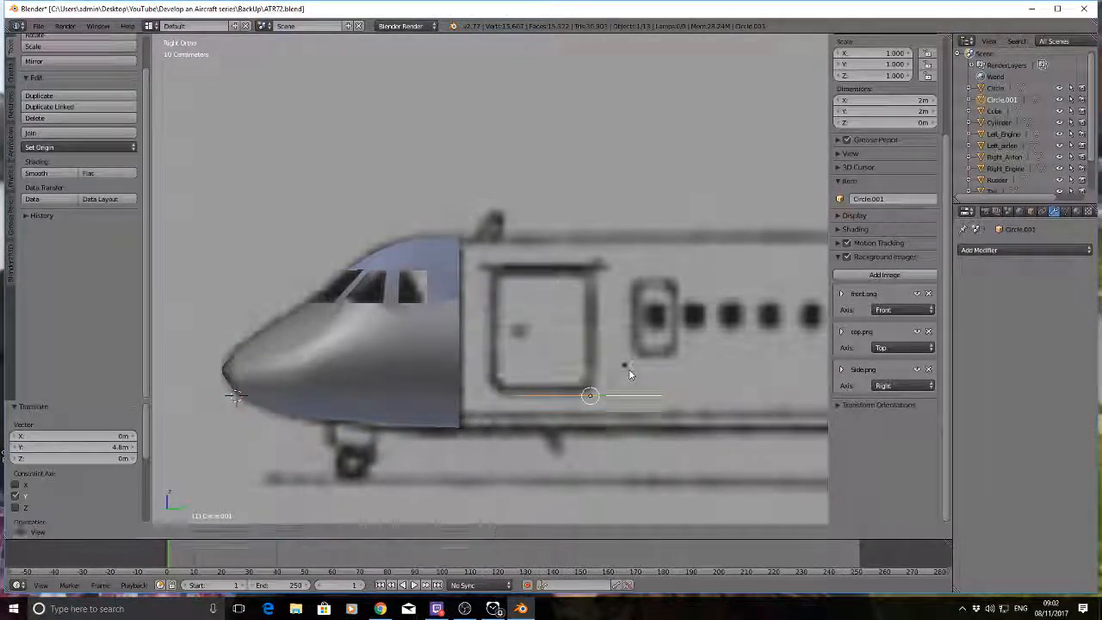
key(r)
key(Return)
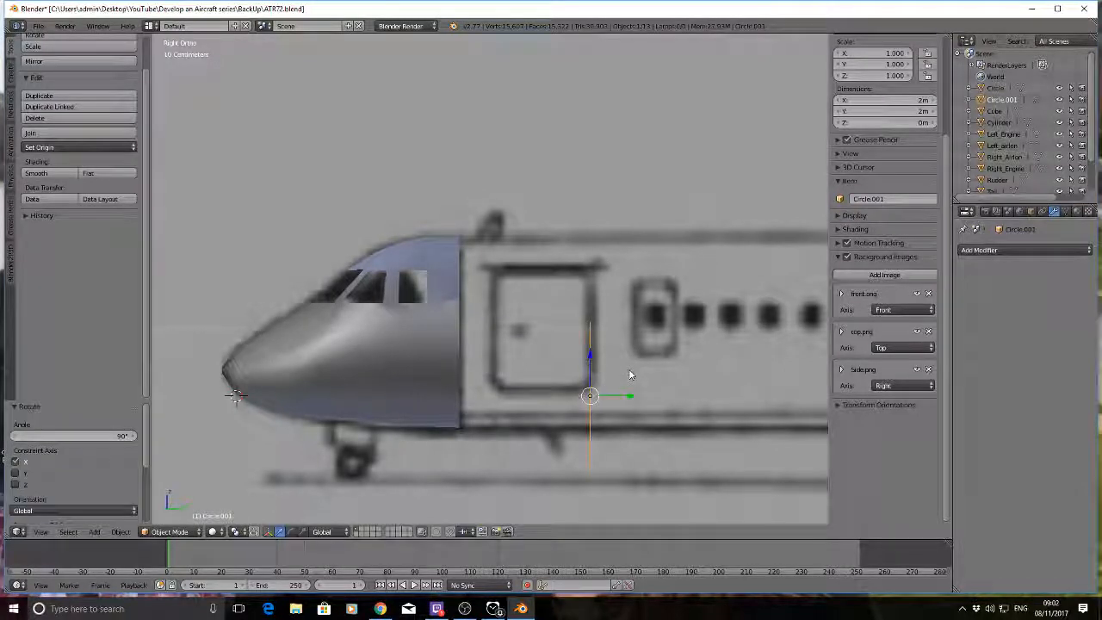
Step: Raise the circle 87.271 cm along Z and scale it uniformly by 1.266 to approximate the fuselage height
drag(591, 358, 597, 296)
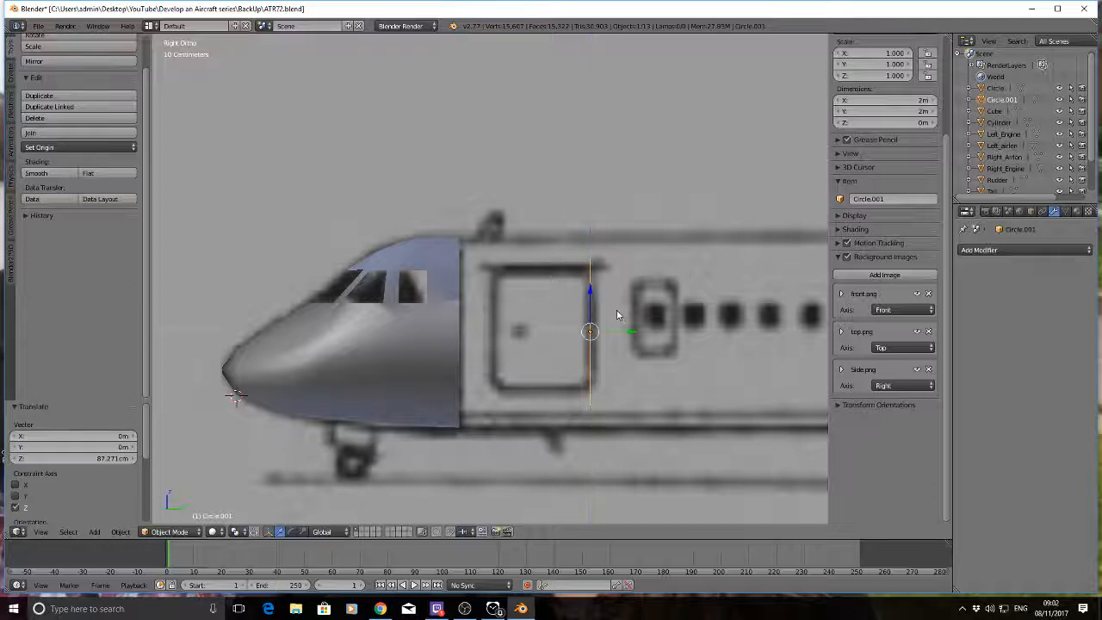
key(s)
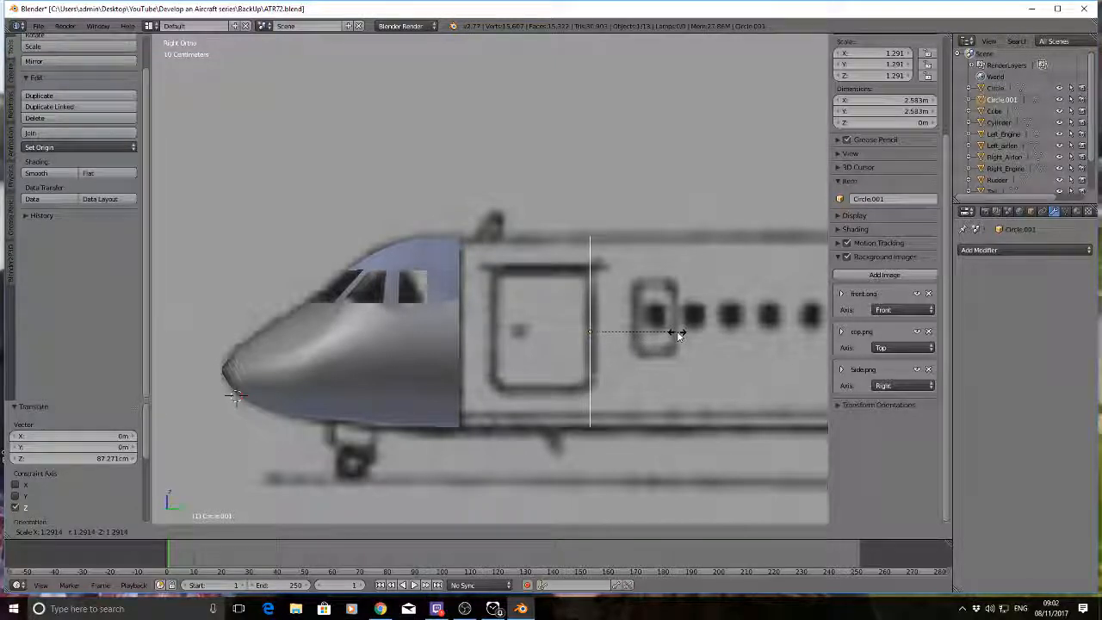
click(675, 332)
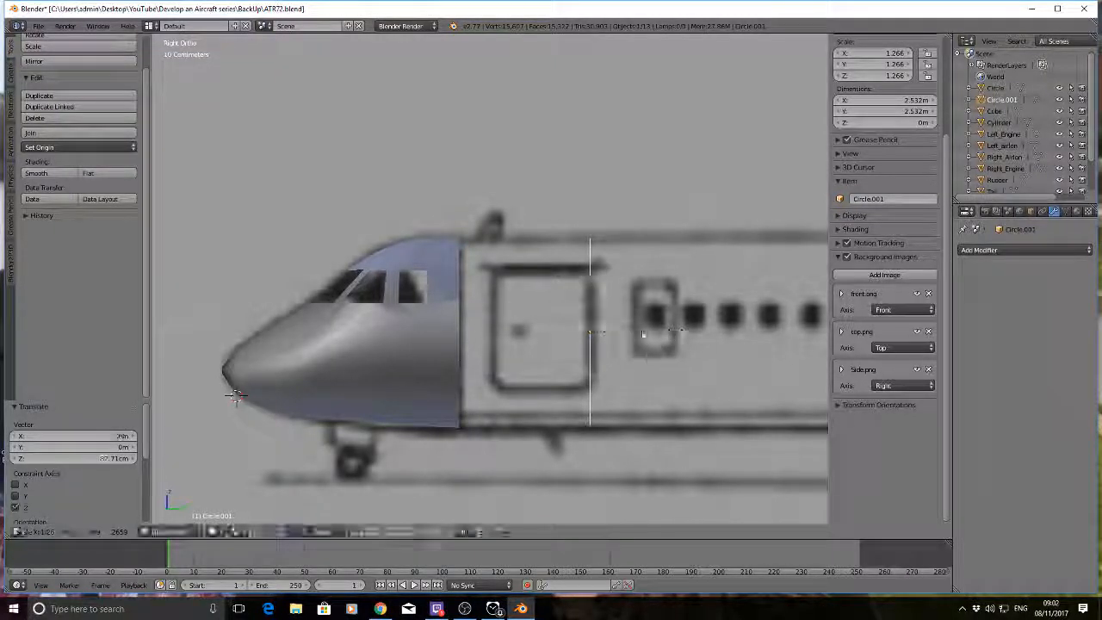
Step: Move the circle 1.738 m forward along Y onto the nose's rear edge and lower it 2.338 cm
key(g)
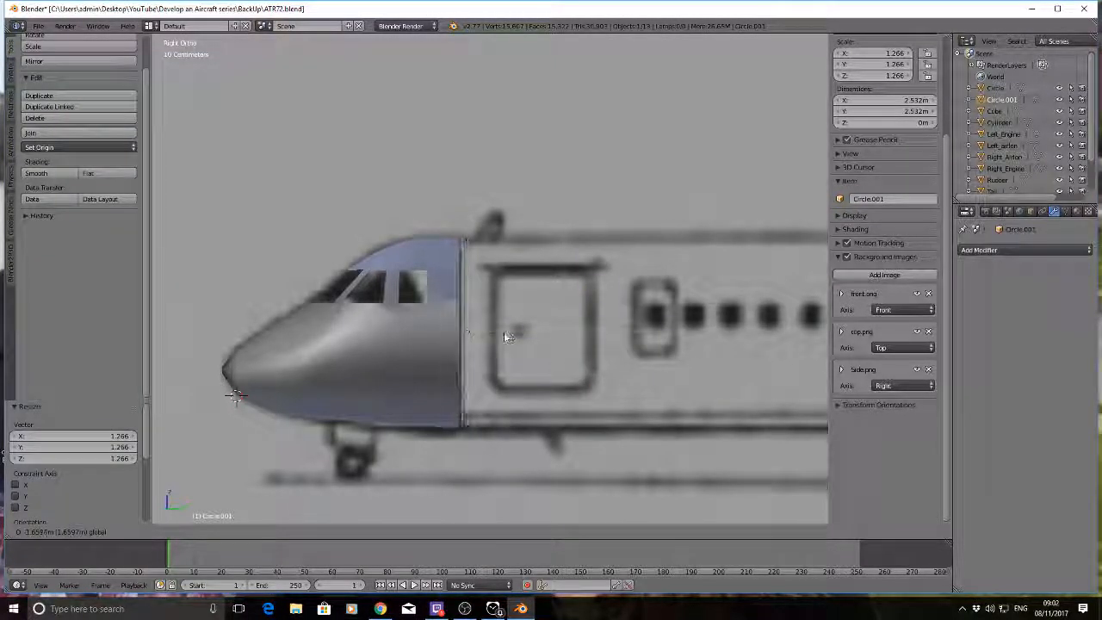
key(y)
click(504, 333)
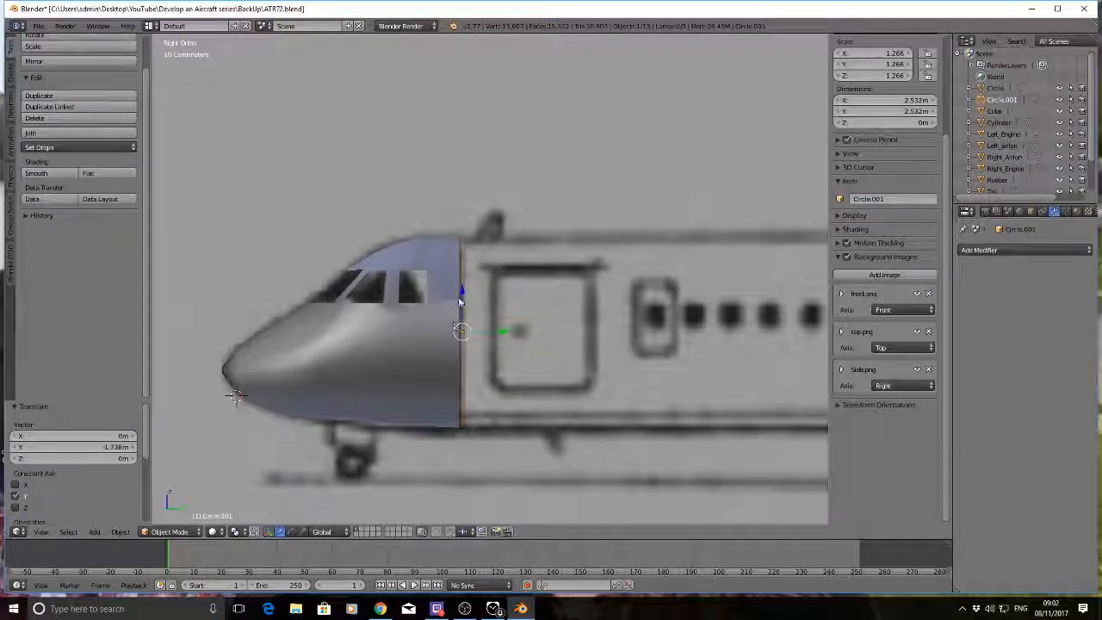
key(g)
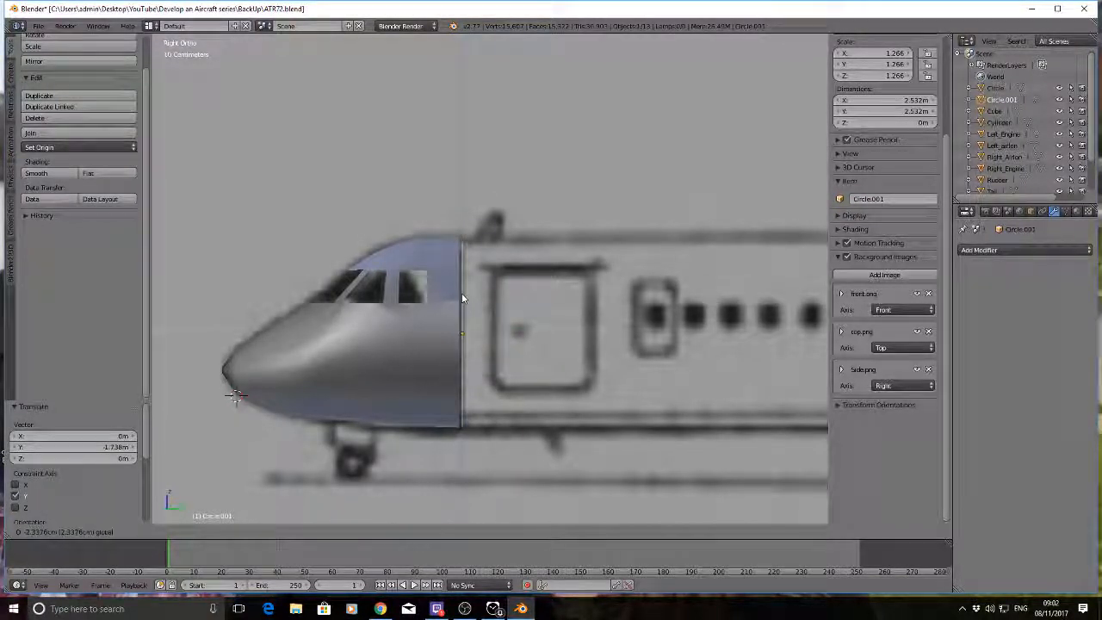
click(463, 299)
Step: Scale the circle uniformly by 1.011 to match the height of the nose's rear edge
key(s)
key(y)
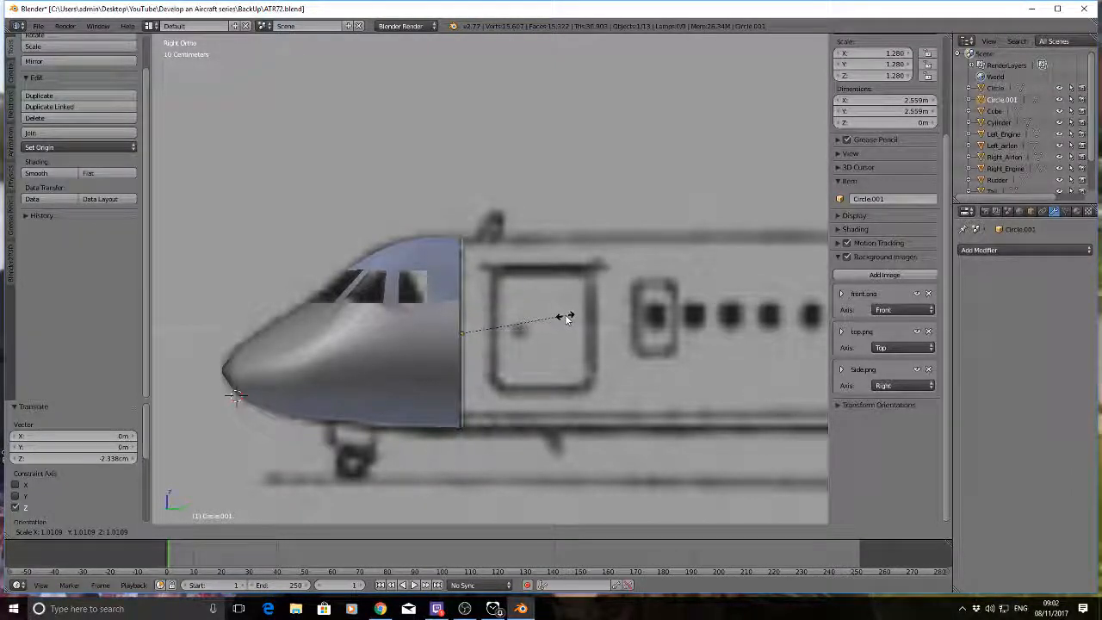
click(565, 314)
Step: In the top view, centre the circle on the fuselage by shifting it 62.336 cm along X, and scale it 1.137 along X
key(KP_7)
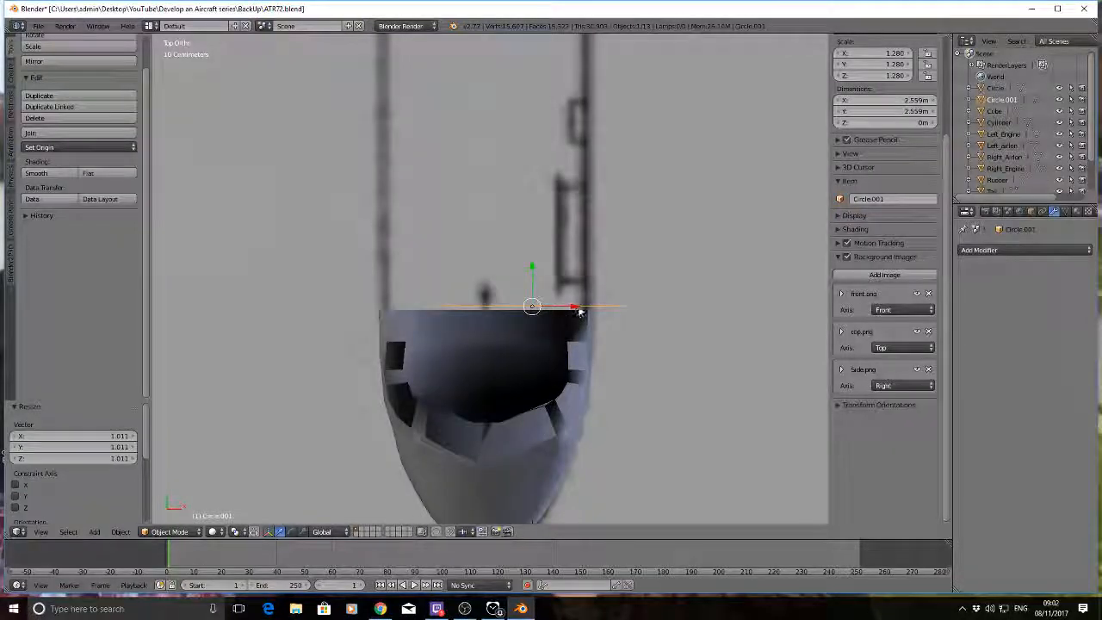
drag(579, 312, 530, 308)
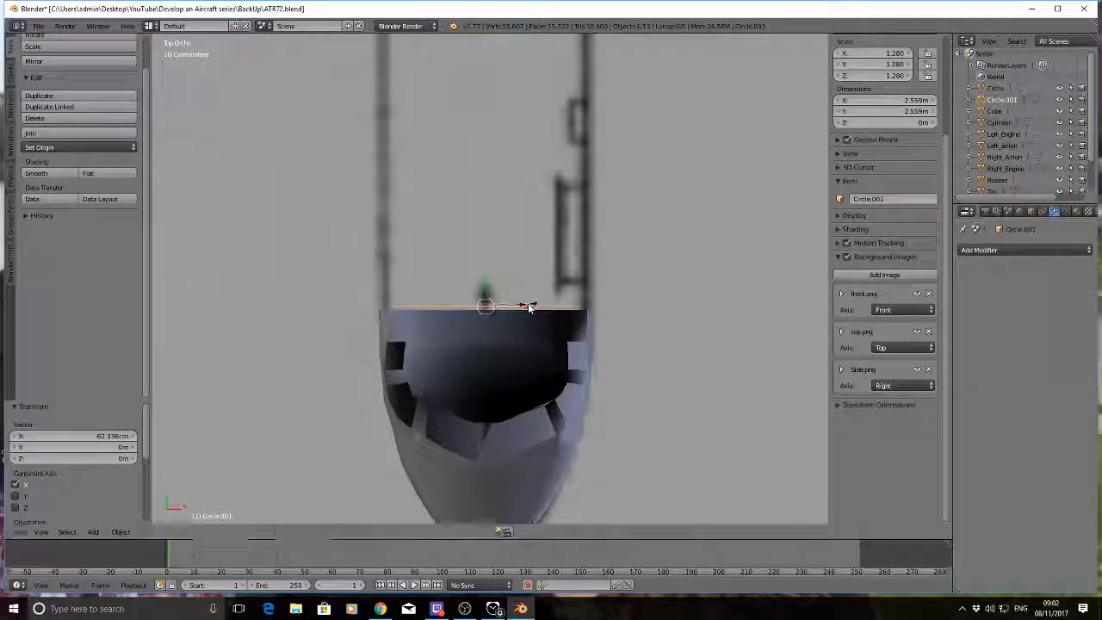
key(s)
key(x)
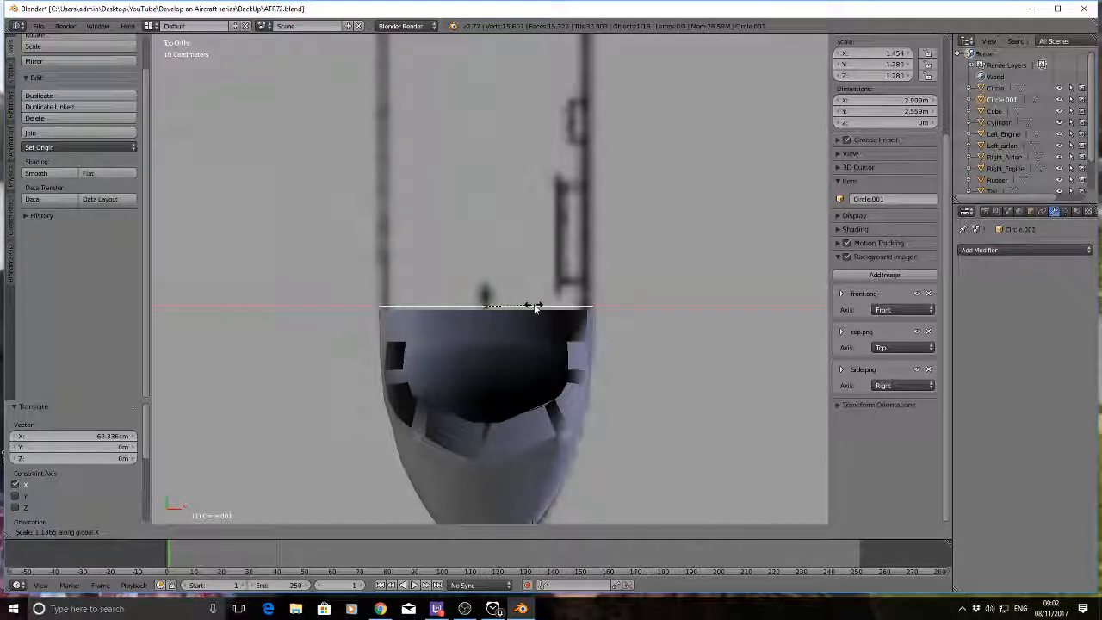
click(534, 307)
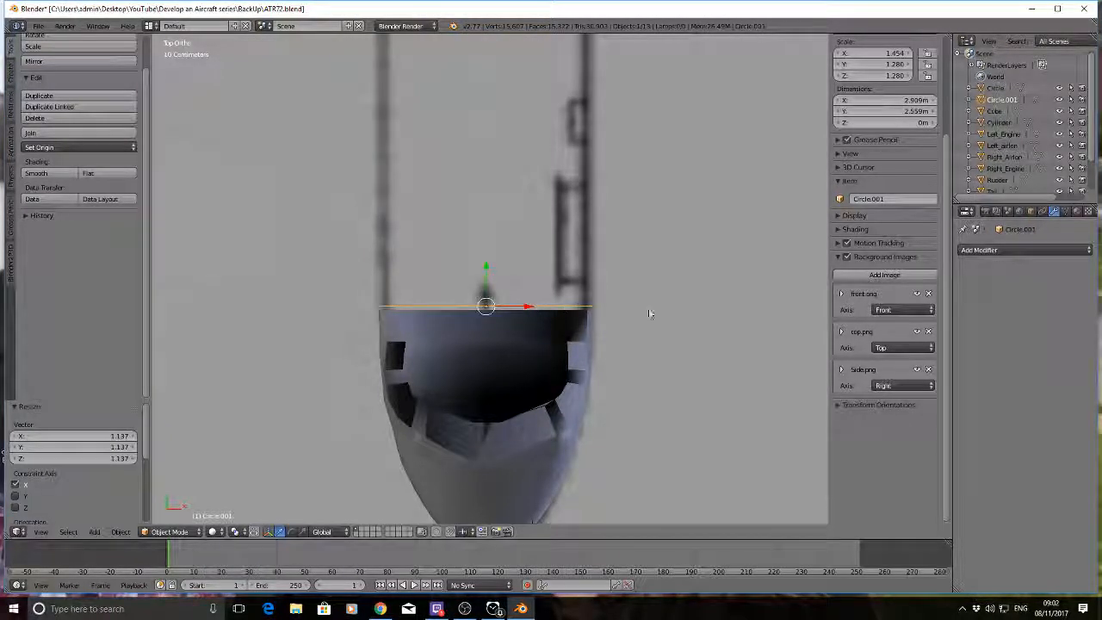
Step: Edit the circle in the right view and extrude its edge ring 3.499 m backward along Y
middle_drag(534, 307, 587, 255)
key(KP_3)
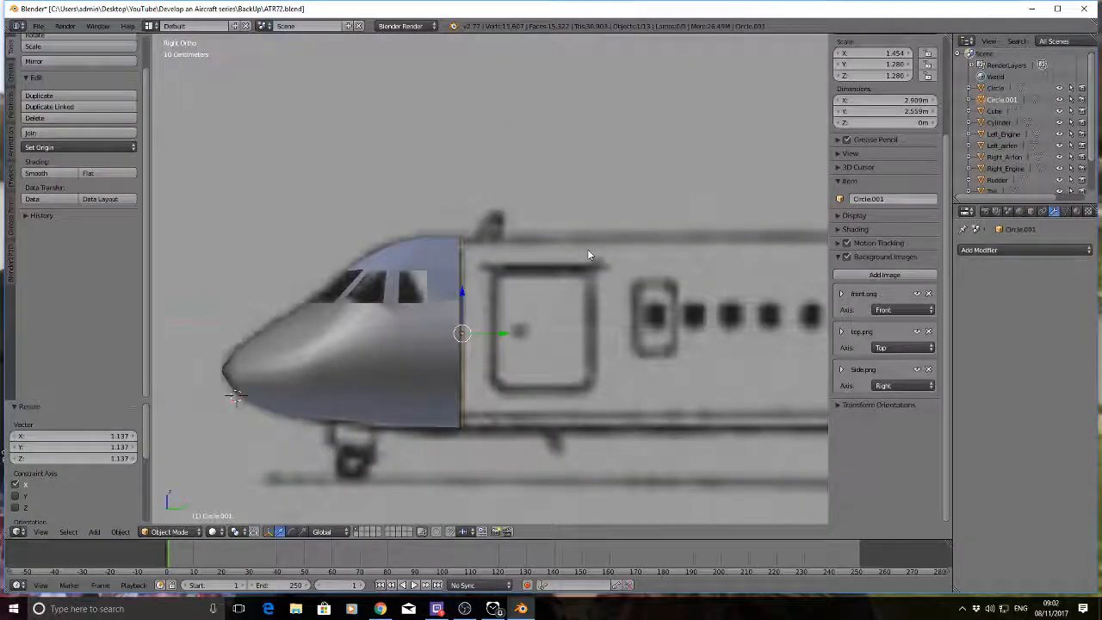
key(Tab)
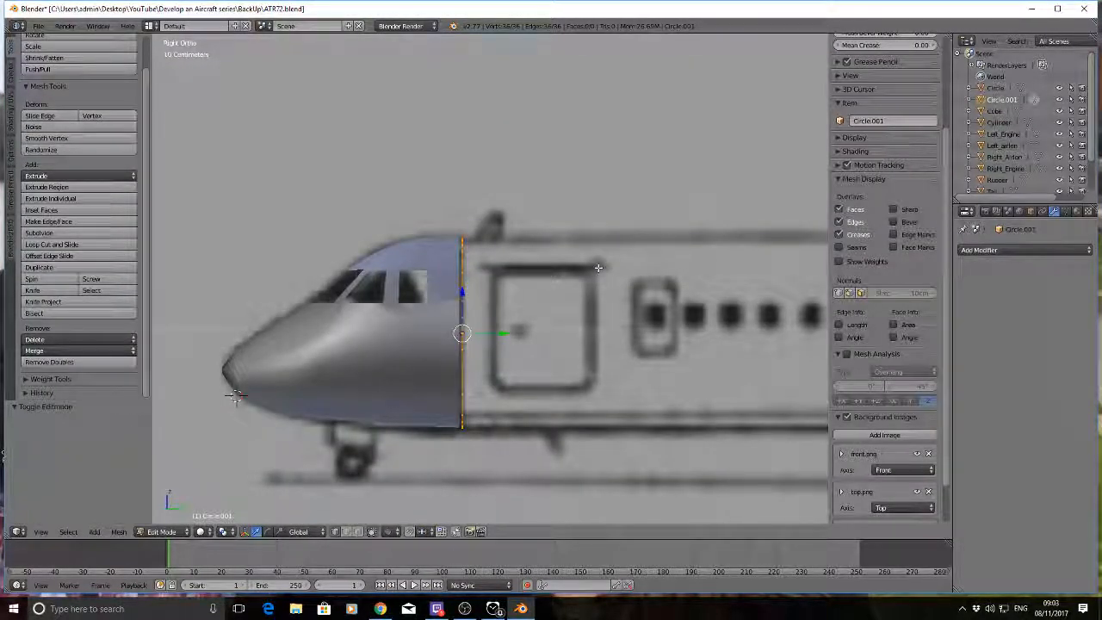
key(e)
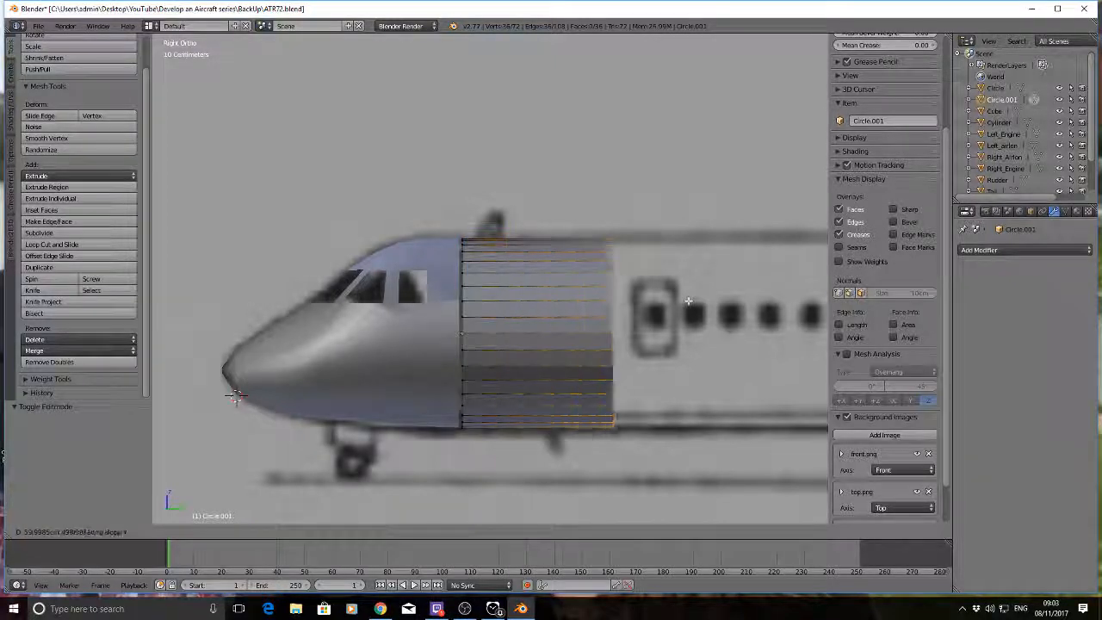
click(718, 301)
scroll(627, 280, down, 2)
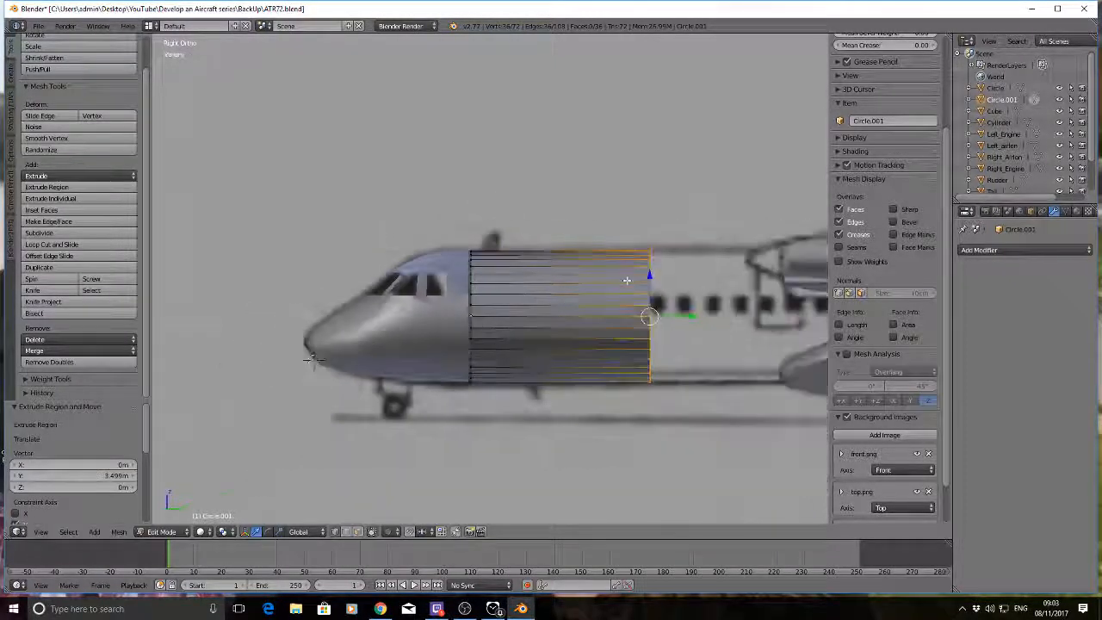
Step: Move the extruded end ring another 20.188 m along Y and nudge it to the tip of the tail in wireframe
scroll(627, 280, down, 4)
shift+middle_drag(701, 302, 507, 311)
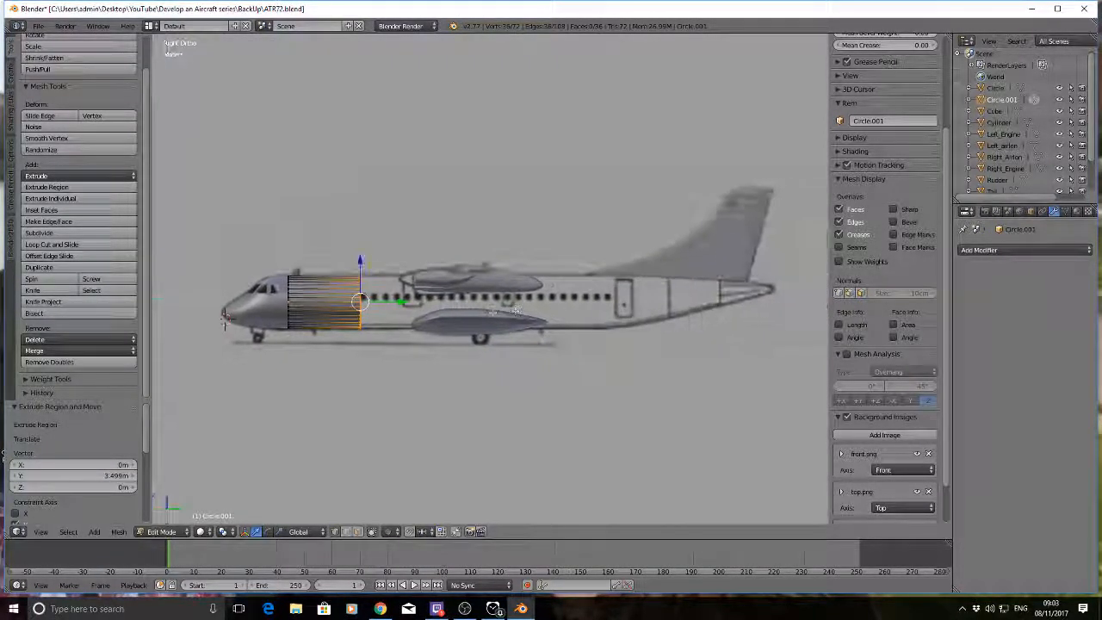
key(e)
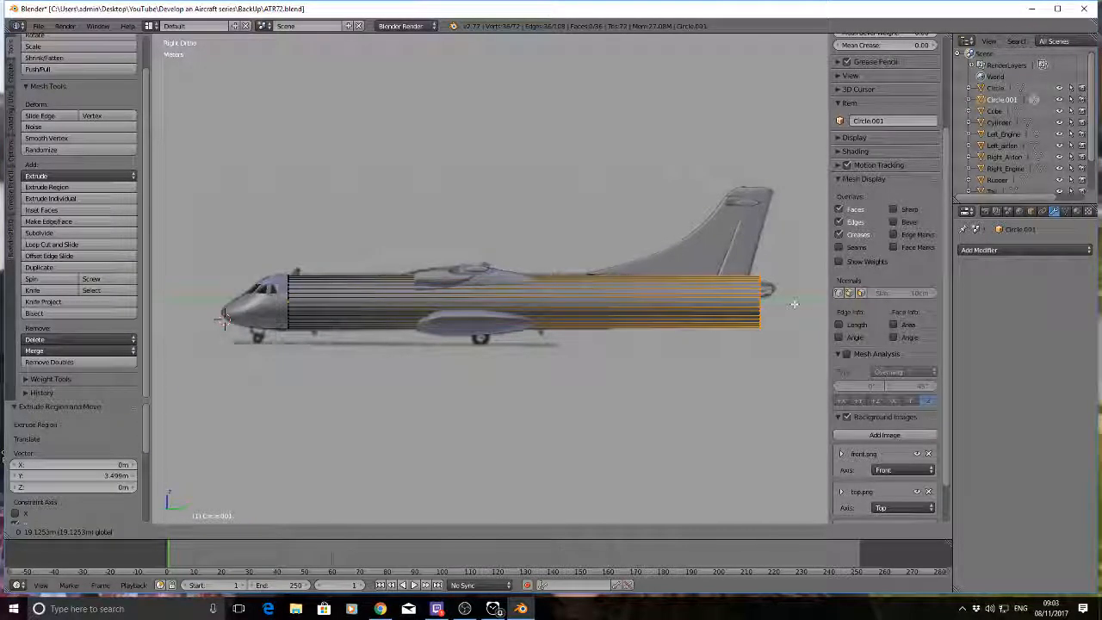
click(814, 301)
key(z)
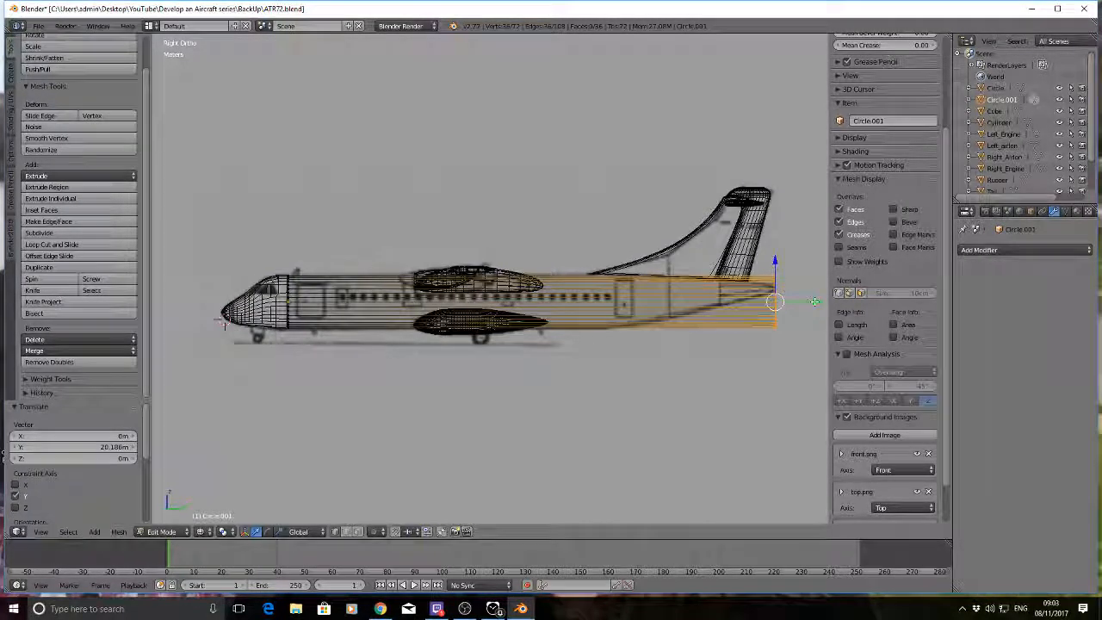
drag(814, 301, 817, 302)
key(a)
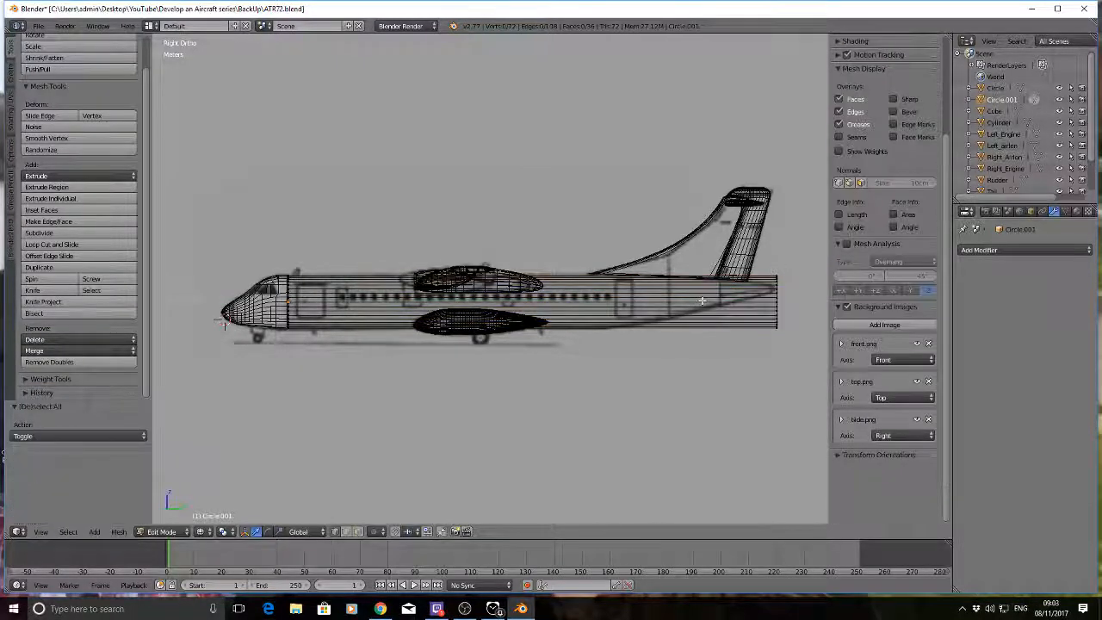
Step: Add a loop cut around the new fuselage tube and slide it close to its rear end
key(ctrl+r)
click(722, 308)
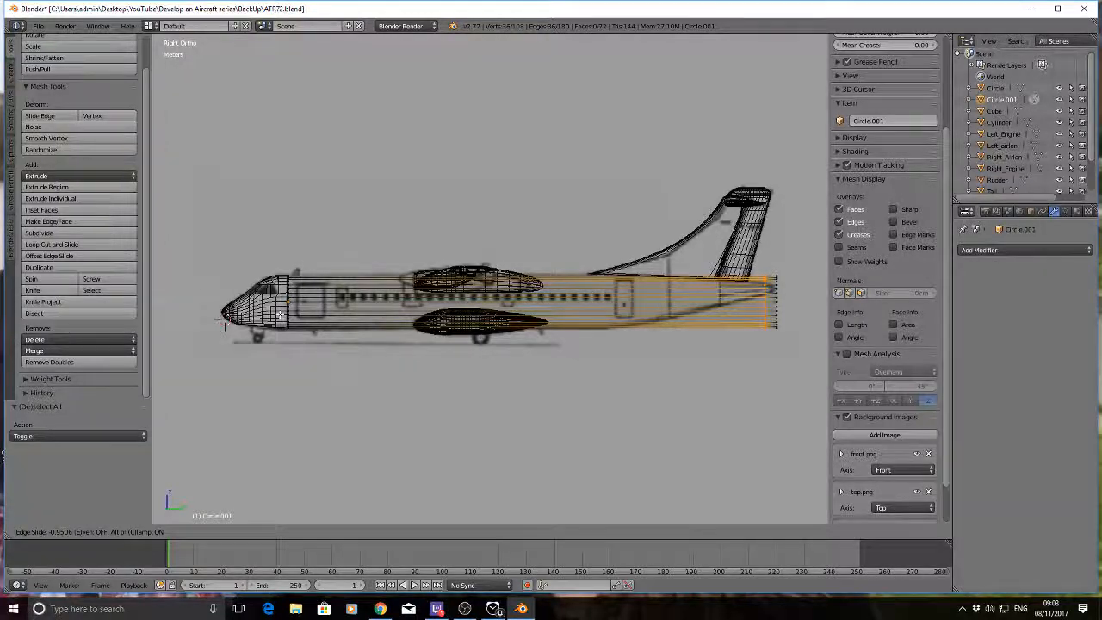
click(279, 311)
key(a)
shift+middle_drag(319, 337, 258, 341)
shift+middle_drag(223, 261, 204, 263)
scroll(594, 280, up, 4)
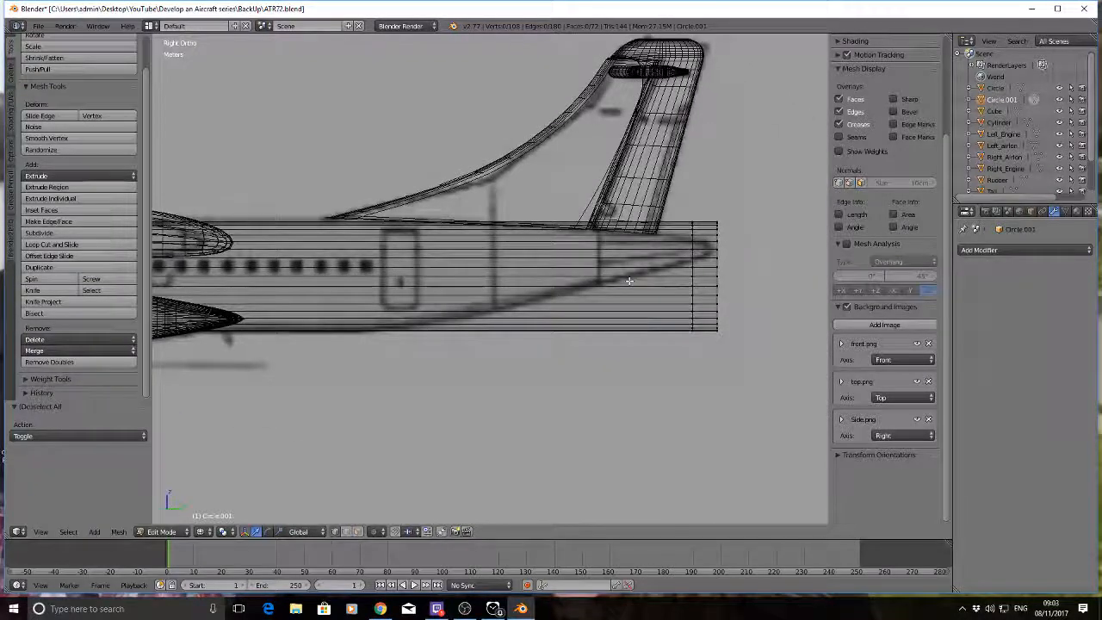
Step: Add two loop cuts to the fuselage tube, one just ahead of the rearmost cut and one at the vertical panel line below the fin's base
key(ctrl+r)
click(598, 282)
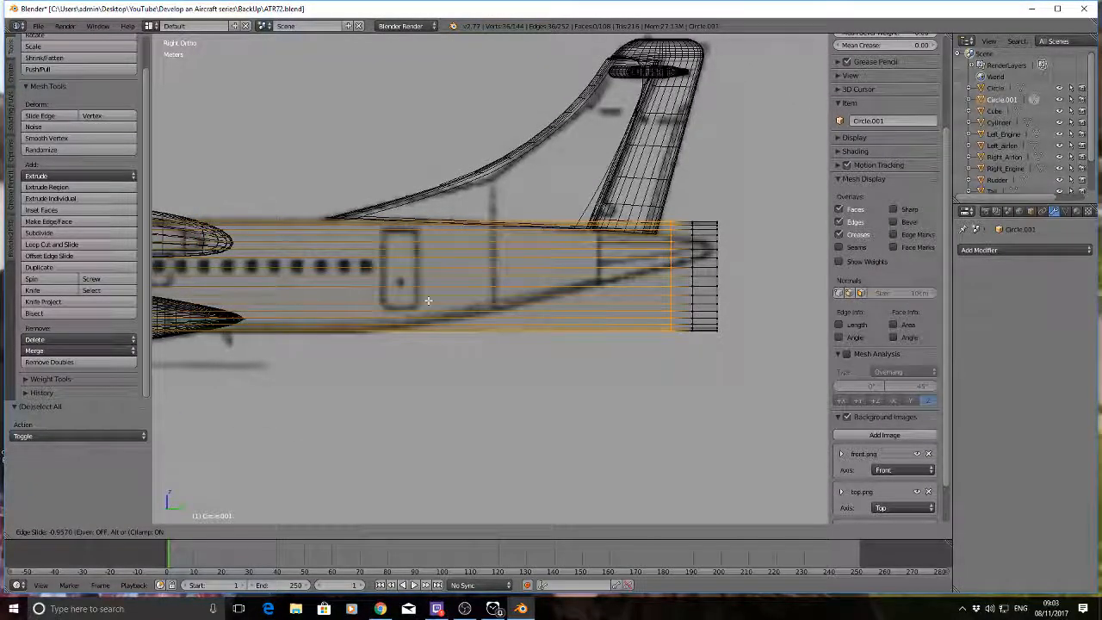
click(475, 269)
key(a)
key(ctrl+r)
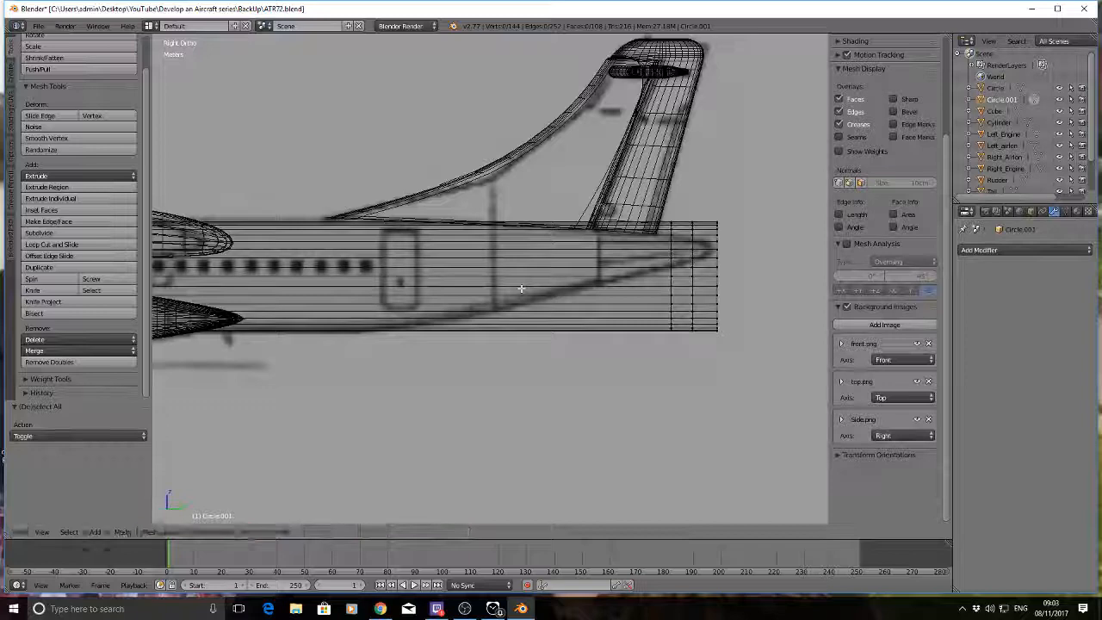
click(520, 289)
click(251, 296)
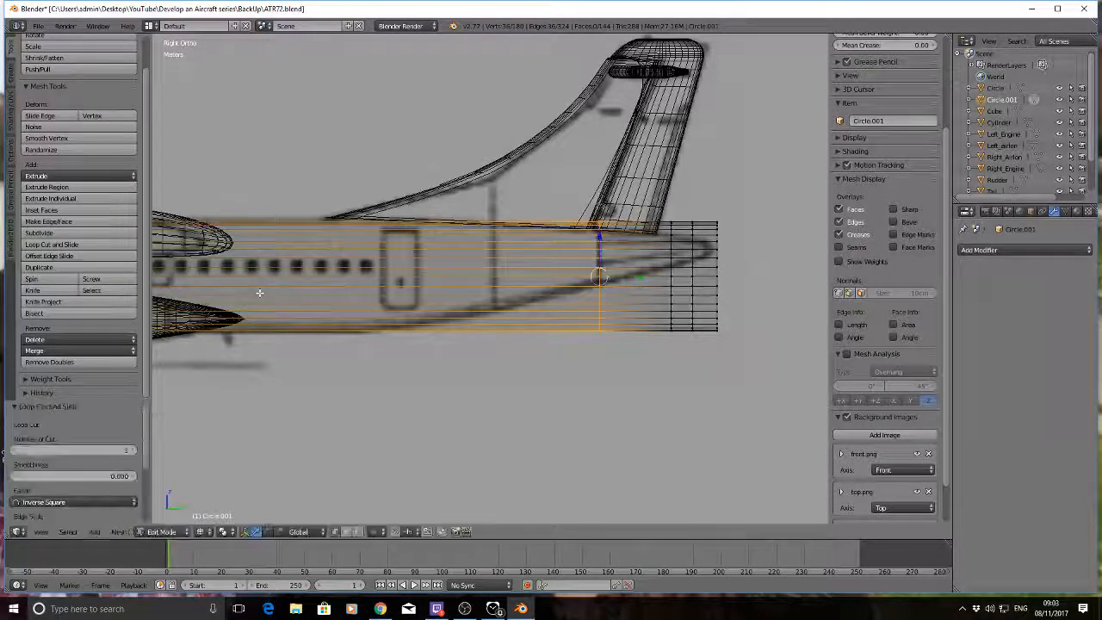
key(a)
Step: Add two more loop cuts further forward, spacing them between the fin-base cut and the blueprint line behind the rear door
key(ctrl+r)
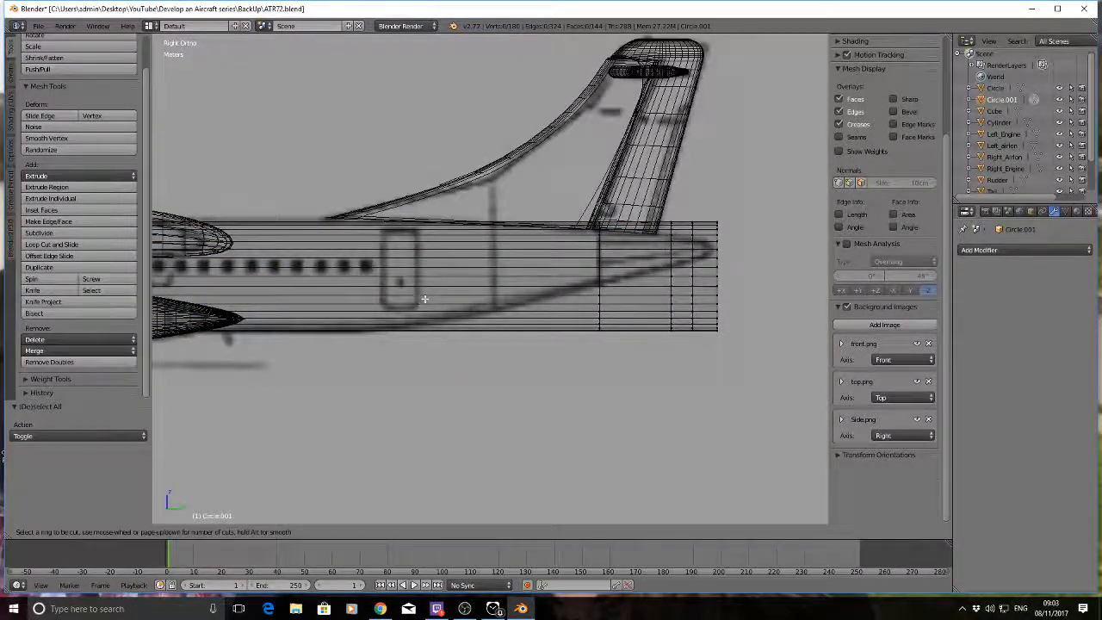
click(425, 299)
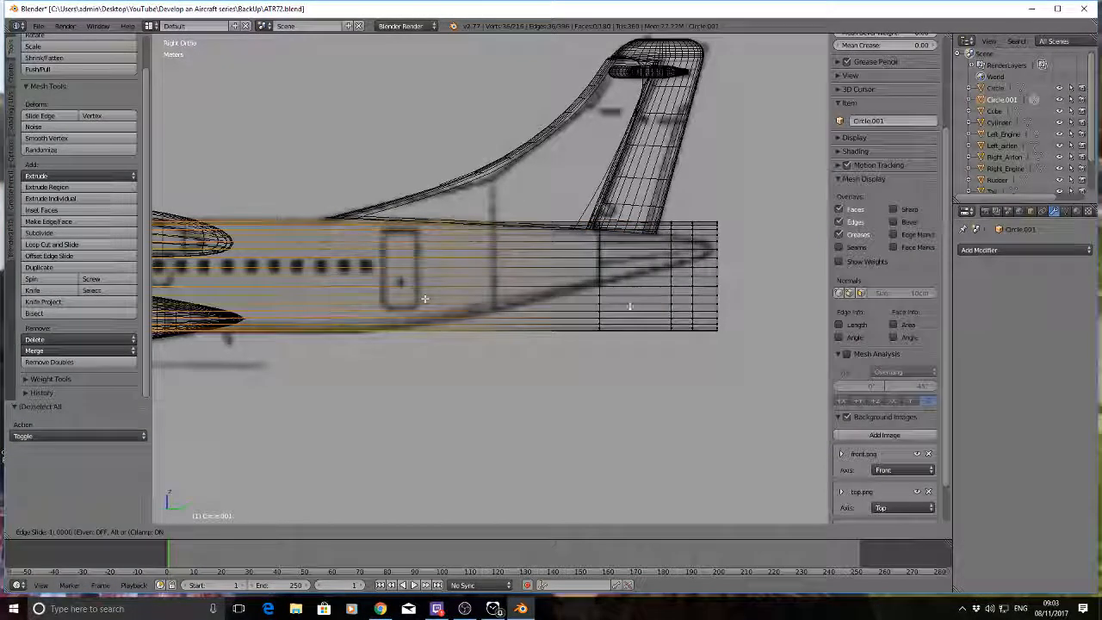
click(170, 308)
key(a)
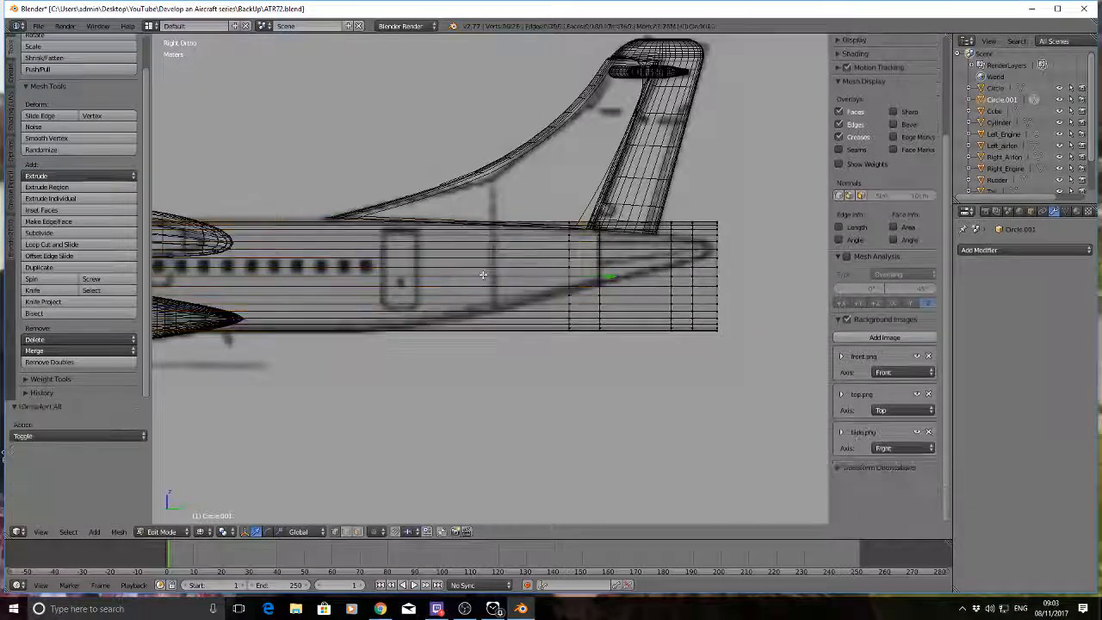
key(ctrl+r)
click(430, 297)
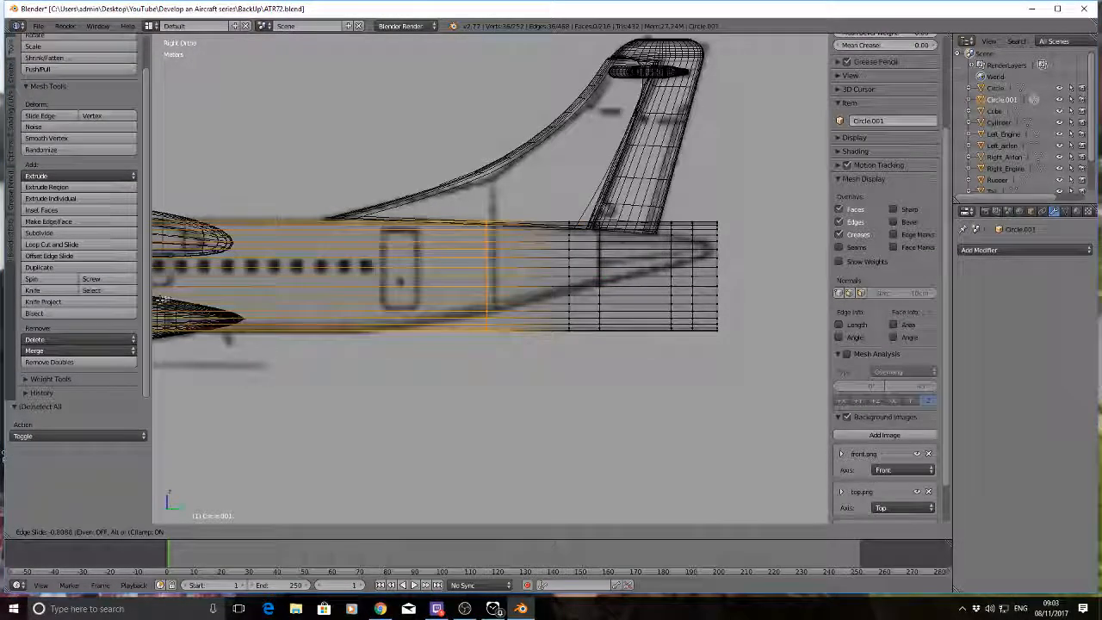
click(168, 295)
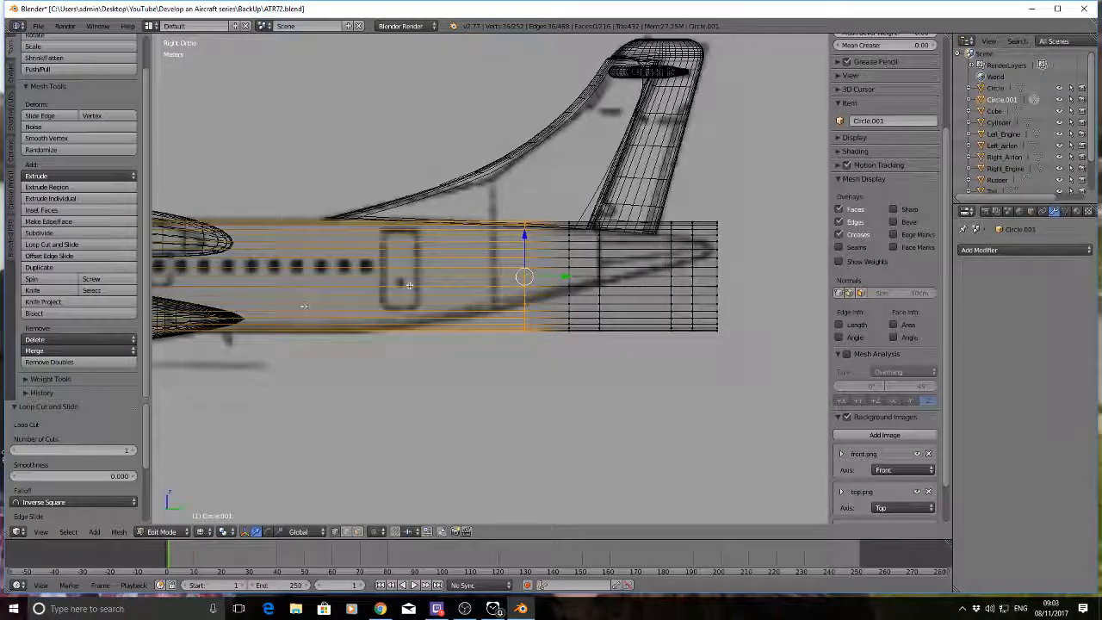
key(a)
Step: Add a loop cut just ahead of the blueprint line behind the rear door and another at the door's rear edge
key(ctrl+r)
click(448, 293)
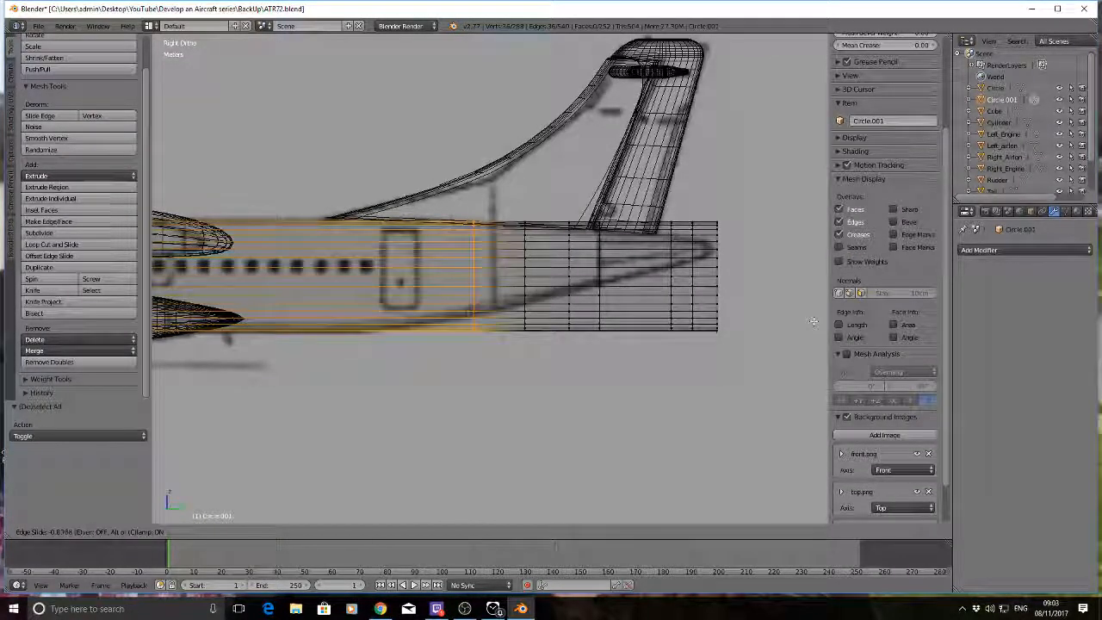
click(674, 325)
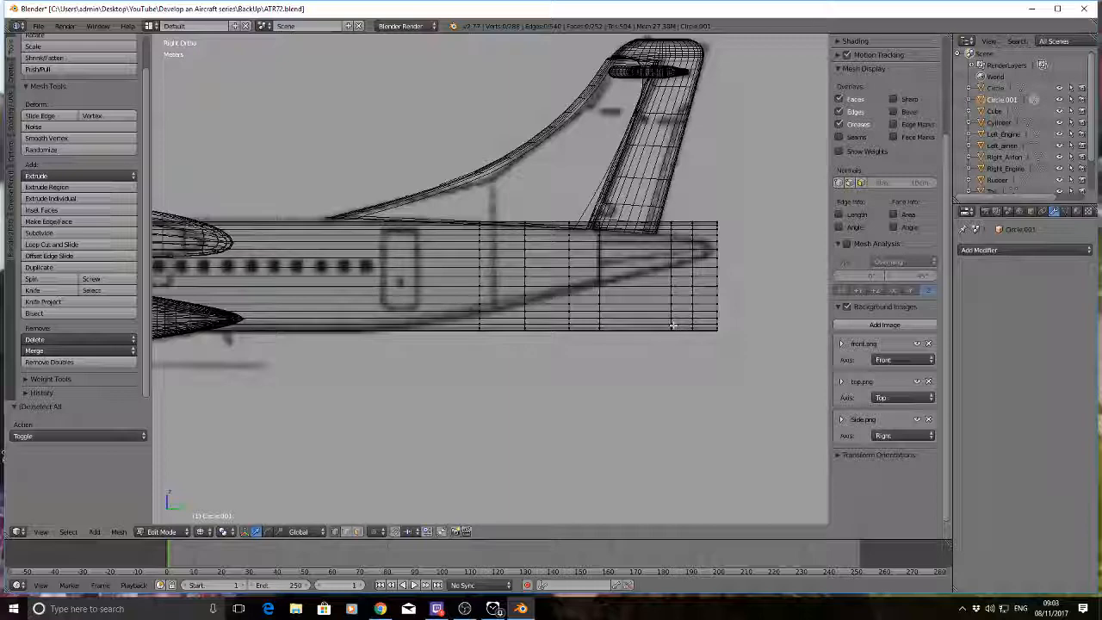
key(ctrl+r)
click(437, 303)
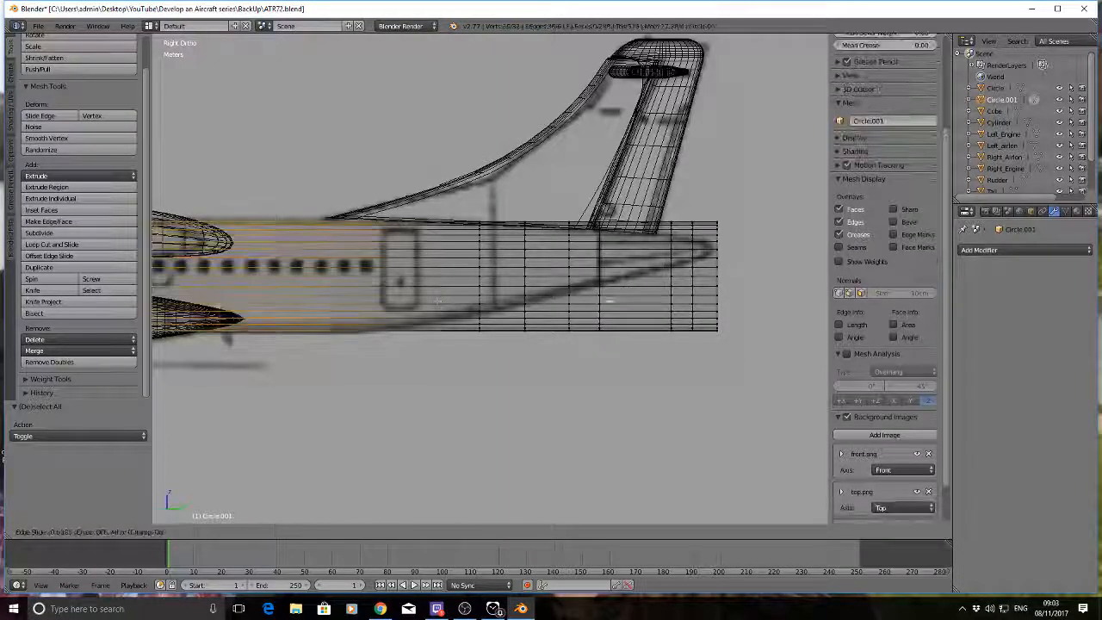
click(764, 285)
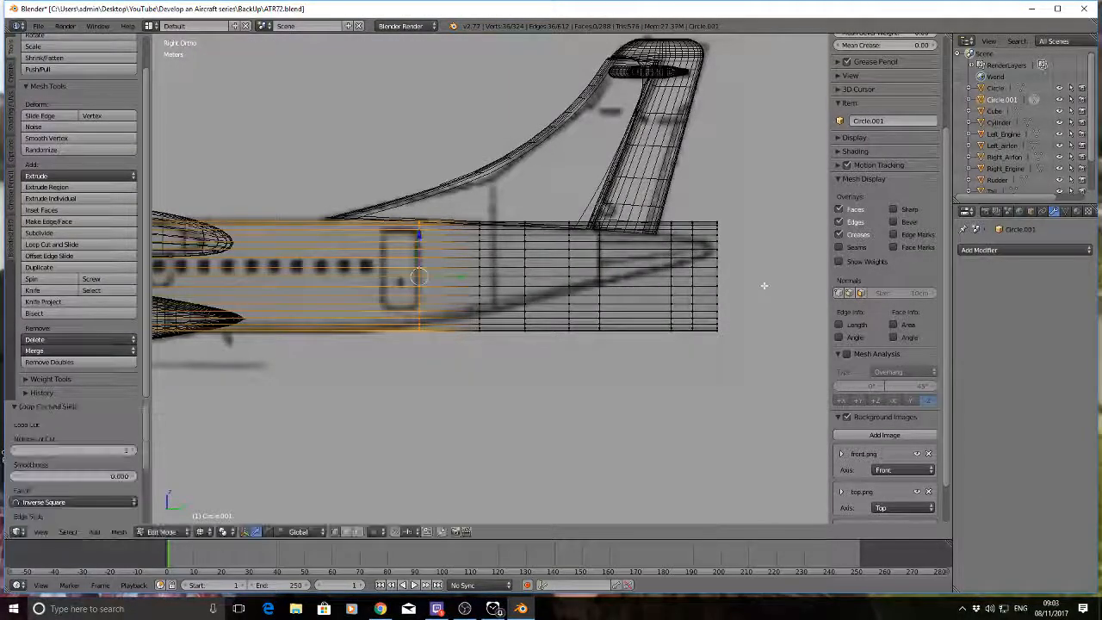
key(a)
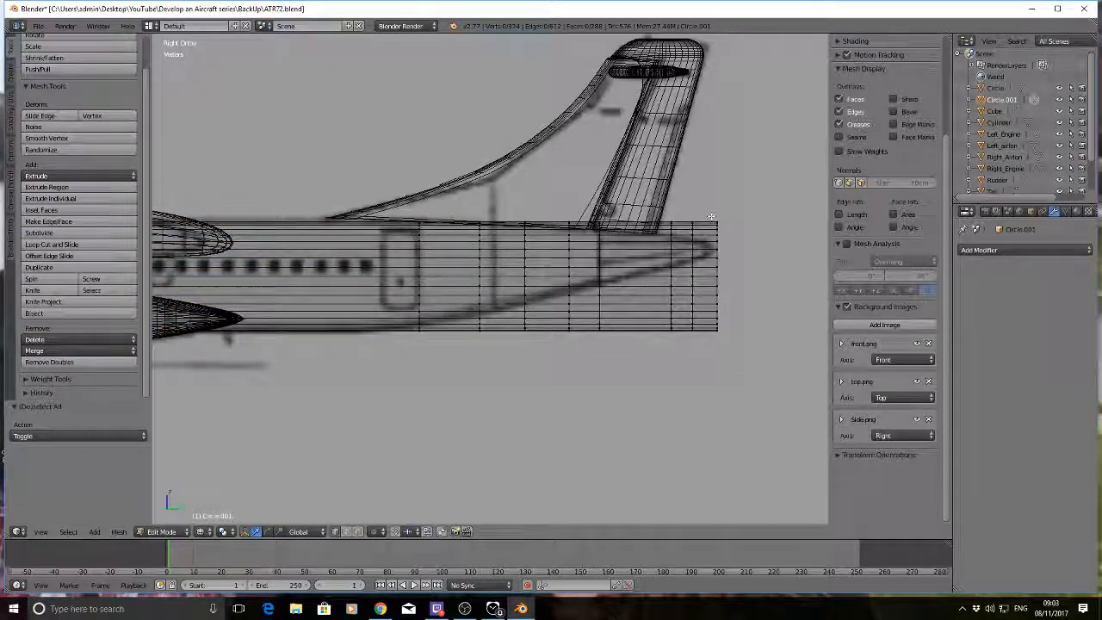
Step: Select the tube's rearmost vertex ring and scale it down uniformly to 0.236
drag(739, 372, 738, 372)
key(s)
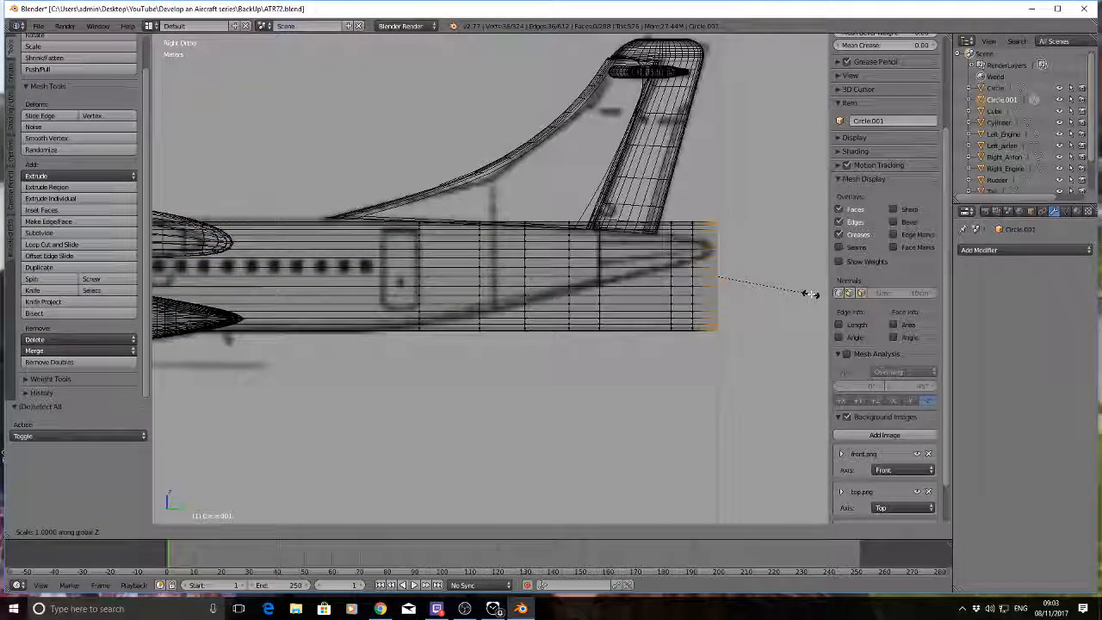
key(Escape)
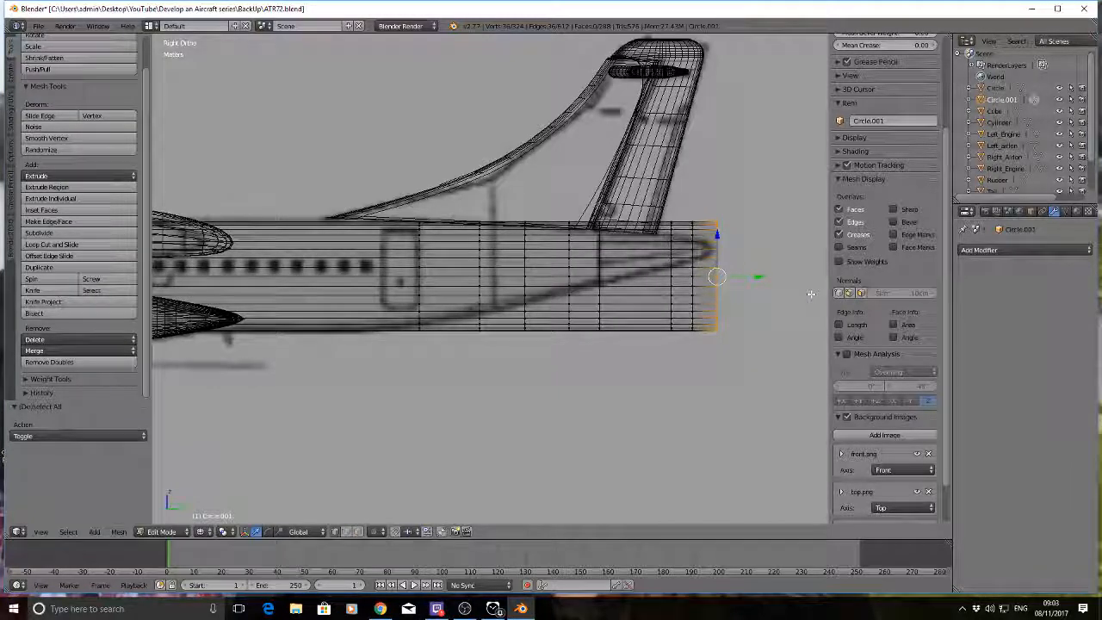
key(s)
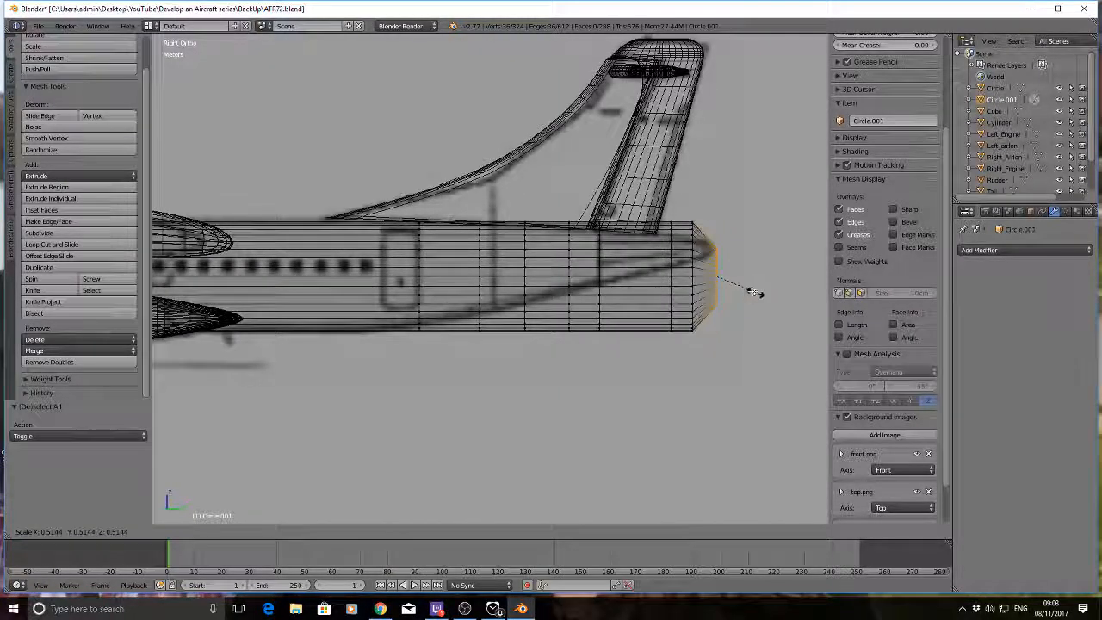
click(739, 280)
Step: Raise the end ring 64.63 cm along Z, shrink it further and nudge it vertically to fit the tail tip
key(g)
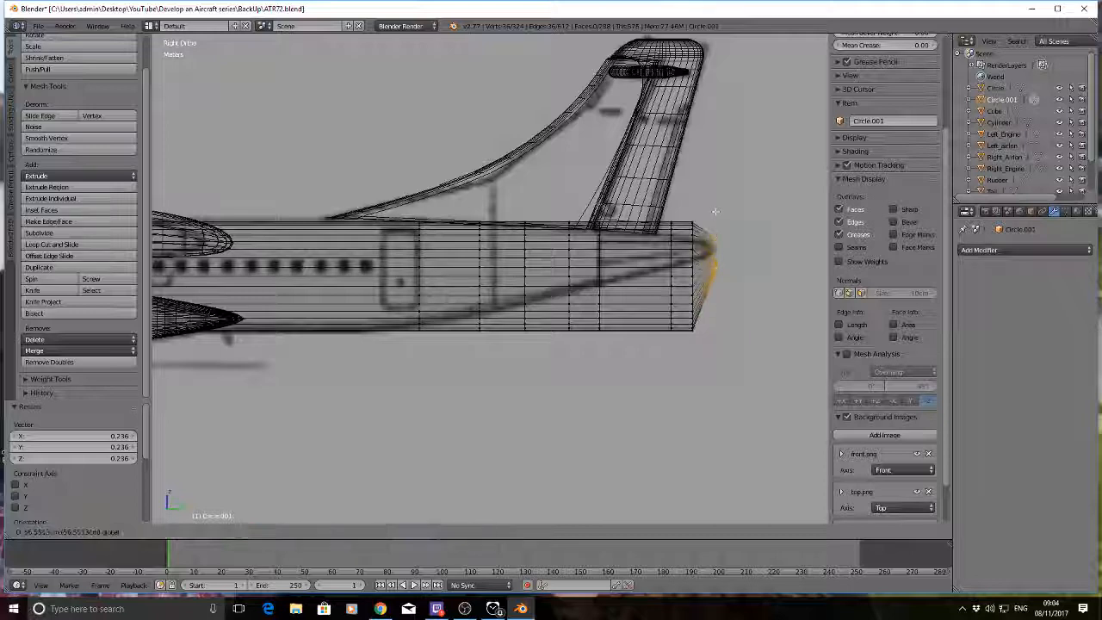
key(z)
click(782, 275)
key(s)
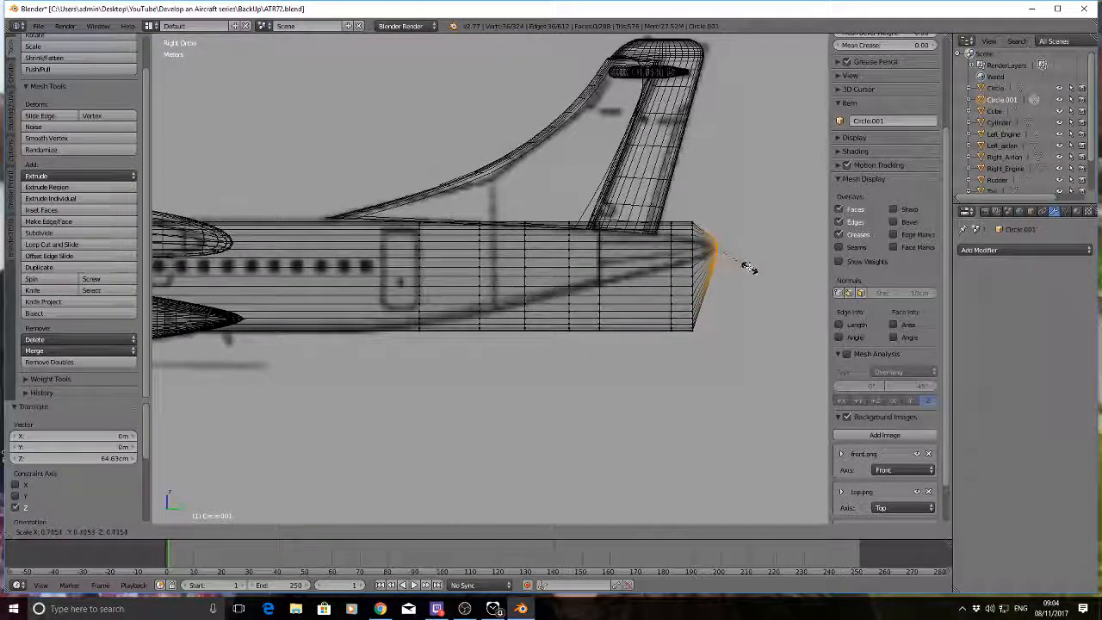
click(740, 261)
drag(715, 211, 715, 207)
scroll(888, 258, down, 5)
key(a)
Step: Select the second ring from the tail end, scale it down and raise it along Z towards the tail cone outline
key(b)
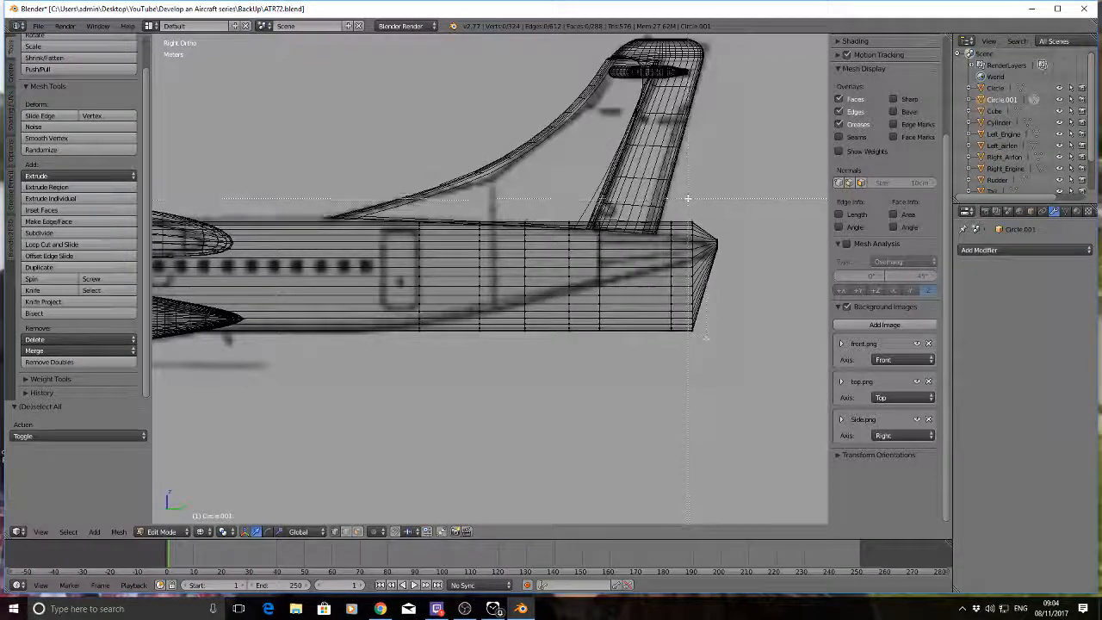
drag(699, 367, 686, 217)
key(s)
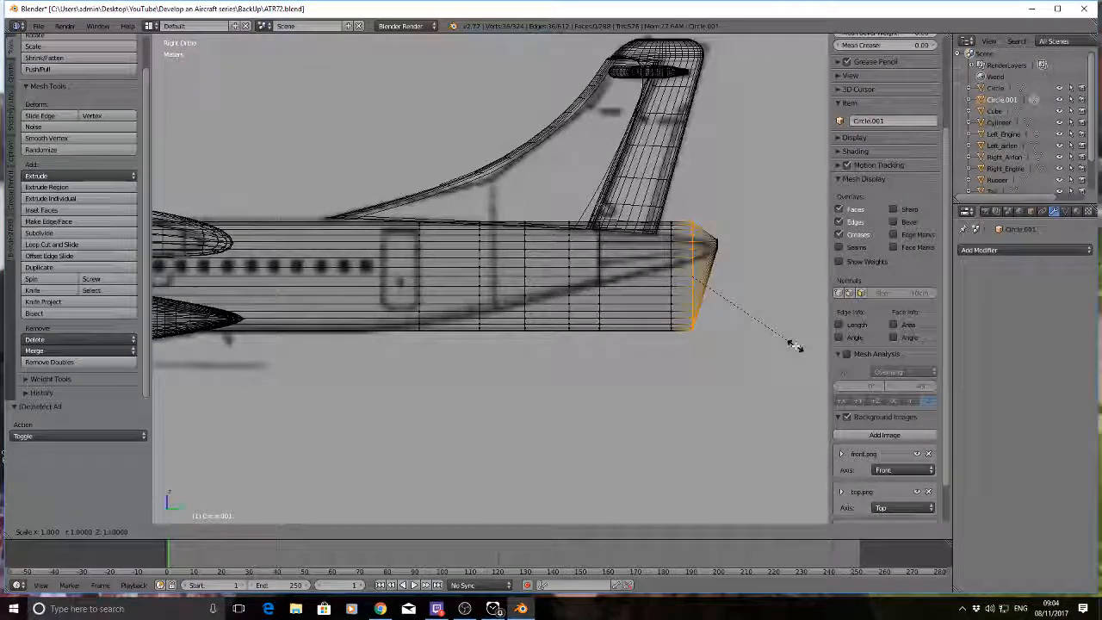
key(z)
click(729, 319)
drag(692, 233, 691, 208)
Step: Refine the second-to-last ring's scale so it matches the tail cone outline on the side blueprint
key(s)
click(738, 295)
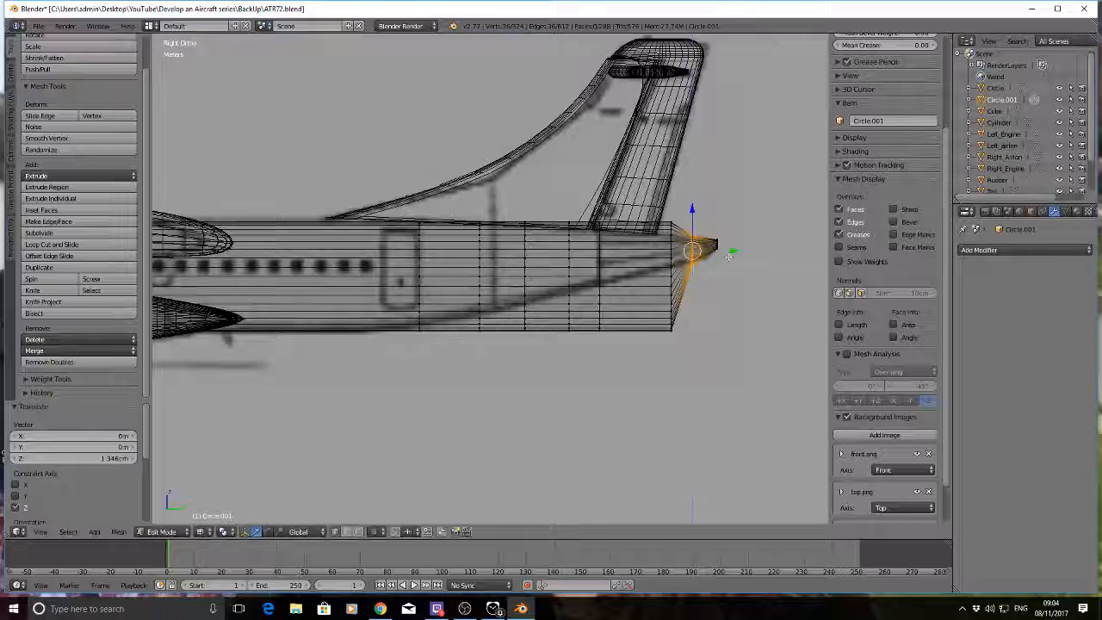
scroll(638, 287, up, 3)
shift+middle_drag(638, 287, 591, 299)
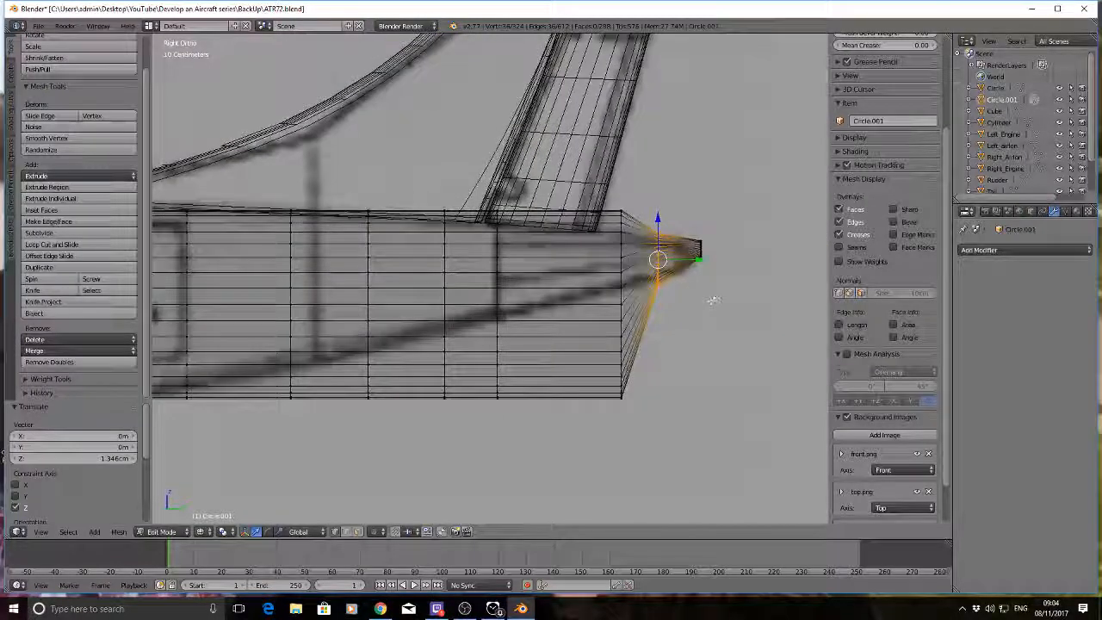
key(s)
right_click(711, 295)
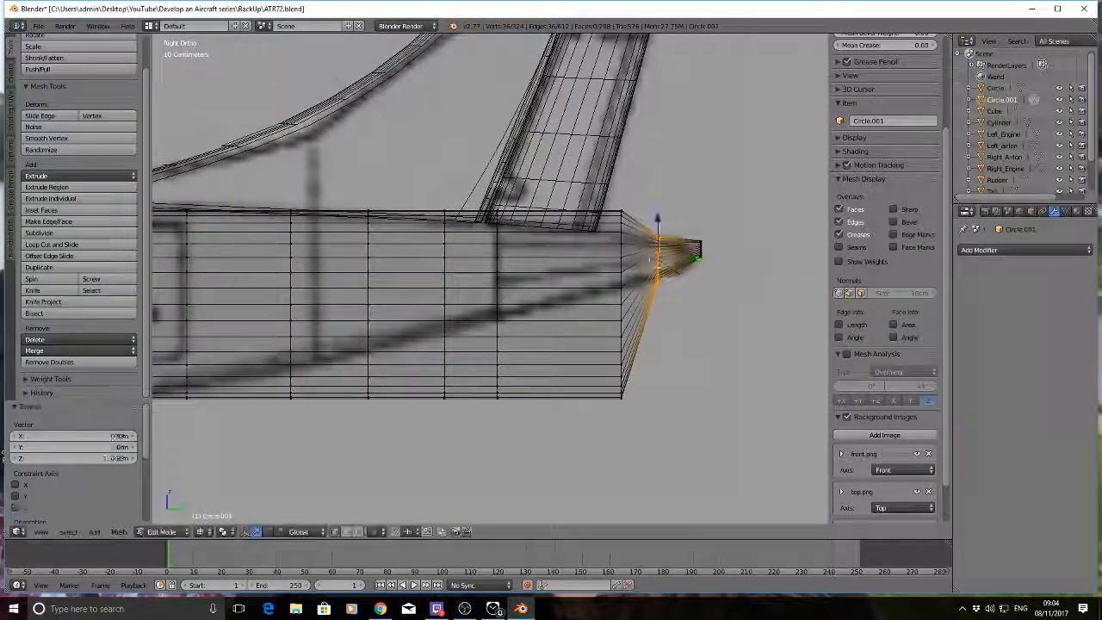
key(a)
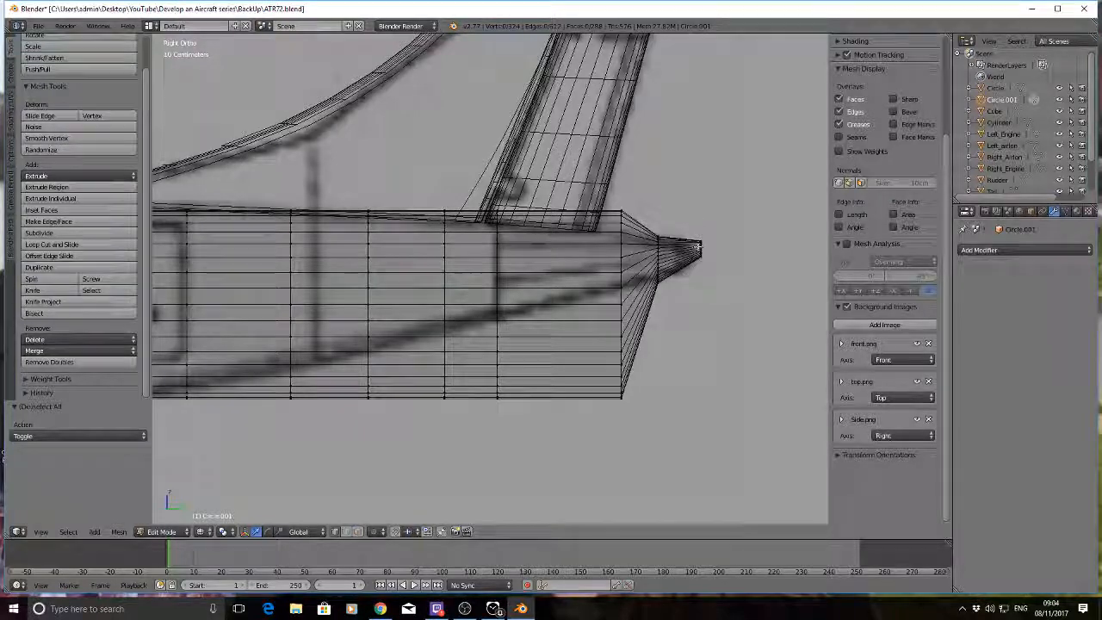
Step: Scale the end ring down again to 0.390 and move it -8.571 cm along Z onto the tip of the tail
key(b)
drag(685, 226, 731, 305)
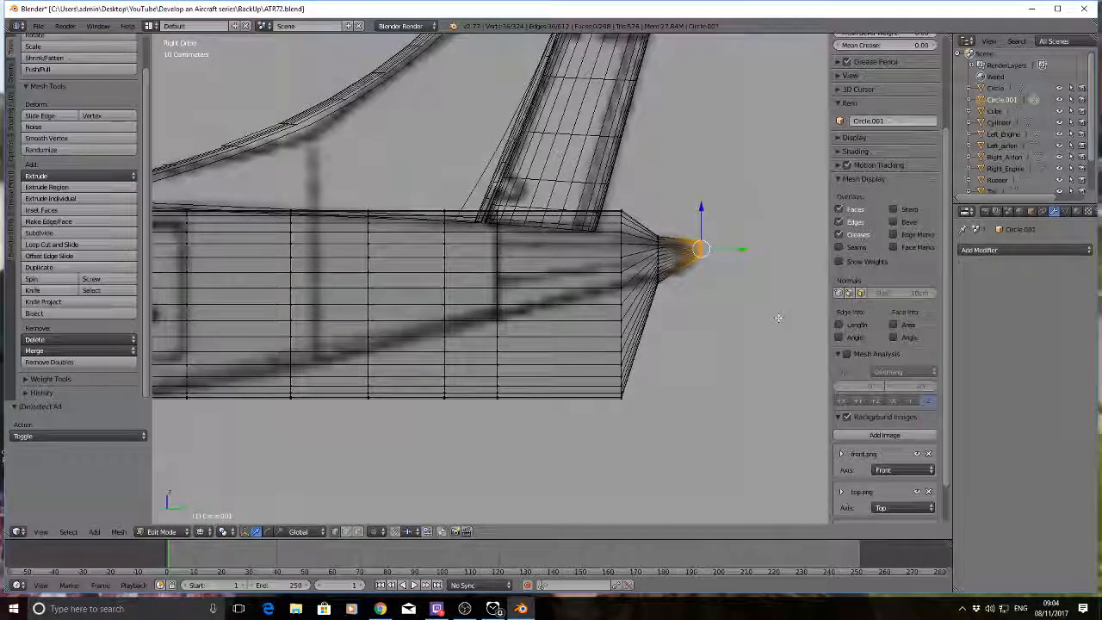
key(s)
click(702, 215)
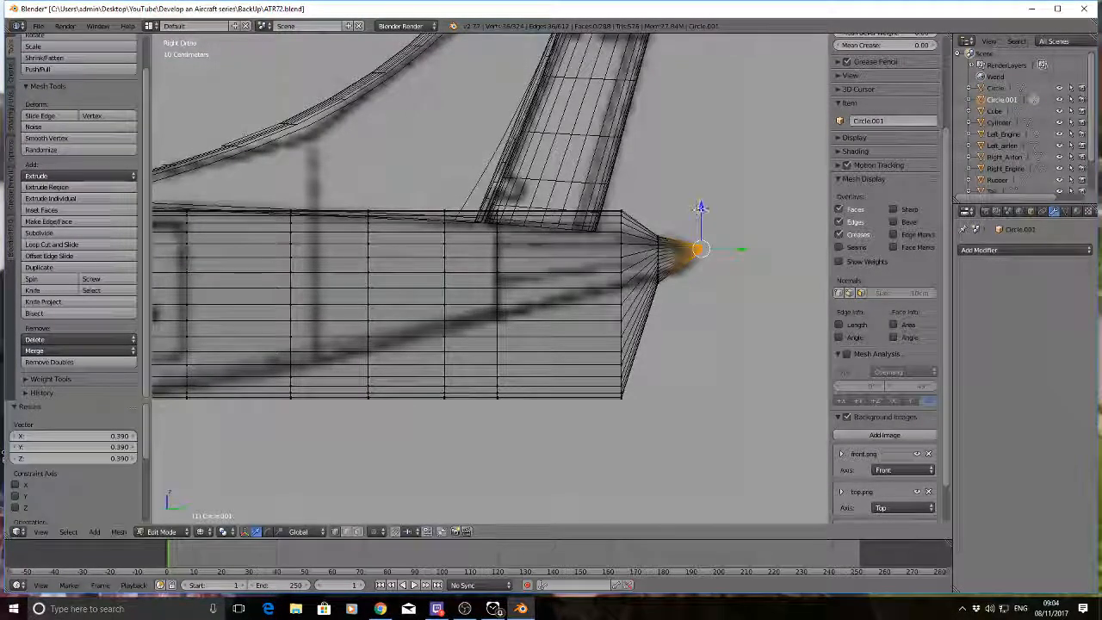
key(g)
key(z)
click(702, 213)
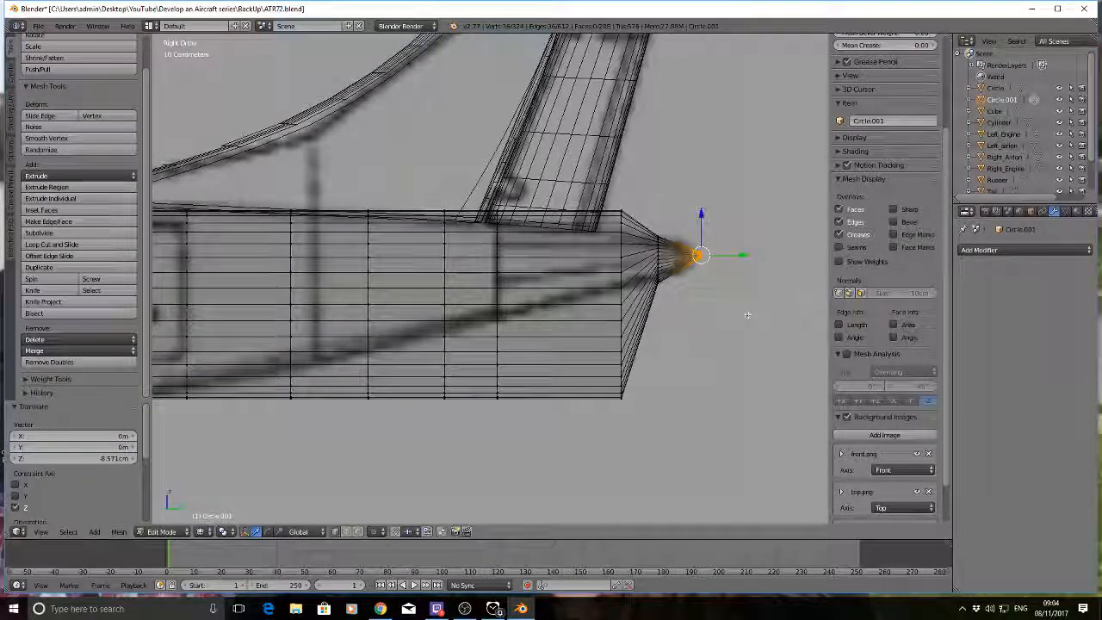
key(a)
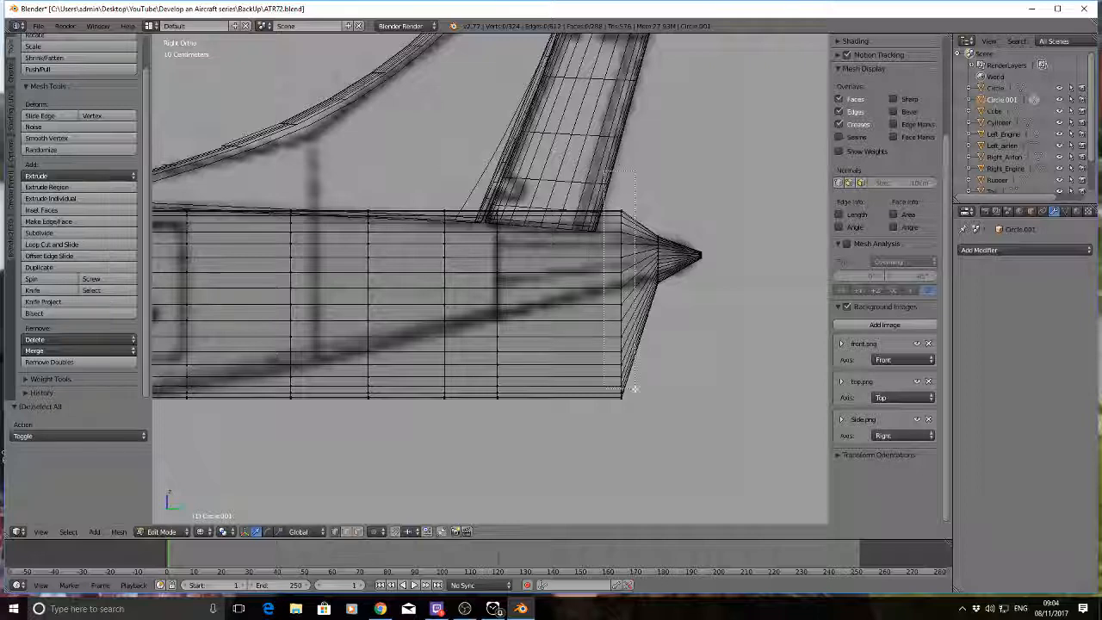
Step: Scale down the third ring from the tail end, raise it 63.115 cm along Z and fine-tune it to the tail outline
drag(635, 388, 635, 392)
key(s)
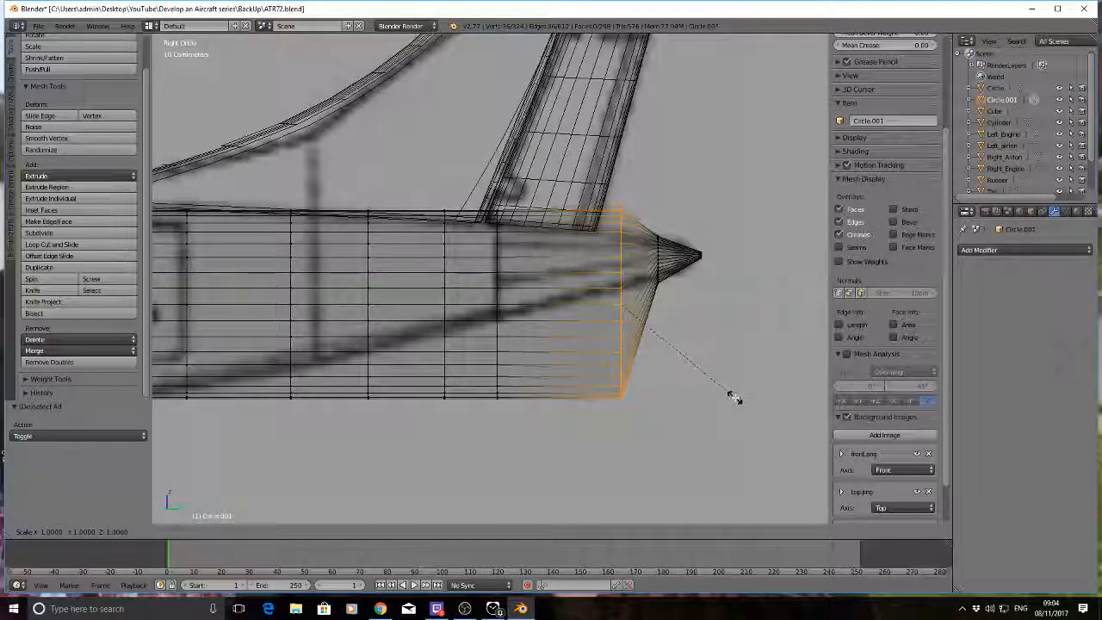
click(665, 347)
drag(619, 263, 620, 219)
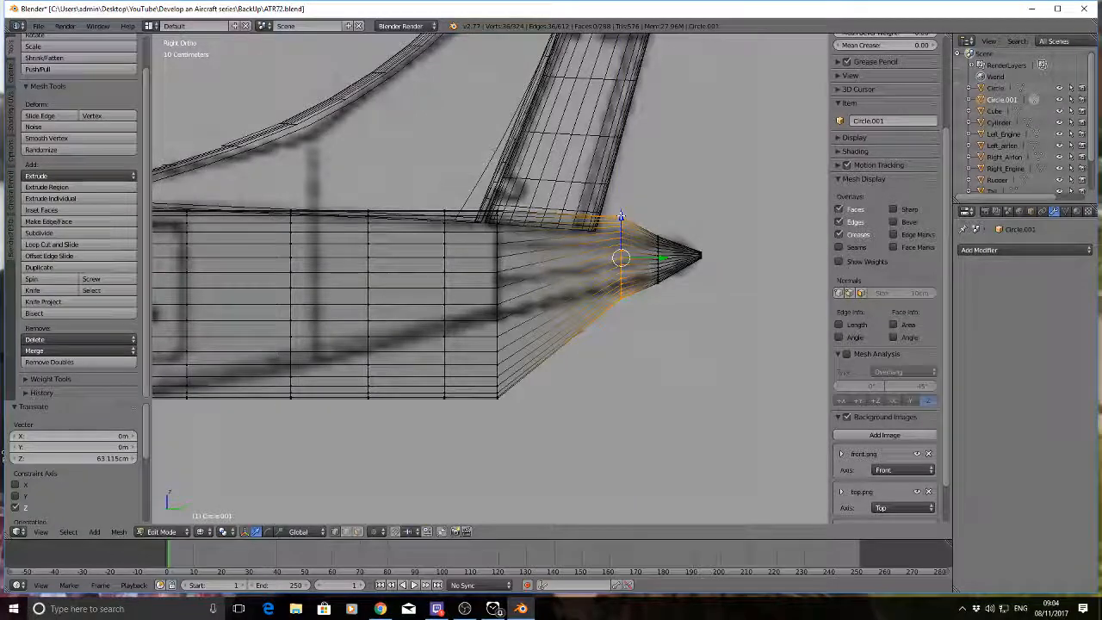
key(s)
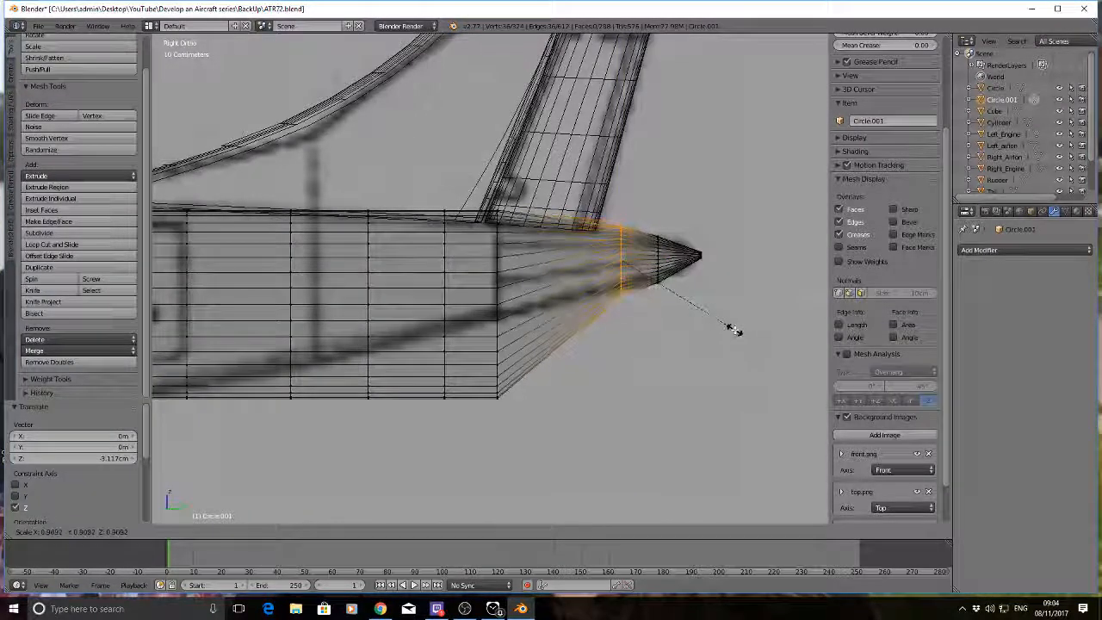
right_click(733, 330)
key(a)
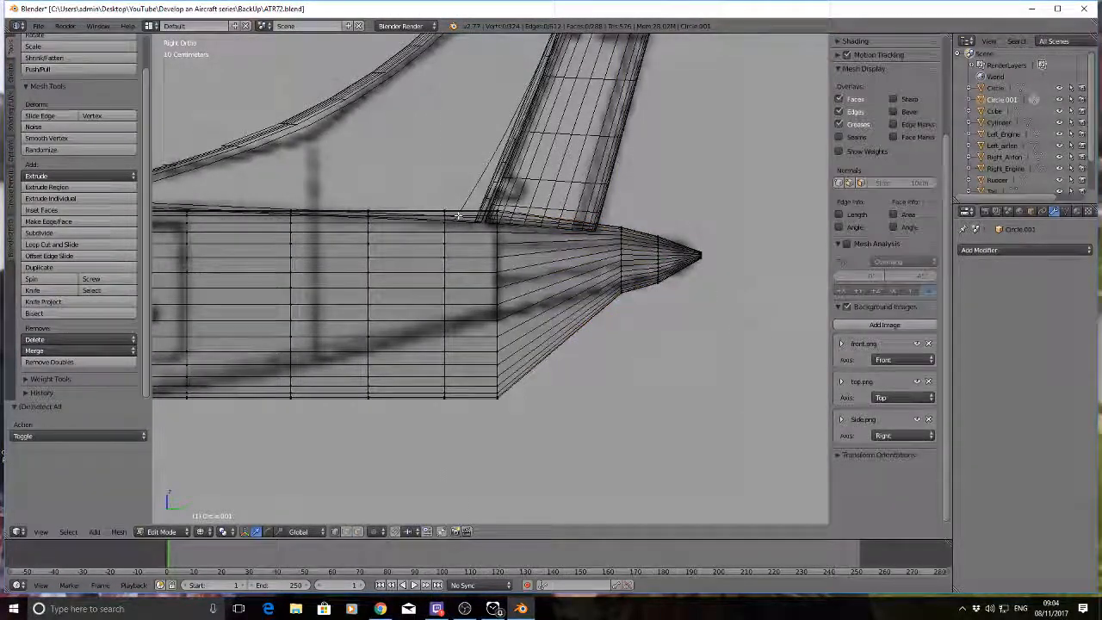
Step: Scale down the ring below the fin's base and raise it 43.635 cm along Z to fit the blueprint's fuselage outline
alt+right_click(508, 370)
key(s)
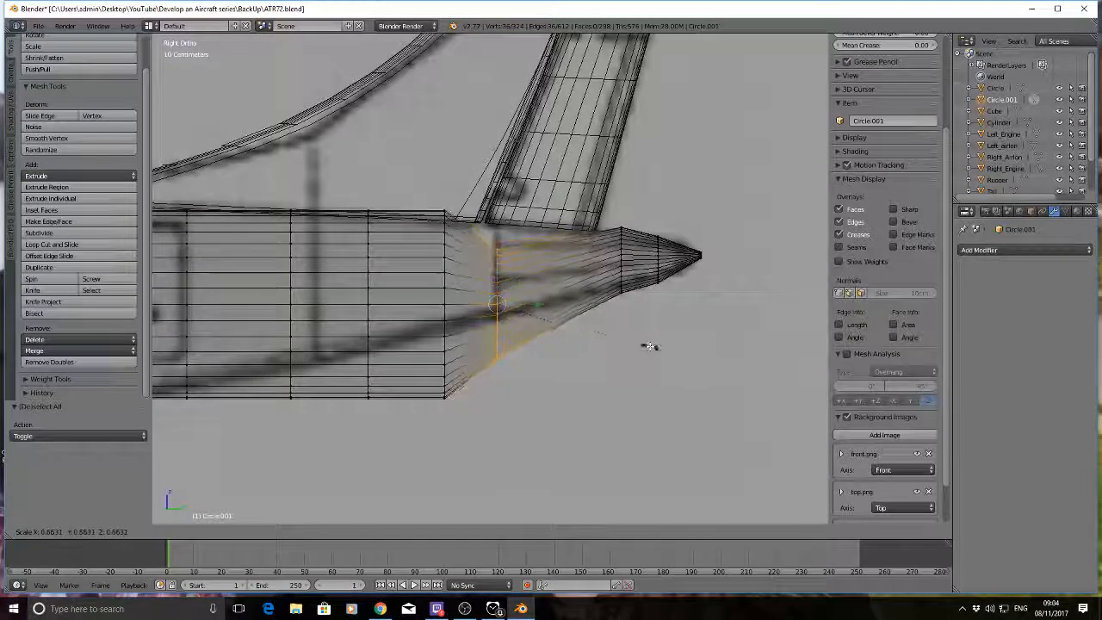
click(626, 340)
drag(496, 263, 495, 232)
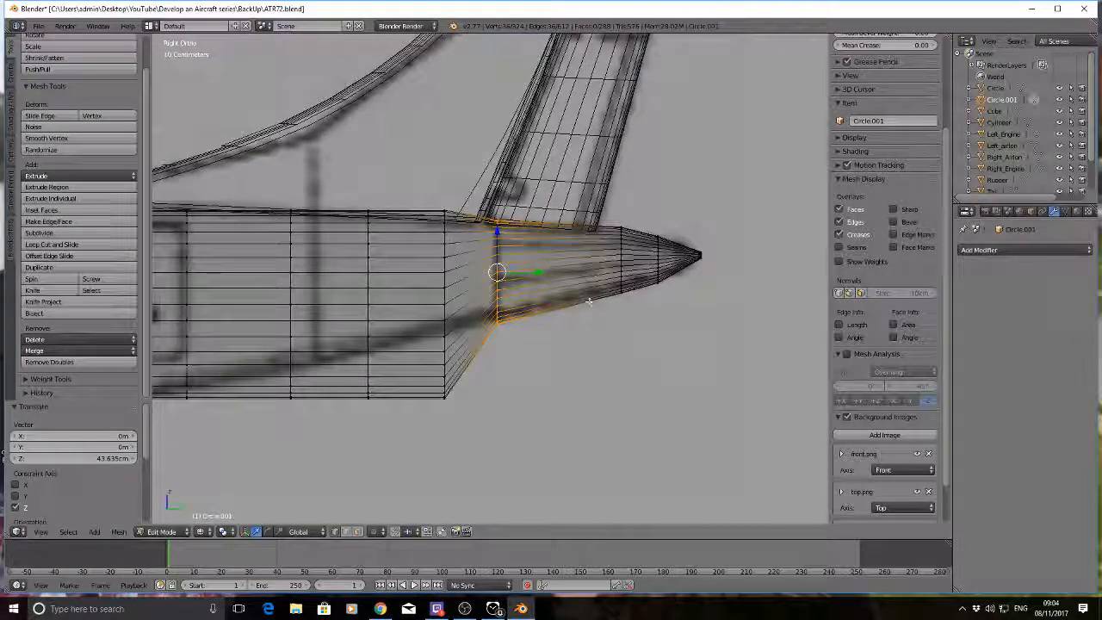
key(a)
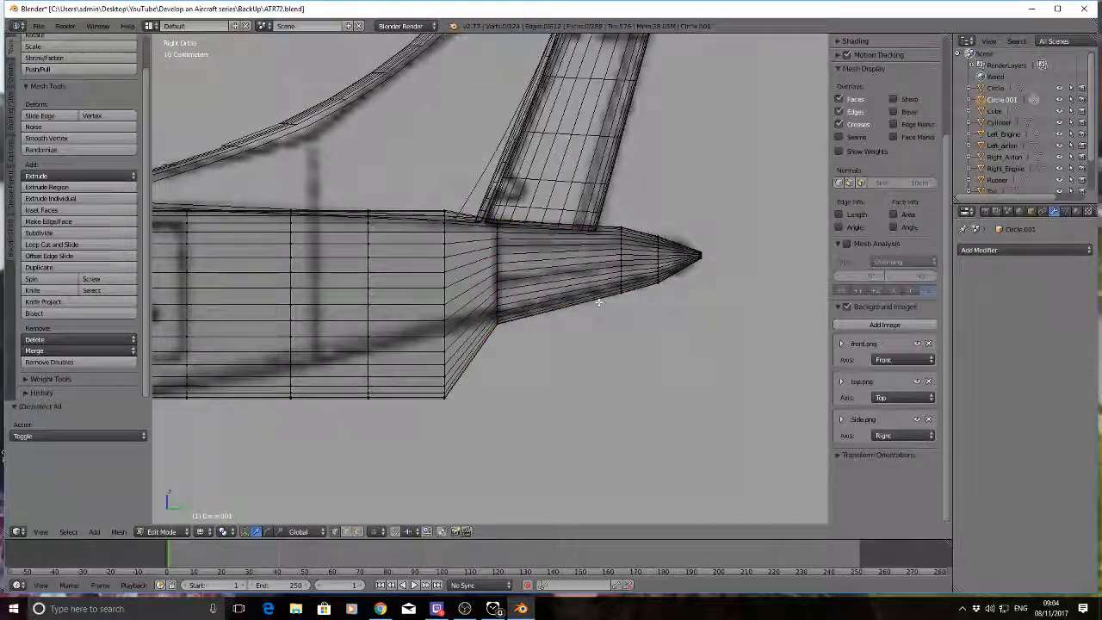
Step: Raise the ring just ahead of the fin's base 26.493 cm along Z, scale it down to about 0.709 and fine-tune its height to the outline
key(b)
drag(473, 412, 473, 412)
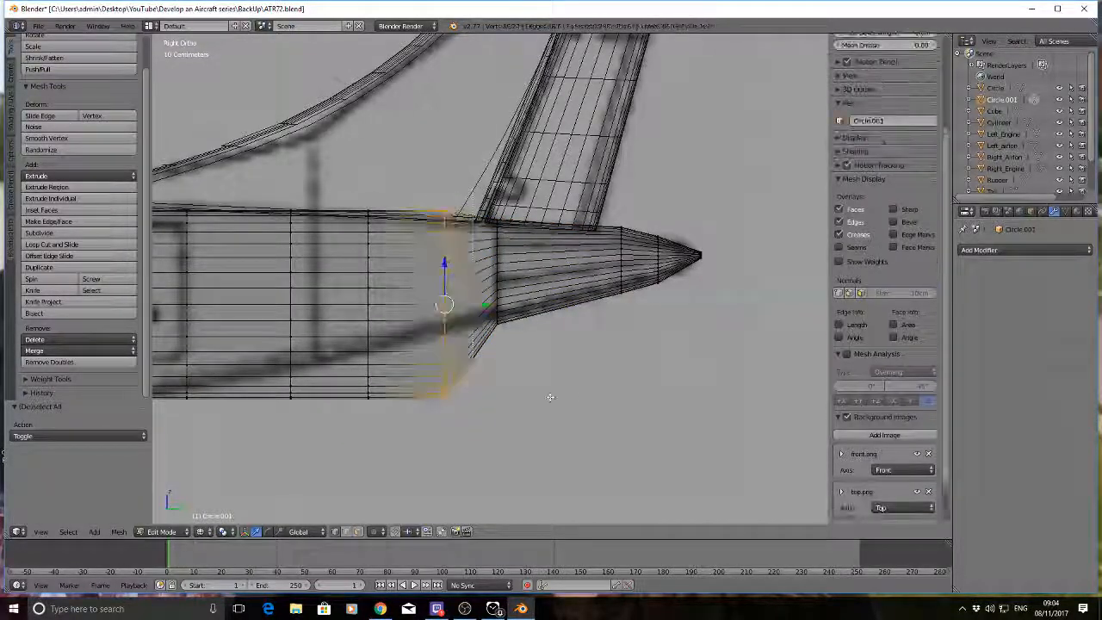
key(g)
click(442, 251)
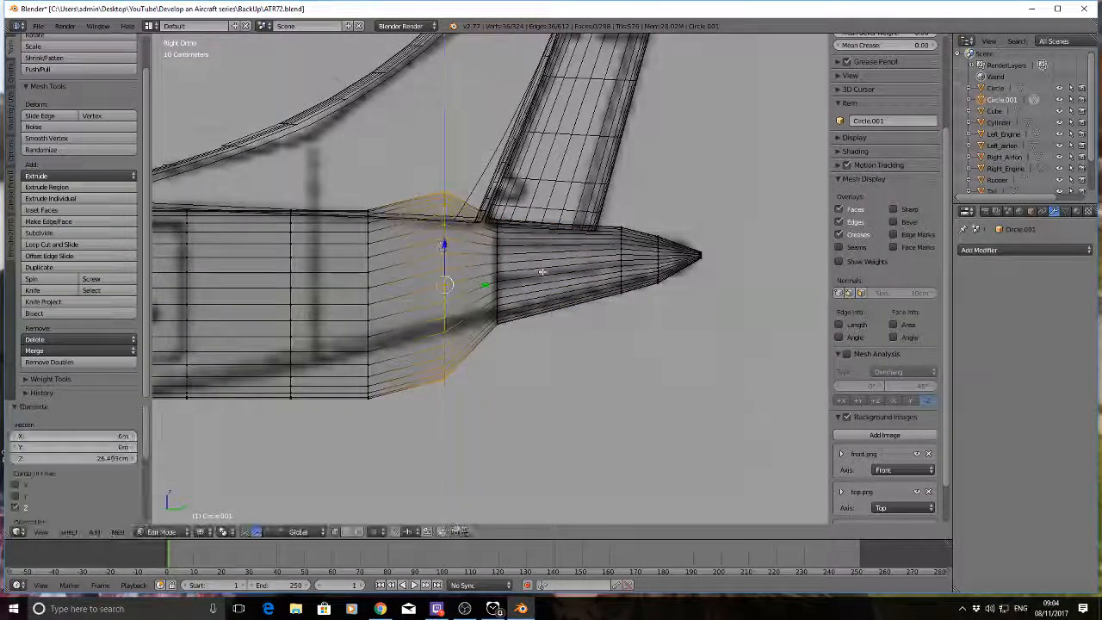
key(s)
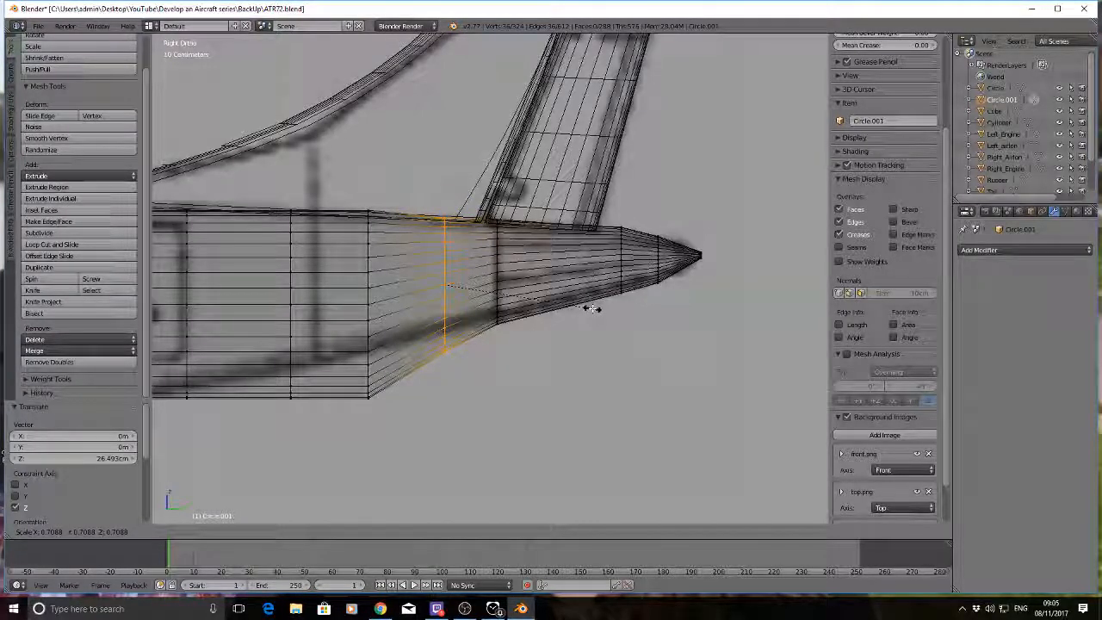
click(584, 311)
drag(445, 249, 442, 241)
key(a)
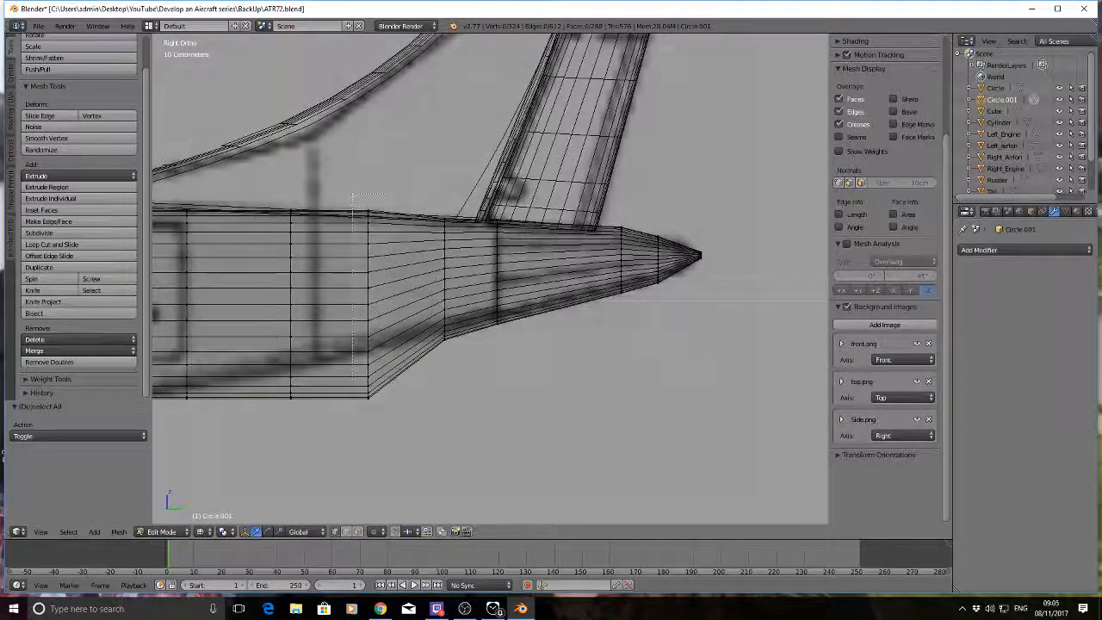
Step: Scale the next ring forward, second ahead of the fin's base, to 0.786 and raise it along Z to the blueprint's fuselage outline
alt+right_click(365, 250)
key(s)
click(573, 407)
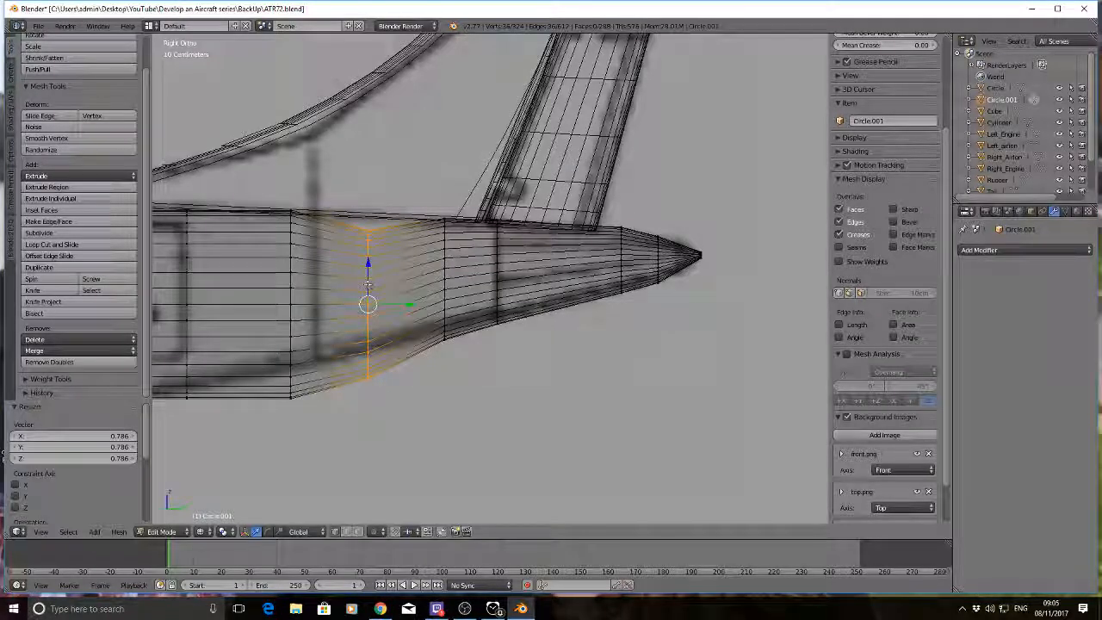
drag(367, 285, 365, 245)
key(a)
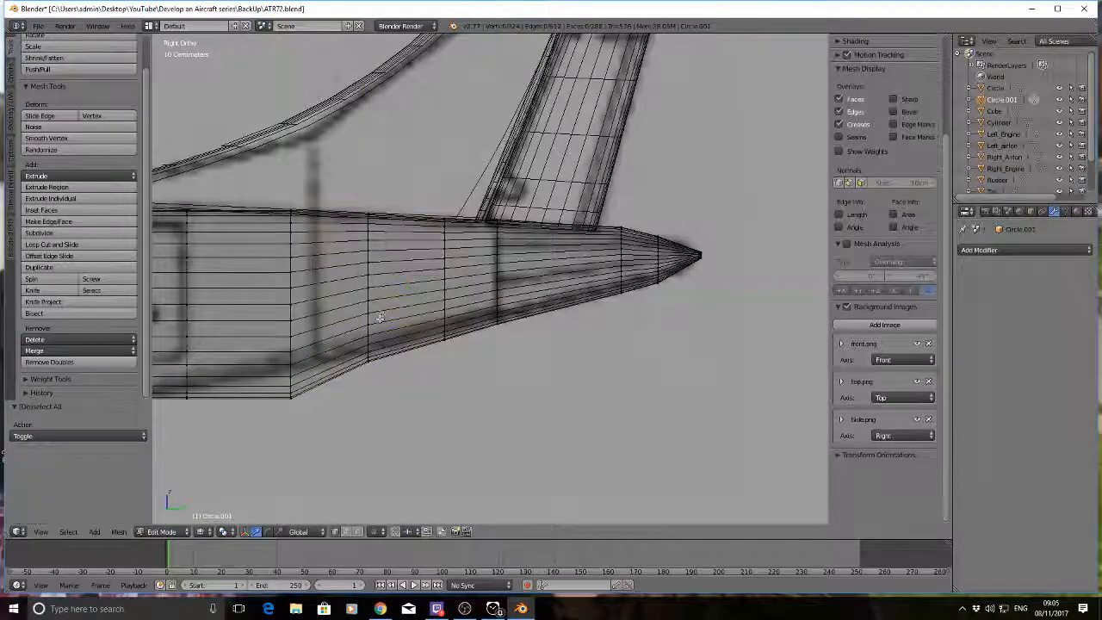
Step: Set the pivot to the 3D cursor at the top of the first full-size ring behind the rear door and scale that ring to about 0.865
shift+middle_drag(297, 335, 456, 310)
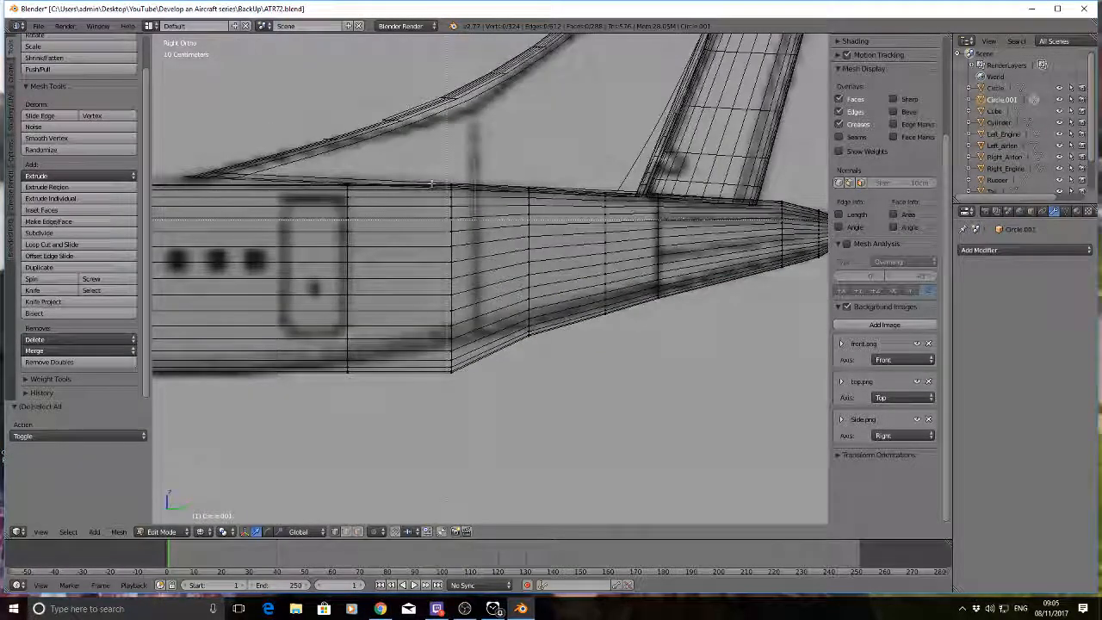
key(b)
drag(424, 159, 476, 464)
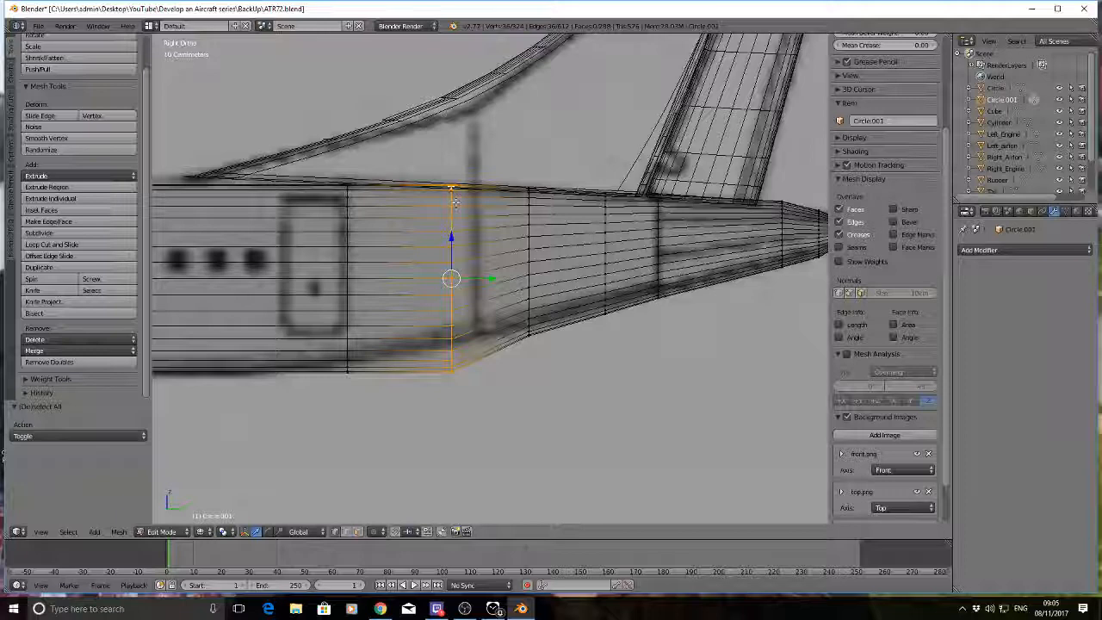
click(224, 530)
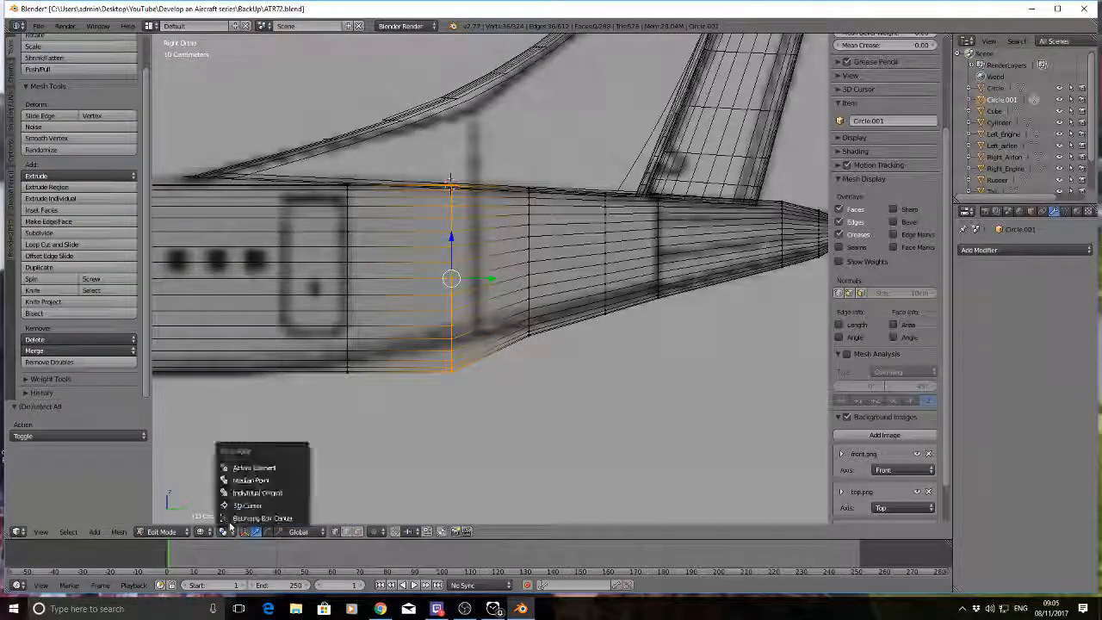
click(246, 505)
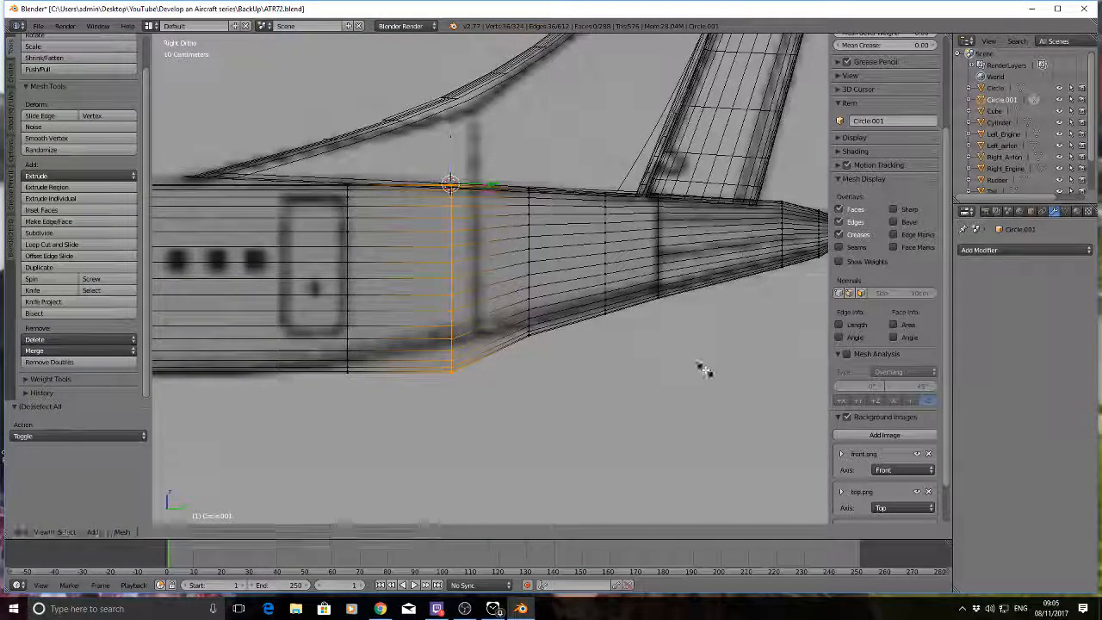
key(s)
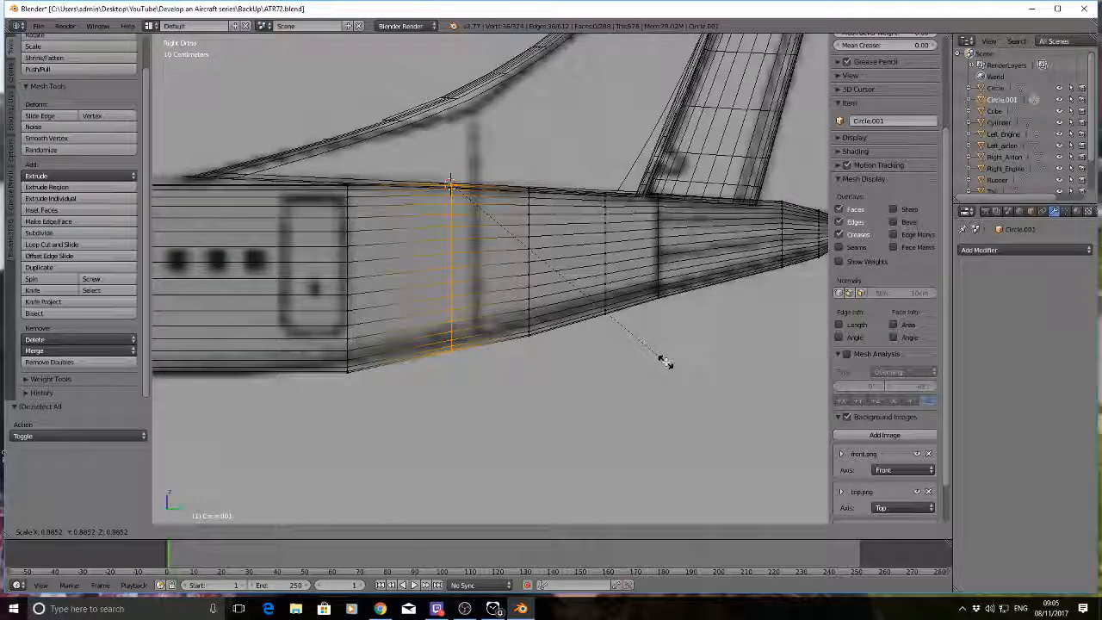
click(664, 362)
key(a)
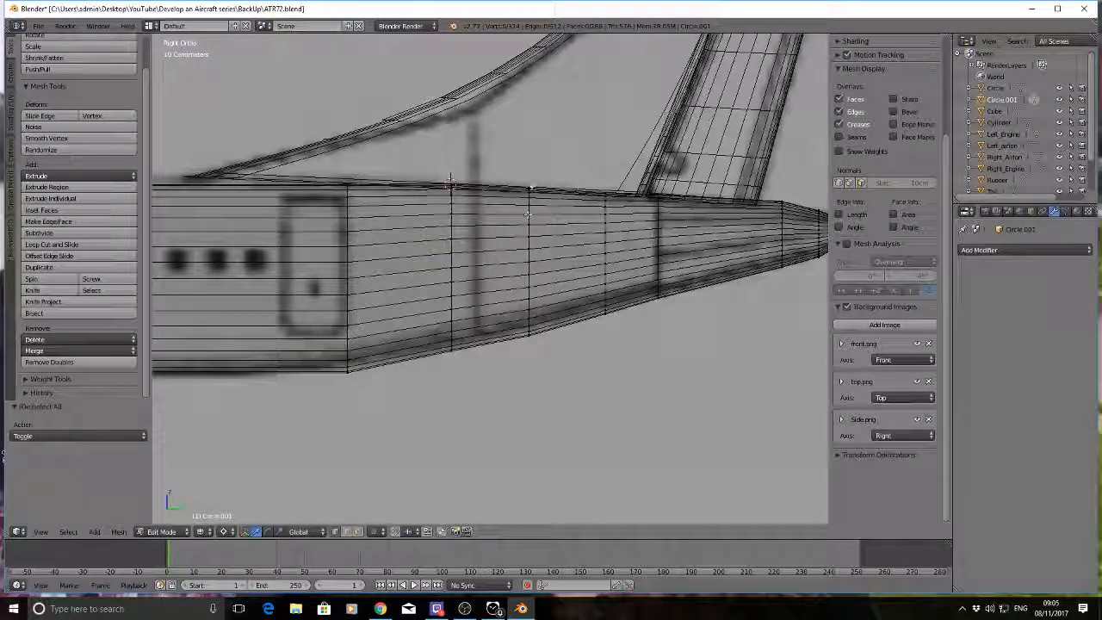
Step: Place the 3D cursor on top of the second ring behind the rear door and scale that ring to about 0.985
click(529, 182)
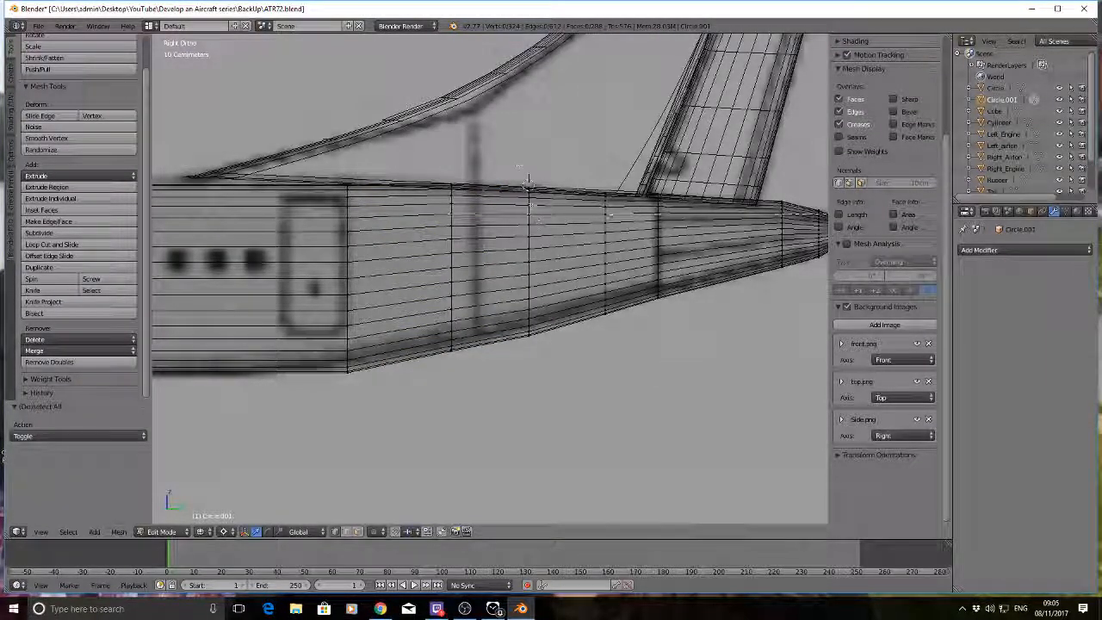
alt+right_click(527, 215)
key(s)
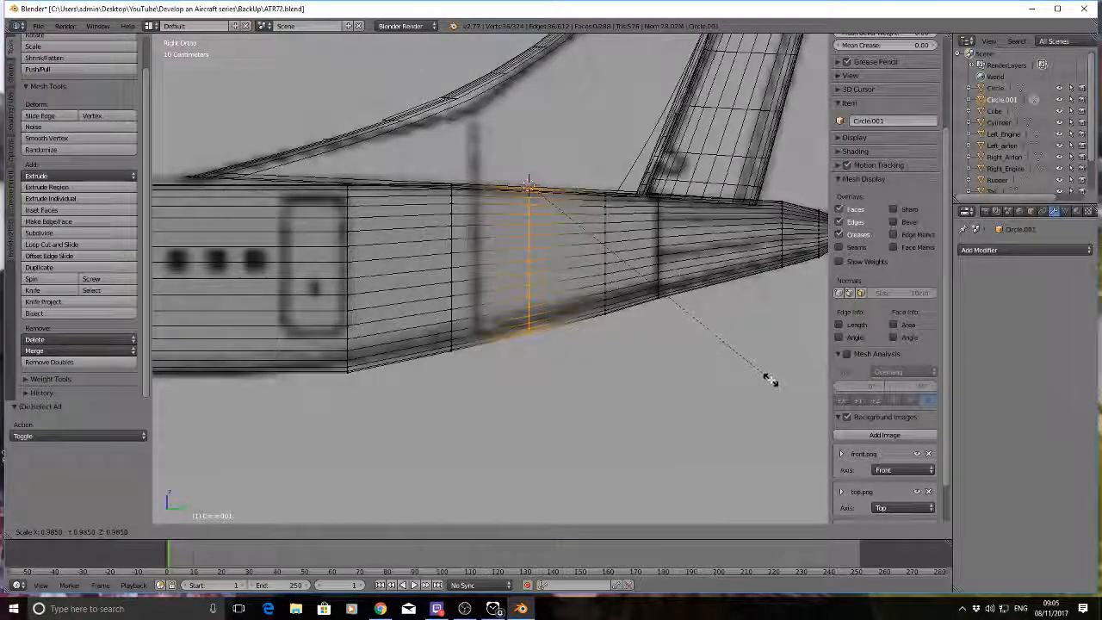
click(771, 380)
key(a)
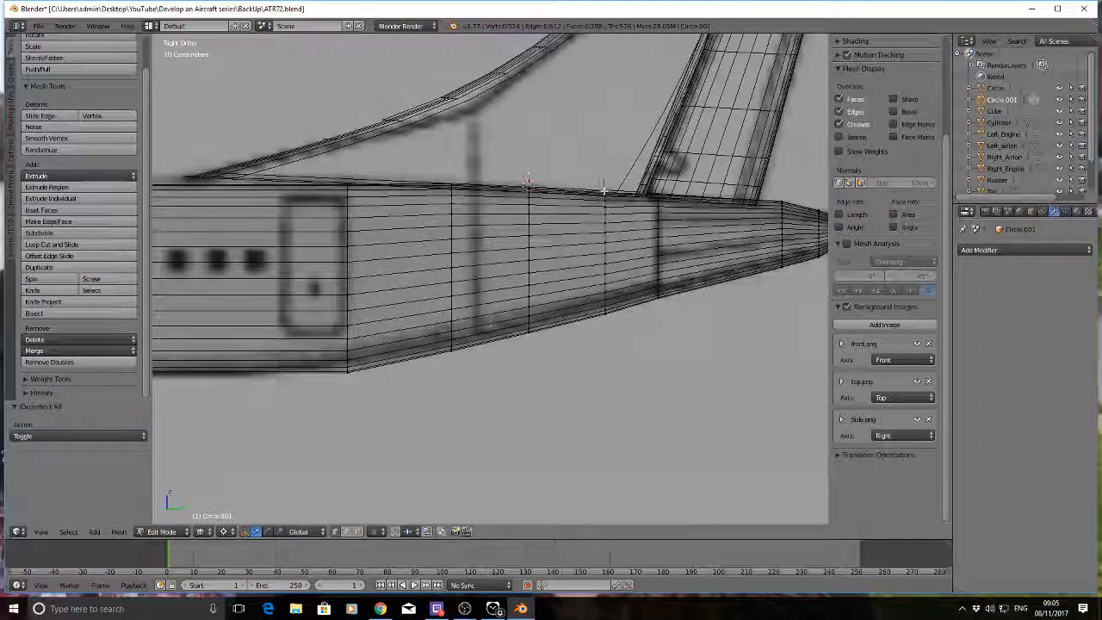
Step: Scale the ring below the fin's leading edge about the 3D cursor on its top edge to fit the lower outline
alt+right_click(606, 224)
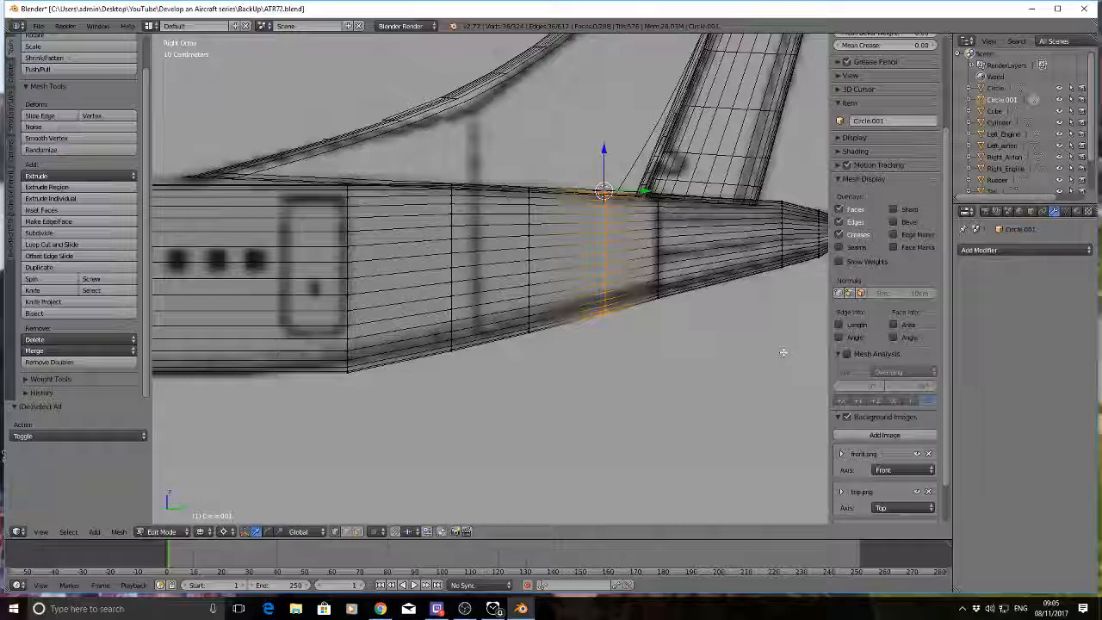
key(a)
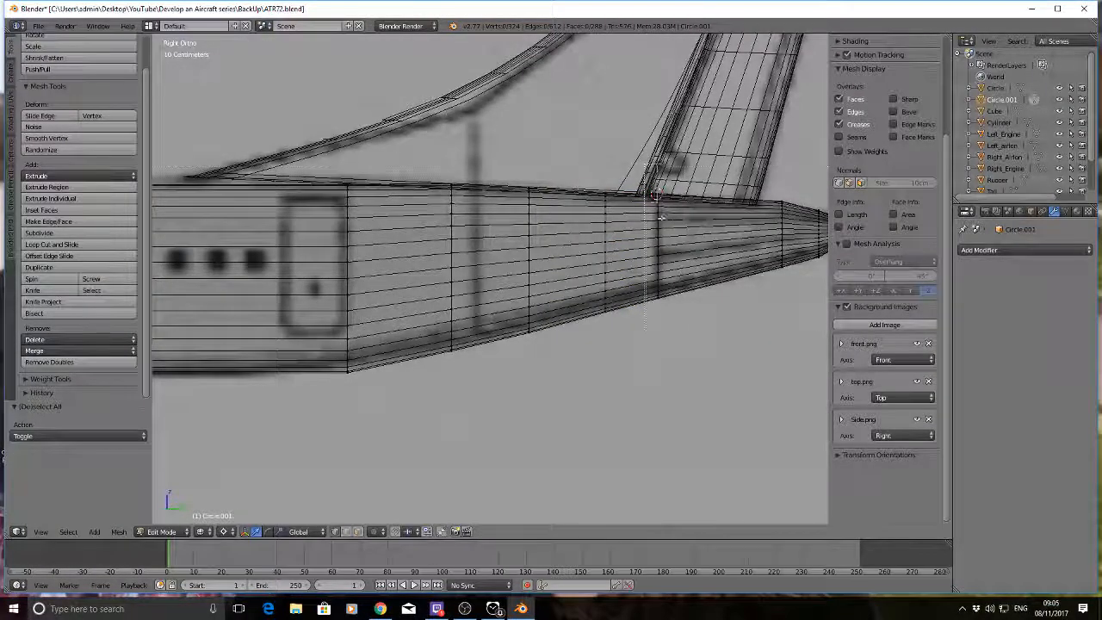
alt+right_click(658, 200)
key(s)
click(753, 334)
key(a)
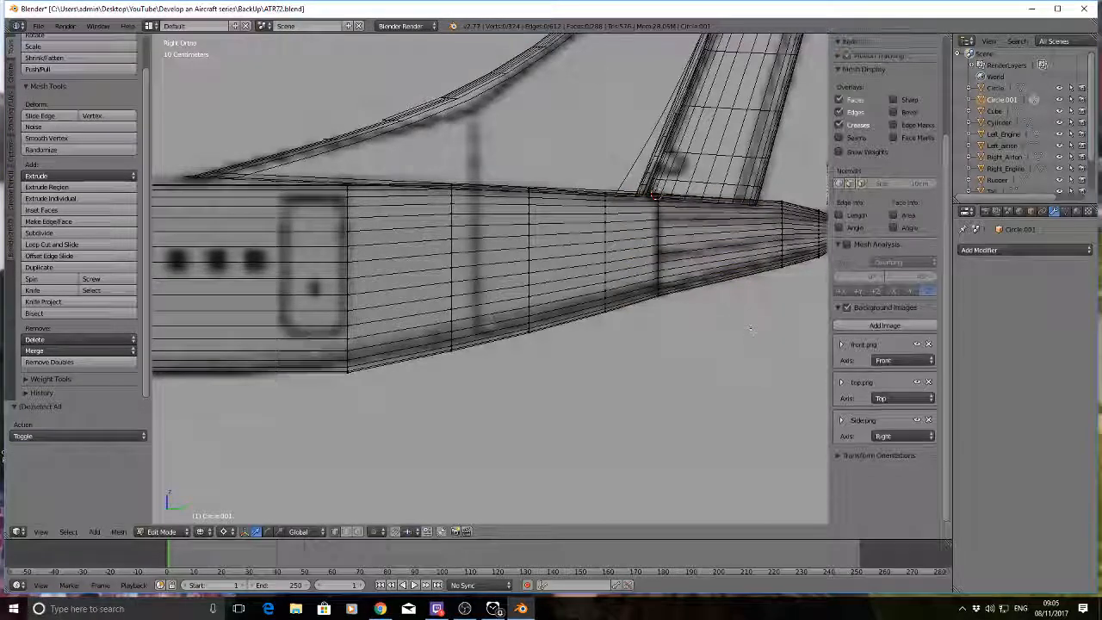
Step: Scale the ring just behind the fin slightly down about the 3D cursor at the fin's front base
alt+right_click(774, 186)
key(s)
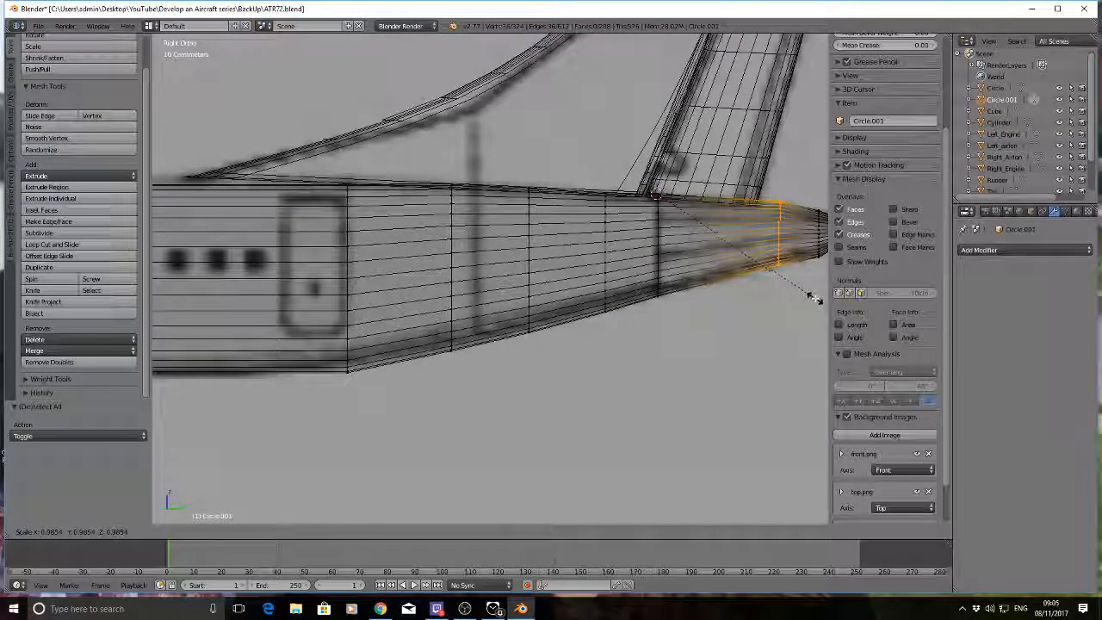
click(810, 296)
key(a)
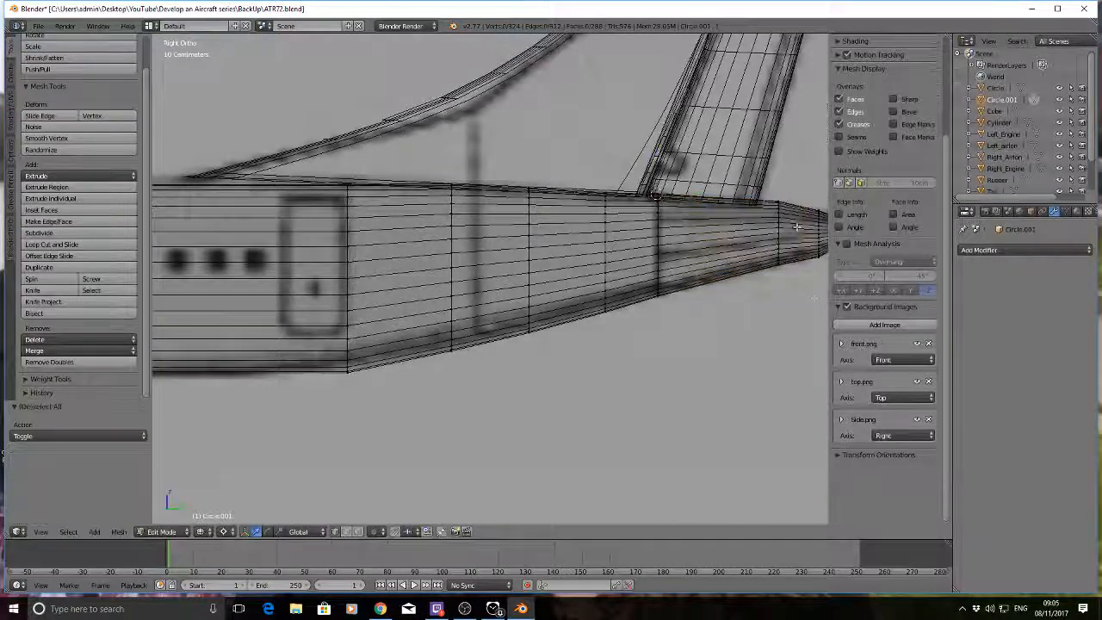
Step: Scale the ring behind the fin to 0.954 about the 3D cursor on its top edge and move it -6.234 cm along Z
alt+right_click(773, 184)
key(s)
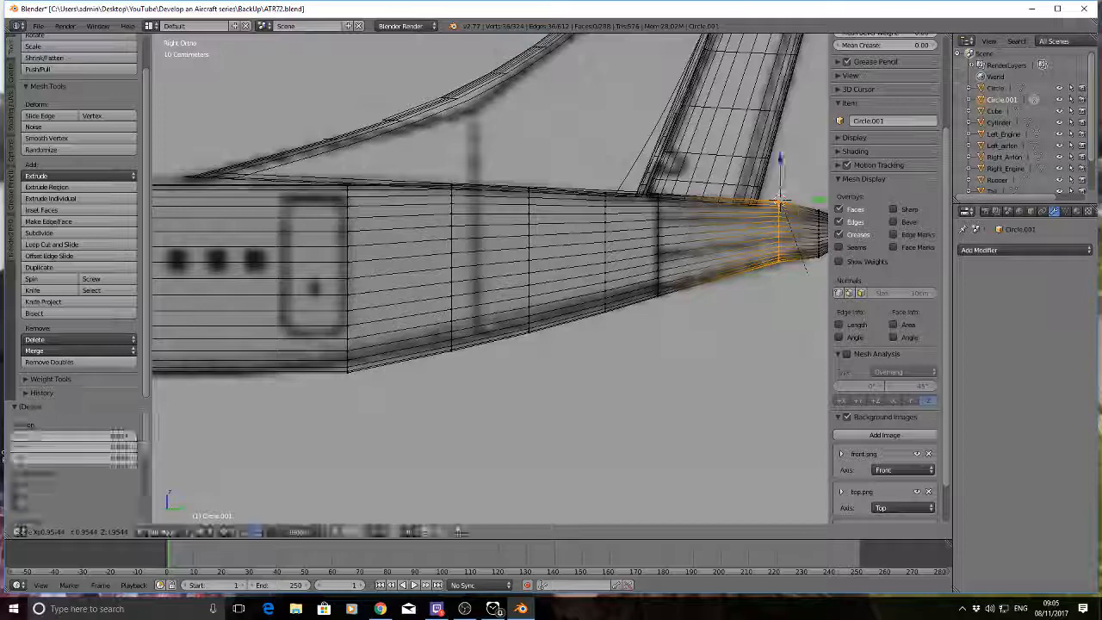
click(780, 200)
key(g)
key(z)
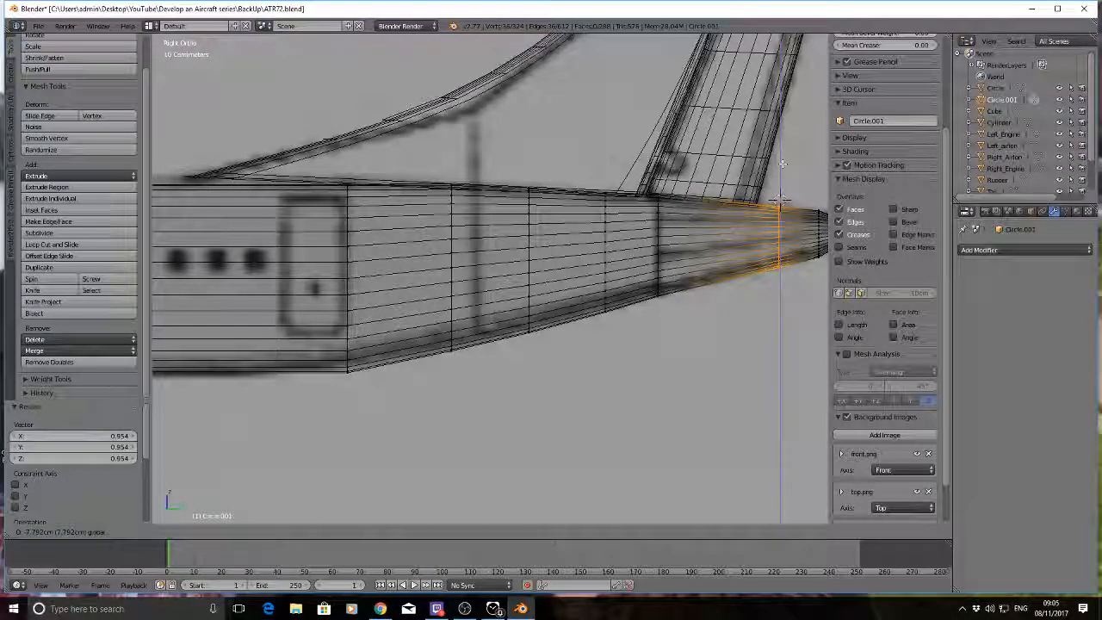
click(782, 168)
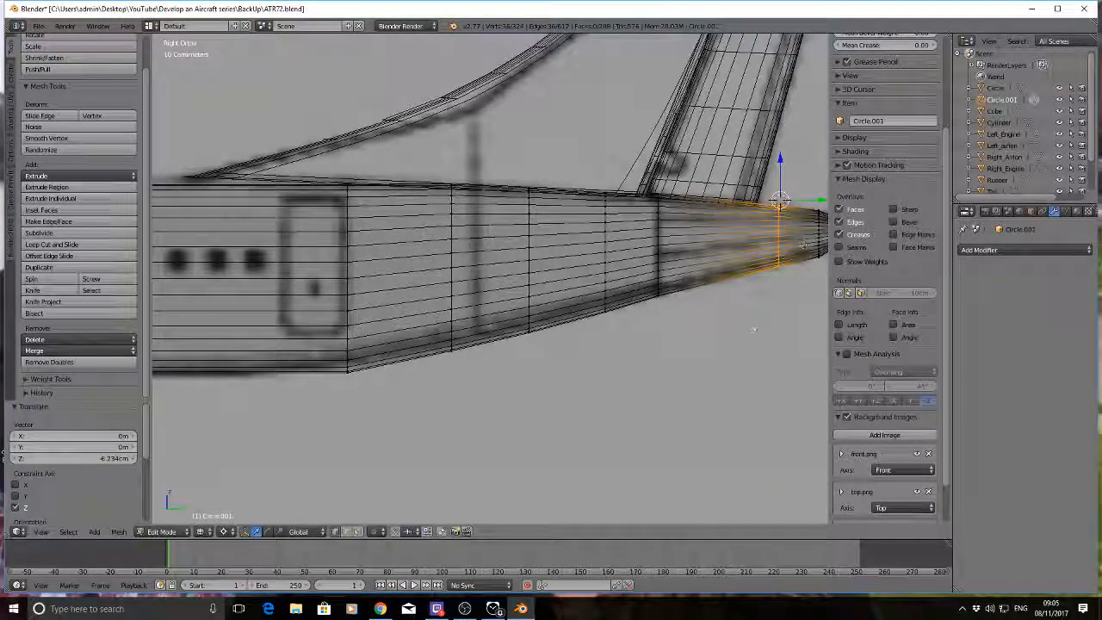
key(a)
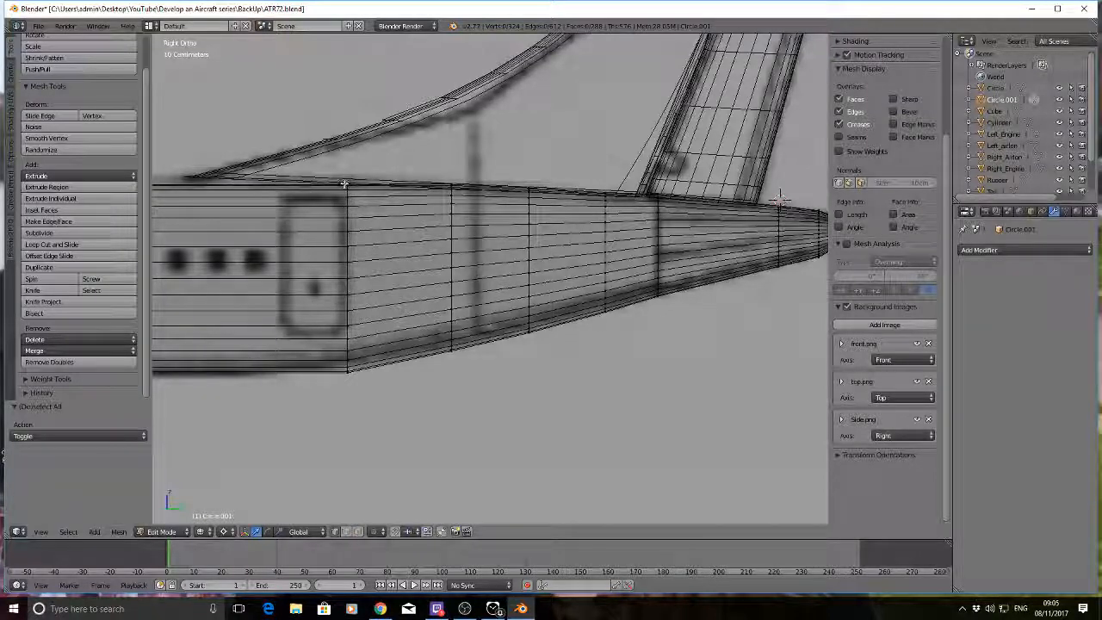
Step: Place the 3D cursor on top of the ring at the rear door and scale that ring to 0.982
click(345, 183)
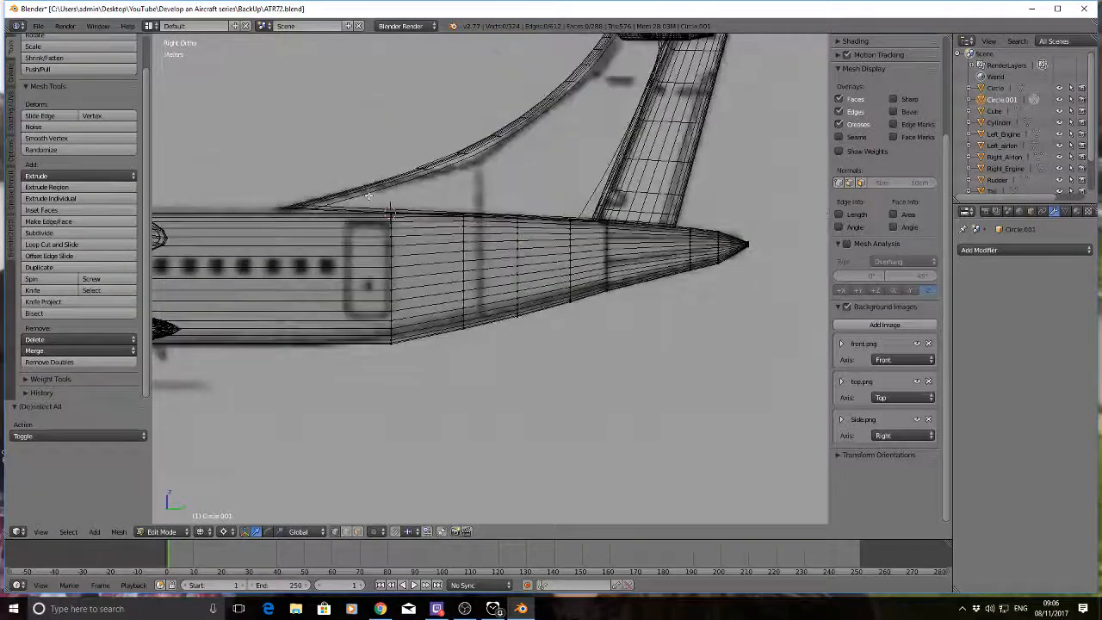
scroll(369, 195, down, 2)
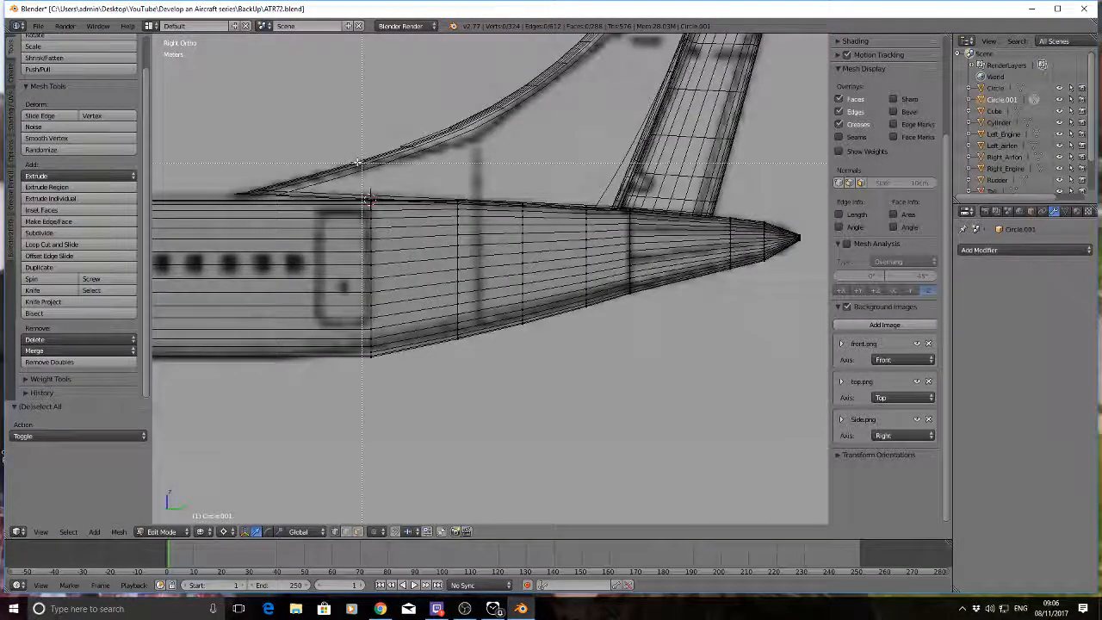
drag(407, 394, 409, 394)
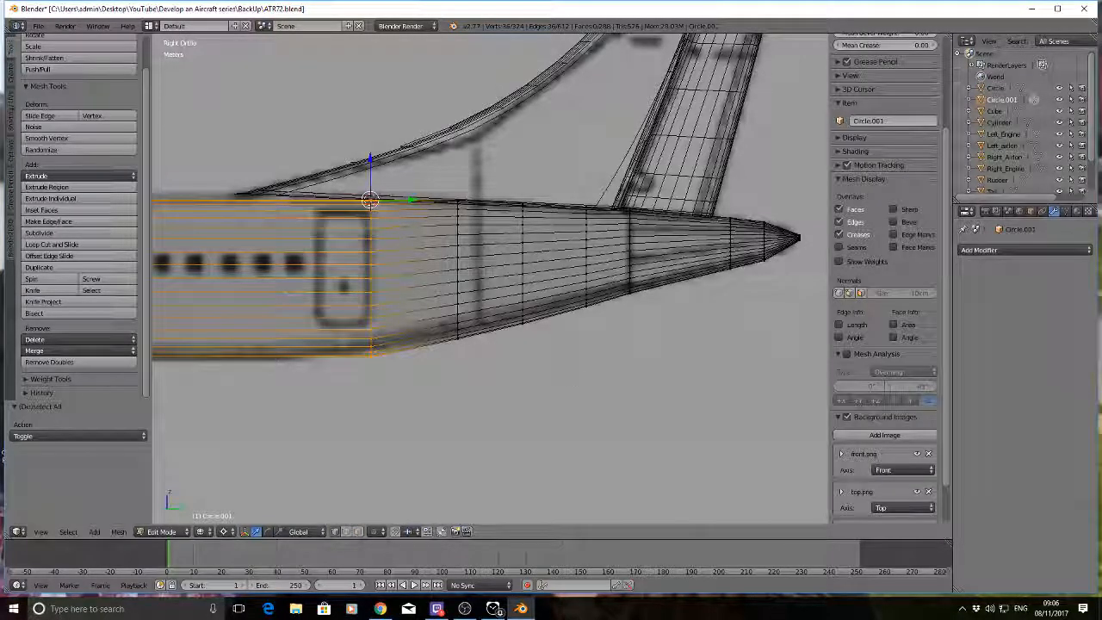
key(s)
click(626, 377)
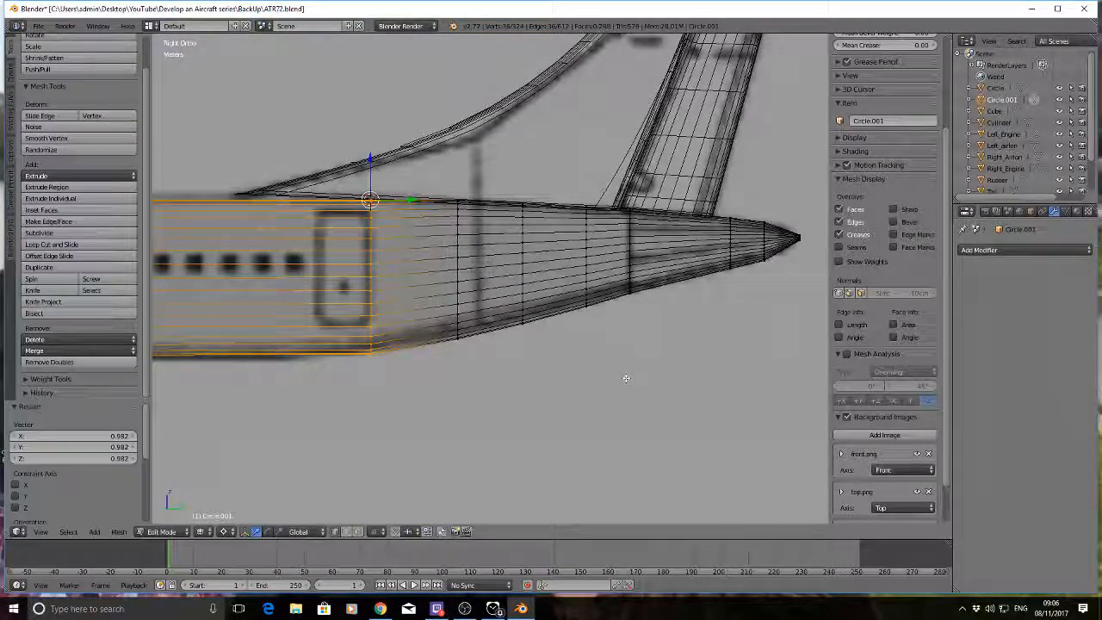
key(a)
Step: Select the overly wide ring just ahead of the fuselage's tail tip in the wireframe top view
scroll(626, 377, down, 2)
scroll(572, 332, down, 4)
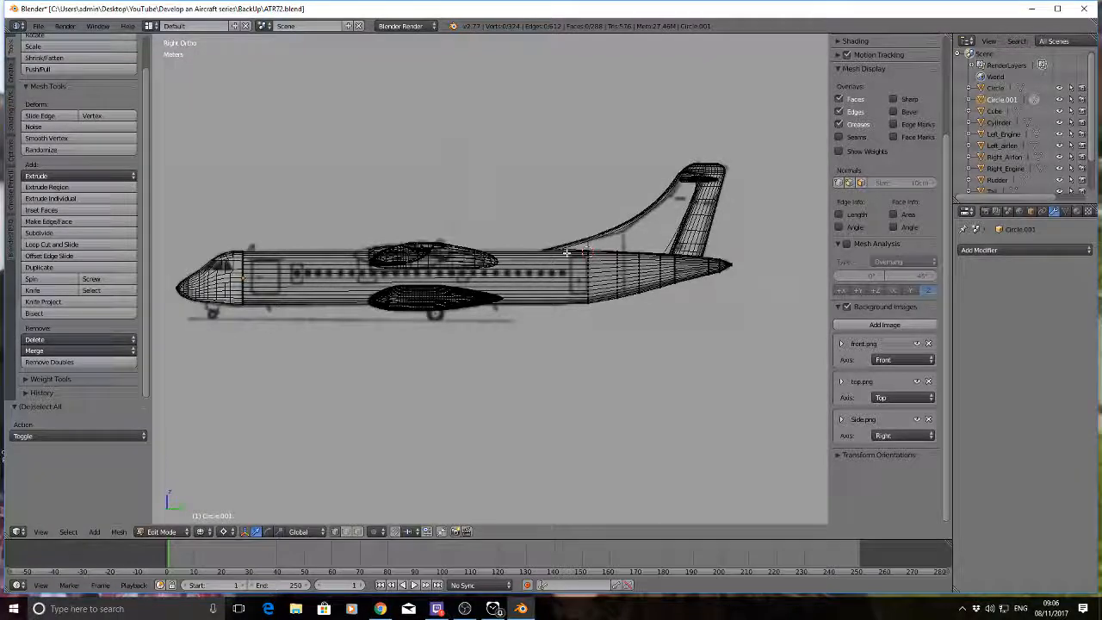
middle_drag(566, 252, 449, 298)
key(KP_7)
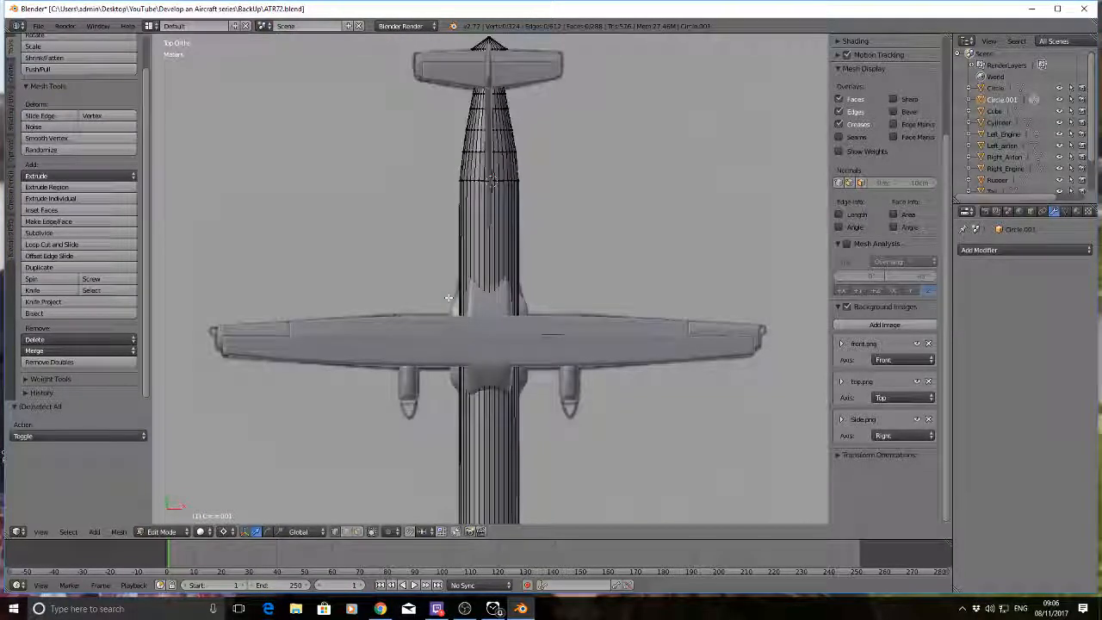
key(z)
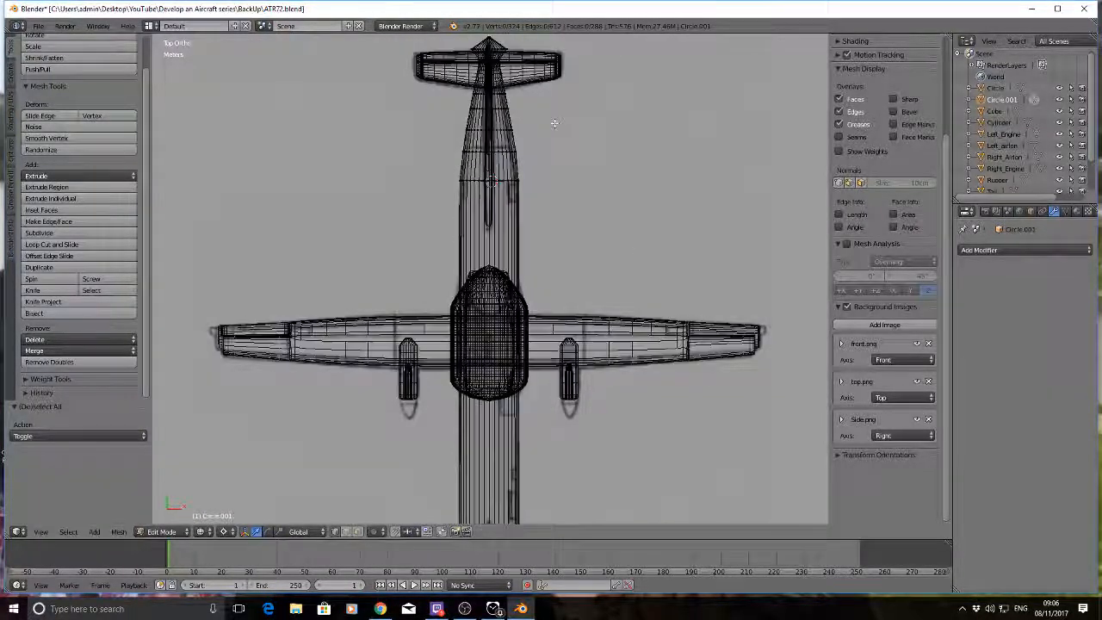
middle_drag(551, 120, 500, 112)
key(KP_7)
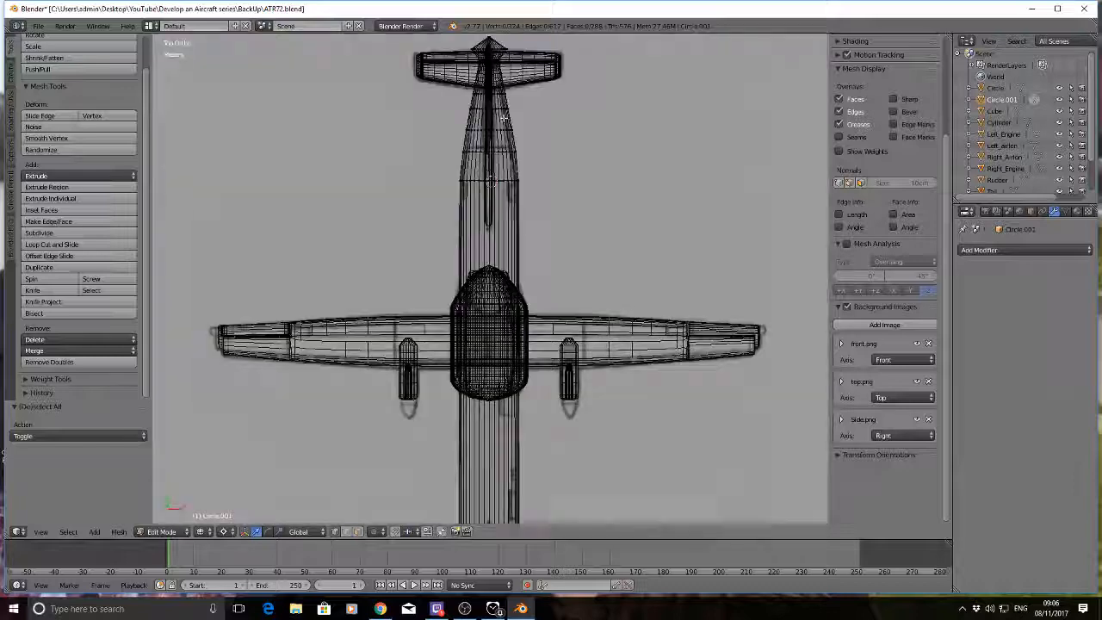
scroll(492, 188, up, 5)
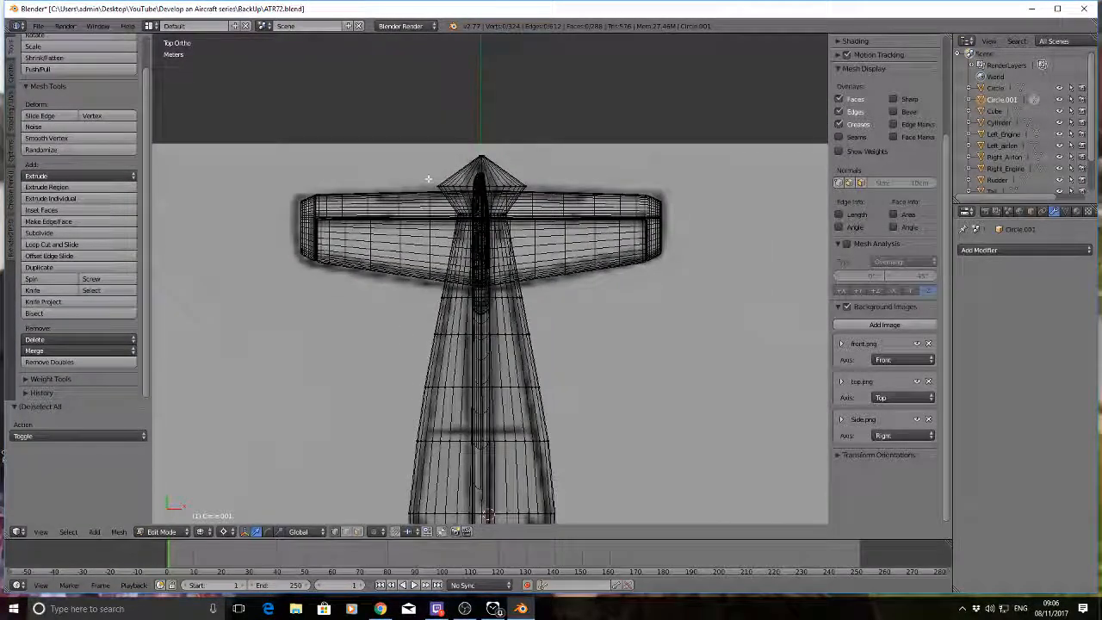
drag(425, 179, 556, 201)
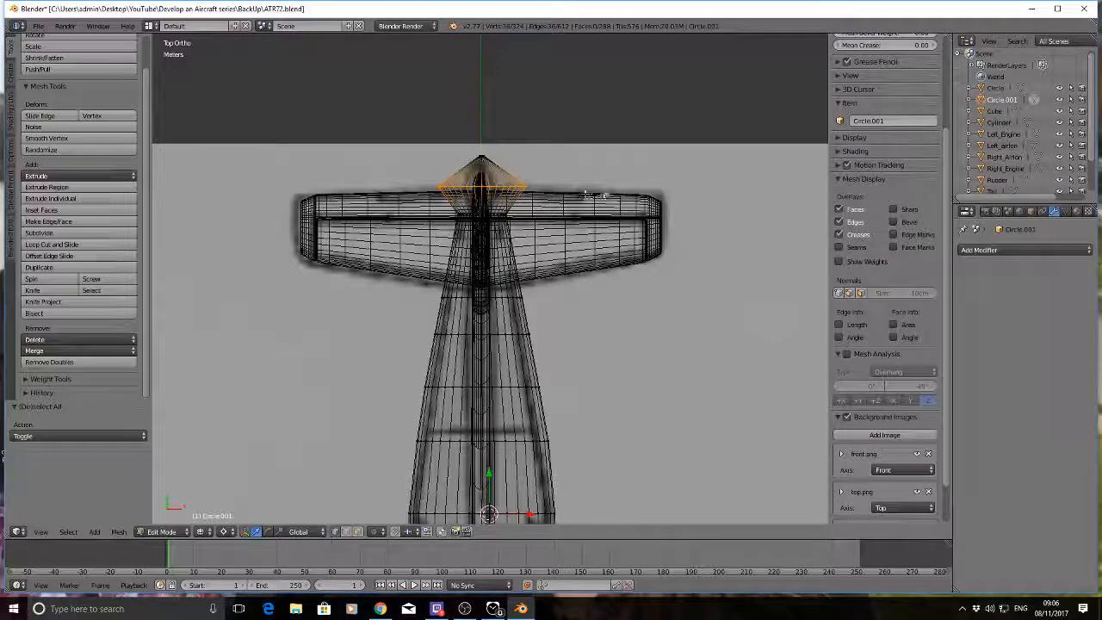
key(s)
key(x)
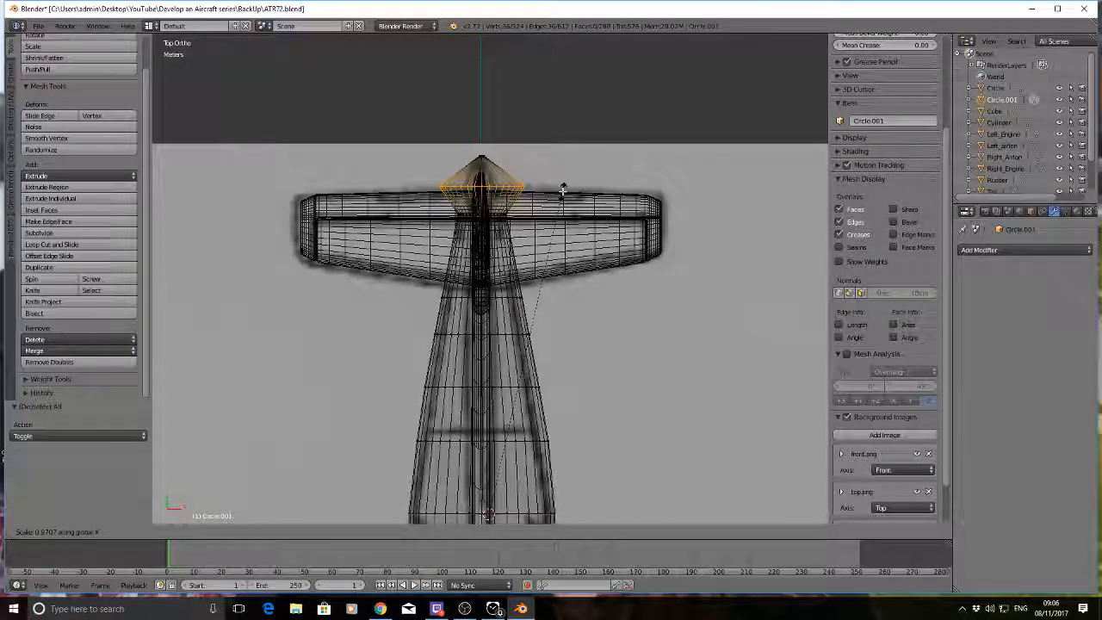
click(563, 189)
Step: Set the pivot point to Median Point and scale the ring ahead of the tail tip along X
click(225, 531)
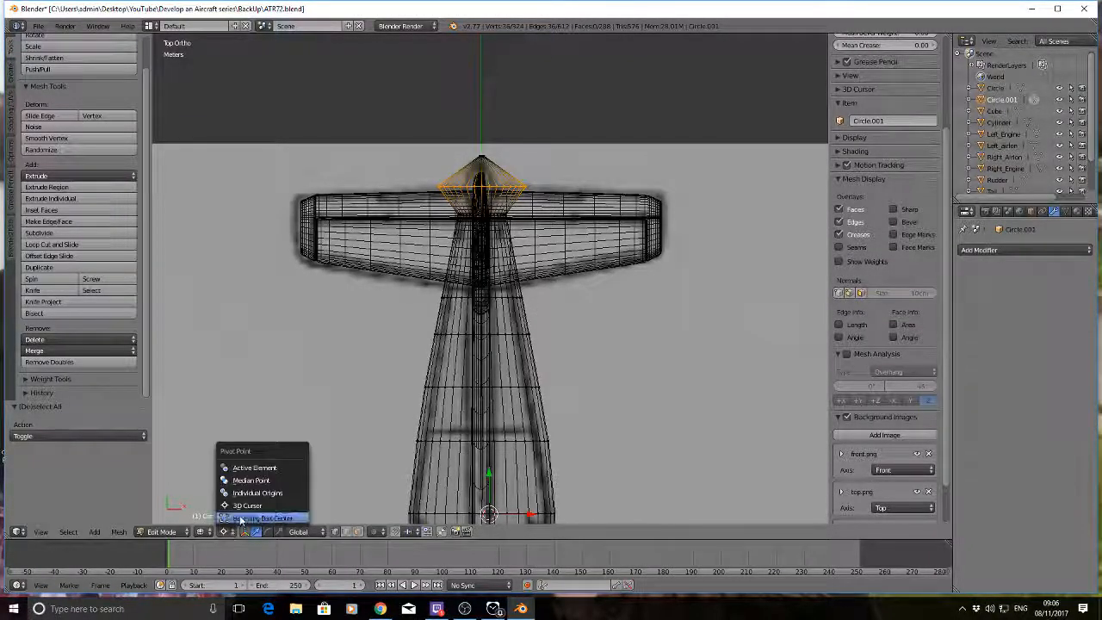
click(251, 480)
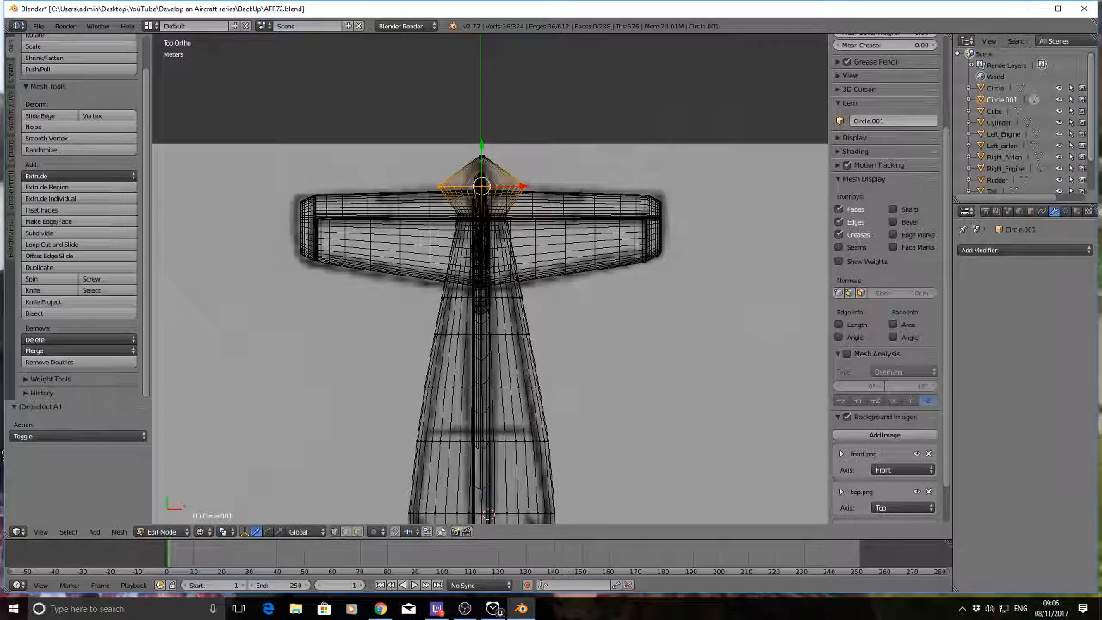
key(s)
key(x)
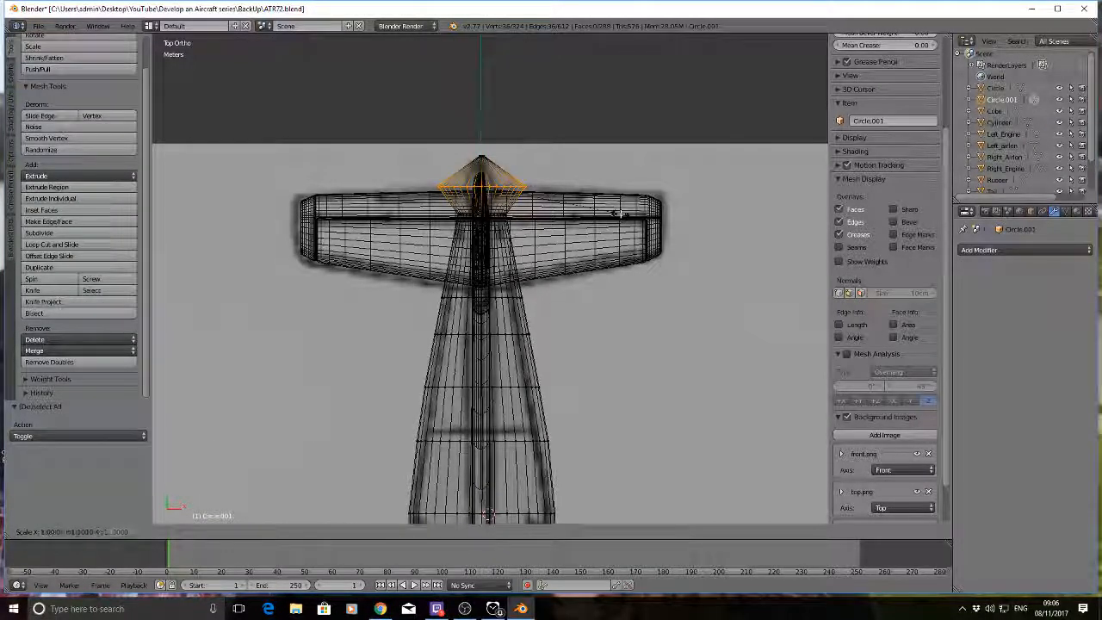
click(533, 211)
key(a)
Step: Return to Object Mode in solid shading and examine the joint between the cockpit section and the fuselage tube
scroll(603, 323, down, 4)
middle_drag(605, 327, 431, 341)
scroll(429, 341, up, 2)
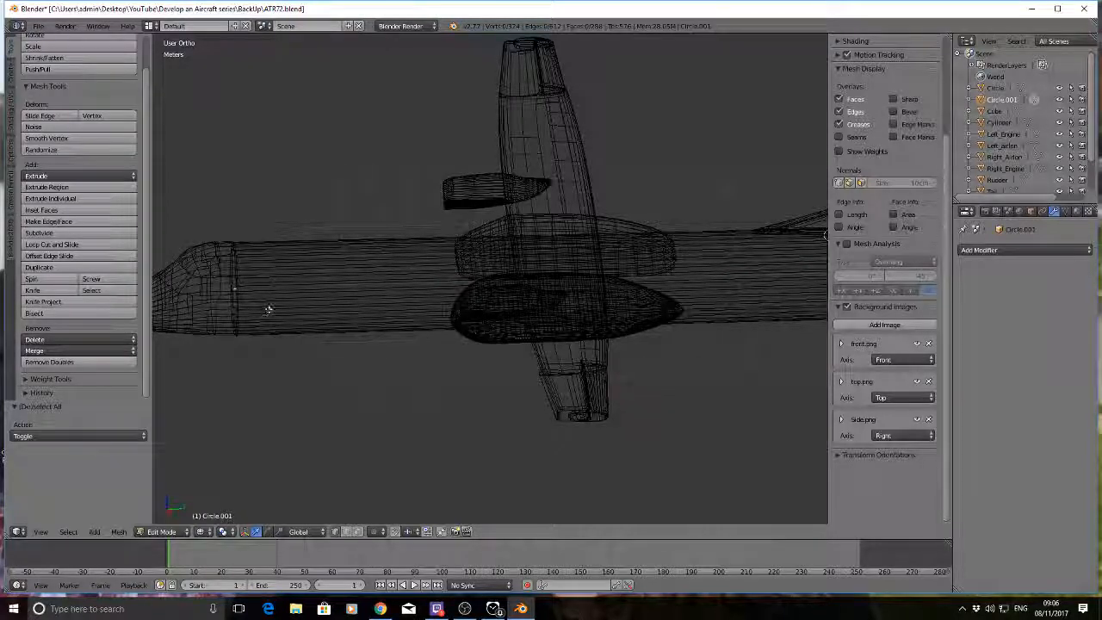
middle_drag(252, 332, 283, 337)
key(z)
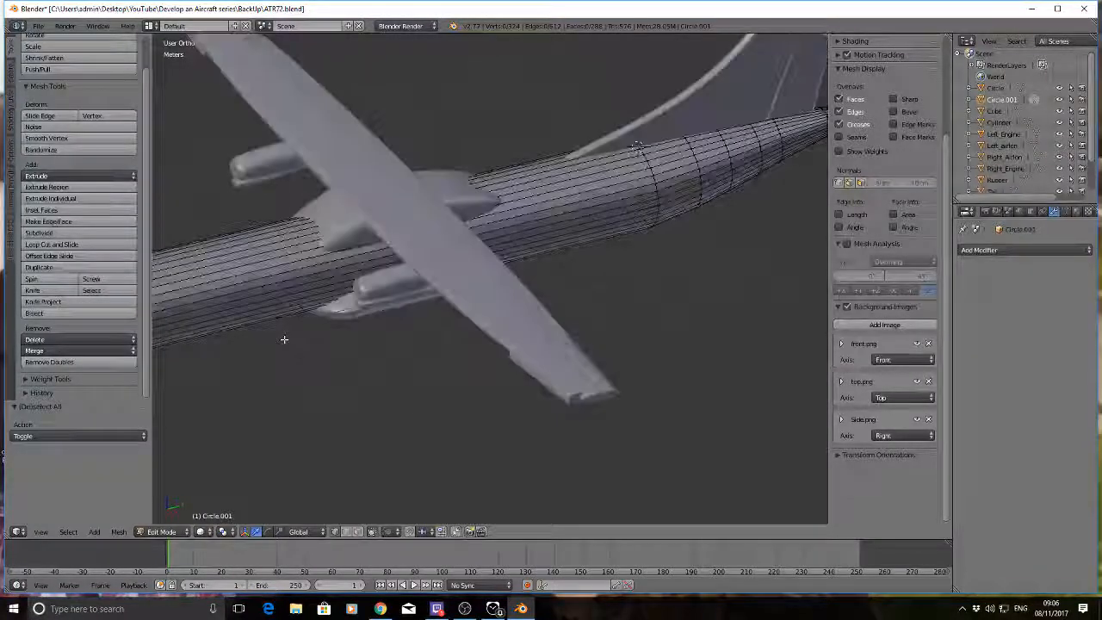
key(a)
key(a)
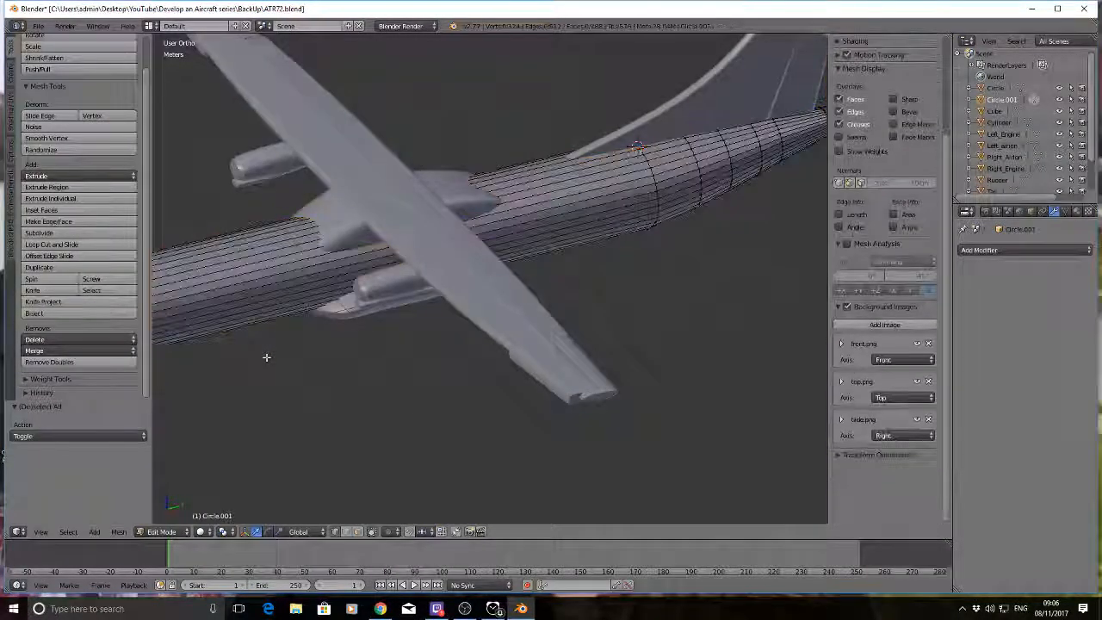
key(Tab)
key(a)
middle_drag(266, 362, 417, 314)
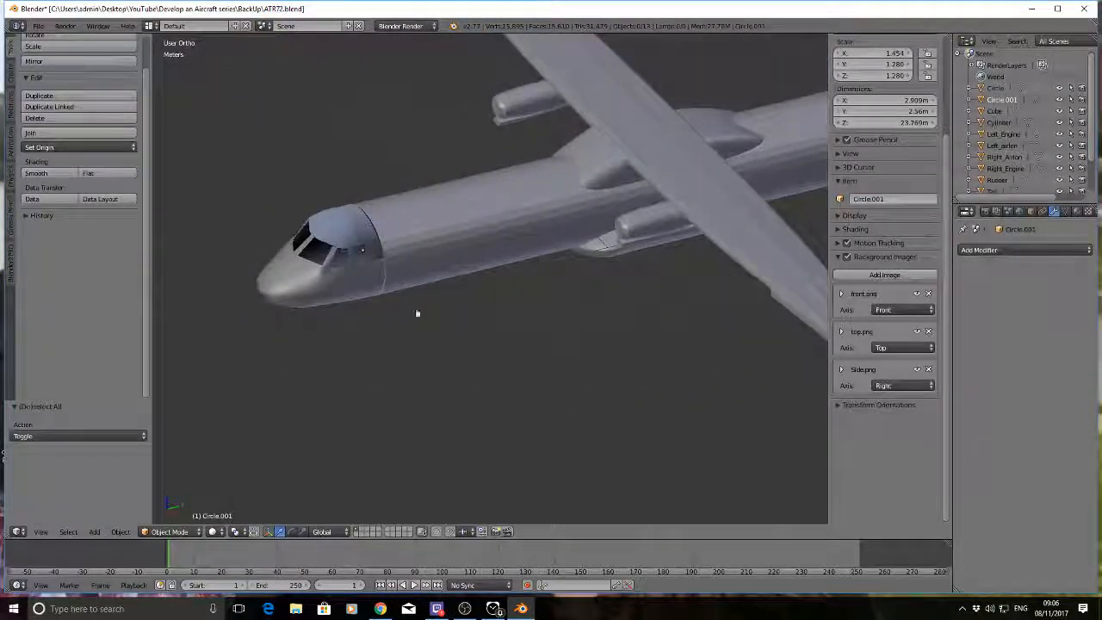
middle_drag(312, 313, 354, 295)
scroll(370, 293, up, 4)
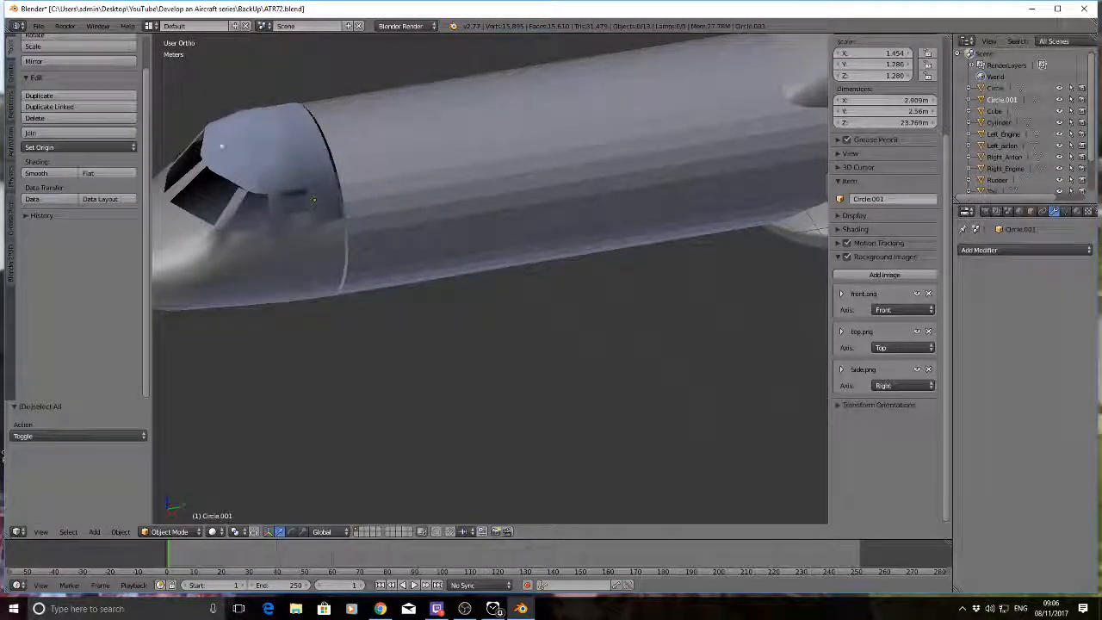
Step: Join the fuselage tube to the cockpit section as the active object and open the joined mesh in Edit Mode
right_click(249, 177)
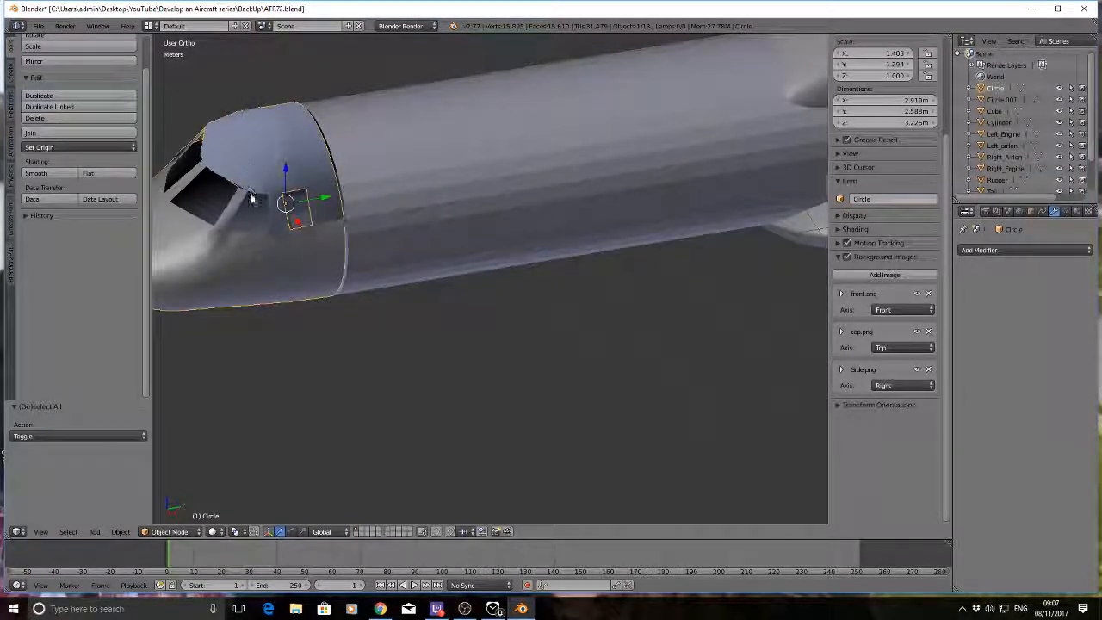
middle_drag(242, 264, 272, 268)
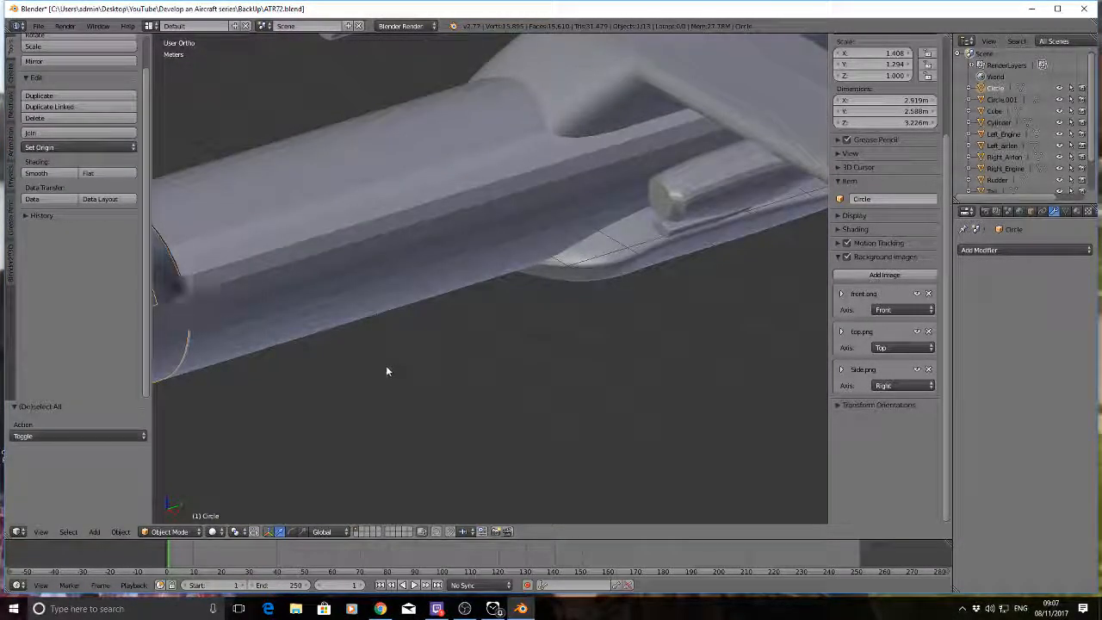
middle_drag(387, 368, 272, 377)
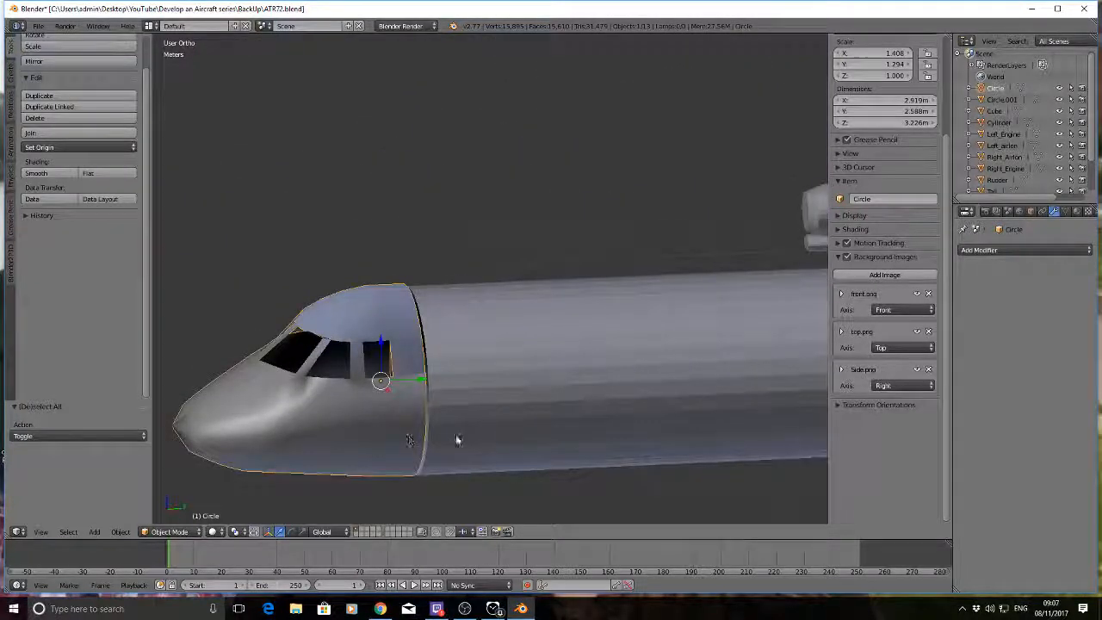
shift+right_click(497, 396)
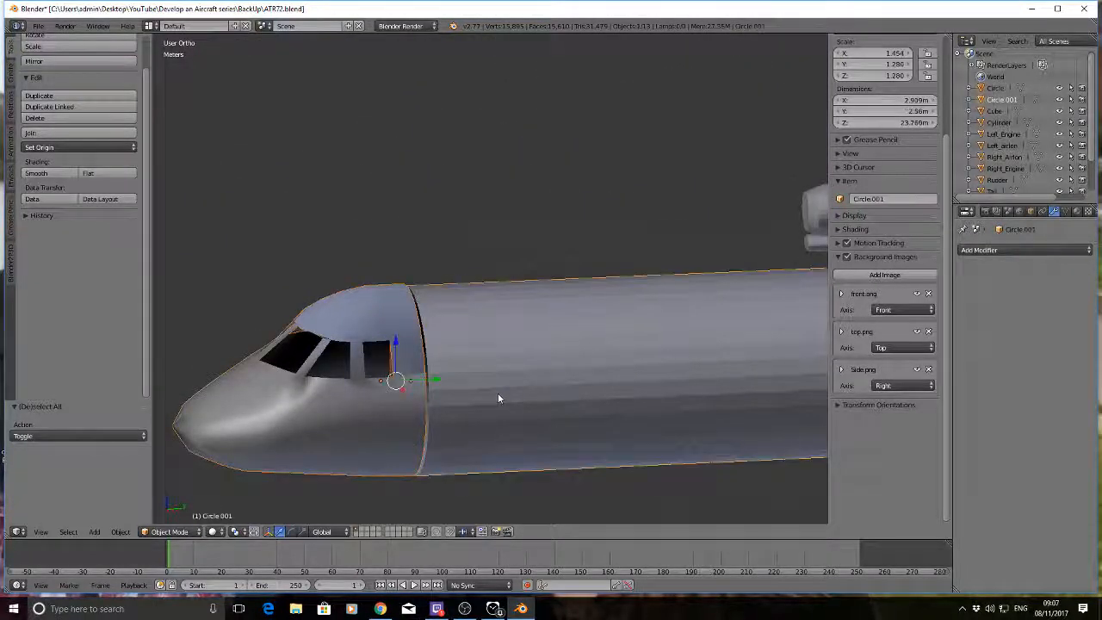
shift+right_click(385, 411)
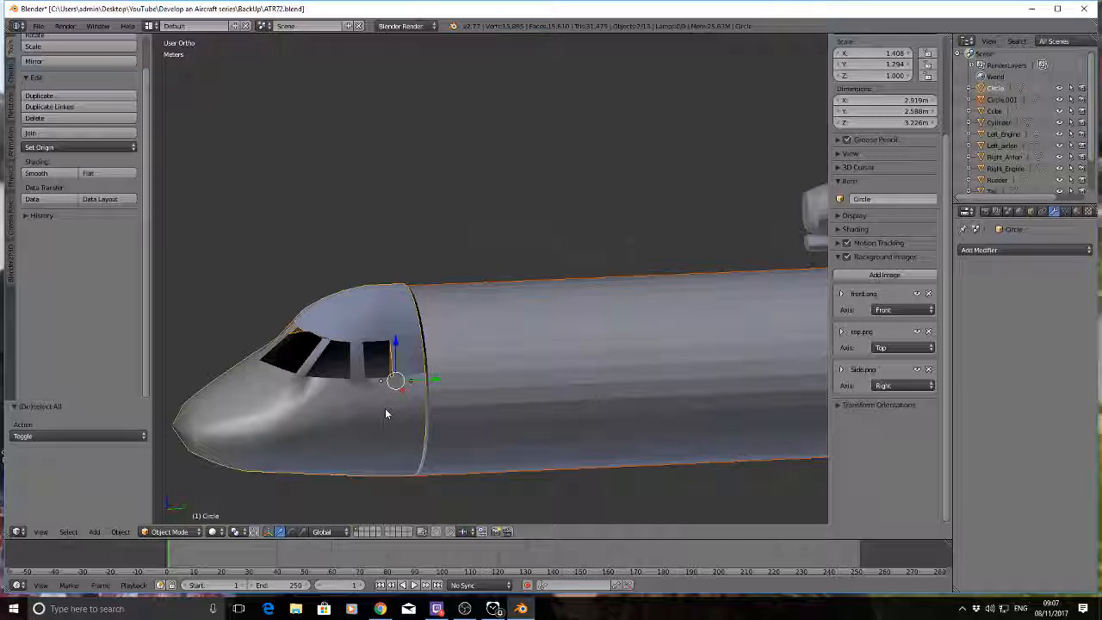
key(ctrl+j)
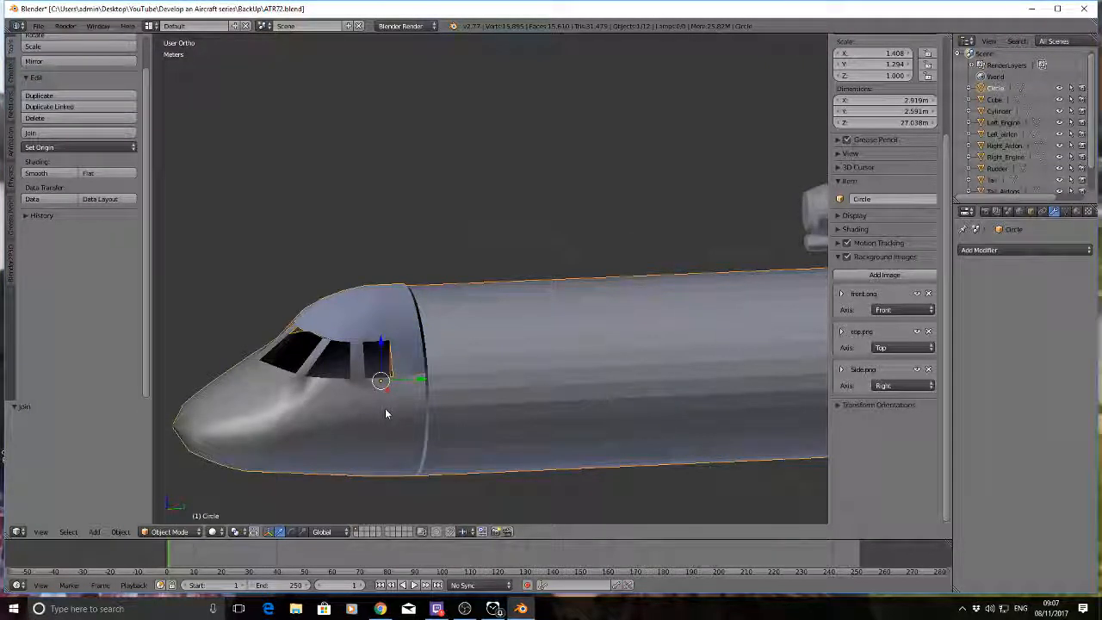
key(Tab)
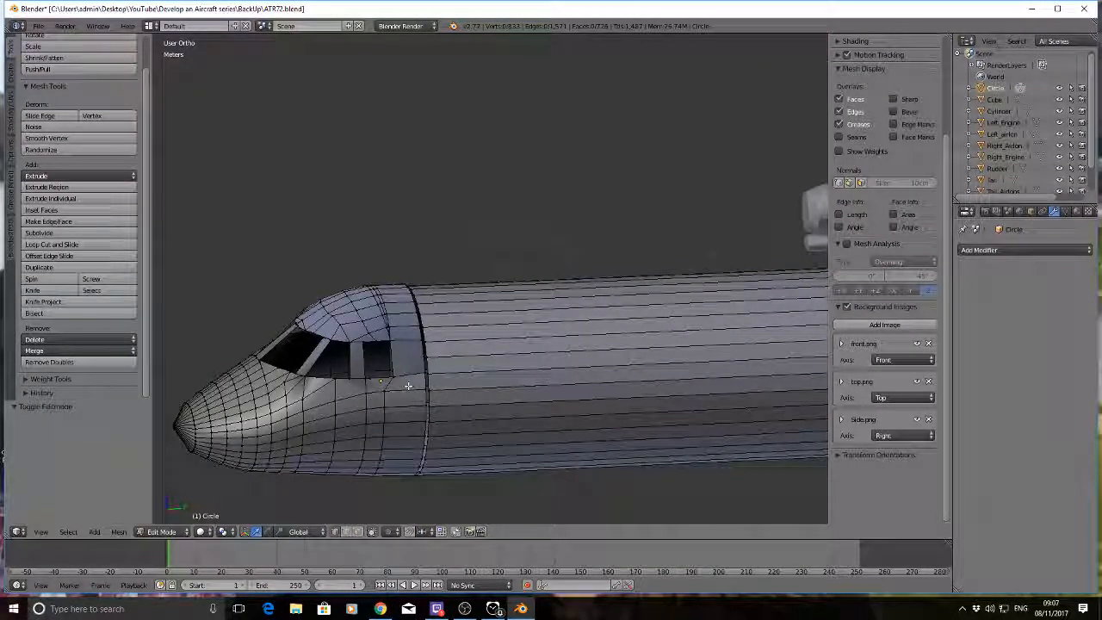
scroll(408, 383, up, 2)
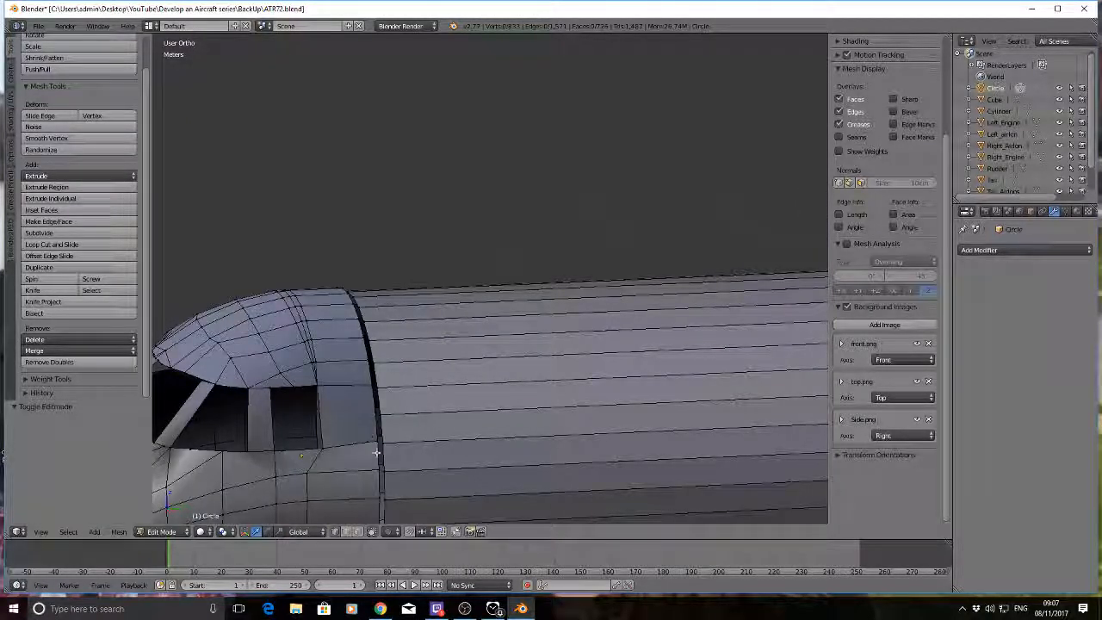
middle_drag(376, 452, 410, 312)
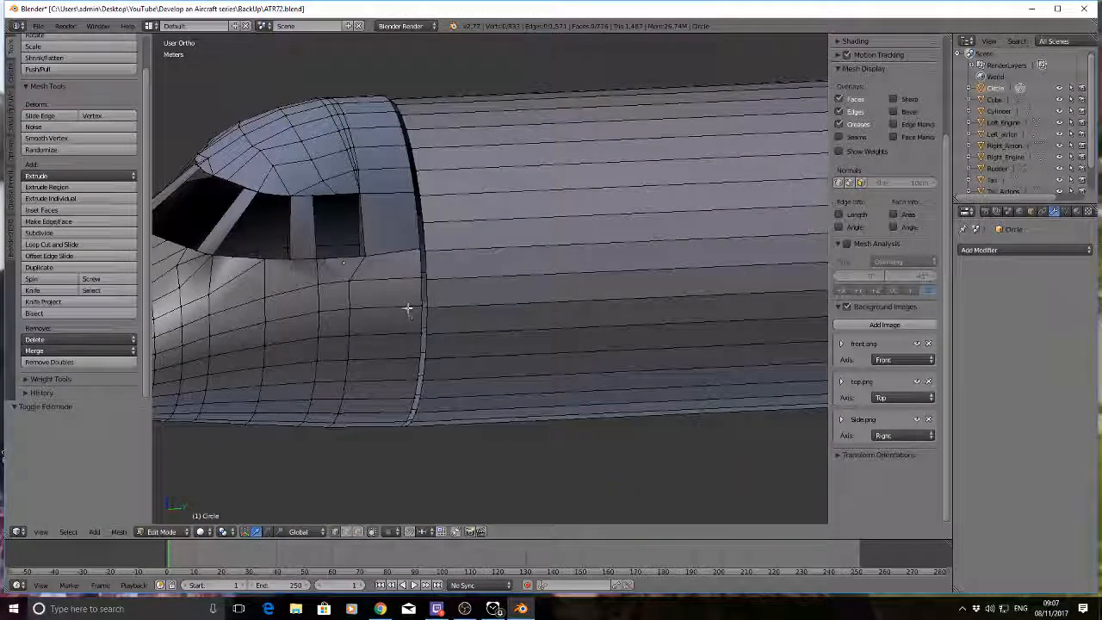
Step: Try to merge the selected vertices at the lower cockpit seam using At Cursor
right_click(434, 309)
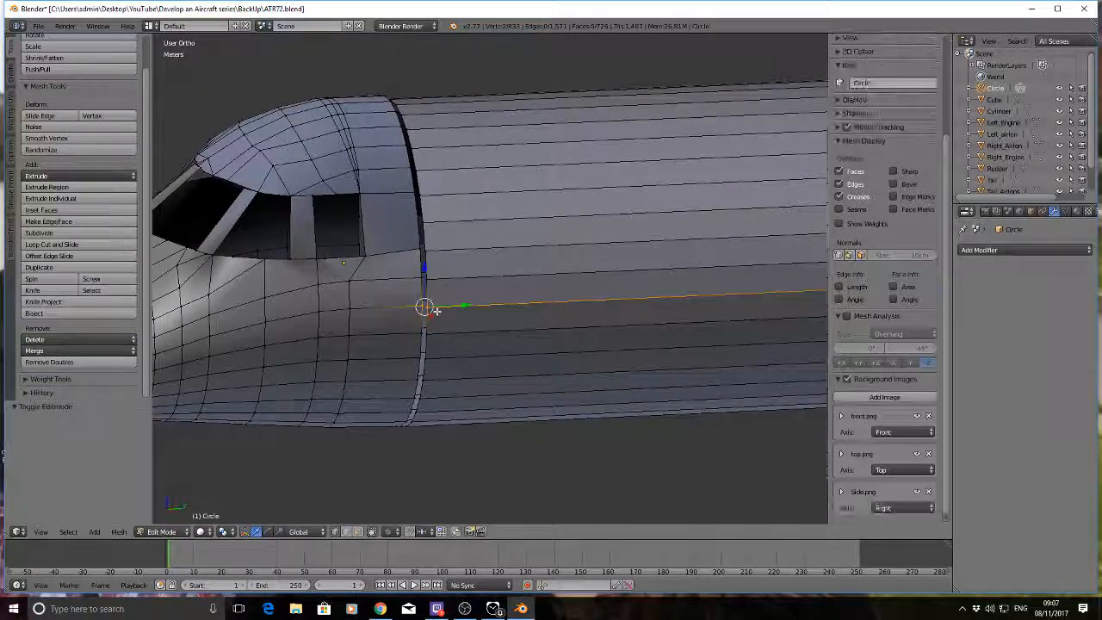
key(a)
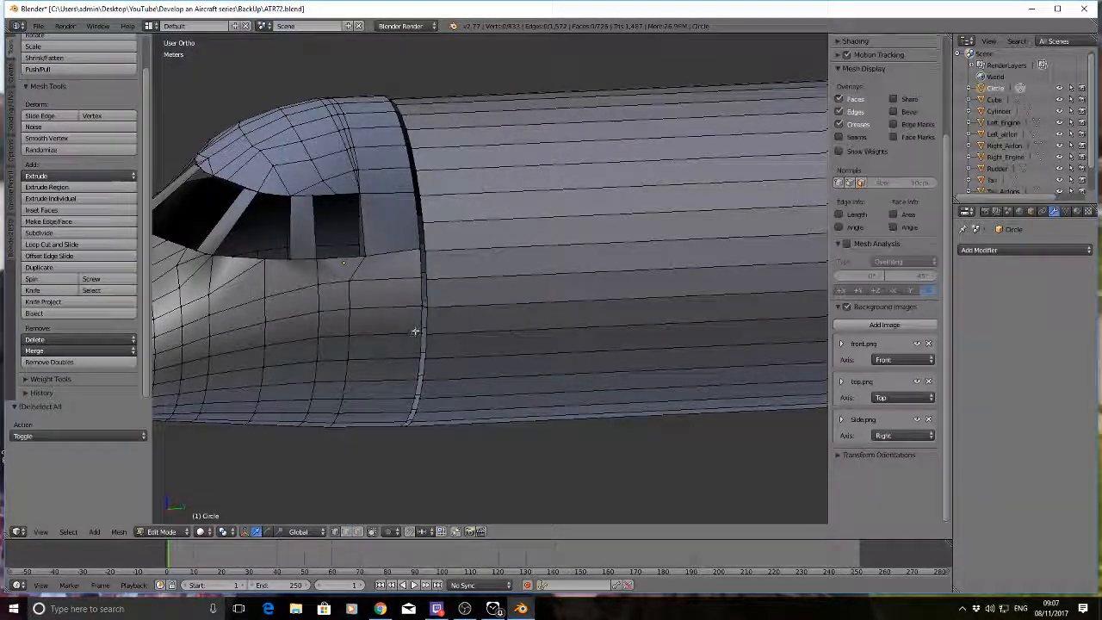
alt+right_click(428, 341)
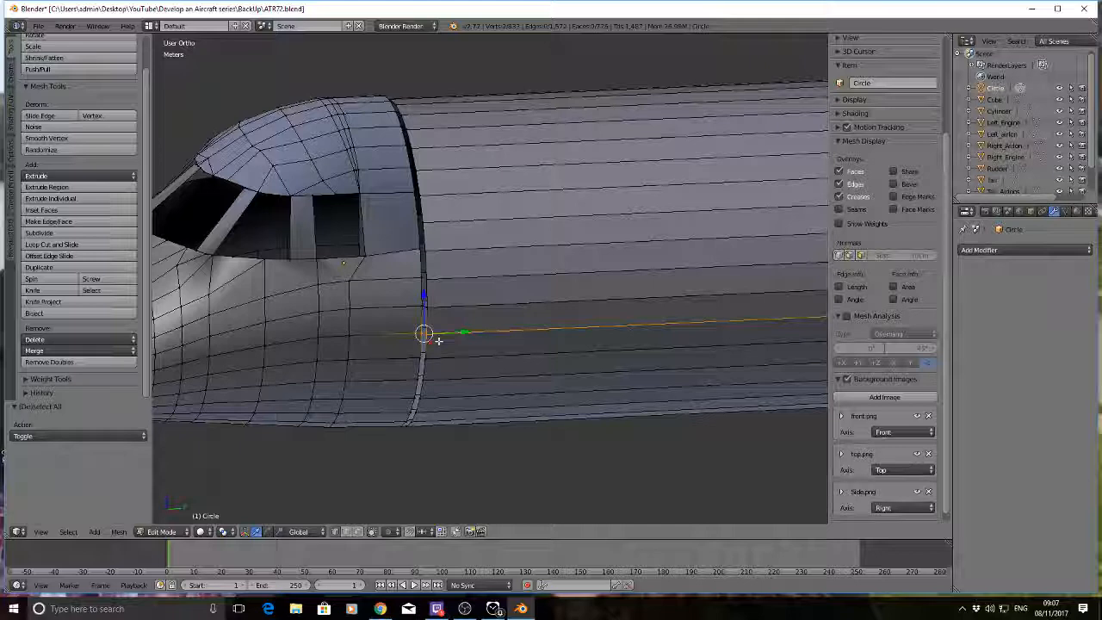
key(a)
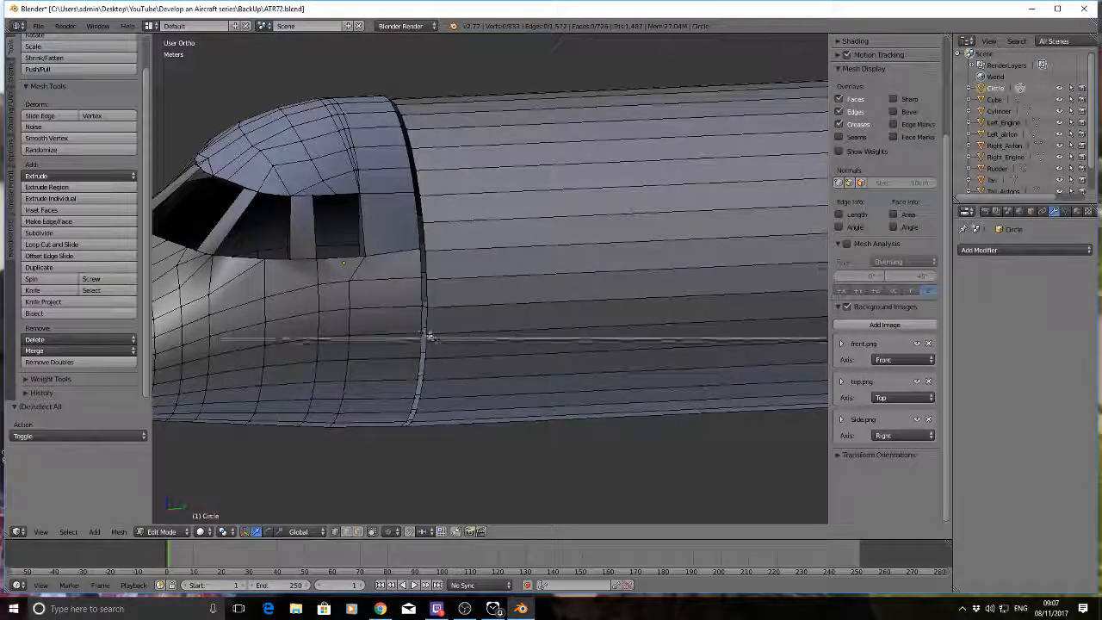
alt+right_click(428, 339)
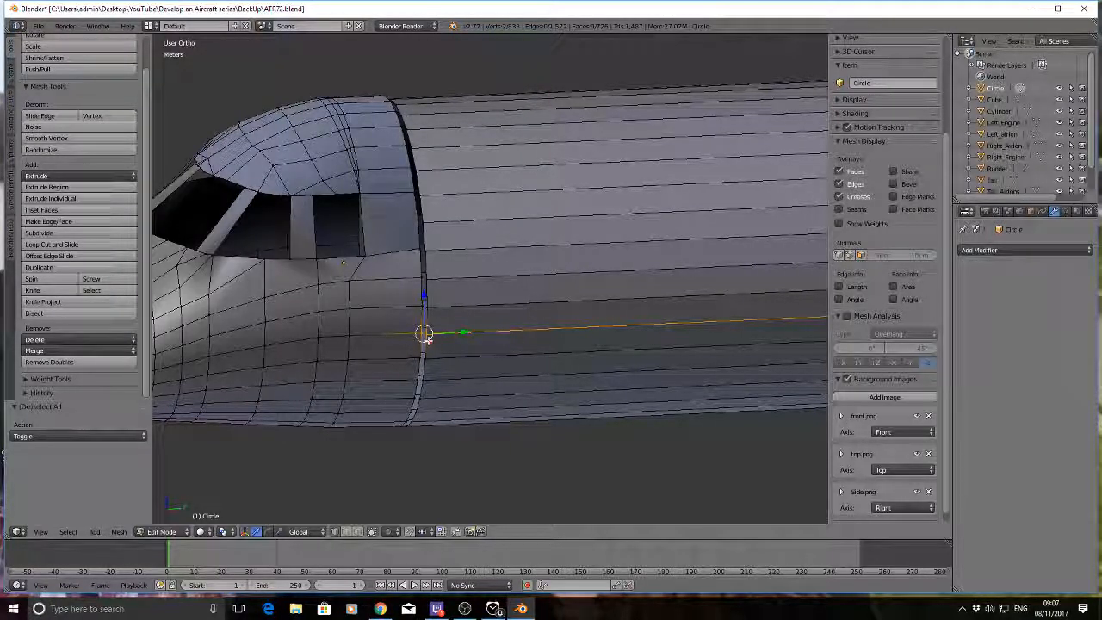
key(alt+m)
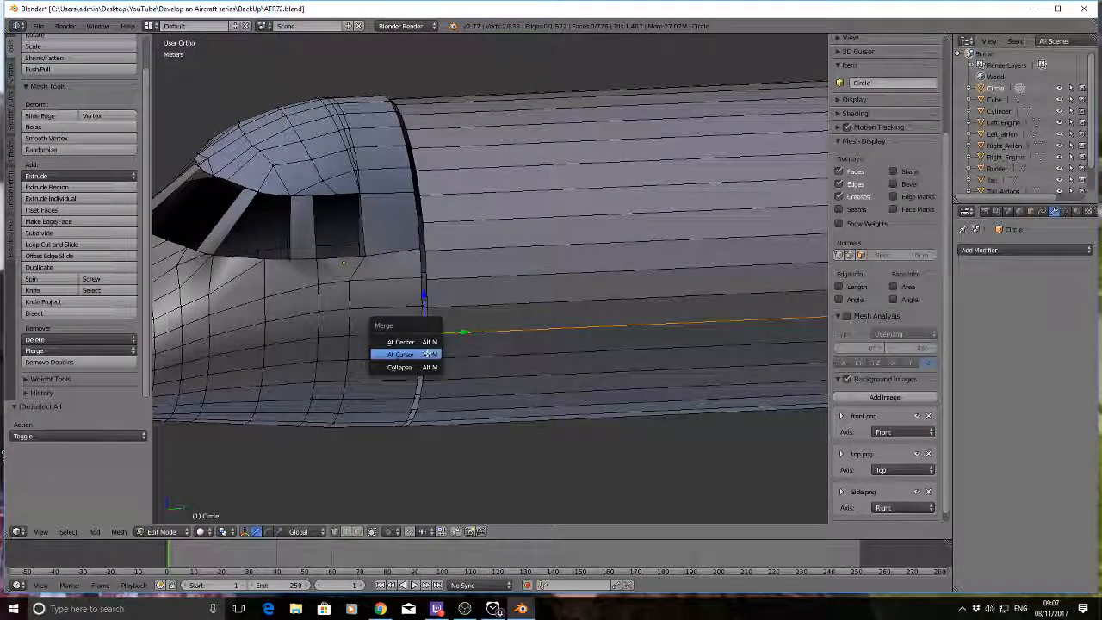
click(428, 354)
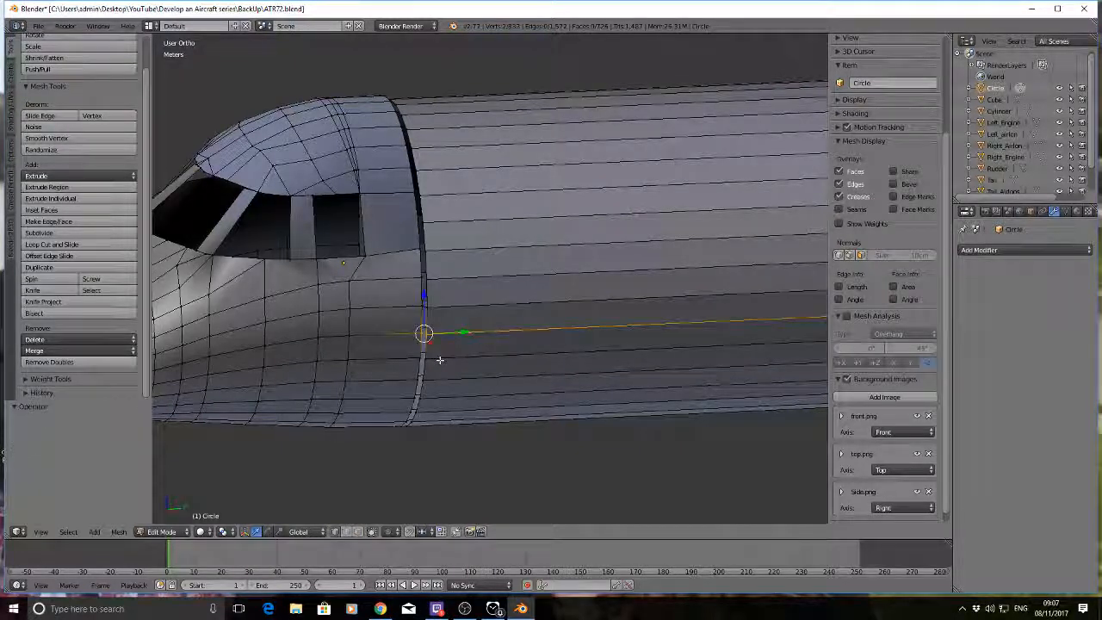
Step: Merge the cockpit-edge vertex onto the facing tube vertex on the lower side of the seam
key(a)
key(a)
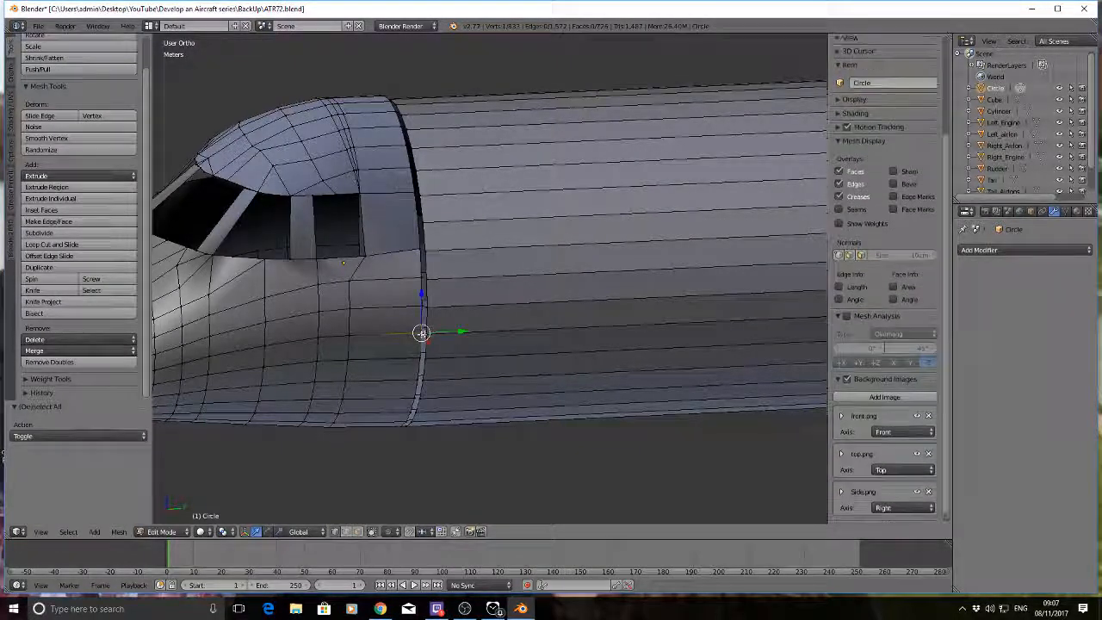
key(alt+m)
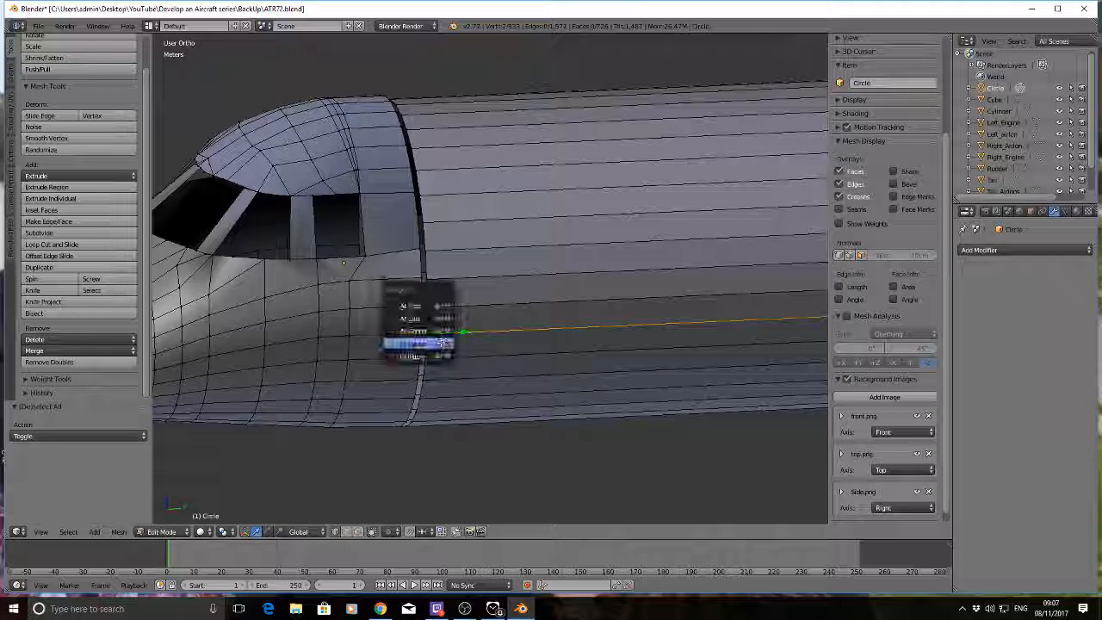
click(421, 316)
key(a)
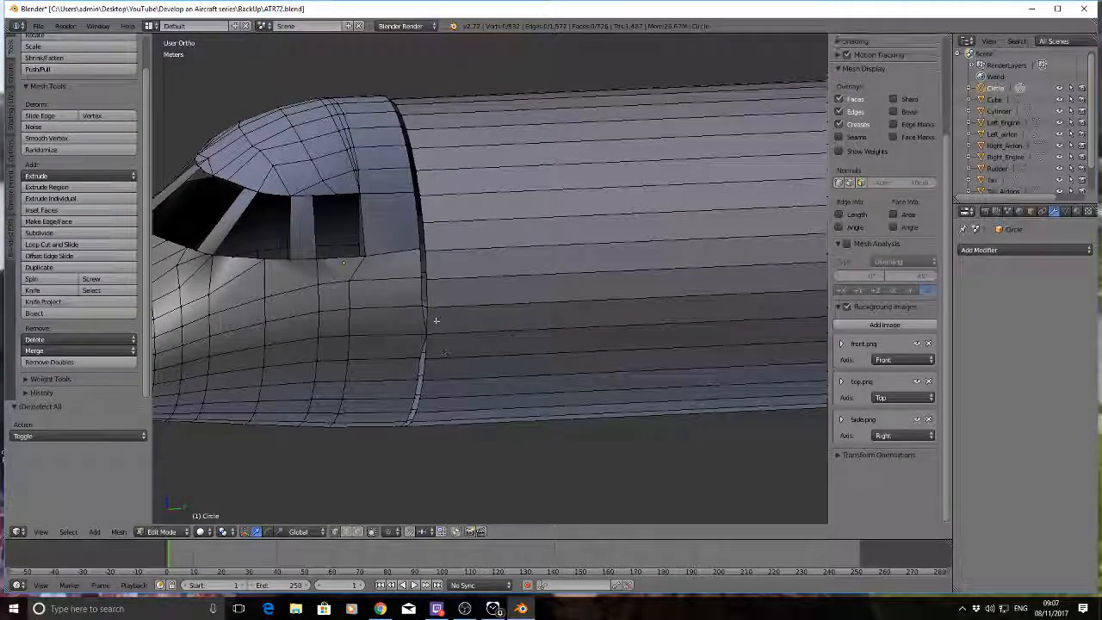
Step: Merge the two facing vertex pairs just below side-window height on the seam, cockpit edge onto tube, using At Last
right_click(419, 309)
shift+right_click(429, 307)
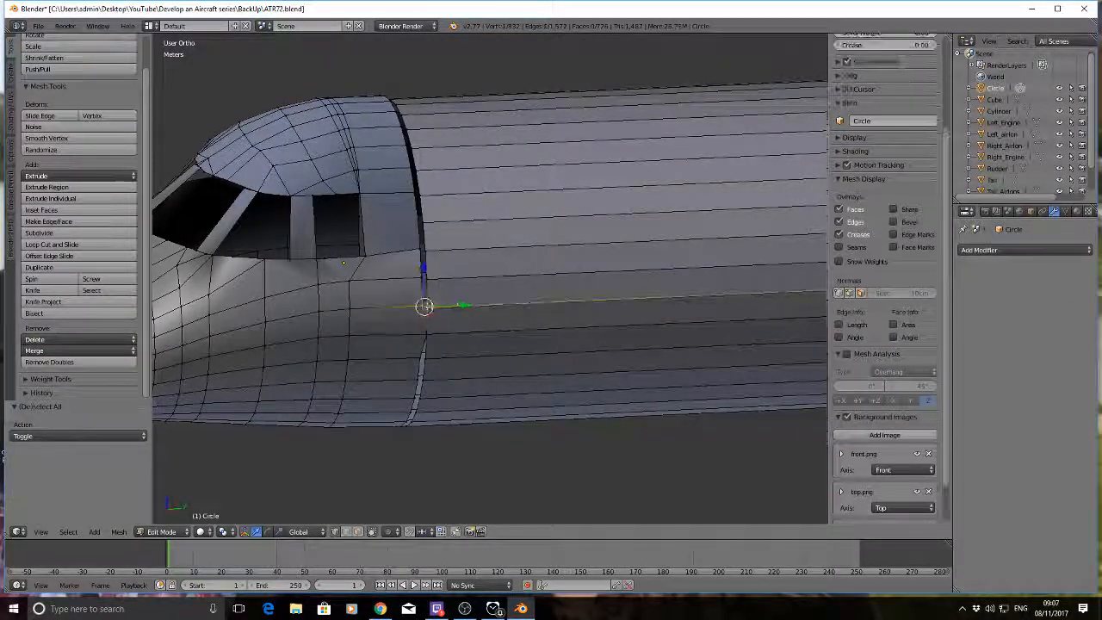
key(alt+m)
click(459, 303)
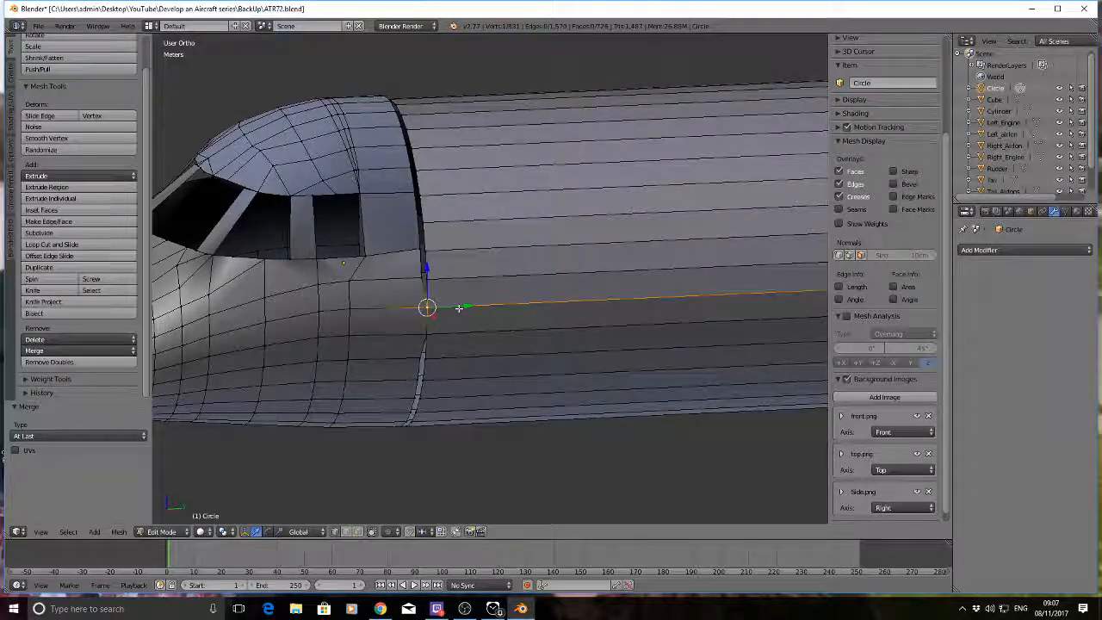
key(a)
right_click(423, 278)
shift+right_click(426, 278)
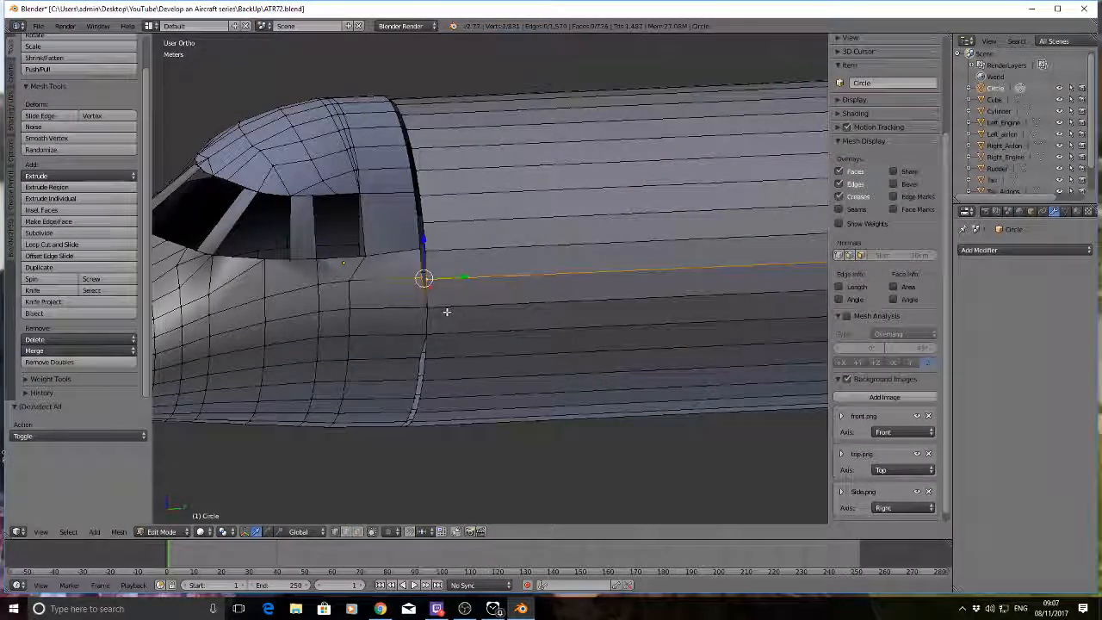
key(alt+m)
click(441, 314)
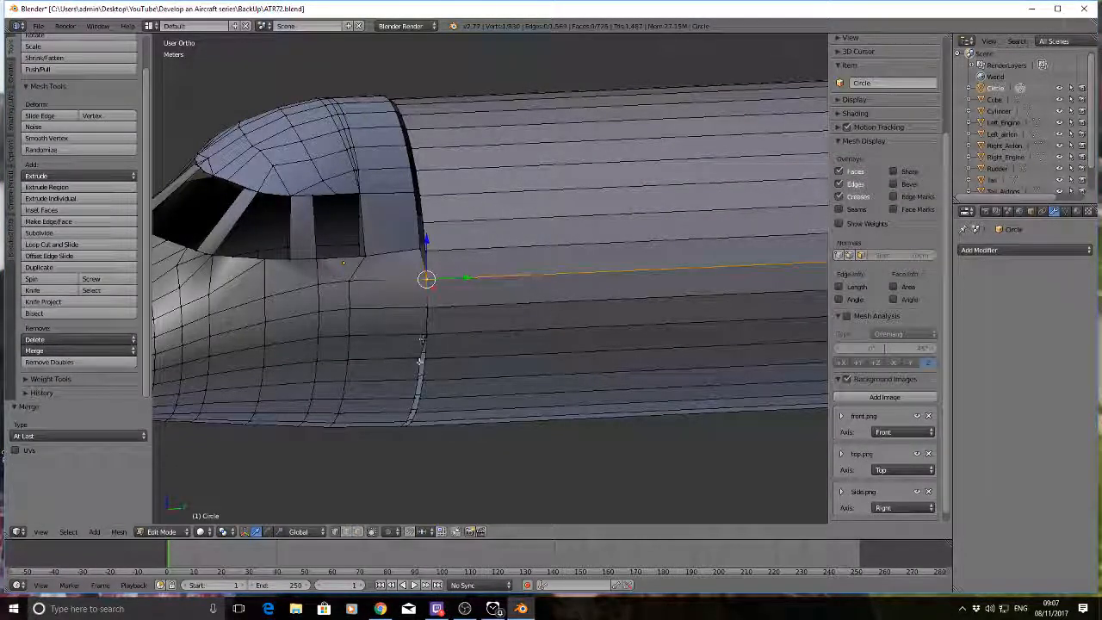
Step: Merge three facing vertex pairs down the lower part of the seam using At Last, cockpit edge onto tube
right_click(422, 357)
shift+right_click(421, 358)
key(alt+m)
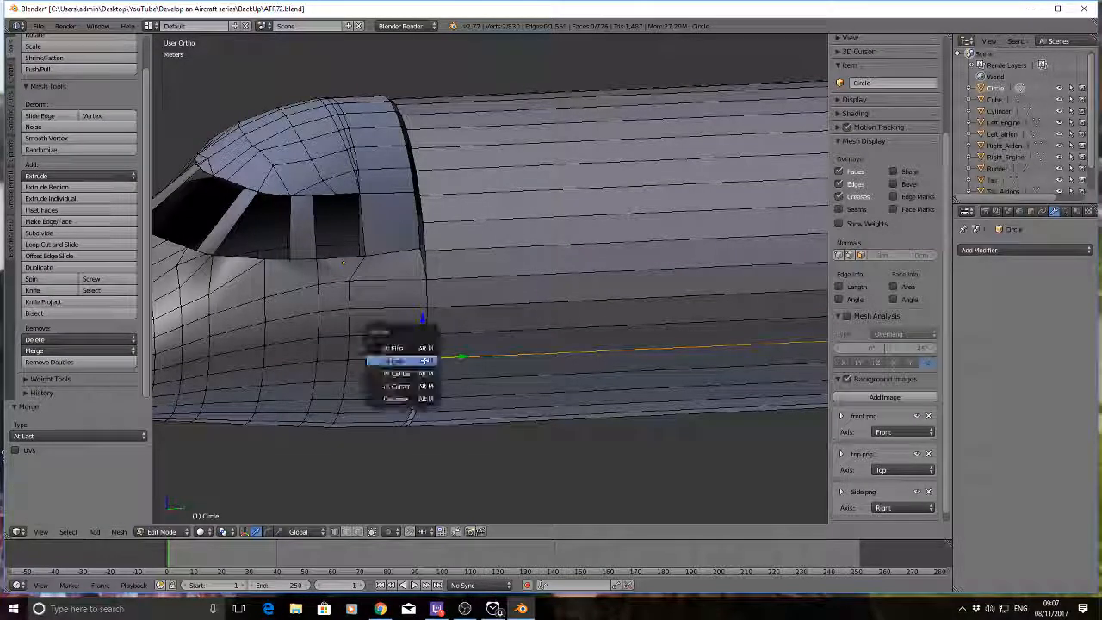
click(422, 361)
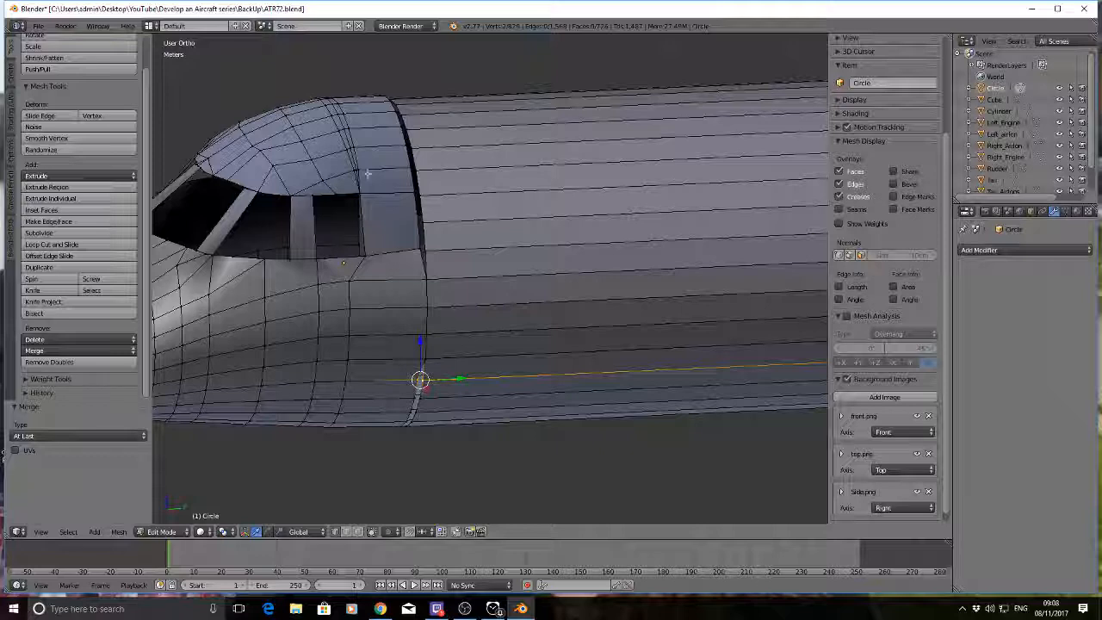
key(alt+m)
click(454, 395)
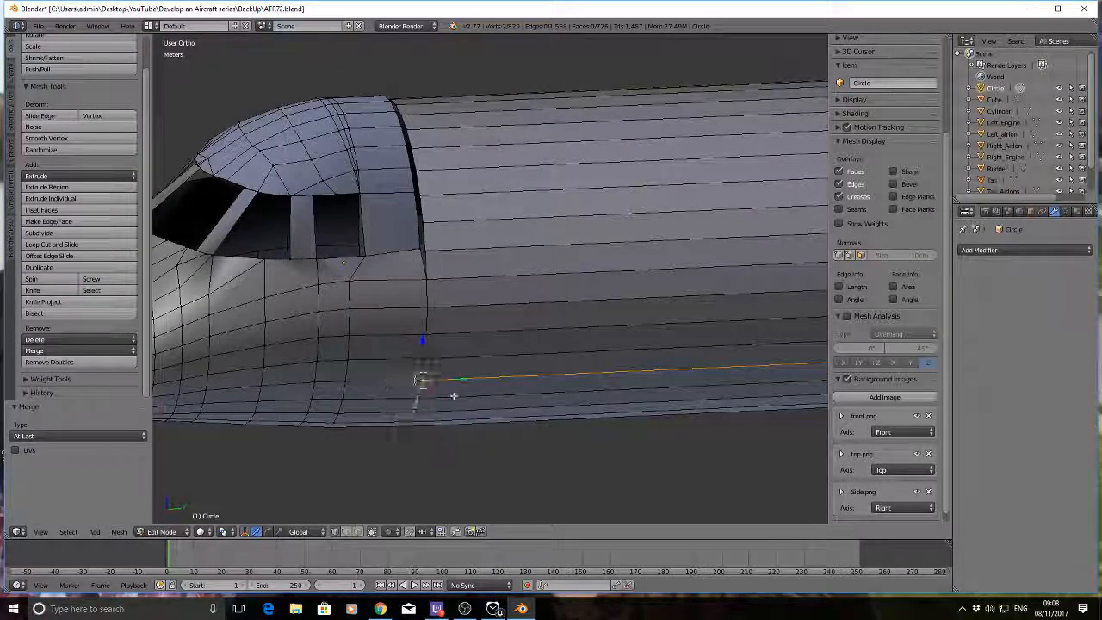
right_click(412, 399)
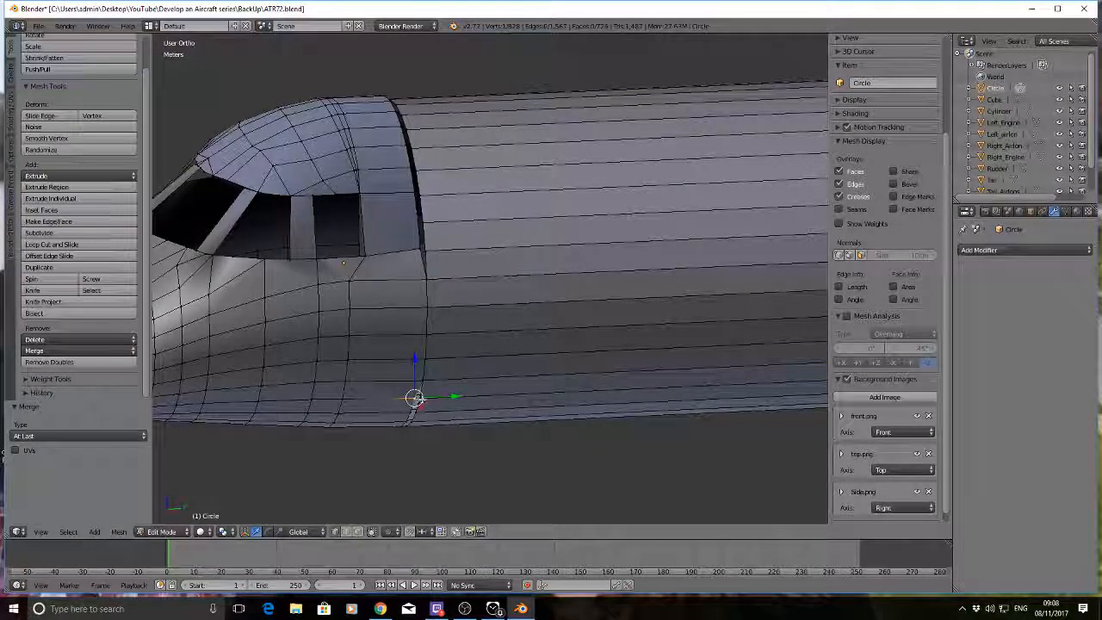
shift+right_click(418, 398)
key(alt+m)
click(420, 400)
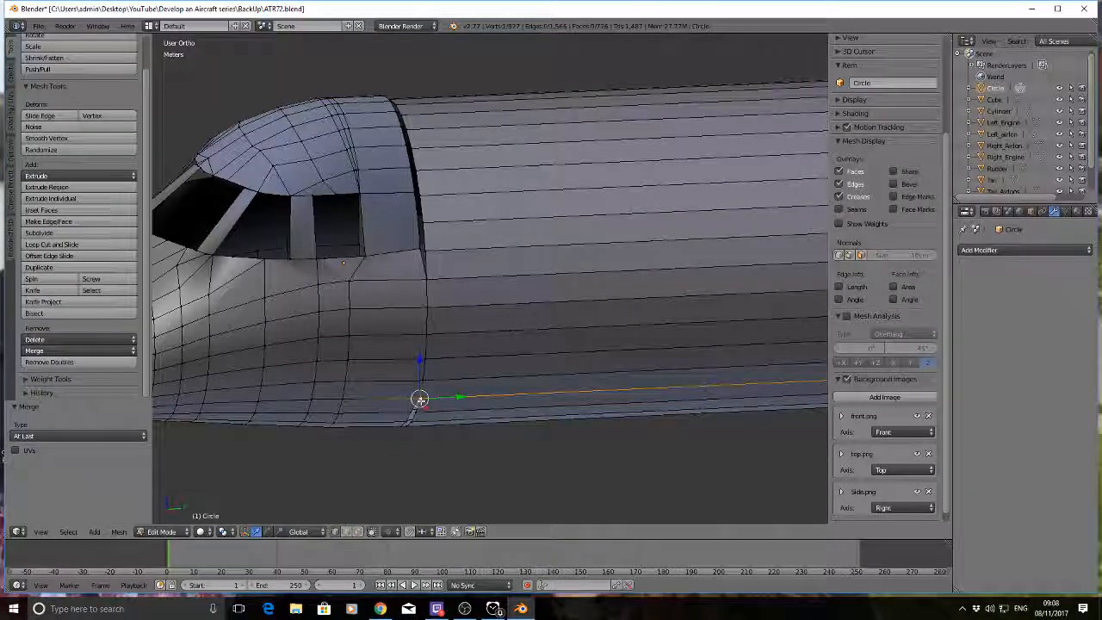
Step: Merge the cockpit-edge vertices onto the facing tube vertices level with the side window's lower edge using At Last
right_click(417, 249)
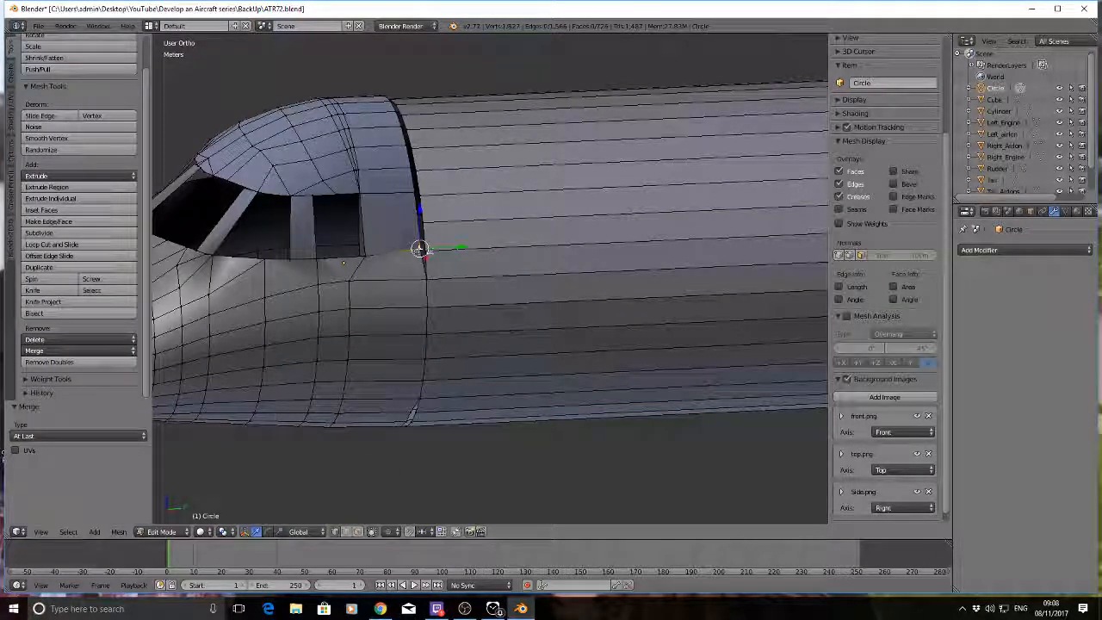
shift+right_click(421, 250)
key(alt+m)
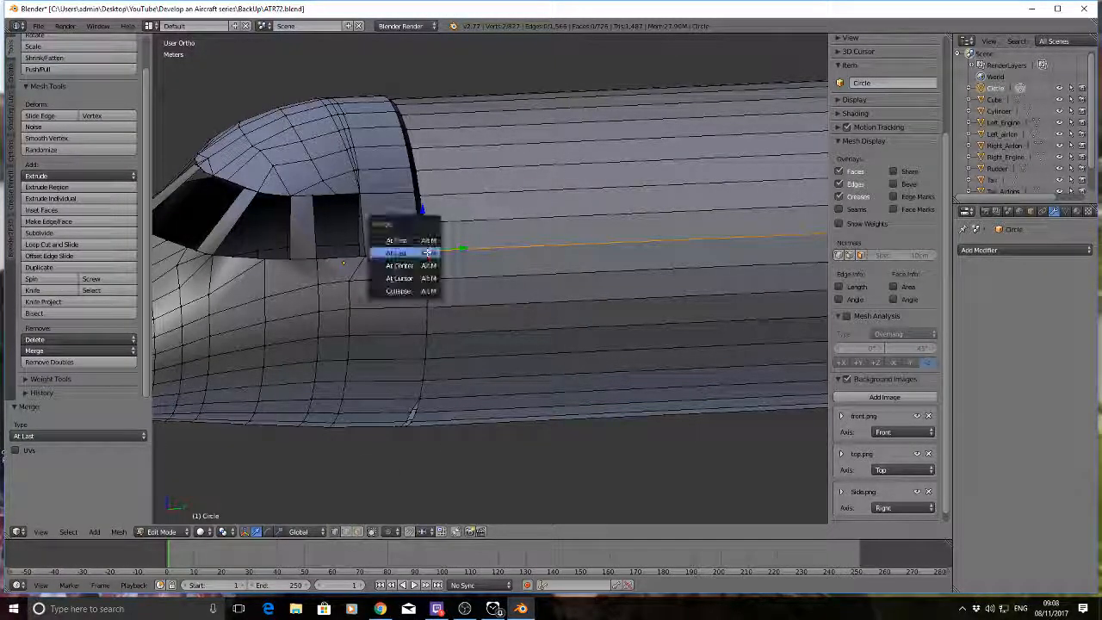
click(424, 252)
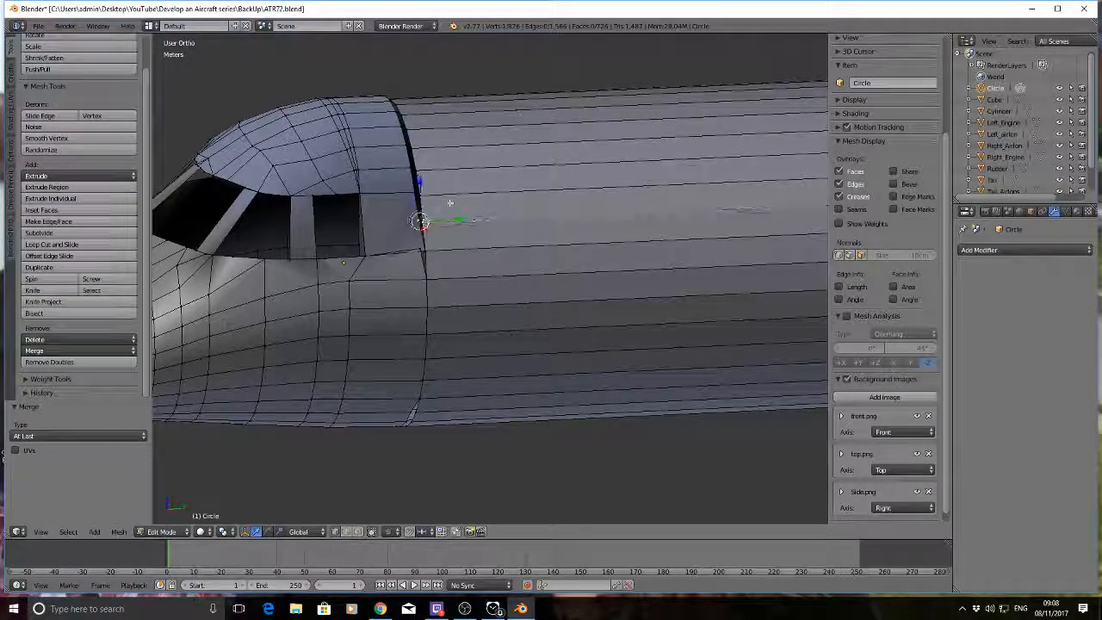
scroll(436, 246, up, 3)
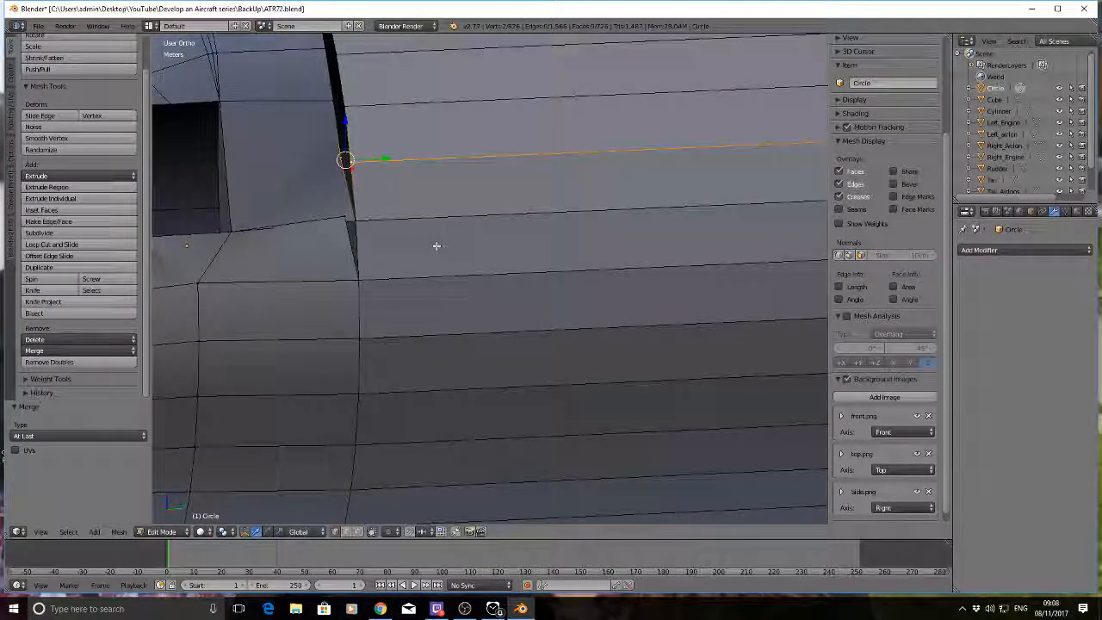
right_click(347, 218)
shift+right_click(356, 222)
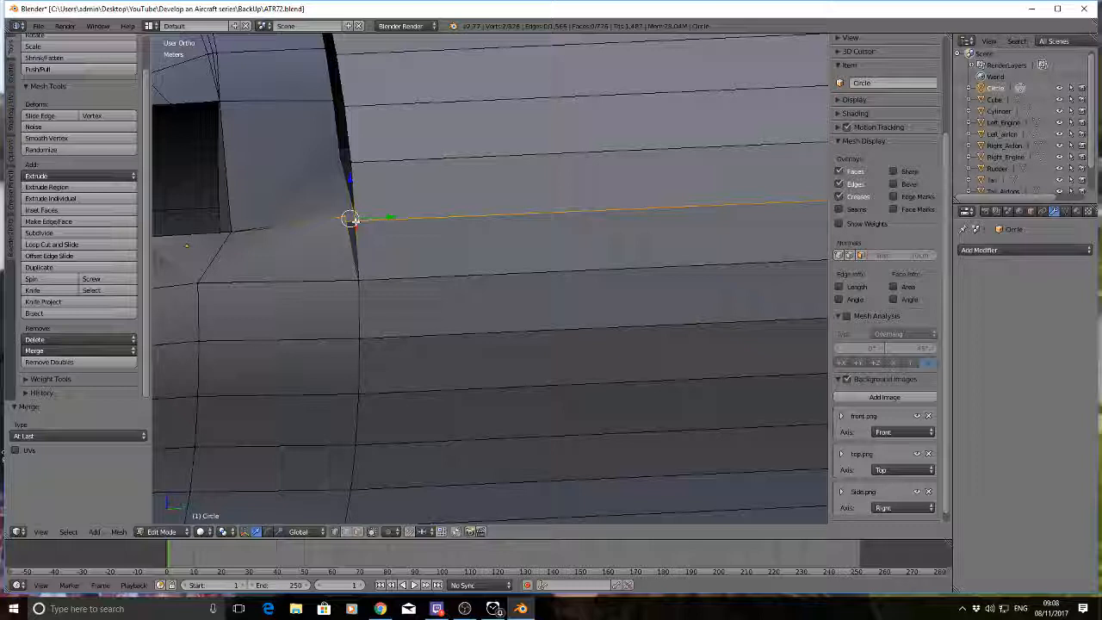
key(alt+m)
click(375, 197)
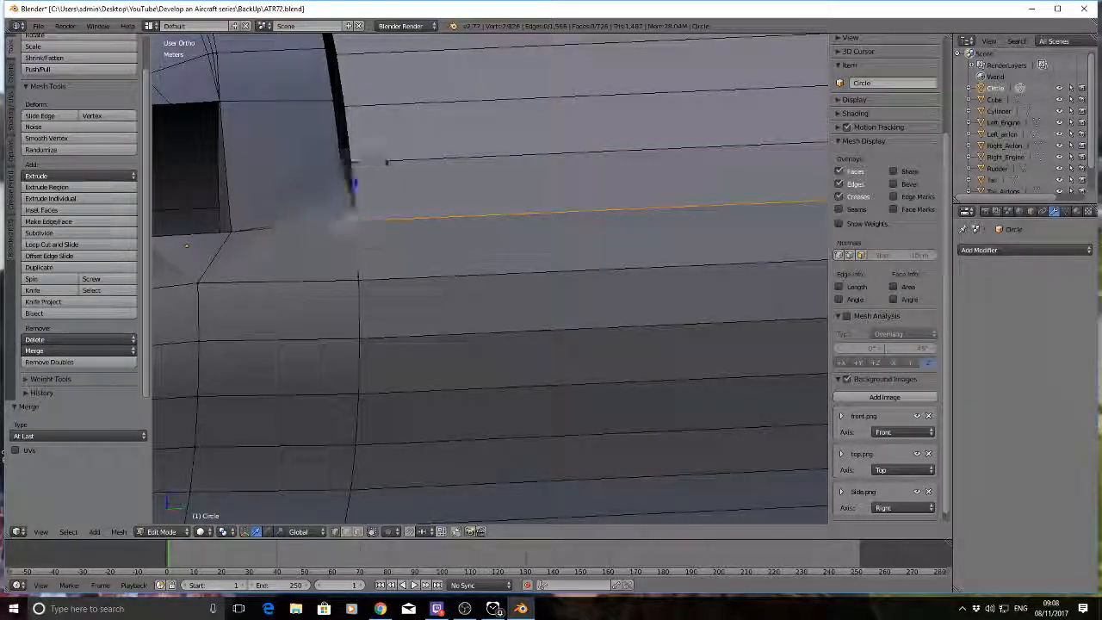
Step: Merge the next two facing vertex pairs up the seam to the side window's upper edge using At Last
right_click(342, 160)
shift+right_click(351, 163)
key(alt+m)
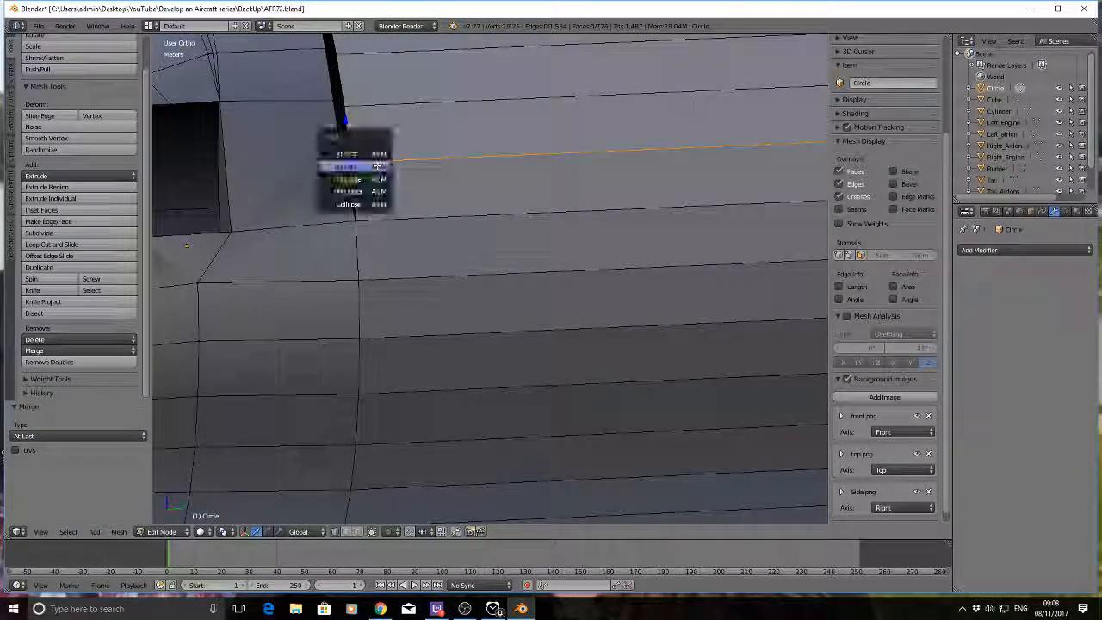
click(372, 169)
right_click(335, 99)
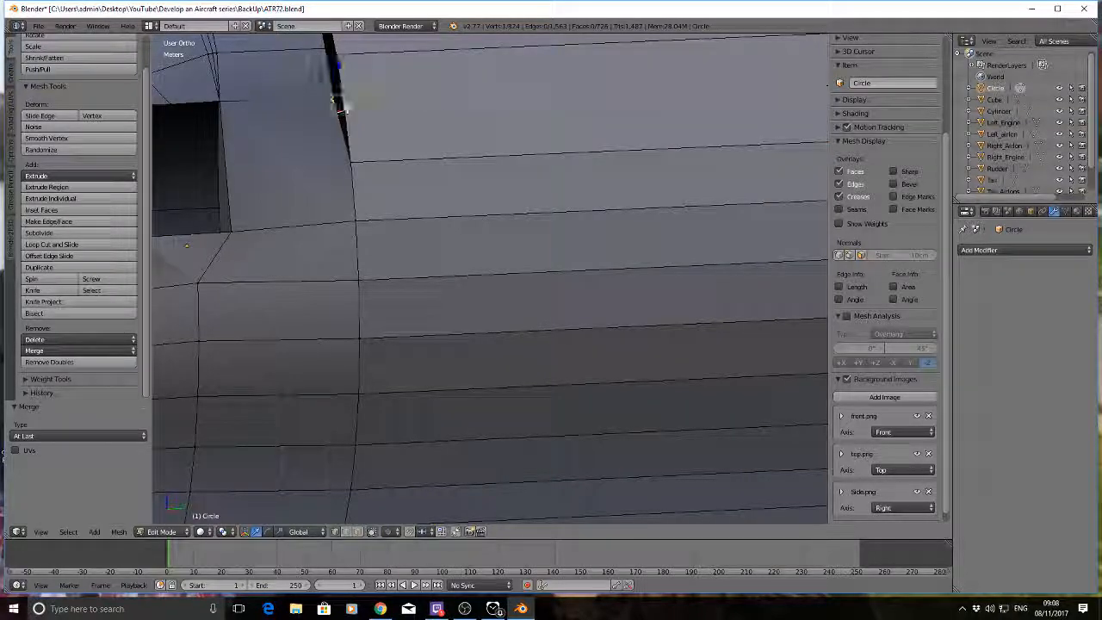
shift+right_click(342, 105)
key(alt+m)
click(341, 111)
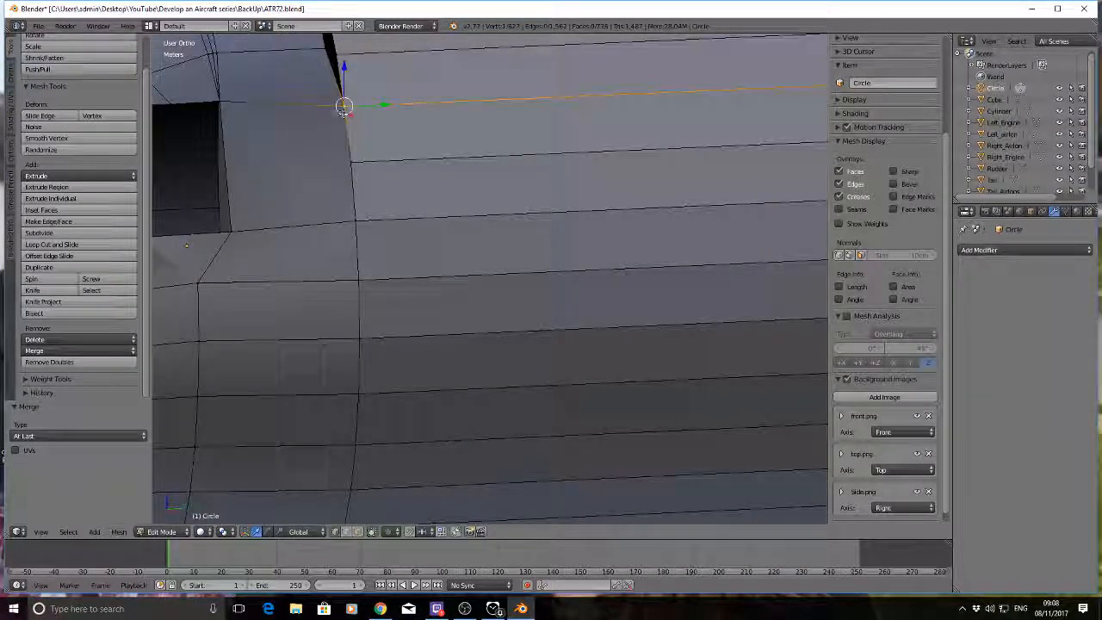
Step: Save the partly stitched fuselage in ATR72.blend
scroll(320, 118, down, 2)
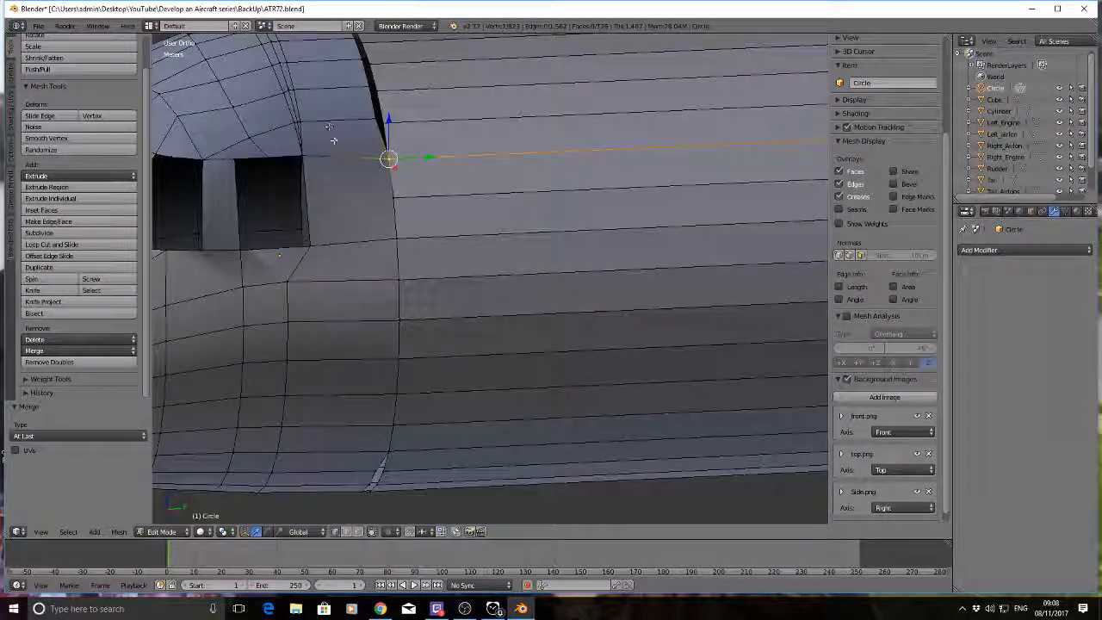
middle_drag(333, 140, 429, 231)
scroll(345, 161, down, 3)
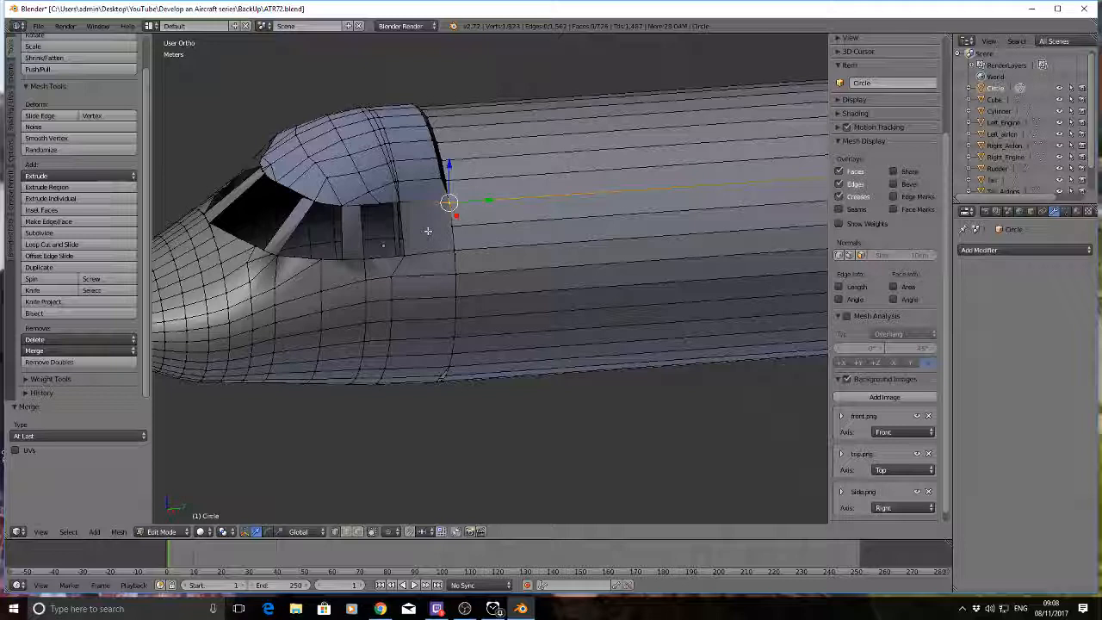
key(ctrl+s)
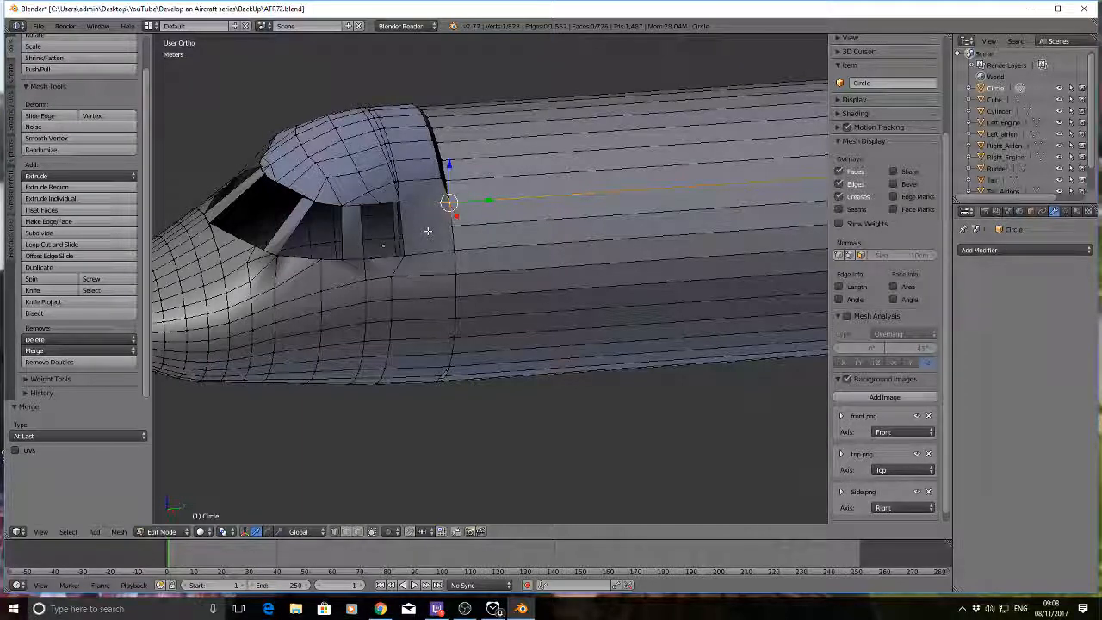
Step: Examine the whole aircraft from several angles, checking the fuselage from nose to tail against the wings and engines
scroll(456, 172, down, 4)
middle_drag(438, 257, 495, 246)
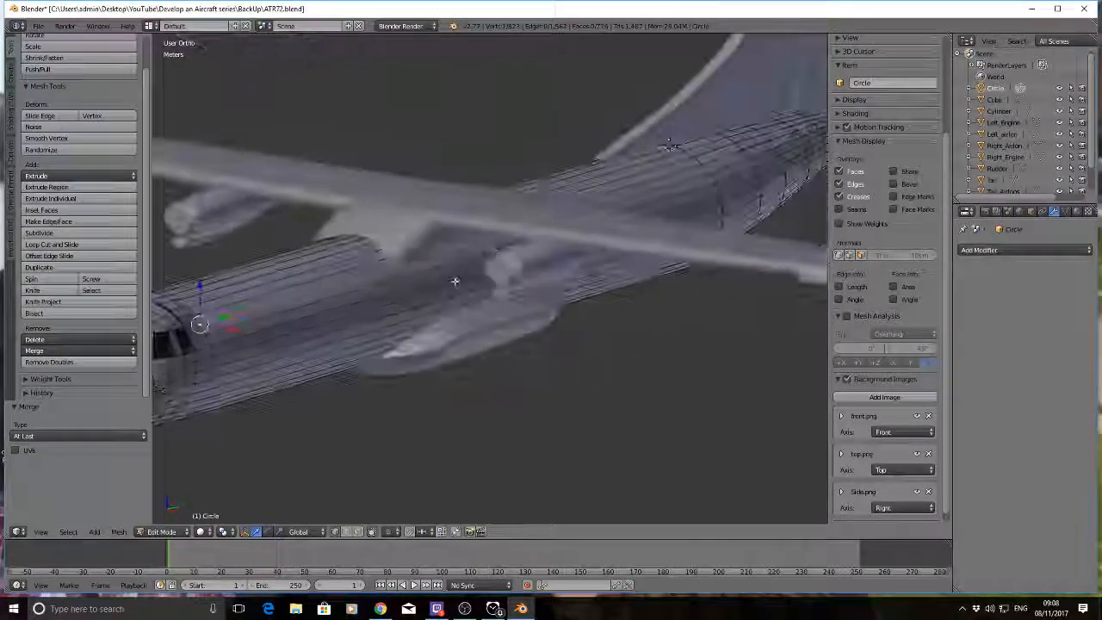
middle_drag(285, 392, 250, 393)
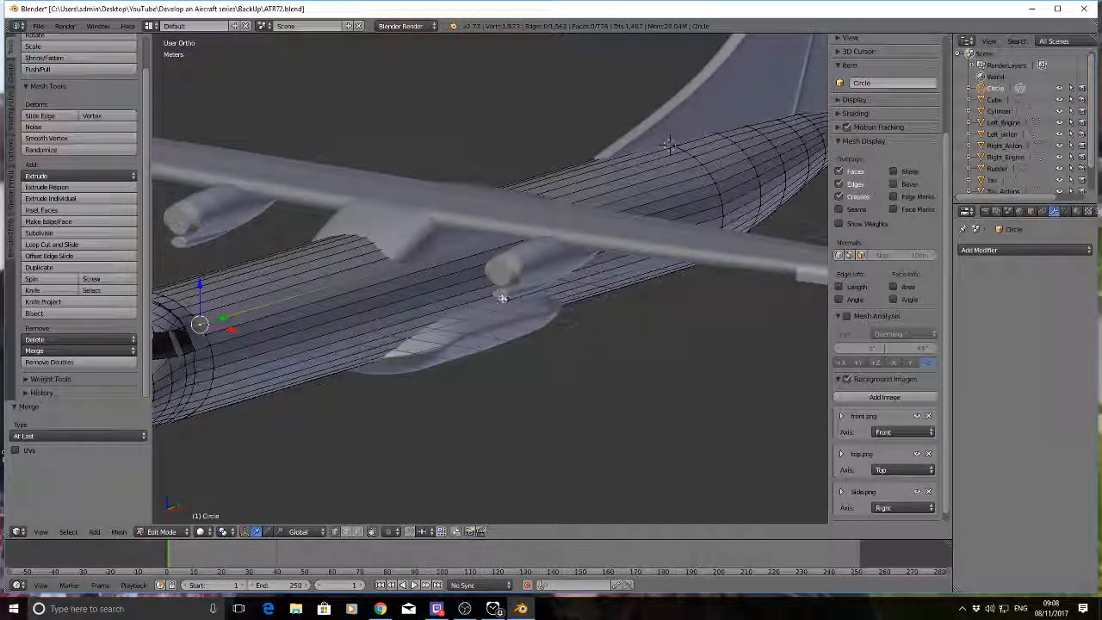
scroll(495, 323, down, 3)
middle_drag(496, 324, 461, 328)
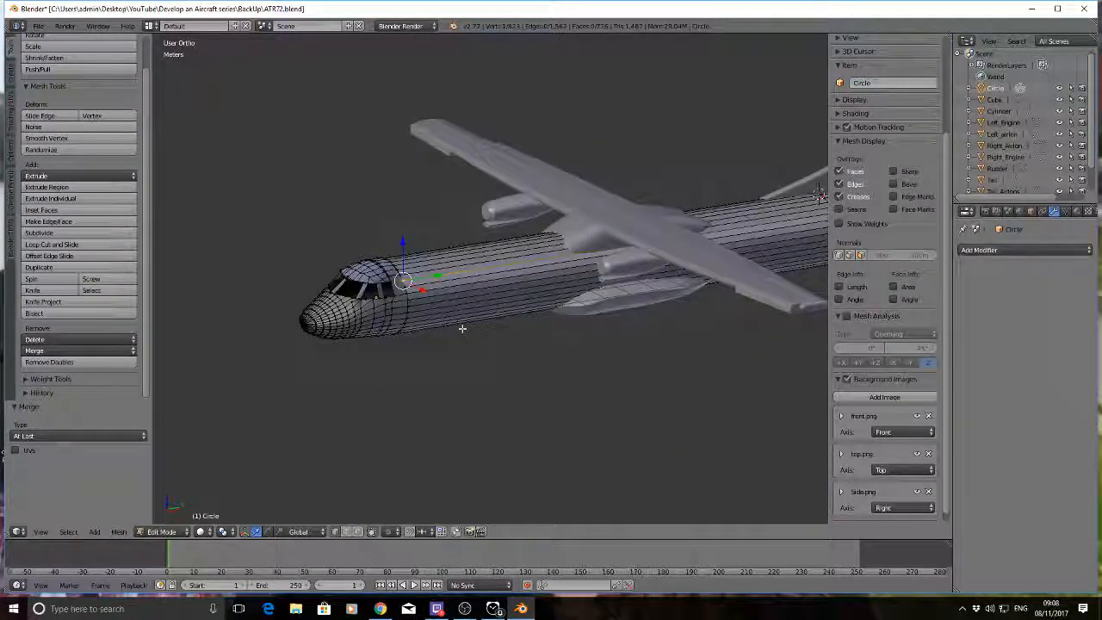
middle_drag(482, 311, 631, 354)
scroll(556, 249, up, 5)
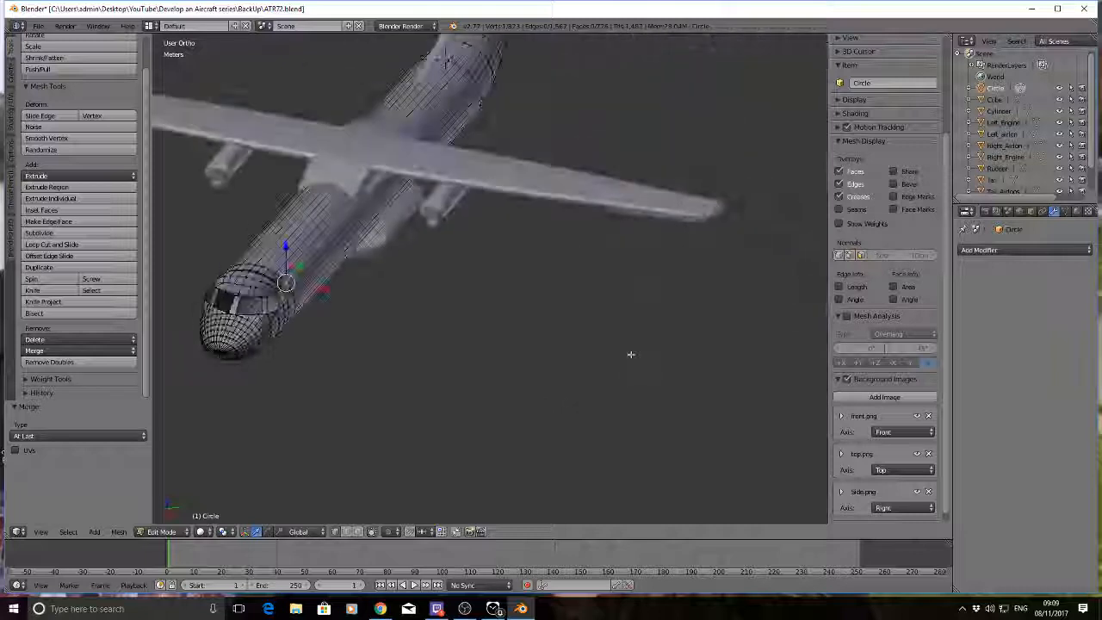